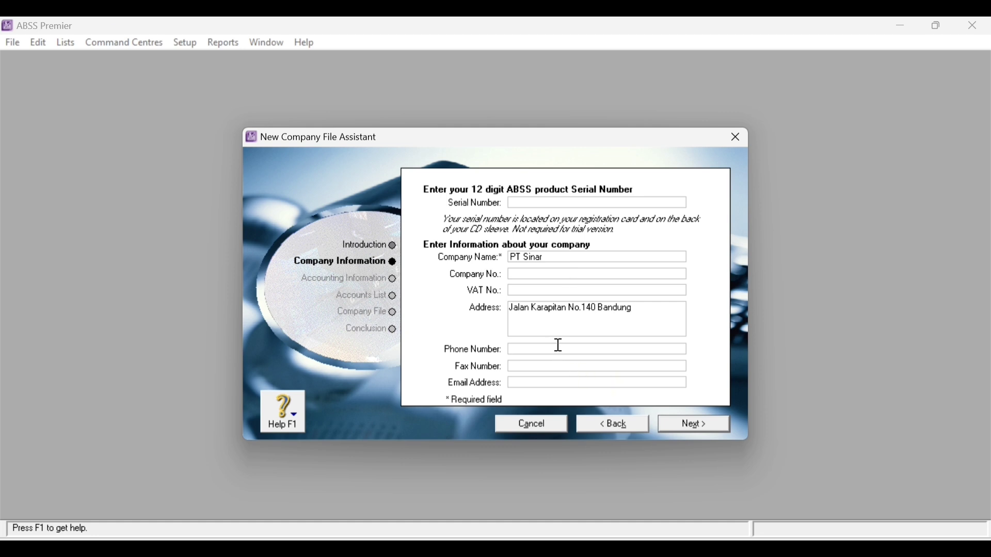
pyautogui.press('Tab')
pyautogui.click(566, 384)
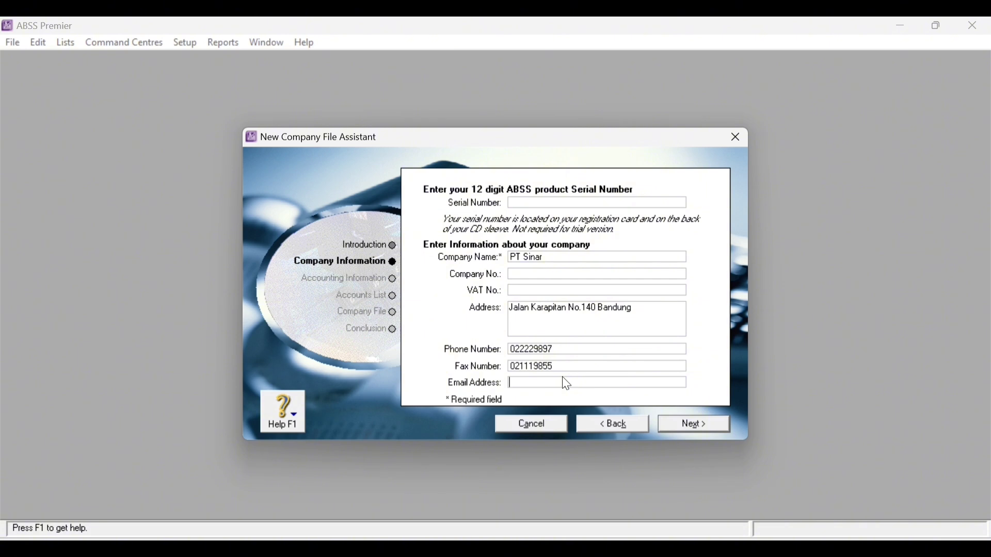
# - Set financial year 2022, conversion month January and thirteen accounting periods, then confirm them
pyautogui.click(705, 429)
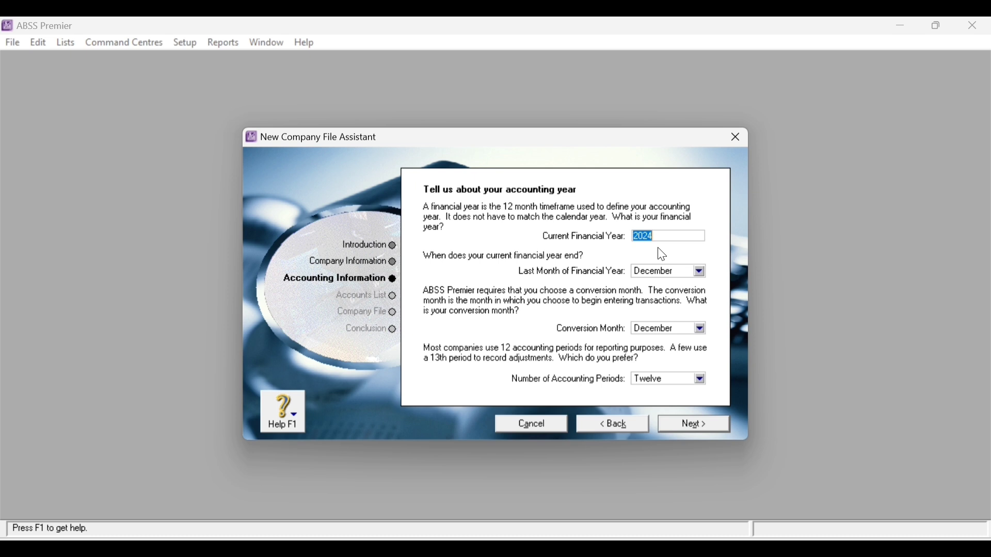
pyautogui.write('2022')
pyautogui.click(701, 329)
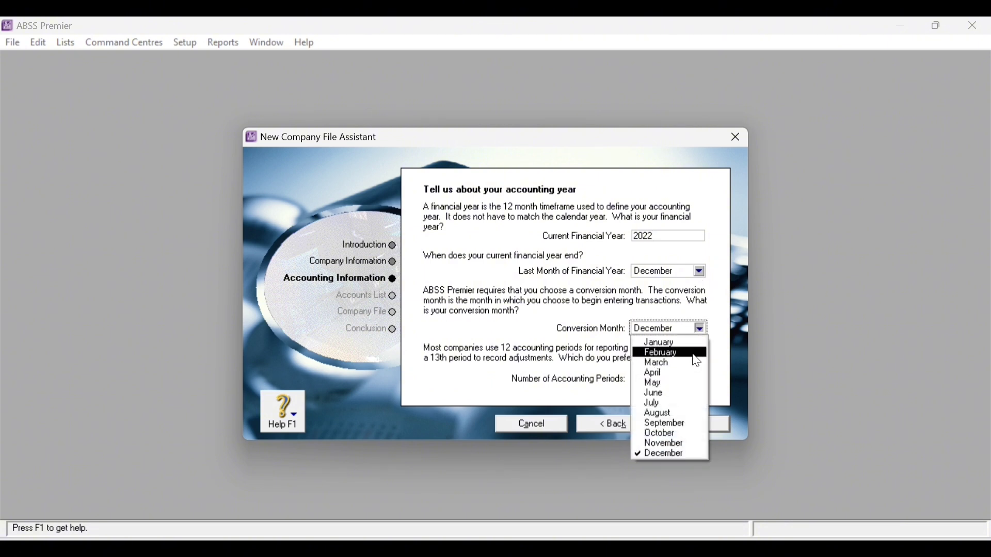
pyautogui.click(665, 342)
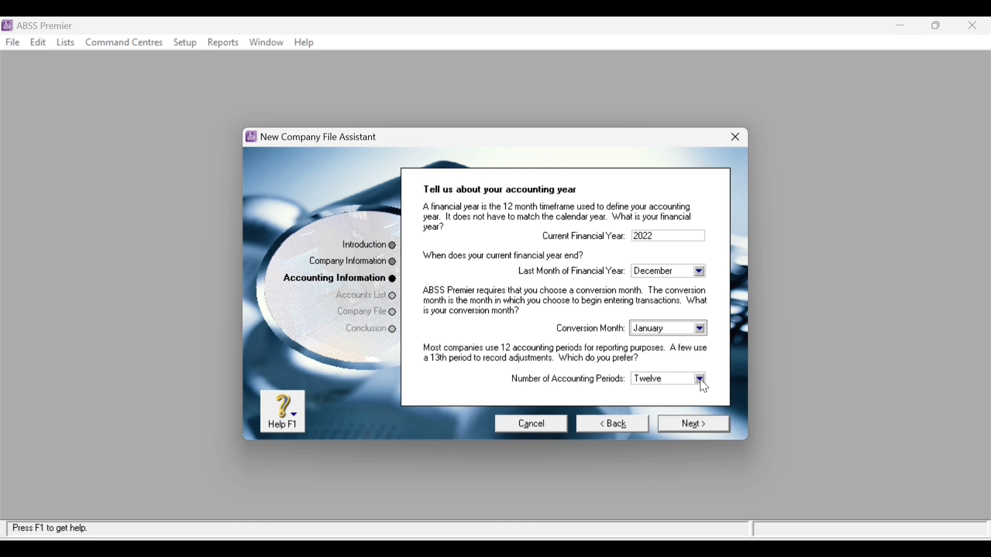
pyautogui.click(703, 382)
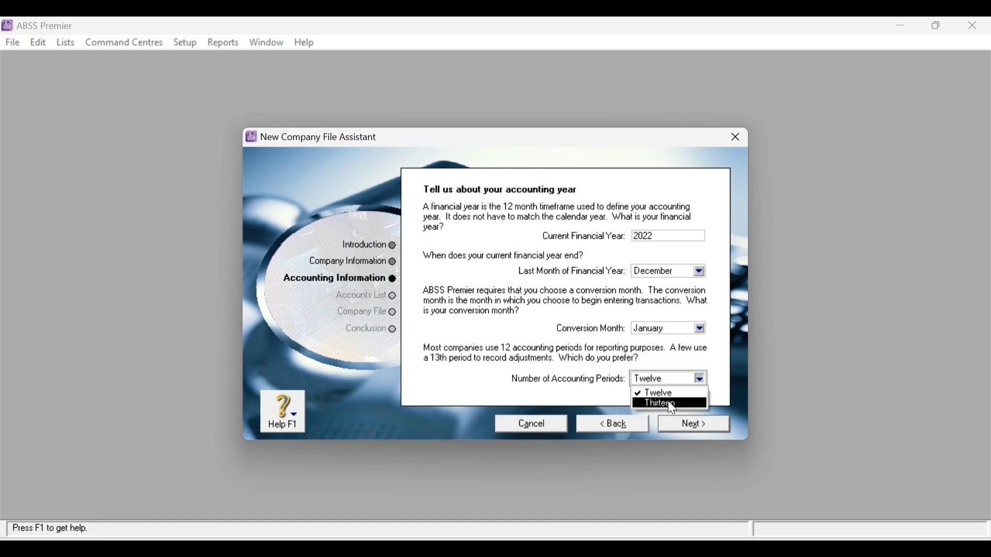
pyautogui.click(668, 404)
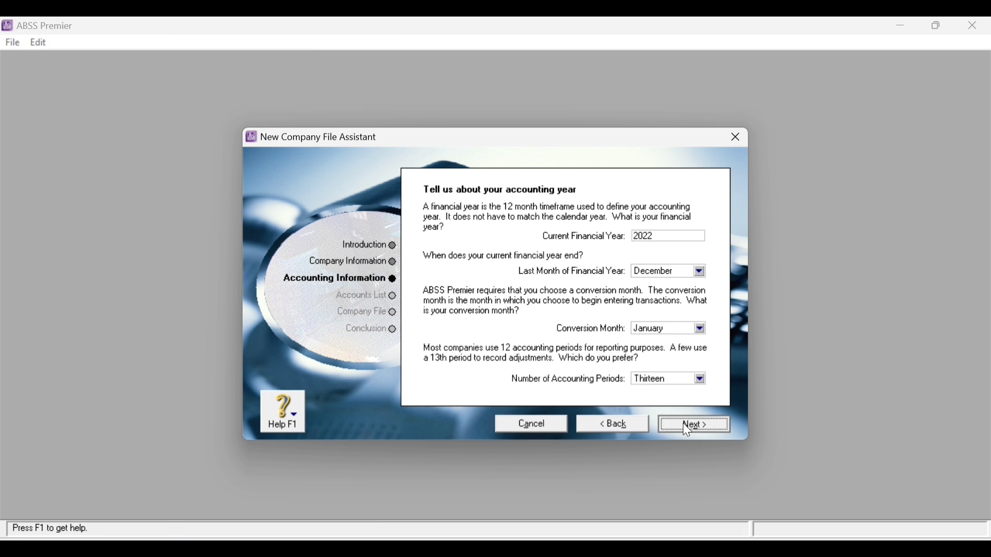
pyautogui.click(685, 426)
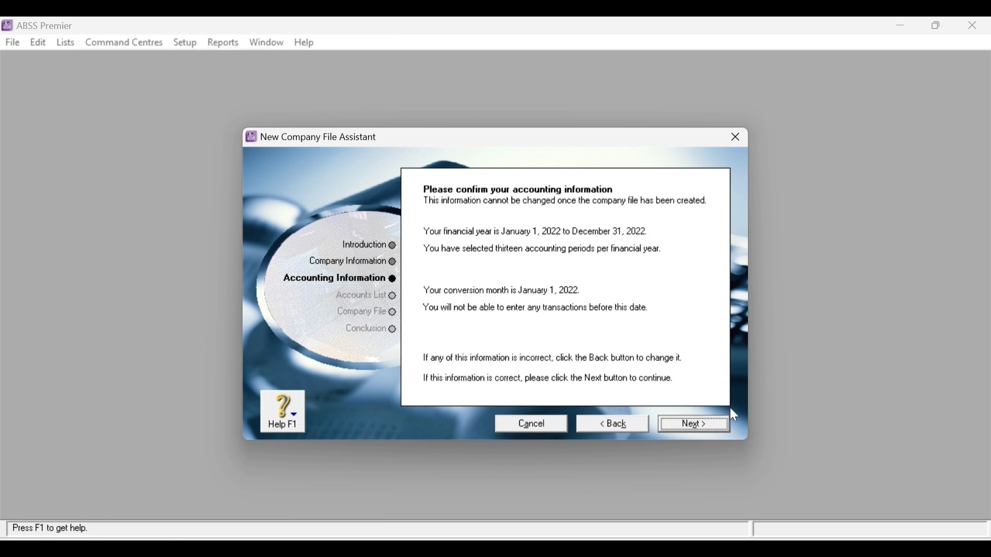
pyautogui.click(709, 424)
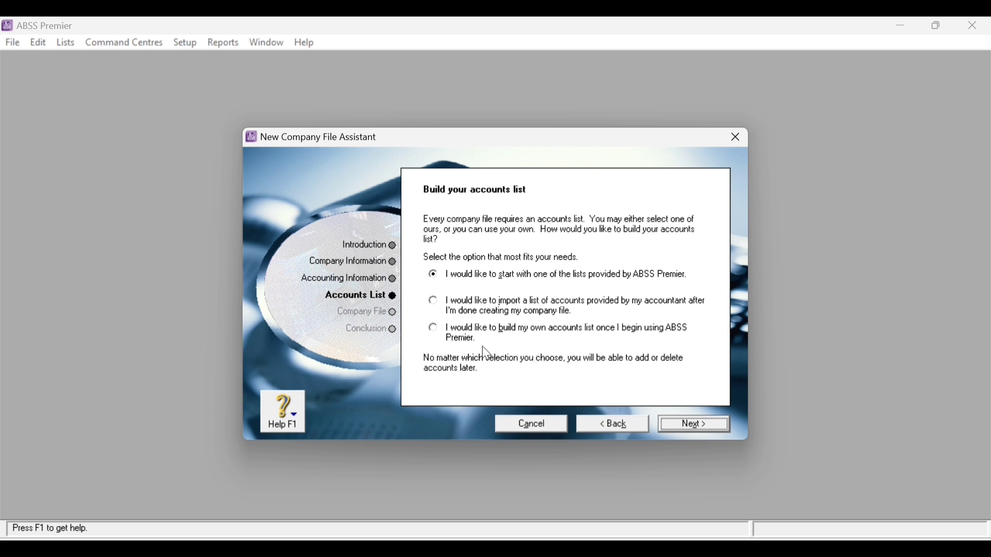
# - Choose to build your own accounts list and create PT Sinar.myo in the Documents folder
pyautogui.click(434, 331)
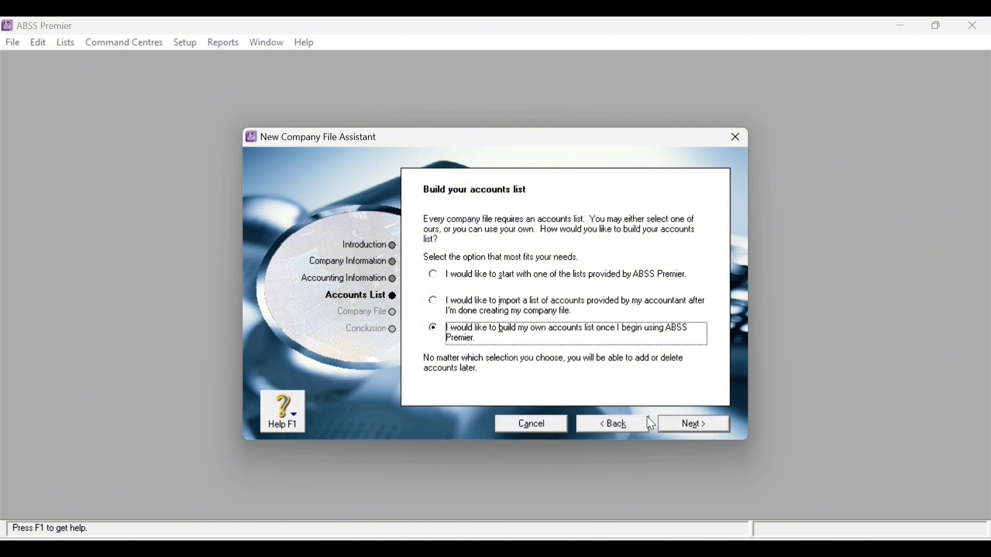
pyautogui.click(692, 422)
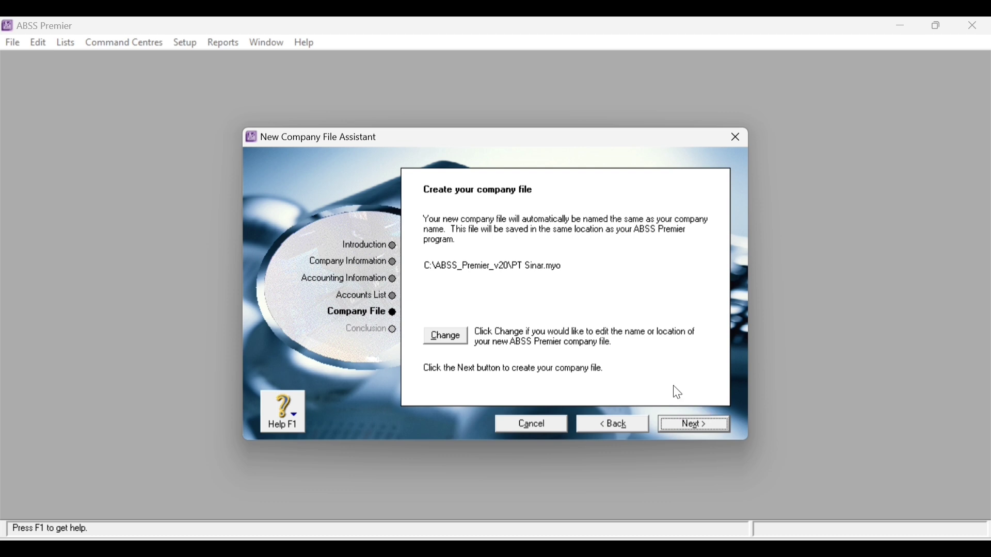
pyautogui.click(457, 338)
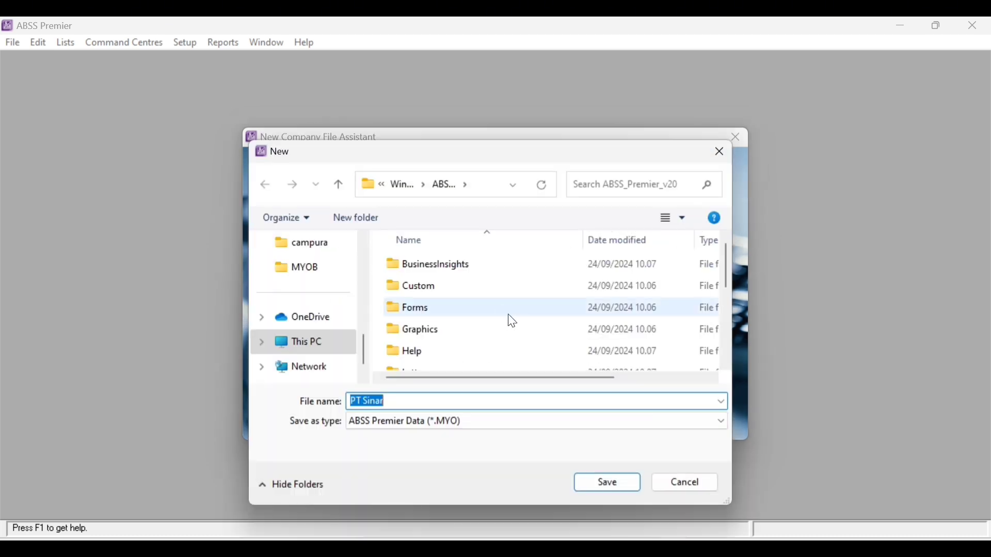
pyautogui.scroll(5, 341, 354)
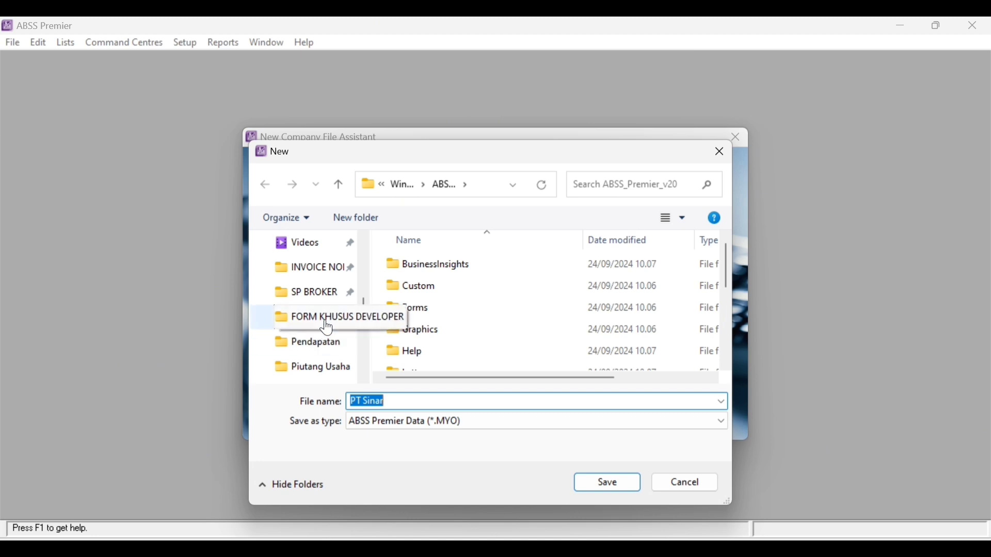
pyautogui.scroll(3, 331, 346)
pyautogui.click(320, 319)
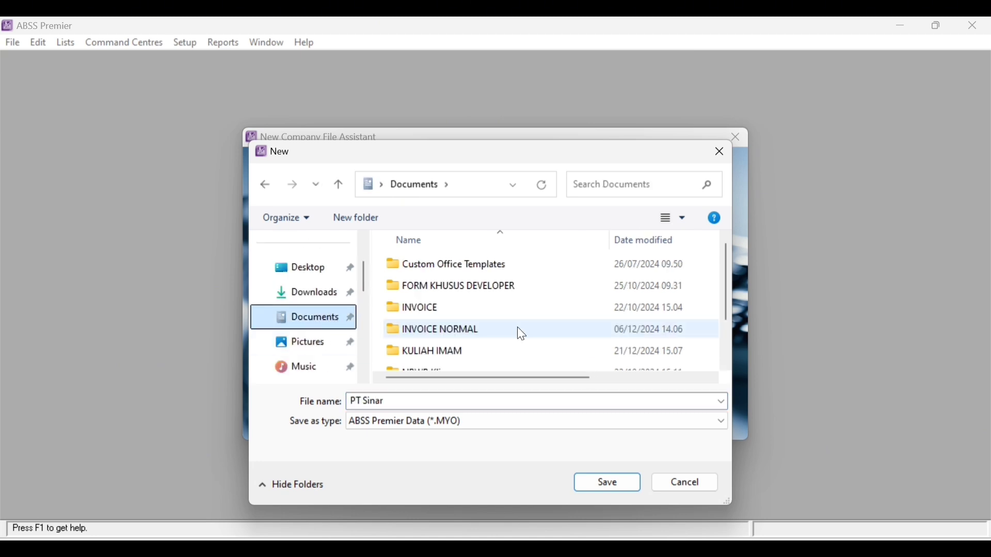
pyautogui.scroll(-1, 519, 336)
pyautogui.click(593, 478)
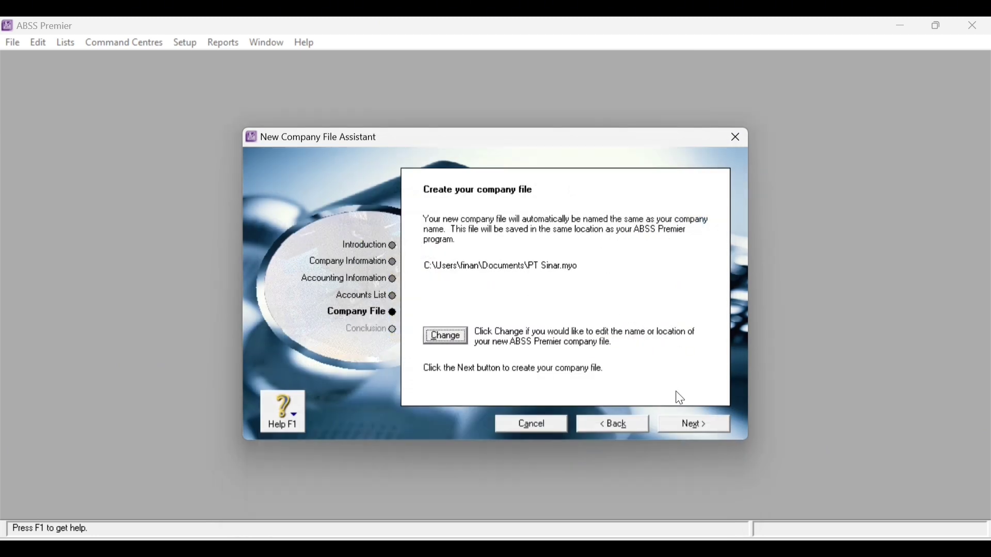
pyautogui.click(708, 424)
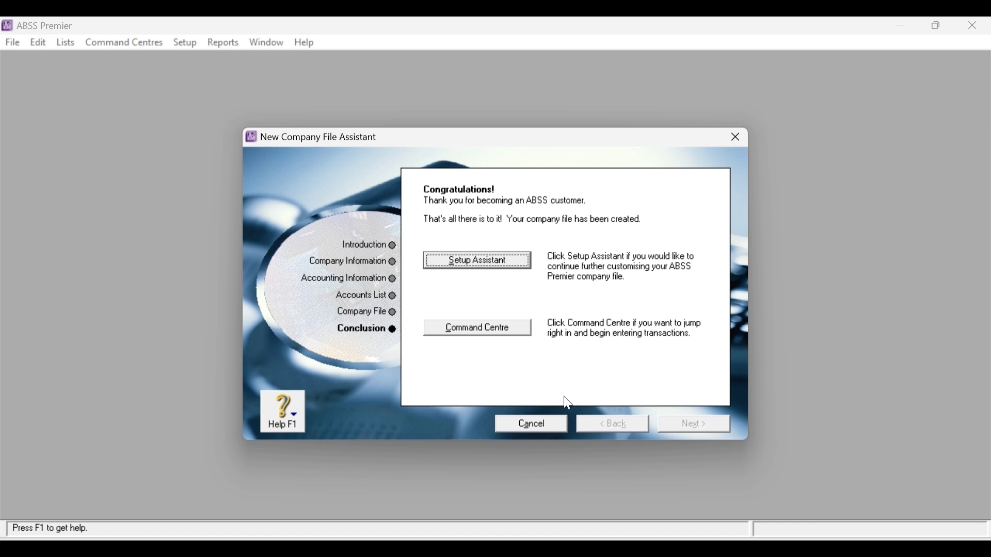
# - Go to the Command Centre, review PT Sinar's Company Information, then close it
pyautogui.click(485, 328)
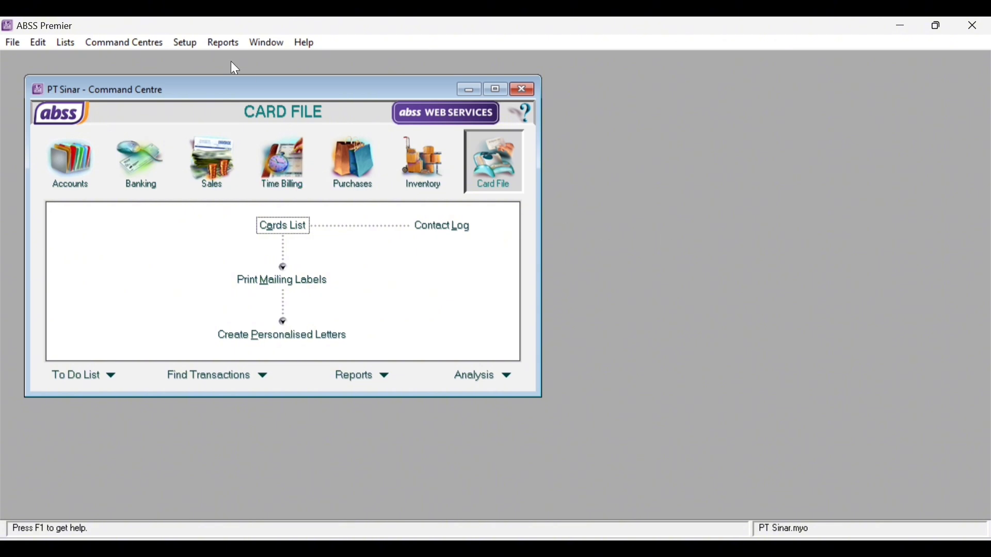
pyautogui.click(186, 43)
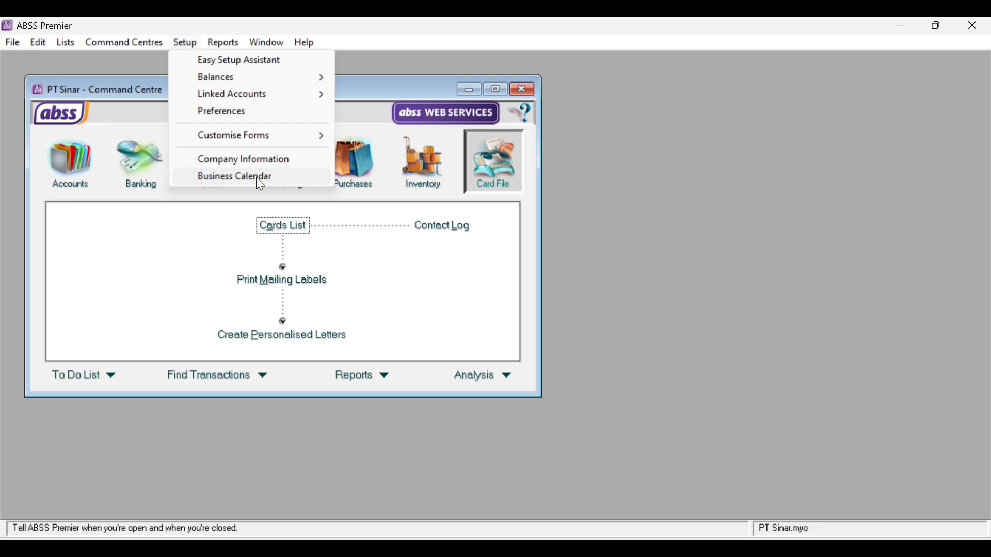
pyautogui.click(243, 160)
pyautogui.moveTo(275, 108); pyautogui.dragTo(672, 165)
pyautogui.click(630, 249)
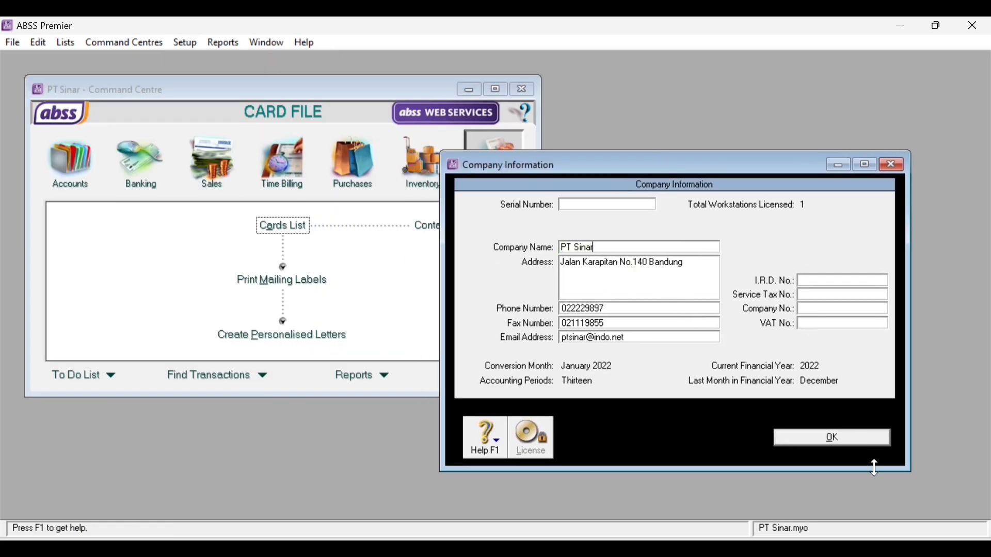
pyautogui.press('Return')
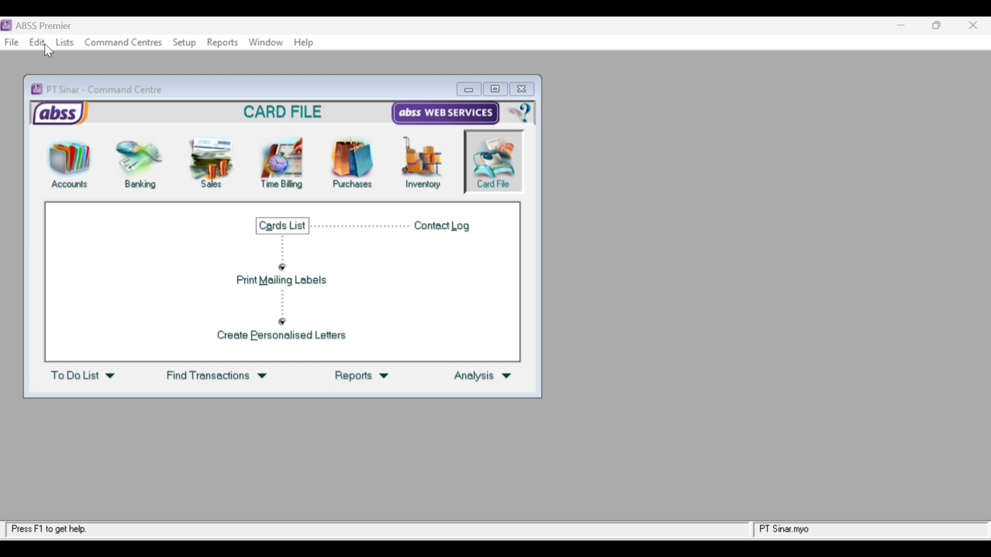
# - In Preferences, turn on 'I Deal in Multiple Currencies' and acknowledge the notice
pyautogui.click(184, 44)
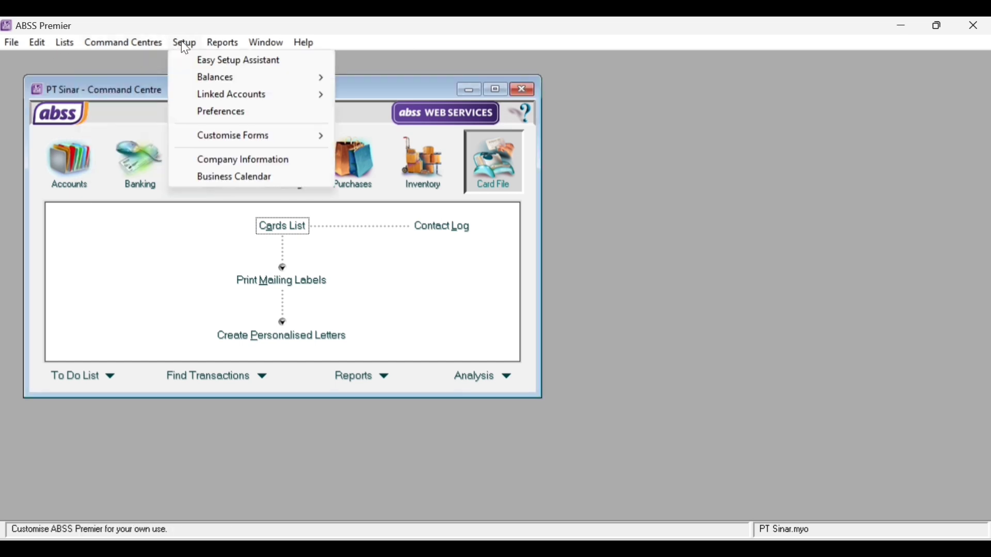
pyautogui.click(267, 113)
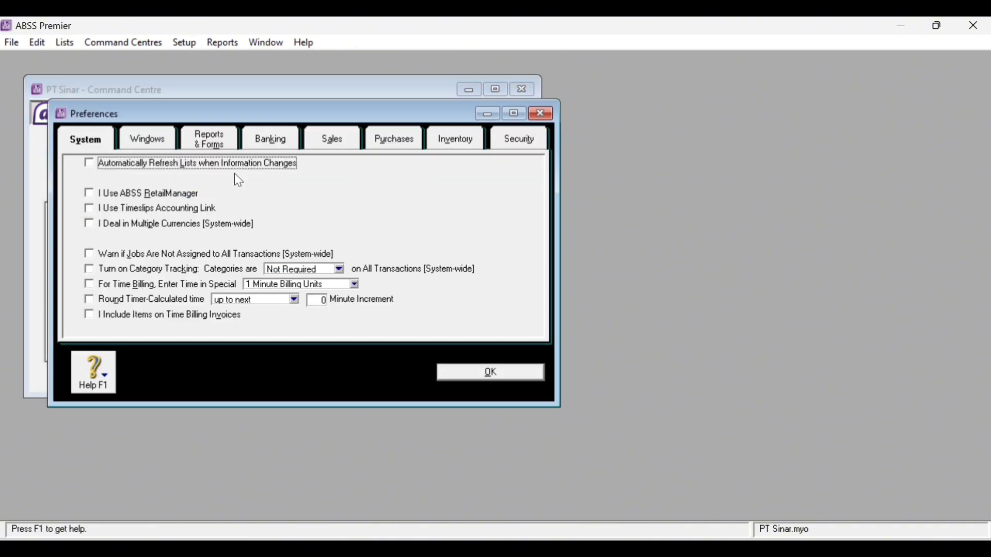
pyautogui.click(515, 113)
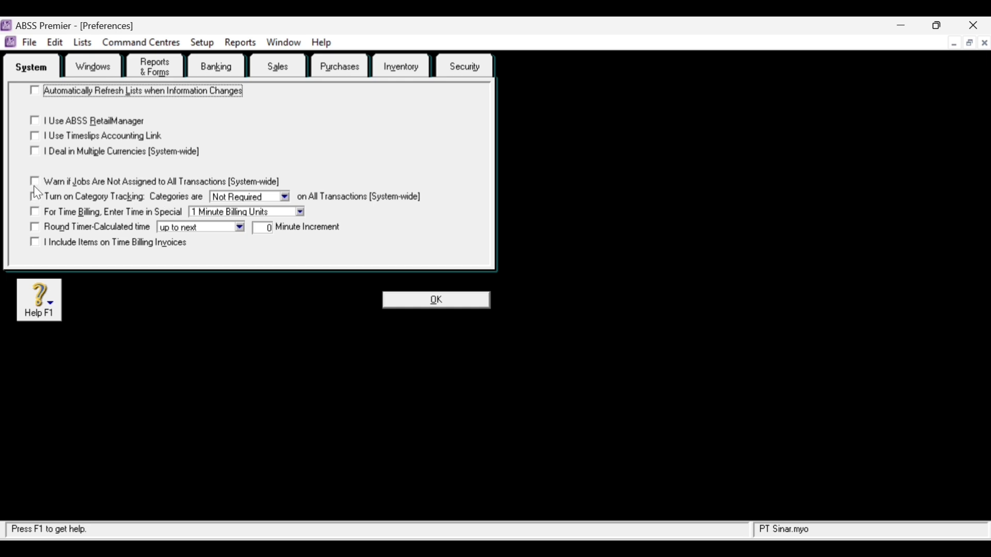
pyautogui.click(35, 152)
pyautogui.click(568, 416)
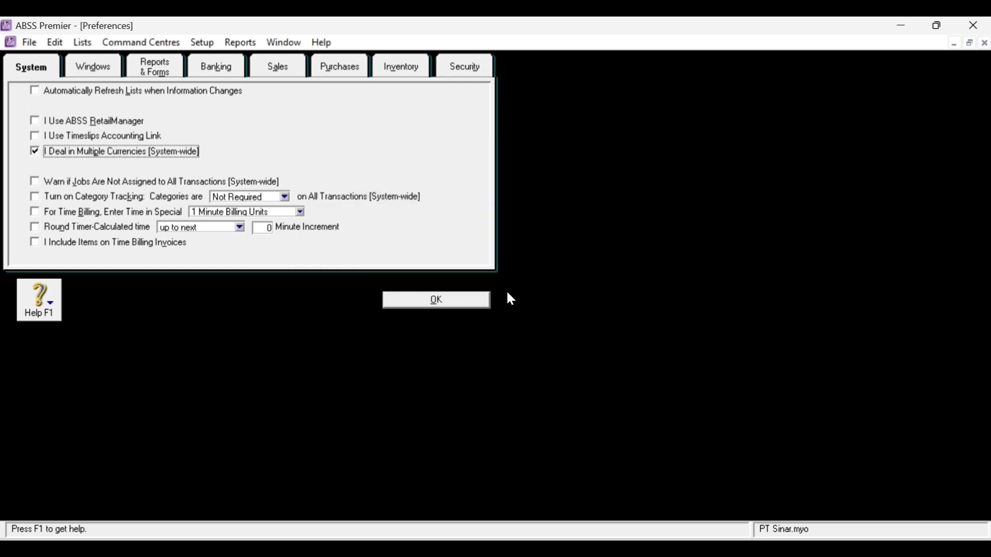
# - On the Sales preferences, enable Warn for Duplicate Invoice Numbers and bring up customer Credit Terms
pyautogui.click(93, 66)
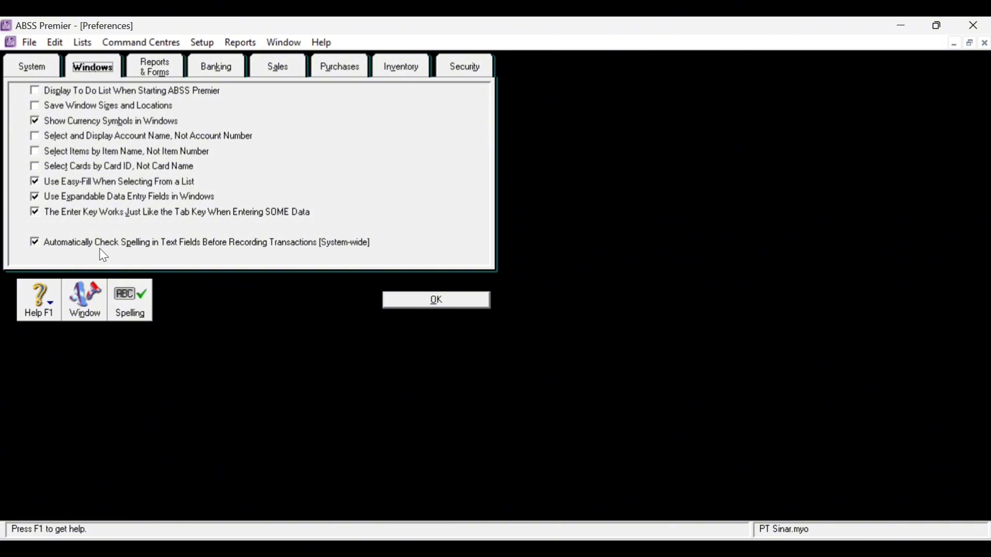
pyautogui.click(278, 66)
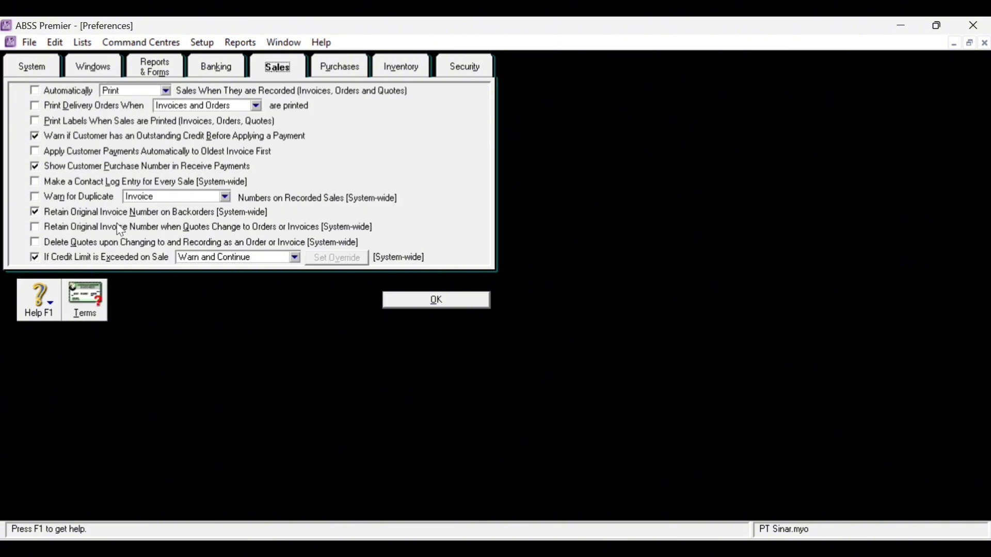
pyautogui.click(32, 196)
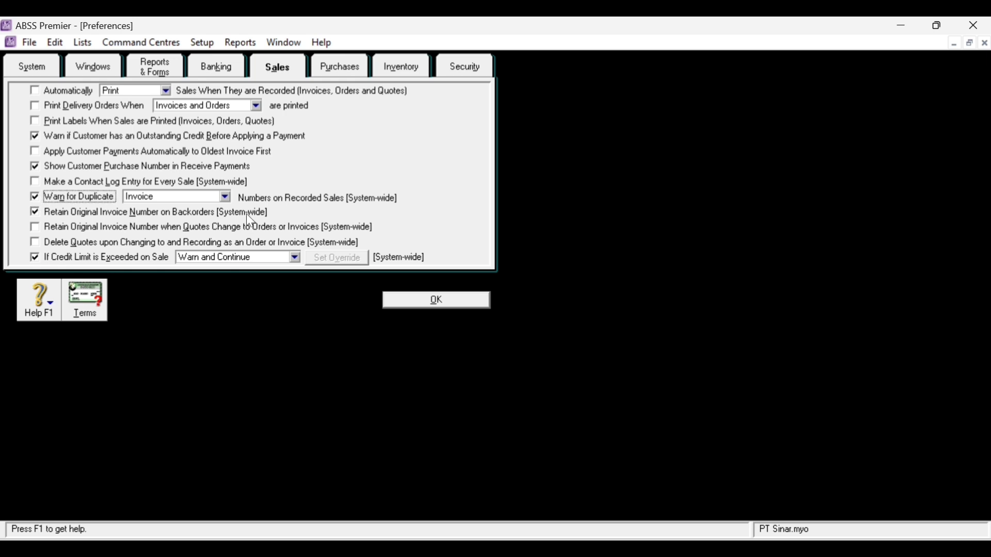
pyautogui.click(85, 301)
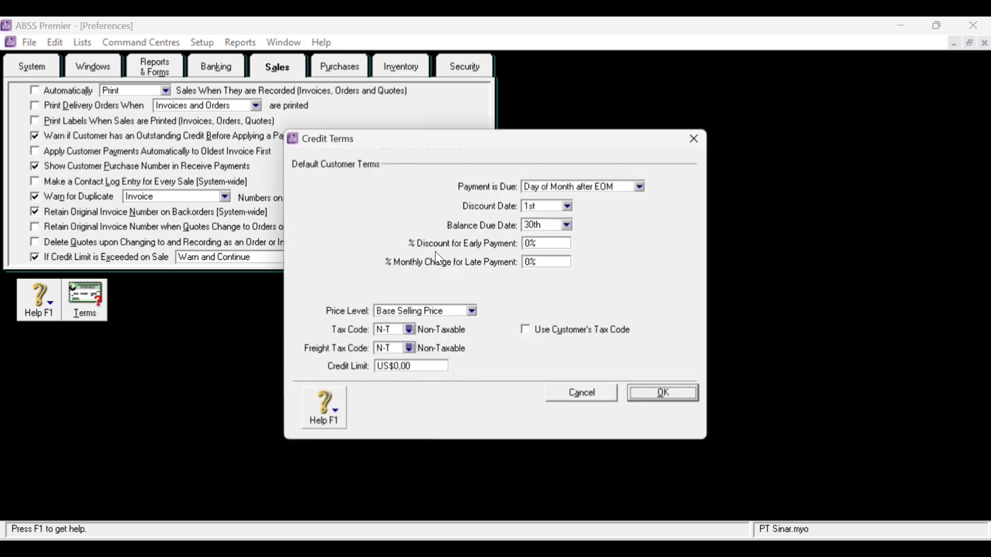
# - Make payment due in a given number of days: 10 discount days, 30 balance due days, 2% discount
pyautogui.click(639, 187)
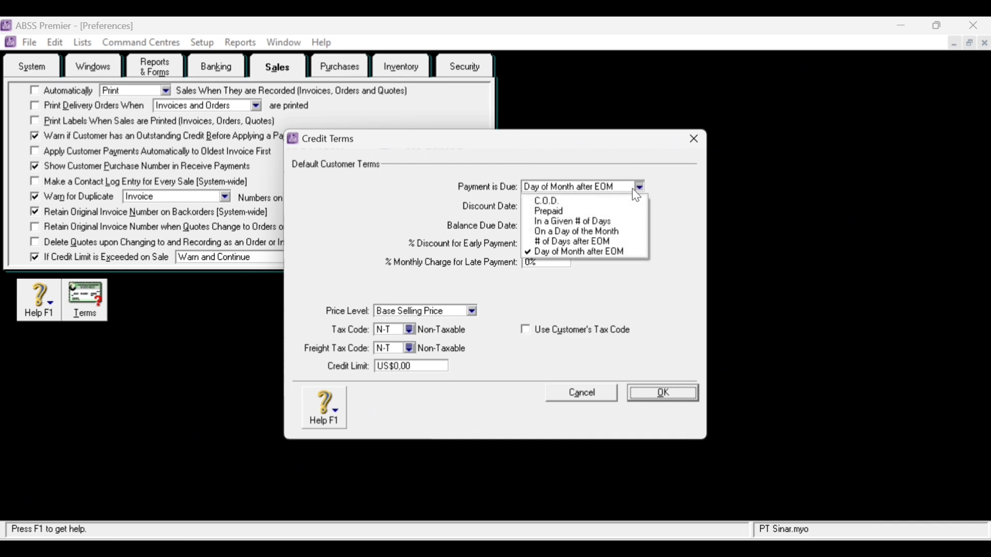
pyautogui.click(604, 221)
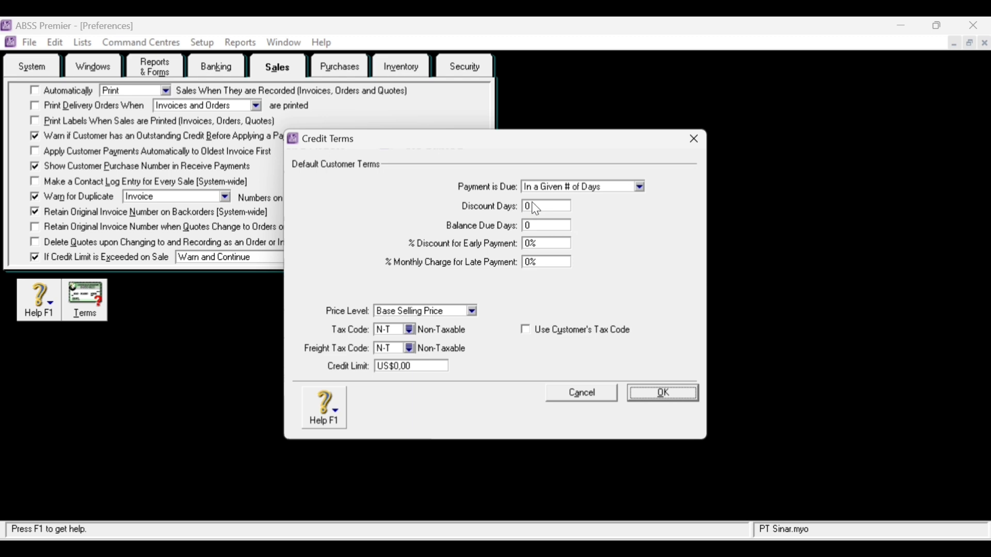
pyautogui.click(550, 206)
pyautogui.write('1030')
pyautogui.press('Tab')
pyautogui.write('2')
pyautogui.click(677, 396)
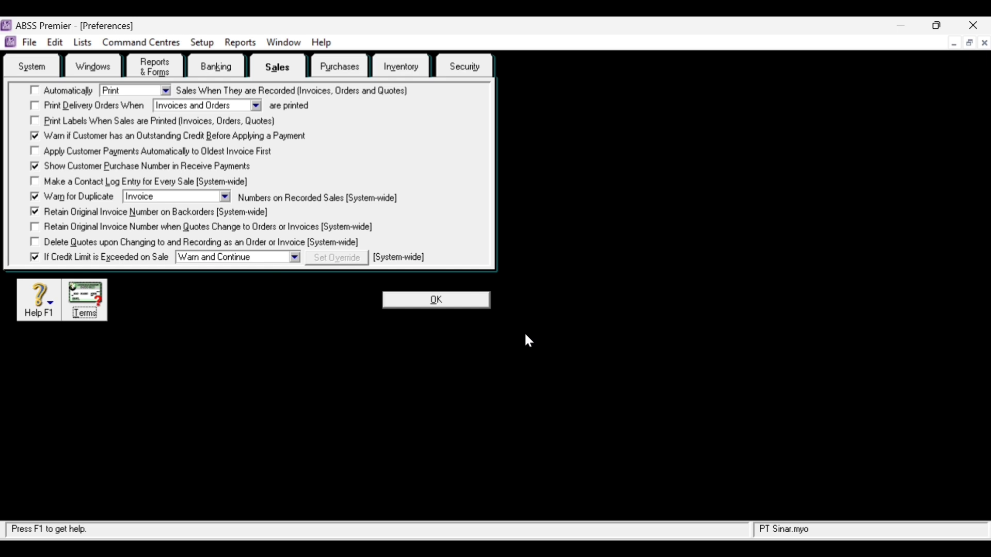
pyautogui.click(340, 67)
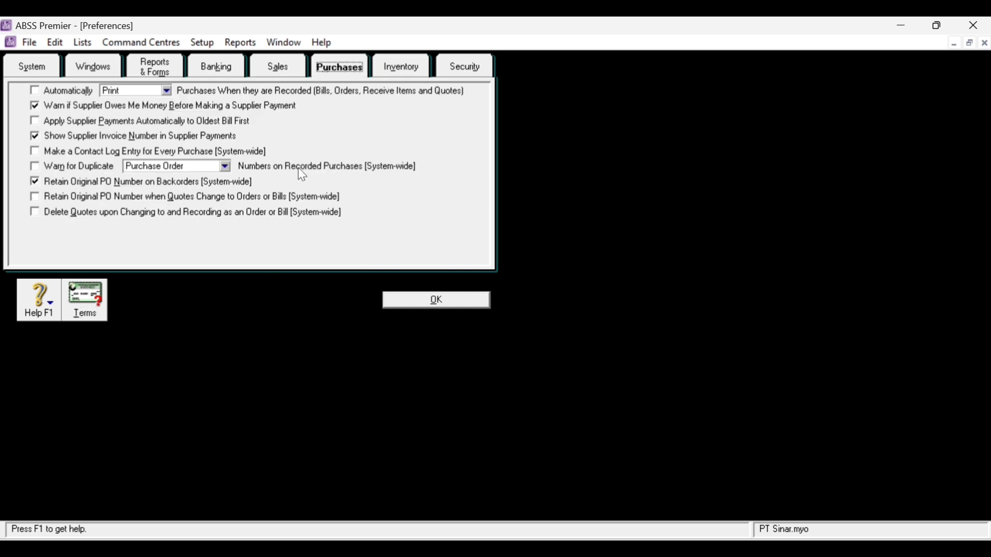
# - Tick Warn for Duplicate Purchase Order Numbers and save the preferences
pyautogui.click(35, 167)
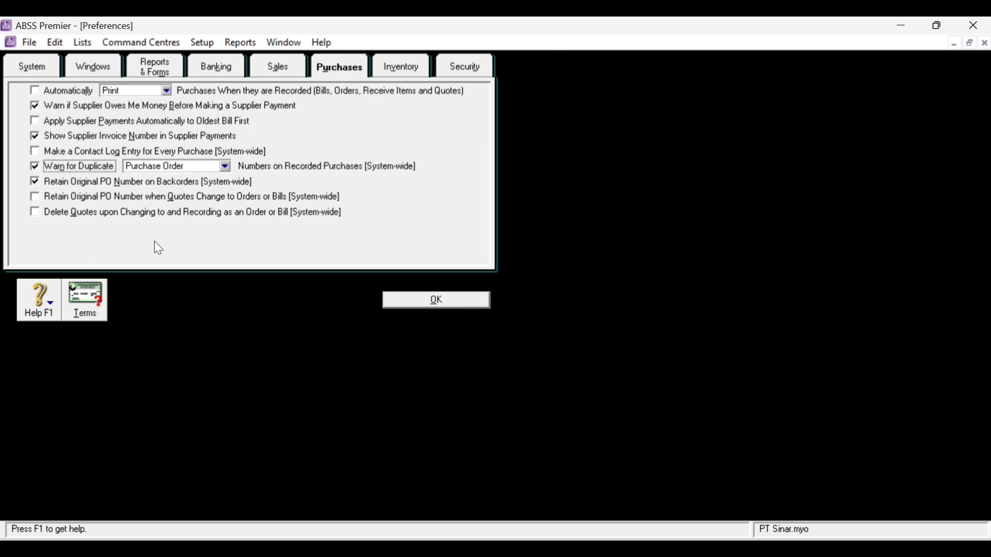
pyautogui.click(411, 304)
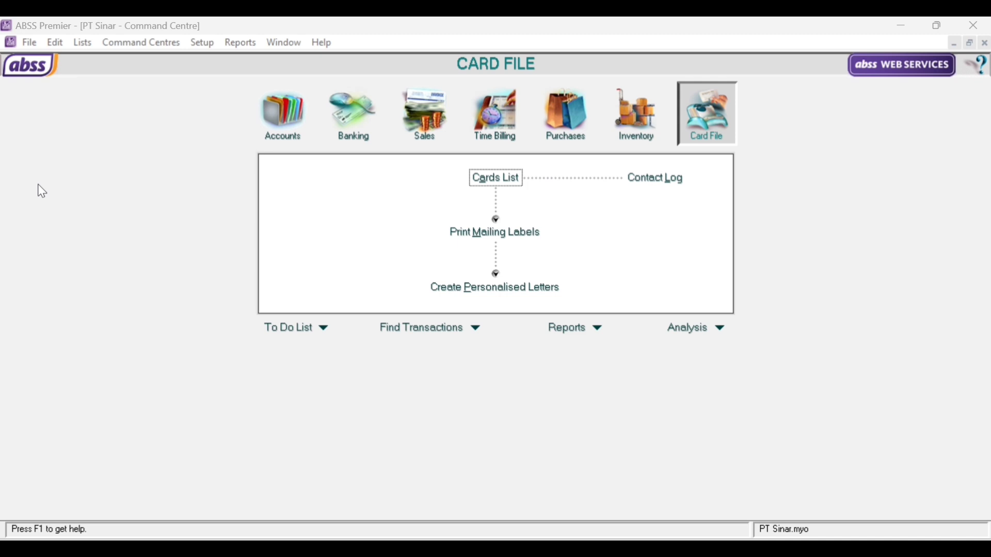
# - In the Currencies List, delete Australian Dollars, Canadian Dollars, Chinese Yuan Renminbi and Great Britain Pounds
pyautogui.click(82, 43)
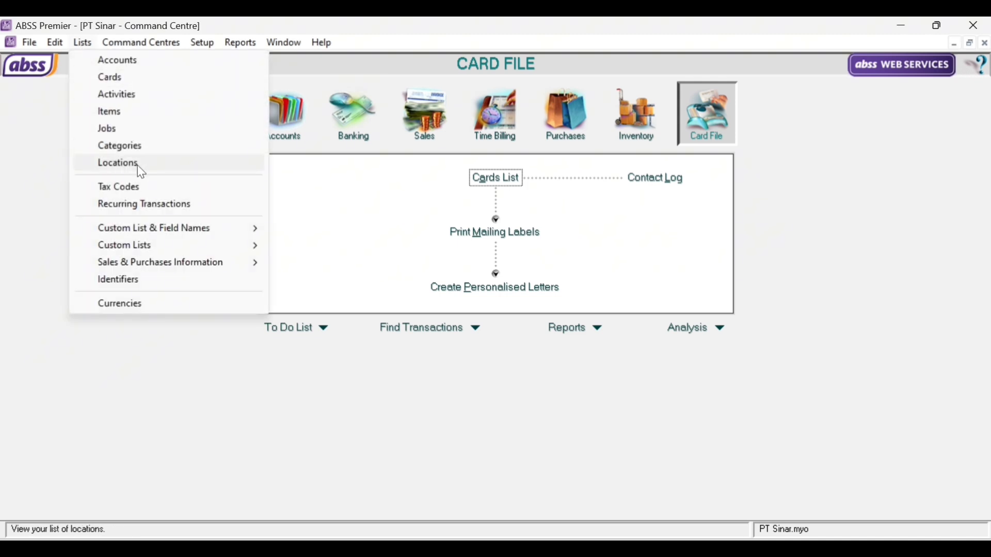
pyautogui.click(161, 306)
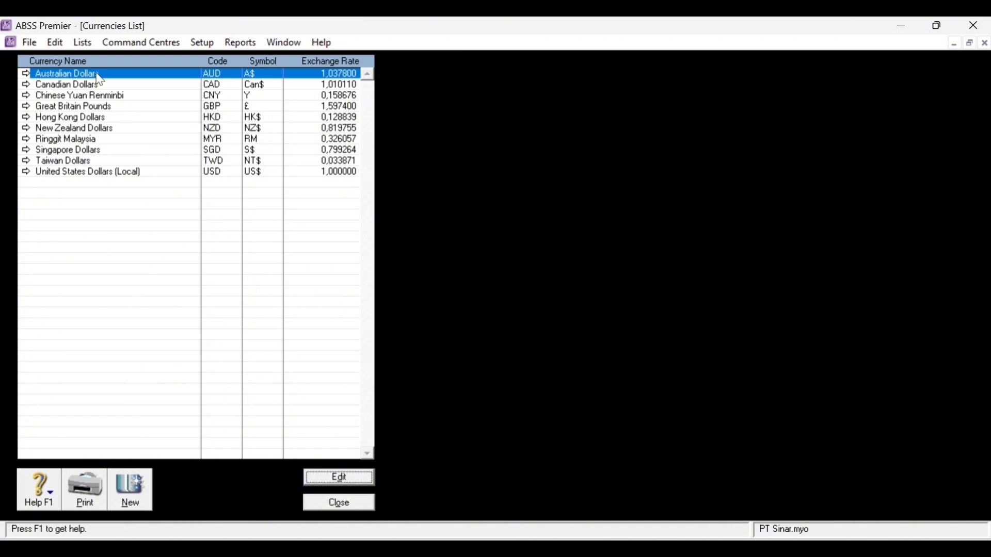
pyautogui.rightClick(268, 82)
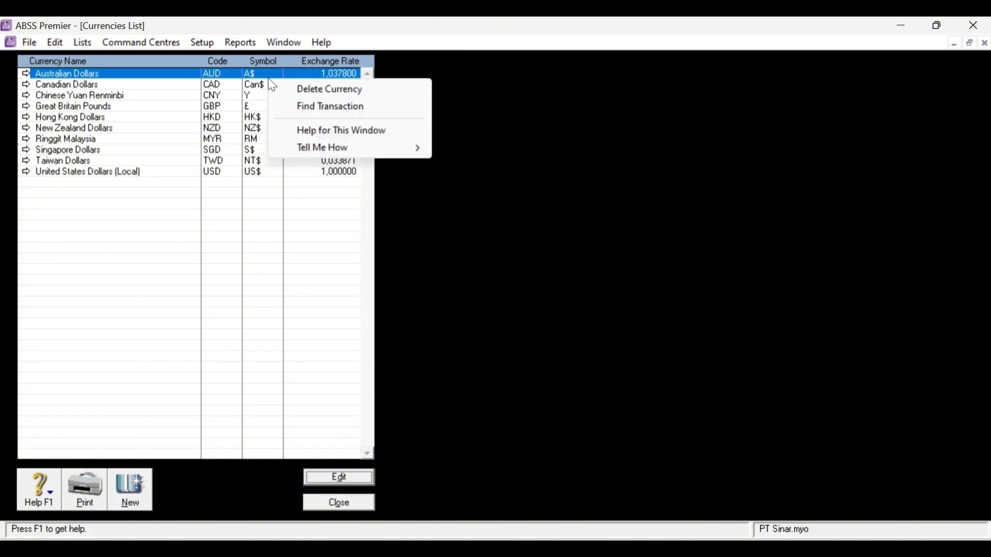
pyautogui.click(330, 93)
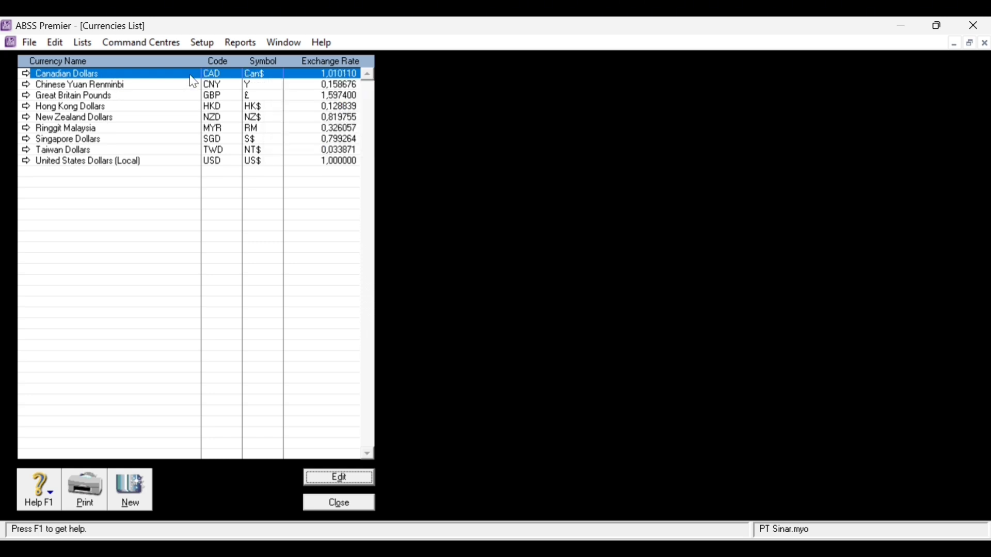
pyautogui.rightClick(210, 75)
pyautogui.click(292, 83)
pyautogui.rightClick(165, 74)
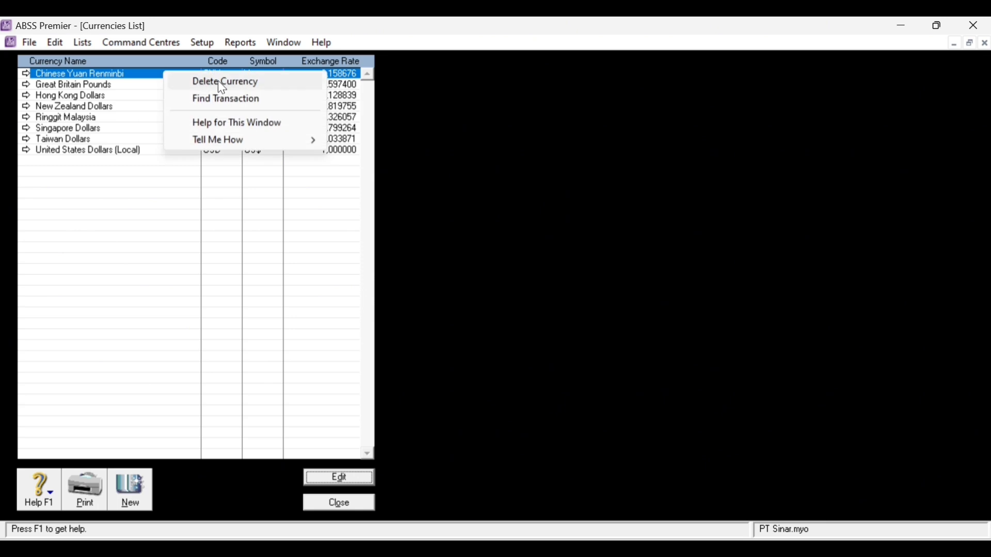
pyautogui.click(218, 81)
pyautogui.rightClick(175, 74)
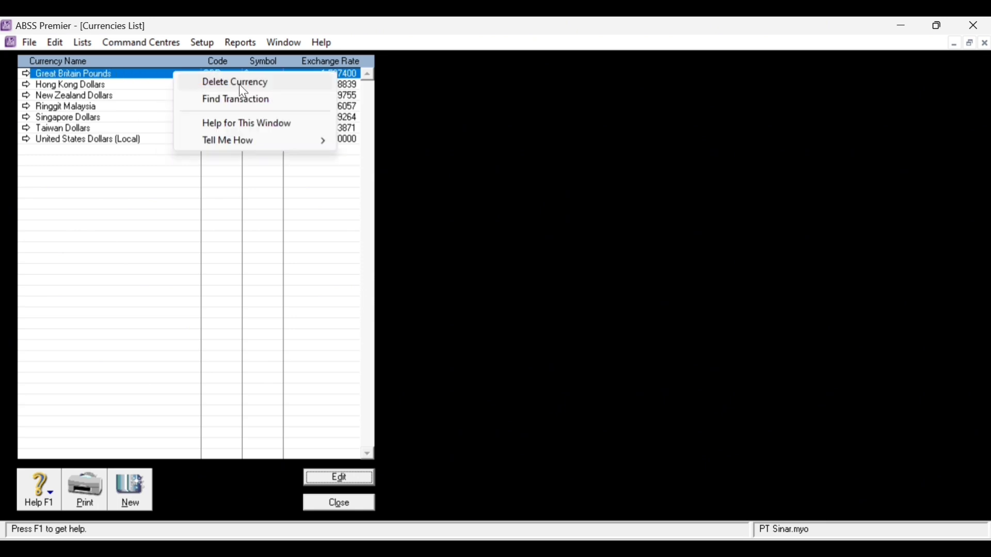
pyautogui.click(243, 89)
# - Delete Hong Kong Dollars, New Zealand Dollars, Ringgit Malaysia and Taiwan Dollars
pyautogui.rightClick(160, 76)
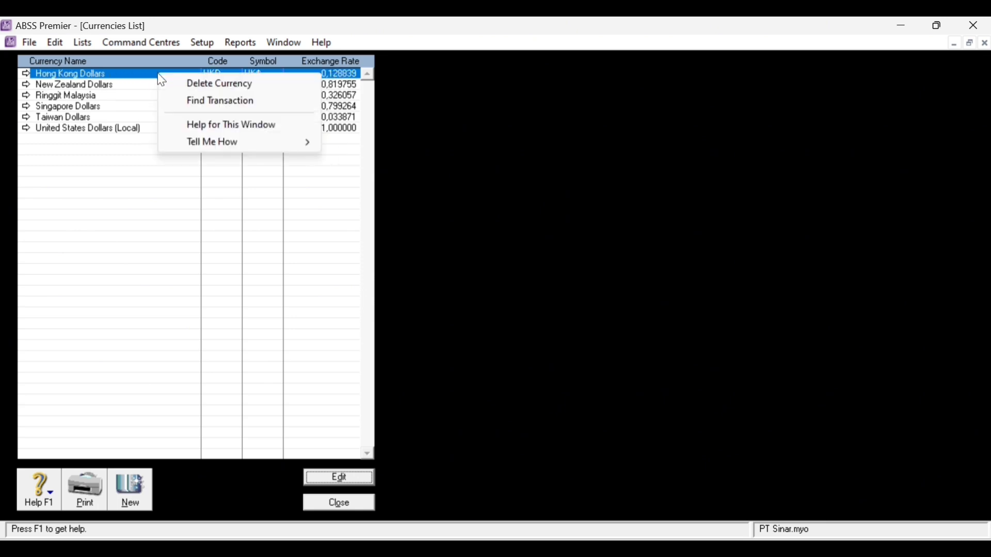
pyautogui.click(233, 78)
pyautogui.rightClick(135, 80)
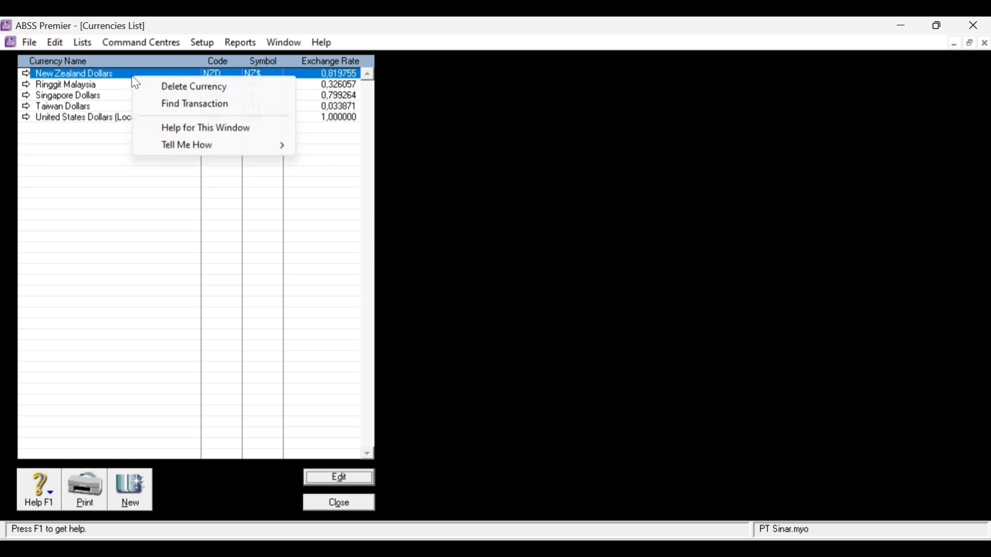
pyautogui.click(194, 86)
pyautogui.rightClick(114, 75)
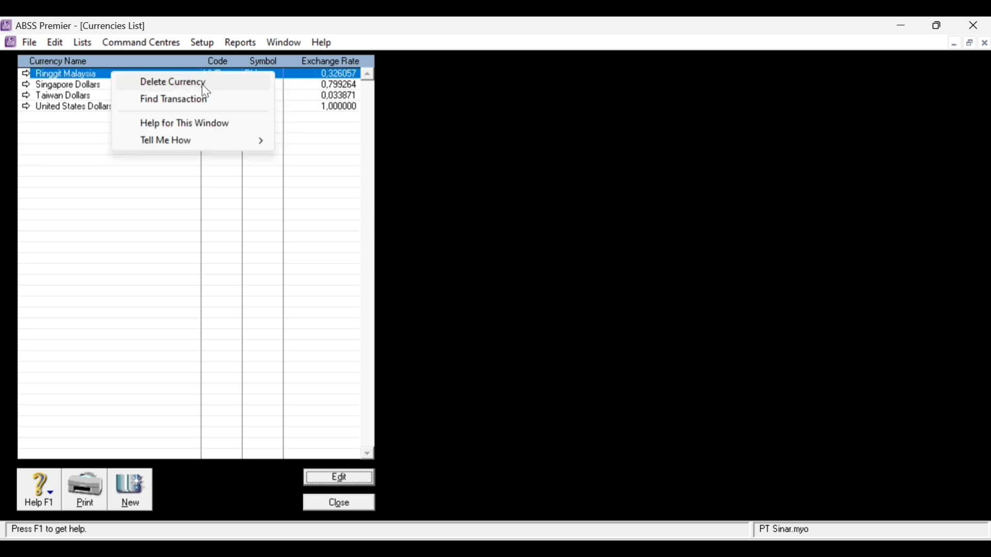
pyautogui.click(202, 85)
pyautogui.click(107, 87)
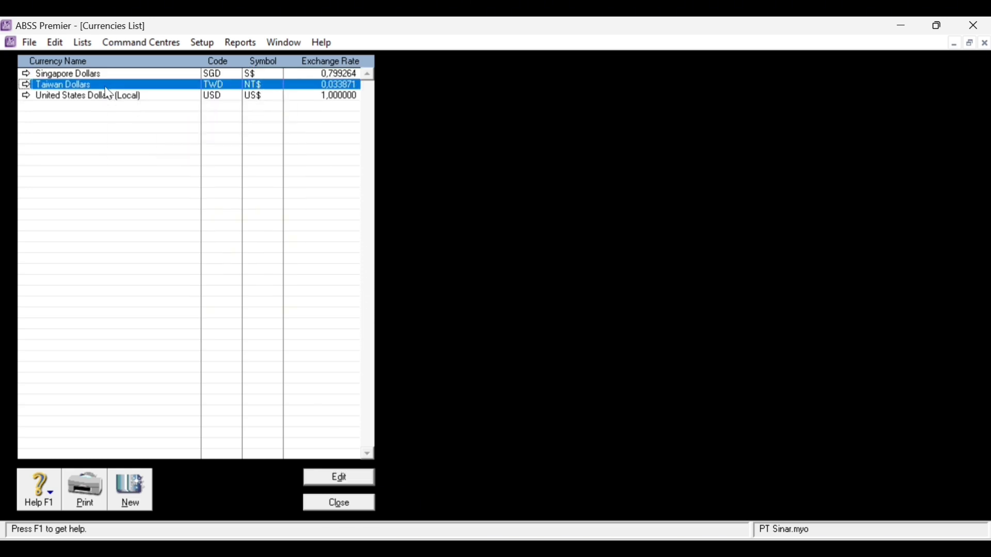
pyautogui.rightClick(106, 88)
pyautogui.click(208, 97)
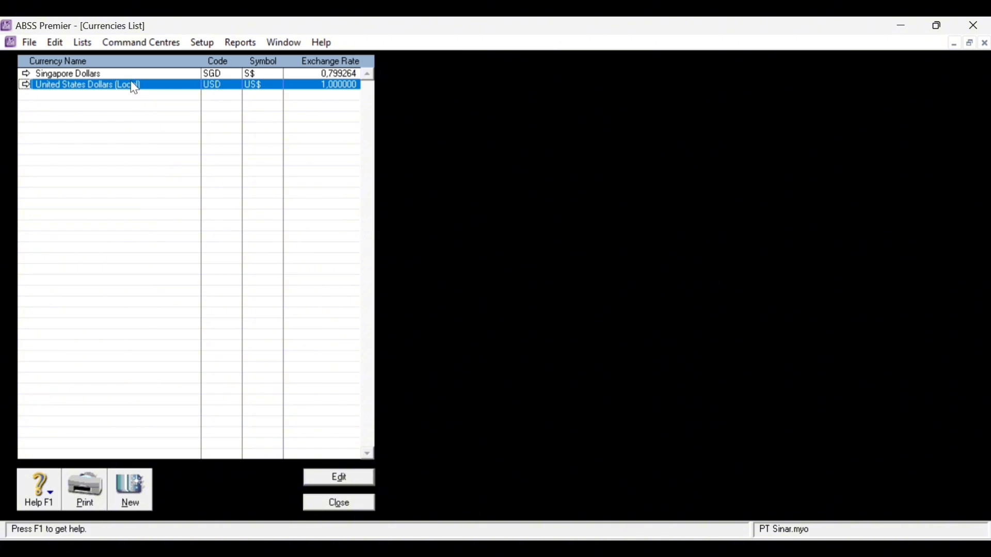
# - Edit the local USD currency into Rupiah with code IDR and symbol Rp
pyautogui.doubleClick(133, 85)
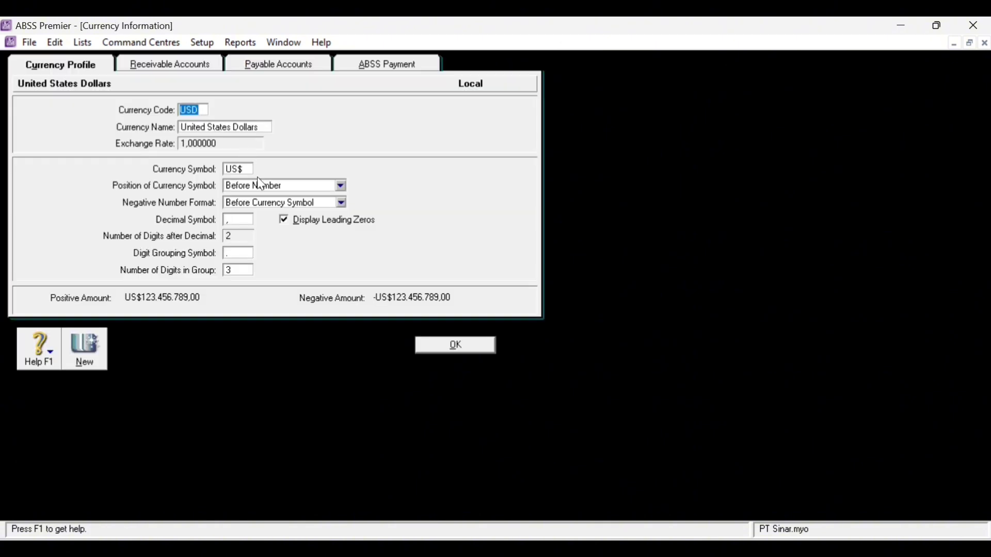
pyautogui.write('RP')
pyautogui.click(212, 126)
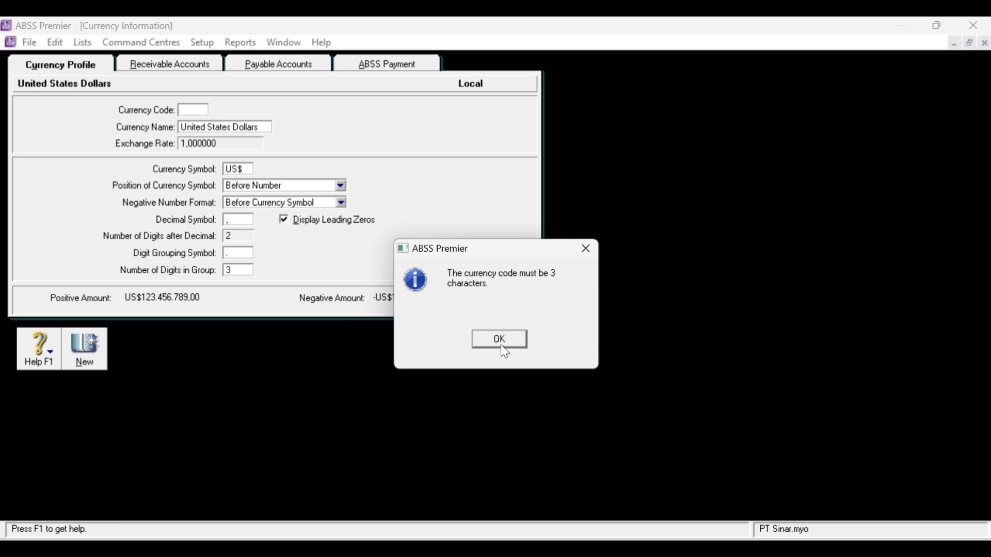
pyautogui.click(500, 343)
pyautogui.write('IDR')
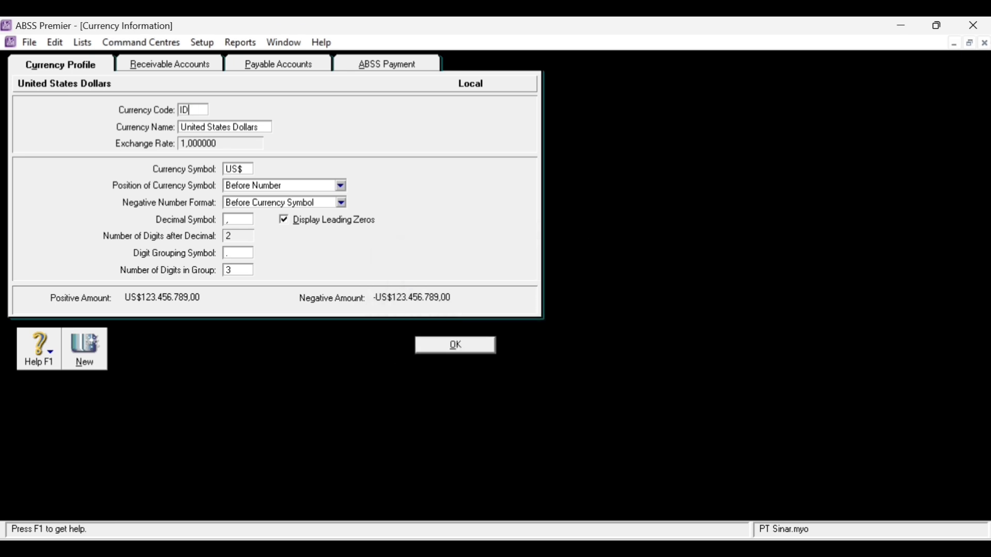
pyautogui.click(246, 125)
pyautogui.write('Rupiah')
pyautogui.click(248, 173)
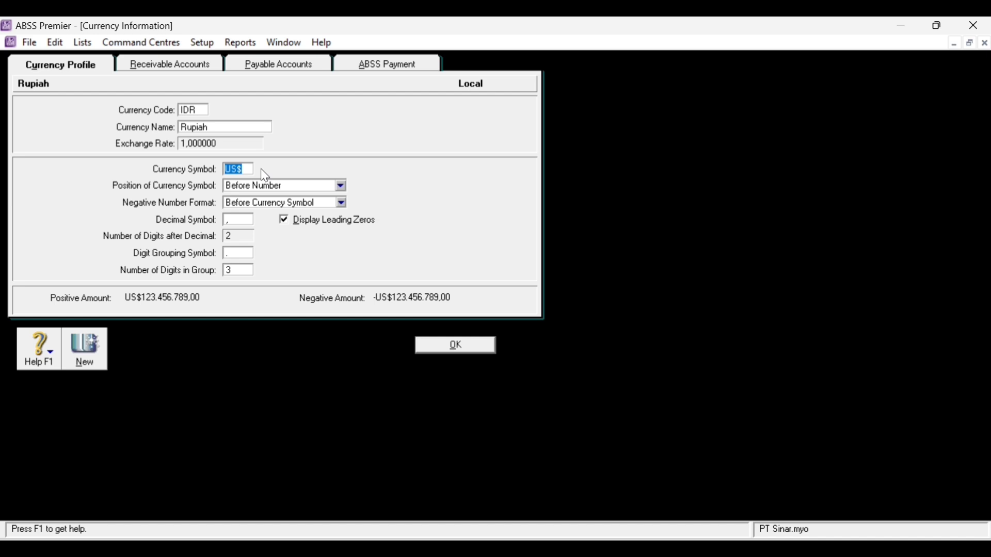
pyautogui.write('Rp')
pyautogui.click(473, 346)
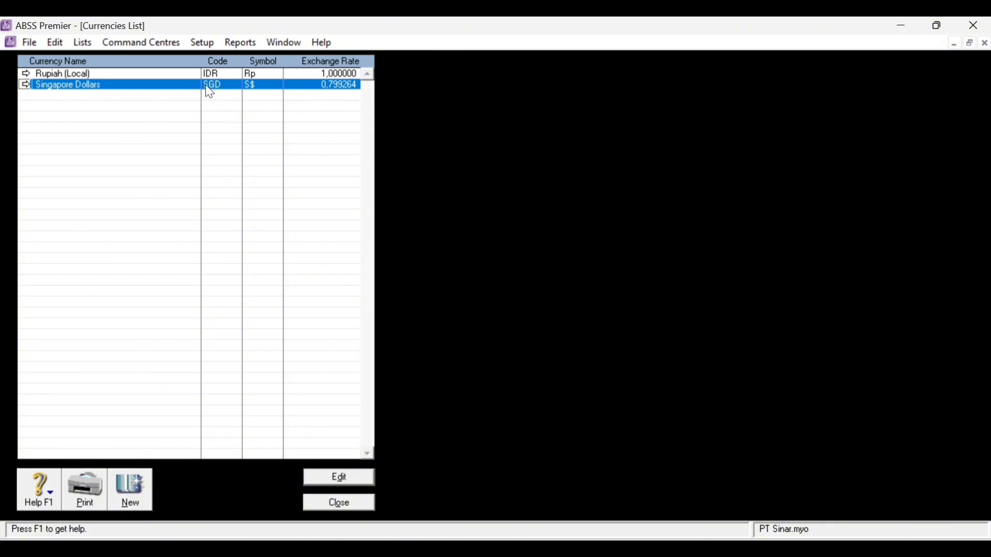
# - Change the Singapore Dollars exchange rate from 0,799264 to 10.000
pyautogui.doubleClick(166, 87)
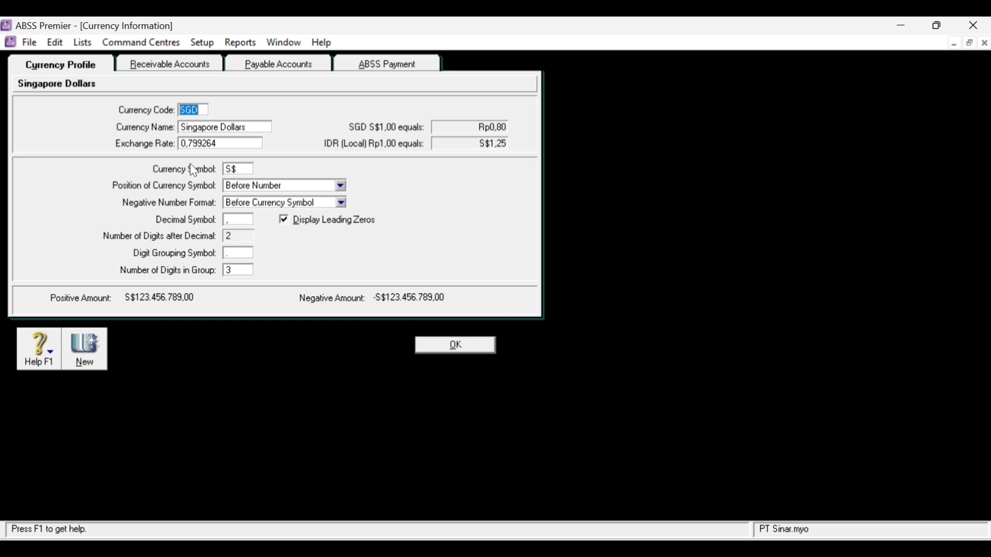
pyautogui.press('Tab')
pyautogui.press('Tab')
pyautogui.write('10000')
pyautogui.click(468, 347)
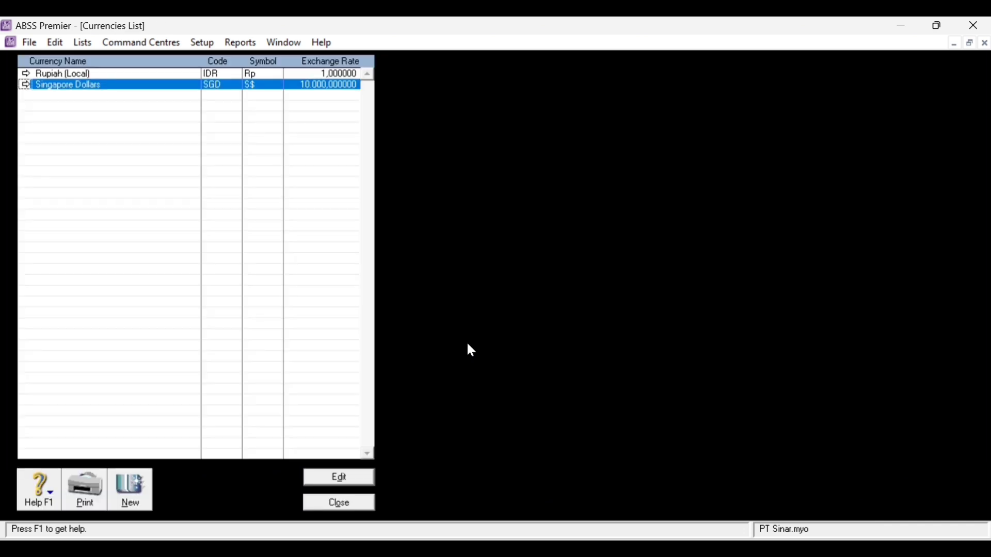
# - Add currency code USD, name United States Dollars, exchange rate 15000, symbol USD
pyautogui.click(122, 495)
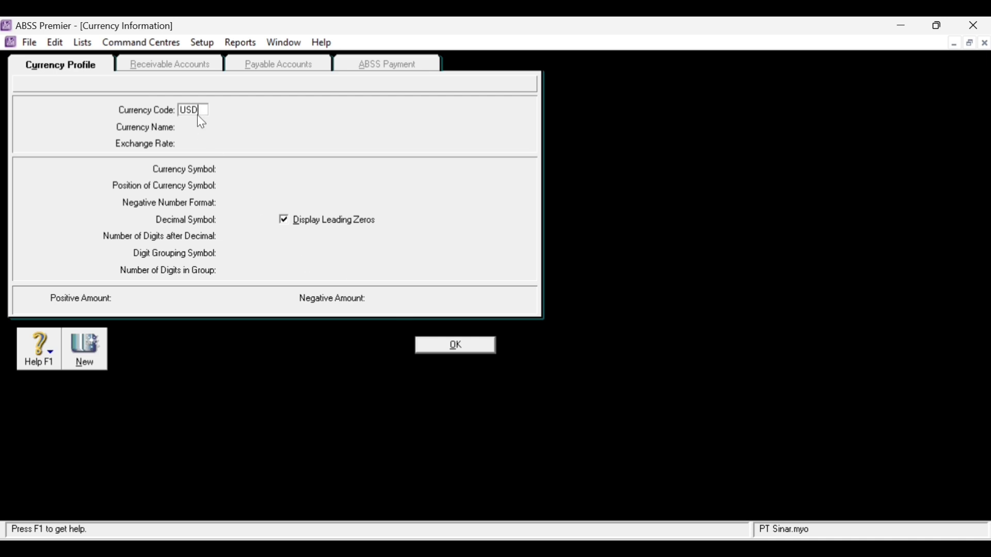
pyautogui.write('USD')
pyautogui.press('Tab')
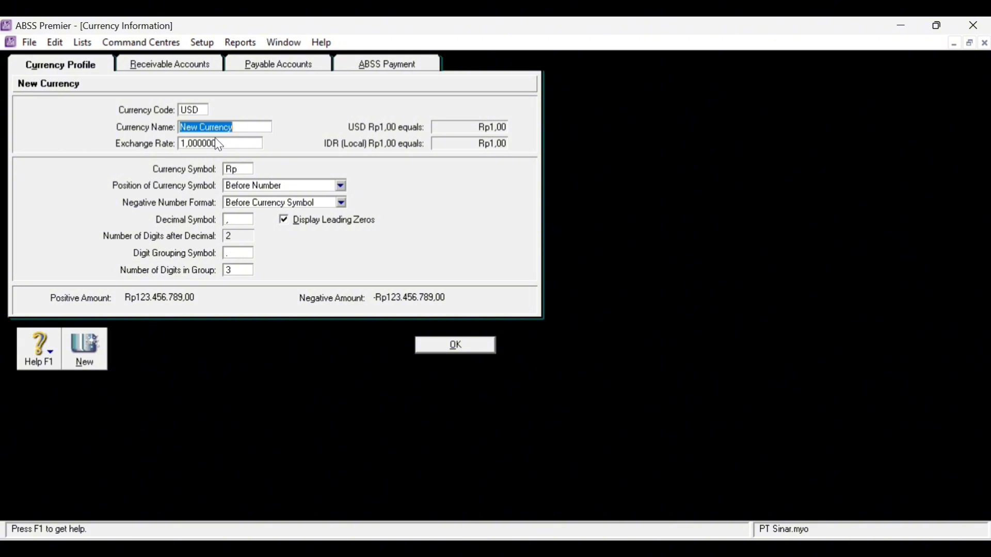
pyautogui.write('United States Do')
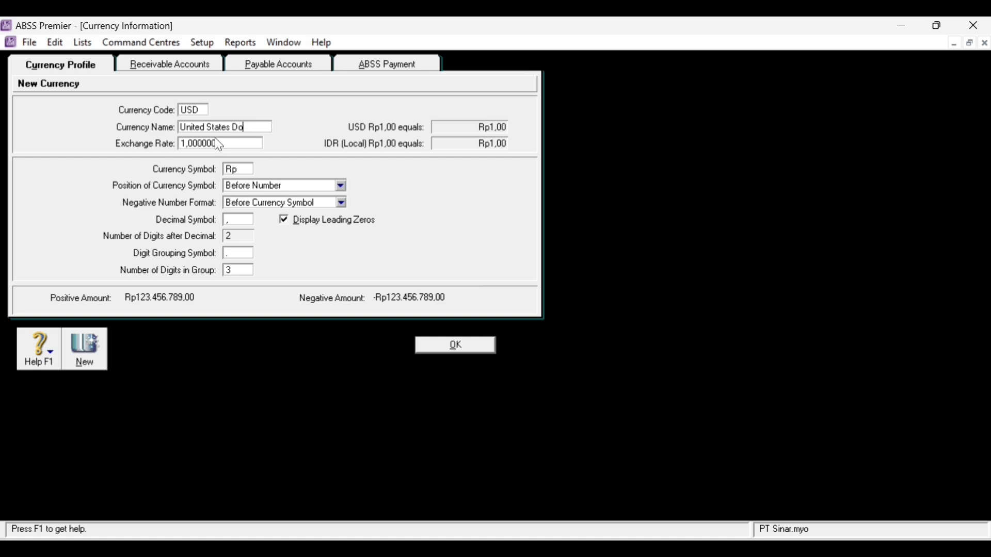
pyautogui.write('llars')
pyautogui.press('Tab')
pyautogui.write('150')
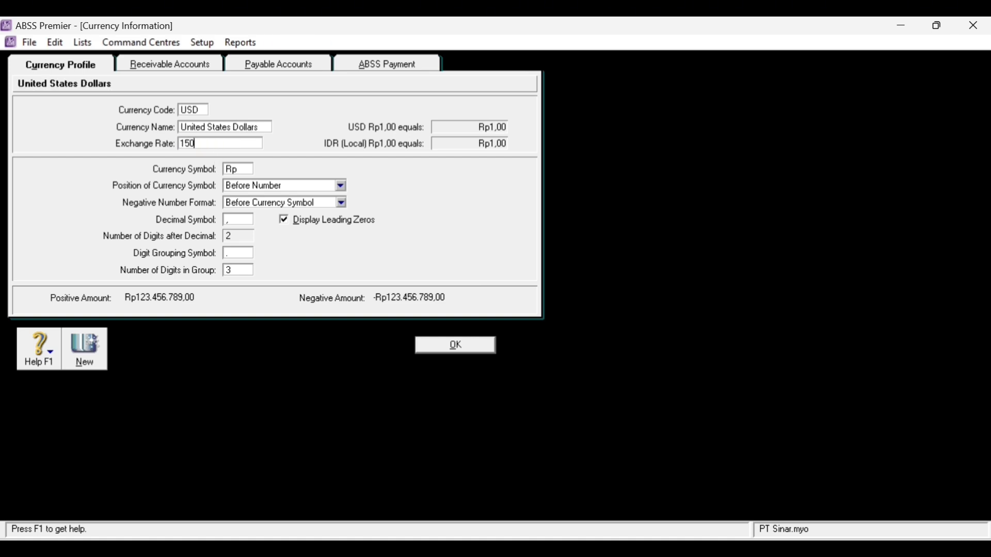
pyautogui.write('00')
pyautogui.click(237, 173)
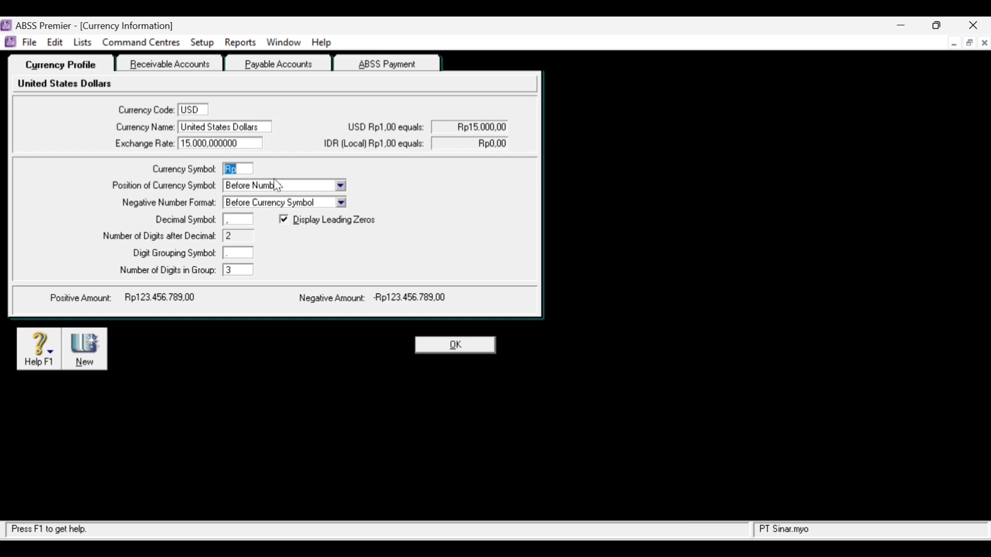
pyautogui.write('USD')
pyautogui.click(456, 346)
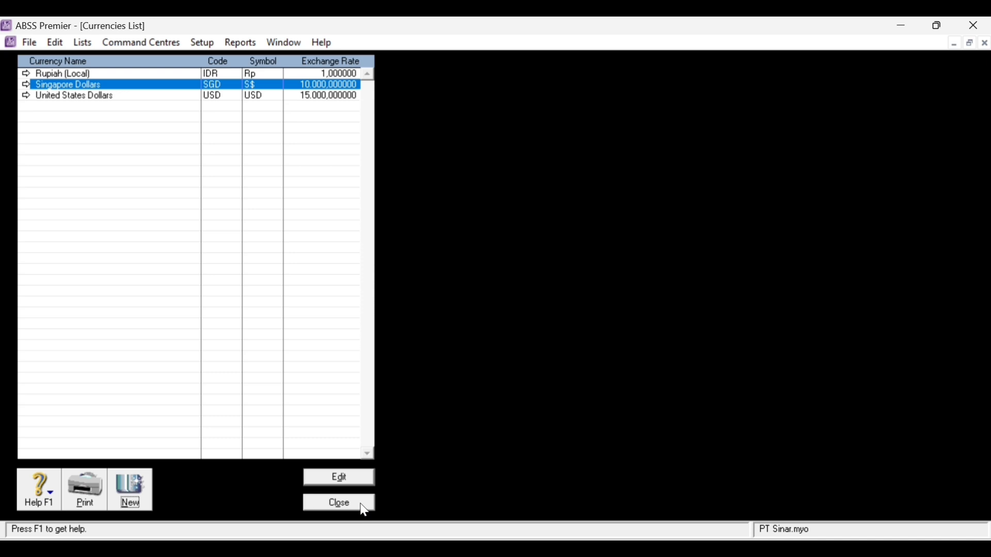
# - Close the Currencies List and go to File > Import Data > Accounts > Account Information
pyautogui.click(339, 506)
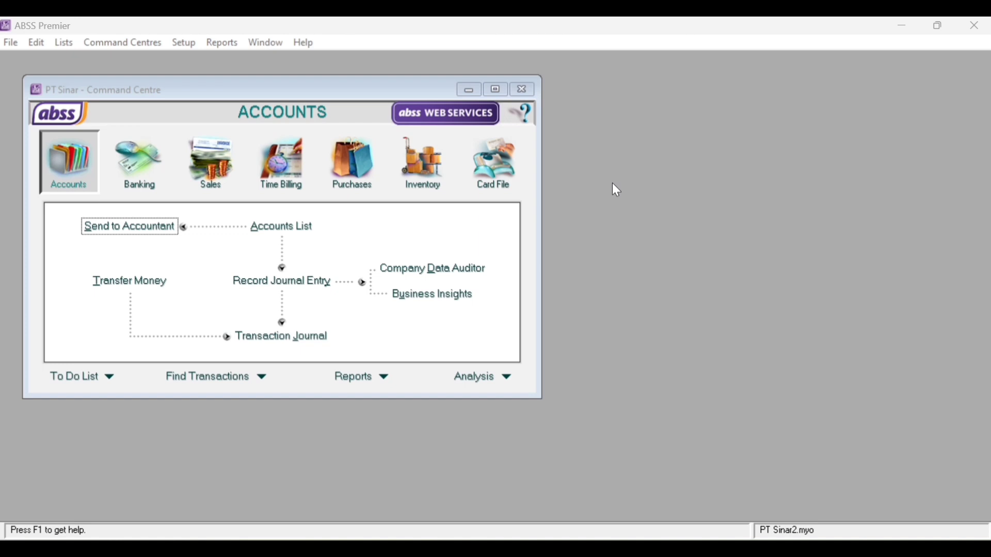
pyautogui.click(9, 46)
pyautogui.moveTo(116, 323)
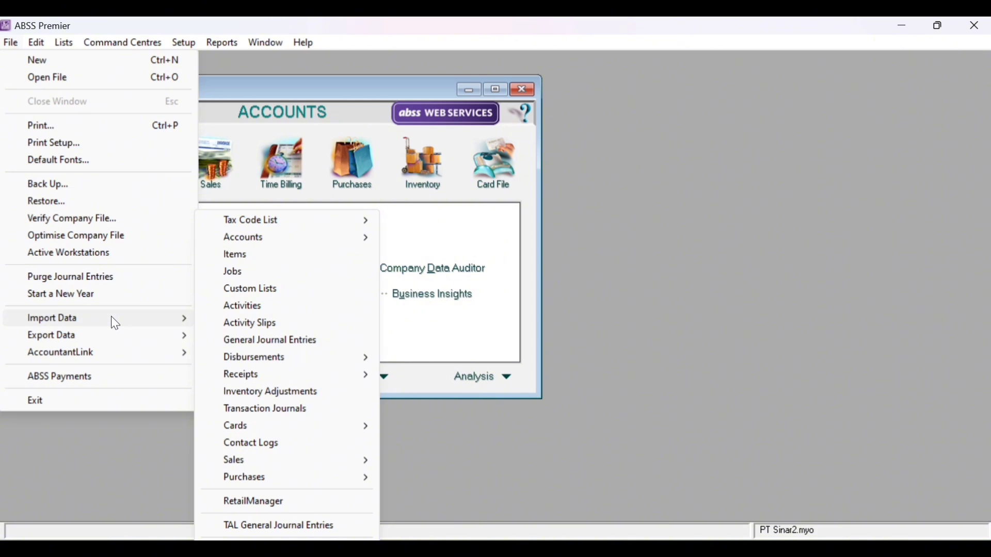
pyautogui.moveTo(339, 238)
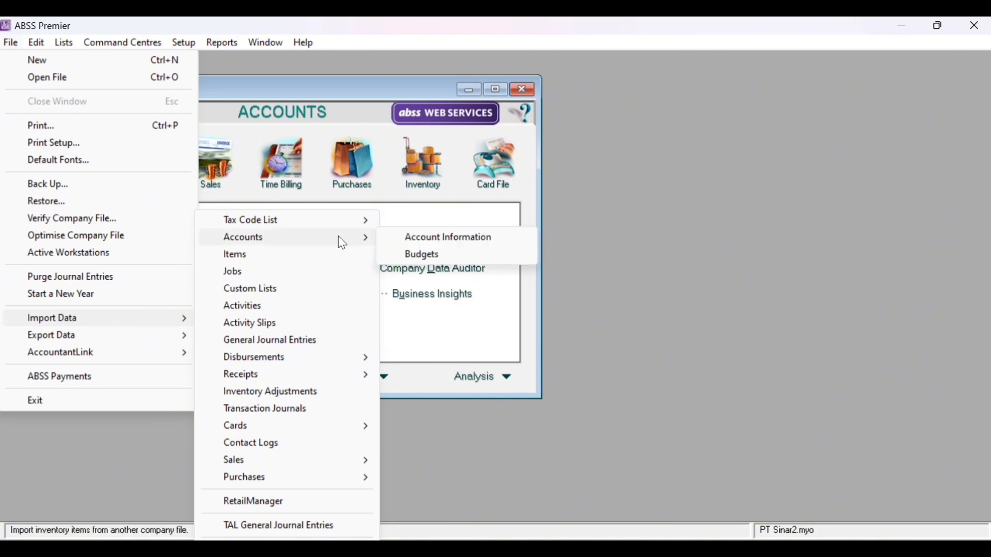
pyautogui.click(488, 241)
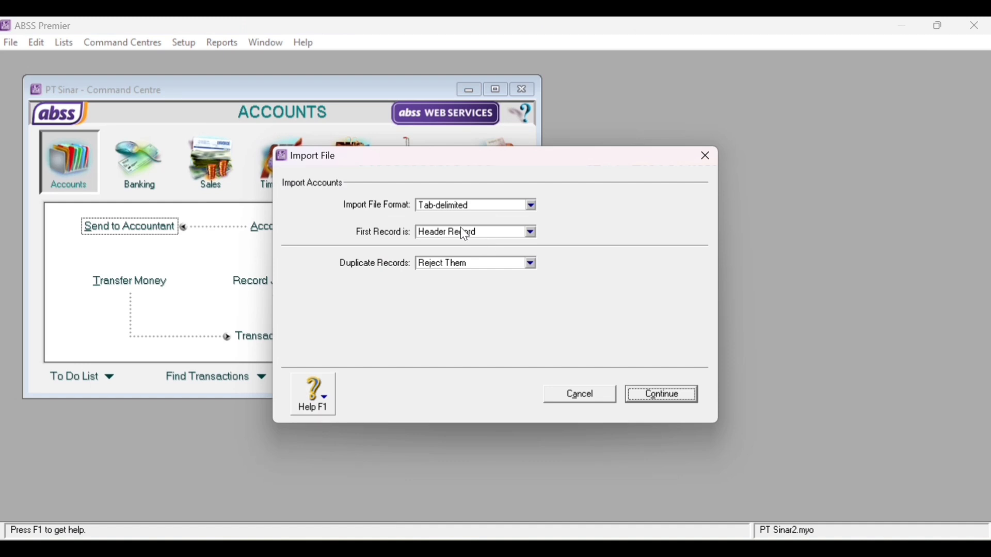
# - Keep the Tab-delimited format and set Duplicate Records to Update Existing Record
pyautogui.click(511, 207)
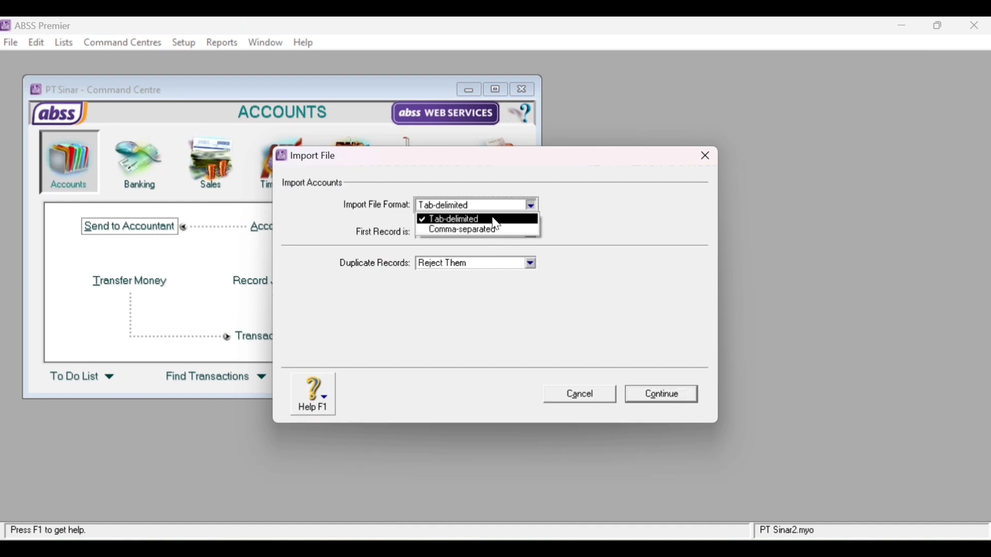
pyautogui.click(495, 216)
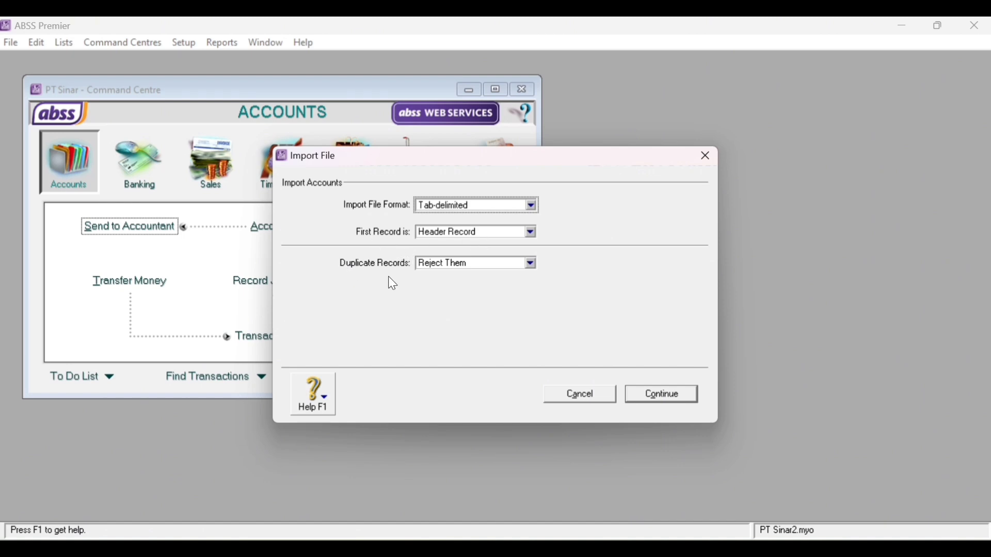
pyautogui.click(472, 264)
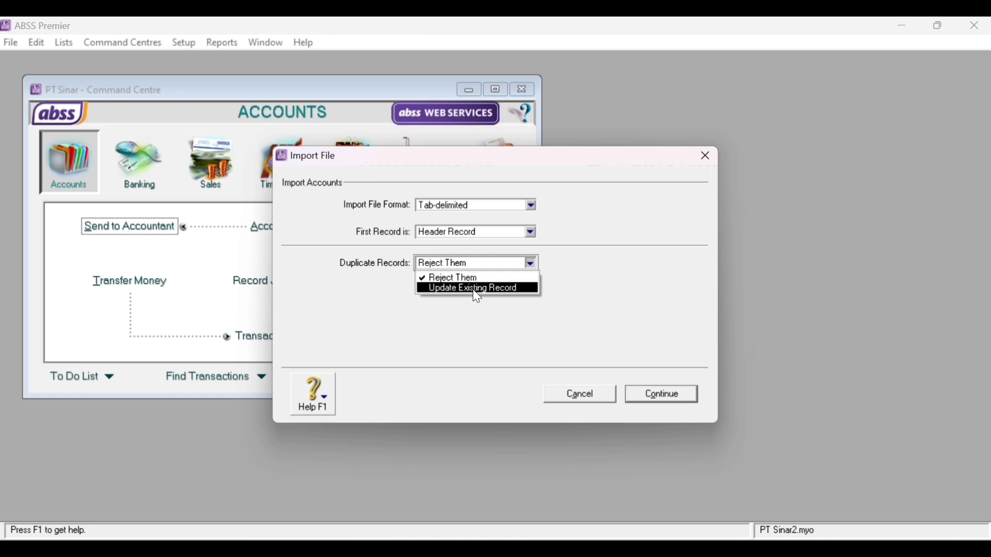
pyautogui.click(473, 289)
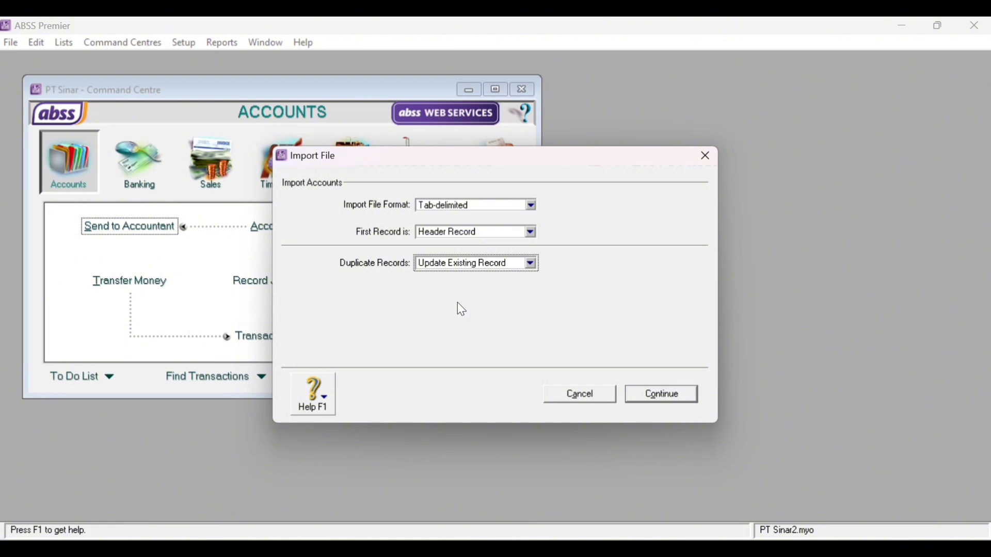
# - Pick the ACCOUNTS file from Documents > KULIAH IMAM > MYOB as the import file
pyautogui.click(664, 395)
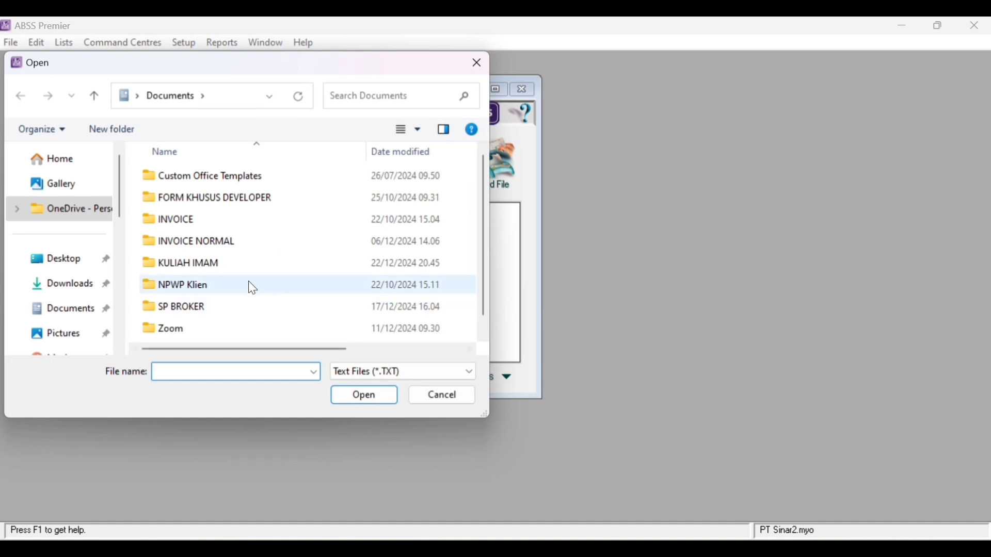
pyautogui.scroll(-1, 250, 283)
pyautogui.scroll(1, 251, 291)
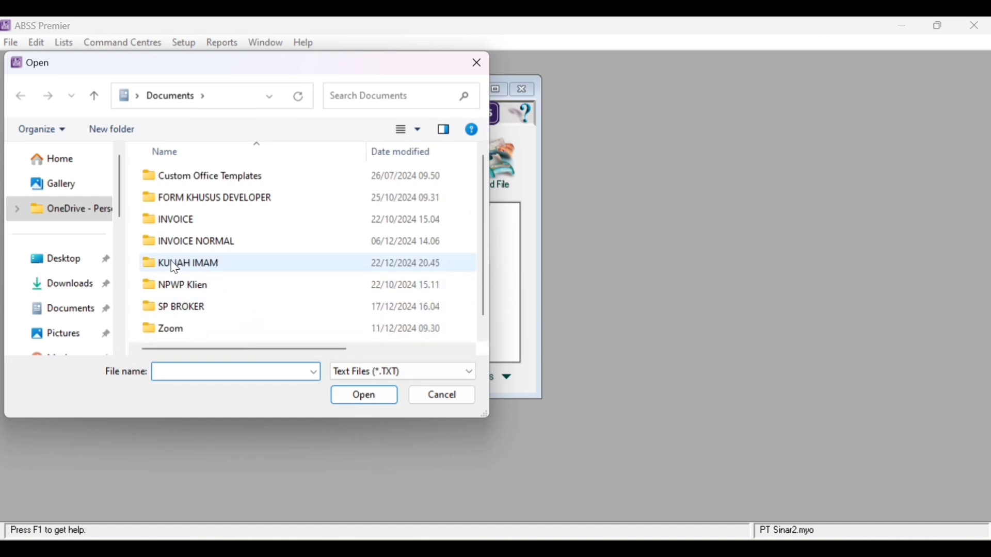
pyautogui.doubleClick(283, 274)
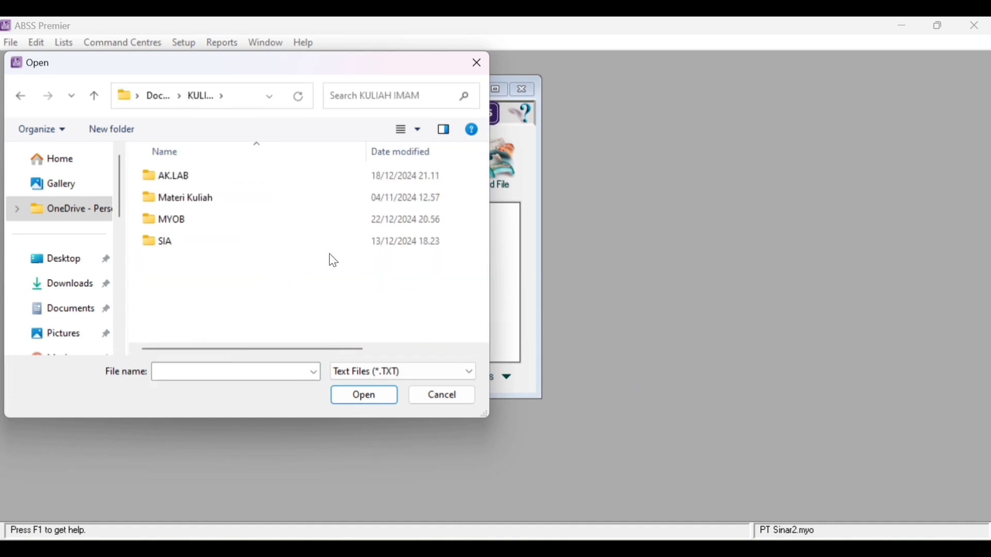
pyautogui.doubleClick(318, 219)
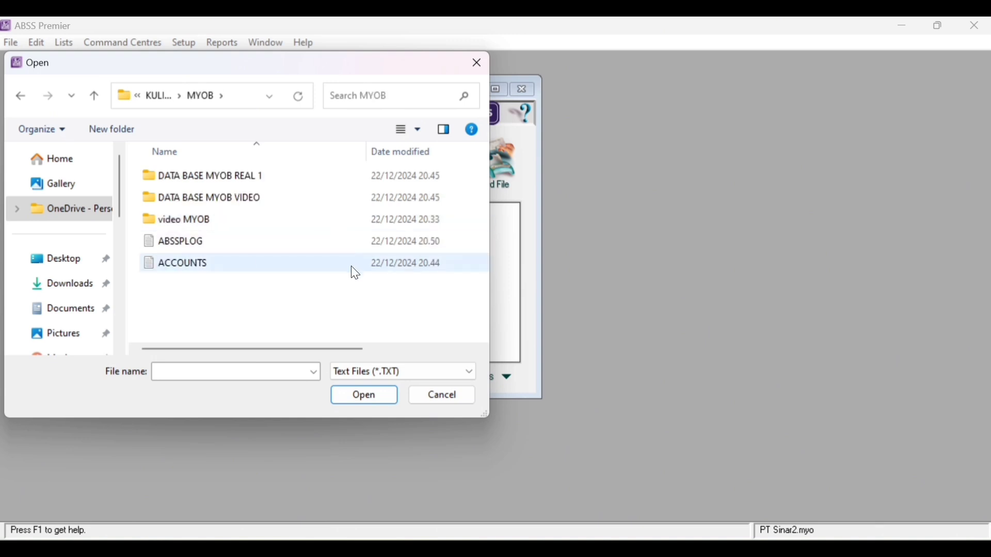
pyautogui.click(220, 261)
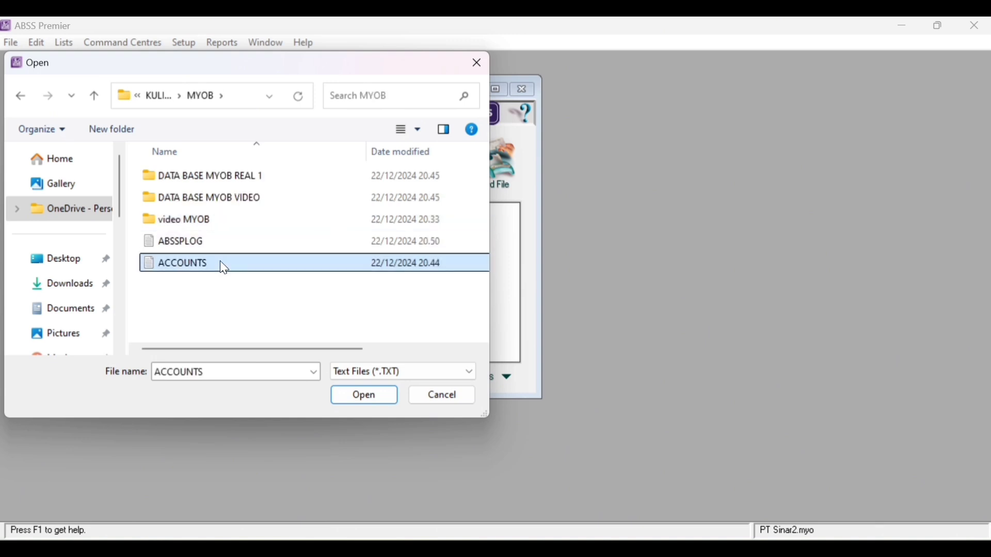
pyautogui.click(369, 398)
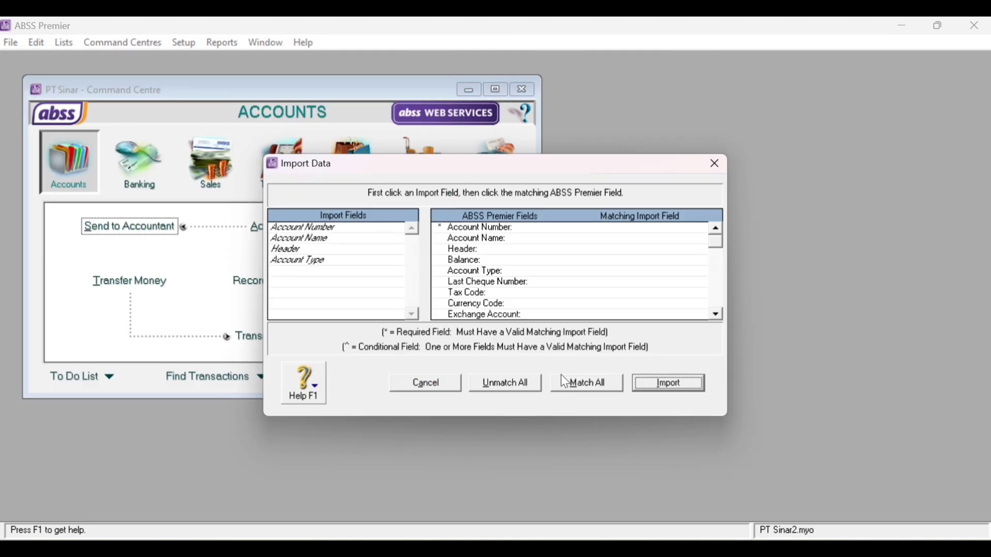
# - Map Account Number, Account Name, Header and Account Type to ABSS fields, then run the import
pyautogui.click(338, 237)
pyautogui.click(325, 227)
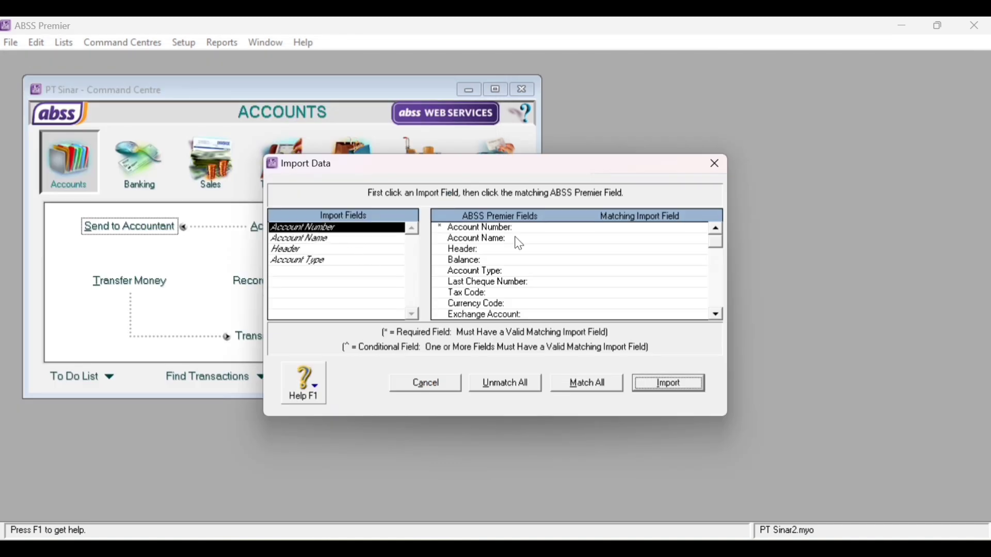
pyautogui.click(621, 230)
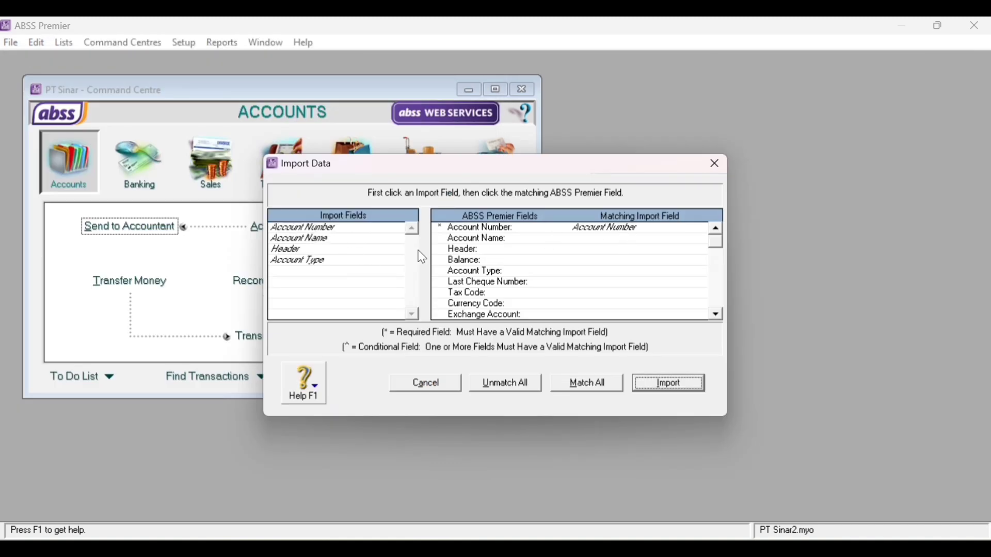
pyautogui.click(290, 240)
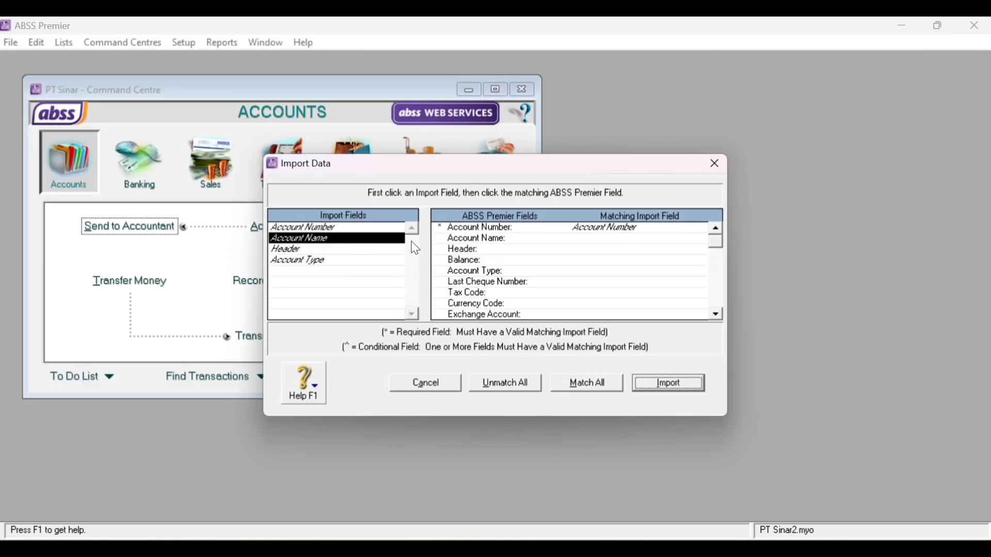
pyautogui.click(605, 240)
pyautogui.click(294, 251)
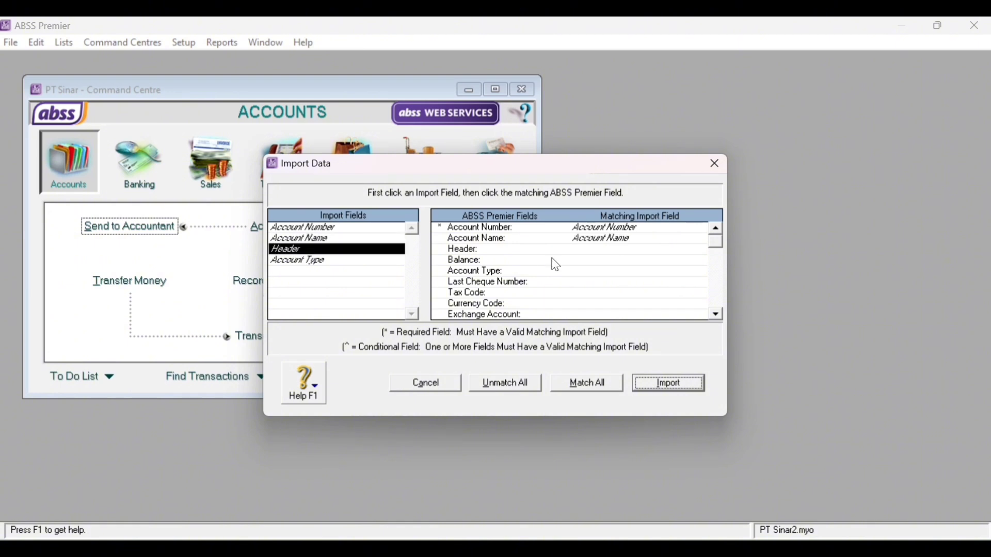
pyautogui.click(606, 253)
pyautogui.click(317, 261)
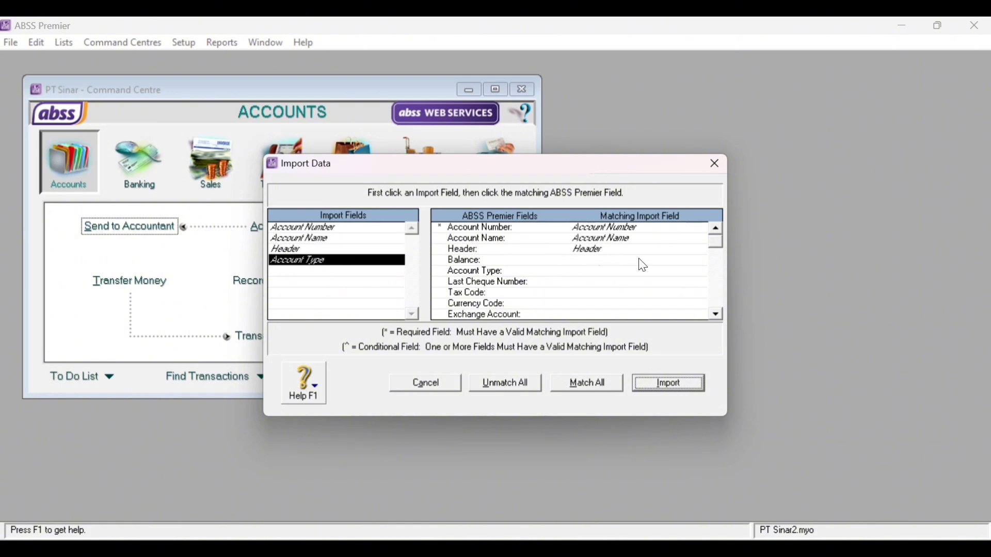
pyautogui.click(589, 274)
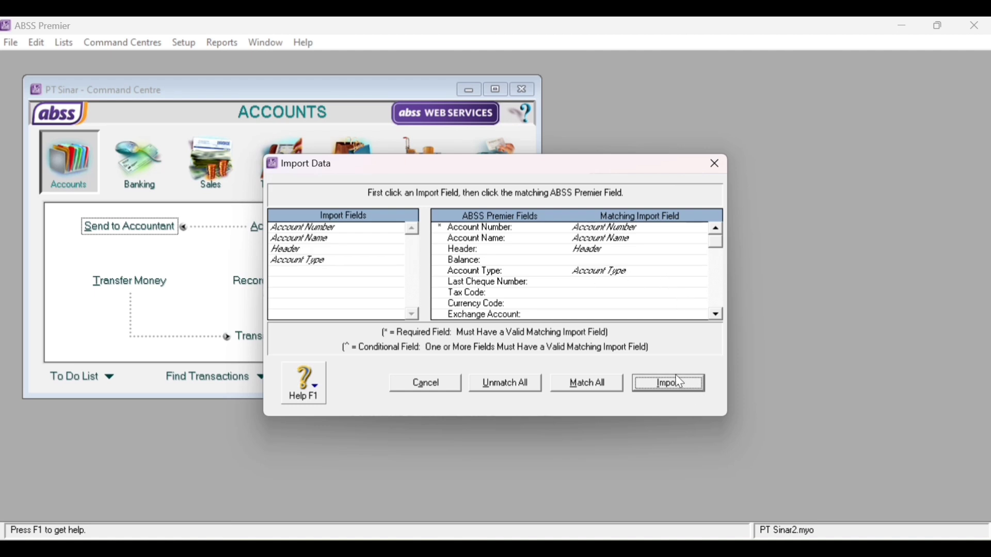
pyautogui.click(665, 385)
pyautogui.click(483, 352)
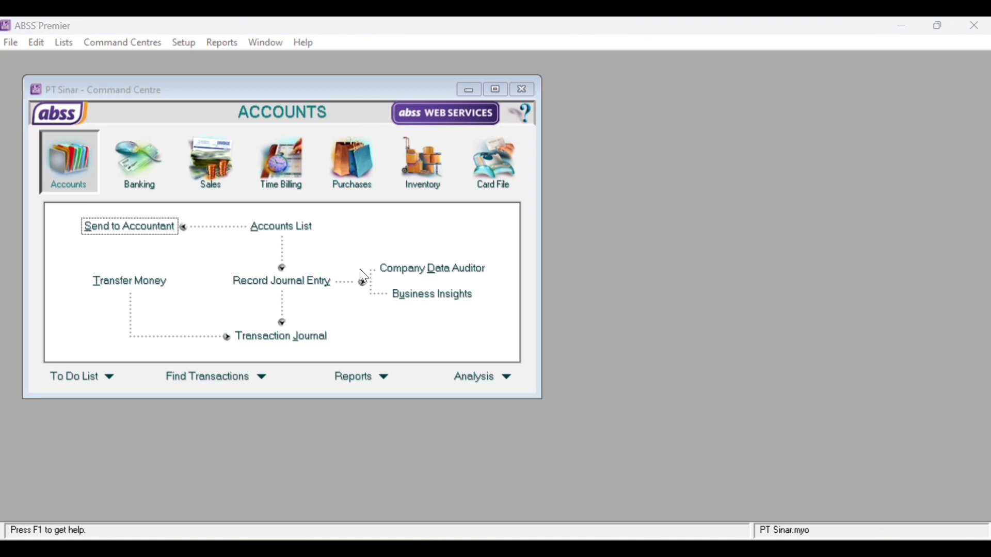
# - Open the Accounts List maximized and scroll through the Asset accounts
pyautogui.click(297, 232)
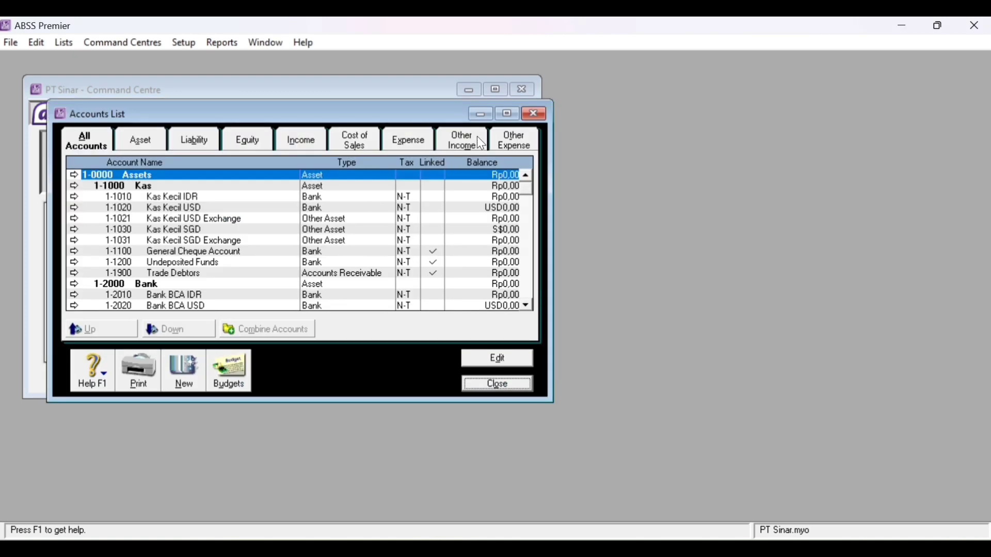
pyautogui.click(506, 111)
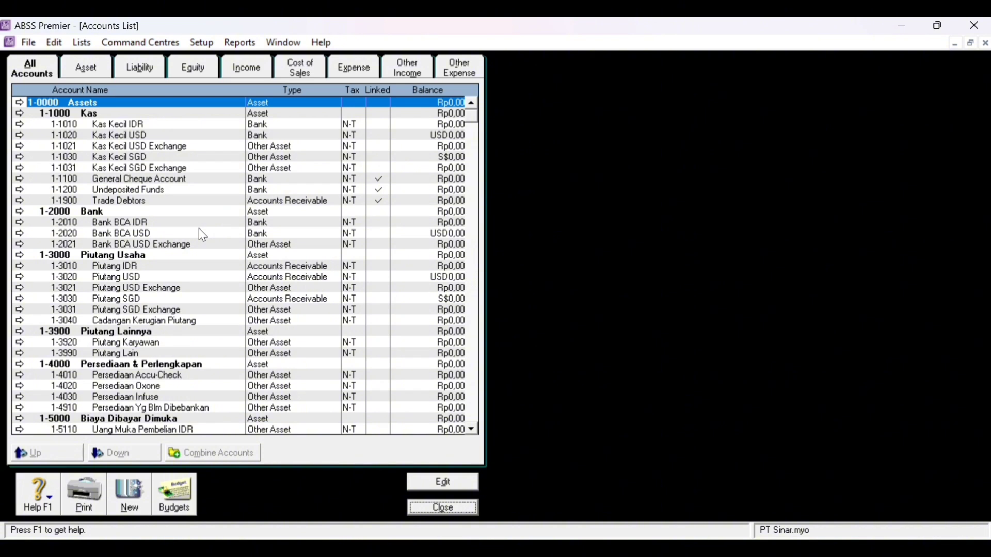
pyautogui.click(84, 66)
pyautogui.scroll(-1, 202, 162)
pyautogui.scroll(1, 202, 162)
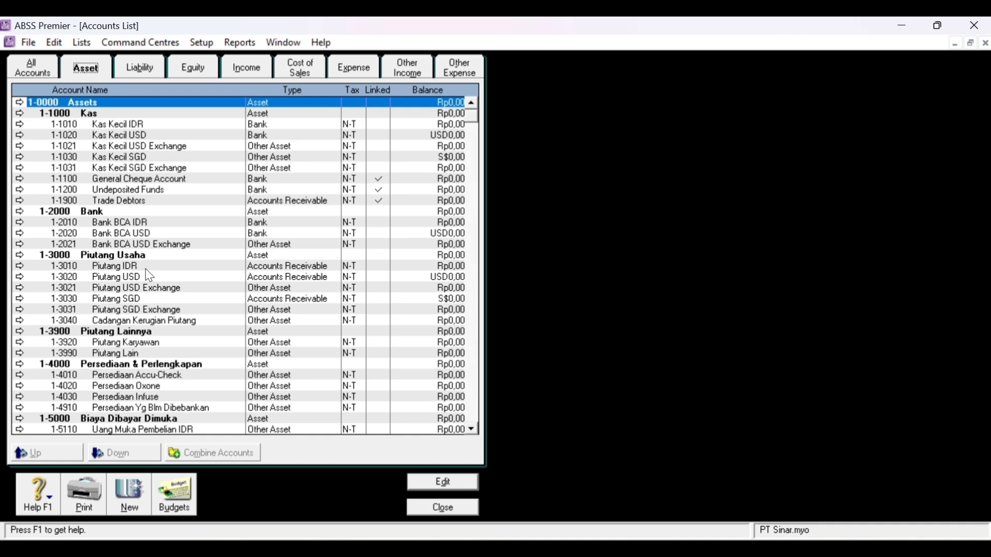
pyautogui.scroll(-1, 145, 341)
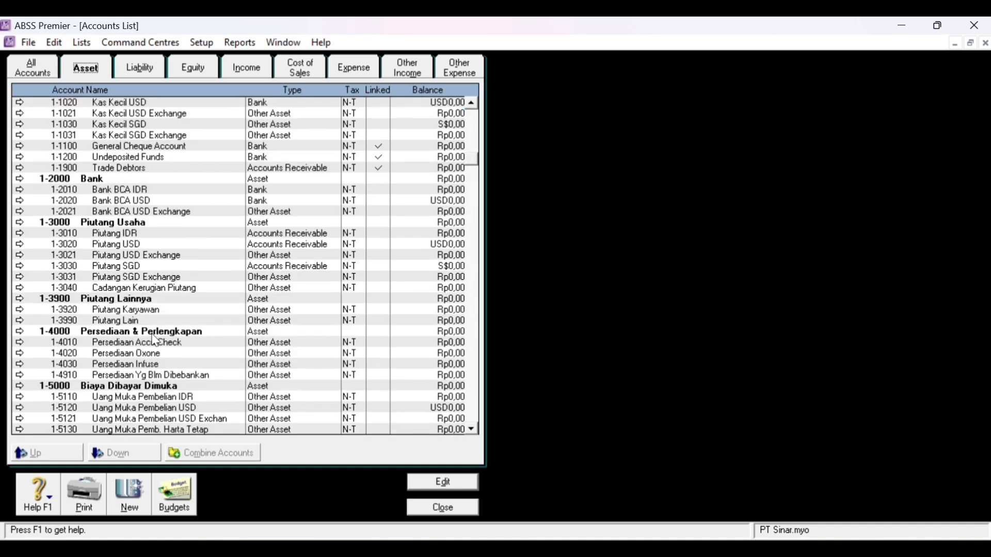
pyautogui.scroll(-1, 122, 343)
pyautogui.scroll(-1, 157, 308)
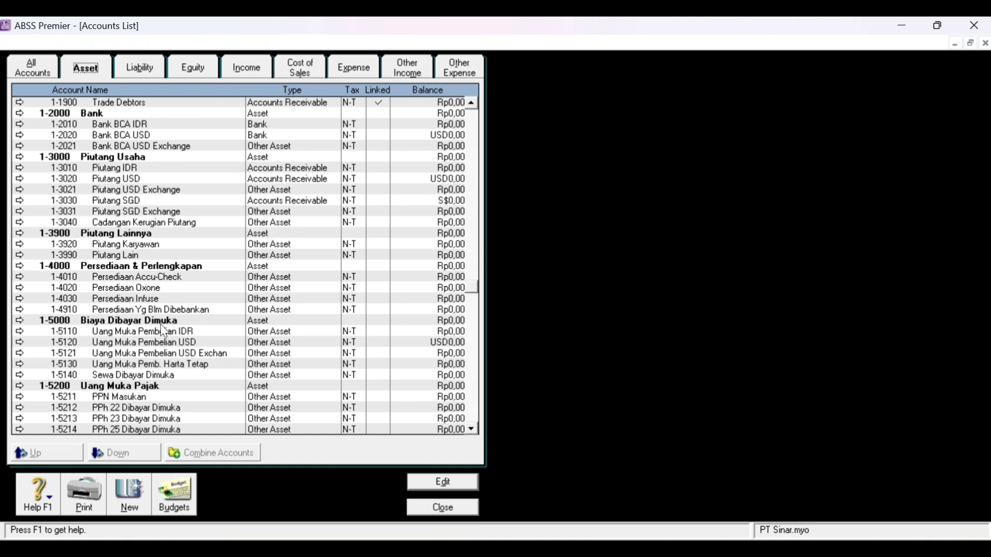
pyautogui.scroll(-1, 164, 333)
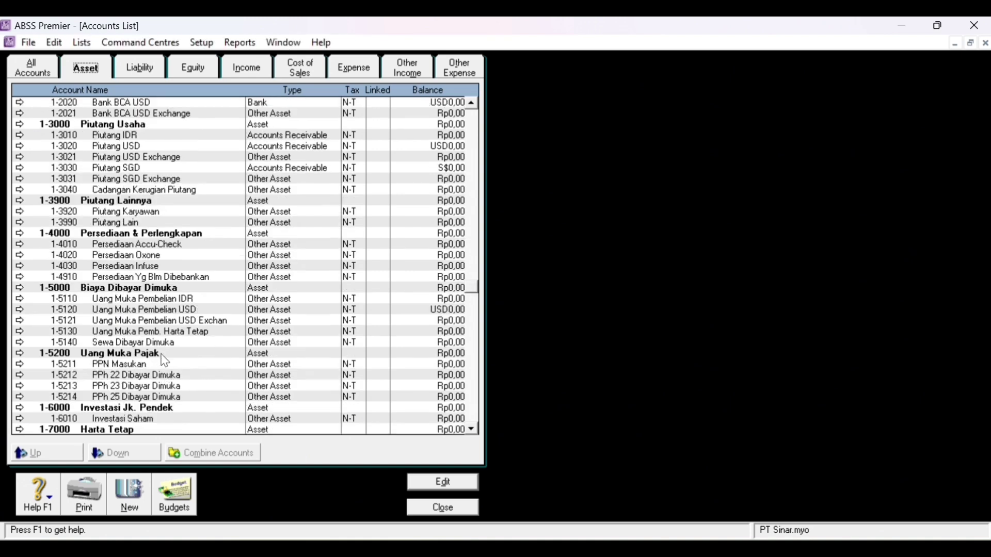
pyautogui.scroll(-1, 164, 361)
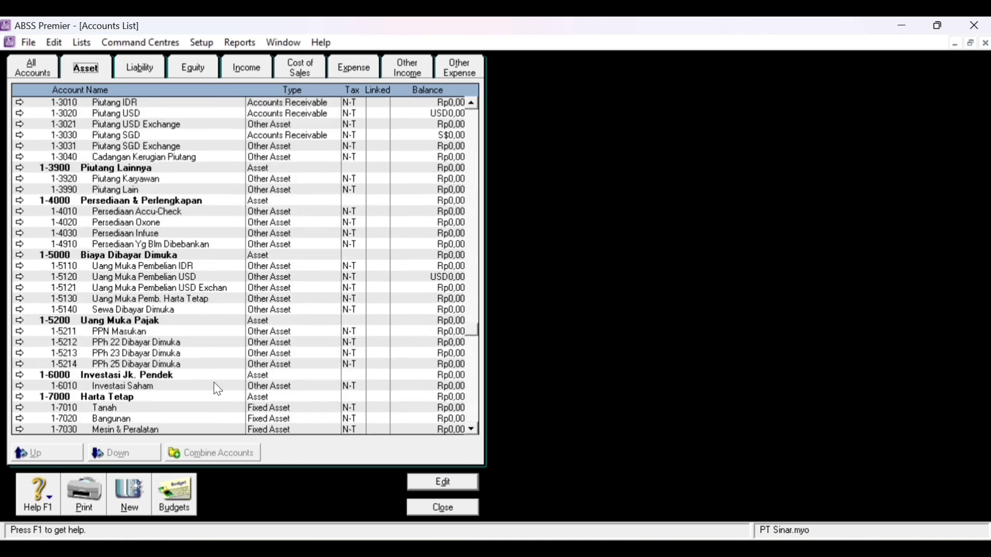
pyautogui.scroll(-2, 184, 411)
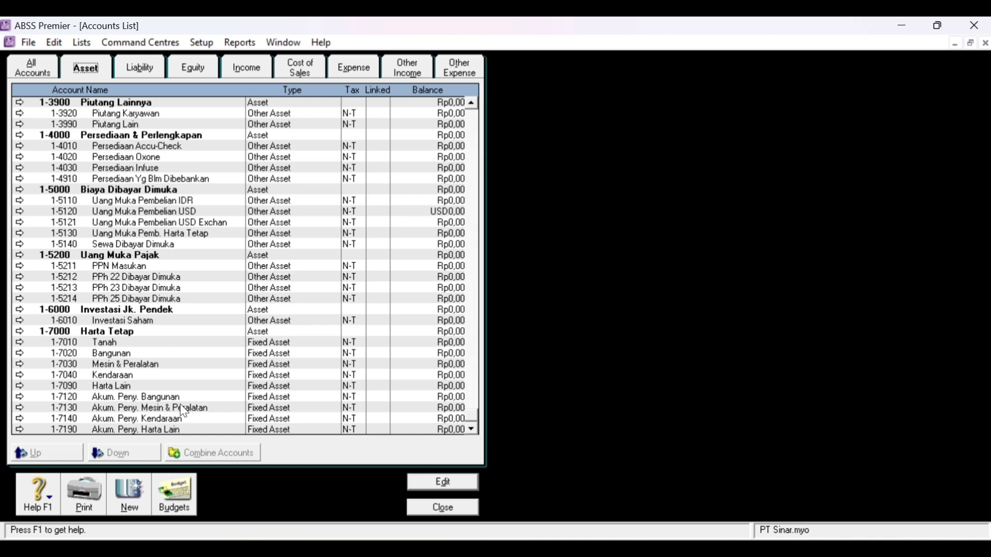
# - Review the Liability, Equity, Income, Cost of Sales, Expense, Other Income and Other Expense tabs, then All Accounts
pyautogui.click(143, 76)
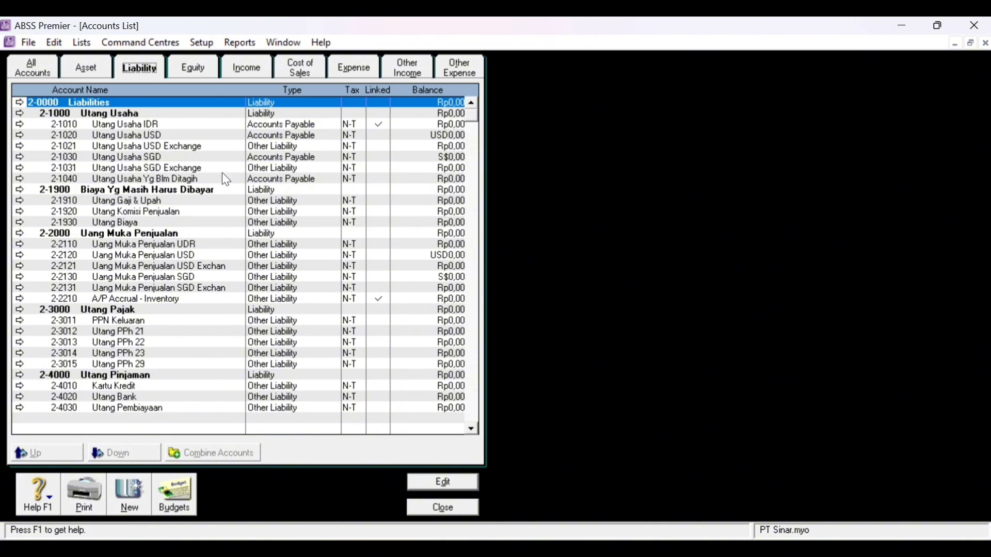
pyautogui.click(201, 69)
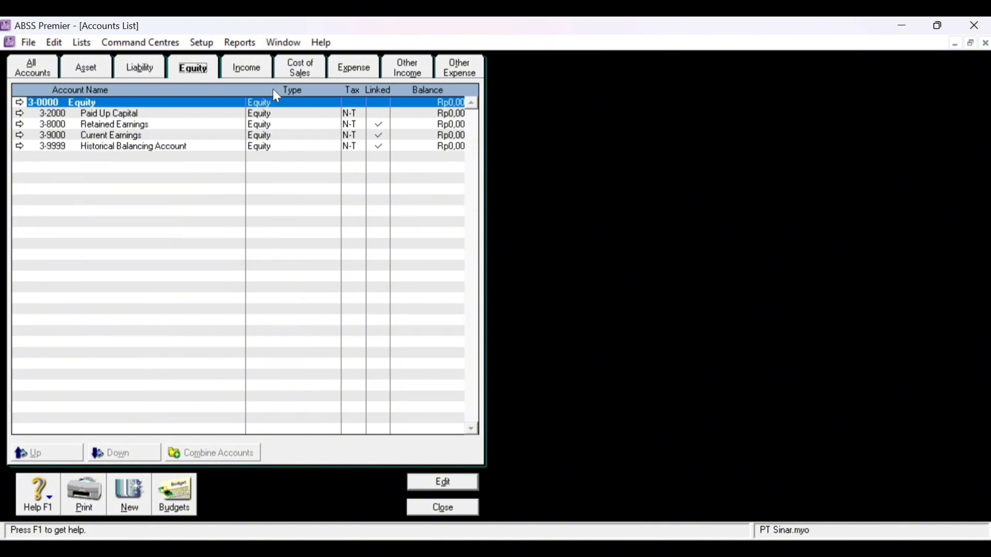
pyautogui.click(245, 75)
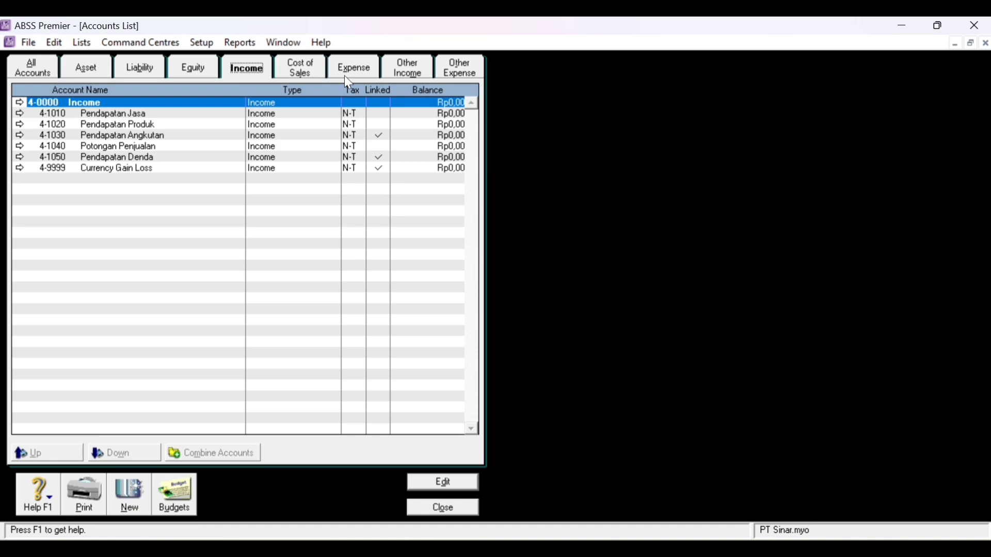
pyautogui.click(308, 72)
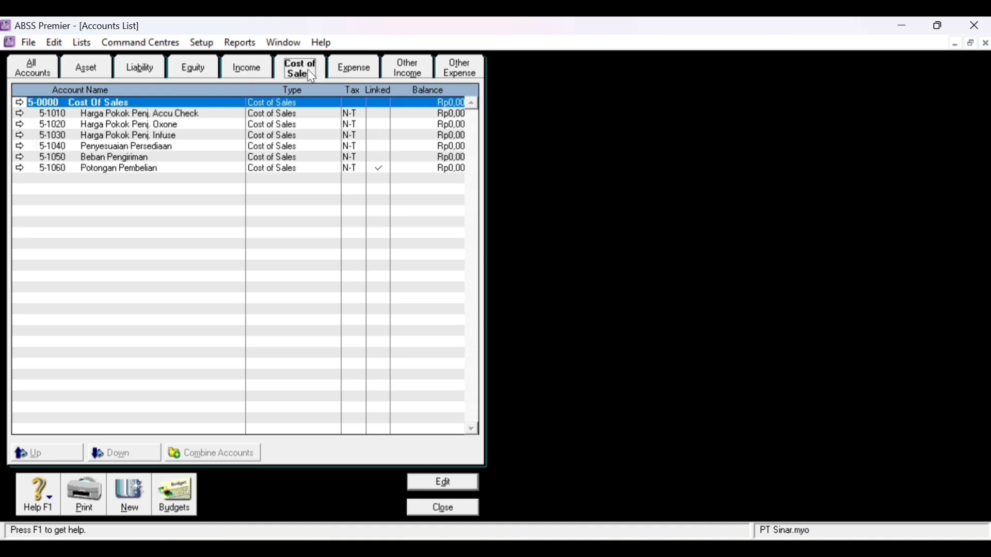
pyautogui.click(352, 72)
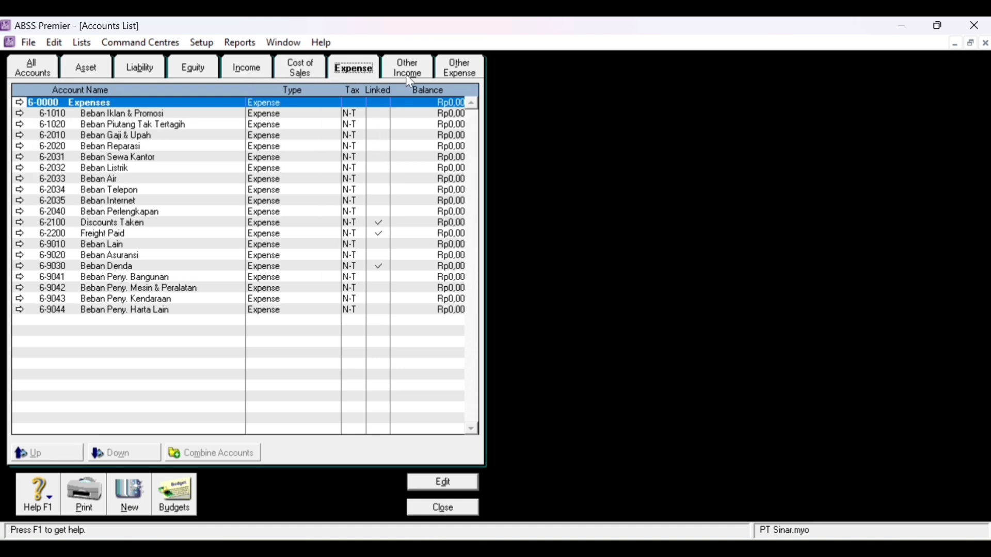
pyautogui.click(410, 80)
pyautogui.click(459, 76)
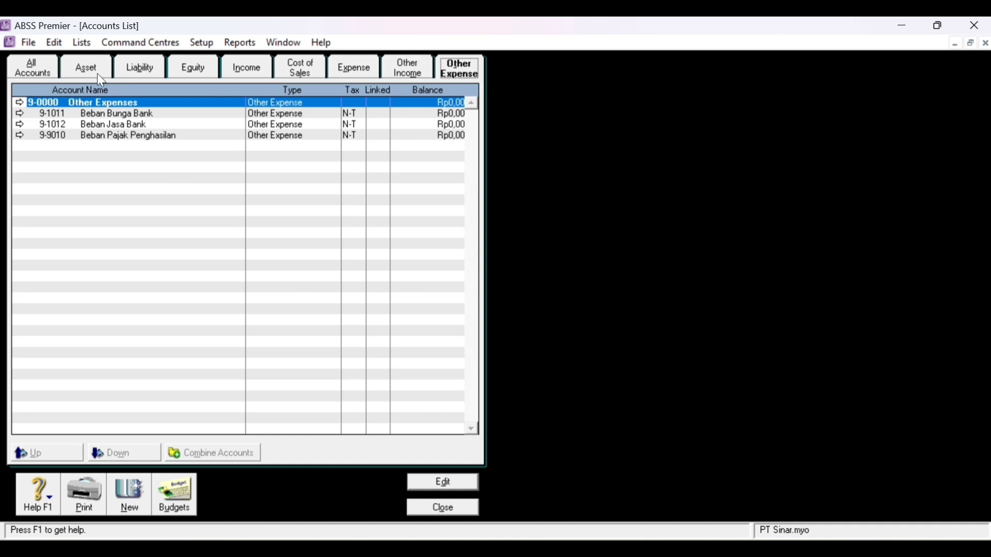
pyautogui.click(48, 74)
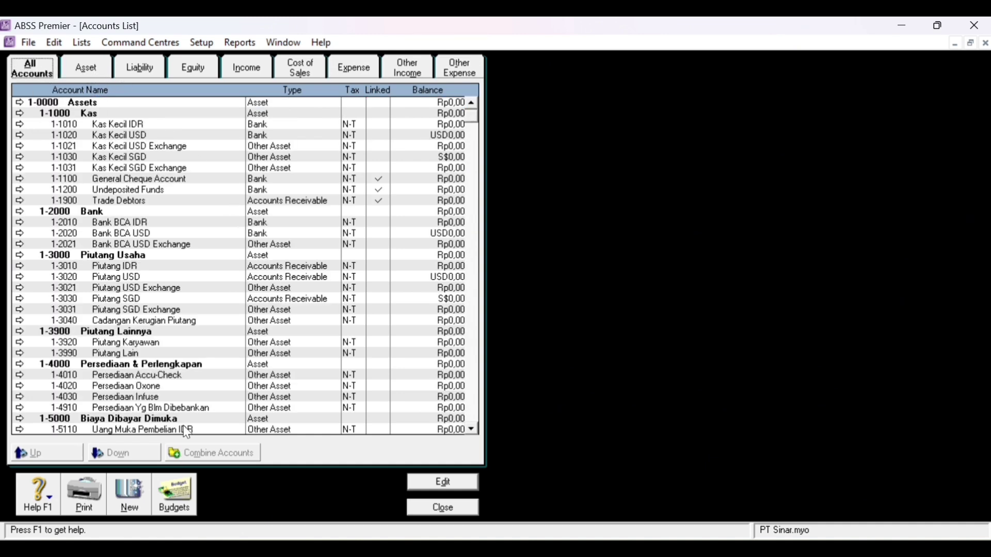
pyautogui.click(140, 502)
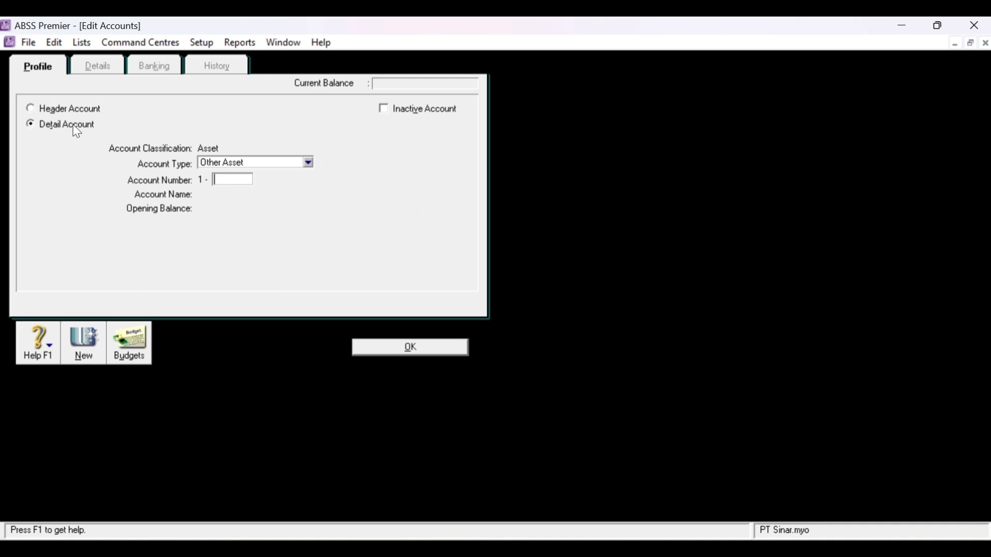
# - Mark the new account as Detail, leave its type unchanged, and close the Edit Accounts form
pyautogui.click(46, 126)
pyautogui.click(288, 164)
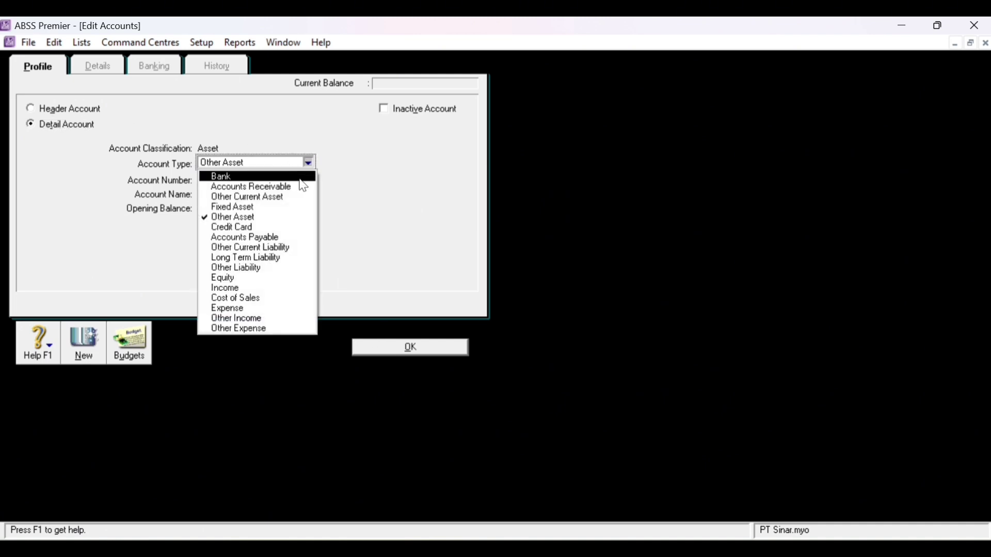
pyautogui.click(162, 185)
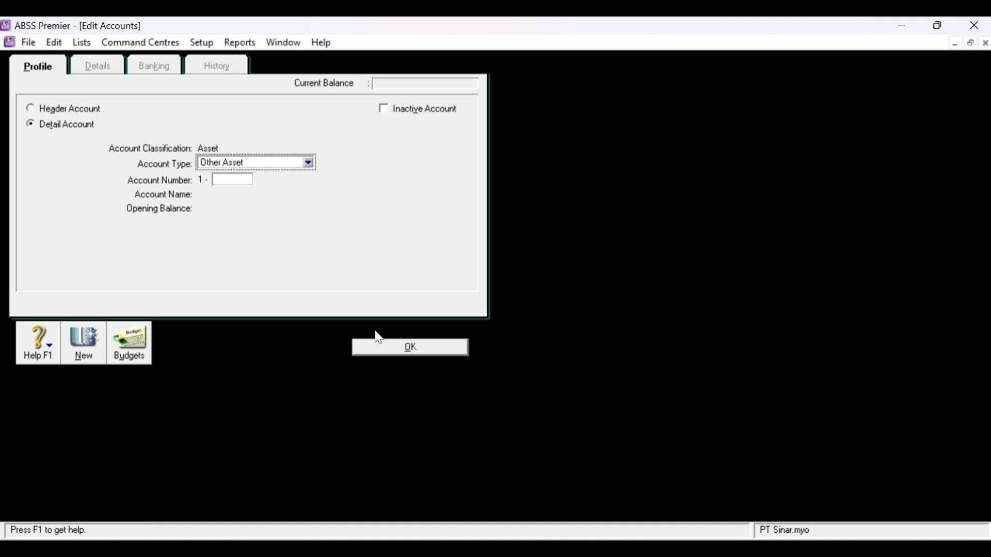
pyautogui.click(442, 350)
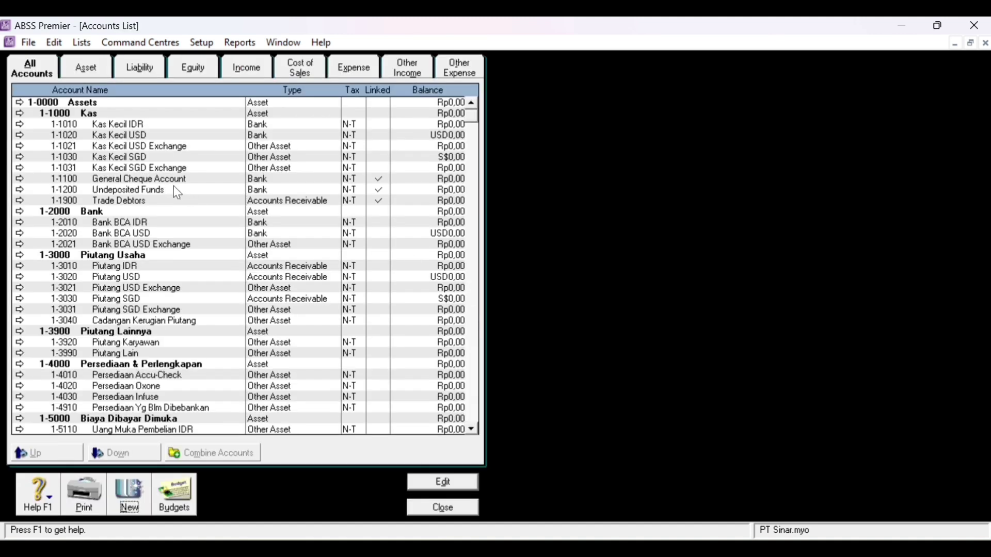
# - Give account 1-1020 Kas Kecil USD the United States Dollars currency and save it
pyautogui.doubleClick(171, 137)
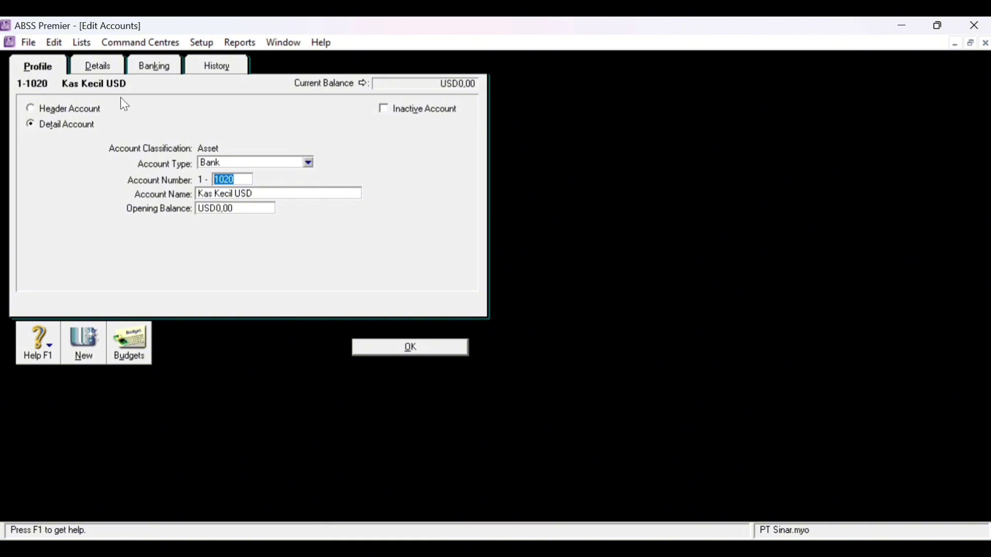
pyautogui.click(107, 68)
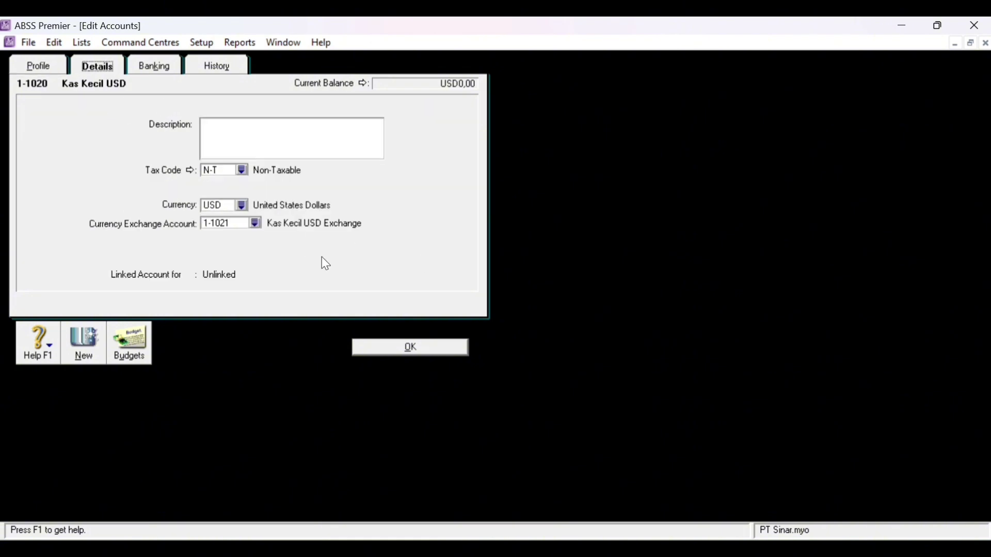
pyautogui.click(246, 205)
pyautogui.write('USD')
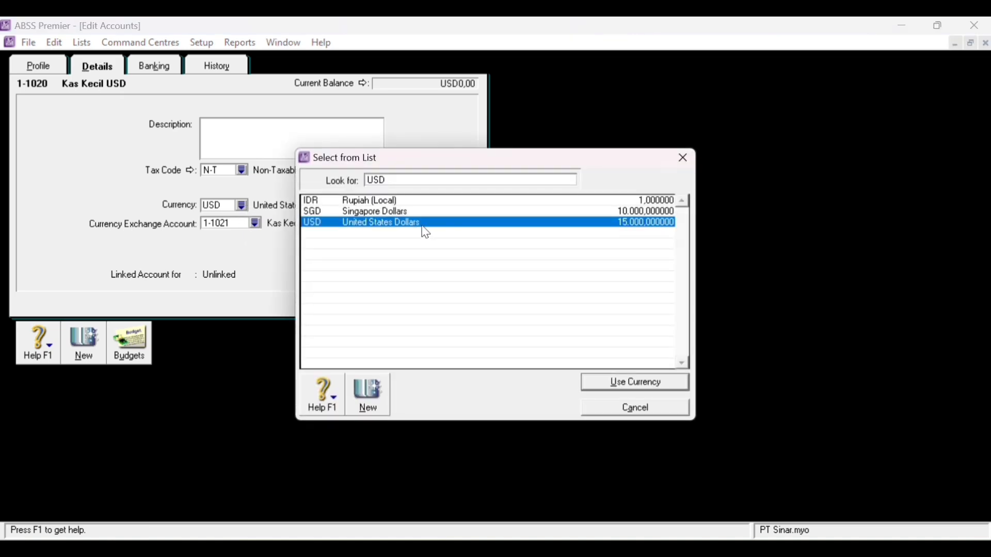
pyautogui.click(682, 158)
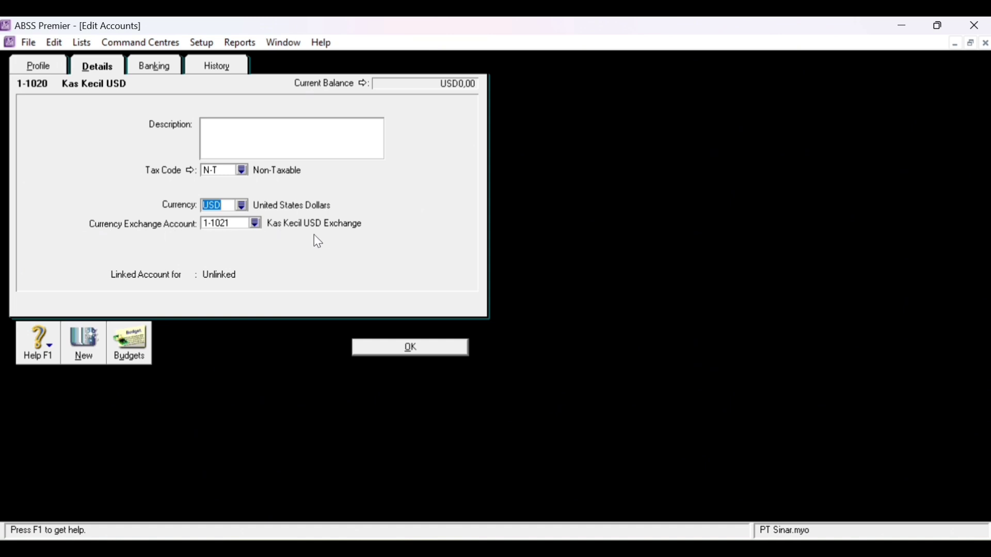
pyautogui.click(407, 349)
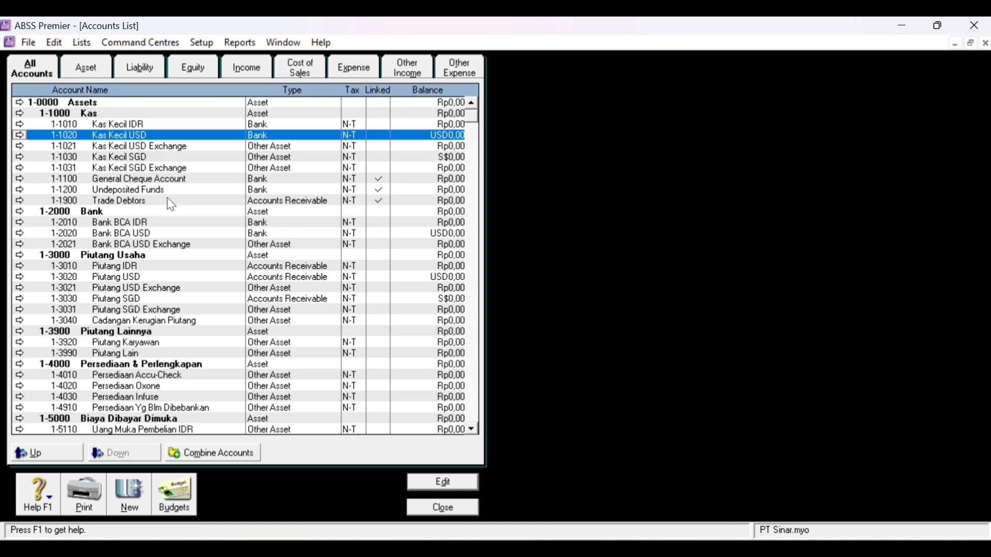
# - Verify 1-1030 Kas Kecil SGD uses Singapore Dollars, save it, and close the Accounts List
pyautogui.doubleClick(159, 159)
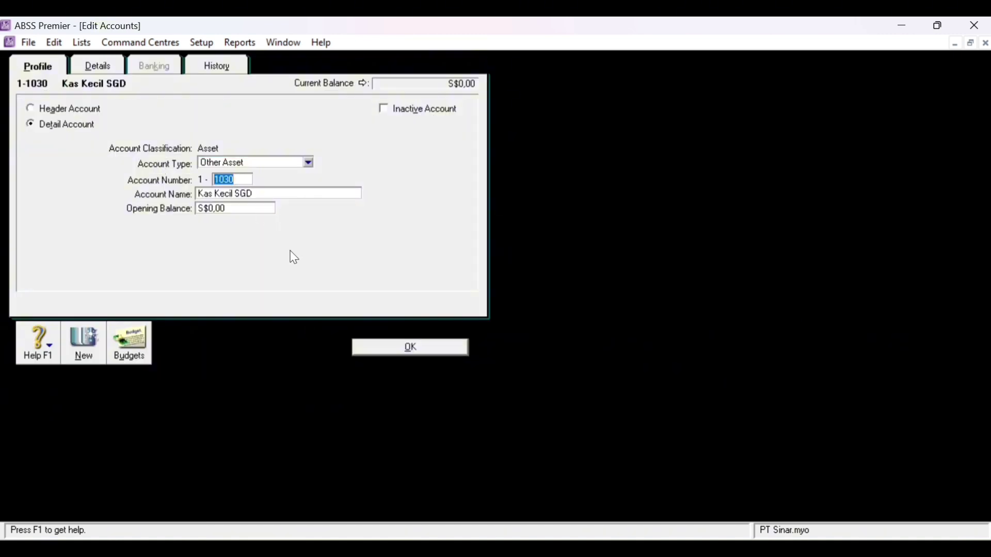
pyautogui.click(101, 68)
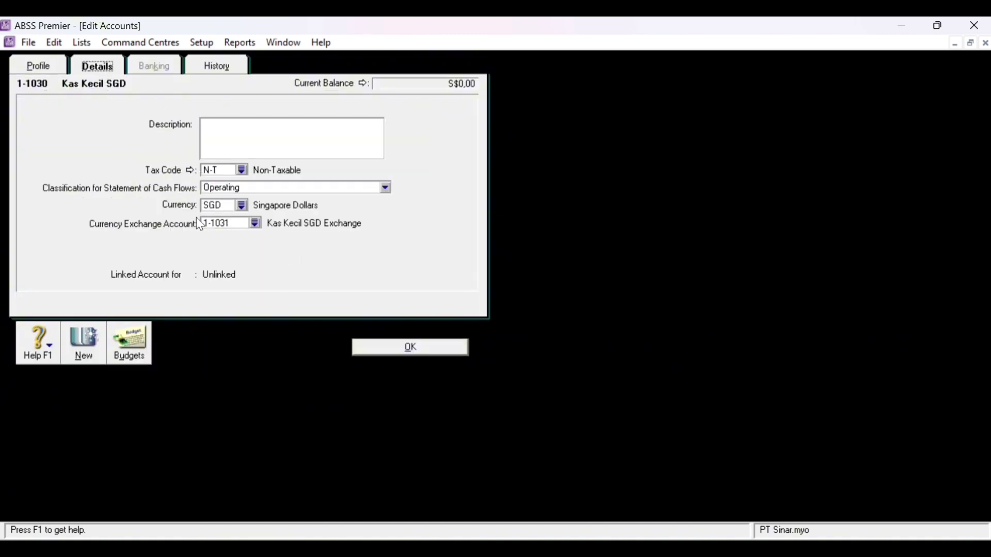
pyautogui.click(241, 205)
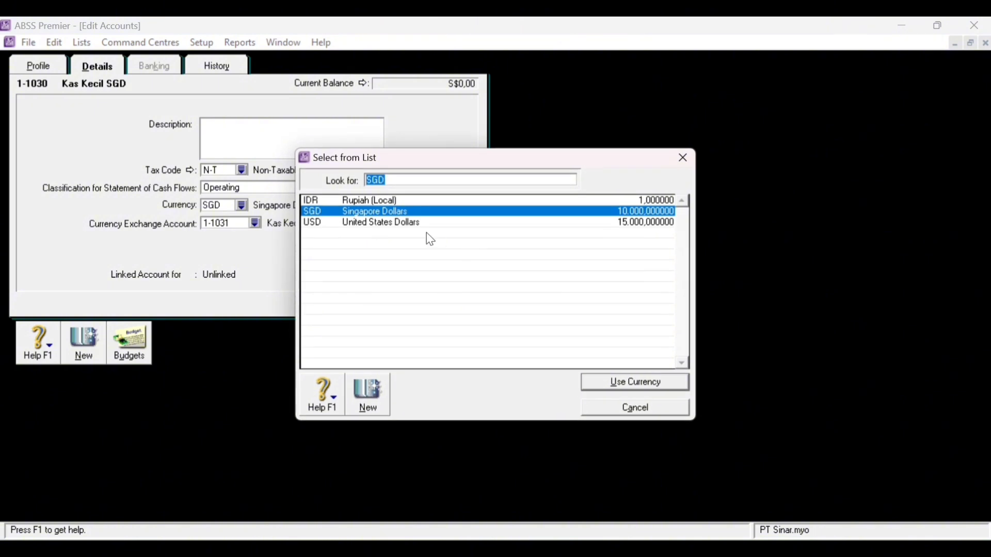
pyautogui.click(683, 158)
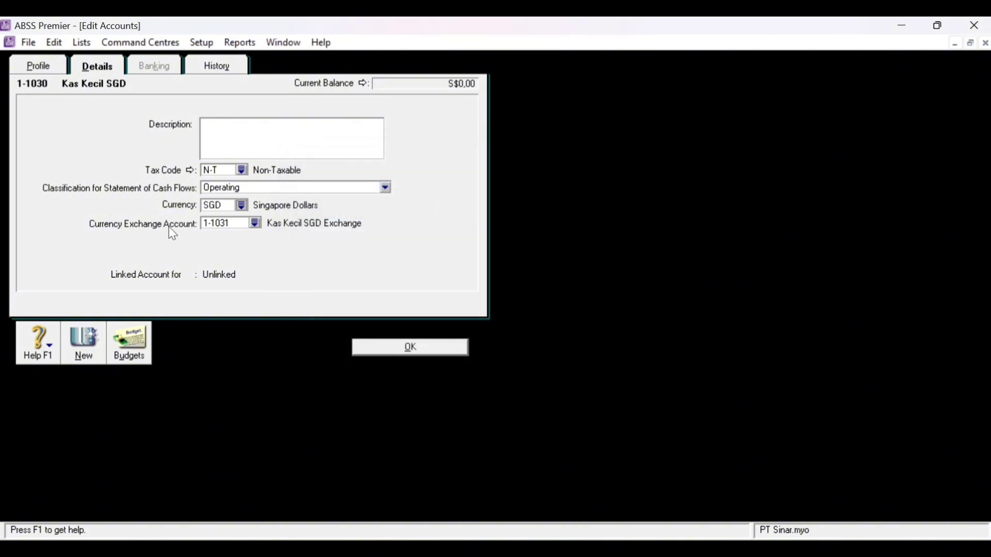
pyautogui.click(411, 348)
pyautogui.scroll(-4, 356, 338)
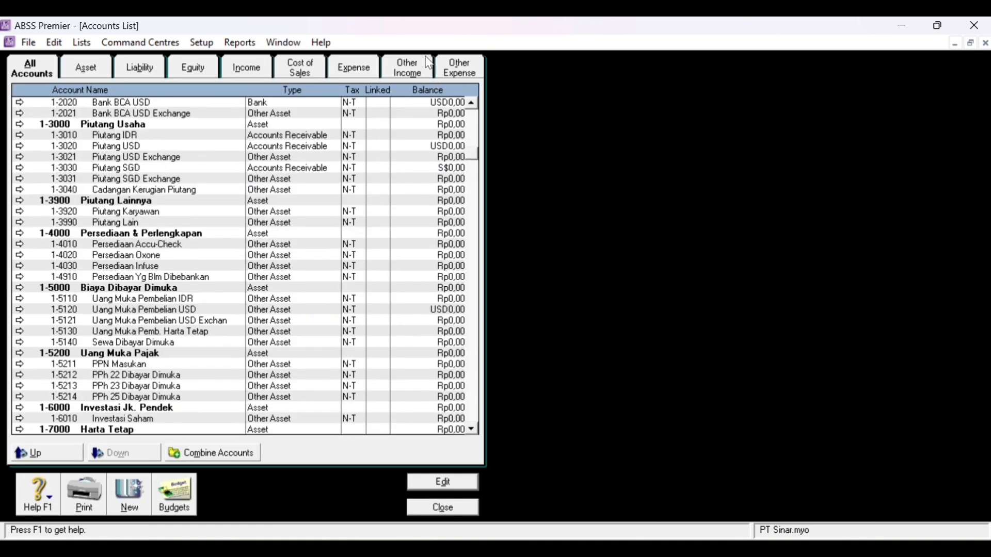
pyautogui.press('Escape')
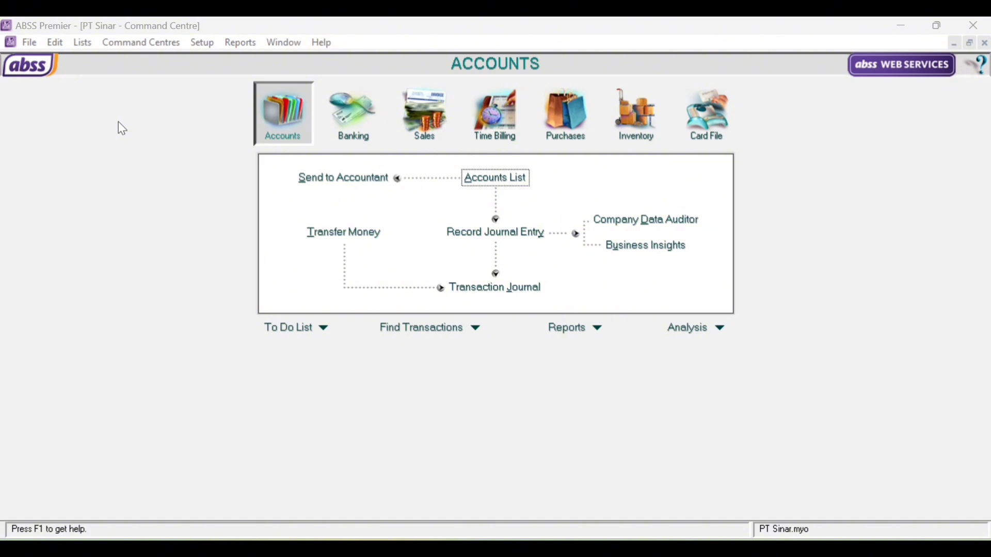
# - Open Lists > Currencies and bring up the Rupiah (Local) currency information
pyautogui.click(83, 42)
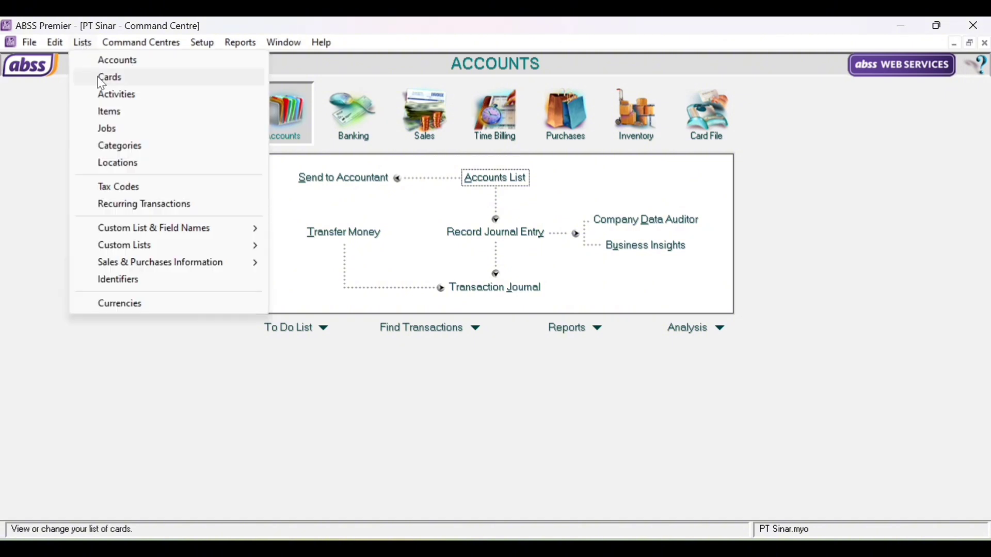
pyautogui.click(150, 299)
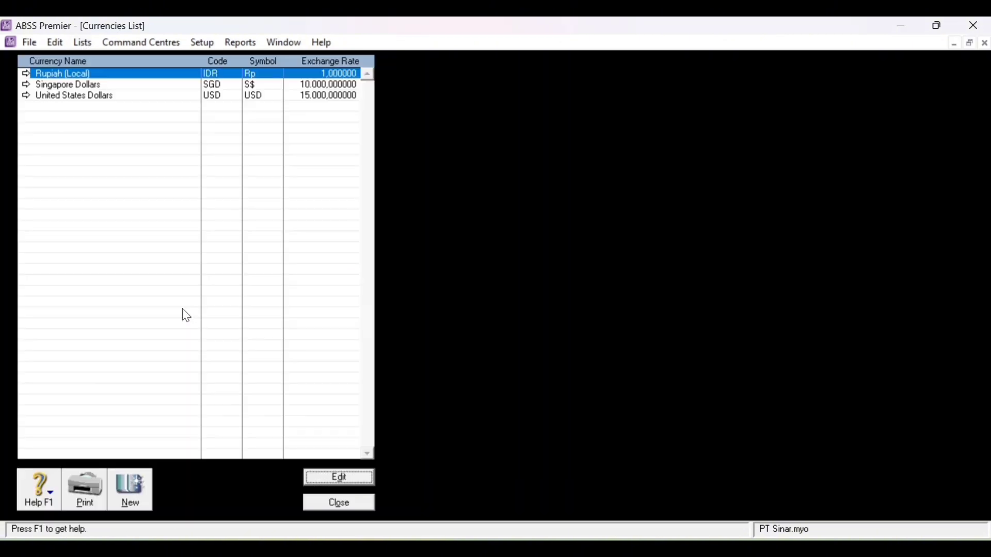
pyautogui.doubleClick(116, 75)
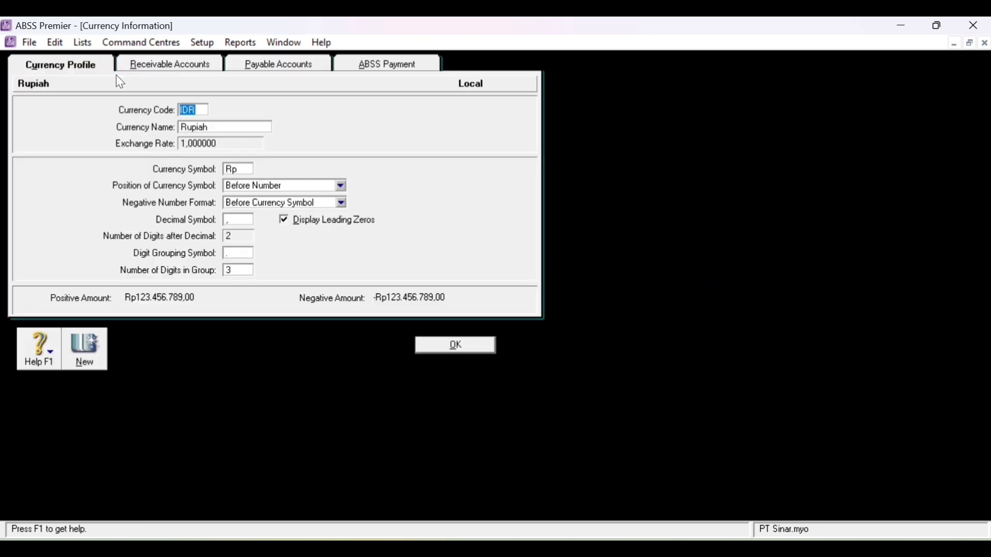
# - Link Rupiah receivables to 1-3010 and 1-2010, with freight 4-1030, deposits 2-2110, discounts 4-1040, late charges 4-1050
pyautogui.click(169, 74)
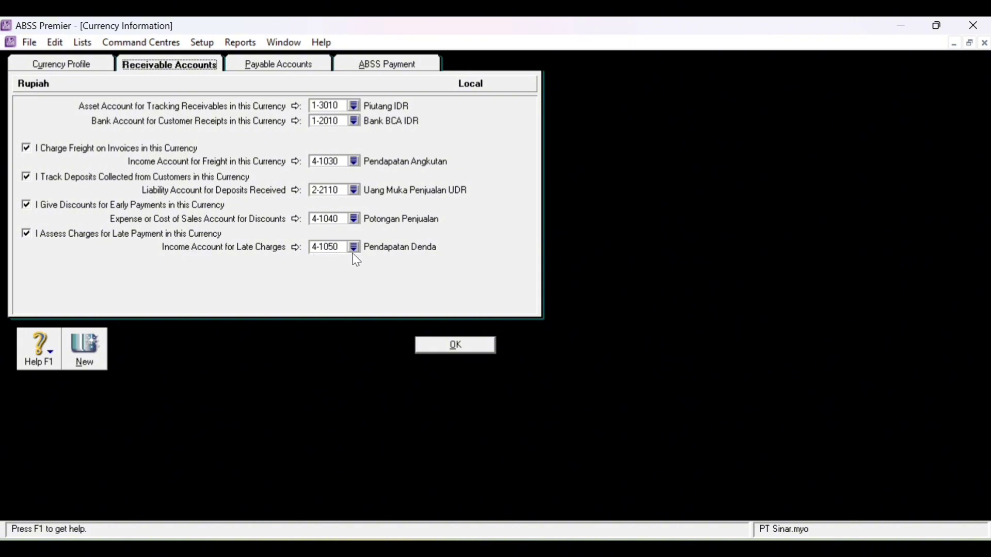
# - Link Rupiah payables to 2-1010 and 1-2010, with freight 5-1050, deposits 1-5110, discounts 5-1060, late charges 6-9030
pyautogui.click(295, 69)
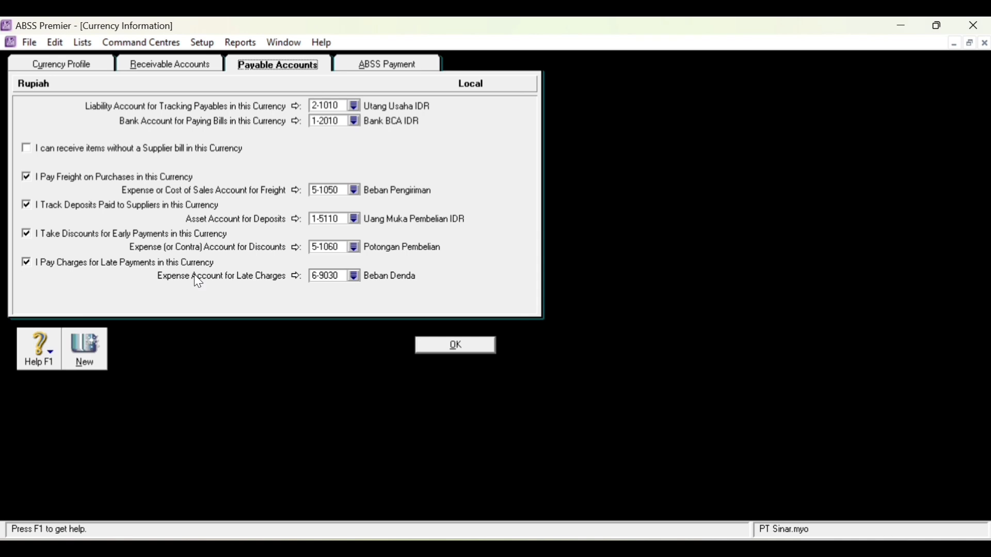
# - Save Rupiah, then link US Dollars receivables and payables to USD accounts such as 2-1020 and 1-2020
pyautogui.click(479, 348)
pyautogui.doubleClick(84, 97)
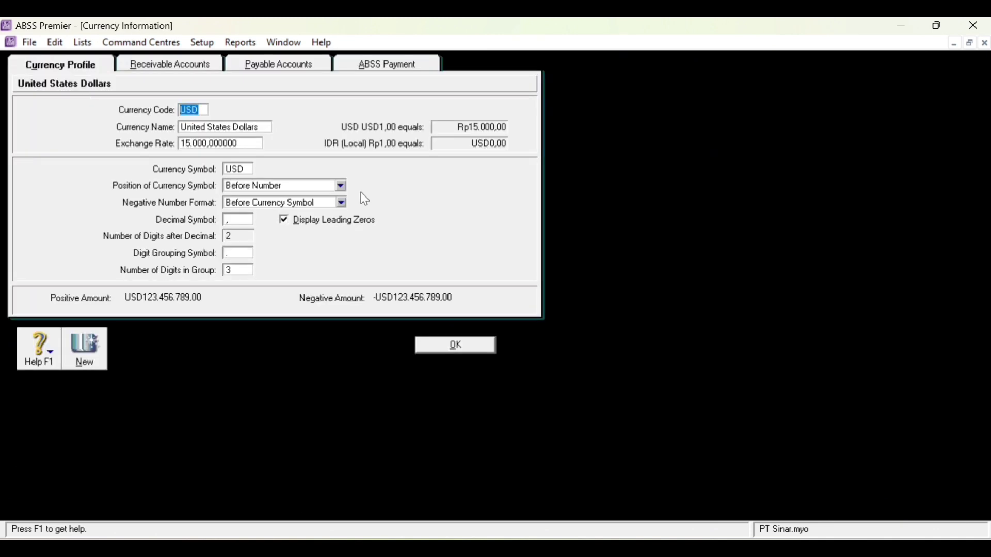
pyautogui.click(202, 68)
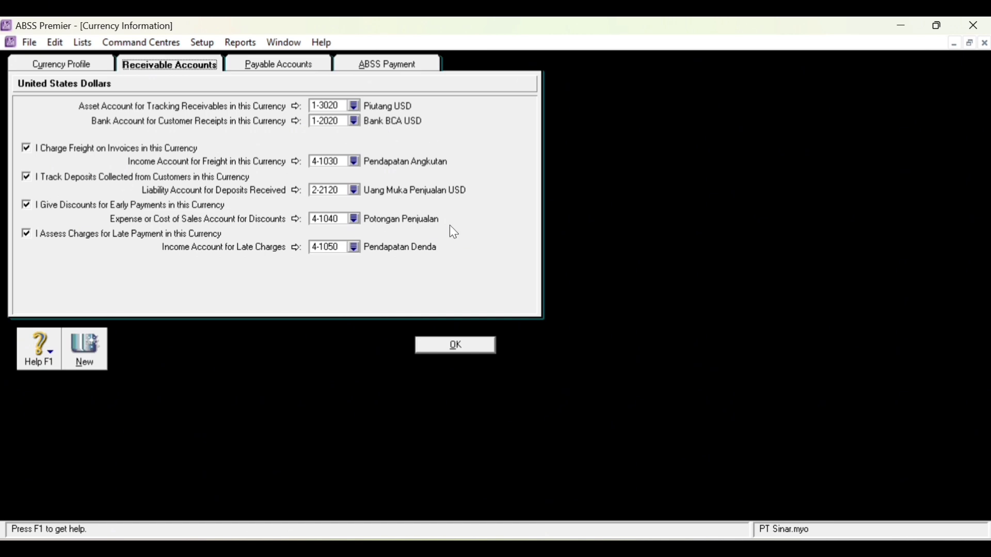
pyautogui.click(283, 66)
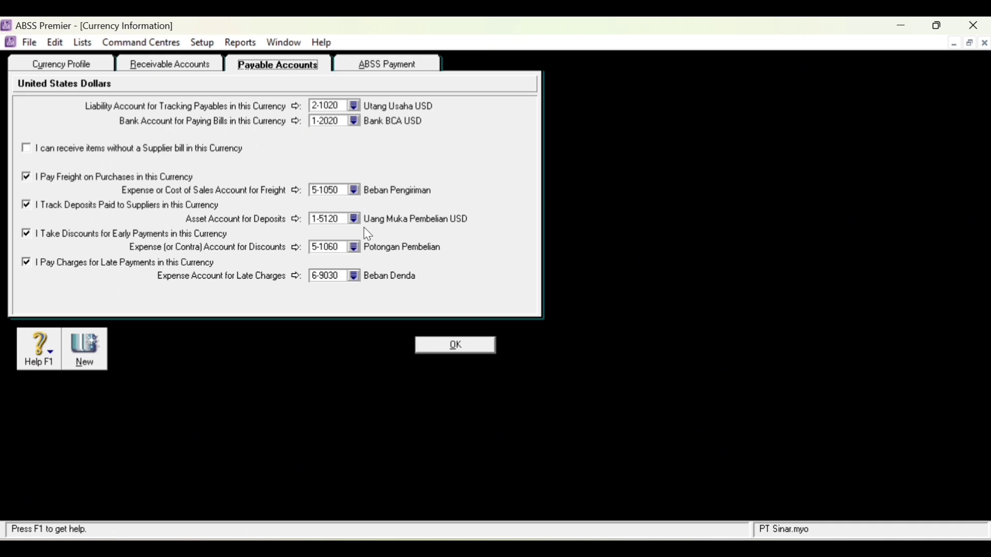
# - Save US Dollars, review Singapore Dollars' receivable and payable account links, then close the Currencies List
pyautogui.click(456, 346)
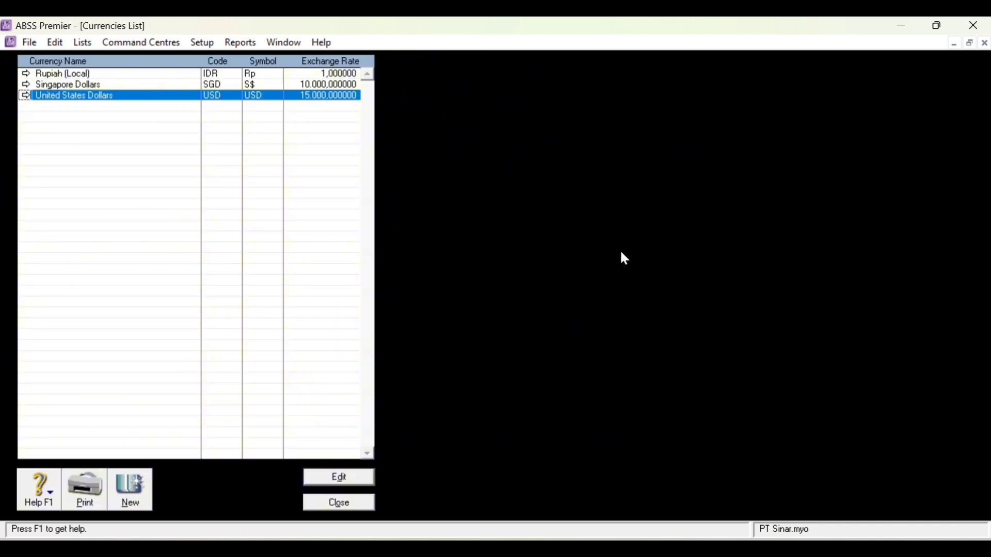
pyautogui.click(81, 88)
pyautogui.doubleClick(82, 88)
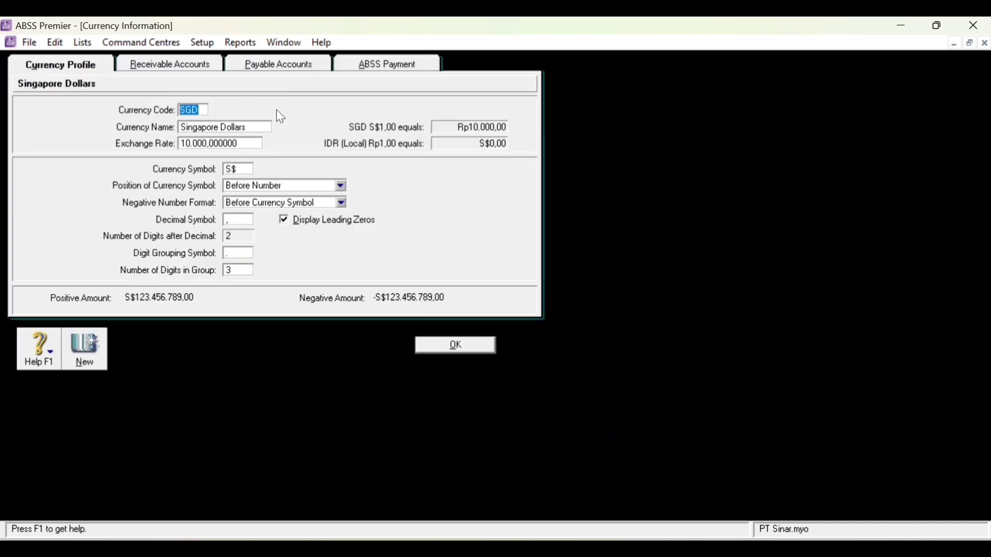
pyautogui.click(175, 58)
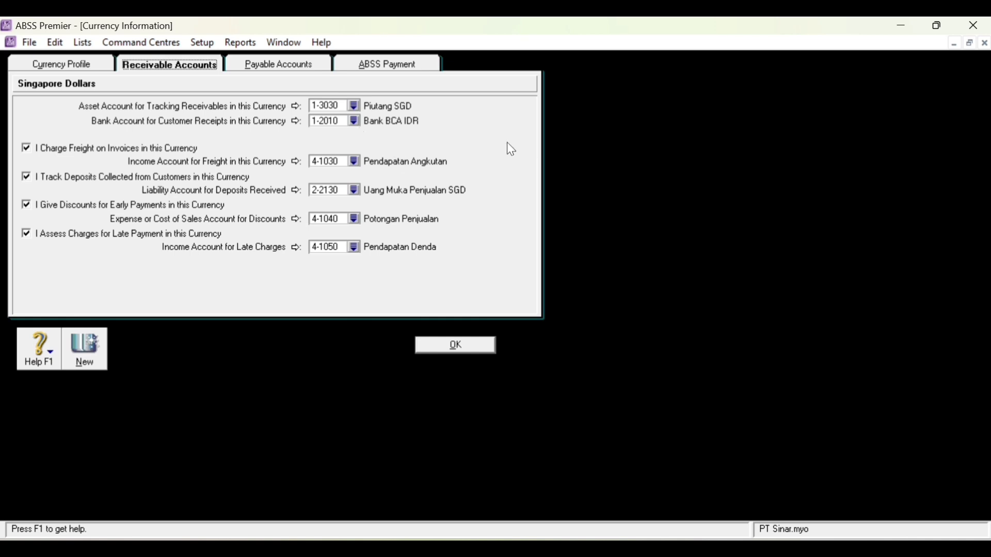
pyautogui.click(309, 66)
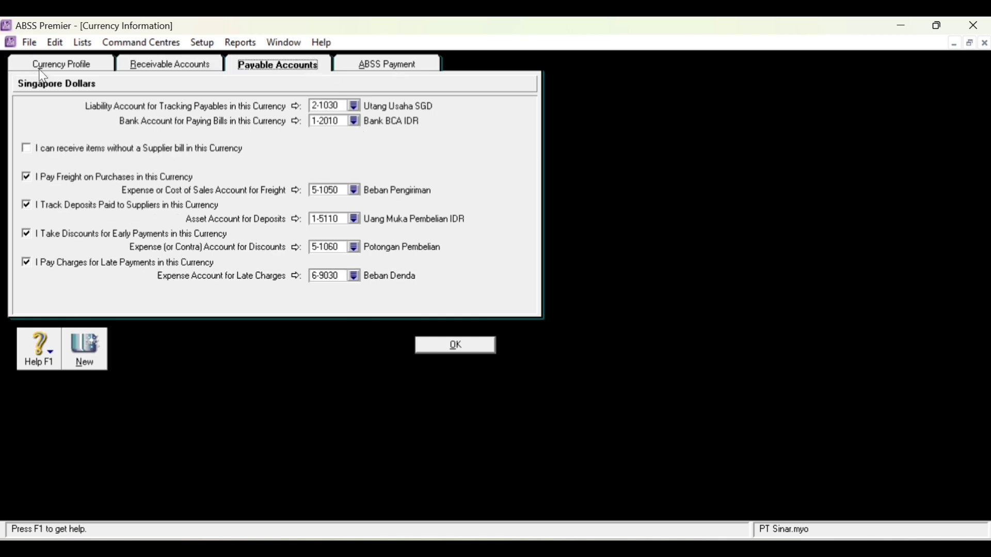
pyautogui.click(457, 346)
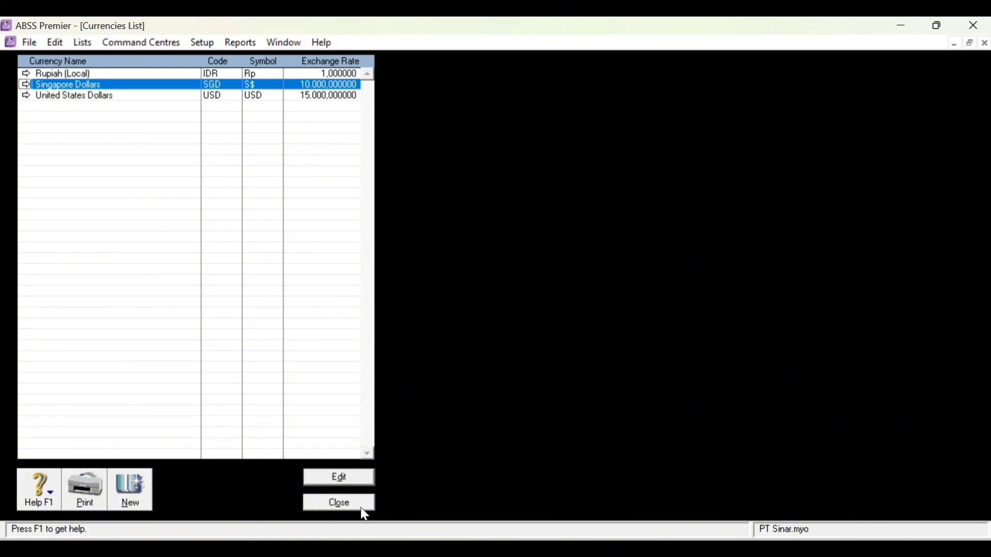
pyautogui.click(339, 508)
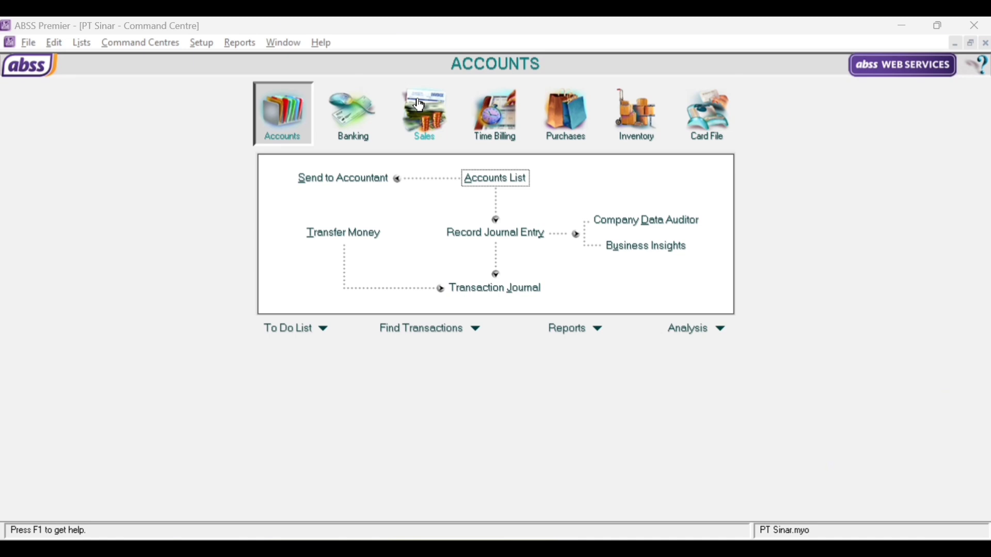
# - Delete the IMP Import Duty code from the Tax Code List
pyautogui.click(82, 42)
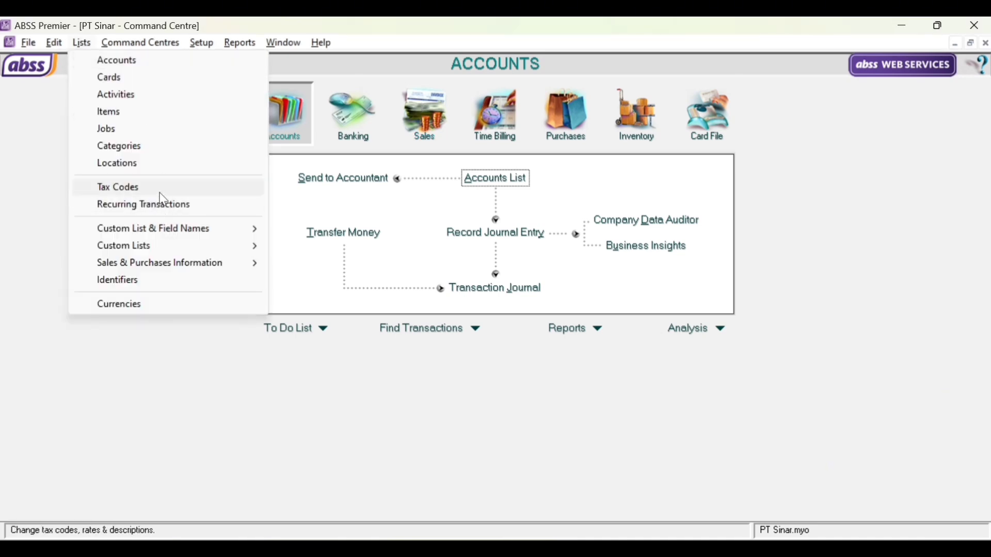
pyautogui.click(161, 189)
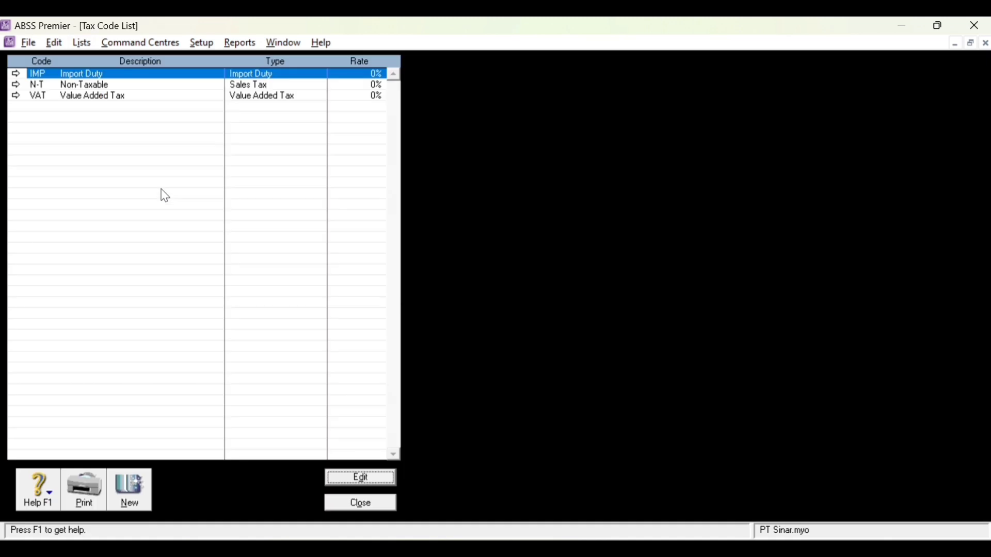
pyautogui.rightClick(197, 77)
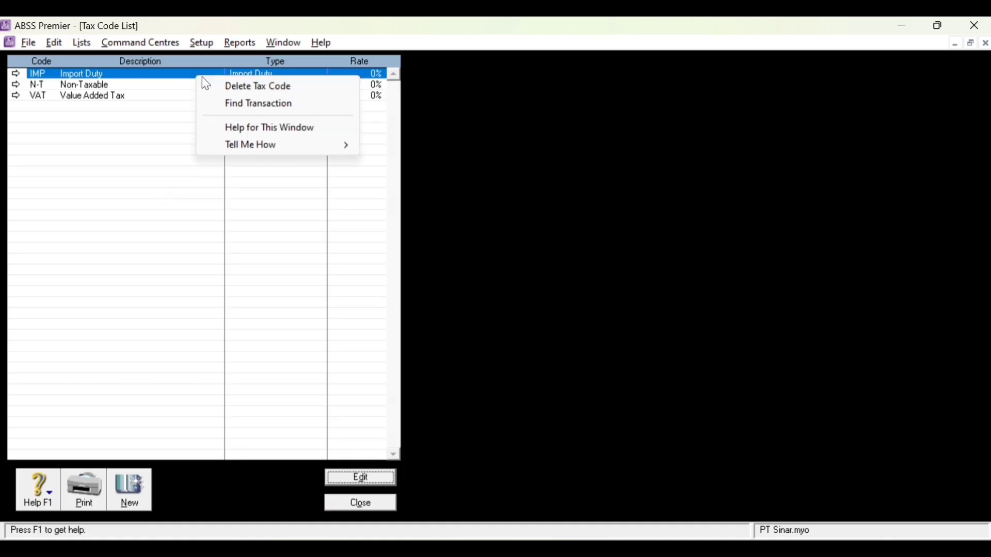
pyautogui.click(237, 87)
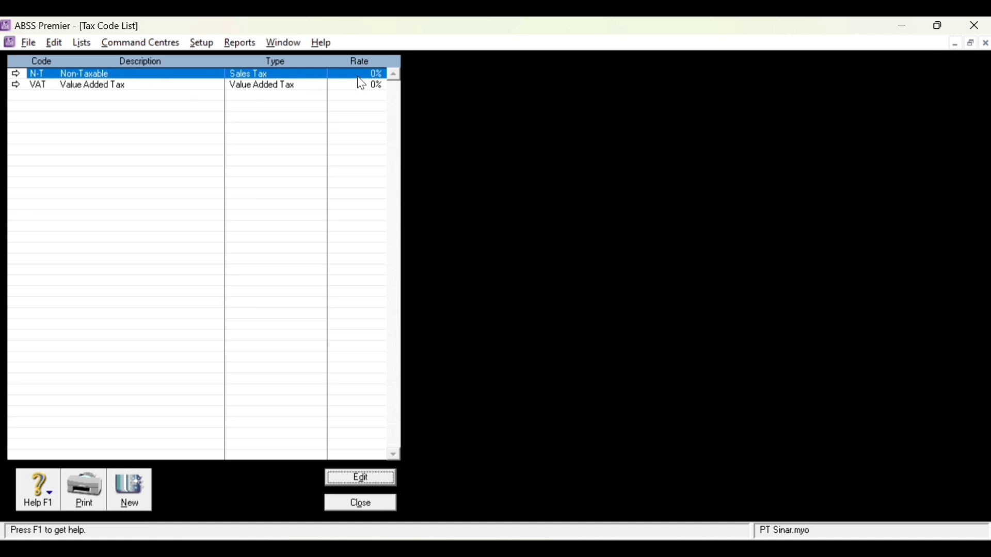
# - Turn the VAT code into PPN 'Pajak Pertambahan Nilai' with a 10% rate
pyautogui.doubleClick(80, 87)
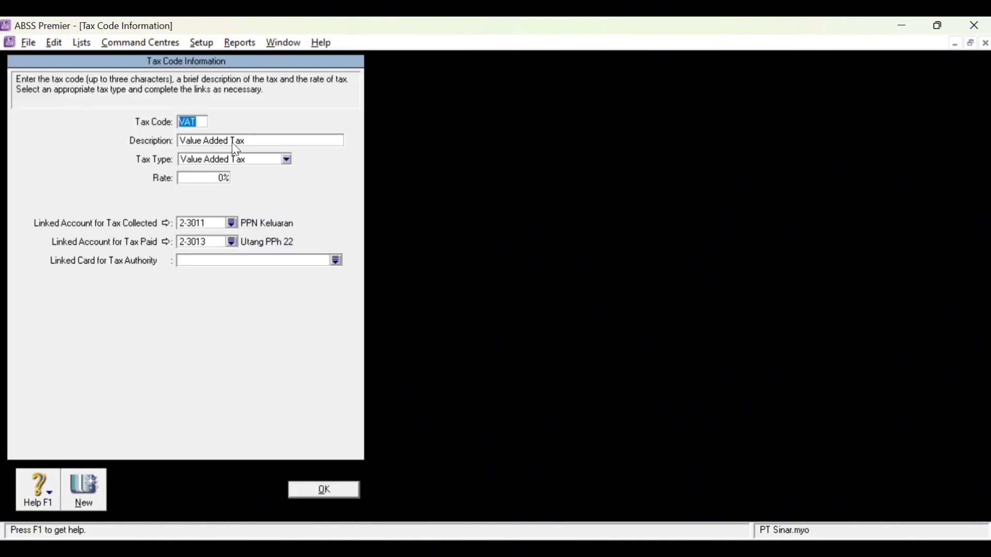
pyautogui.write('PPN')
pyautogui.press('Tab')
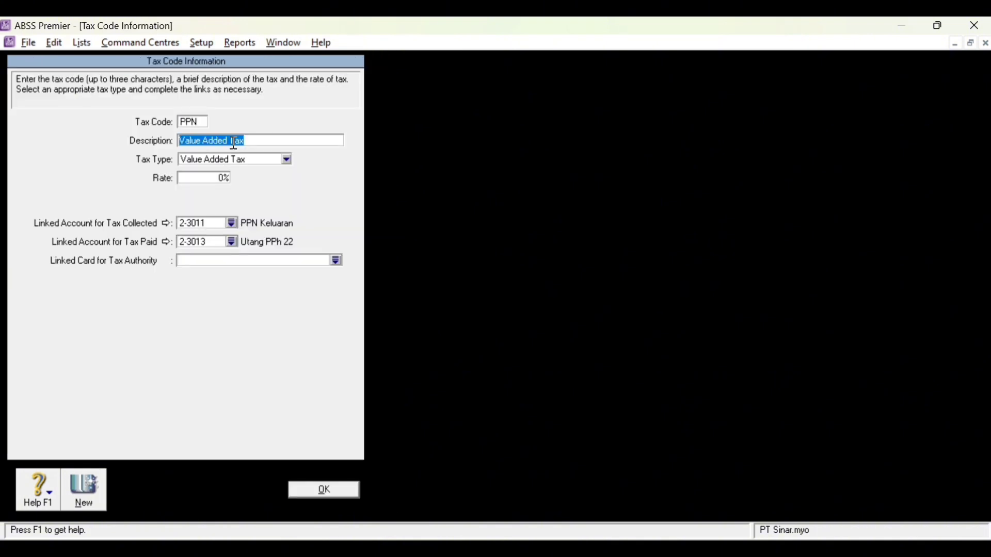
pyautogui.write('Pajak Pertambahan Nilai')
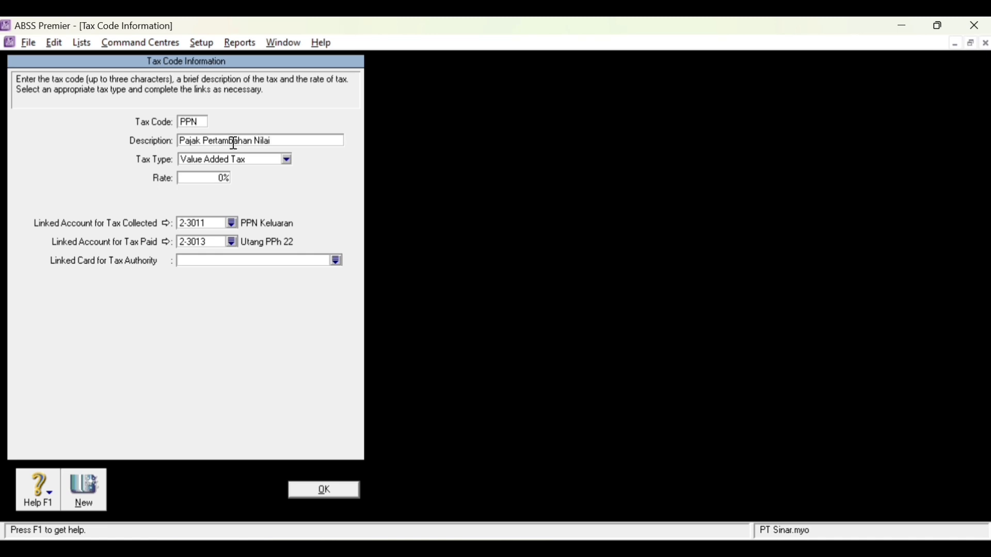
pyautogui.click(227, 179)
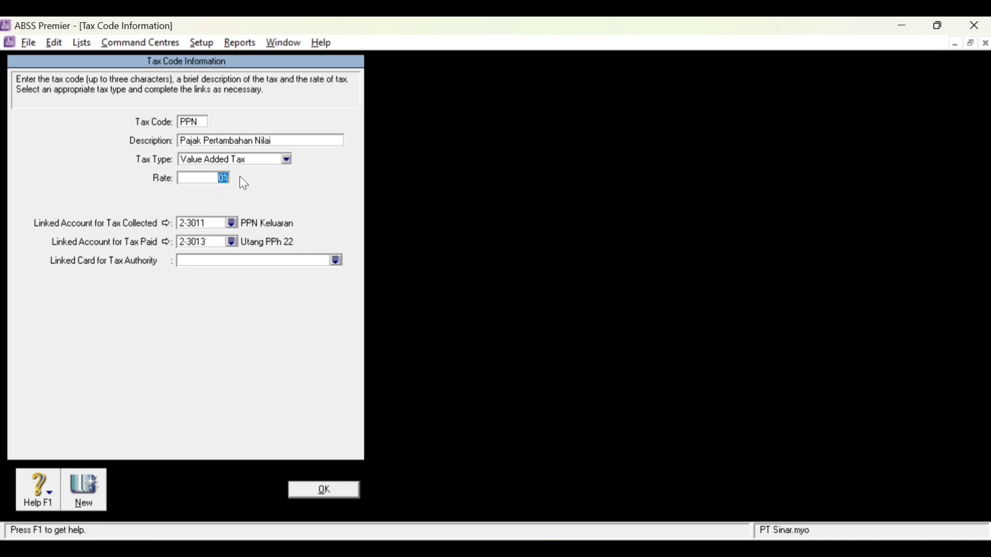
pyautogui.write('10')
# - Keep 2-3011 for tax collected, link tax paid to 1-5211 PPN Masukan, and save the code
pyautogui.click(232, 224)
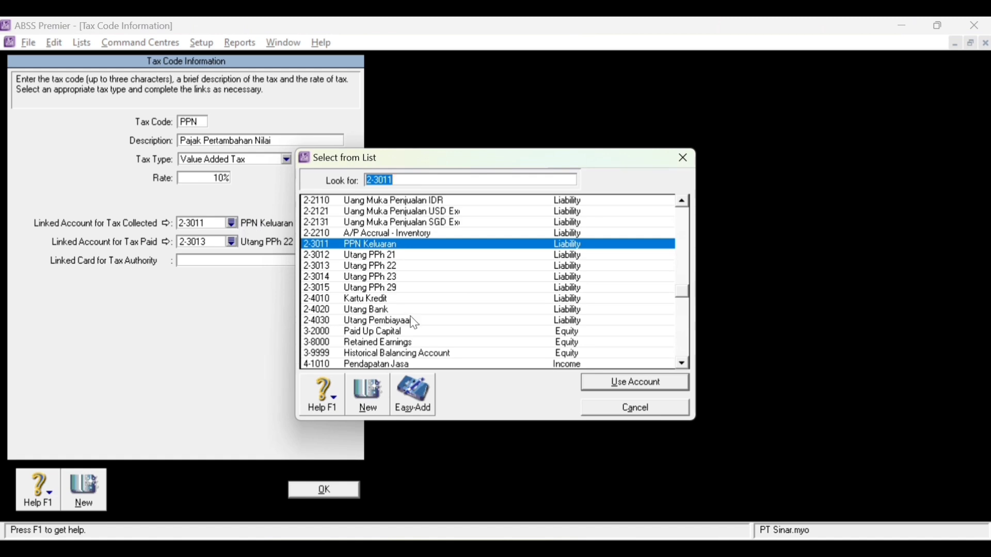
pyautogui.doubleClick(485, 250)
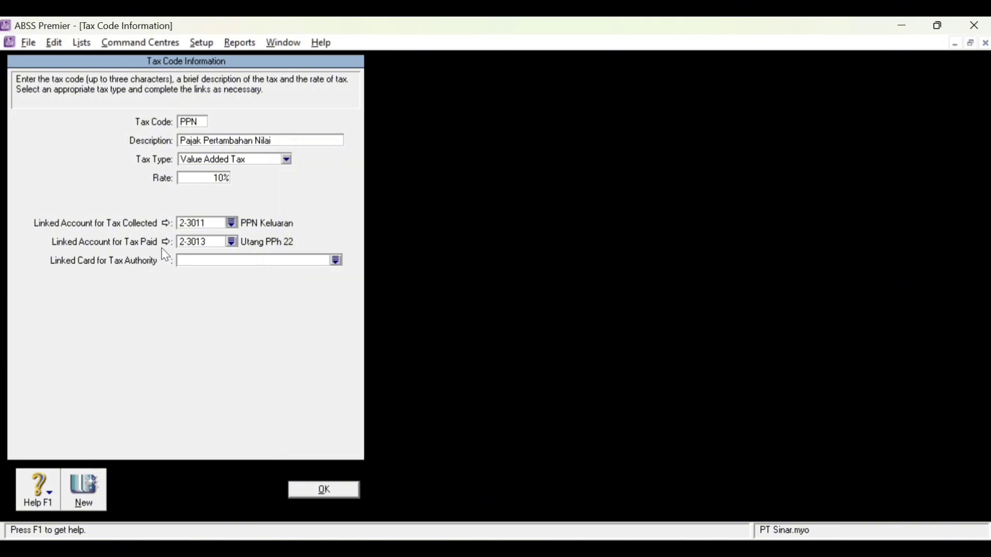
pyautogui.click(231, 241)
pyautogui.click(398, 258)
pyautogui.scroll(4, 399, 258)
pyautogui.scroll(5, 401, 263)
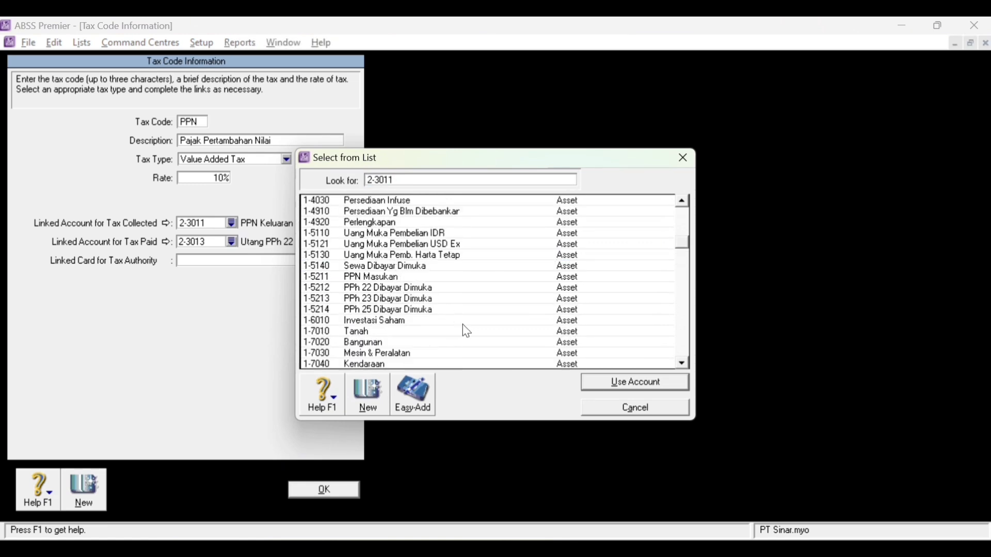
pyautogui.click(418, 280)
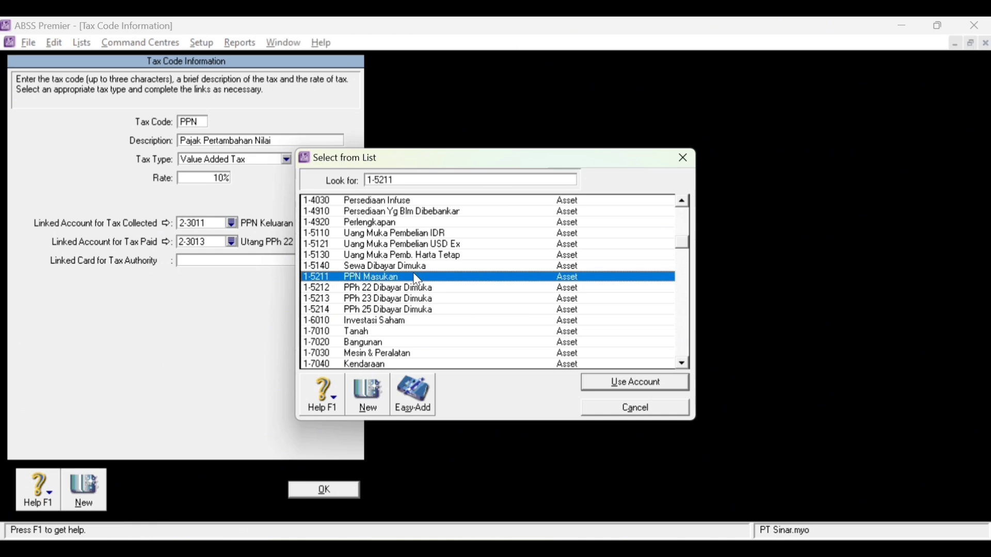
pyautogui.click(660, 387)
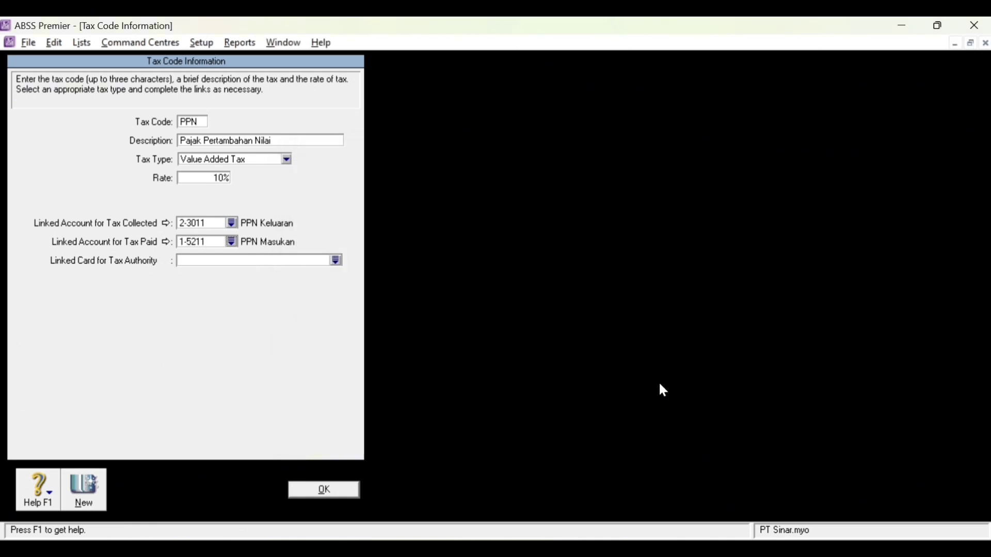
pyautogui.click(308, 496)
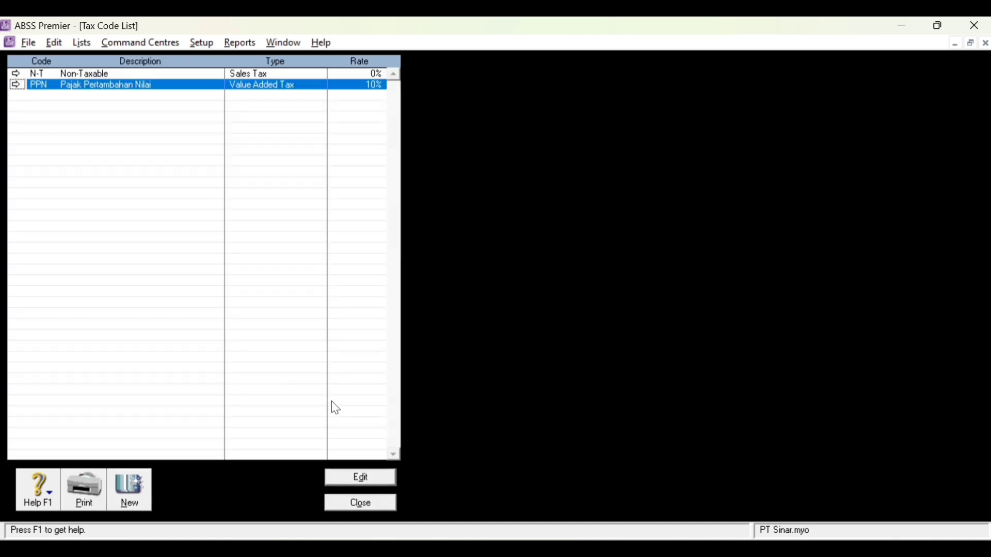
pyautogui.click(379, 505)
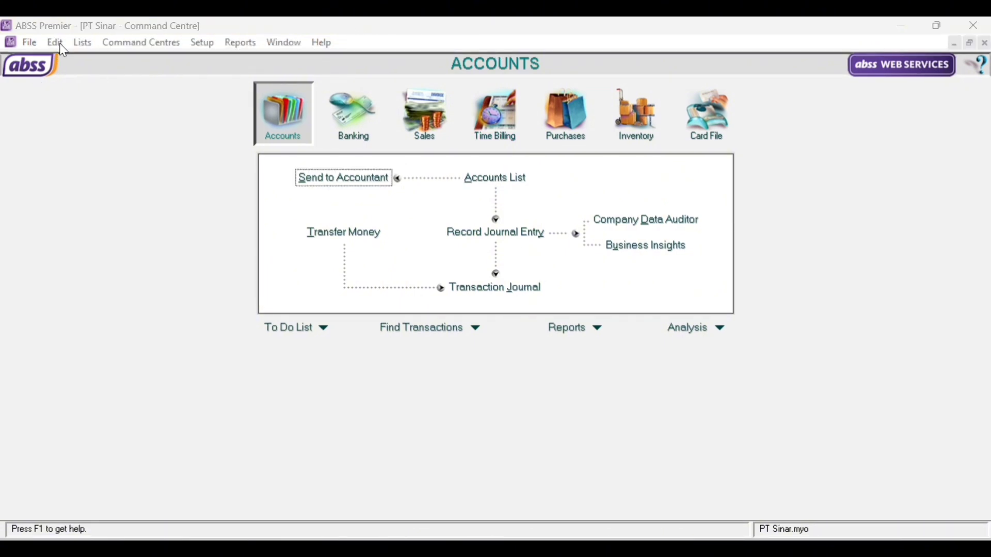
# - Add the categories L Local and O Overseas to the Categories List
pyautogui.click(84, 44)
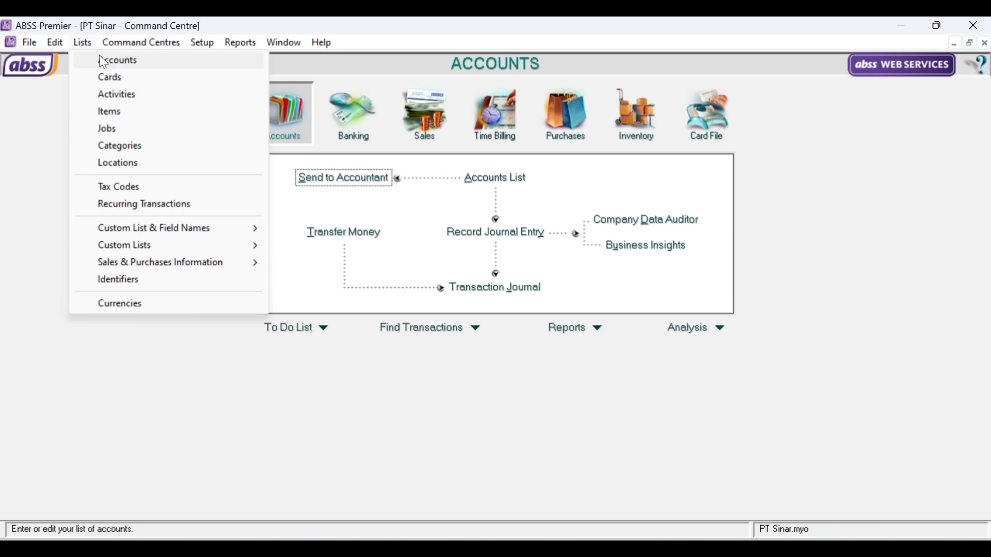
pyautogui.click(131, 149)
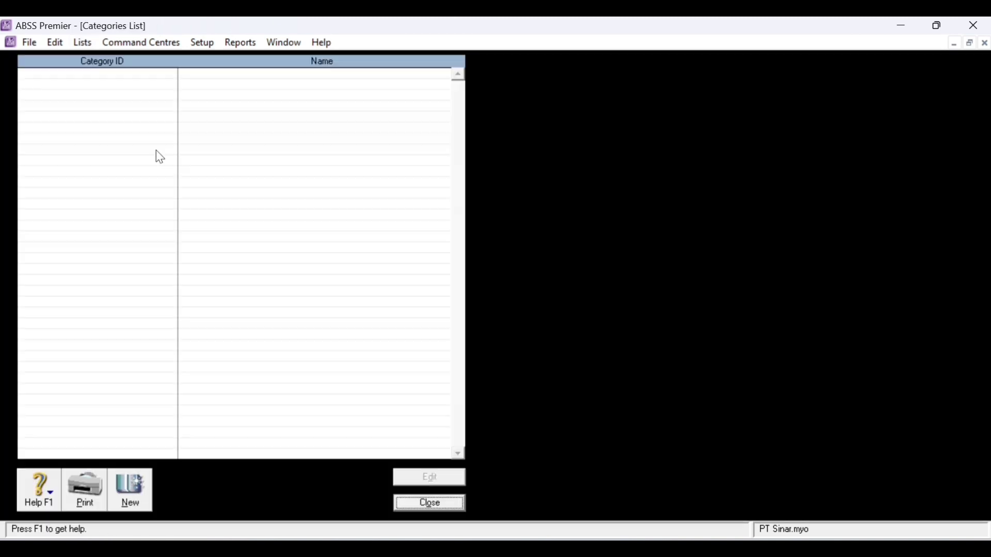
pyautogui.click(130, 508)
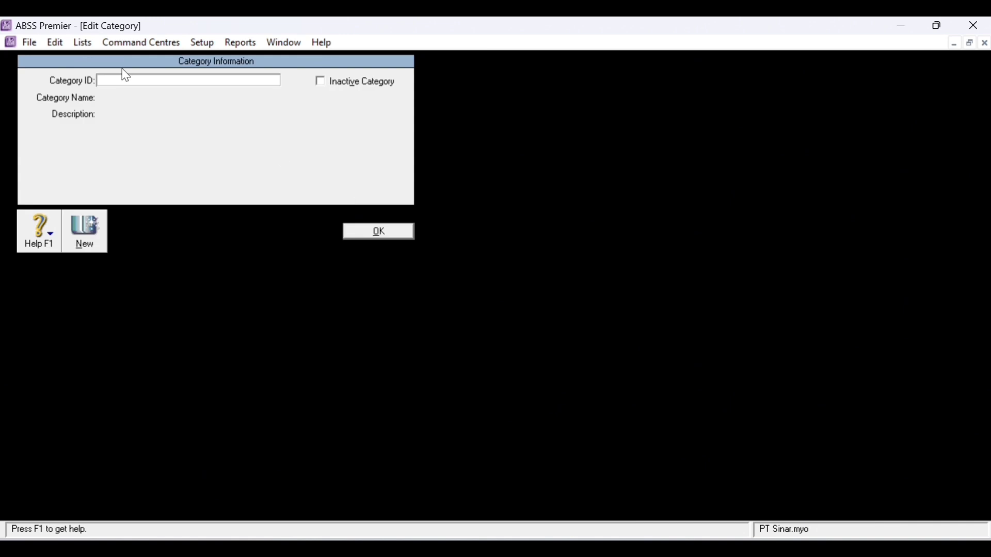
pyautogui.write('L')
pyautogui.press('Tab')
pyautogui.write('Local')
pyautogui.click(93, 237)
pyautogui.write('O')
pyautogui.press('Tab')
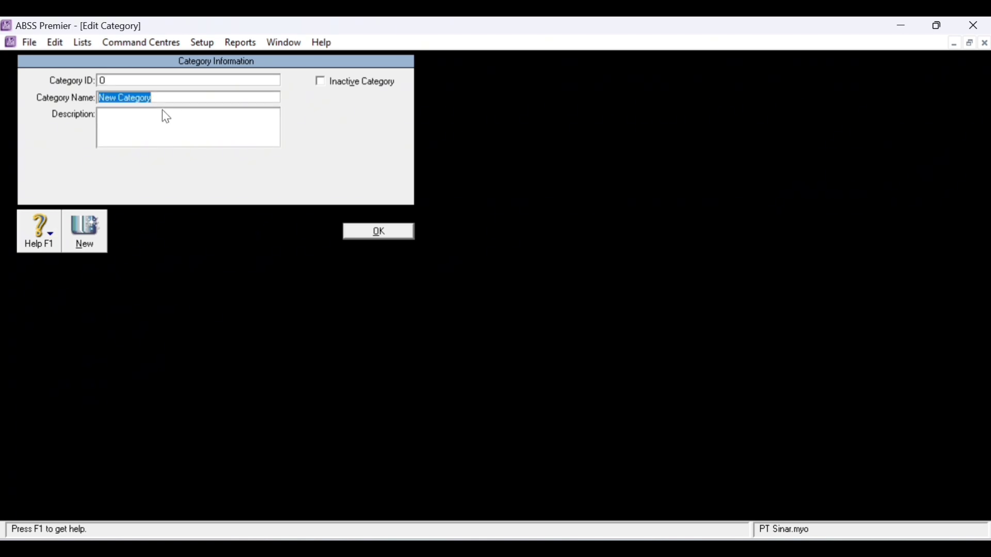
pyautogui.write('Overseas')
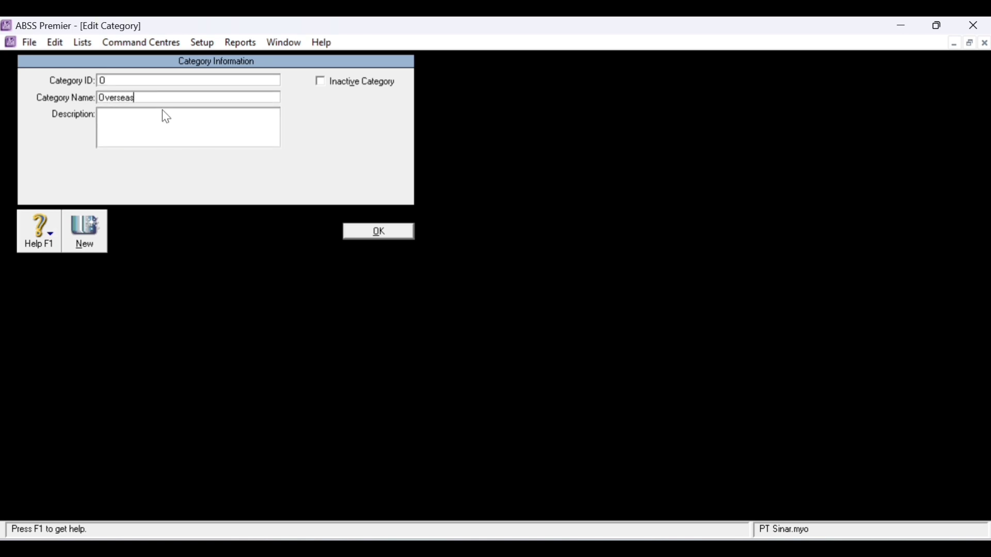
pyautogui.click(385, 235)
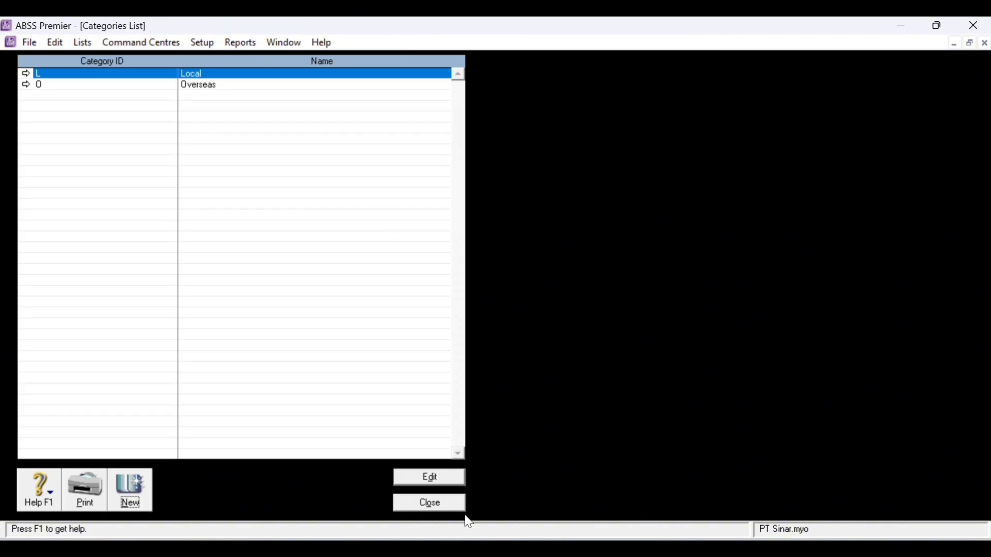
pyautogui.click(447, 506)
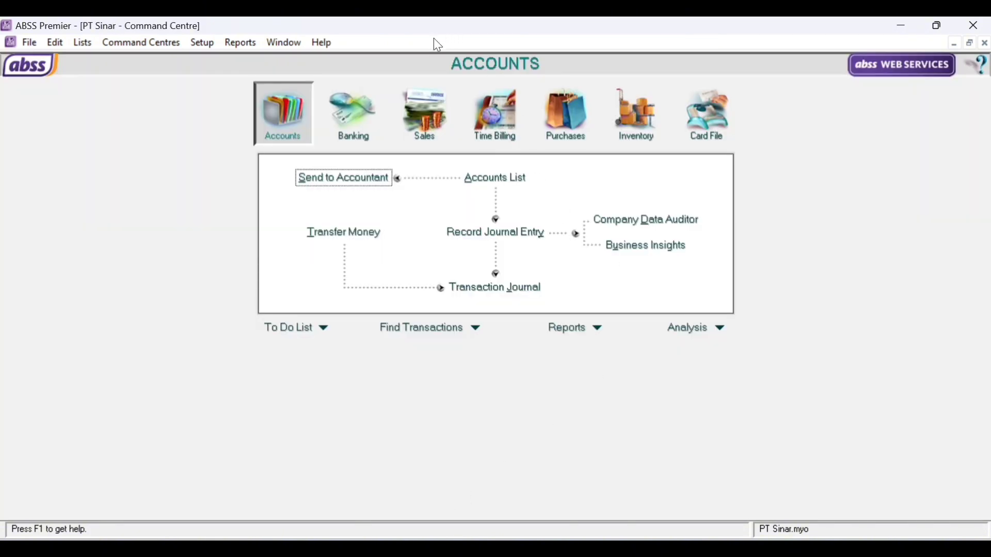
# - Start a new card named Klinik Chicago in the Cards List and give it its card ID
pyautogui.click(723, 143)
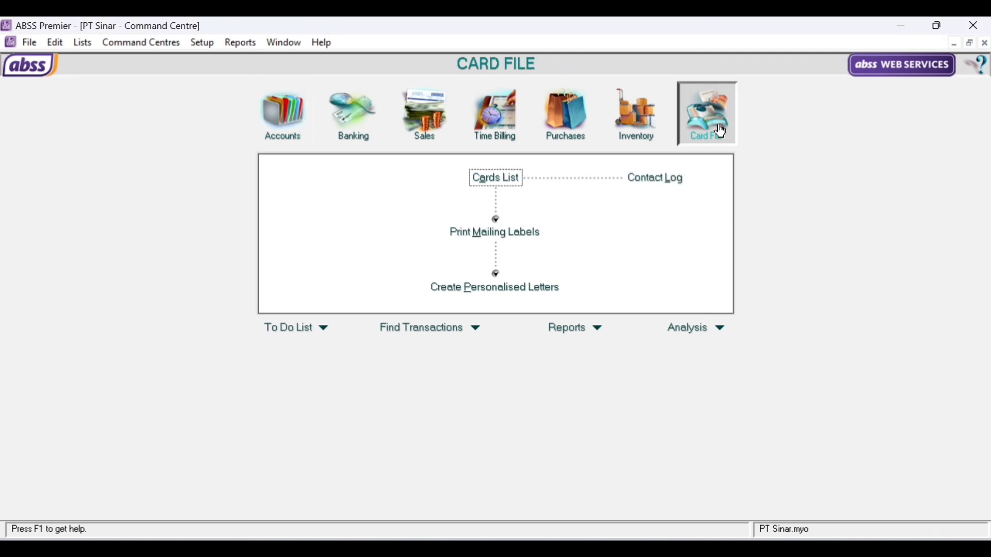
pyautogui.click(483, 185)
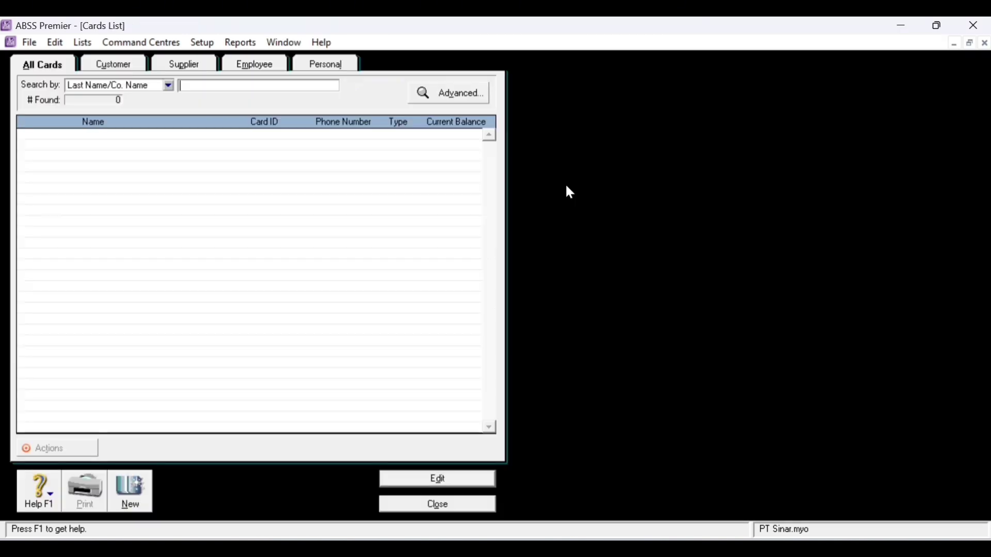
pyautogui.click(130, 495)
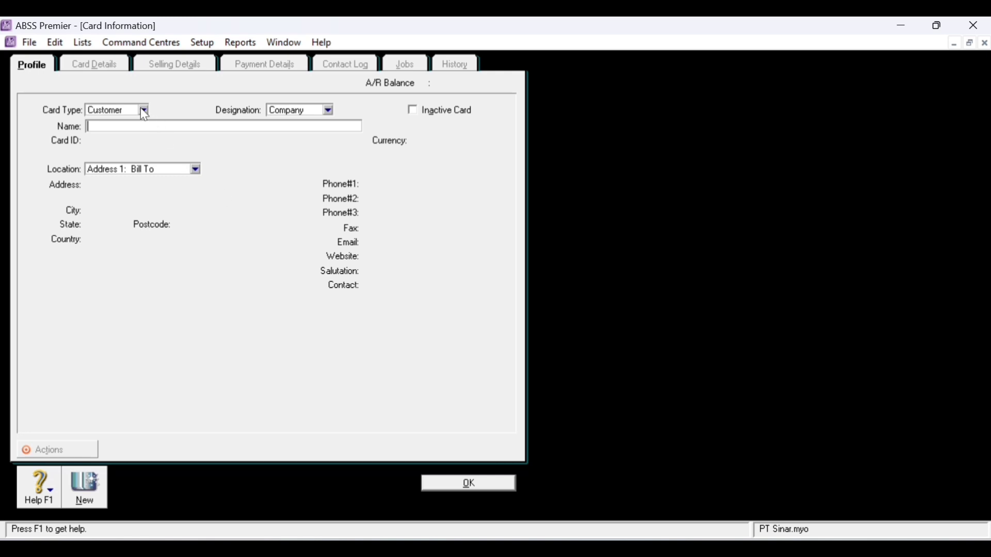
pyautogui.write('Klik')
pyautogui.press('BackSpace')
pyautogui.write('nik Chicago')
pyautogui.press('Tab')
pyautogui.write('C001')
pyautogui.press('Tab')
# - Enter Klinik Chicago's street address, country America, and first phone number
pyautogui.click(102, 194)
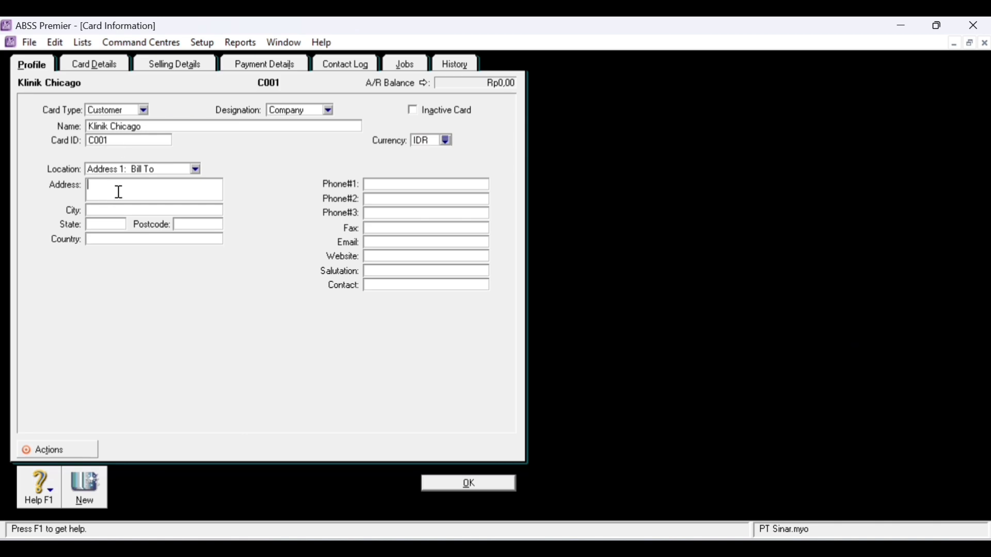
pyautogui.press('Home')
pyautogui.press('Delete')
pyautogui.write('J')
pyautogui.click(123, 239)
pyautogui.write('America')
pyautogui.click(396, 184)
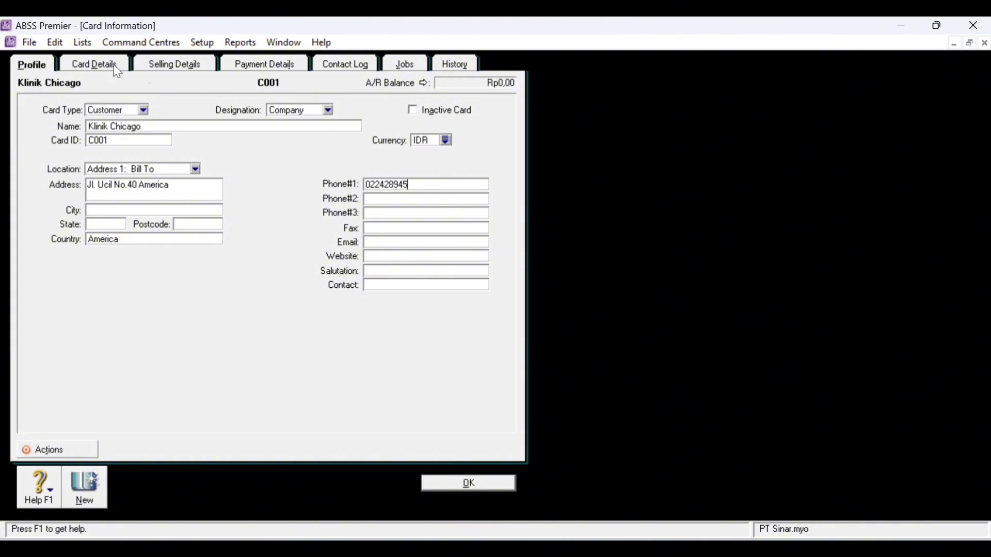
# - Set the card's currency to USD, item price level to USD, and tax code to PPN
pyautogui.click(445, 138)
pyautogui.click(364, 224)
pyautogui.doubleClick(365, 224)
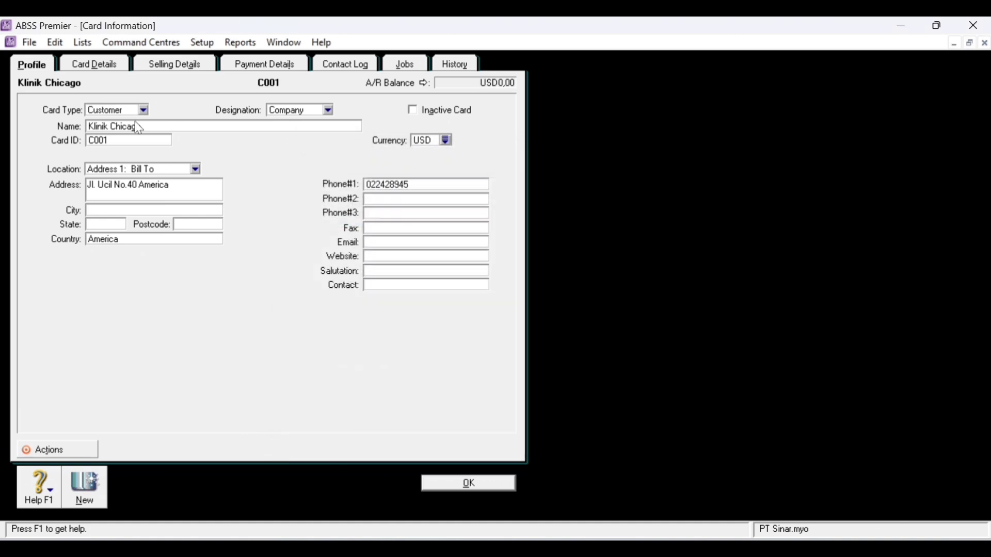
pyautogui.click(188, 66)
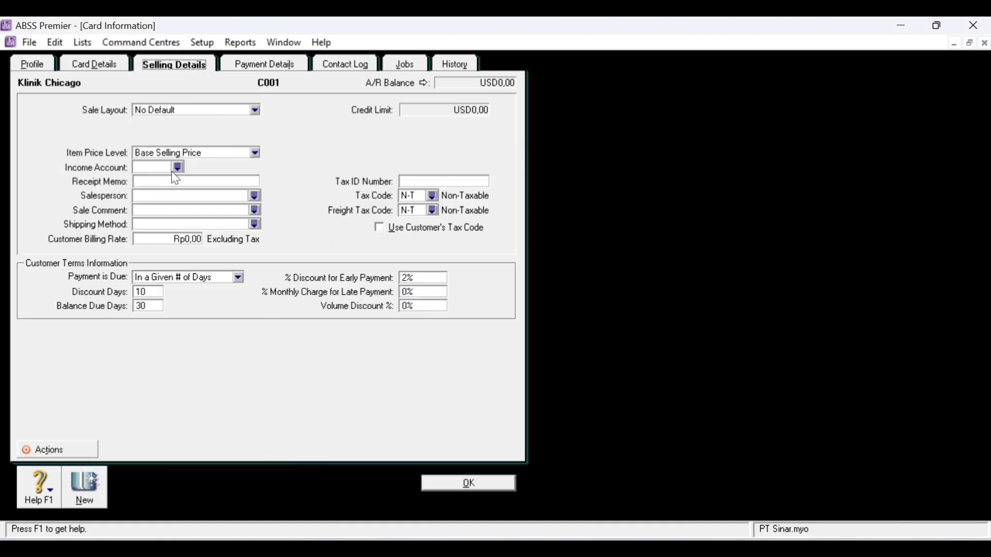
pyautogui.click(255, 153)
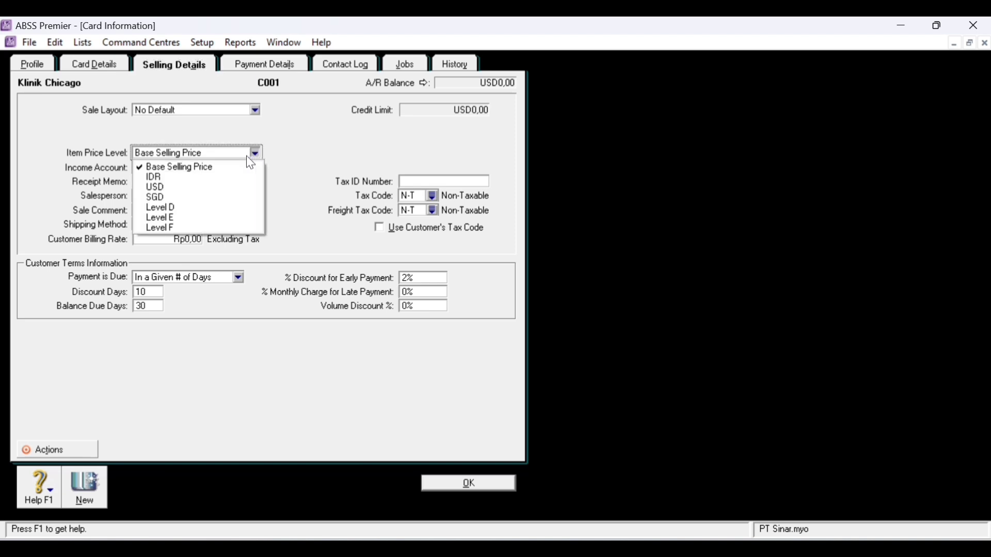
pyautogui.click(178, 188)
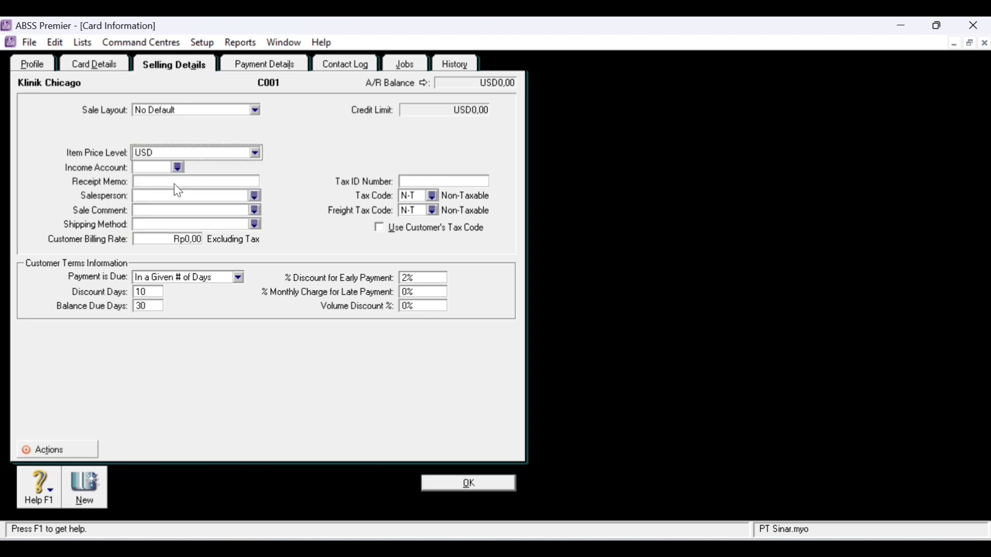
pyautogui.click(434, 196)
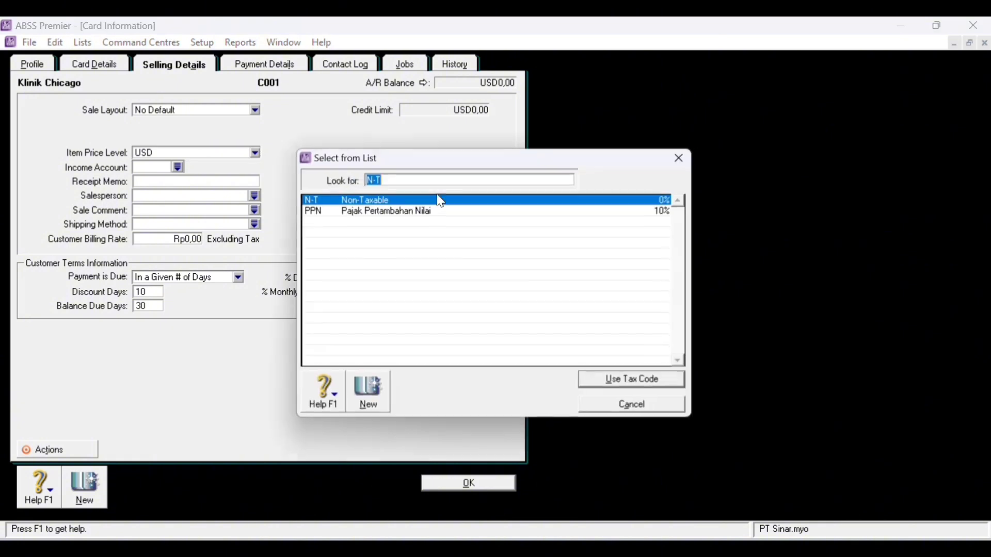
pyautogui.click(367, 212)
pyautogui.click(658, 382)
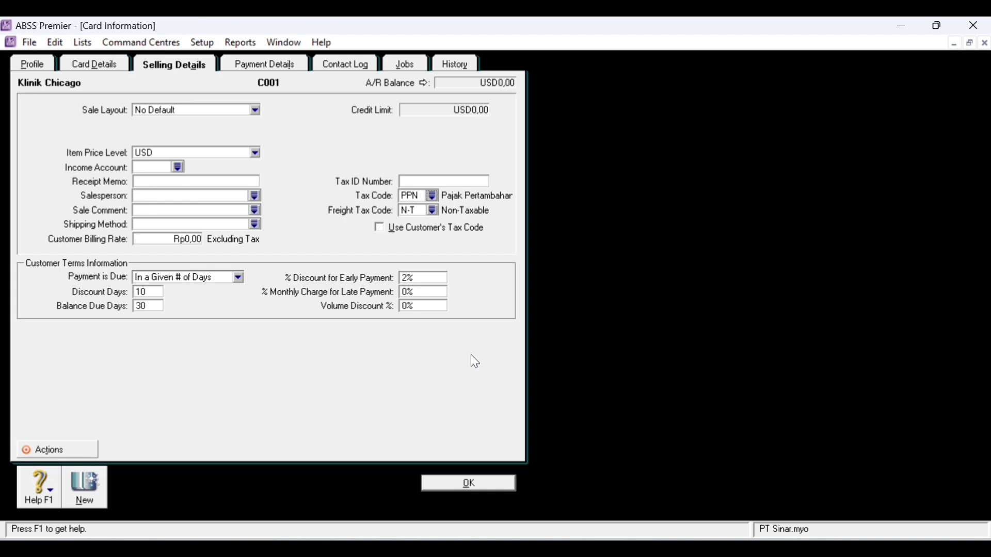
# - Record Klinik Chicago, then enter new customer Klinik Bunda with its card ID, Bandung address, Indonesia country and phone
pyautogui.click(98, 498)
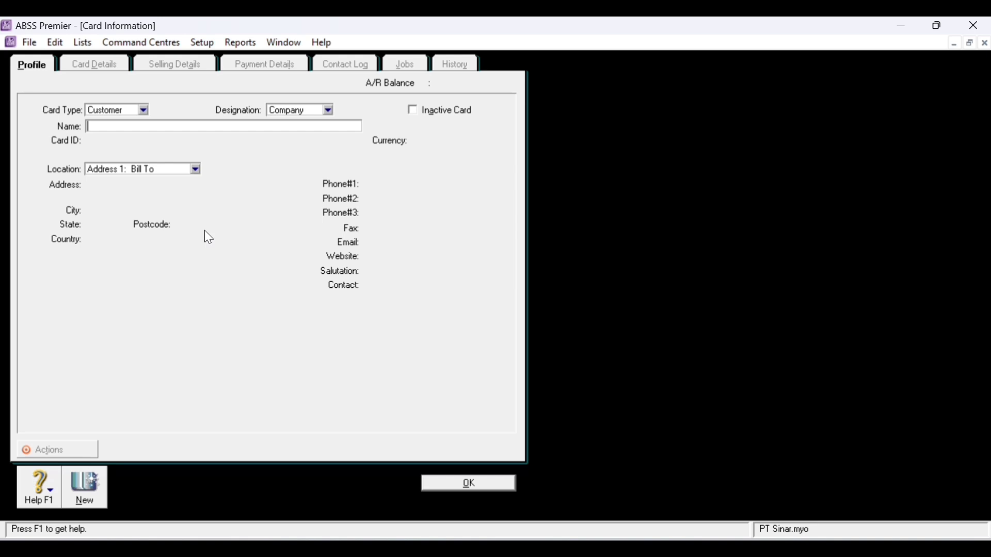
pyautogui.write('Klinik Bunda')
pyautogui.press('Tab')
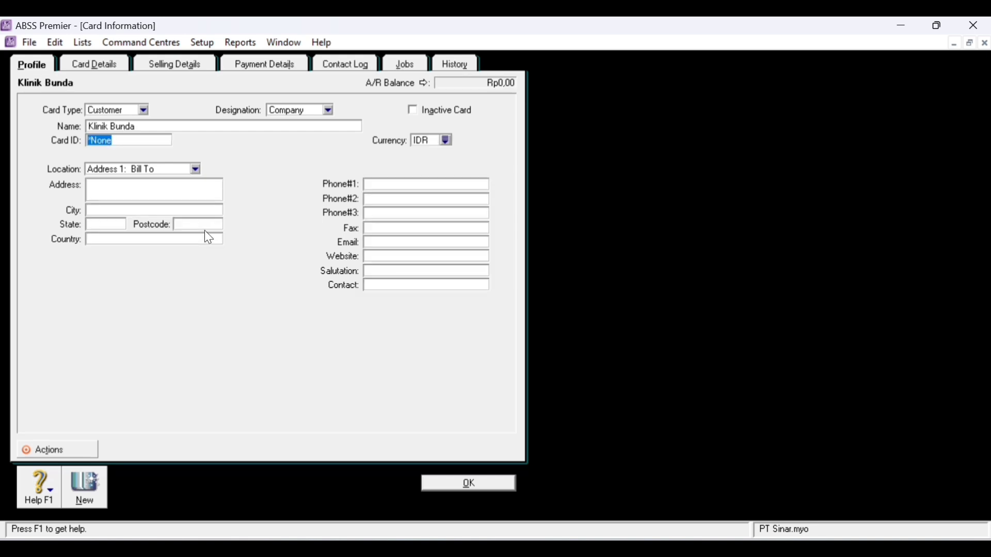
pyautogui.write('C002')
pyautogui.click(184, 188)
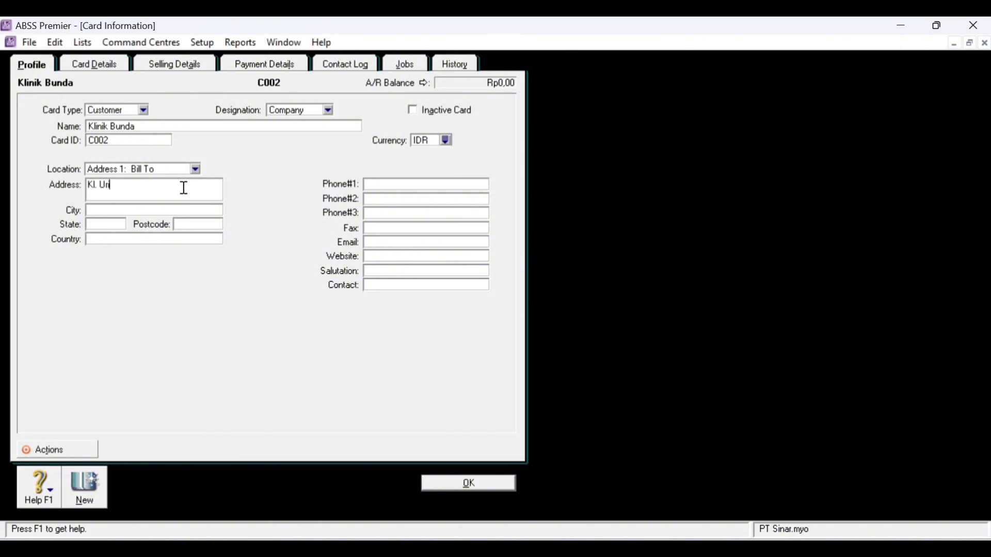
pyautogui.click(97, 185)
pyautogui.press('BackSpace')
pyautogui.press('BackSpace')
pyautogui.press('BackSpace')
pyautogui.write('Jl.')
pyautogui.click(149, 238)
pyautogui.write('Indonesia')
pyautogui.press('Tab')
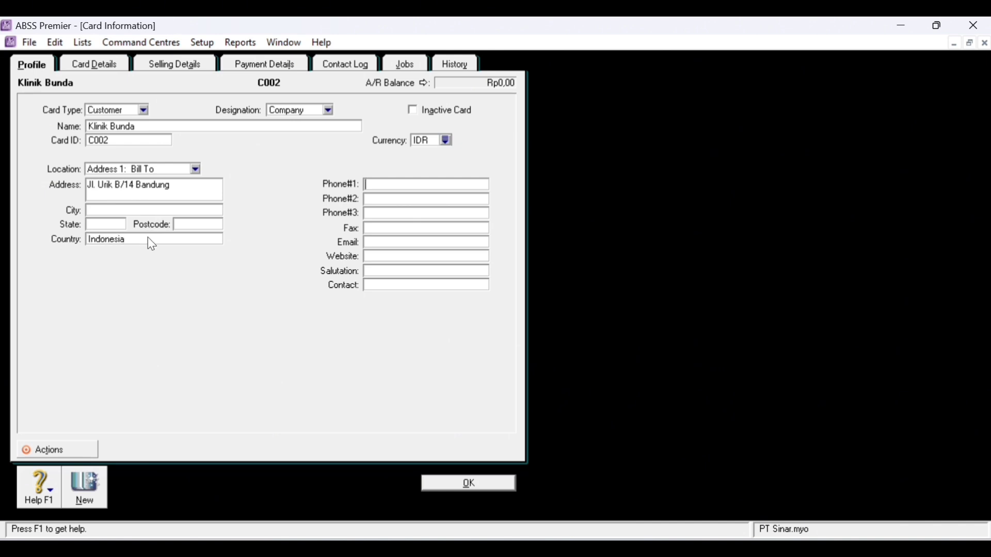
# - Give Klinik Bunda the IDR item price level and PPN tax code, then record it
pyautogui.click(181, 65)
pyautogui.click(256, 153)
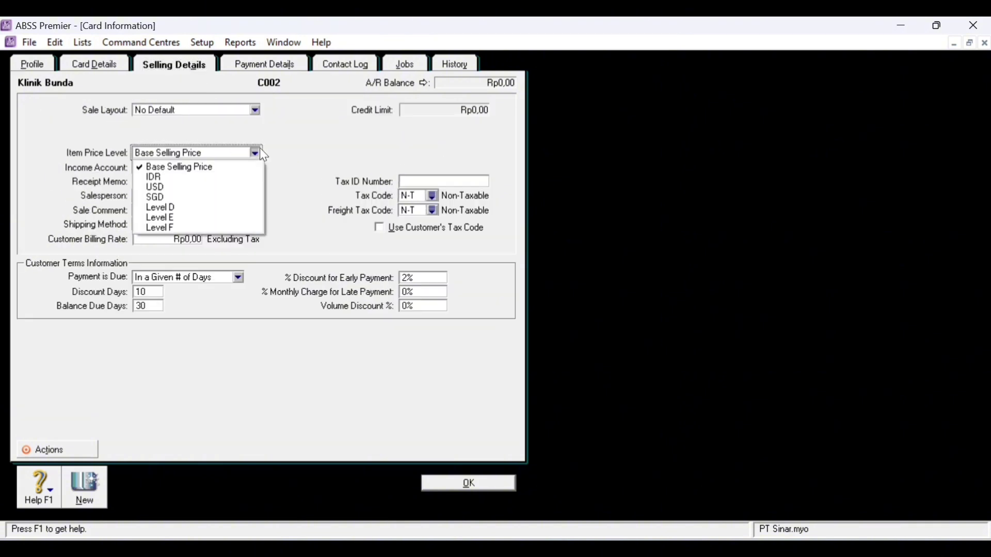
pyautogui.click(162, 178)
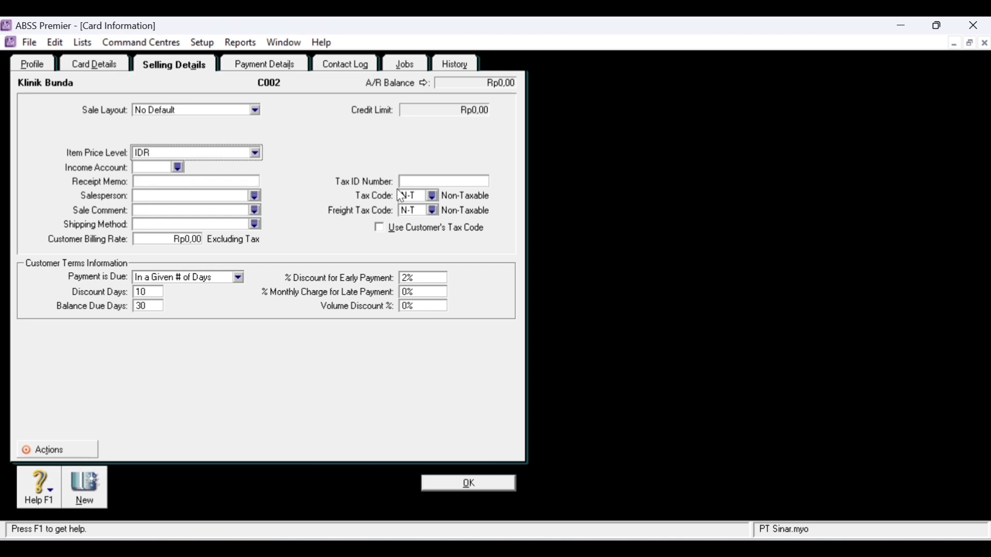
pyautogui.click(433, 197)
pyautogui.doubleClick(358, 213)
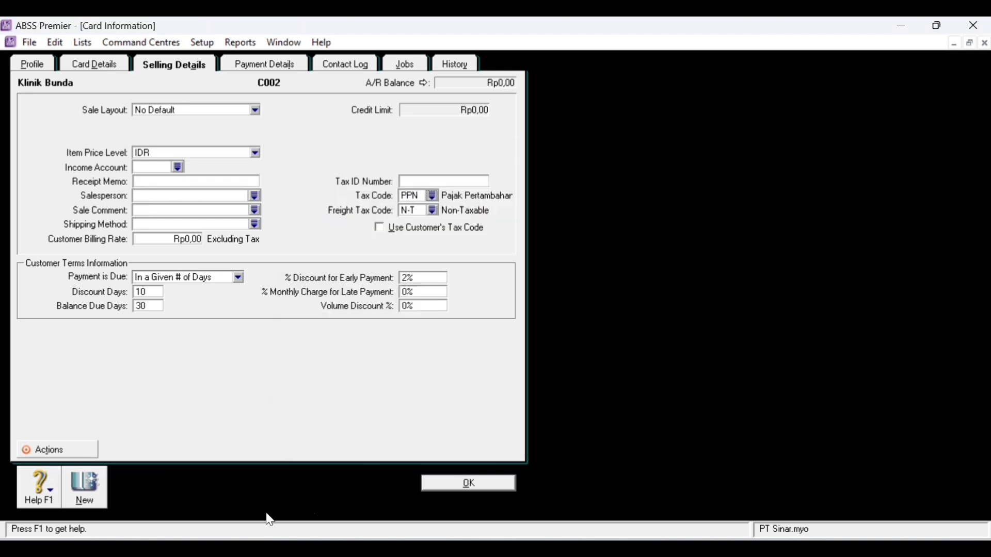
pyautogui.click(81, 496)
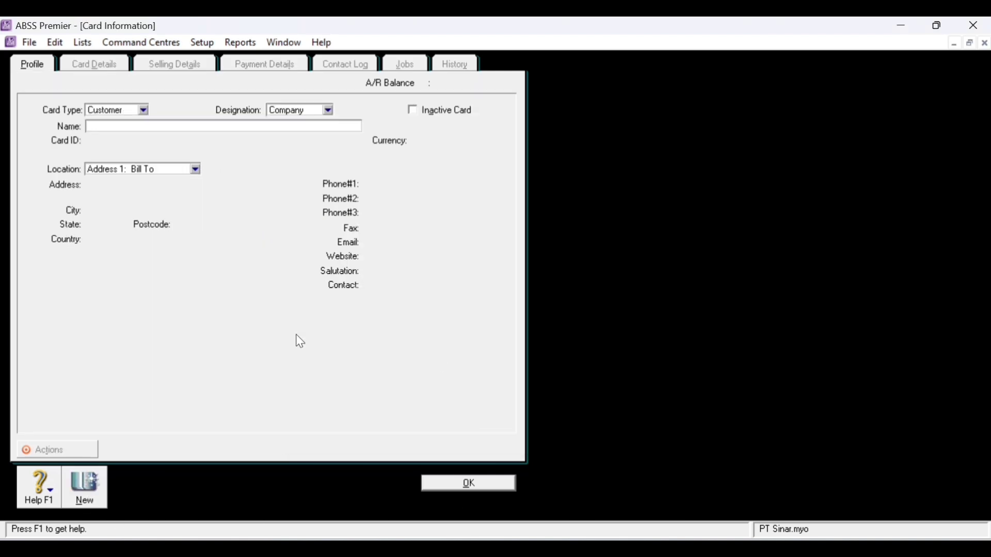
# - Name the new customer card Klinik Verztez and give it its card ID
pyautogui.write('Klinik Verztez')
pyautogui.press('Tab')
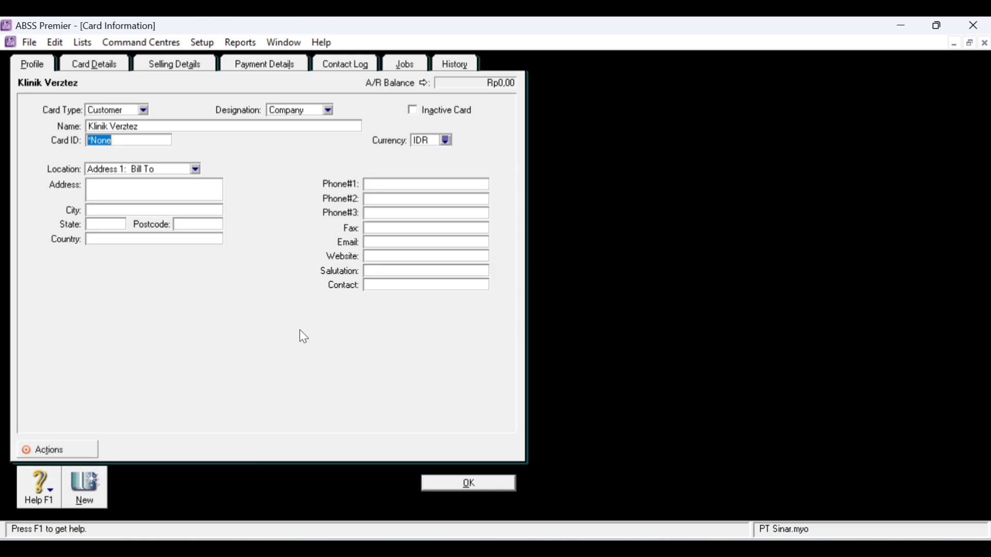
pyautogui.write('C003')
pyautogui.press('Tab')
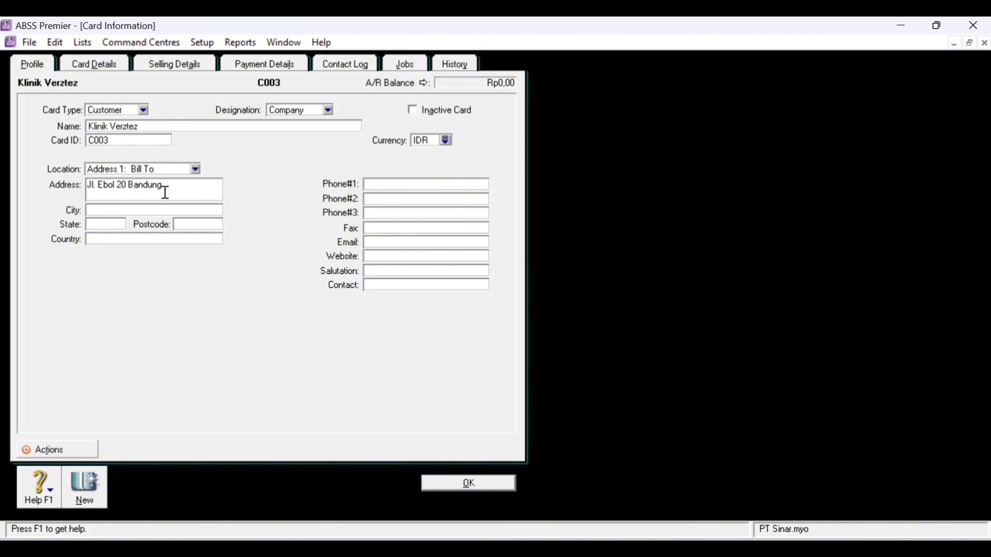
# - Enter Klinik Verztez's Singapore street address, country Indonesia, and first phone number
pyautogui.click(143, 238)
pyautogui.click(166, 181)
pyautogui.moveTo(96, 185); pyautogui.dragTo(281, 213)
pyautogui.press('Tab')
pyautogui.click(118, 239)
pyautogui.write('Indonesia')
pyautogui.press('Tab')
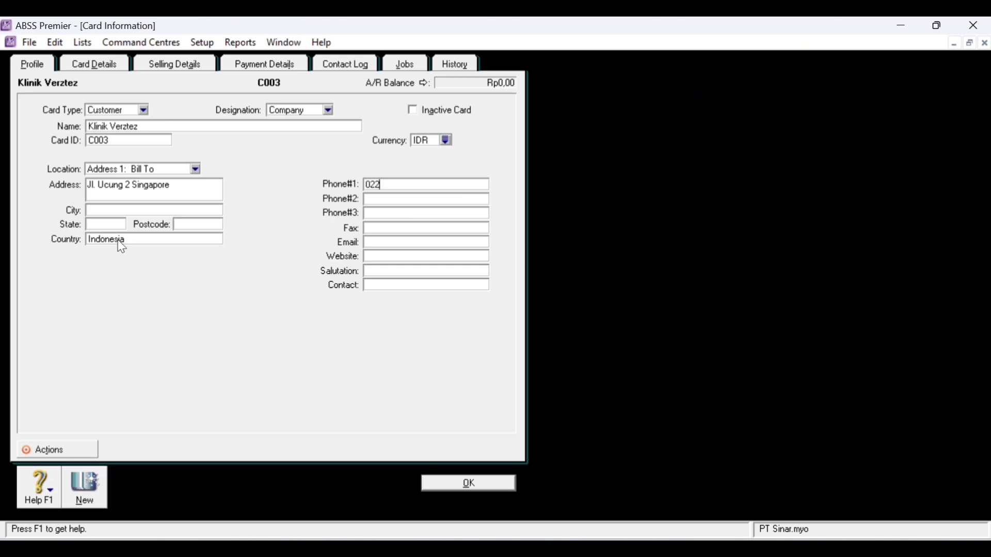
# - Set currency and item price level to SGD and tax code to PPN, then record the card
pyautogui.click(448, 139)
pyautogui.doubleClick(374, 210)
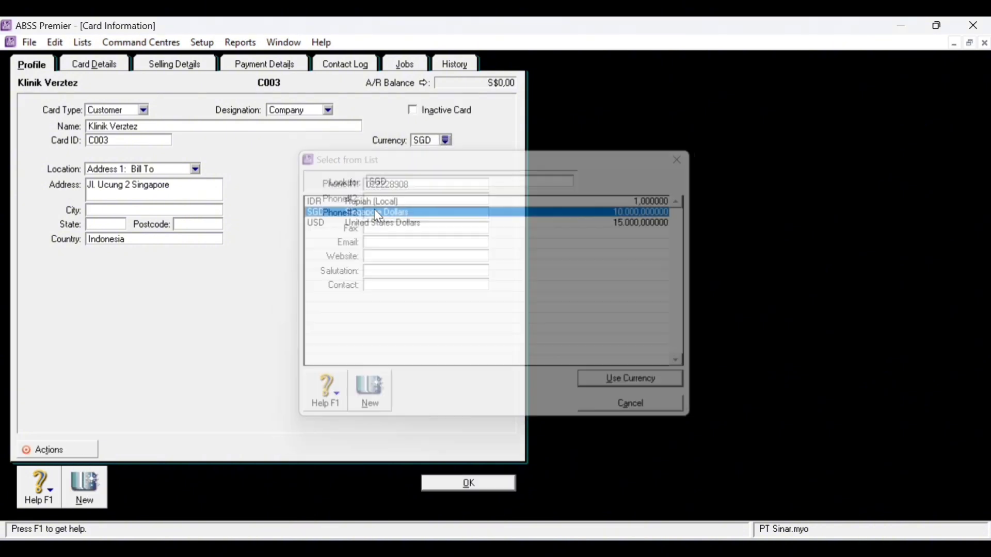
pyautogui.click(162, 65)
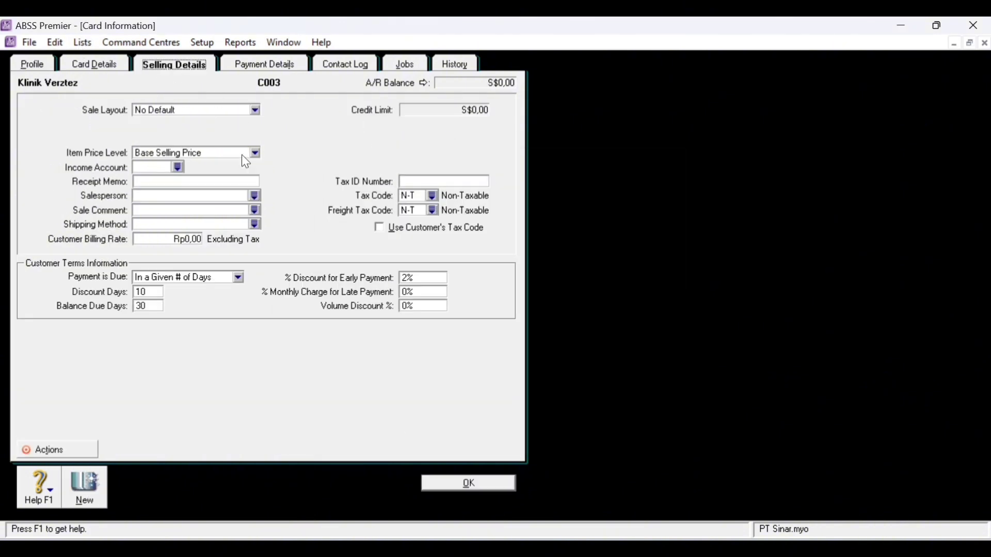
pyautogui.click(255, 153)
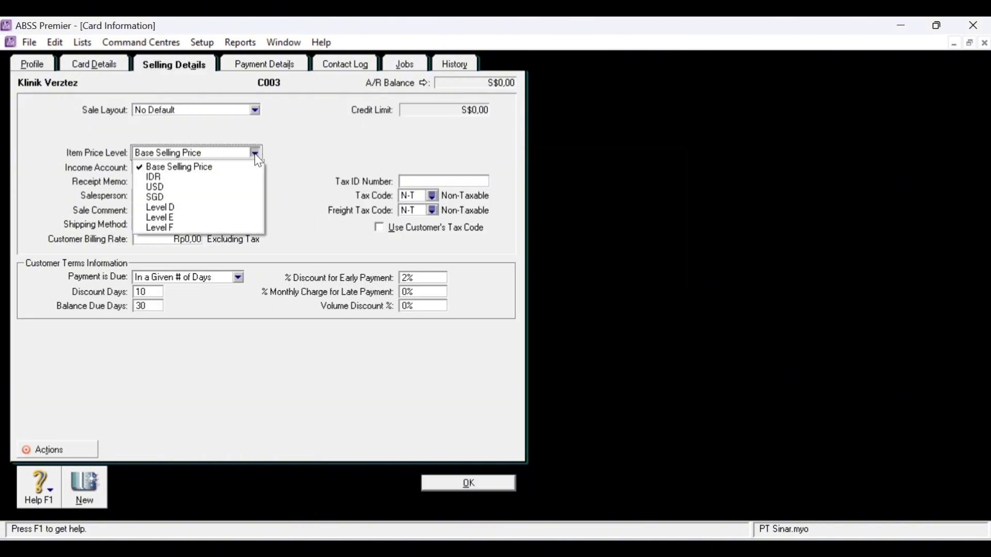
pyautogui.click(193, 197)
pyautogui.click(434, 197)
pyautogui.doubleClick(405, 211)
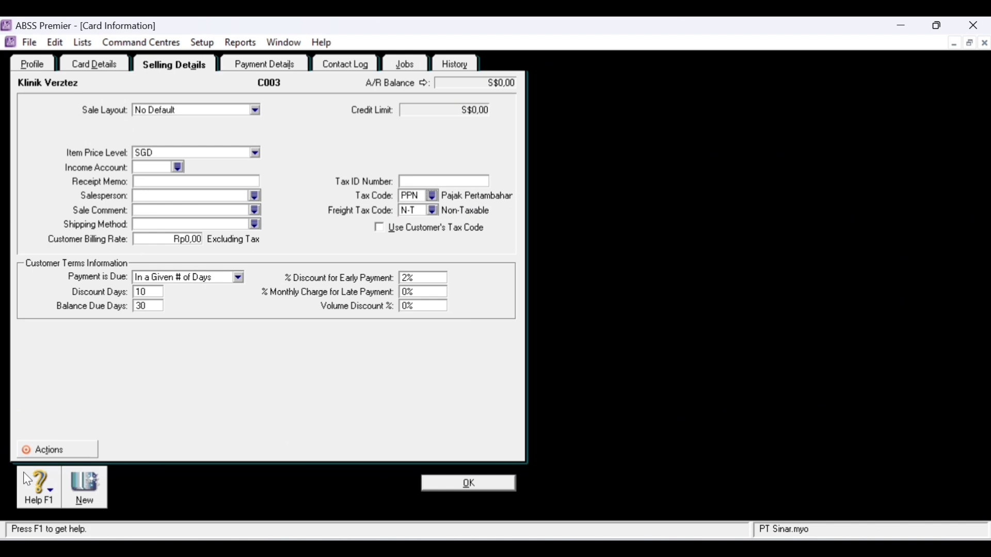
pyautogui.click(86, 496)
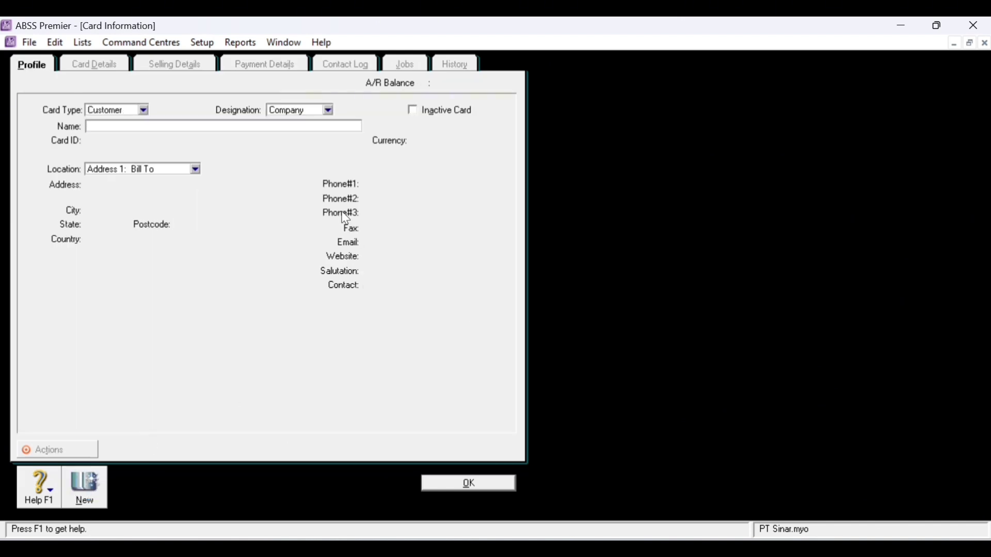
# - Enter the customer name Klinik Dentisari with card ID C004
pyautogui.write('Klinik Dentisari')
pyautogui.press('Tab')
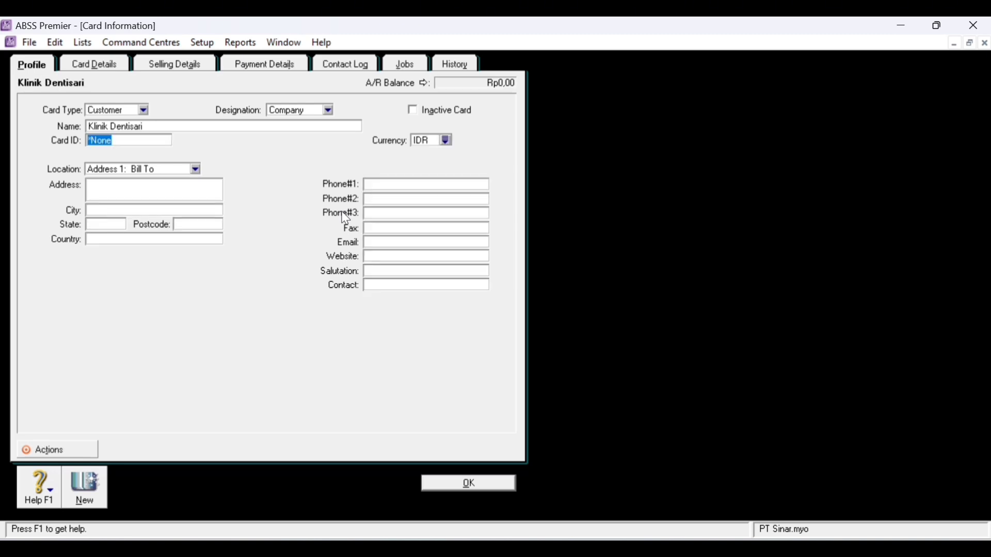
pyautogui.write('C004')
pyautogui.press('Tab')
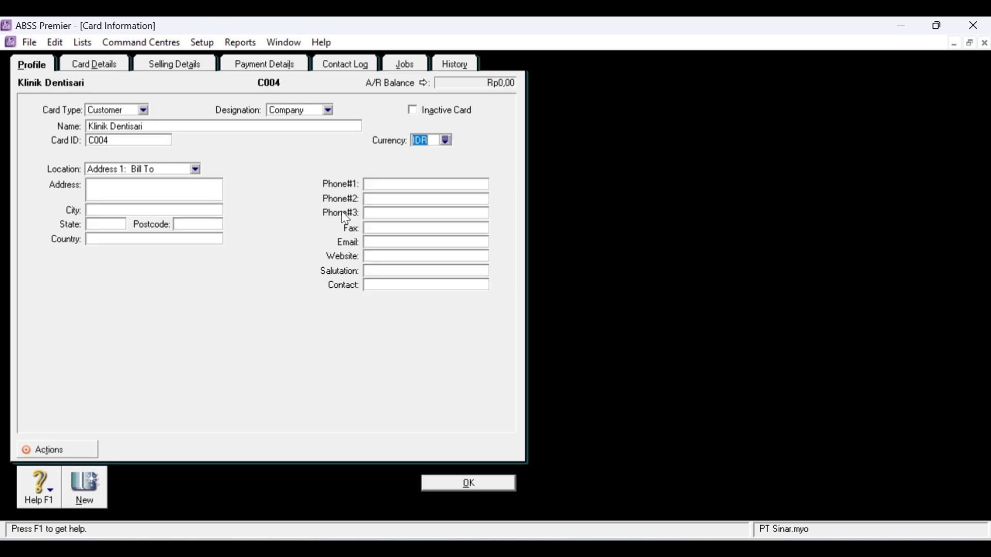
# - Fill in the customer's Bandung street address, country Indonesia and phone number
pyautogui.press('Tab')
pyautogui.press('Tab')
pyautogui.press('Tab')
pyautogui.press('Tab')
pyautogui.write('Indonesia')
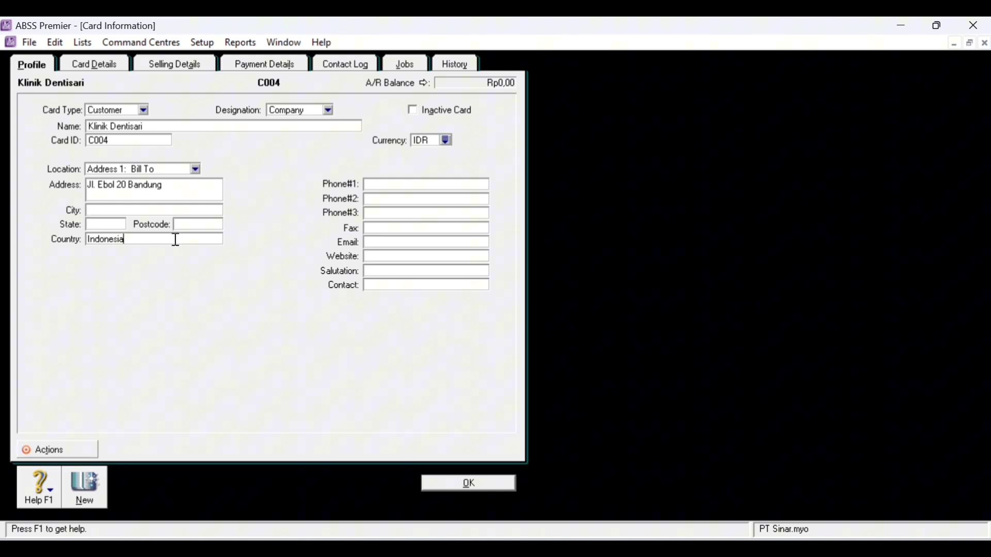
pyautogui.press('Tab')
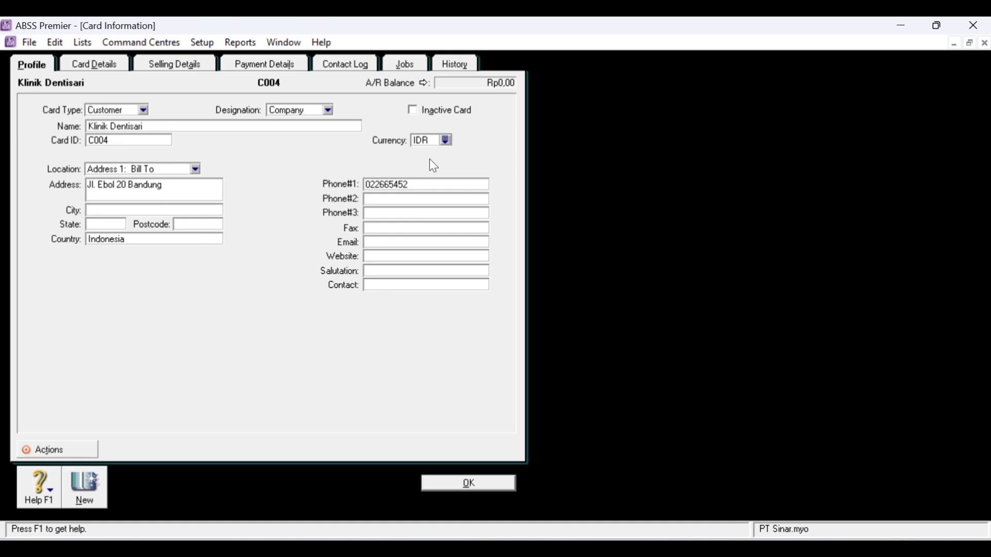
# - Set selling details to item price level IDR and tax code PPN, then record the card
pyautogui.click(165, 66)
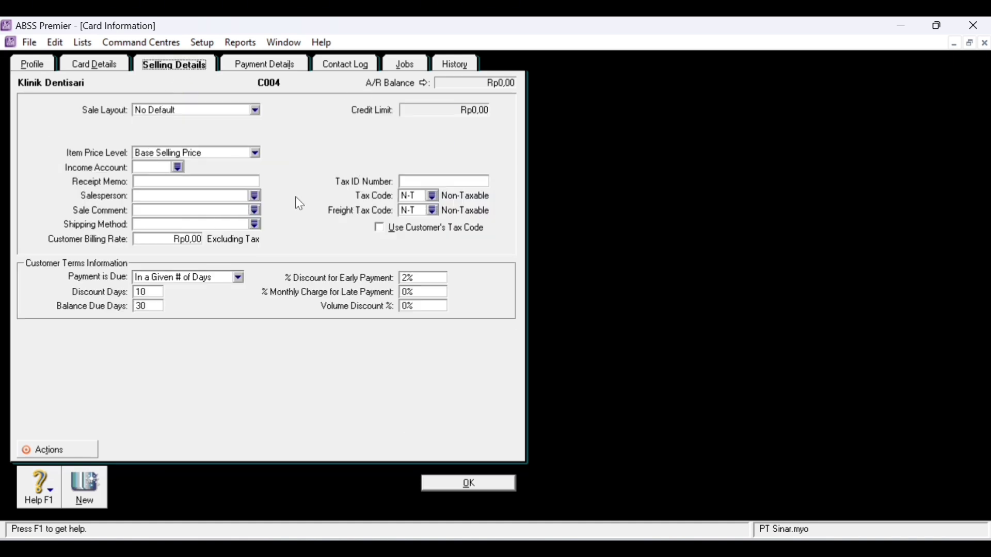
pyautogui.click(254, 153)
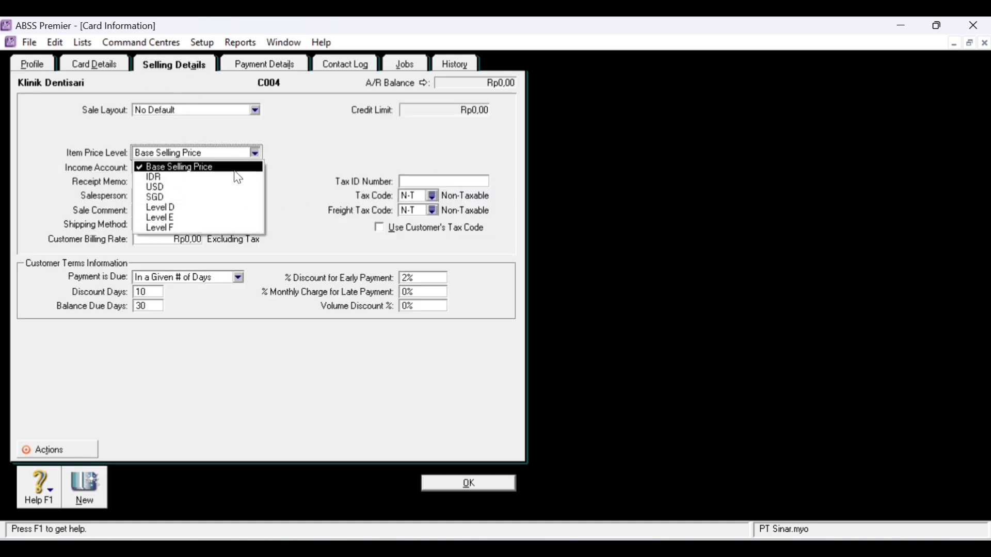
pyautogui.click(233, 177)
pyautogui.click(431, 196)
pyautogui.doubleClick(373, 213)
pyautogui.click(103, 501)
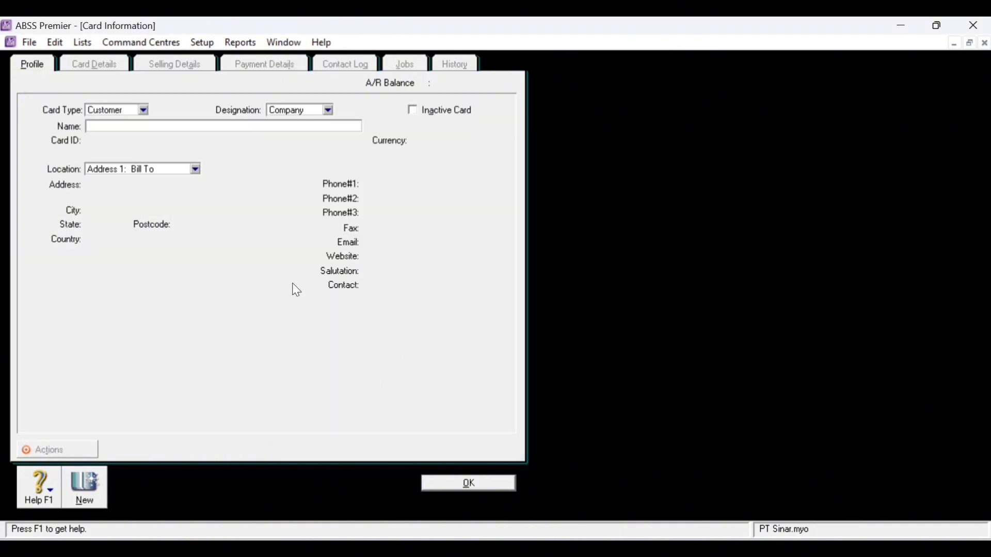
# - Make the new card a supplier named Asoka Pte.Ltd with card ID S001
pyautogui.click(144, 110)
pyautogui.click(135, 131)
pyautogui.write('Asoka')
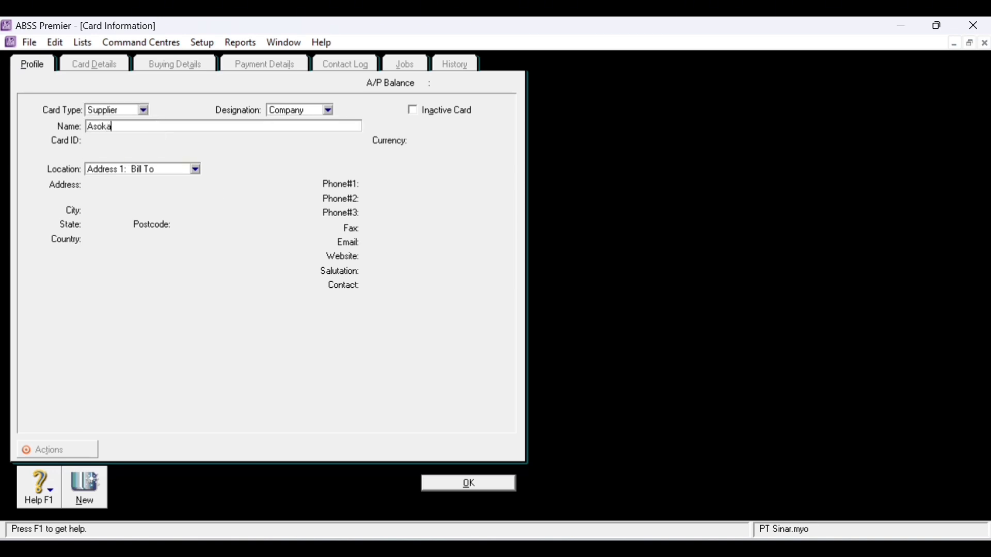
pyautogui.write(' Pte.Ltd')
pyautogui.press('Tab')
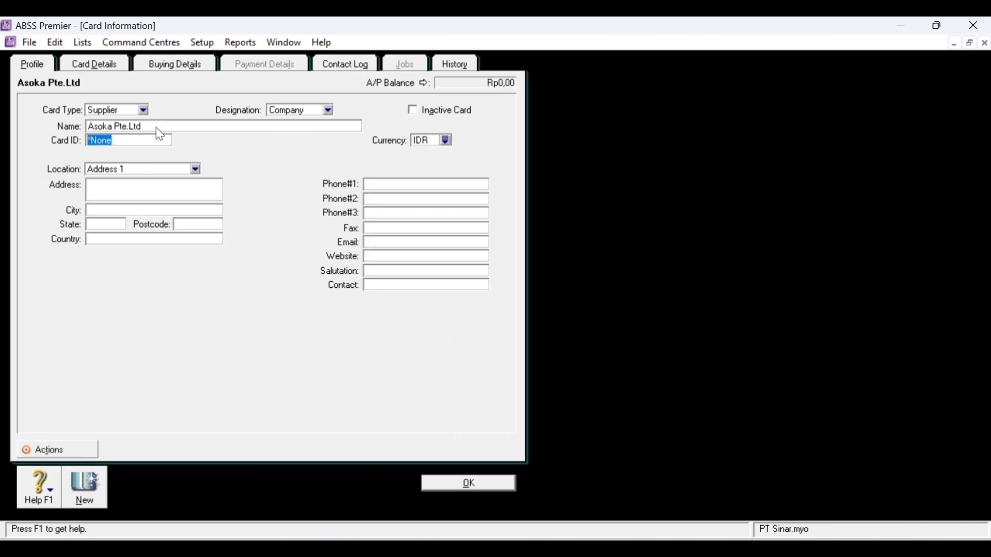
pyautogui.write('S001')
pyautogui.press('Tab')
# - Enter the supplier's street address and America as the country
pyautogui.click(120, 212)
pyautogui.click(132, 184)
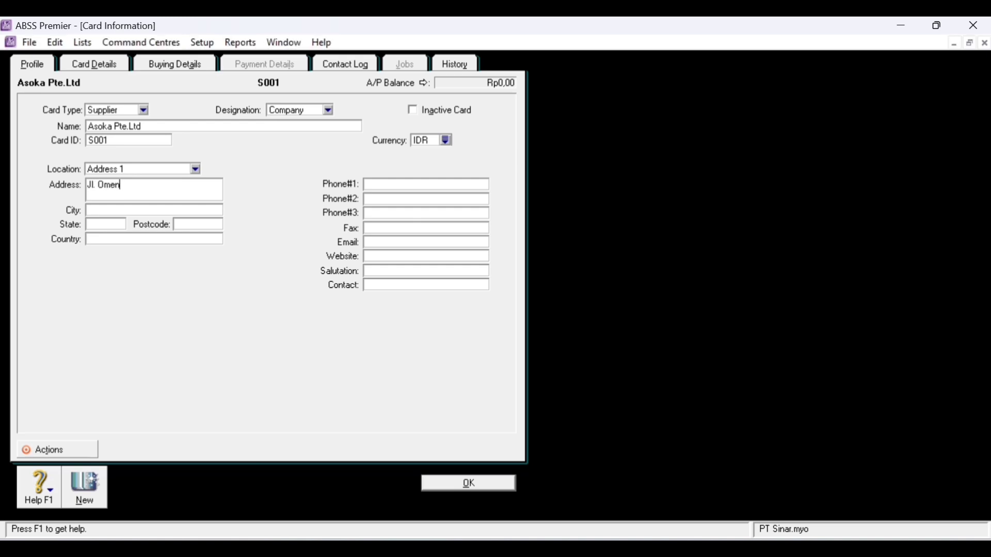
pyautogui.press('Tab')
pyautogui.press('Tab')
pyautogui.press('Tab')
pyautogui.click(127, 240)
pyautogui.write('Americac')
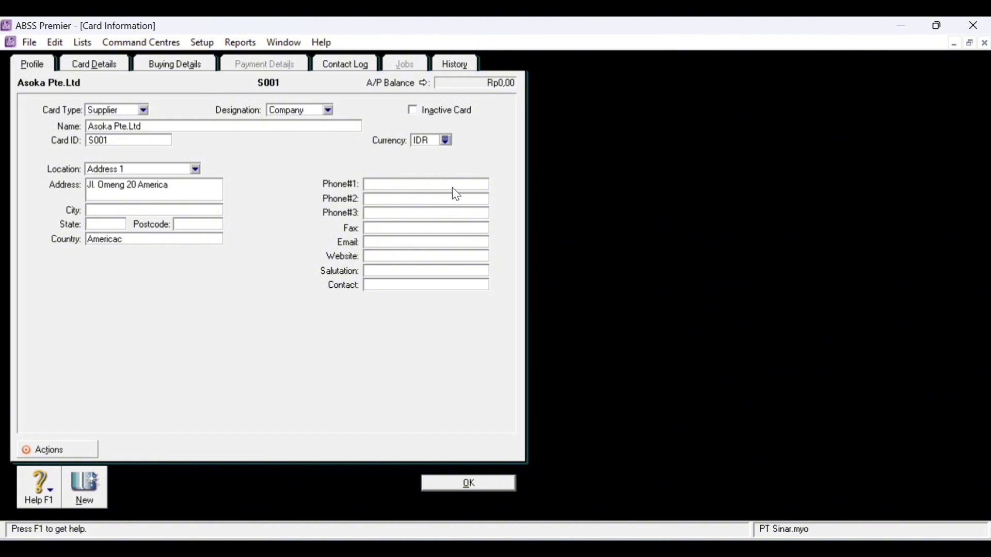
# - Set the supplier's currency to USD and enter its phone number
pyautogui.click(447, 139)
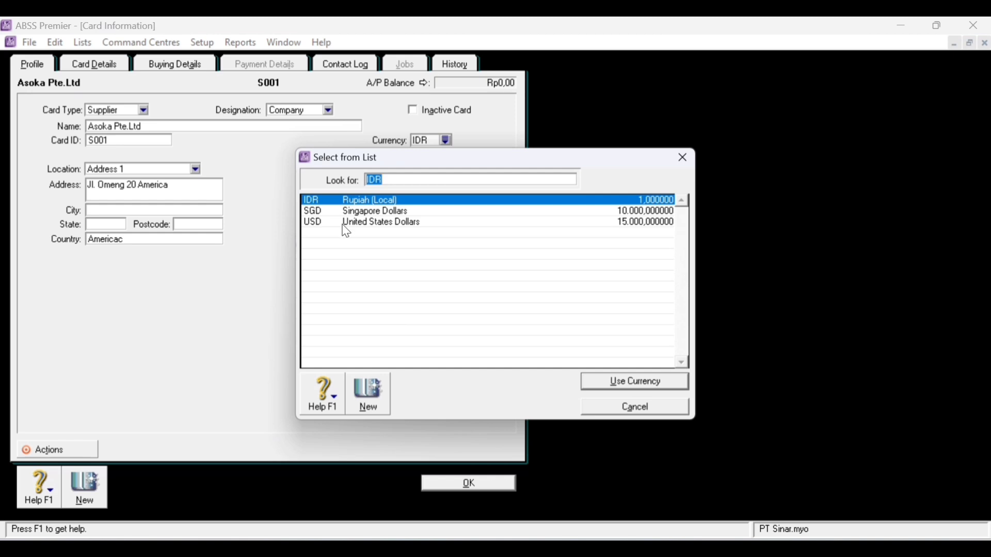
pyautogui.doubleClick(349, 223)
pyautogui.click(397, 183)
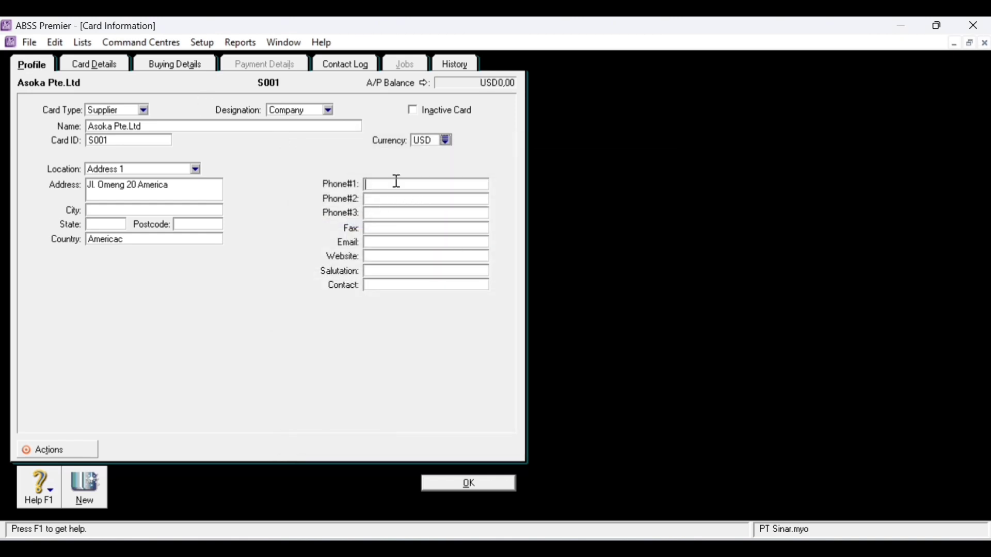
# - Set the buying details tax code to PPN and record the supplier card
pyautogui.click(190, 63)
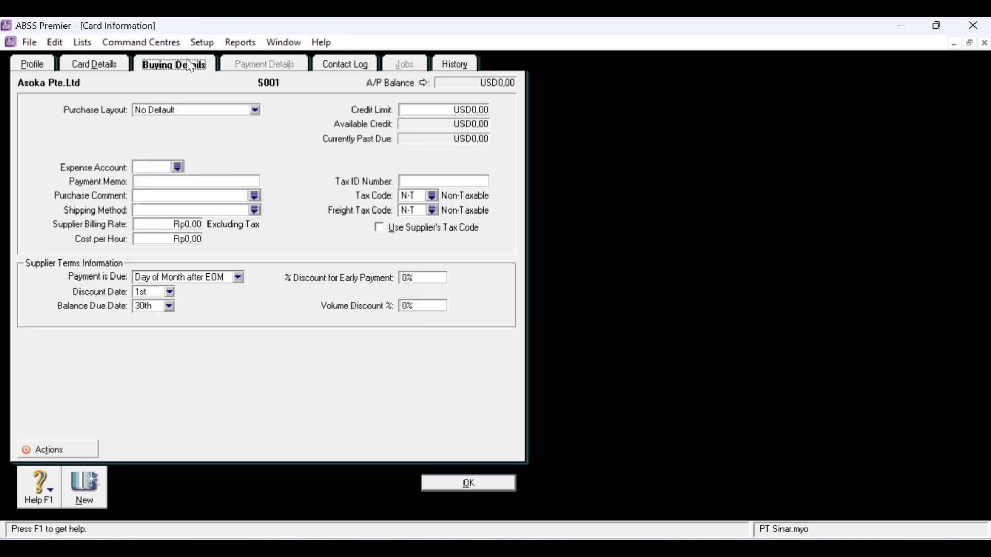
pyautogui.click(432, 196)
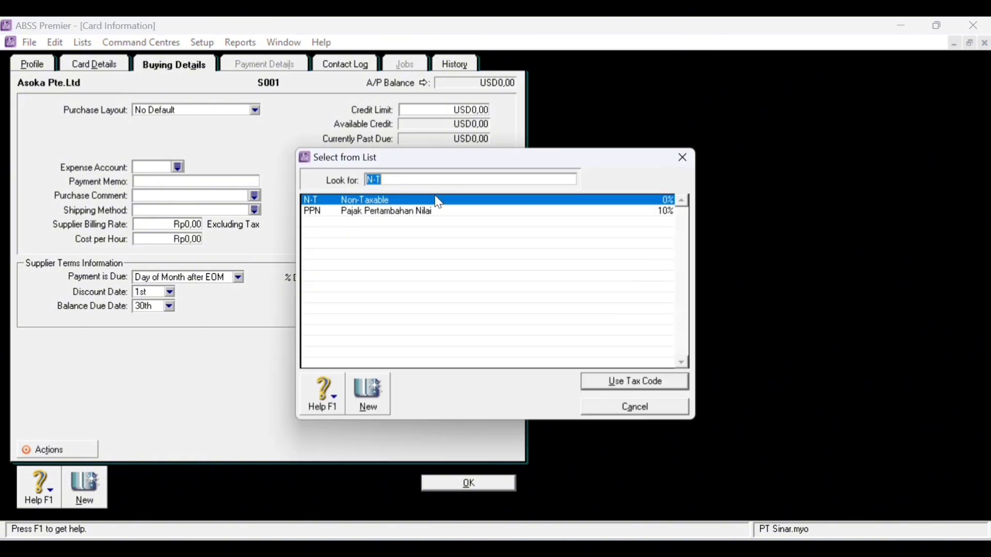
pyautogui.doubleClick(390, 214)
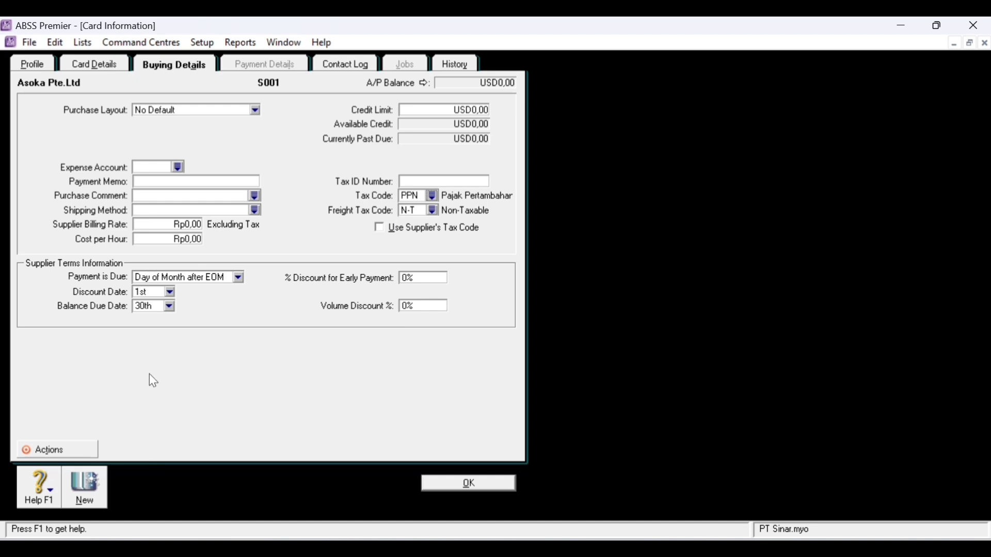
pyautogui.click(87, 487)
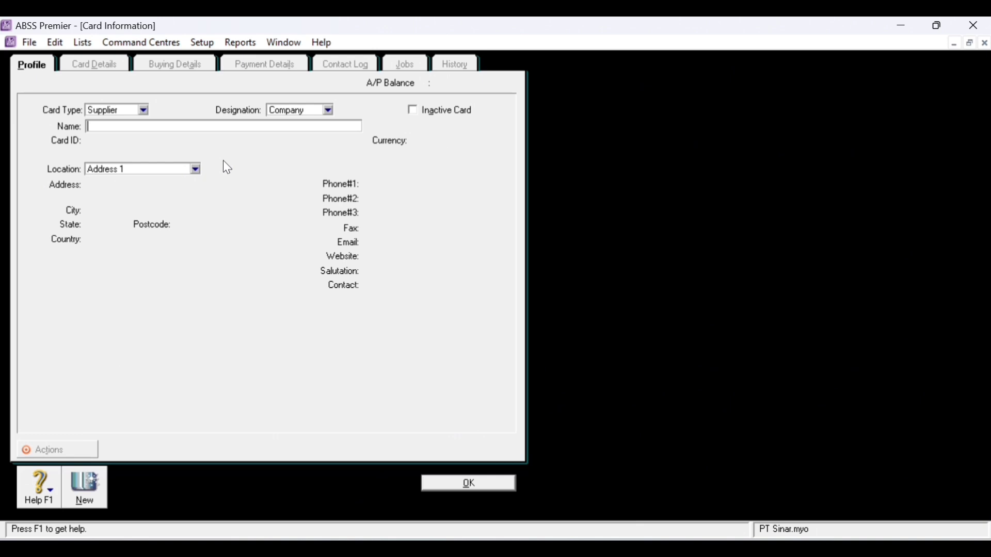
# - Enter supplier PT. Bharata with card ID S002, its street address, country Indonesia and phone number
pyautogui.write('PT>')
pyautogui.press('BackSpace')
pyautogui.write('. Bharata')
pyautogui.press('Tab')
pyautogui.write('S002')
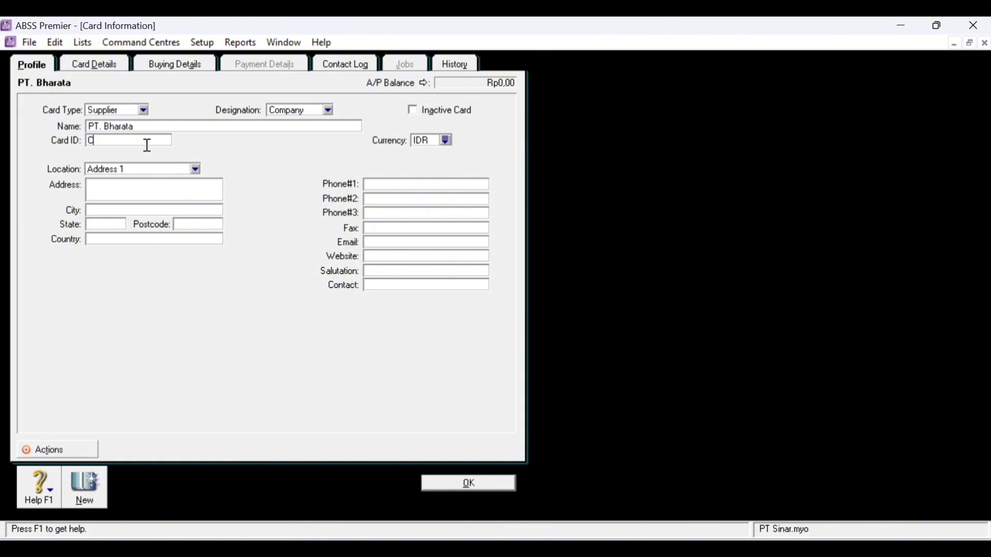
pyautogui.press('Tab')
pyautogui.click(147, 193)
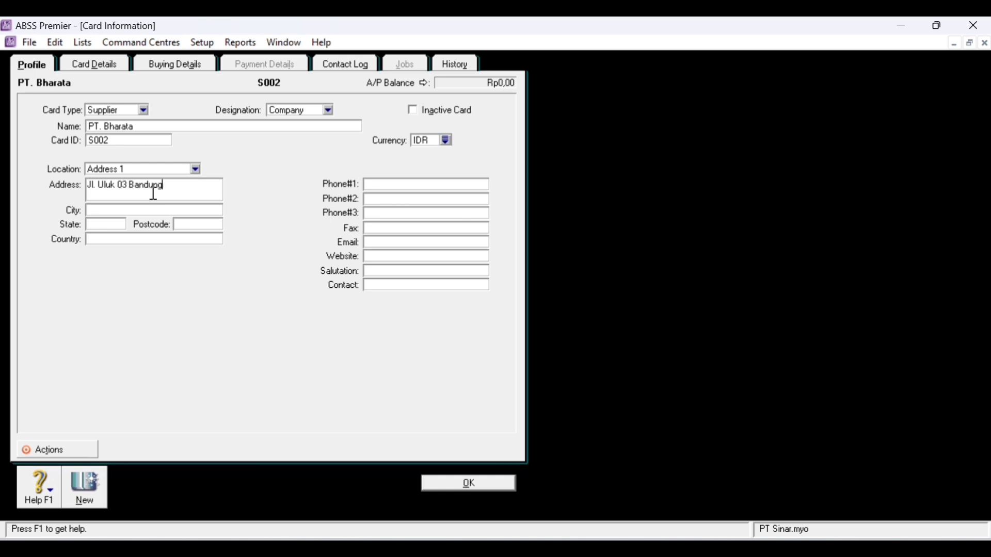
pyautogui.click(141, 240)
pyautogui.write('Indonesia')
pyautogui.click(449, 187)
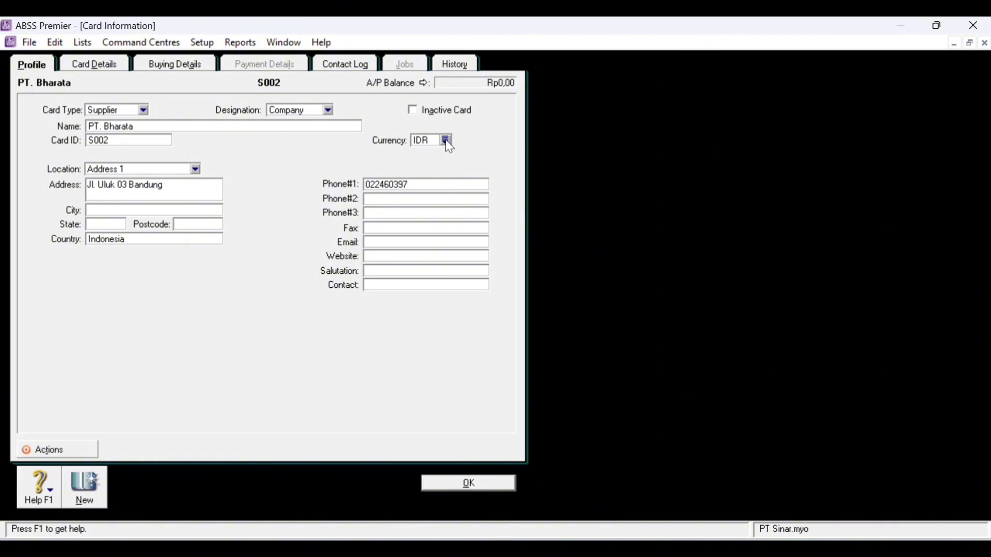
# - Set the buying details tax code to PPN and record the PT. Bharata card
pyautogui.click(220, 64)
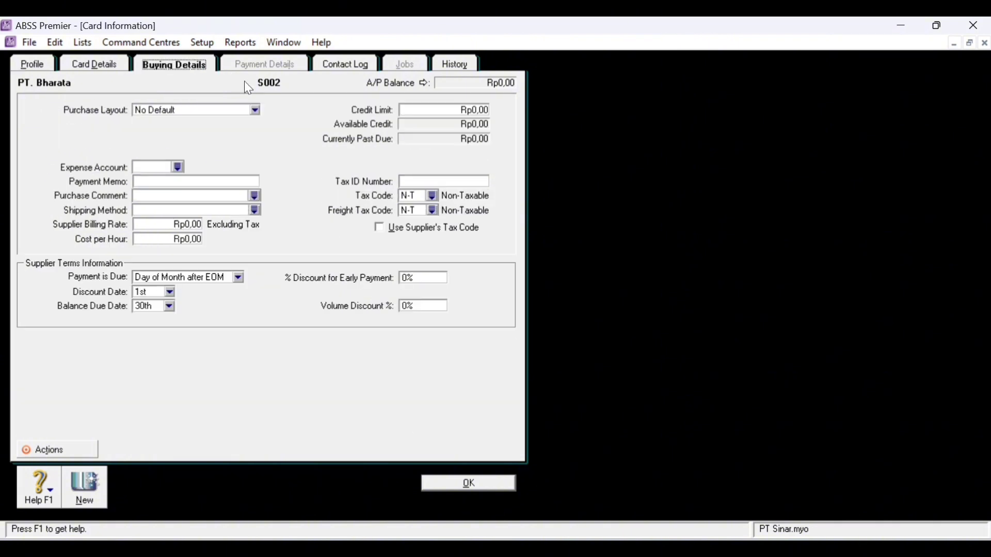
pyautogui.click(434, 196)
pyautogui.doubleClick(401, 213)
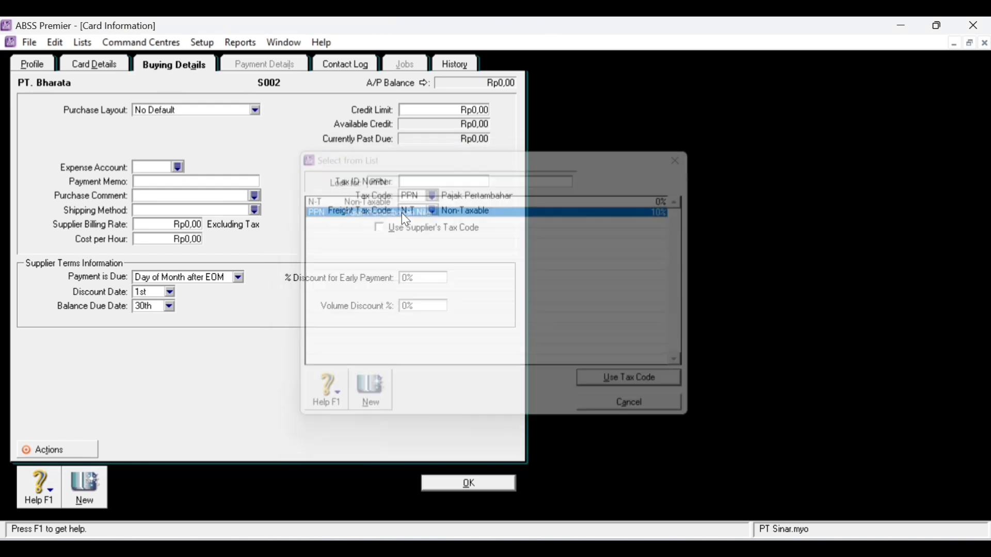
pyautogui.click(84, 488)
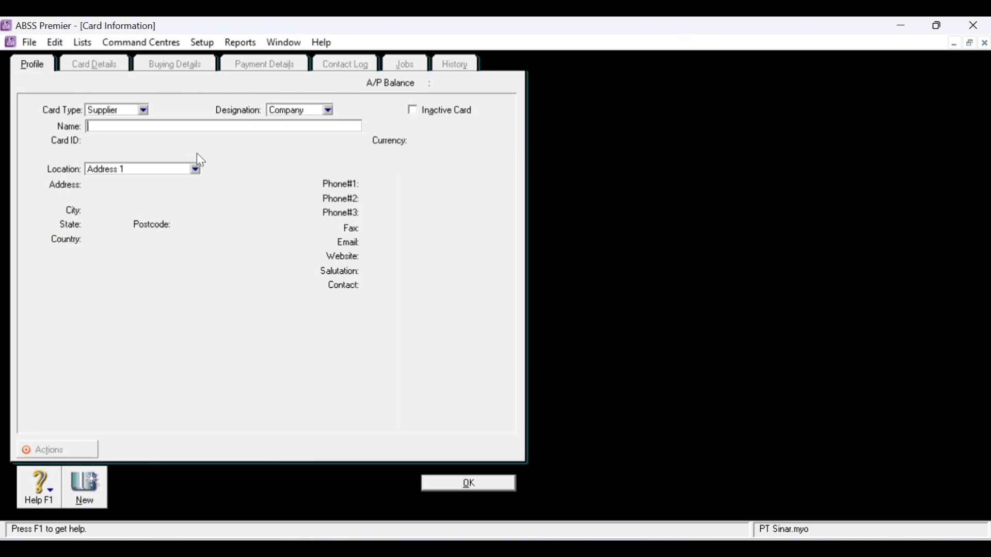
# - Enter supplier Merlion Pte.Ltd with card ID S003, its street address, country Singapore and phone number
pyautogui.write('Merlion Pte.Ltd')
pyautogui.press('Tab')
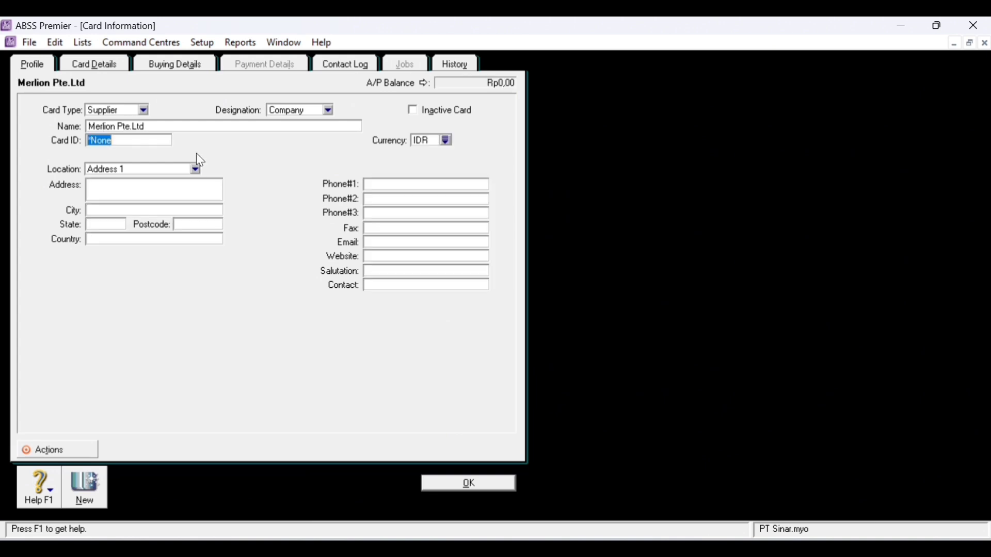
pyautogui.write('S003')
pyautogui.press('Tab')
pyautogui.press('Tab')
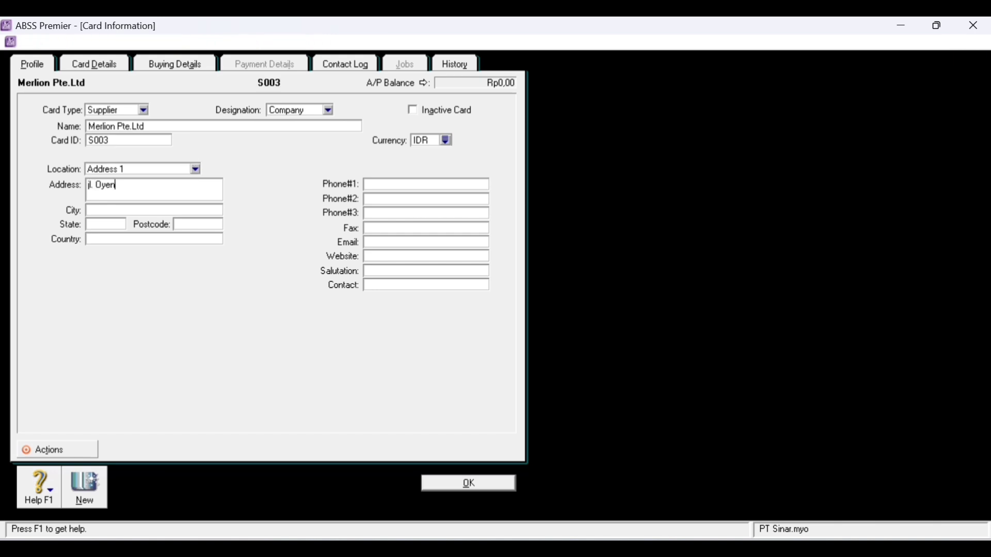
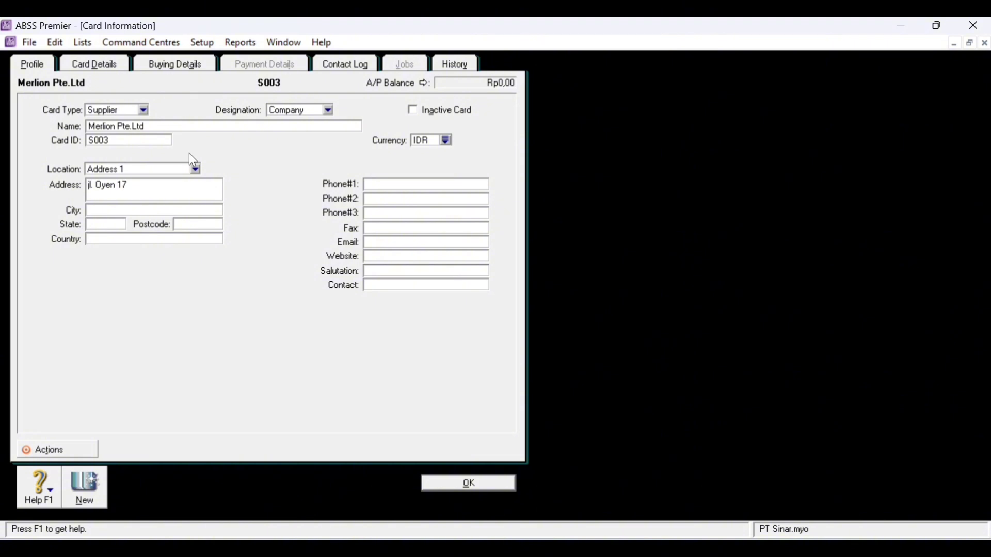
pyautogui.click(91, 186)
pyautogui.write('J')
pyautogui.click(96, 240)
pyautogui.write('S')
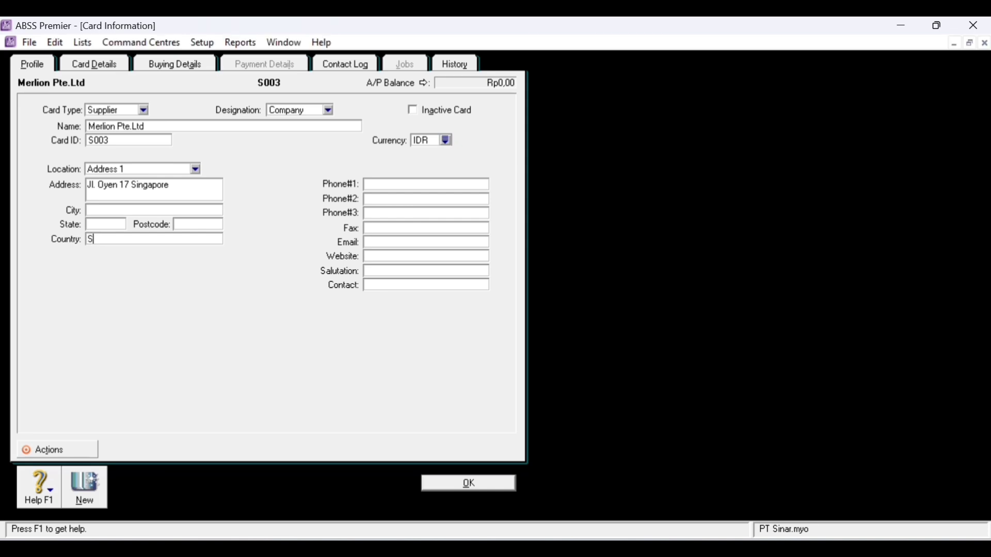
pyautogui.write('ingapore')
pyautogui.click(434, 186)
# - Set Merlion's currency to SGD and tax code to PPN, then record the card
pyautogui.click(447, 141)
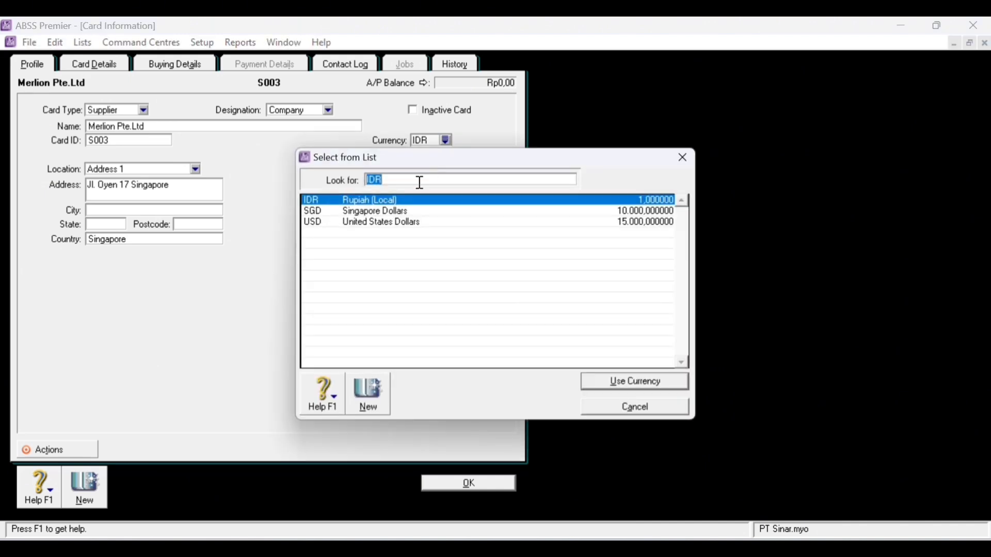
pyautogui.doubleClick(356, 211)
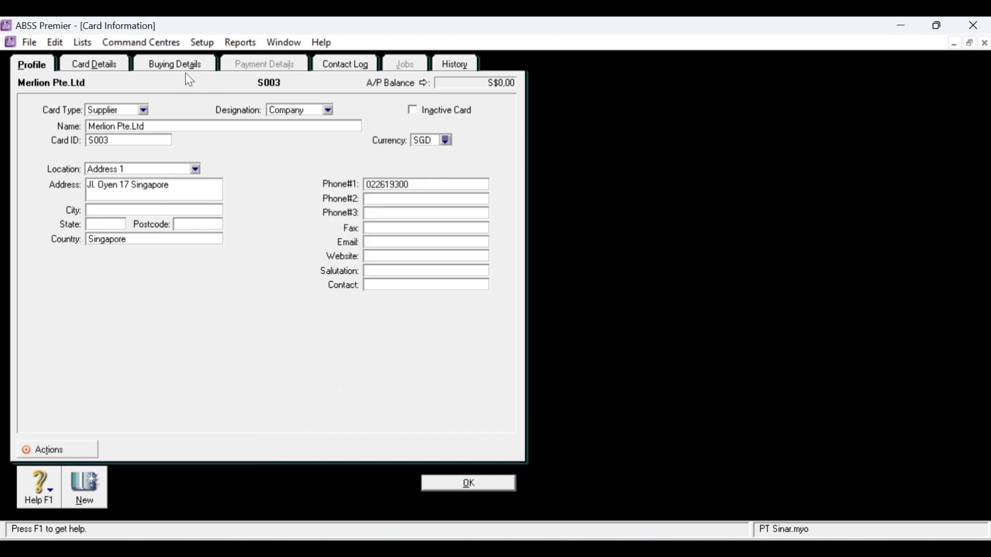
pyautogui.click(184, 73)
pyautogui.click(431, 198)
pyautogui.click(385, 214)
pyautogui.doubleClick(382, 217)
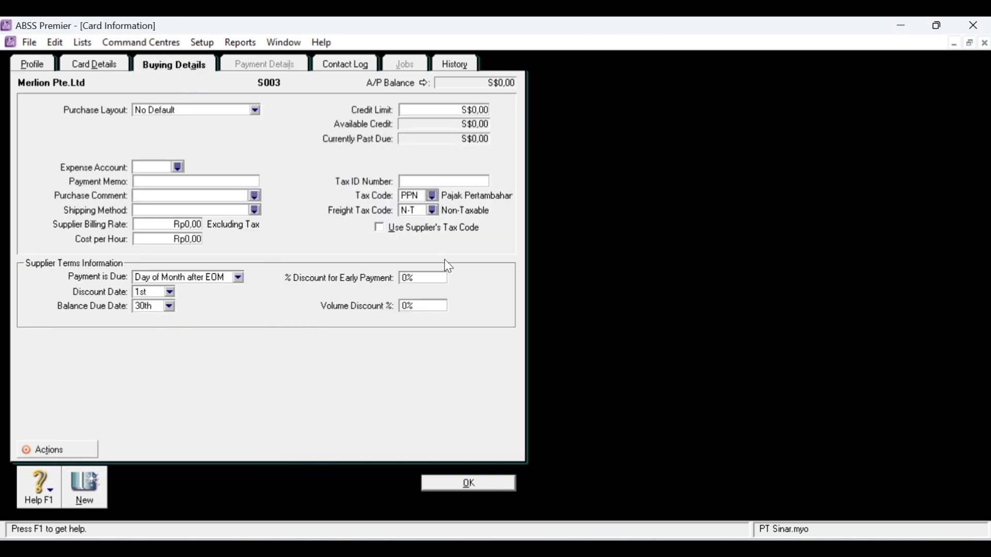
pyautogui.click(81, 492)
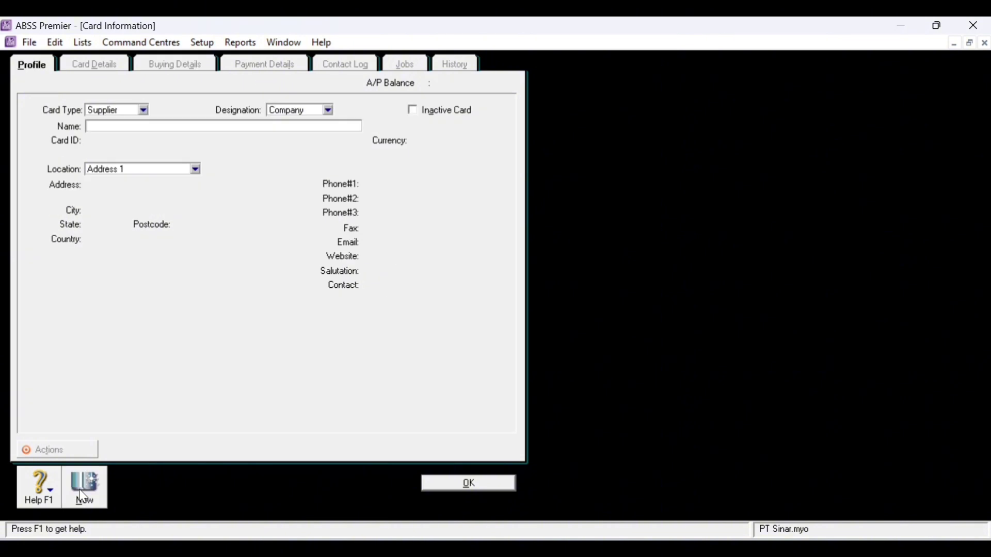
# - Make the new card an Employee card, enter the employee's last name and card ID EMP1
pyautogui.click(146, 111)
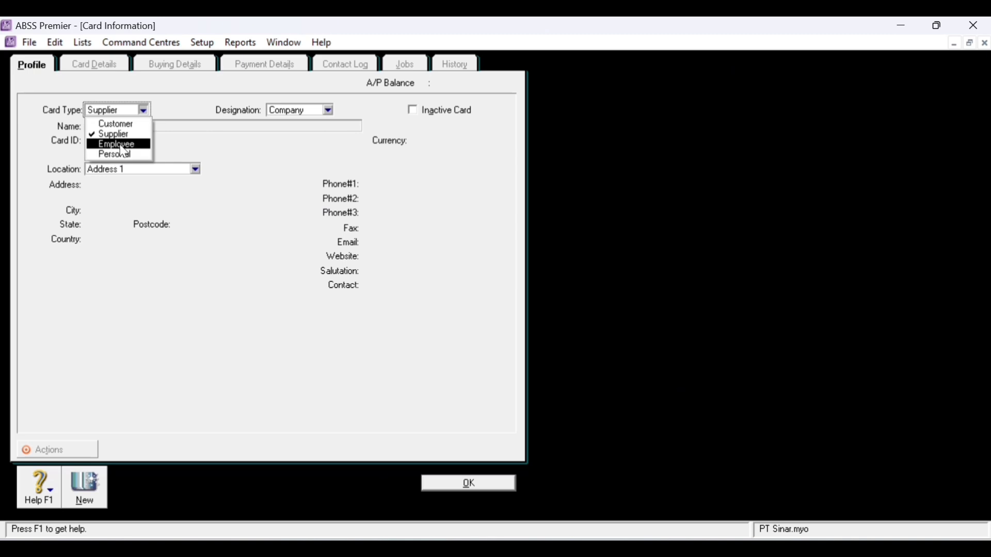
pyautogui.click(121, 146)
pyautogui.click(152, 127)
pyautogui.write('Alina')
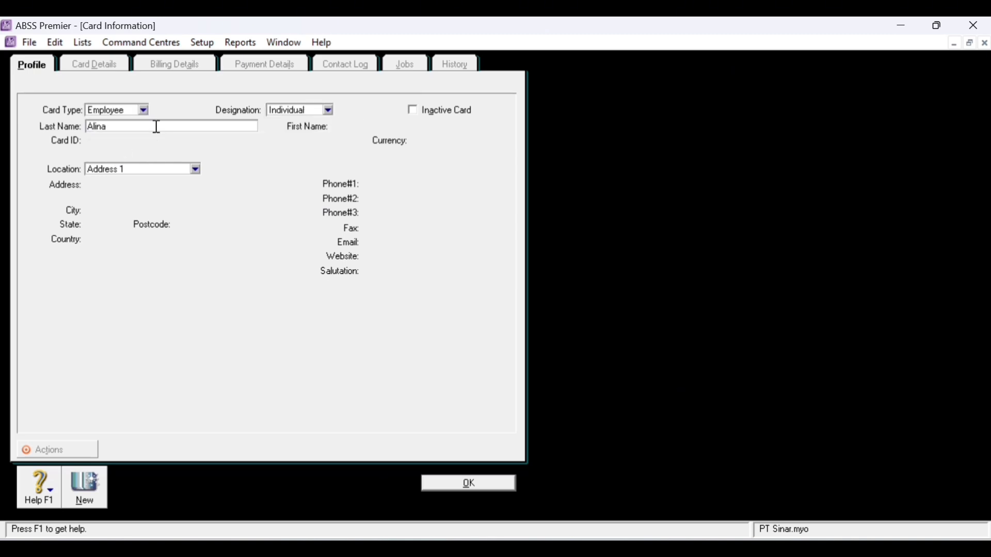
pyautogui.write('do')
pyautogui.press('Tab')
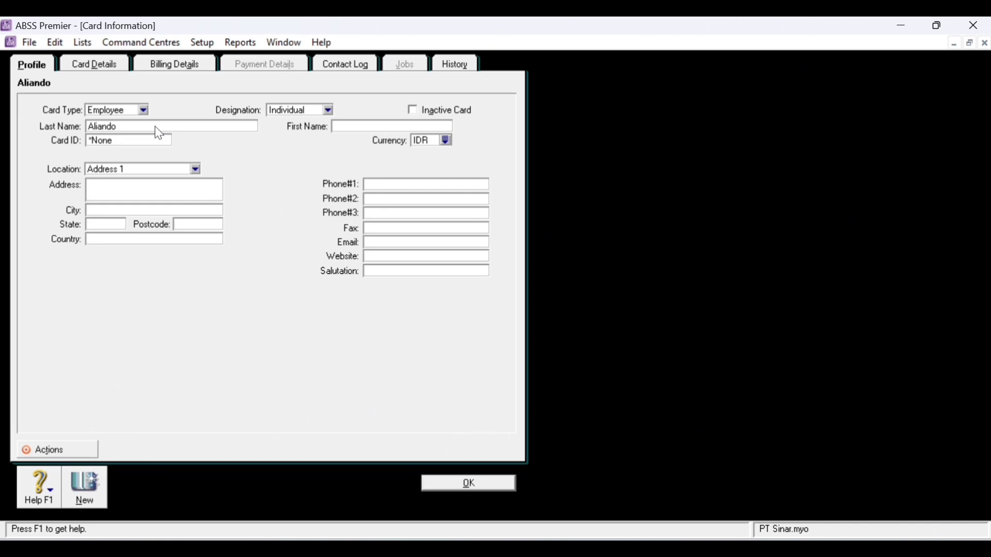
pyautogui.click(120, 144)
pyautogui.write('EMP1')
pyautogui.click(126, 189)
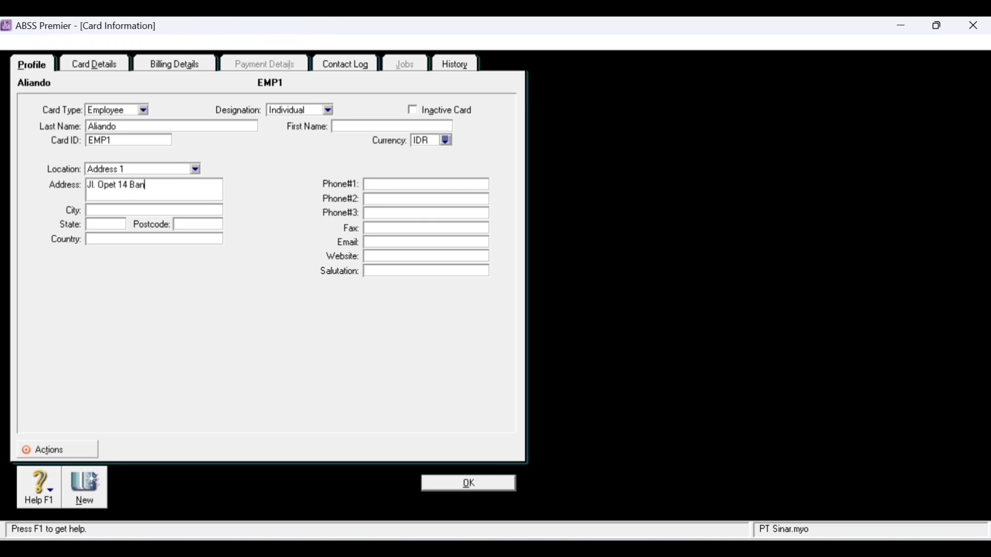
# - Enter the employee's street address, country Indonesia and phone number, then record the card
pyautogui.press('Tab')
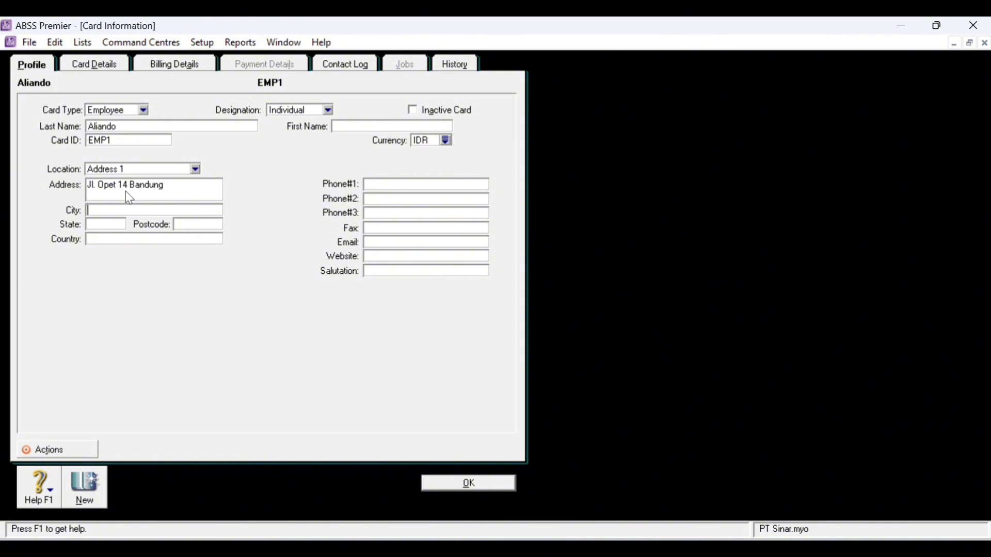
pyautogui.click(126, 239)
pyautogui.write('Indonesia')
pyautogui.click(462, 184)
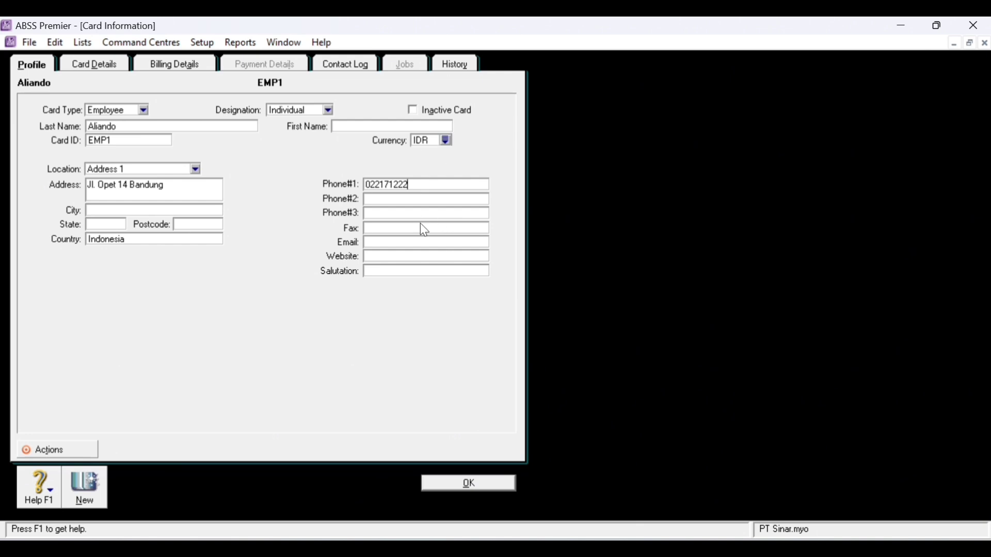
pyautogui.click(79, 502)
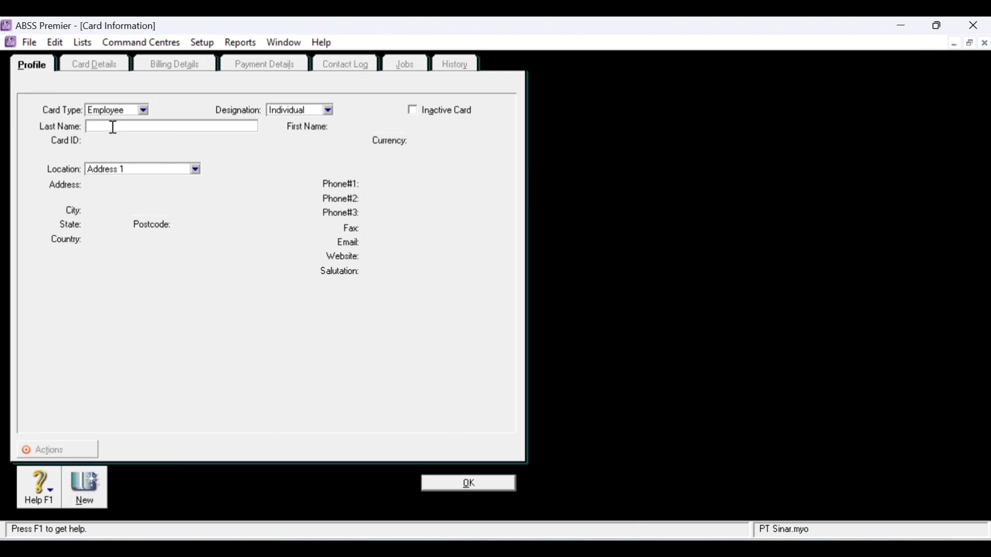
# - Enter the second employee's last name and card ID EMP2
pyautogui.write('Syarif')
pyautogui.press('Tab')
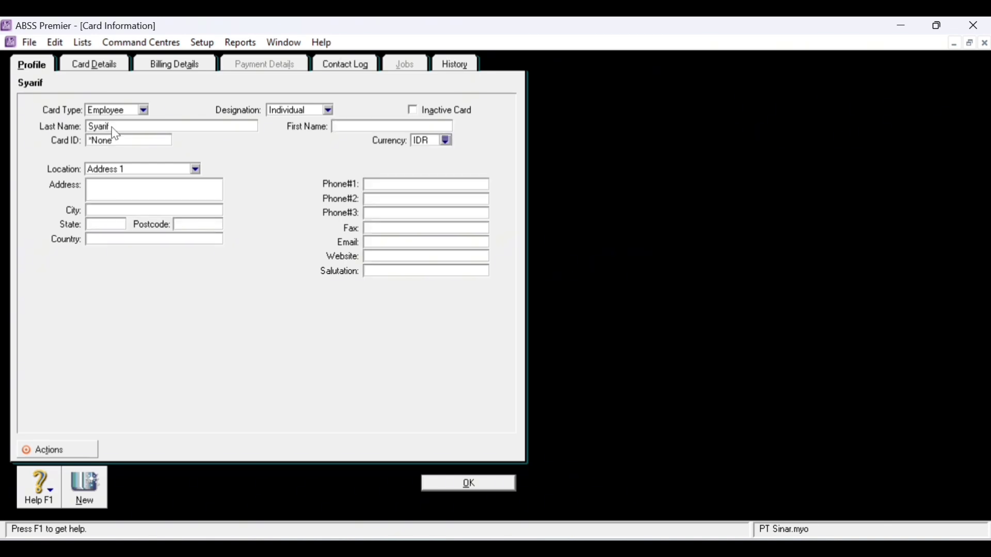
pyautogui.click(103, 143)
pyautogui.write('Em')
pyautogui.press('BackSpace')
pyautogui.write('MP2')
pyautogui.press('Tab')
pyautogui.press('Tab')
# - Add EMP2's street address, country Indonesia and phone, save it, close the cards list, and show Accounts
pyautogui.click(120, 240)
pyautogui.write('Indonesia')
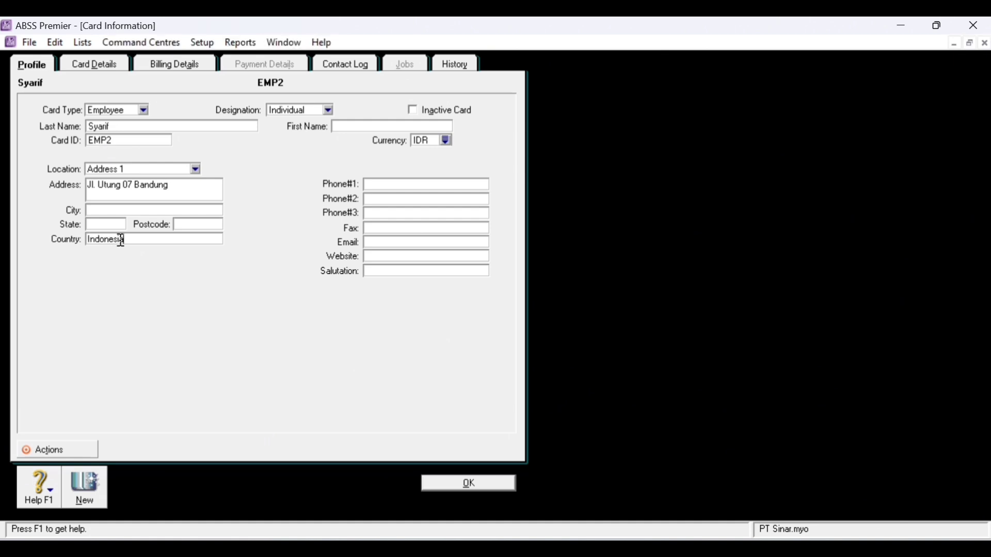
pyautogui.click(428, 184)
pyautogui.click(469, 485)
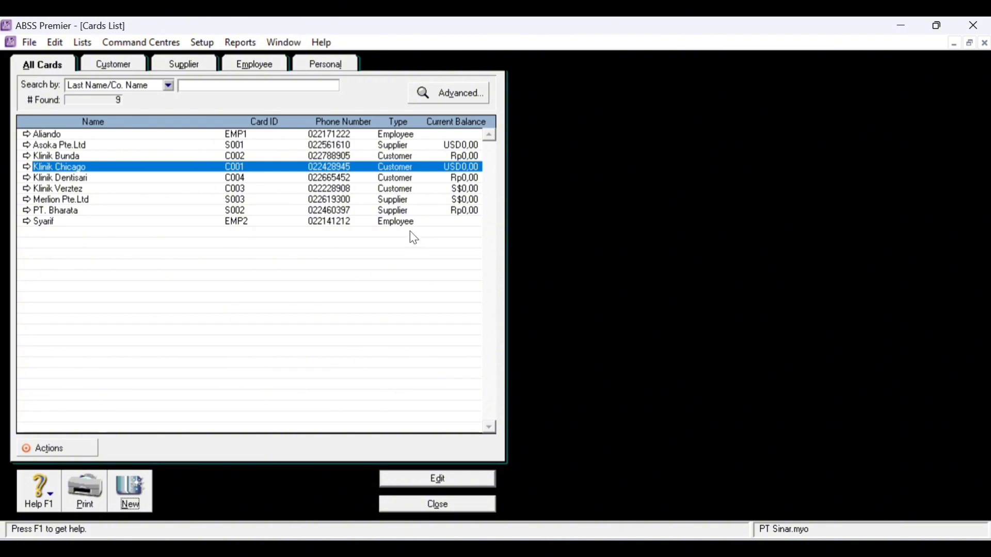
pyautogui.click(442, 502)
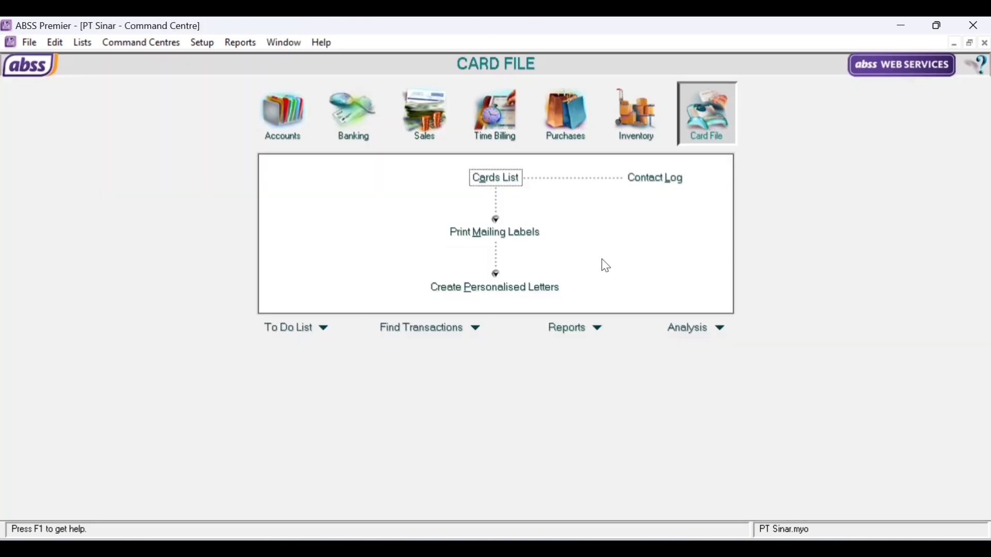
pyautogui.hotkey('ctrl', '1')
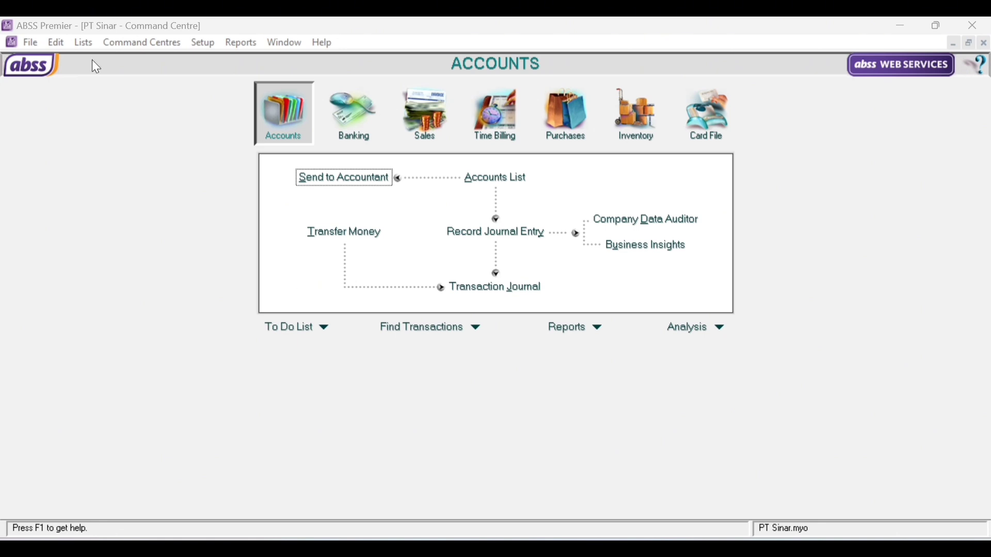
# - Create jobs J (Jasa) and P (Produk) from the Jobs List, then close the list
pyautogui.click(82, 43)
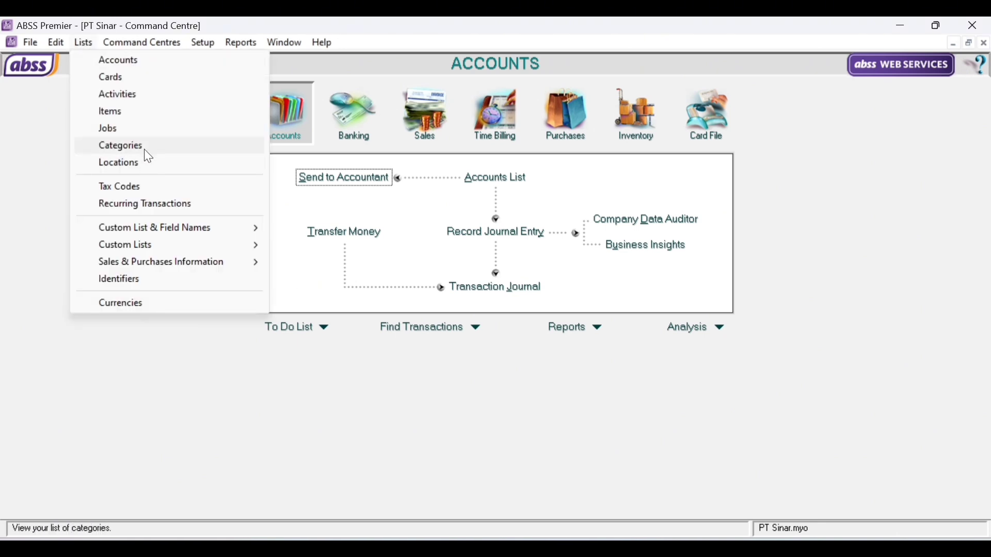
pyautogui.click(149, 135)
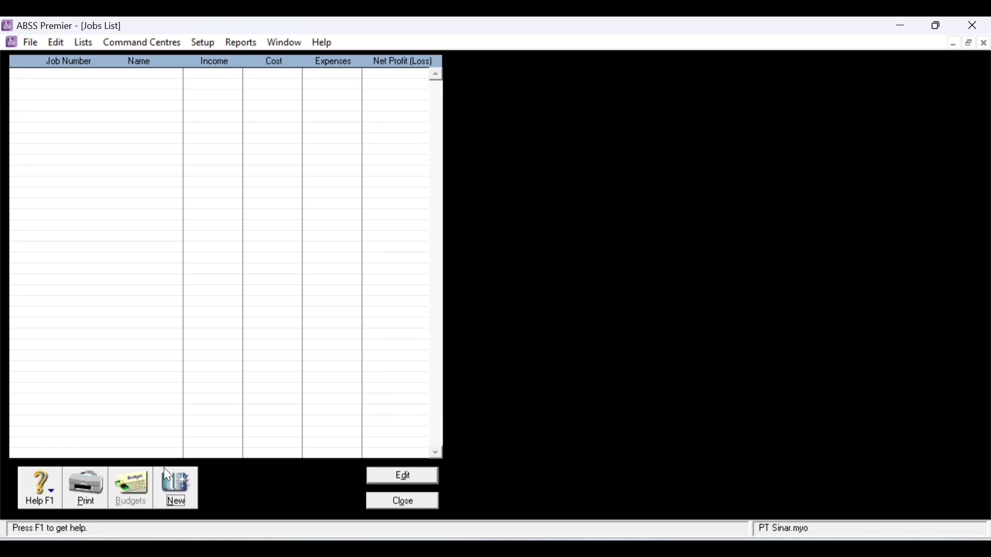
pyautogui.click(181, 497)
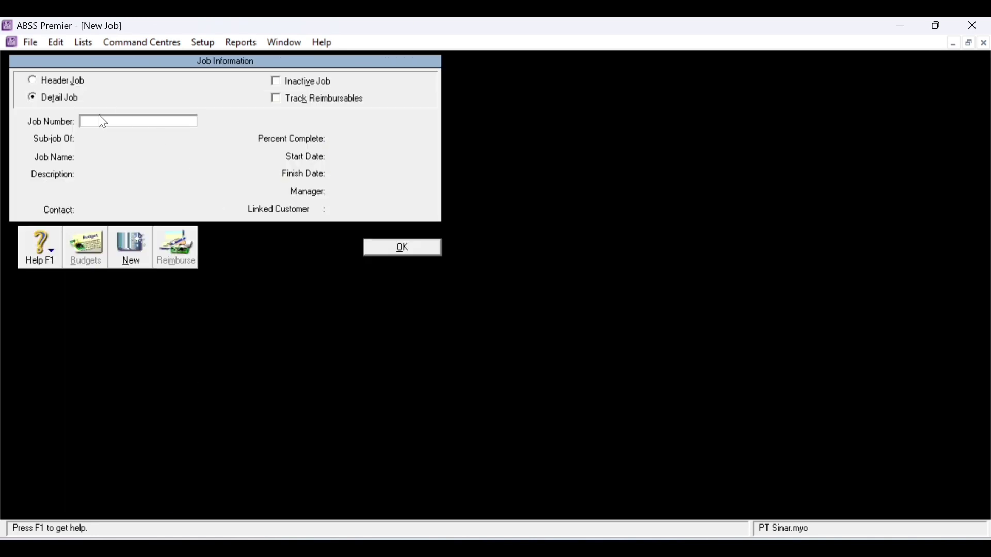
pyautogui.write('J')
pyautogui.click(118, 159)
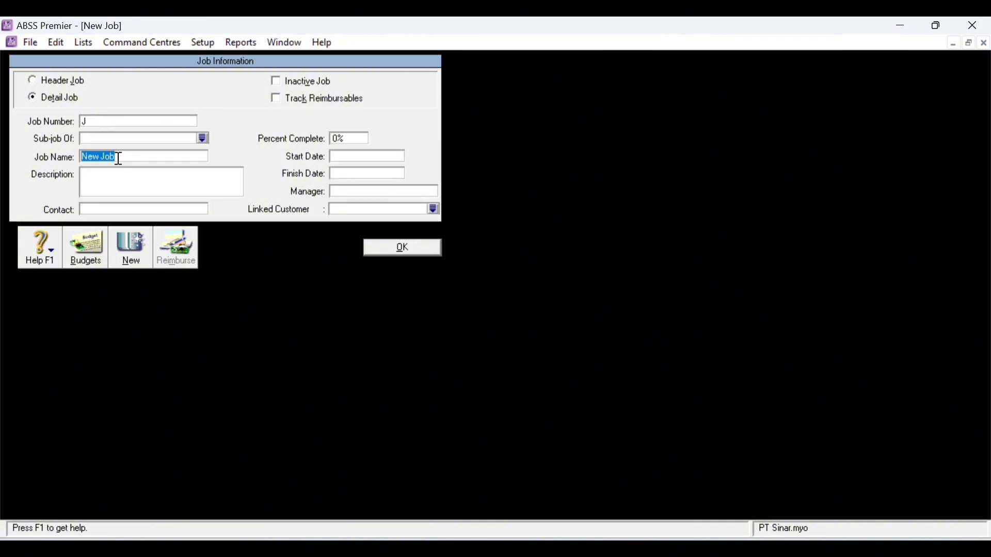
pyautogui.write('Jasa')
pyautogui.click(131, 247)
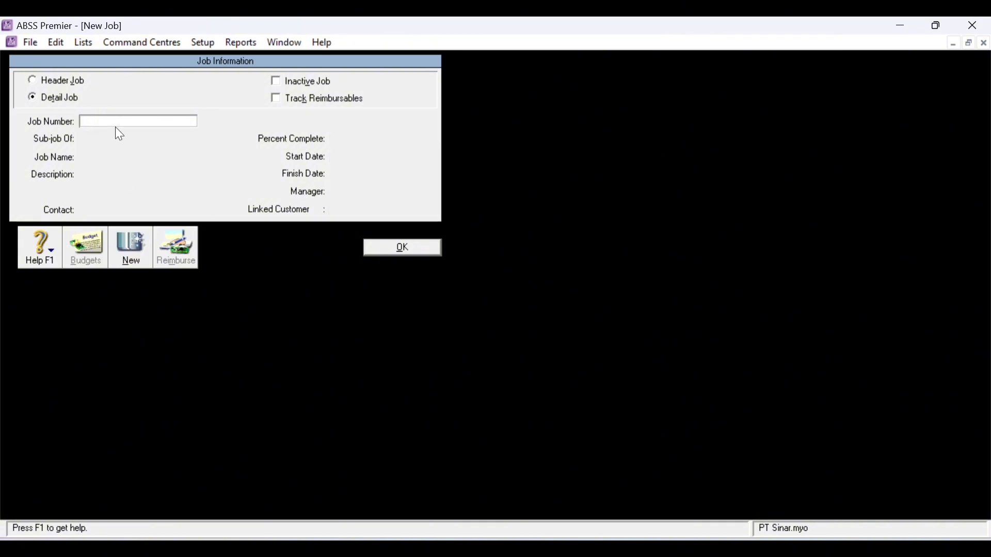
pyautogui.write('P')
pyautogui.click(118, 158)
pyautogui.write('Produk')
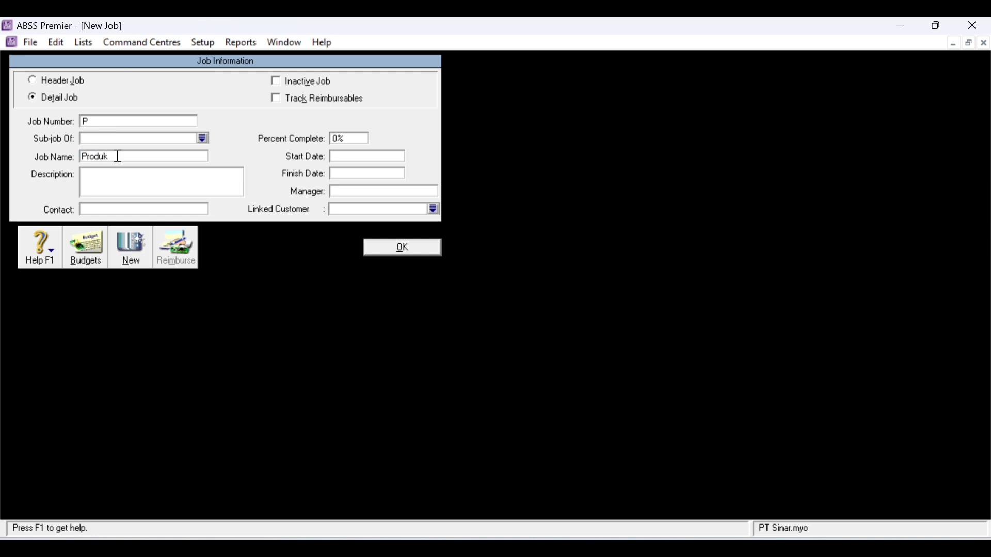
pyautogui.click(401, 249)
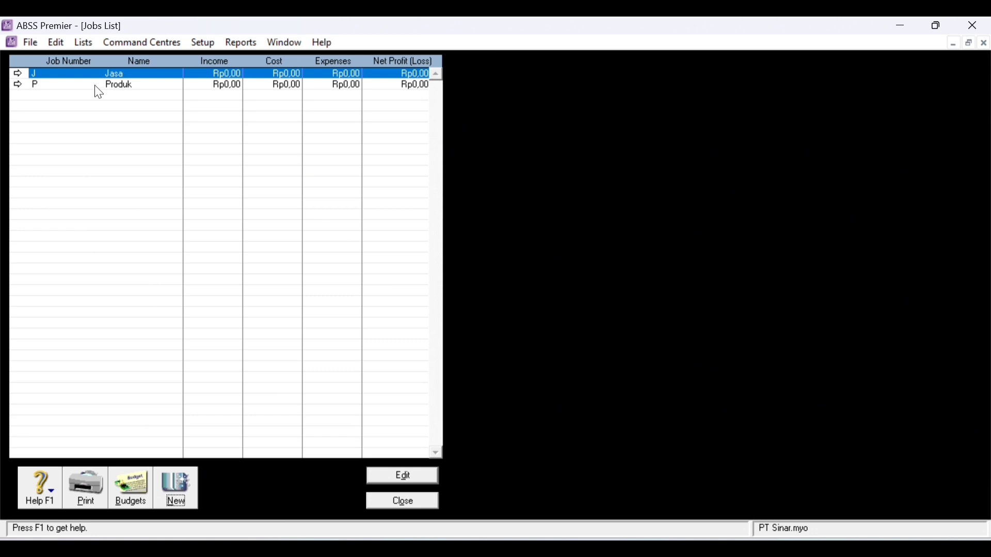
pyautogui.click(413, 502)
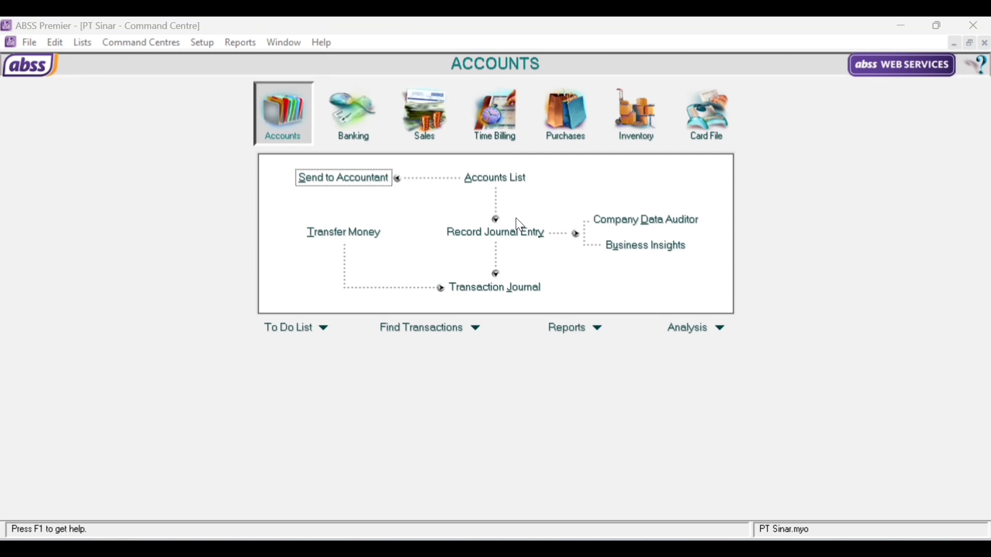
# - Name price levels A, B and C as IDR, USD and SGD in Custom List & Field Names
pyautogui.click(83, 43)
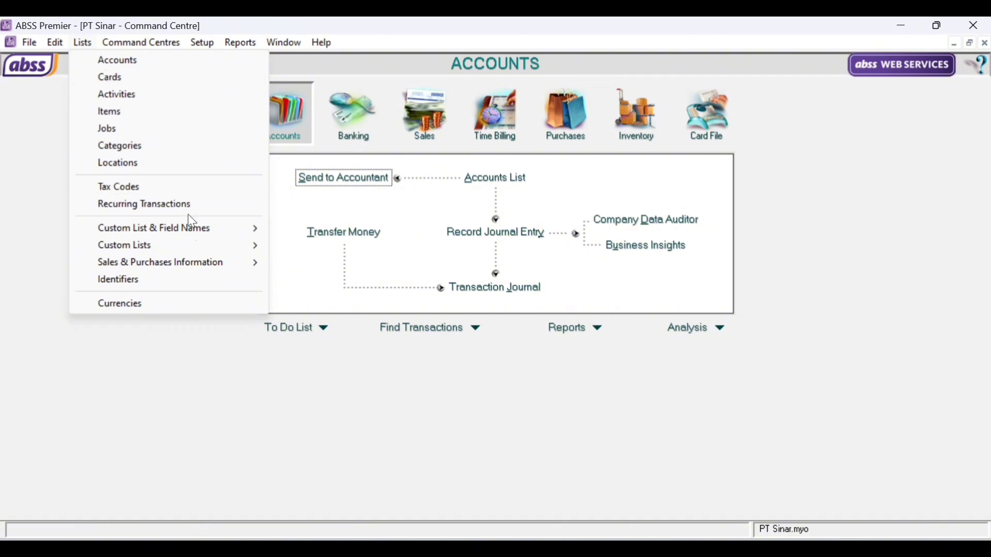
pyautogui.moveTo(207, 238)
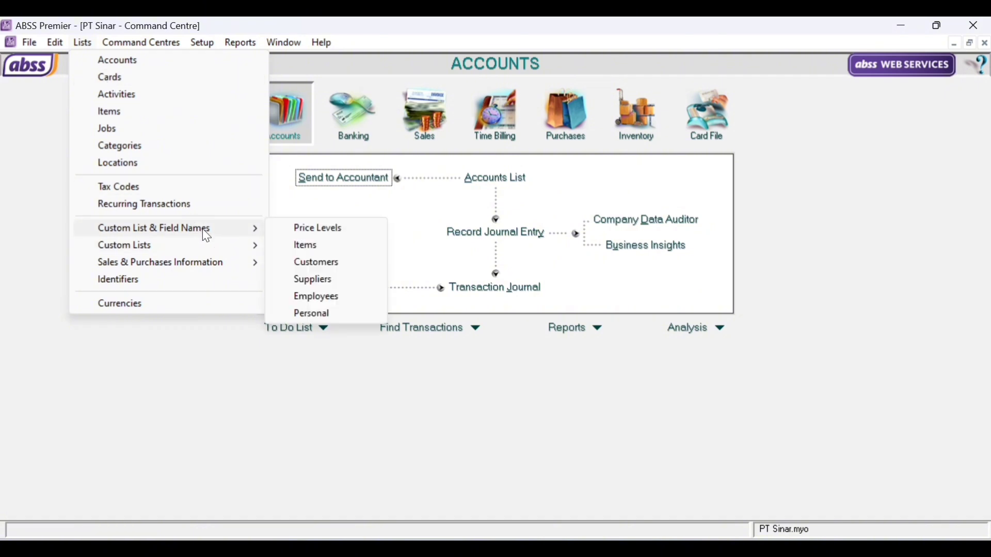
pyautogui.click(325, 233)
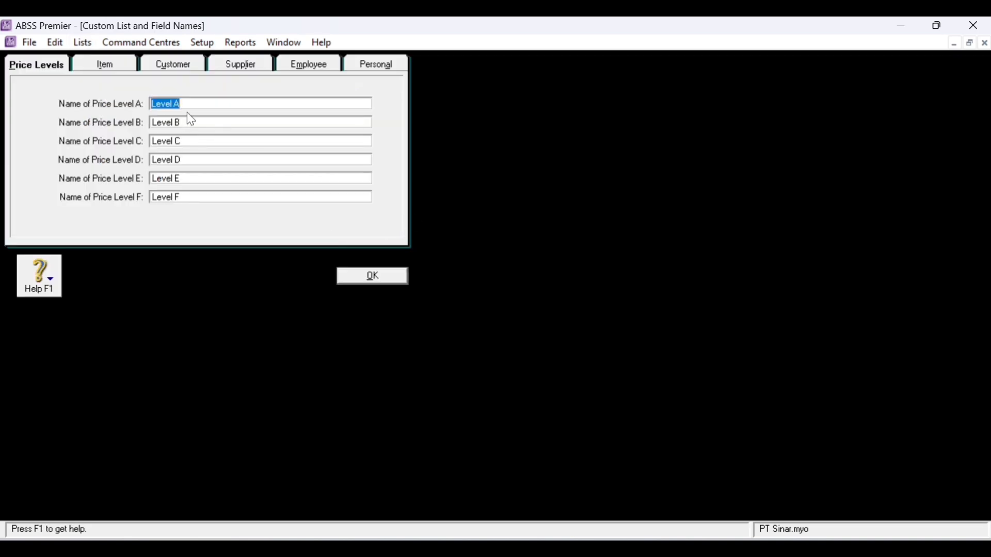
pyautogui.write('IDR')
pyautogui.press('Tab')
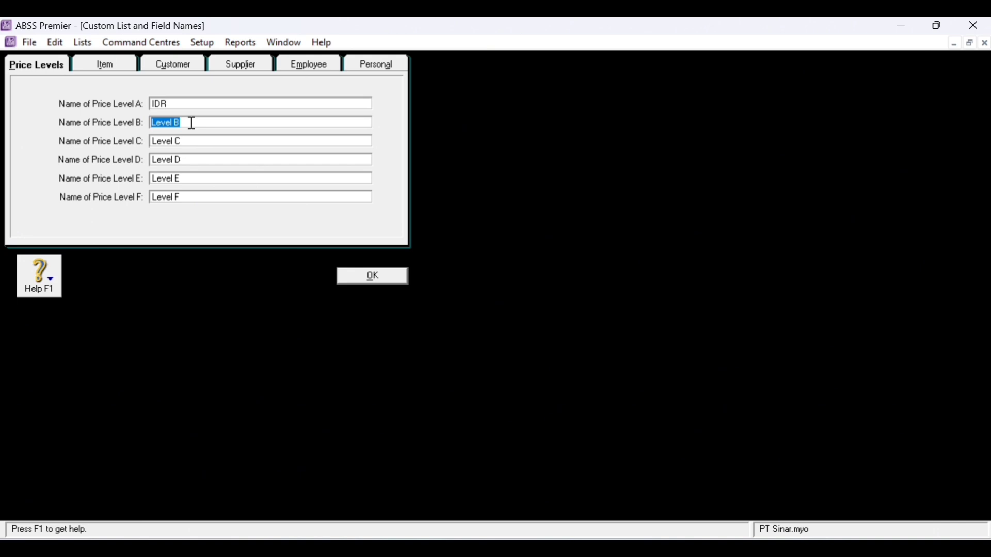
pyautogui.write('USD')
pyautogui.press('Tab')
pyautogui.write('SGD')
pyautogui.click(380, 283)
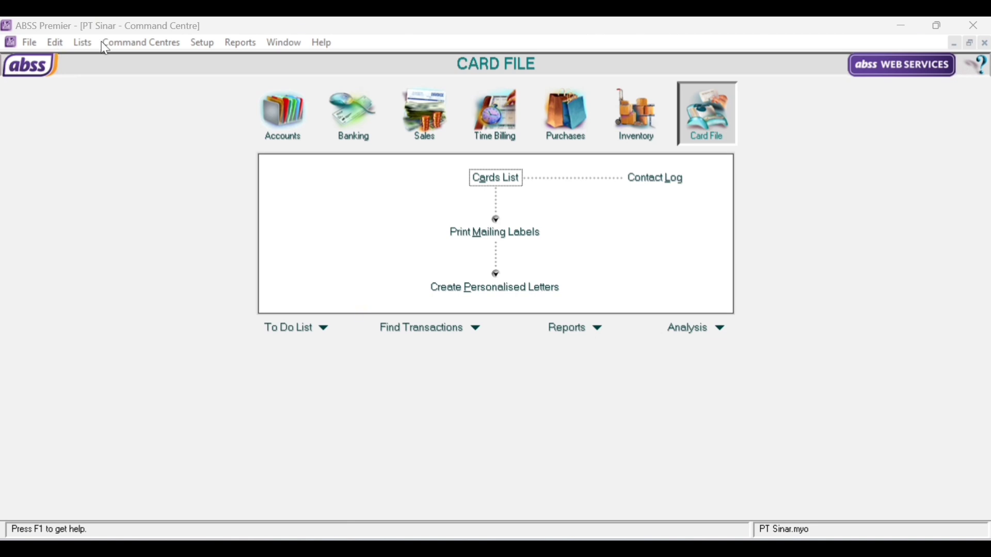
pyautogui.click(204, 45)
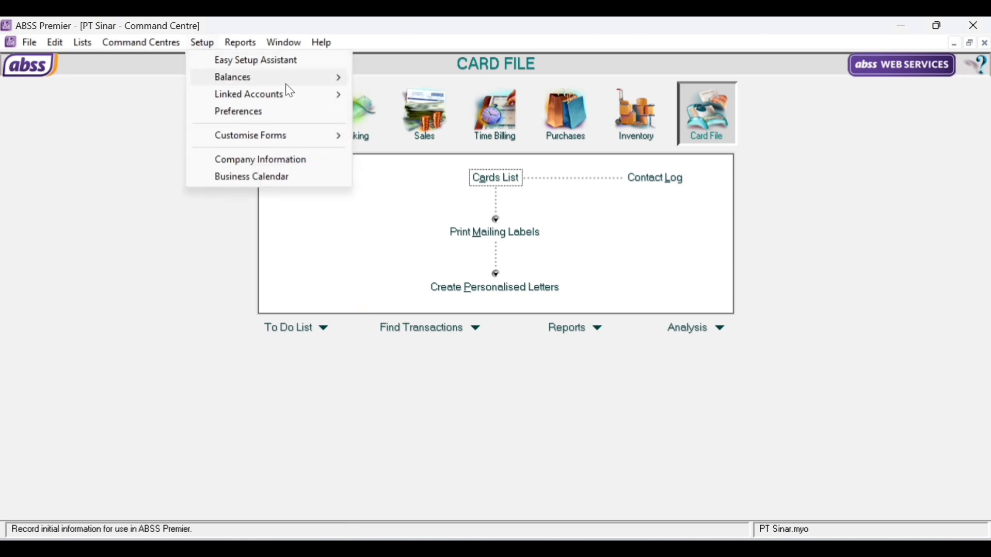
# - Enter opening balances of 4500000 for Kas Kecil IDR and 10 for Kas Kecil USD, calculating its exchange account
pyautogui.moveTo(287, 84)
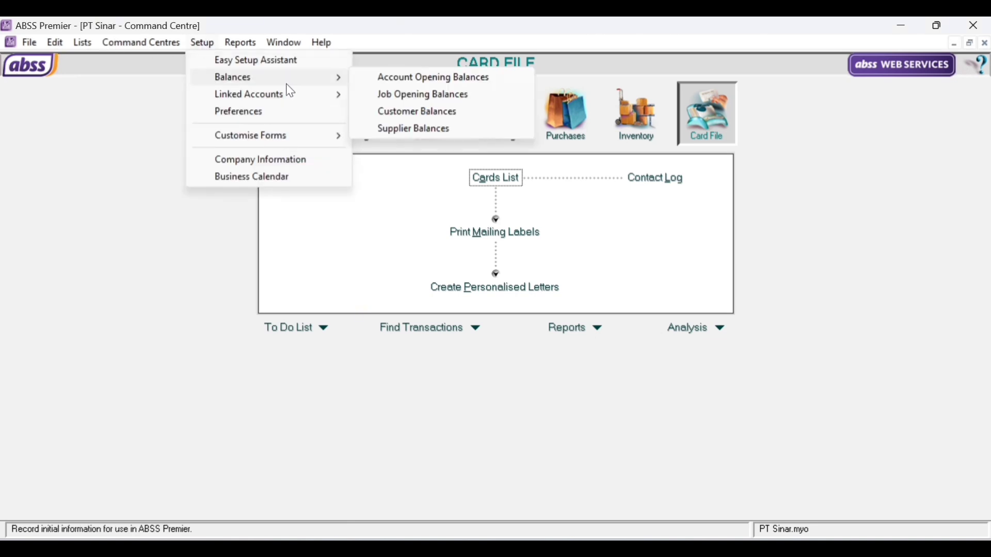
pyautogui.click(479, 79)
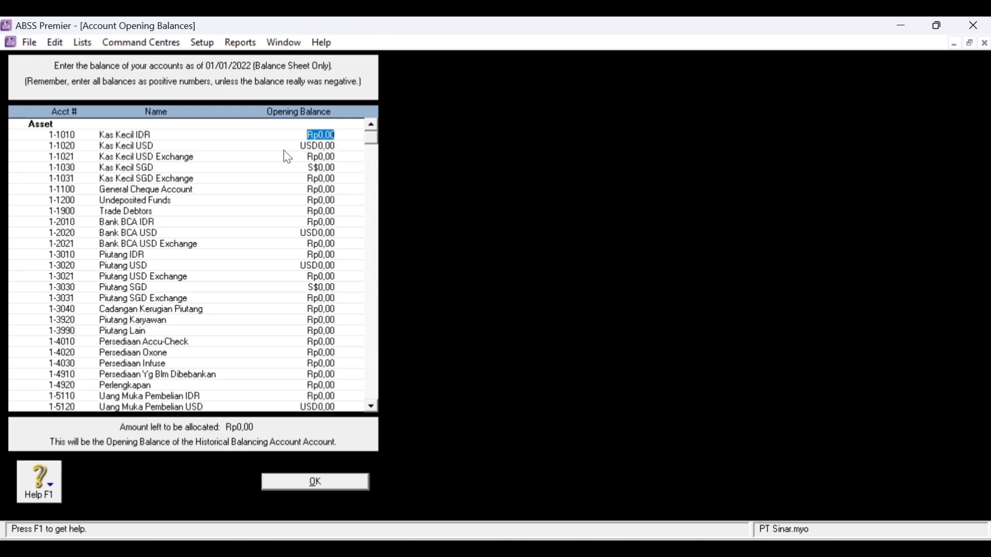
pyautogui.write('4500000')
pyautogui.press('Tab')
pyautogui.write('10')
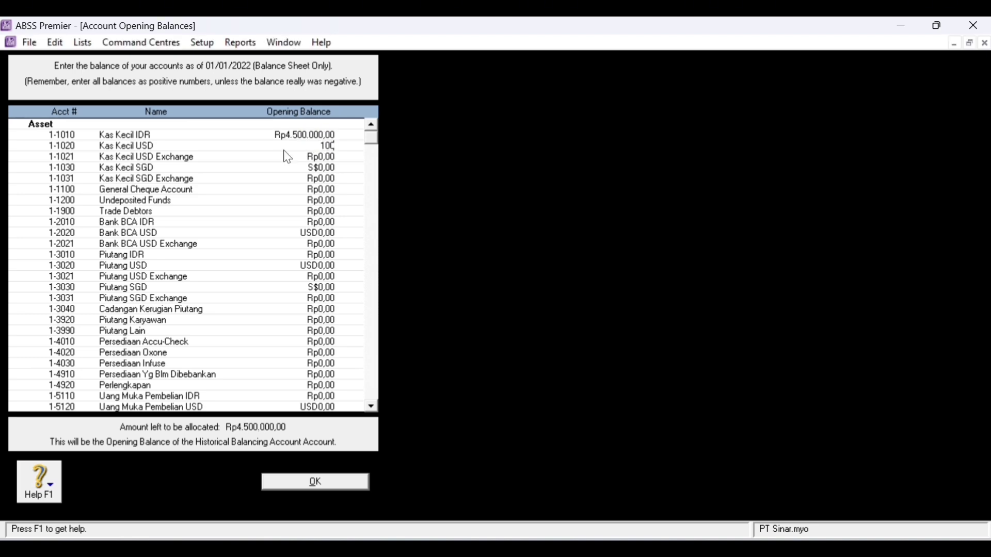
pyautogui.press('Tab')
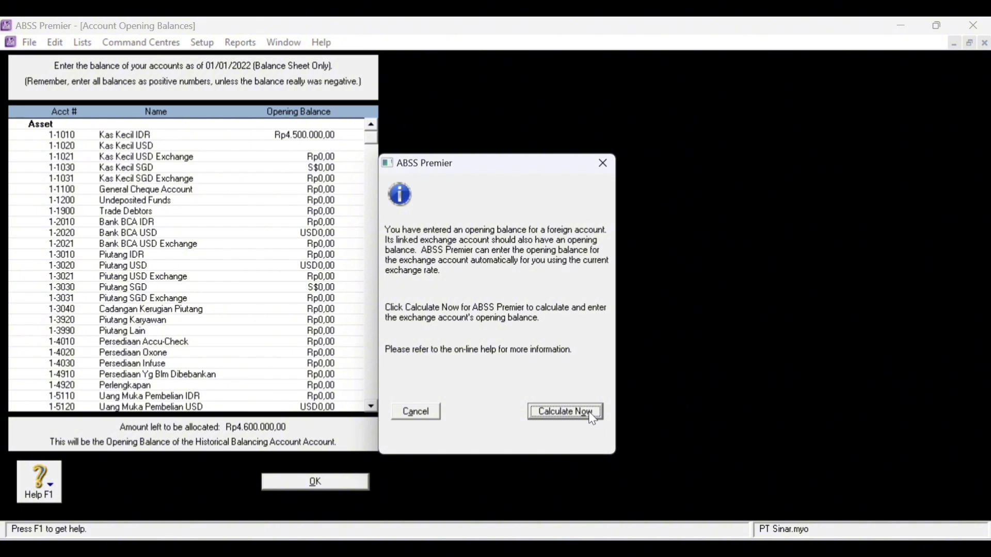
pyautogui.click(591, 415)
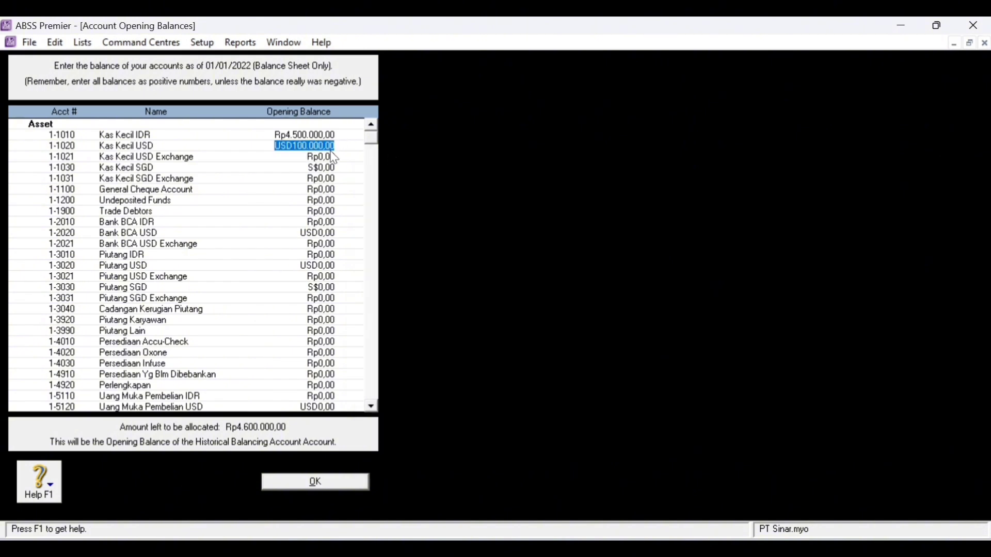
pyautogui.write('100')
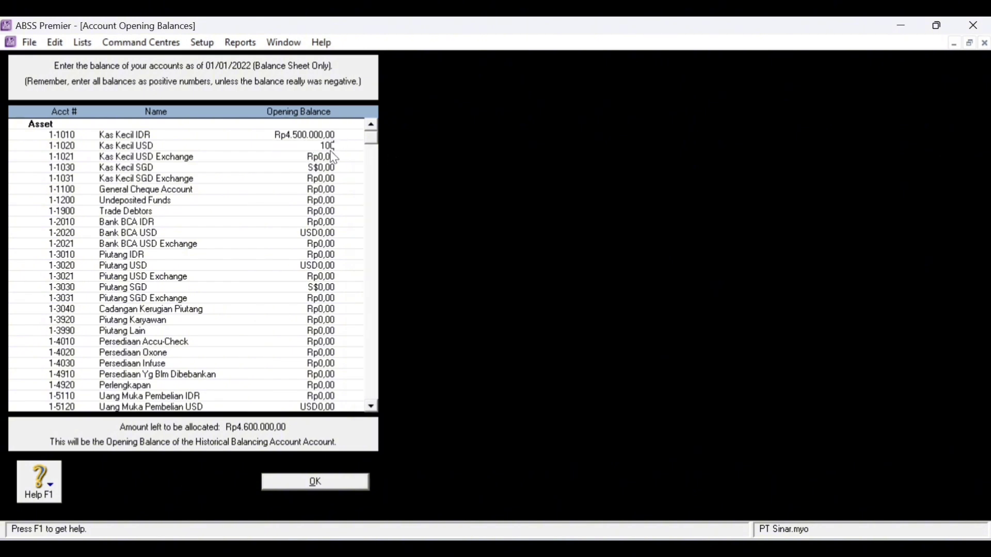
pyautogui.press('Tab')
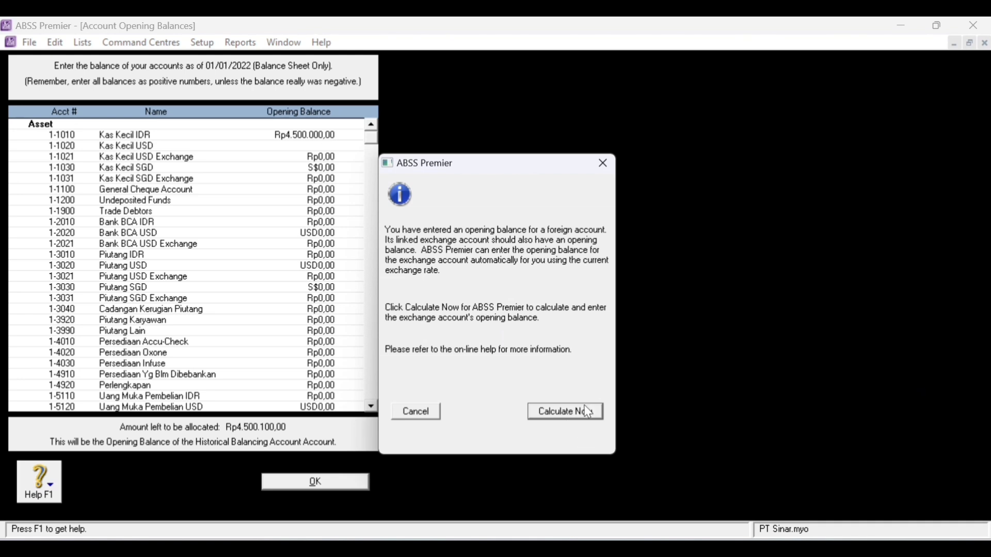
pyautogui.click(584, 408)
pyautogui.click(631, 401)
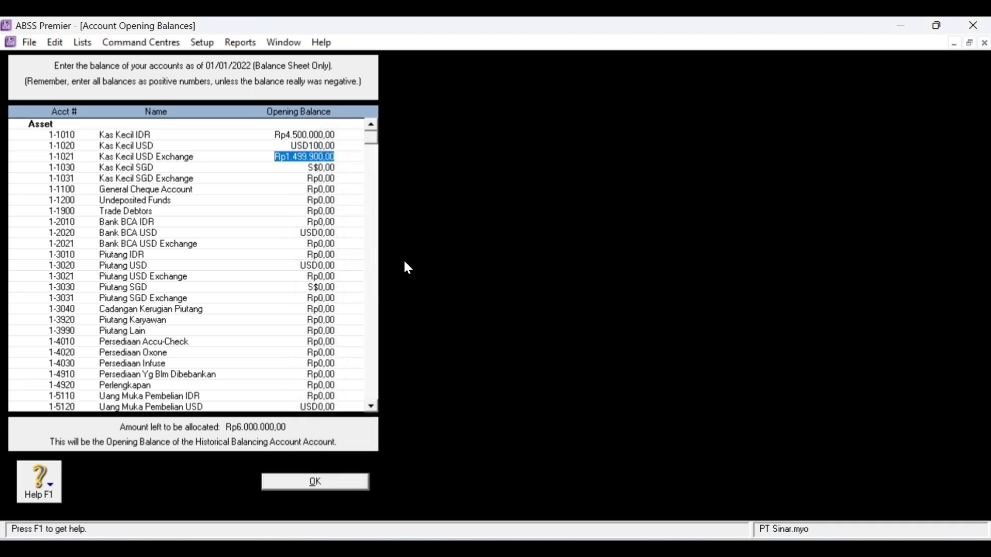
# - Enter 126120000 for Bank BCA IDR and 10 for Bank BCA USD, calculating its exchange account
pyautogui.click(345, 180)
pyautogui.click(311, 191)
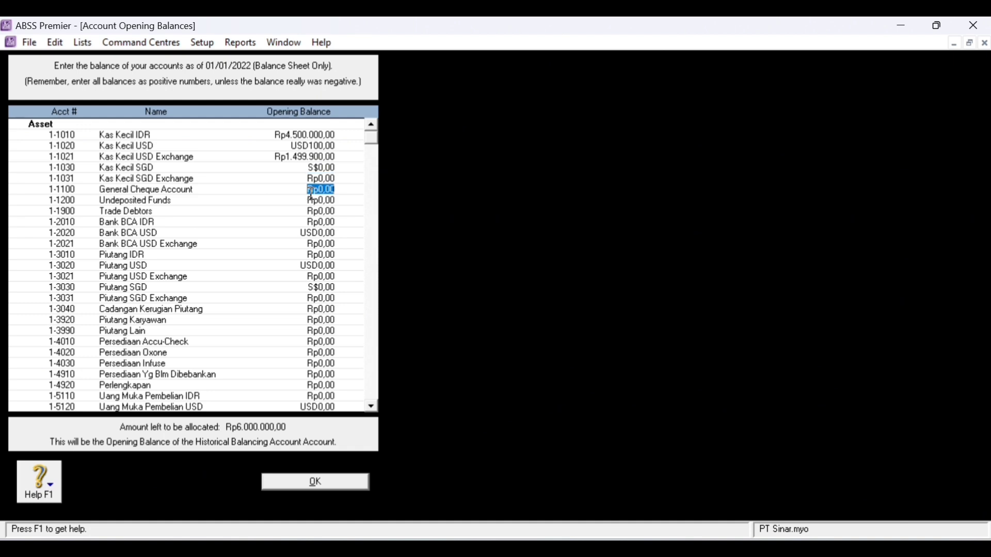
pyautogui.click(313, 211)
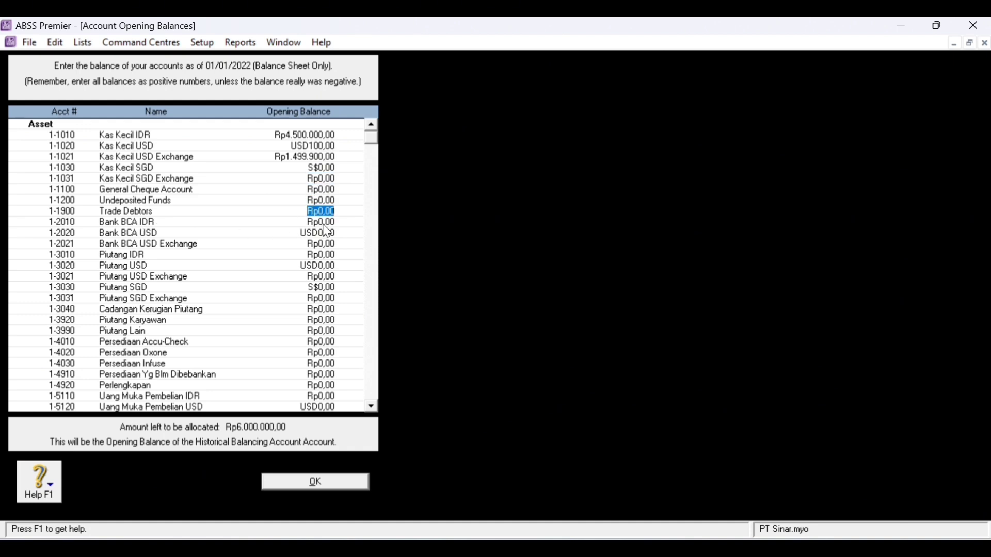
pyautogui.click(344, 223)
pyautogui.write('126120000')
pyautogui.press('Tab')
pyautogui.write('10')
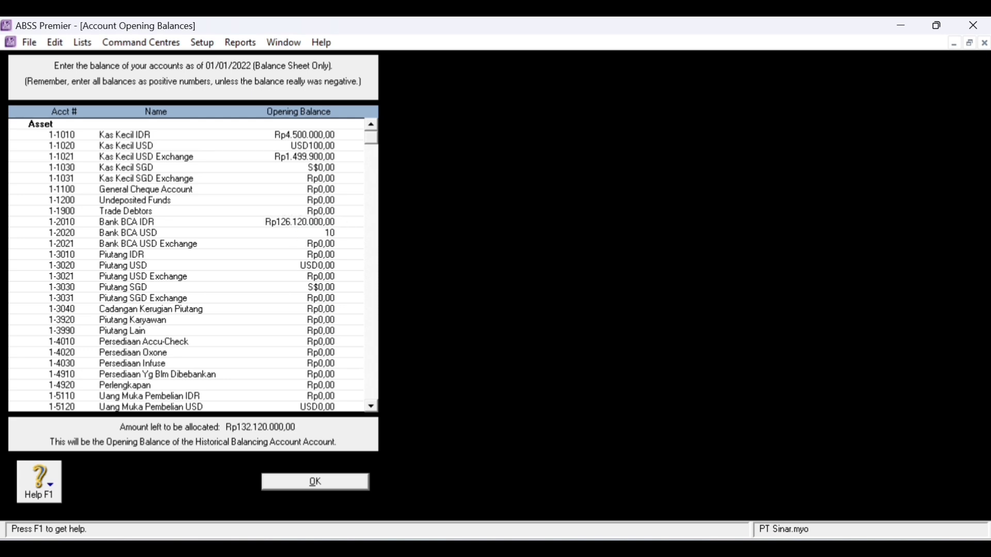
pyautogui.press('Tab')
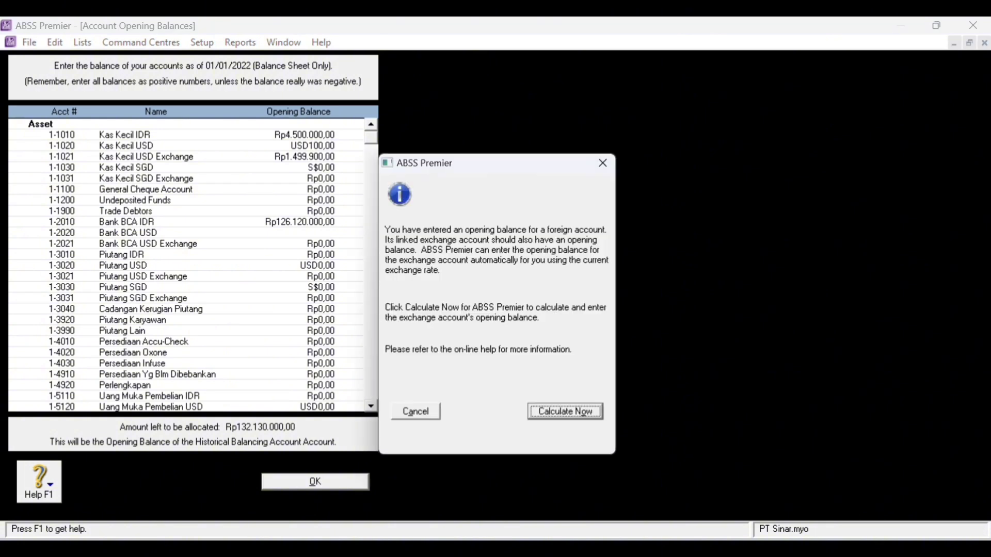
pyautogui.click(543, 416)
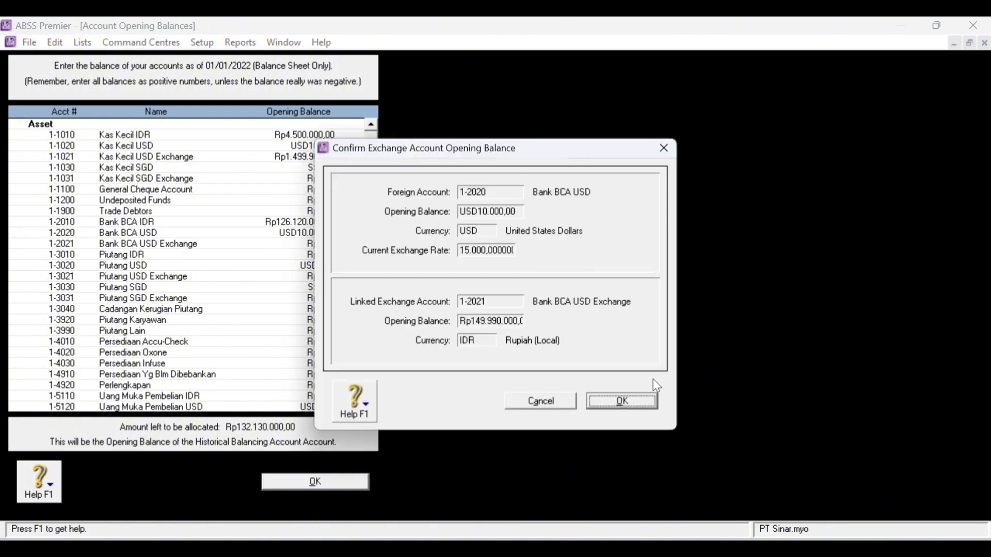
pyautogui.click(640, 407)
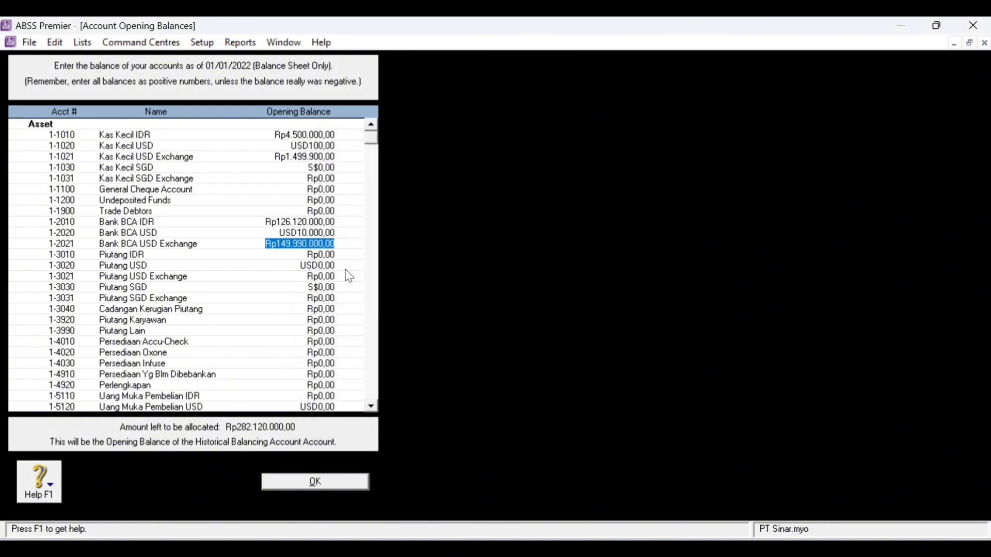
# - Enter receivables: Piutang IDR 665000000, Piutang USD 2.900 with exchange calculated, Cadangan Kerugian Piutang -Rp7.200.000
pyautogui.click(316, 254)
pyautogui.write('665')
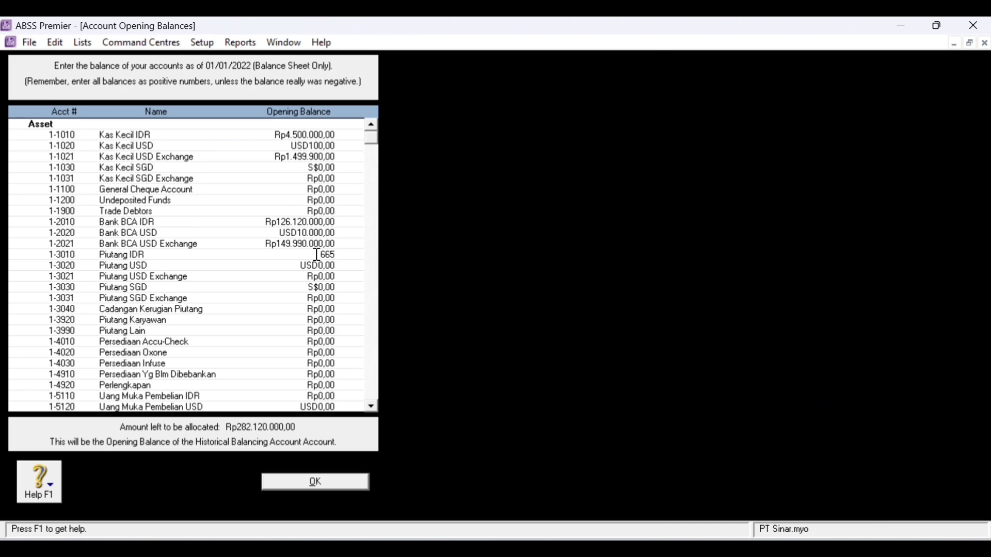
pyautogui.write('000000')
pyautogui.click(284, 265)
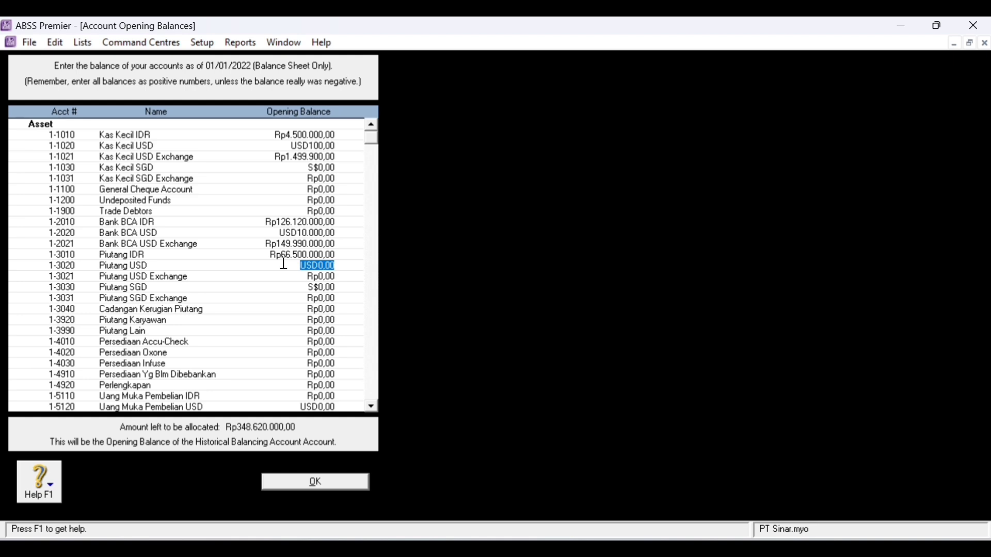
pyautogui.write('2.90')
pyautogui.write('00')
pyautogui.press('Tab')
pyautogui.click(593, 411)
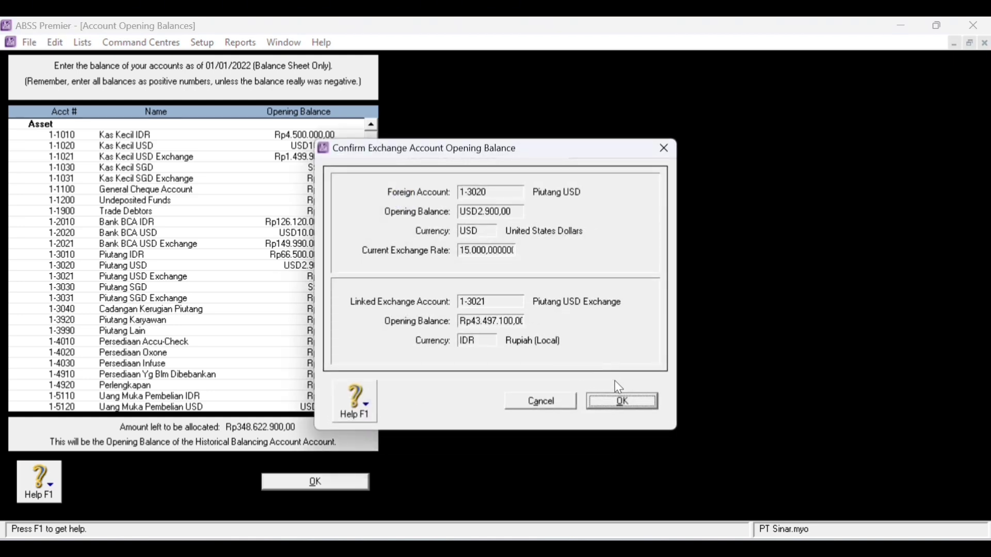
pyautogui.click(606, 403)
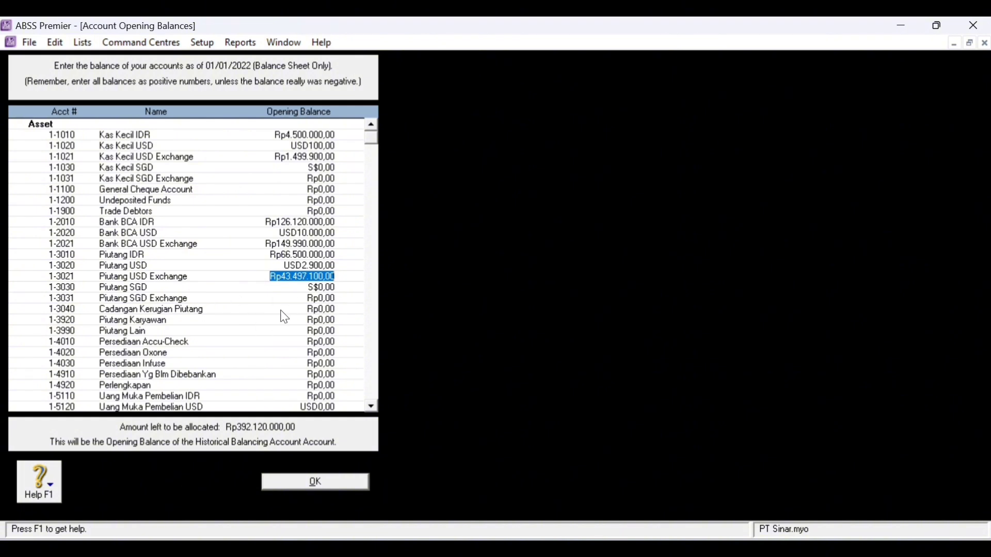
pyautogui.click(309, 310)
pyautogui.write('-Rp7.')
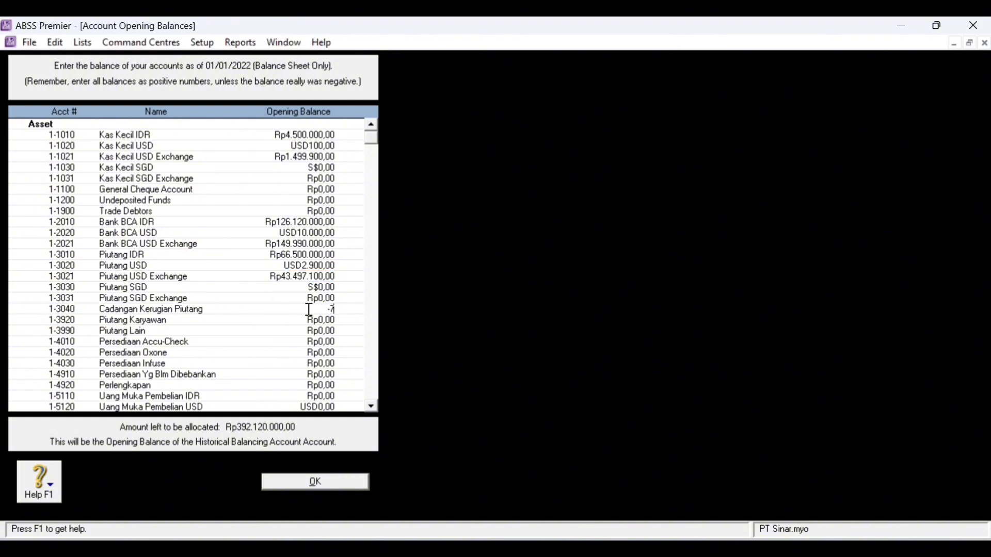
pyautogui.write('200.')
pyautogui.write('000')
pyautogui.click(311, 321)
# - Enter inventory balances: Persediaan Accu-Check 80.000.000, Oxone 54000000 and Infuse 36.000.000
pyautogui.click(226, 345)
pyautogui.write('8')
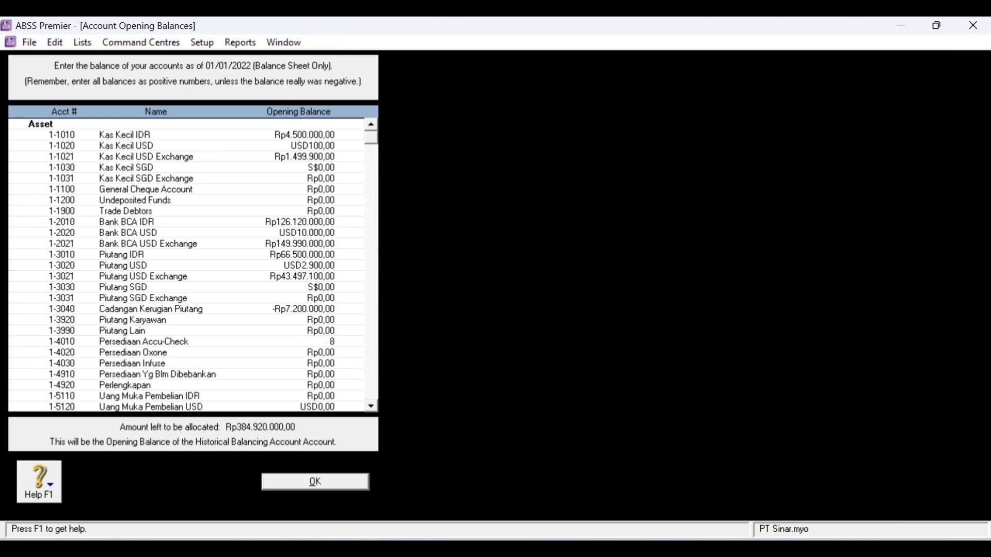
pyautogui.write('0.000.000')
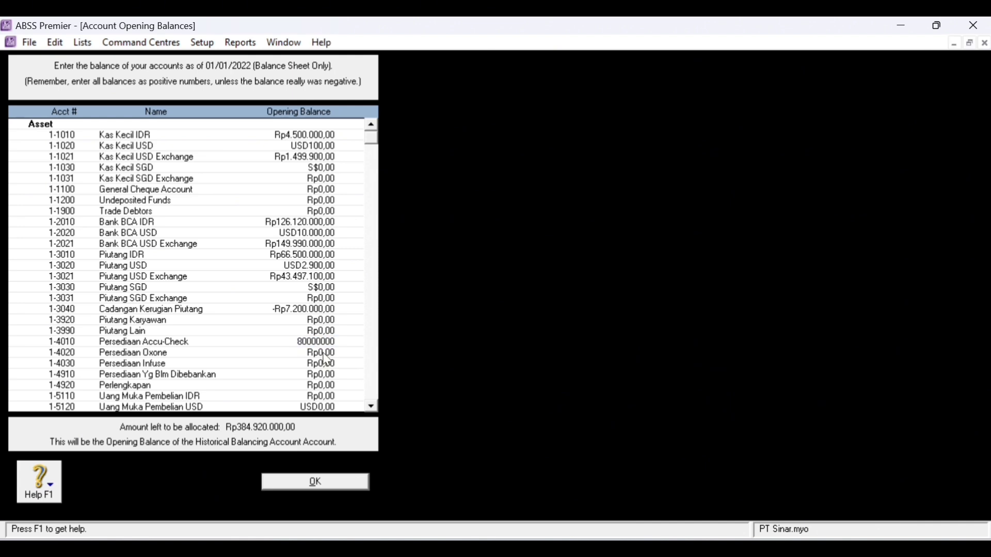
pyautogui.click(324, 353)
pyautogui.write('5')
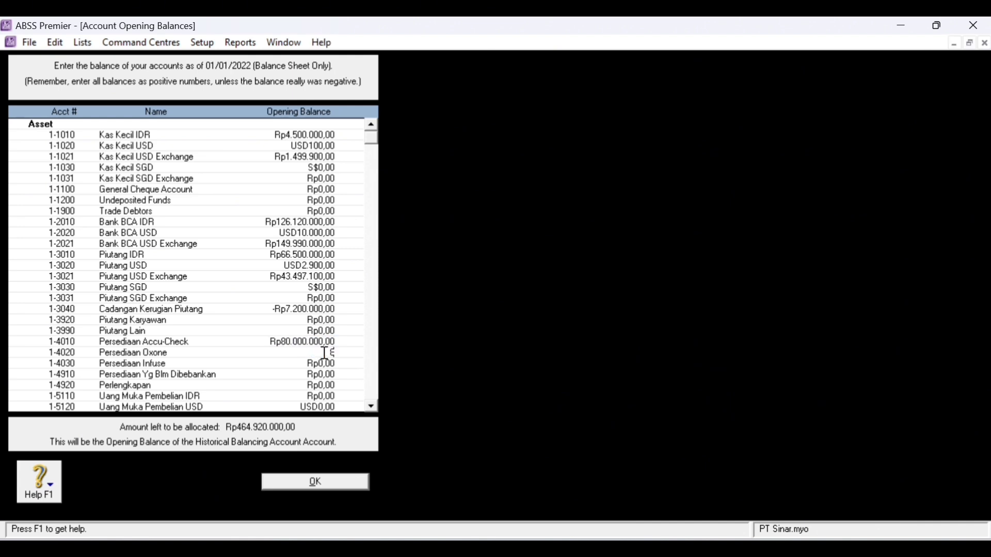
pyautogui.write('4000000')
pyautogui.press('Tab')
pyautogui.write('36.000.000')
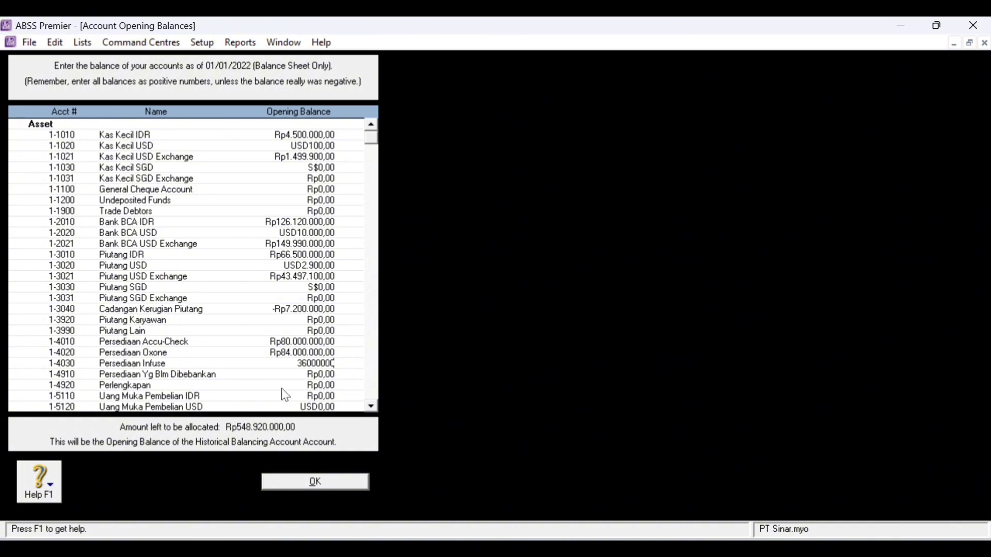
pyautogui.press('Tab')
# - Replace Perlengkapan's zero opening balance with 13600000
pyautogui.click(329, 387)
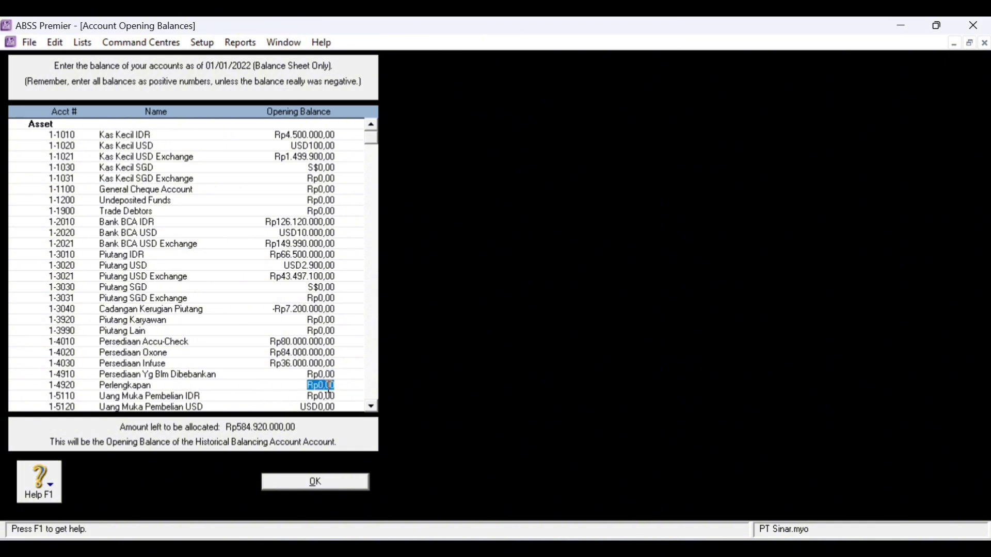
pyautogui.press('BackSpace')
pyautogui.write('13600000')
pyautogui.press('Tab')
# - Enter opening balances: Sewa Dibayar Dimuka 11.000.000, PPN Masukan 112.200.000, Investasi Saham 670.000.000
pyautogui.scroll(-2, 203, 384)
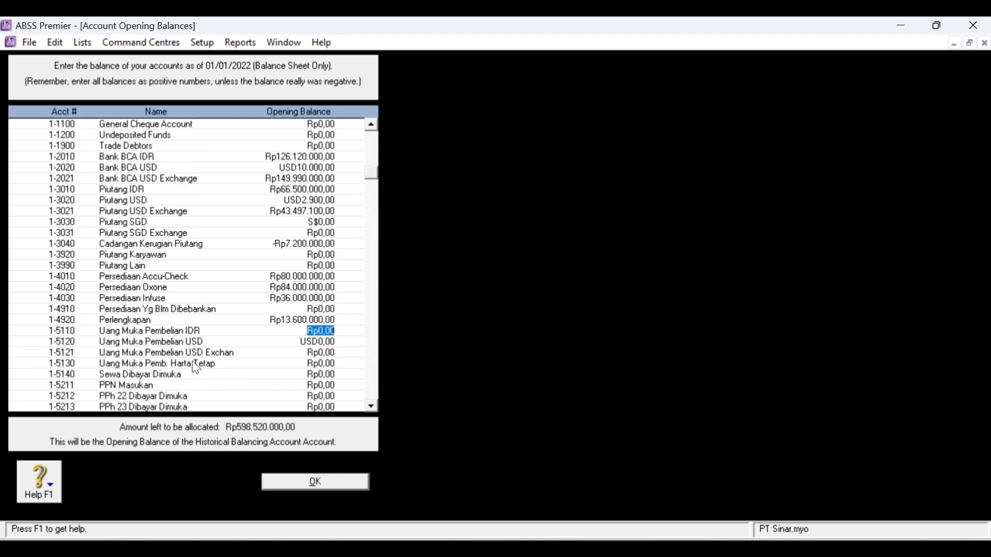
pyautogui.click(279, 375)
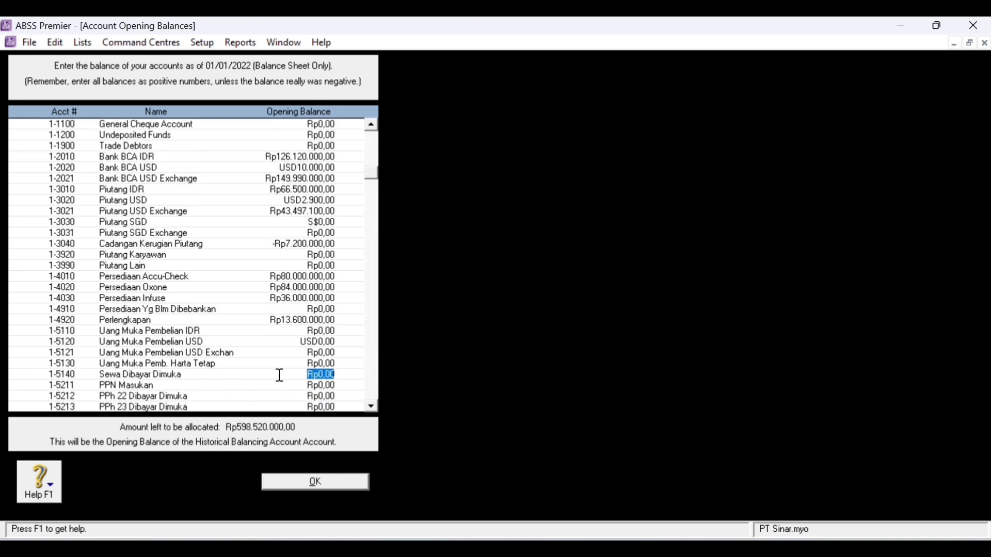
pyautogui.write('11000000')
pyautogui.press('Tab')
pyautogui.write('1')
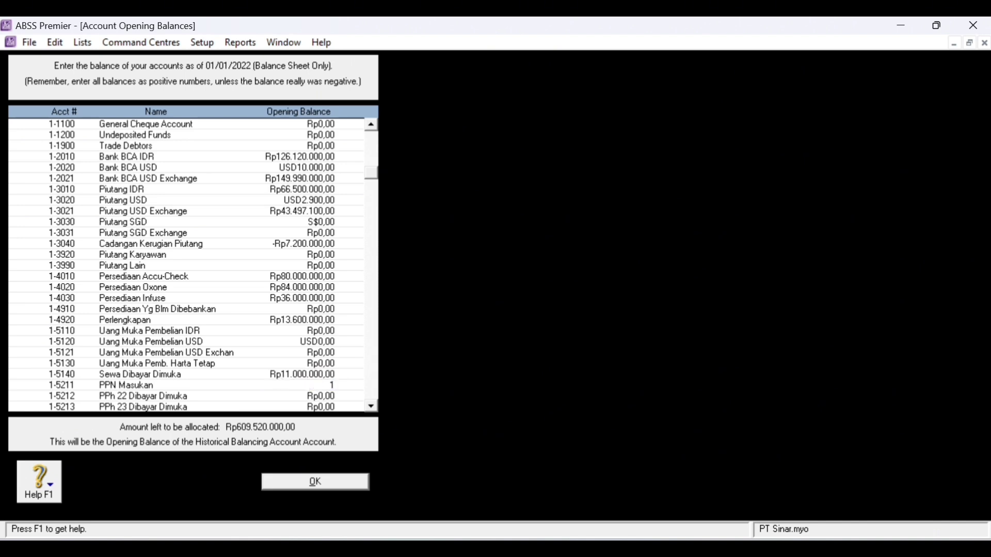
pyautogui.write('12200000')
pyautogui.press('Tab')
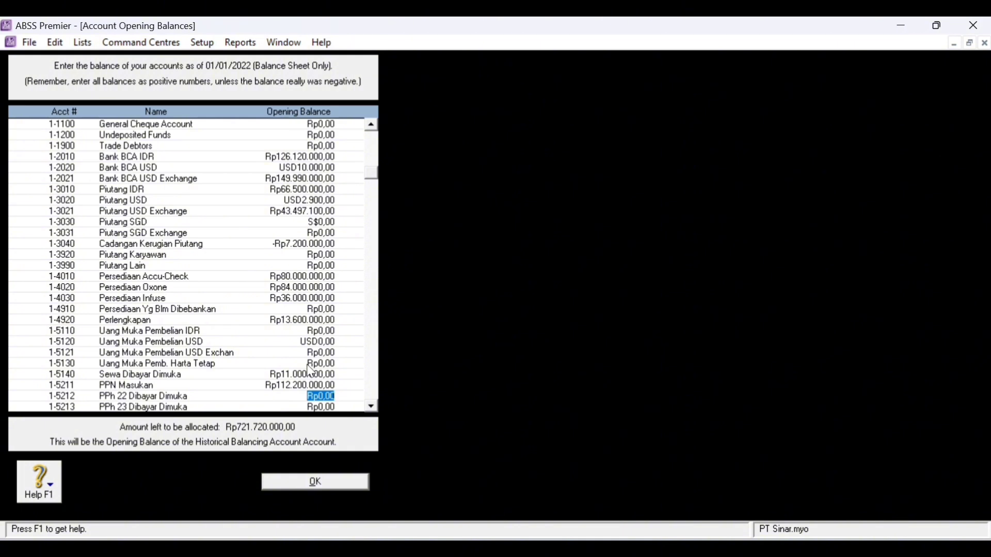
pyautogui.scroll(-1, 326, 383)
pyautogui.click(320, 397)
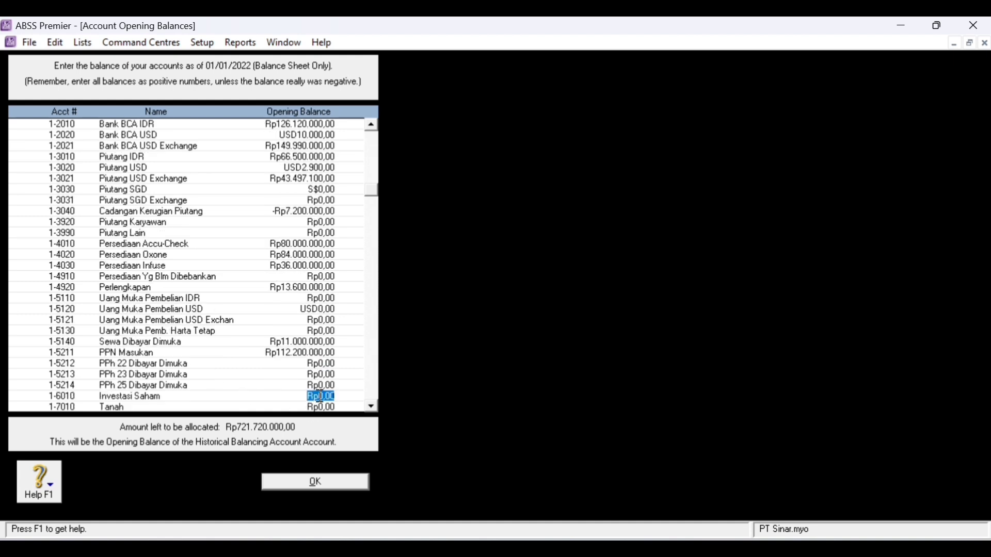
pyautogui.write('670000000')
pyautogui.press('Tab')
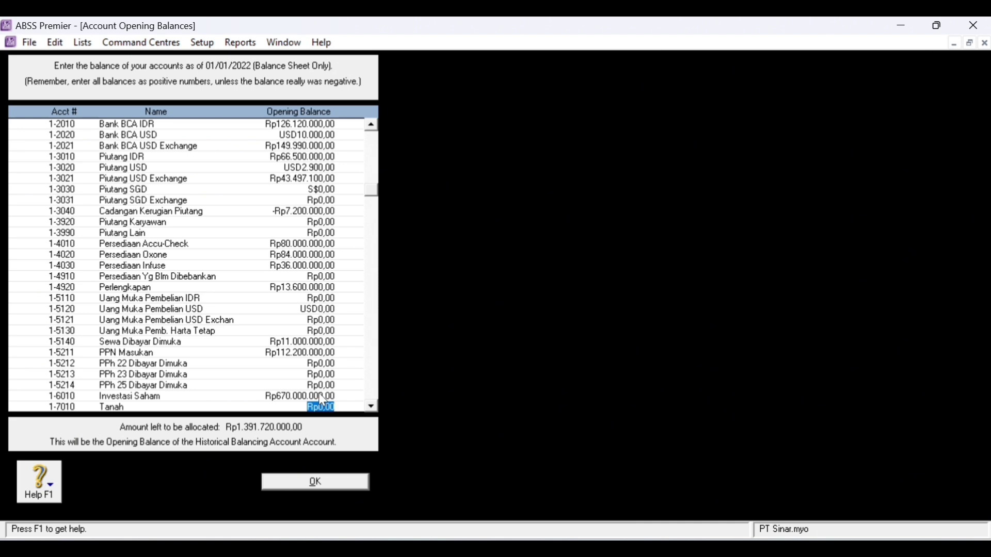
# - Enter fixed assets: Tanah 550.000.000, Bangunan 320.000.000, Mesin & Peralatan 130.000.000, Kendaraan 160.000.000
pyautogui.scroll(-1, 319, 393)
pyautogui.write('550.000.')
pyautogui.write('000')
pyautogui.press('Tab')
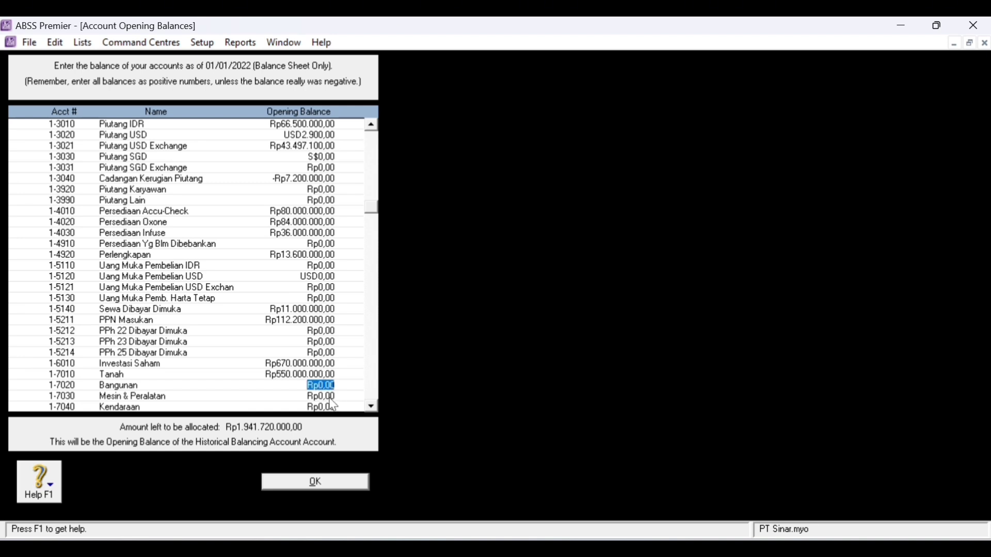
pyautogui.write('320000000')
pyautogui.press('Tab')
pyautogui.write('13')
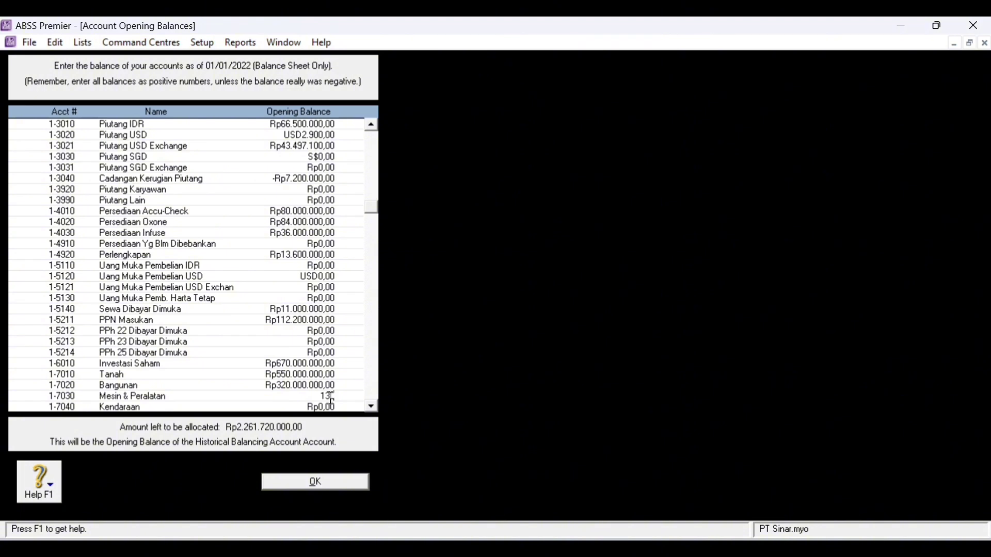
pyautogui.write('0.000.000')
pyautogui.press('Tab')
pyautogui.write('160.000.000')
pyautogui.press('Tab')
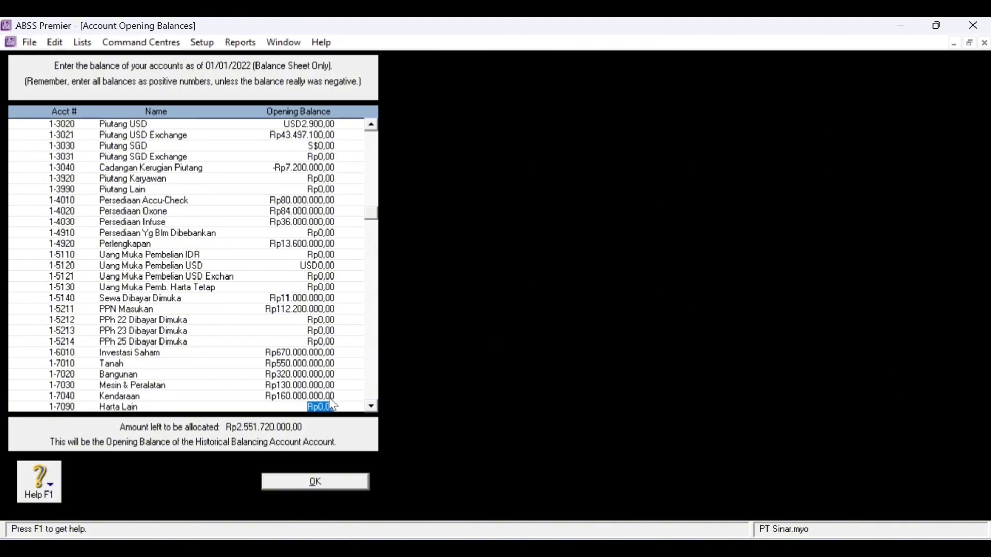
# - Enter accumulated depreciation: Bangunan -30.500.000, Mesin & Peralatan -43.000.000, Kendaraan -10.000.000
pyautogui.press('Tab')
pyautogui.press('BackSpace')
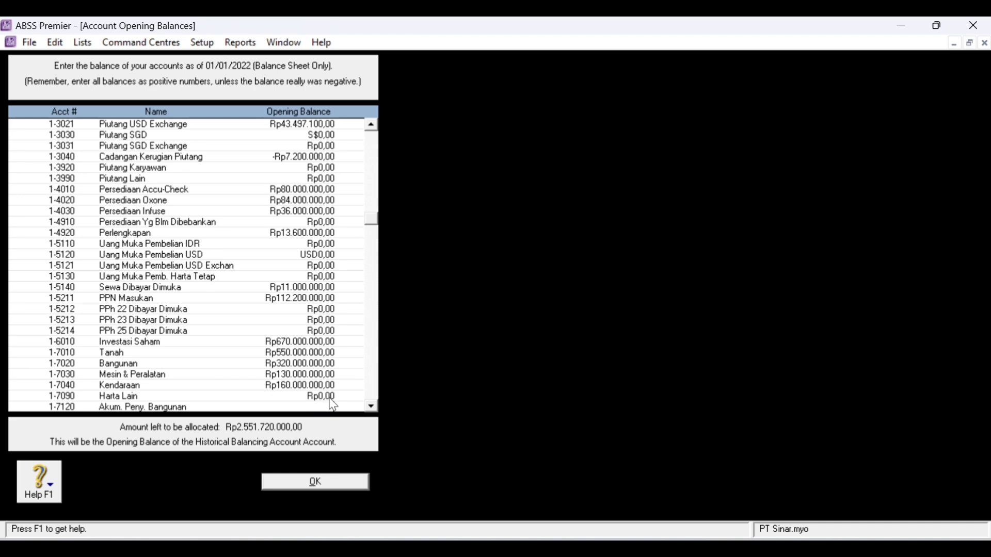
pyautogui.write('-Rp30.500.000')
pyautogui.press('Tab')
pyautogui.press('BackSpace')
pyautogui.write('-Rp43.000.000')
pyautogui.press('Tab')
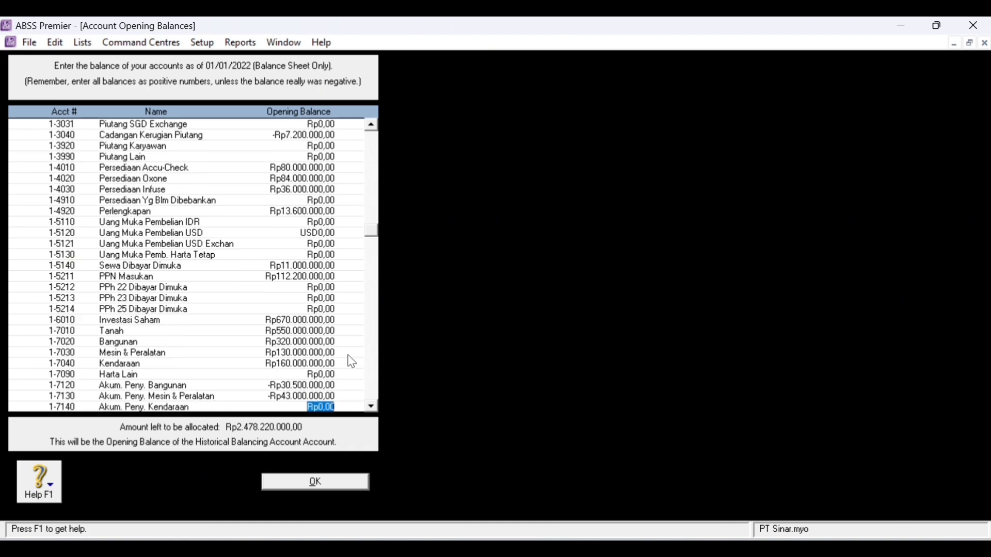
pyautogui.write('-10000000')
pyautogui.press('Tab')
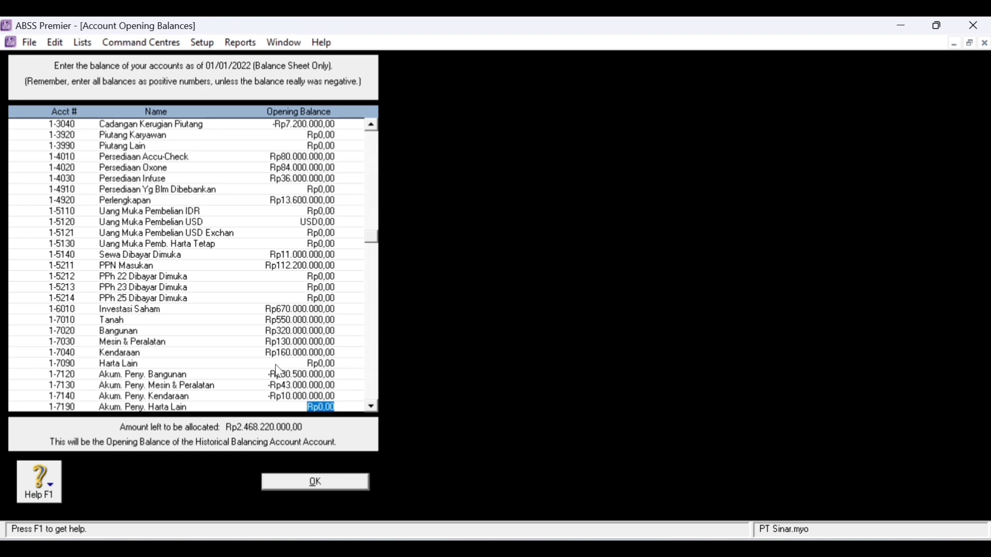
# - Enter Utang Usaha IDR 66.000.000 and Utang Usaha USD 5.866, auto-calculating the exchange account
pyautogui.scroll(-2, 278, 372)
pyautogui.click(340, 365)
pyautogui.write('66000000')
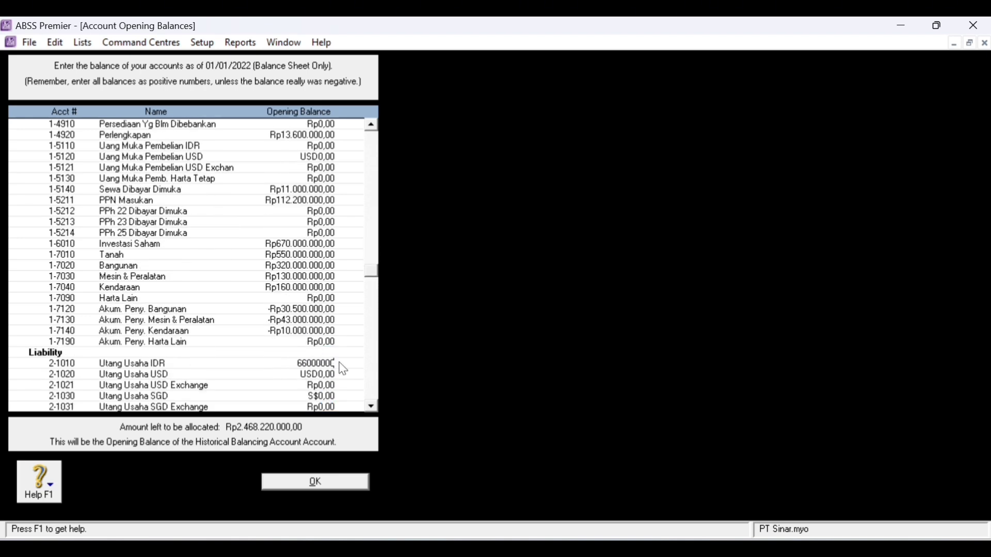
pyautogui.press('Tab')
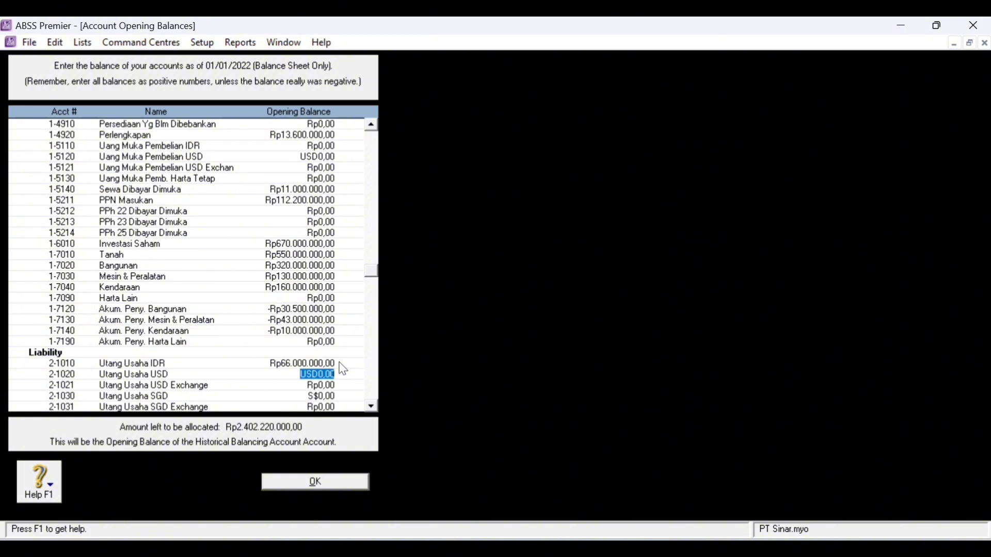
pyautogui.write('5866')
pyautogui.press('Tab')
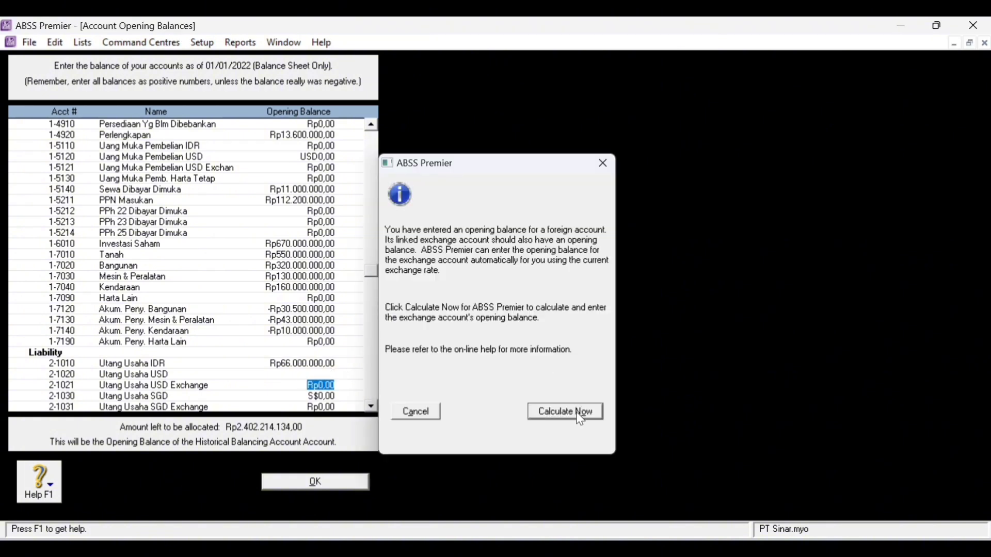
pyautogui.click(580, 412)
pyautogui.click(646, 400)
pyautogui.press('Tab')
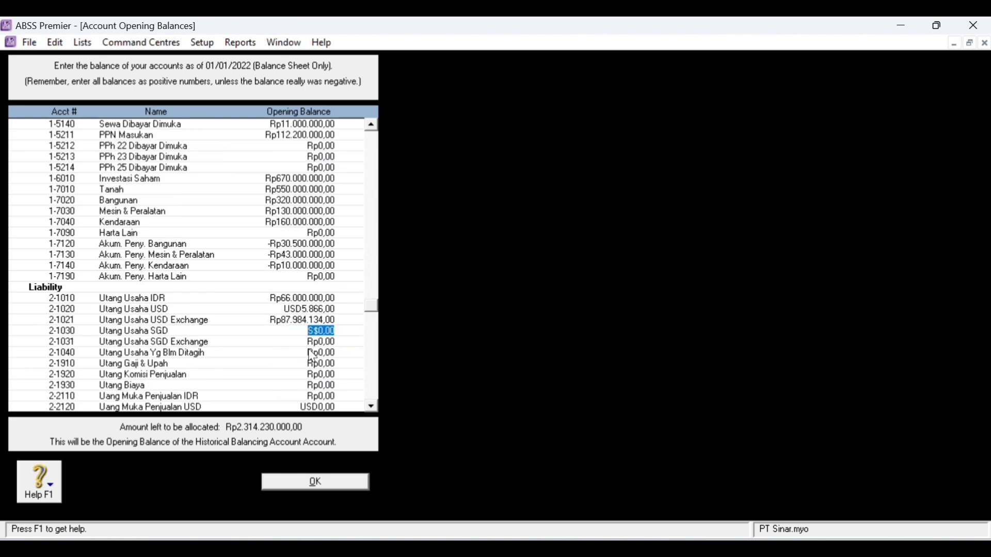
# - Enter Utang Biaya 2.600.000 and PPN Keluaran 143.400.000
pyautogui.scroll(-1, 331, 348)
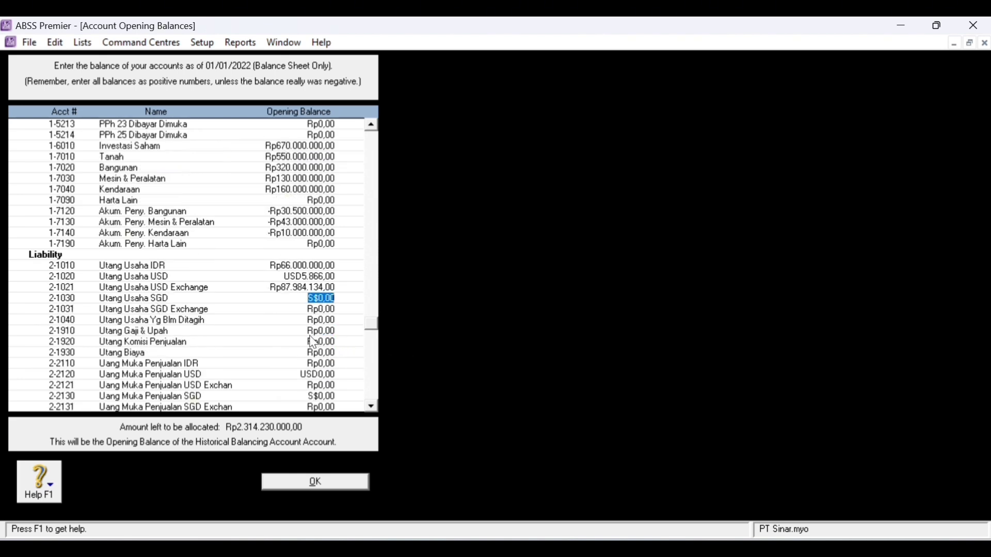
pyautogui.click(303, 355)
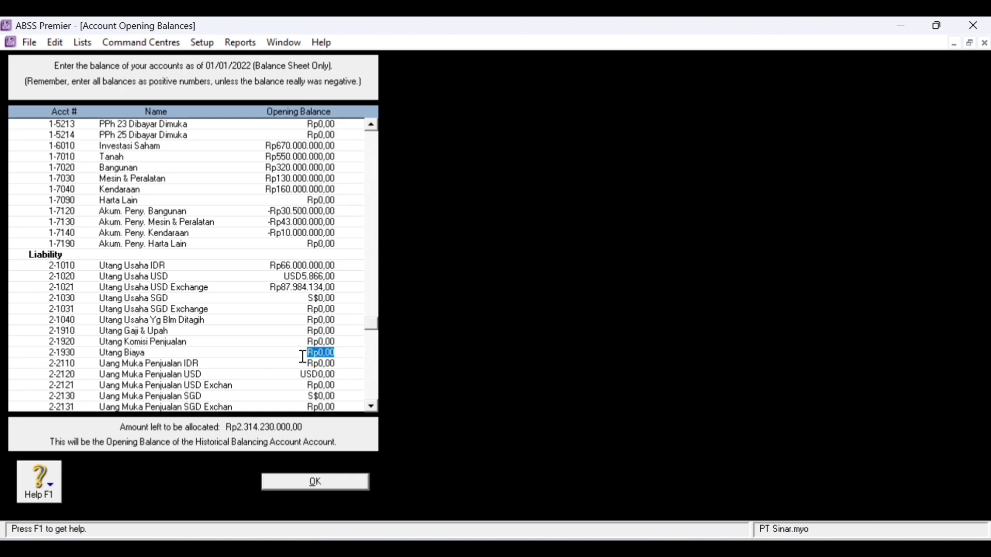
pyautogui.write('2600000')
pyautogui.press('Tab')
pyautogui.scroll(-1, 312, 368)
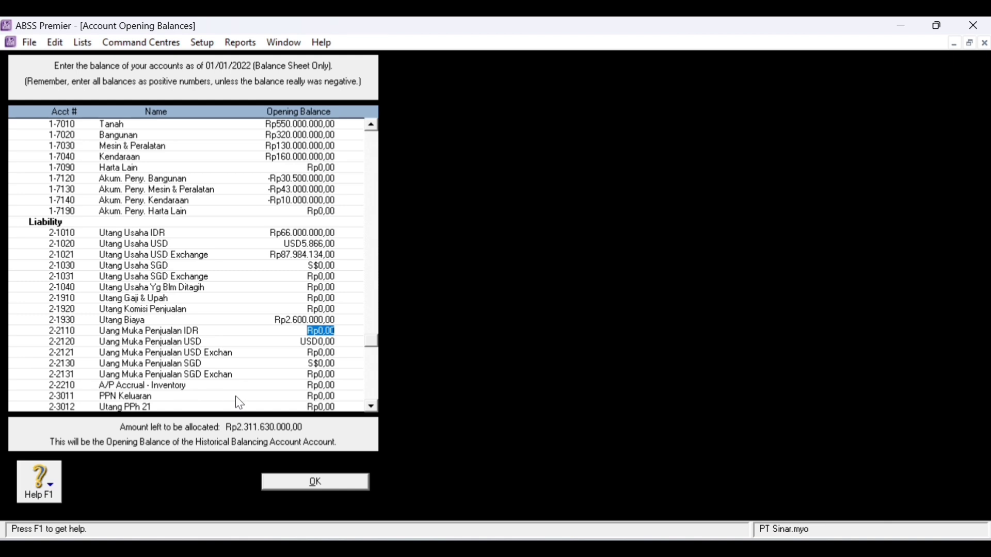
pyautogui.click(330, 396)
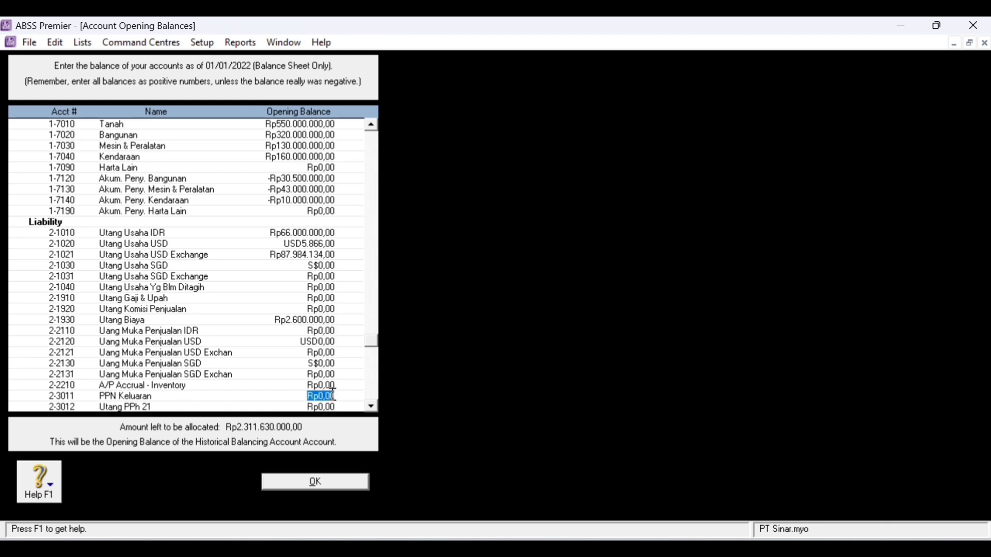
pyautogui.write('143')
pyautogui.write('400000')
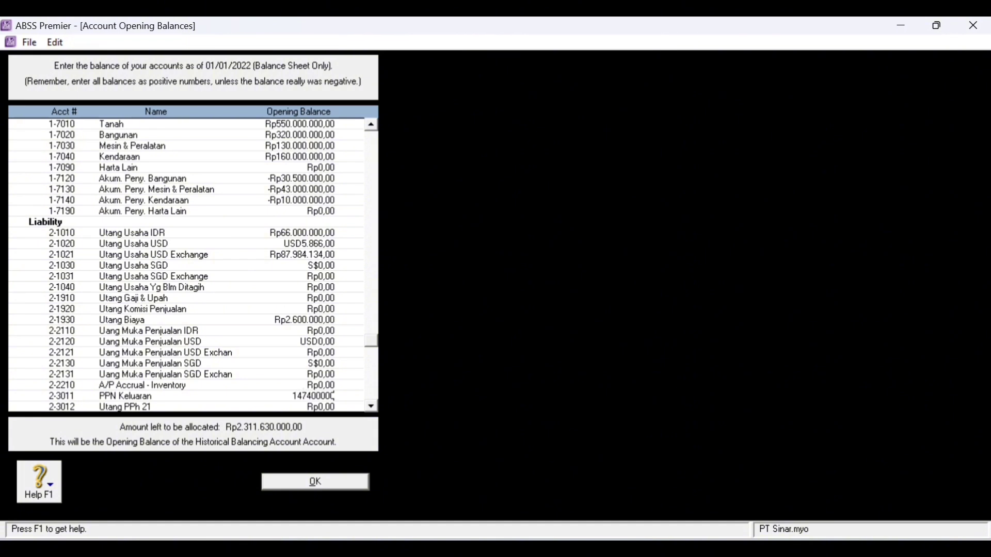
pyautogui.press('Tab')
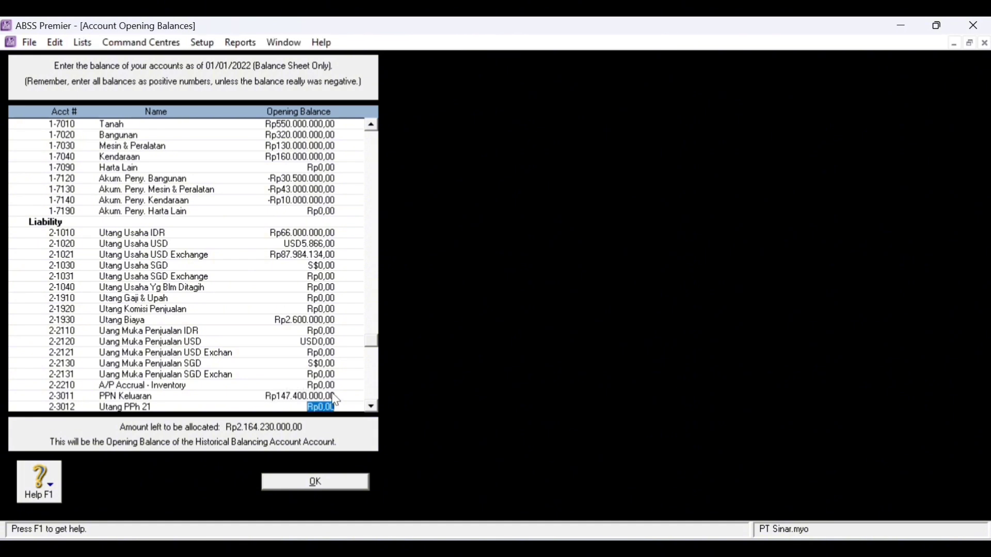
# - Enter Kartu Kredit 8.400.000 and Utang Bank 200.000.000
pyautogui.scroll(-3, 335, 400)
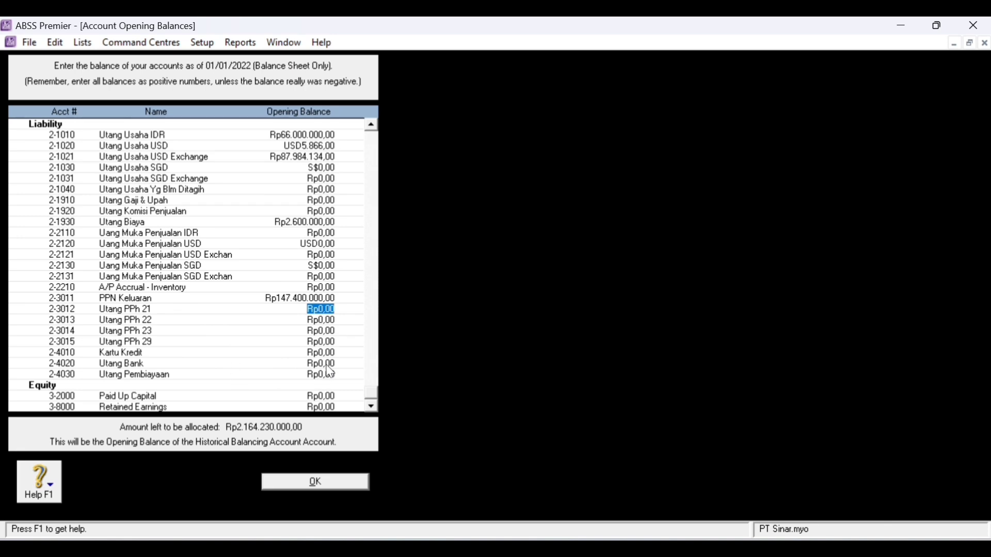
pyautogui.click(329, 365)
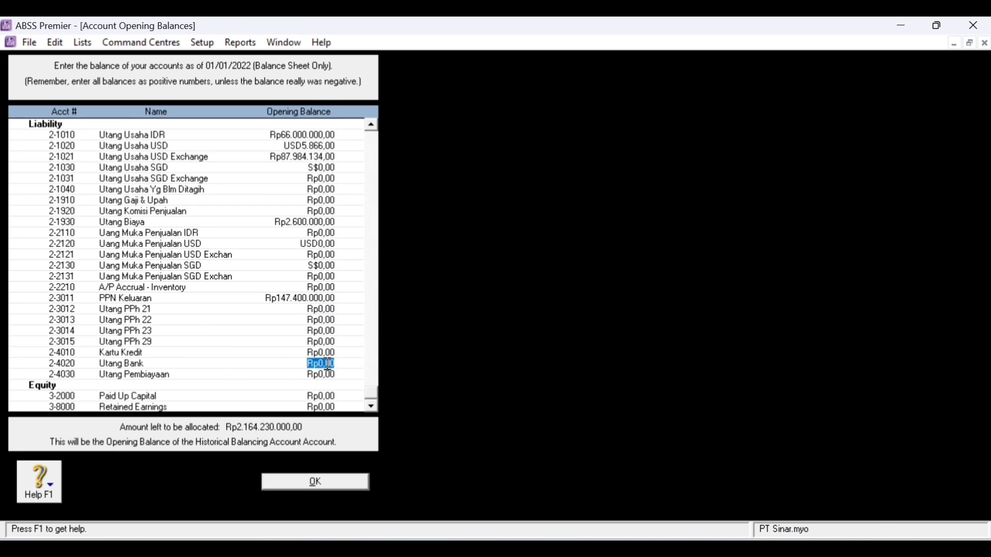
pyautogui.click(328, 355)
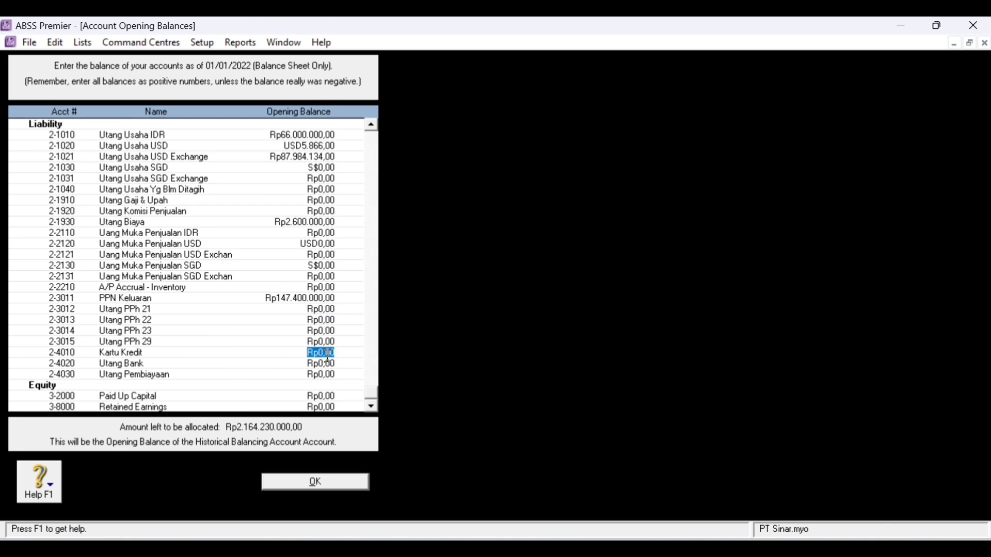
pyautogui.write('8400000')
pyautogui.click(330, 363)
pyautogui.write('2')
pyautogui.write('00.000.000')
pyautogui.press('Tab')
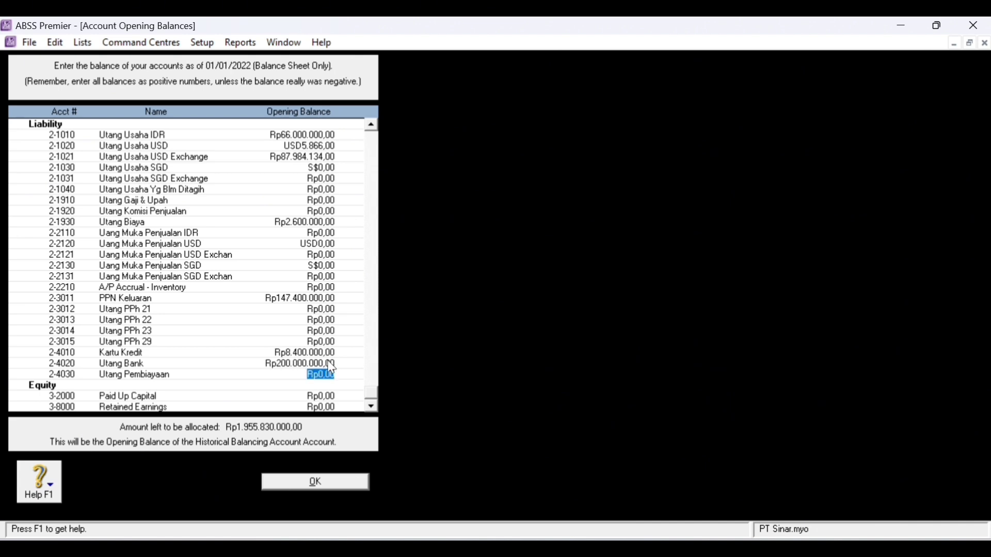
# - Enter Paid Up Capital 1.580.000.000 and Retained Earnings 375.830.000
pyautogui.click(329, 397)
pyautogui.press('BackSpace')
pyautogui.write('1580000000')
pyautogui.click(331, 406)
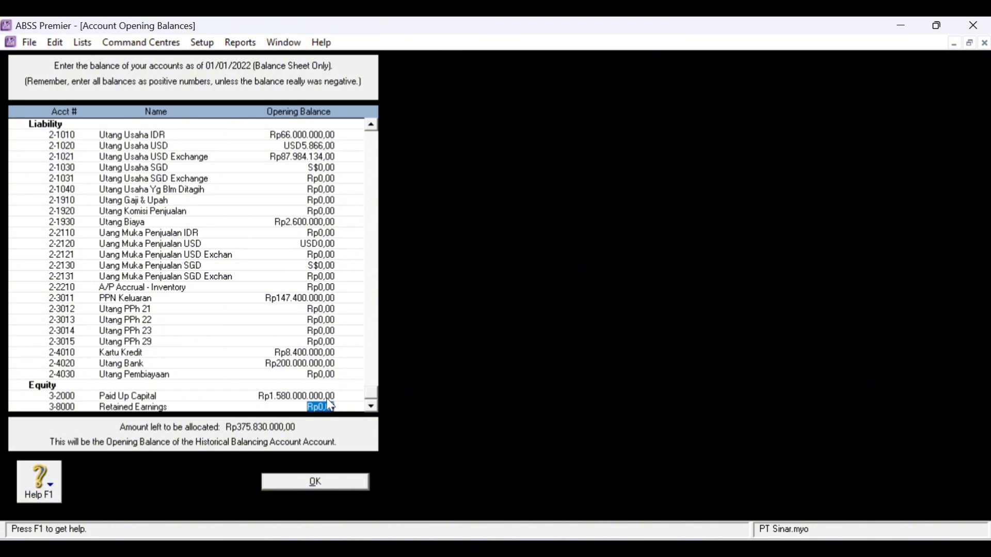
pyautogui.write('375830000')
# - Close the account opening balances, reopen them to confirm Rp0,00 left to allocate, then close again
pyautogui.click(347, 483)
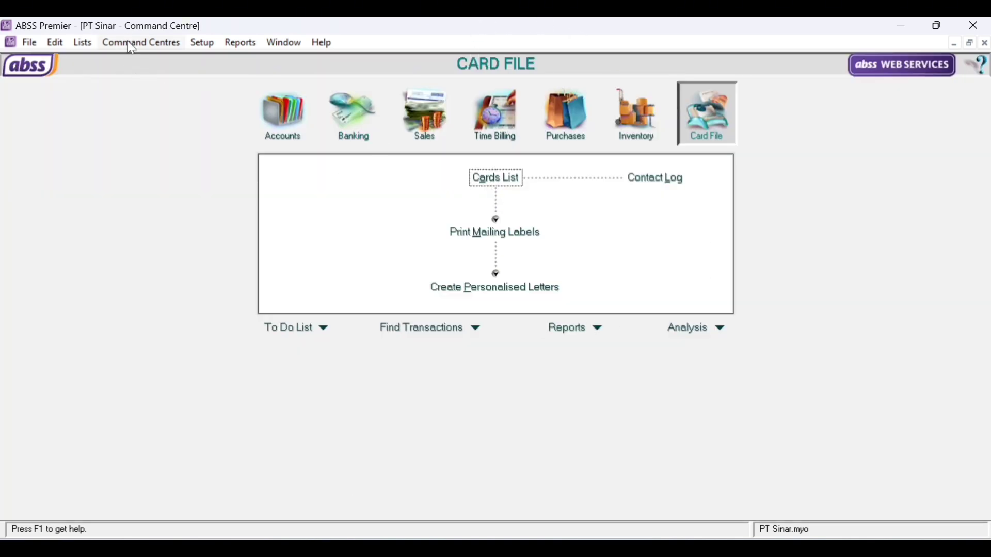
pyautogui.click(205, 45)
pyautogui.moveTo(232, 76)
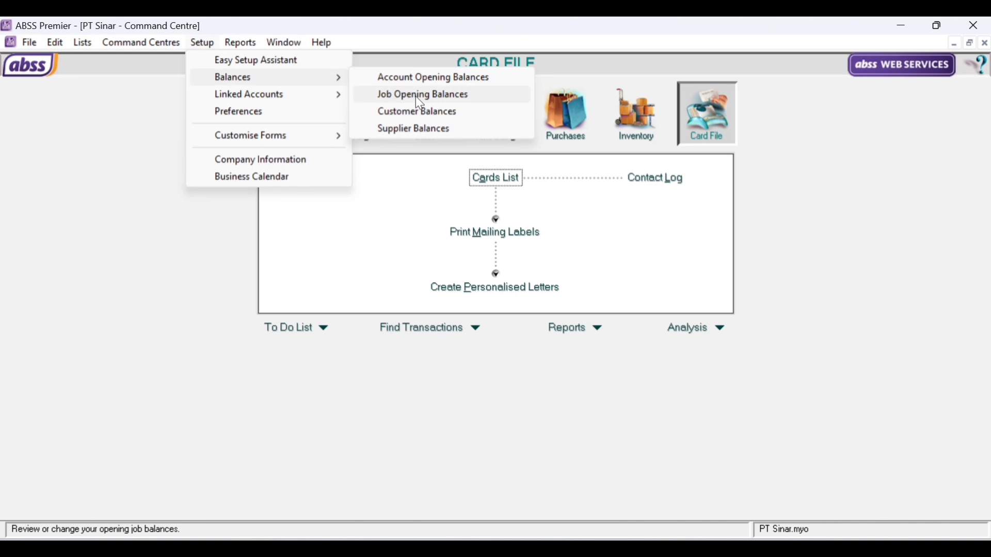
pyautogui.click(442, 78)
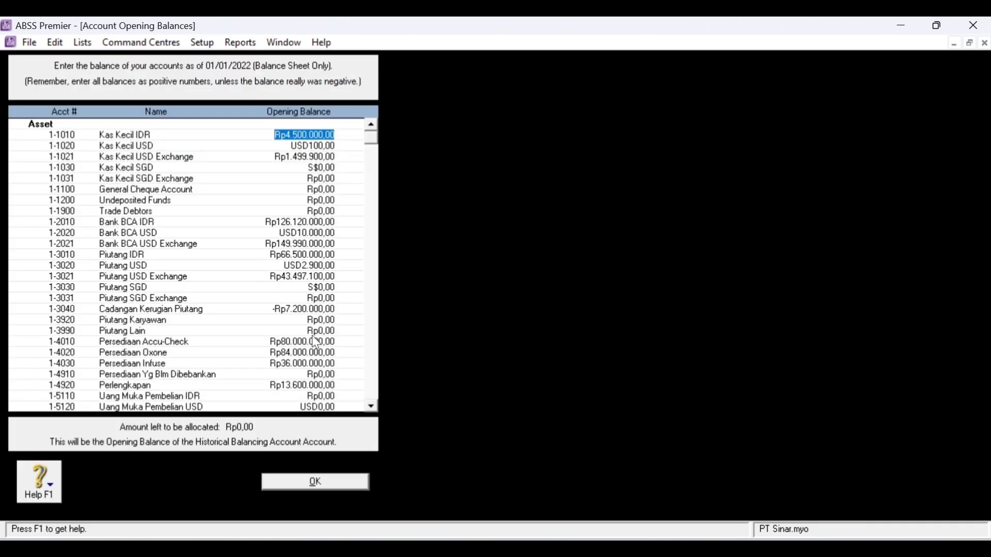
pyautogui.scroll(-5, 262, 405)
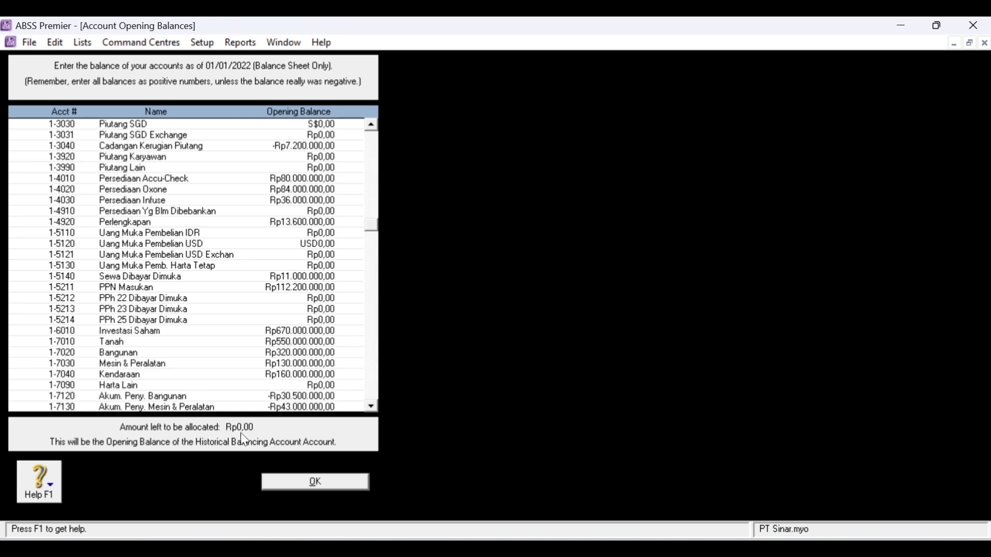
pyautogui.scroll(-4, 325, 367)
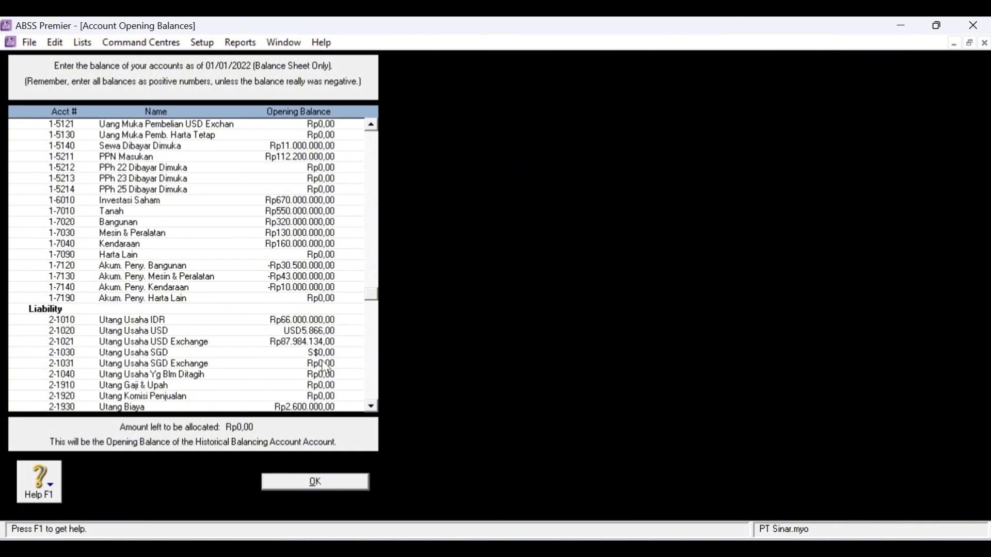
pyautogui.scroll(-4, 324, 369)
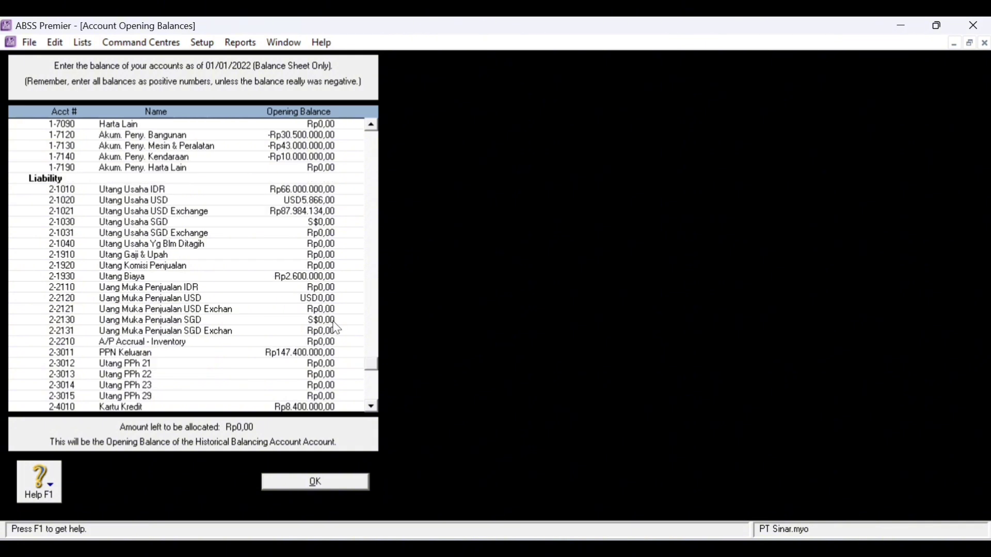
pyautogui.click(347, 484)
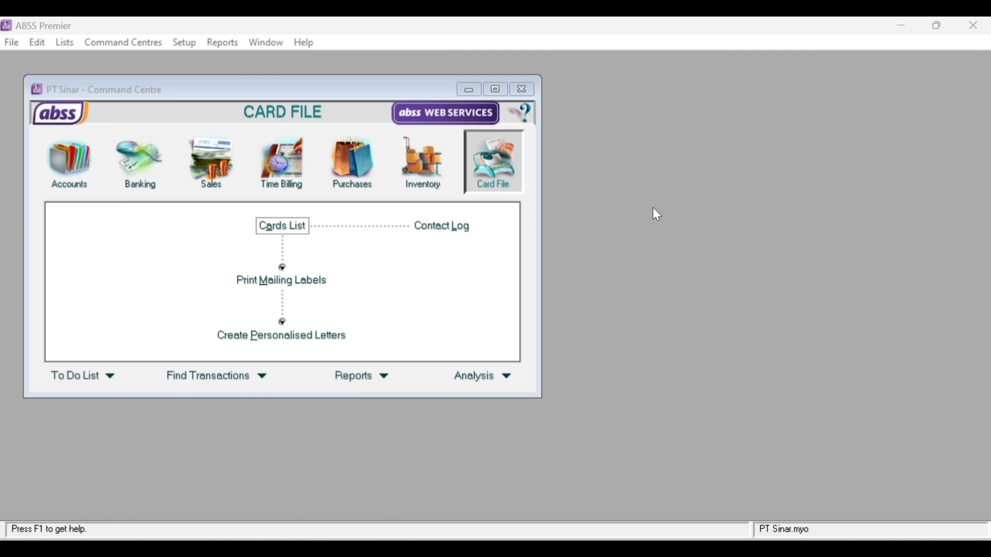
# - Open Customer Balances maximized, filter to USD customers, and show Klinik Chicago's invoice detail
pyautogui.click(187, 47)
pyautogui.moveTo(246, 83)
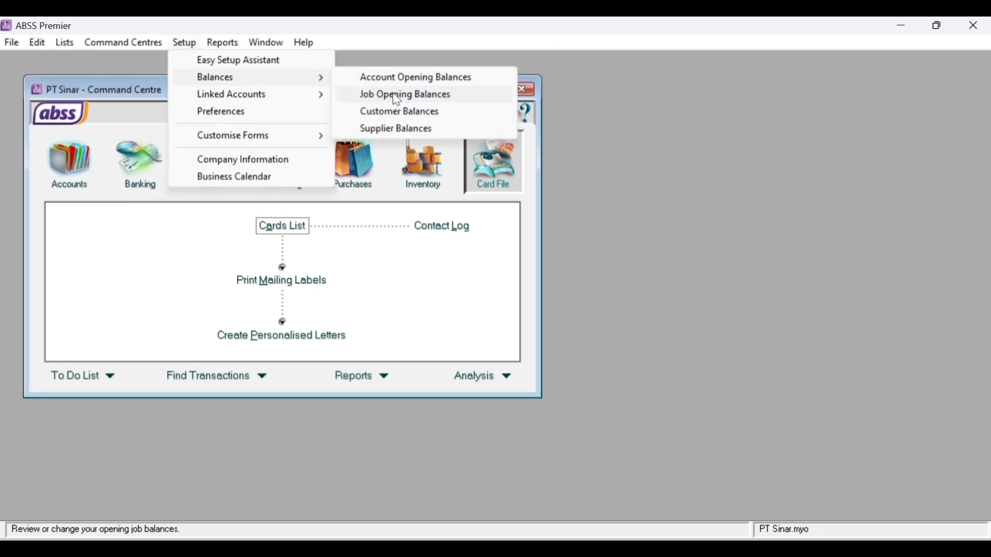
pyautogui.click(411, 116)
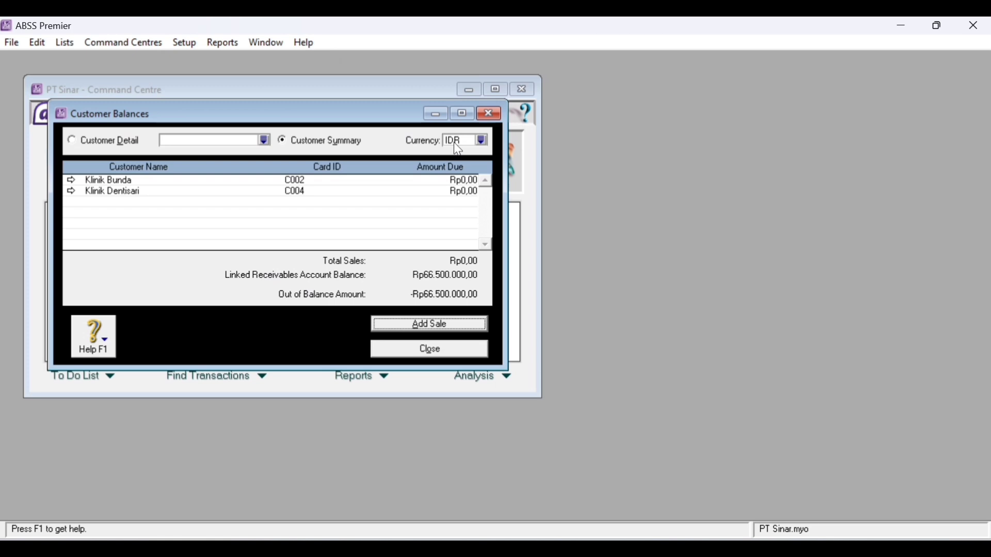
pyautogui.click(469, 110)
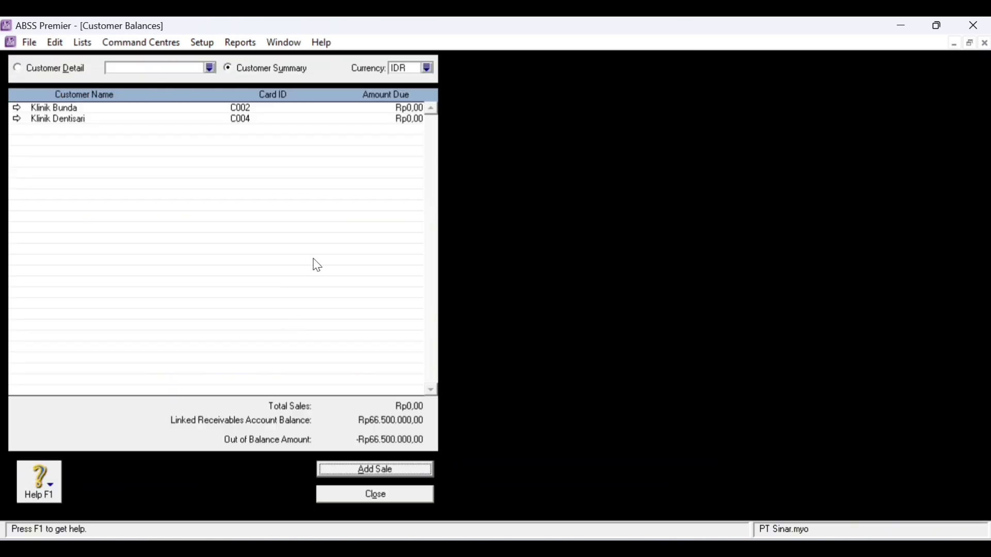
pyautogui.click(425, 70)
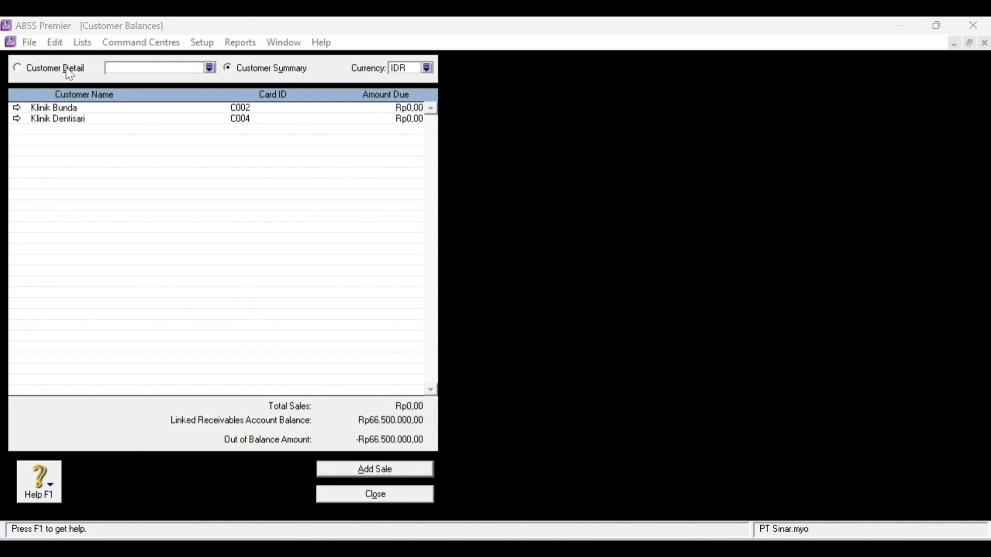
pyautogui.click(18, 72)
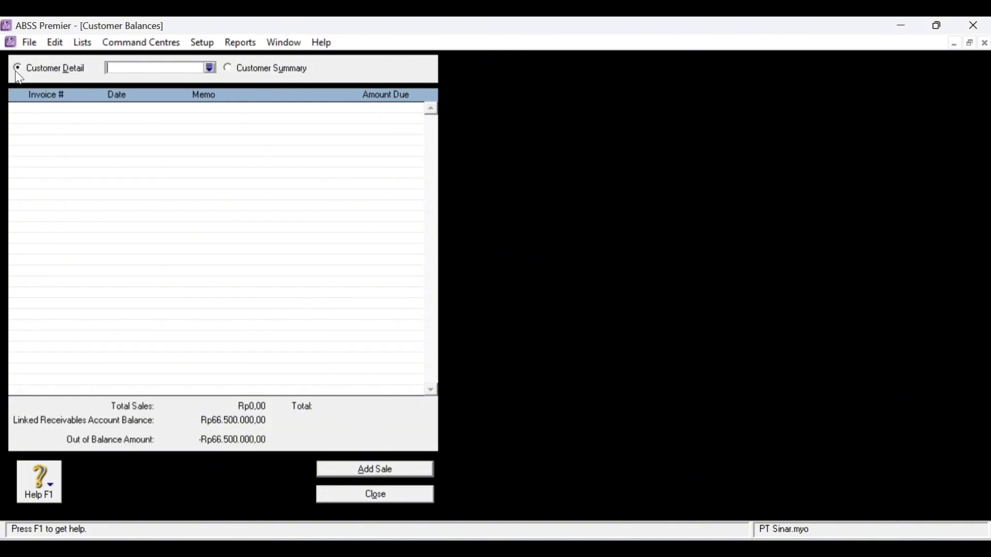
pyautogui.click(241, 69)
pyautogui.click(428, 69)
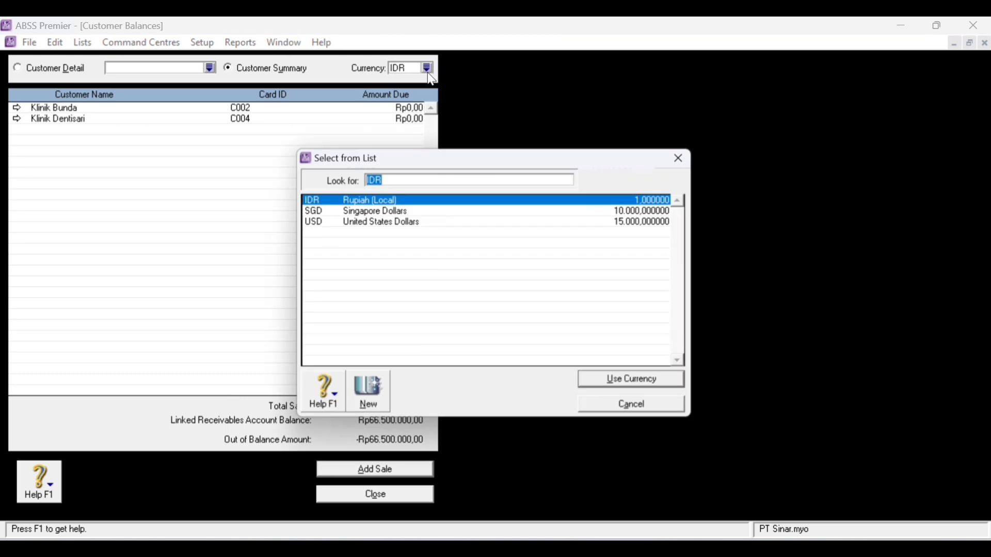
pyautogui.doubleClick(368, 226)
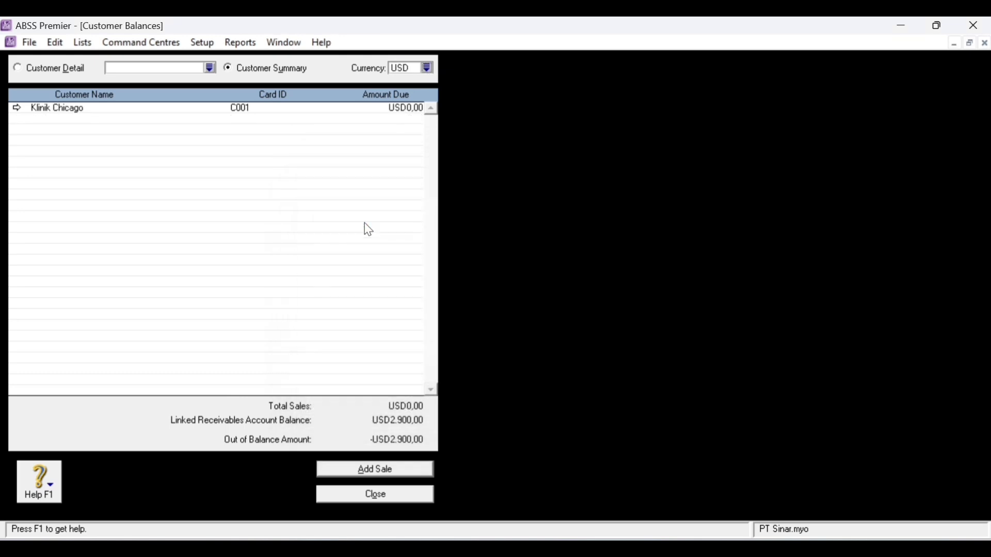
pyautogui.doubleClick(84, 113)
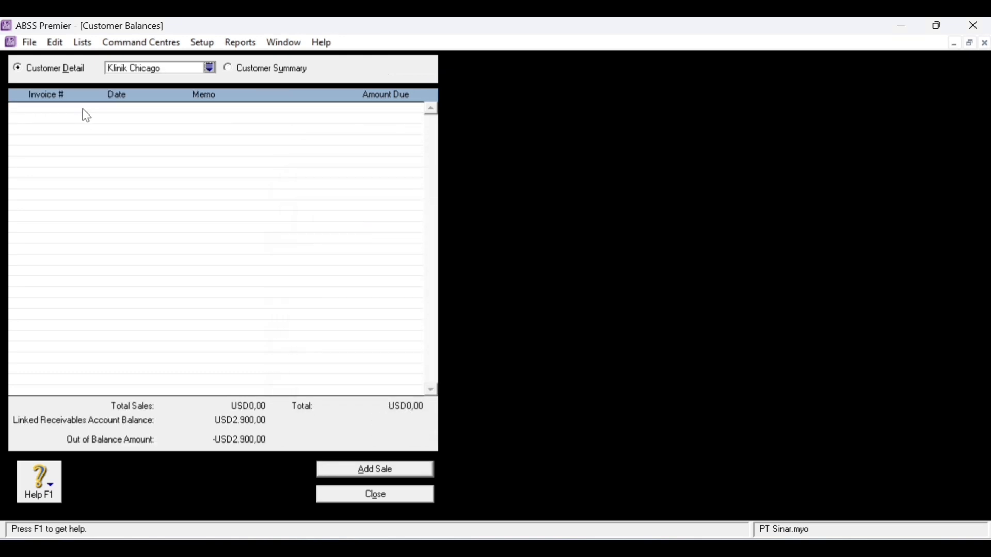
# - Start a historical sale for Klinik Chicago with invoice FP11-8 dated 20/11/2022
pyautogui.click(370, 472)
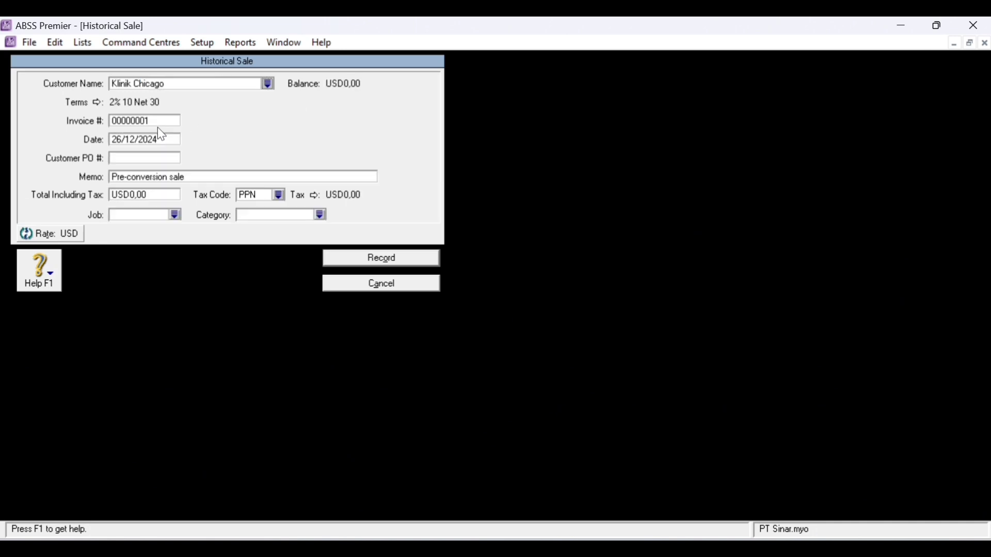
pyautogui.click(158, 123)
pyautogui.write('FP11-8')
pyautogui.press('Tab')
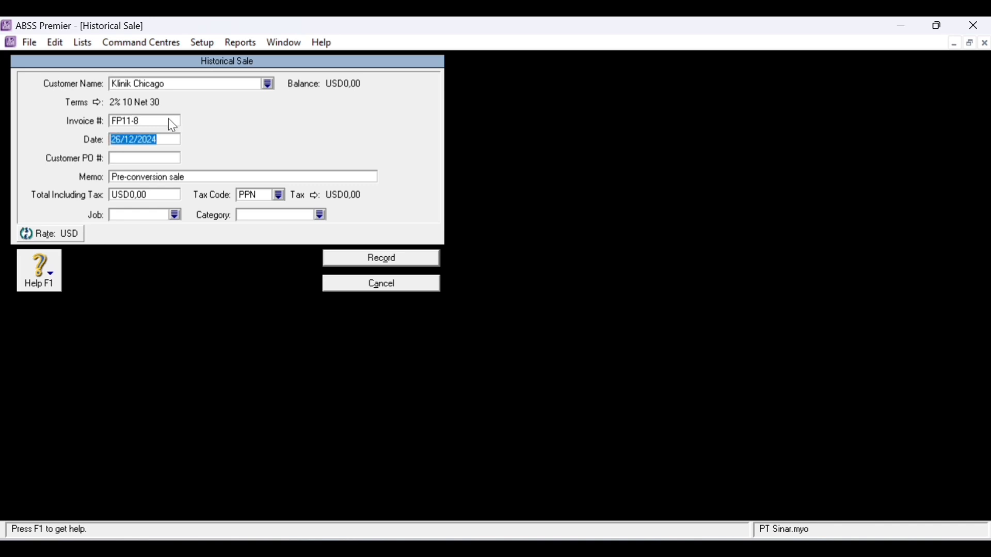
pyautogui.press('Left')
pyautogui.press('Left')
pyautogui.press('Left')
pyautogui.press('Left')
pyautogui.press('Left')
pyautogui.press('Left')
pyautogui.press('Left')
pyautogui.press('Left')
pyautogui.press('BackSpace')
pyautogui.write('0')
pyautogui.press('Right')
pyautogui.press('Right')
pyautogui.press('Delete')
pyautogui.write('1')
pyautogui.press('Right')
pyautogui.press('Right')
pyautogui.press('Right')
pyautogui.press('Right')
pyautogui.press('Right')
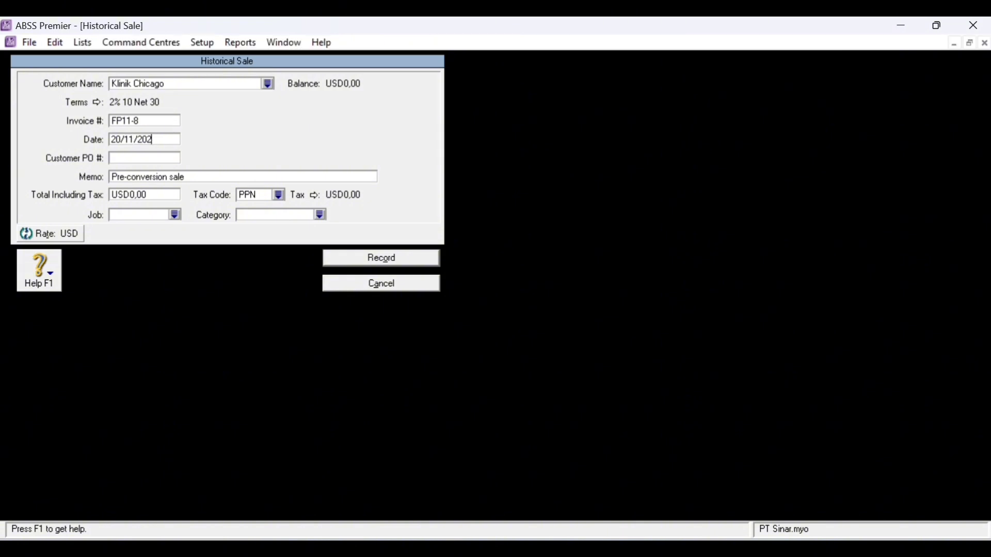
# - Set the total to USD2.900, job Produk, category Overseas, and record the sale
pyautogui.click(176, 195)
pyautogui.write('2900')
pyautogui.click(176, 215)
pyautogui.click(427, 213)
pyautogui.doubleClick(428, 217)
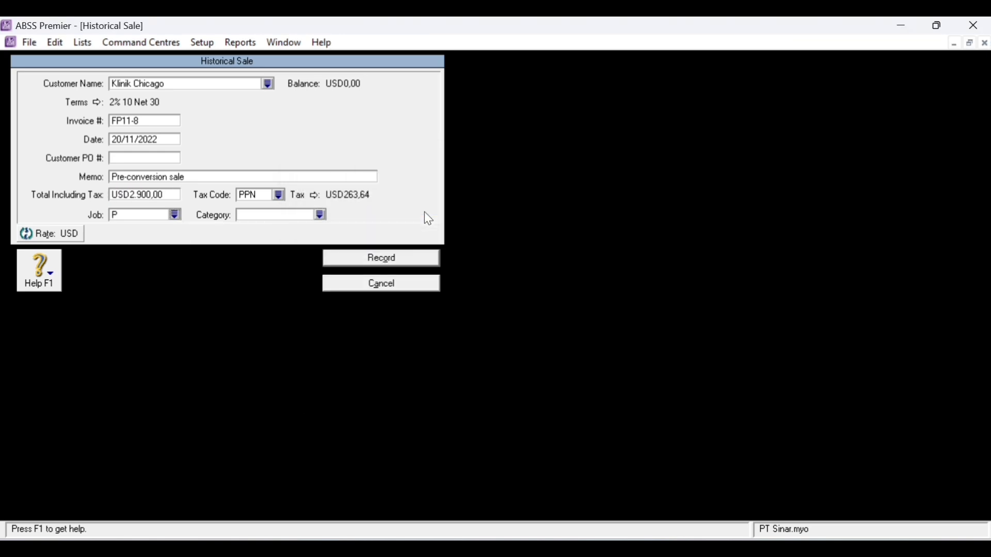
pyautogui.click(318, 215)
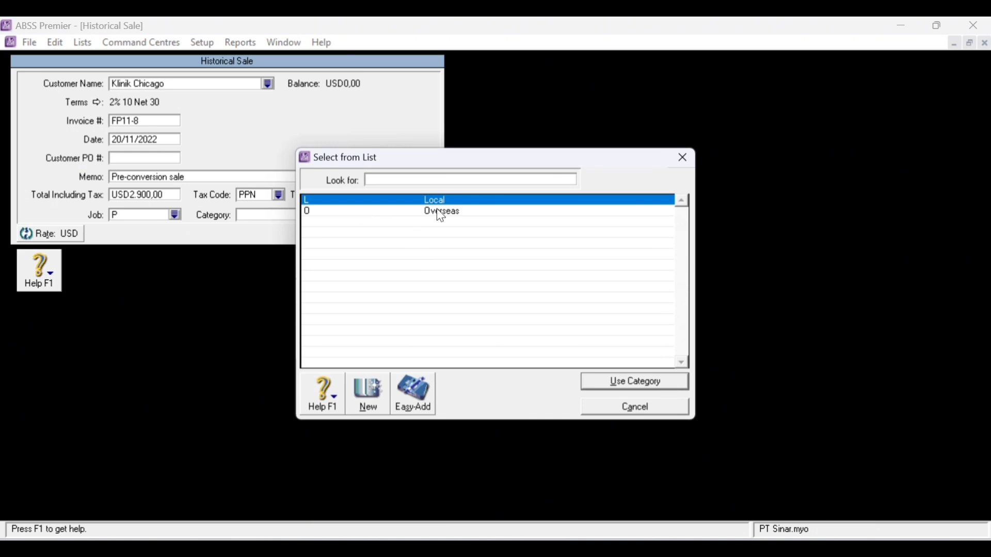
pyautogui.doubleClick(467, 214)
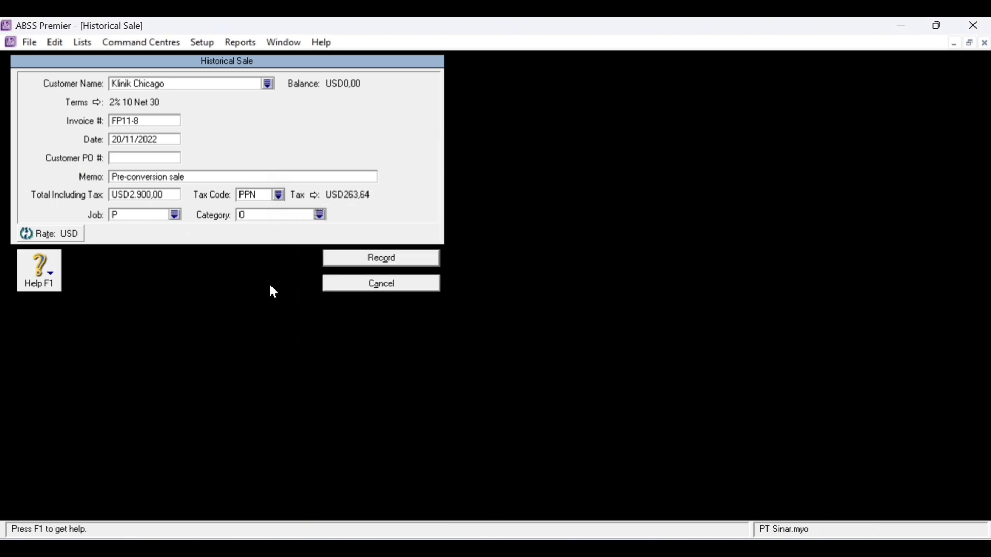
pyautogui.click(386, 268)
pyautogui.click(494, 355)
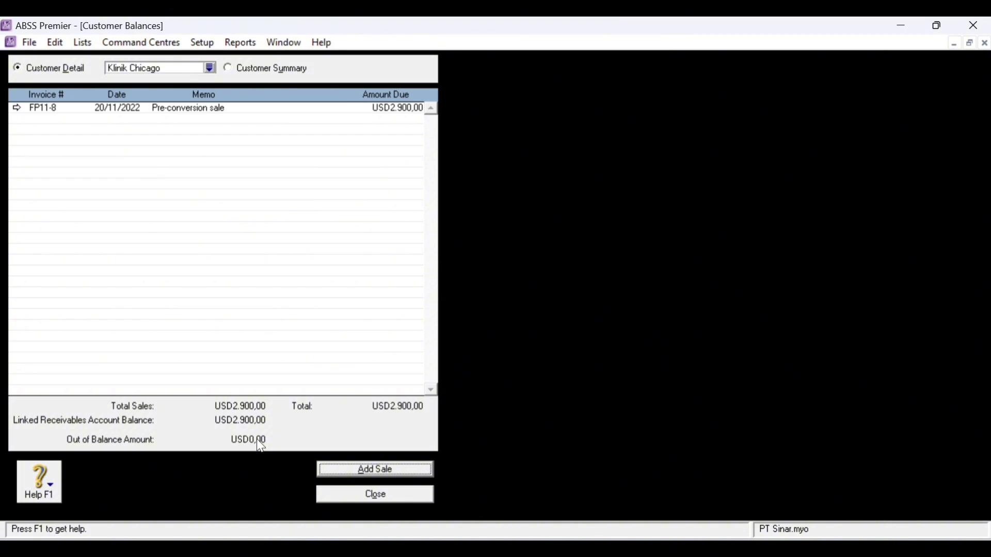
# - Show Klinik Bunda's invoice detail in Customer Balances
pyautogui.click(227, 68)
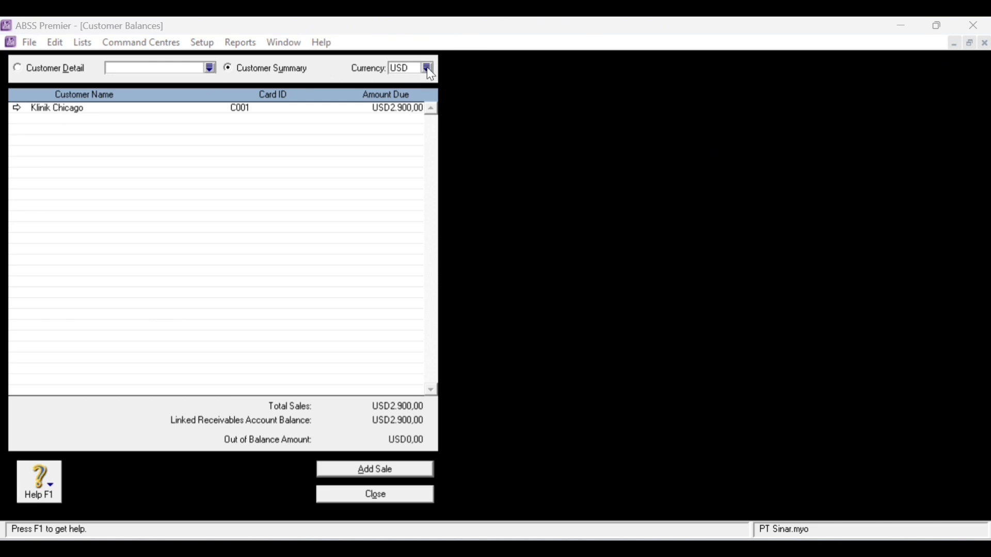
pyautogui.click(209, 68)
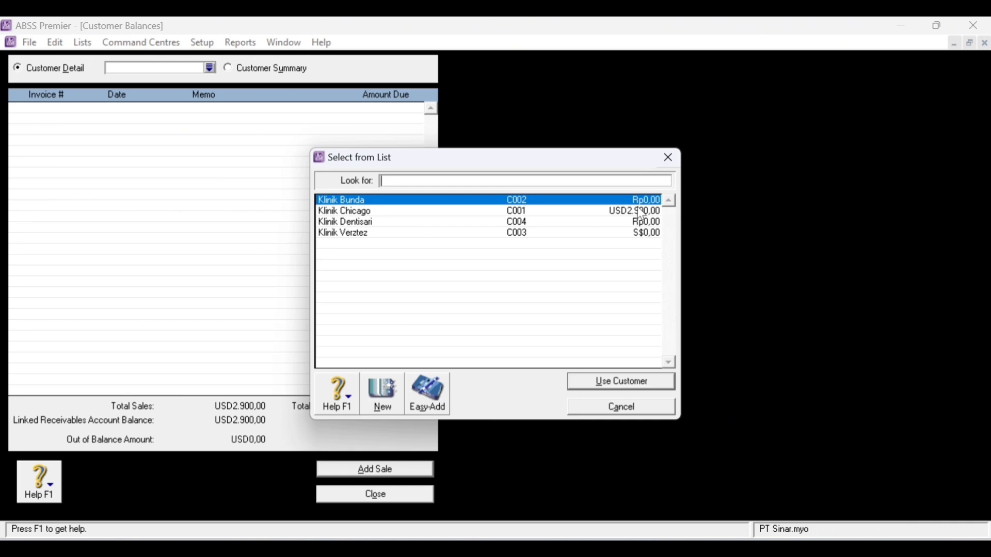
pyautogui.click(647, 225)
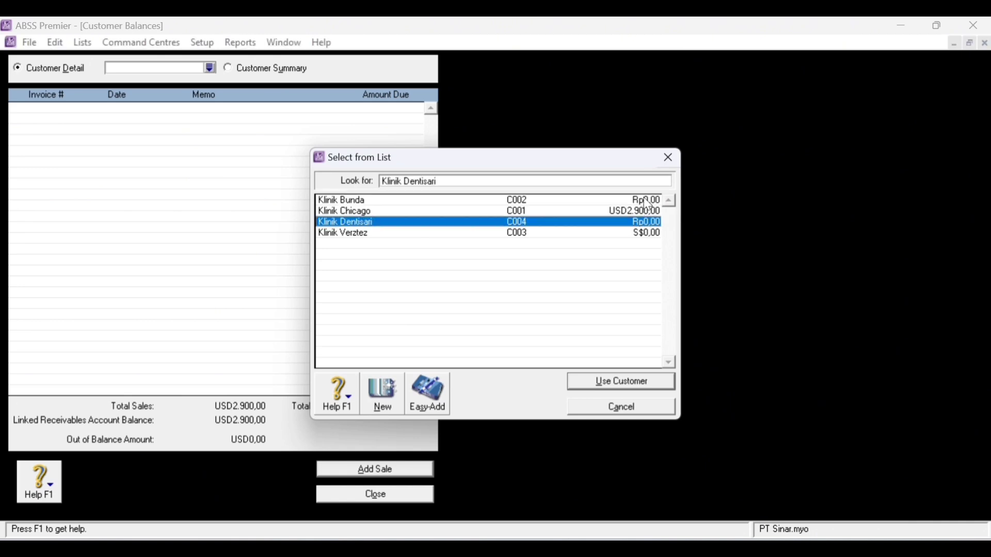
pyautogui.click(647, 202)
pyautogui.doubleClick(648, 204)
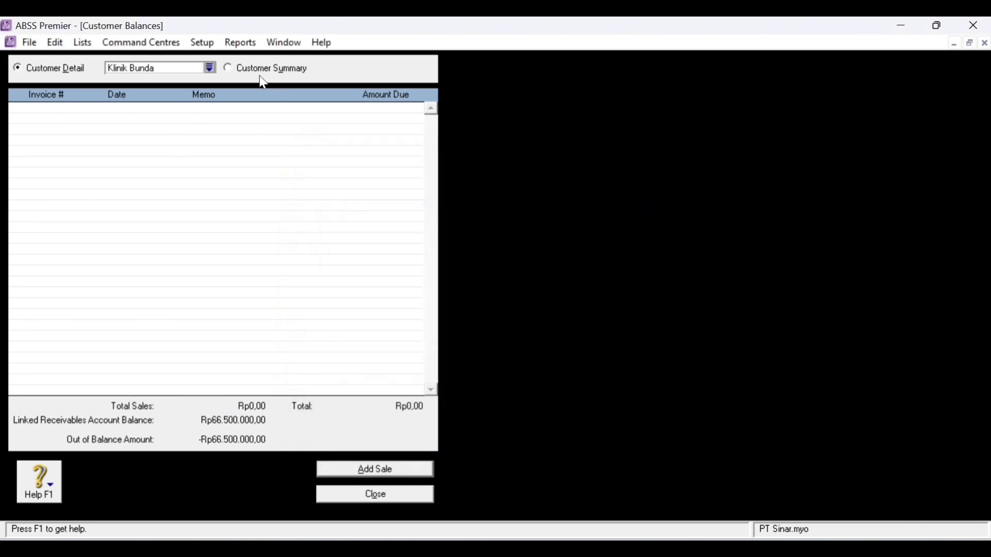
# - Start a historical sale for Klinik Bunda with invoice FP11-11 dated 25/11/2022
pyautogui.click(431, 470)
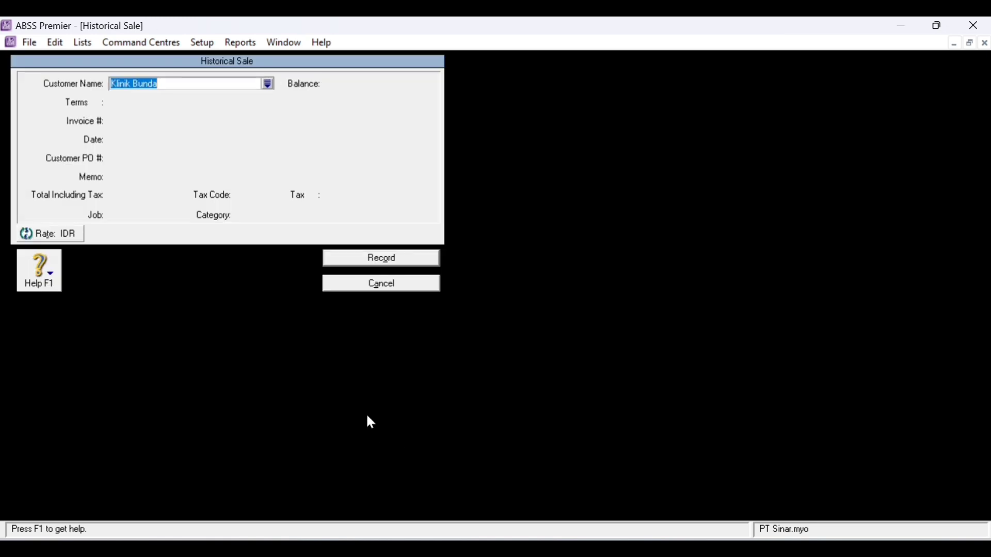
pyautogui.click(134, 122)
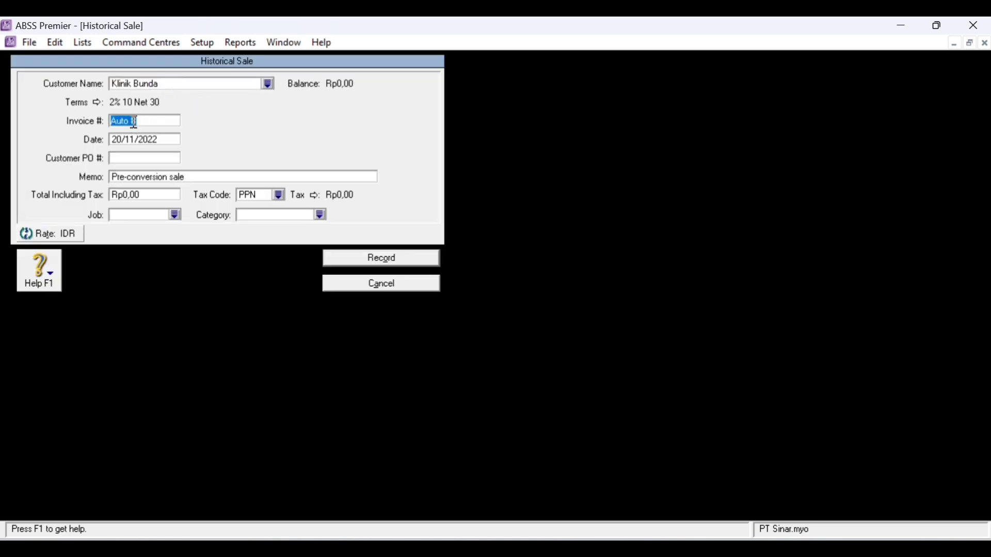
pyautogui.write('Fp')
pyautogui.press('BackSpace')
pyautogui.write('P11-11')
pyautogui.doubleClick(121, 139)
pyautogui.write('25')
# - Set the total to Rp44.000.000, job Produk, category Local, and record the sale
pyautogui.click(143, 196)
pyautogui.write('44000000')
pyautogui.click(176, 215)
pyautogui.doubleClick(400, 211)
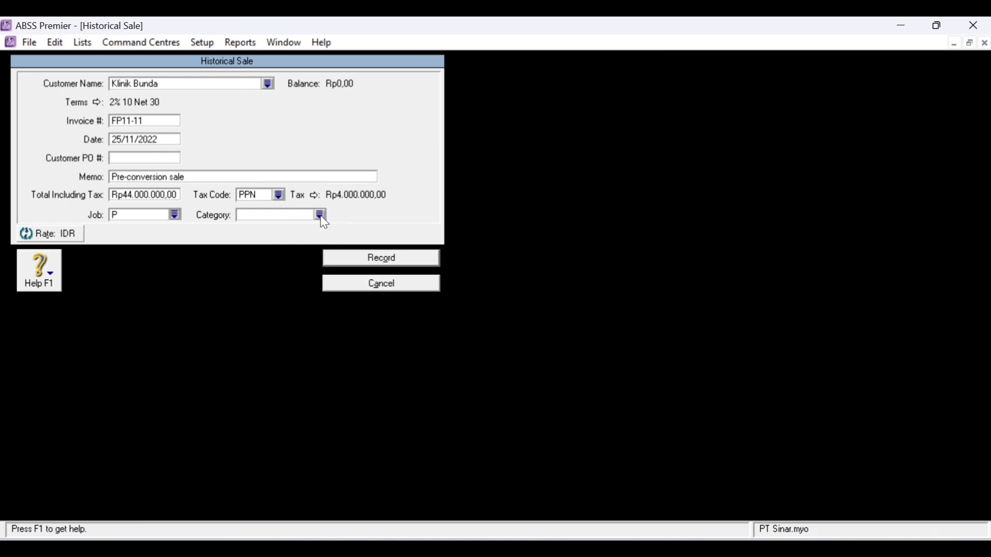
pyautogui.click(321, 214)
pyautogui.write('L')
pyautogui.doubleClick(471, 201)
pyautogui.click(382, 263)
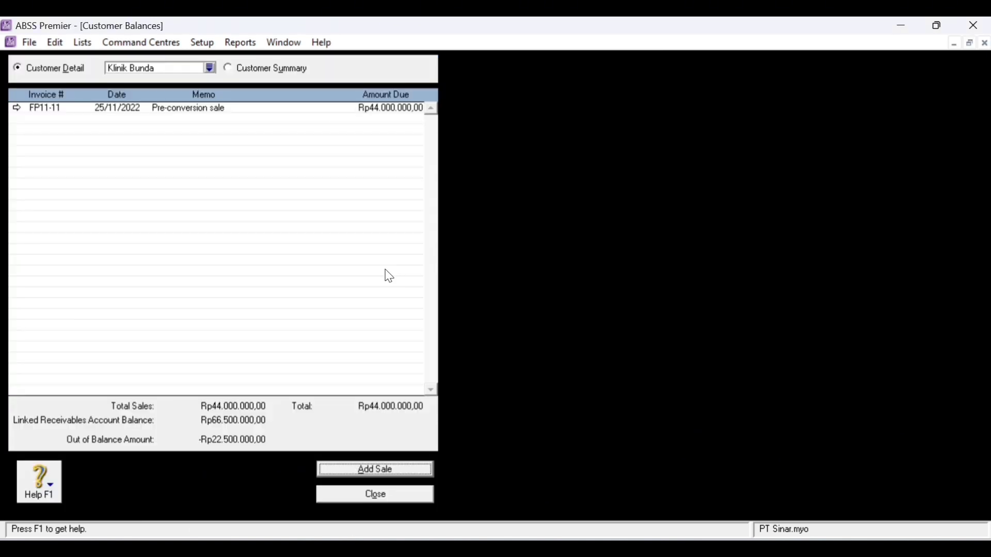
# - Start a historical sale for Klinik Dentisari with invoice SPJ11-12 dated 30/11/2022
pyautogui.click(211, 68)
pyautogui.click(592, 226)
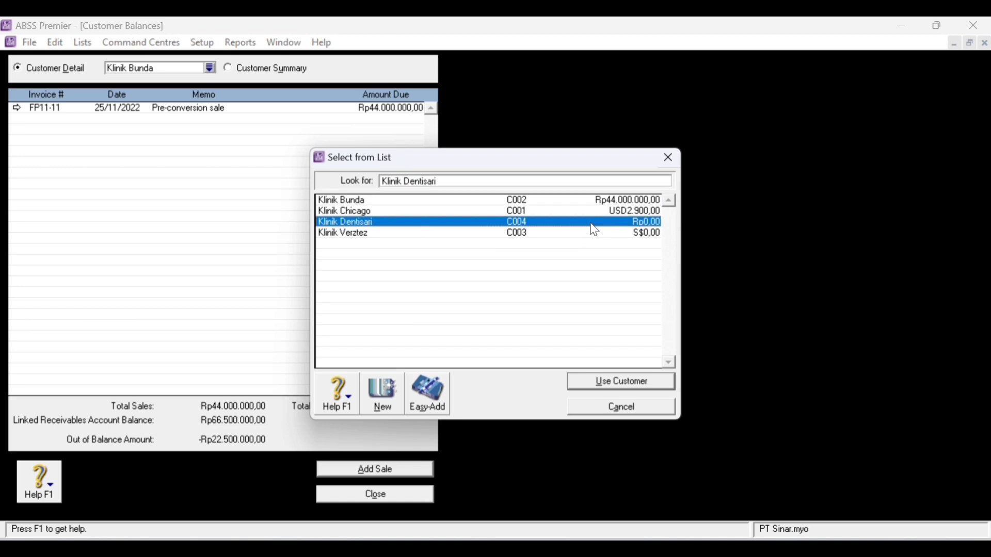
pyautogui.doubleClick(593, 223)
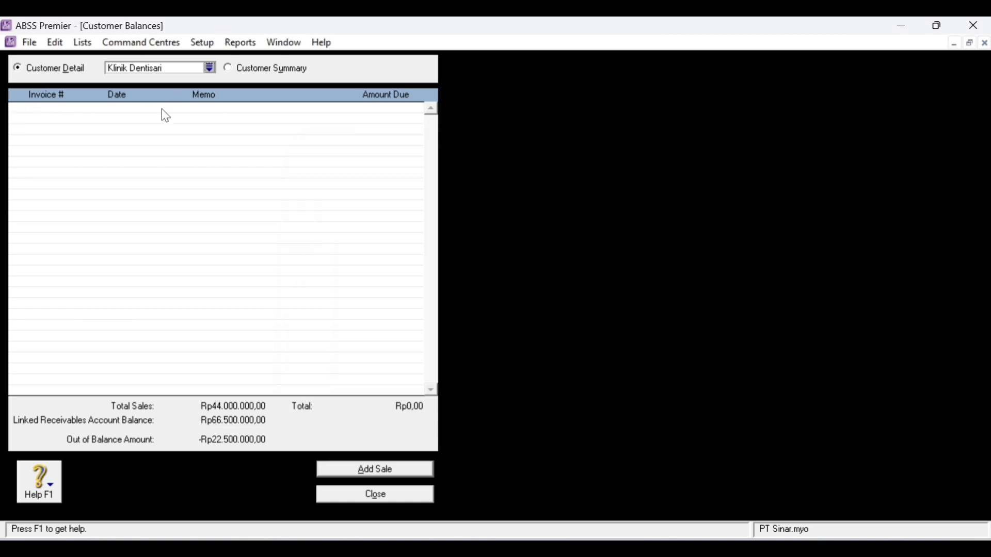
pyautogui.click(375, 469)
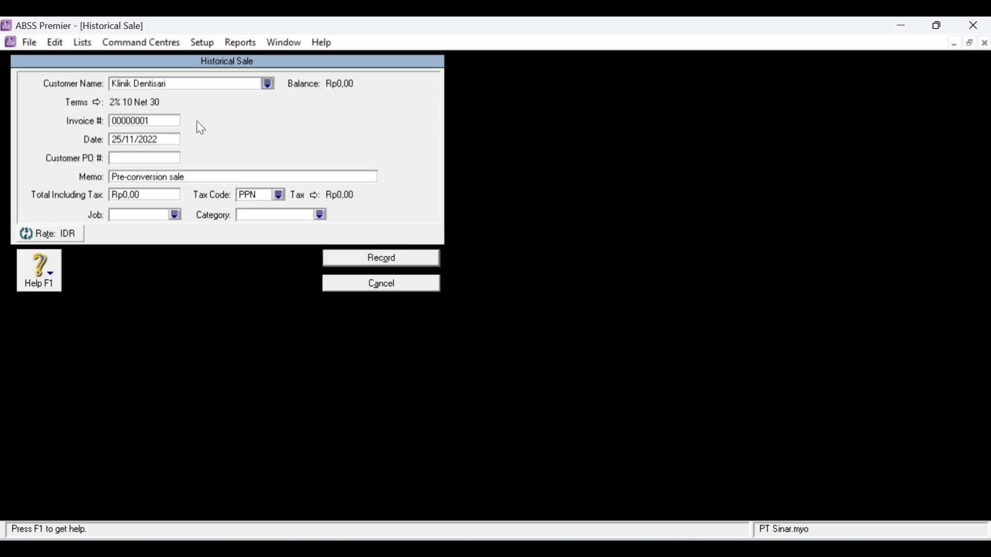
pyautogui.click(140, 124)
pyautogui.write('FP')
pyautogui.press('BackSpace')
pyautogui.press('BackSpace')
pyautogui.write('SPJ')
pyautogui.write('11')
pyautogui.write('-TP')
pyautogui.doubleClick(117, 137)
pyautogui.click(119, 138)
pyautogui.press('BackSpace')
pyautogui.press('BackSpace')
pyautogui.write('30')
pyautogui.press('Tab')
# - Set the total to Rp22.500.000, job Produk, category Local, and record the sale
pyautogui.write('22500000')
pyautogui.press('Tab')
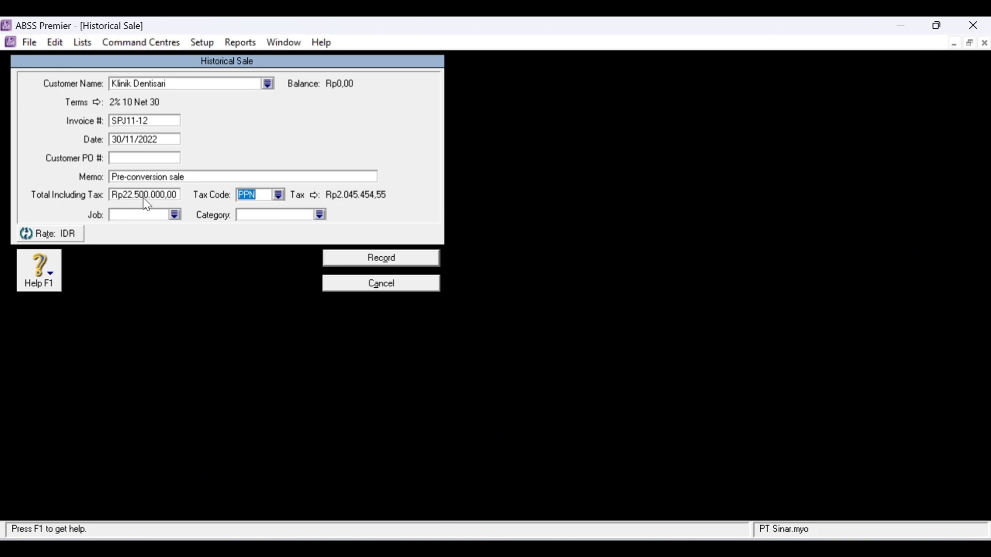
pyautogui.click(175, 215)
pyautogui.doubleClick(428, 212)
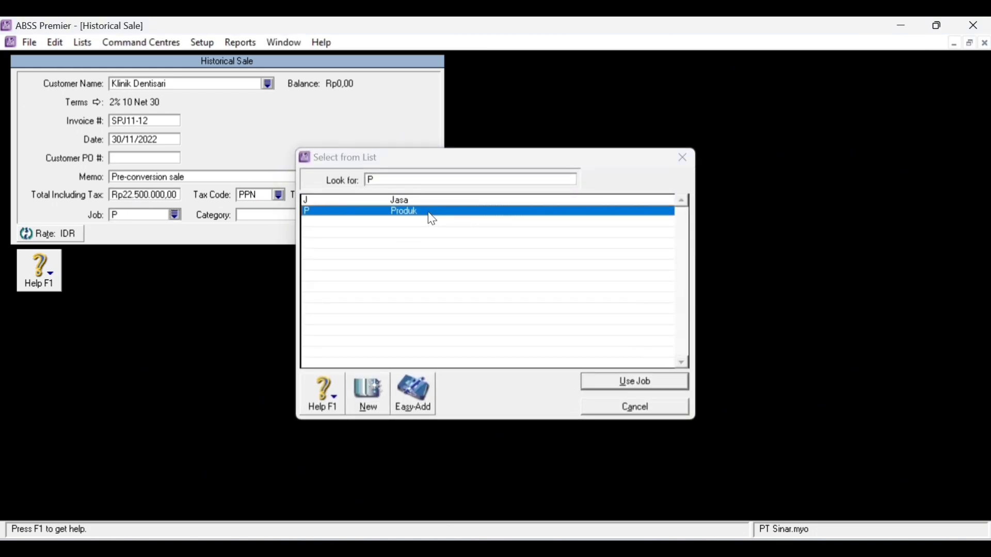
pyautogui.click(323, 215)
pyautogui.click(451, 201)
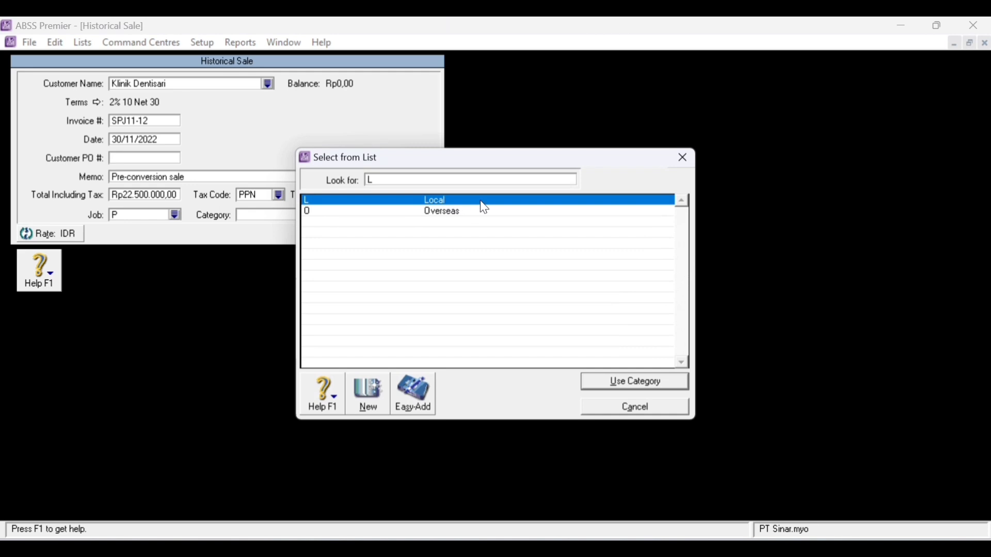
pyautogui.doubleClick(481, 201)
pyautogui.click(398, 259)
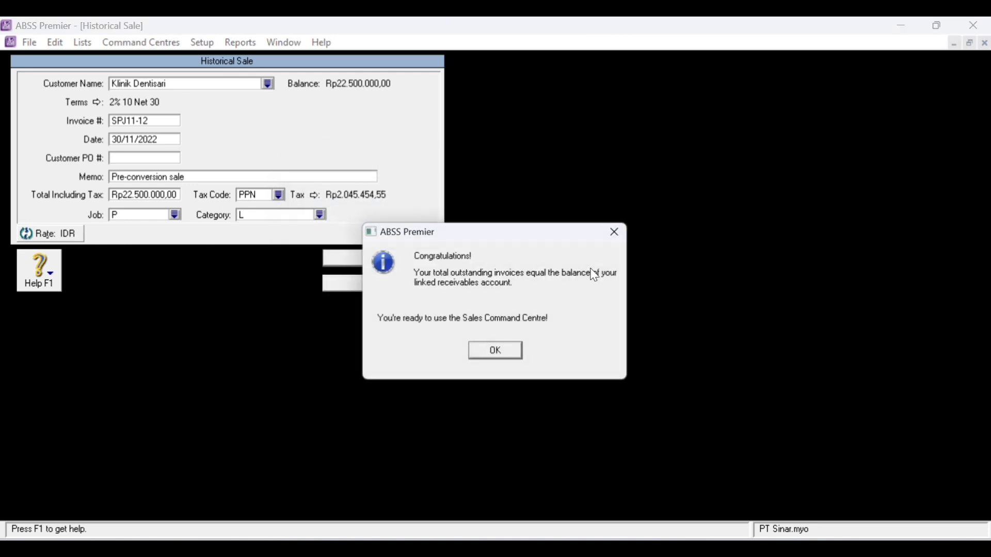
pyautogui.click(510, 351)
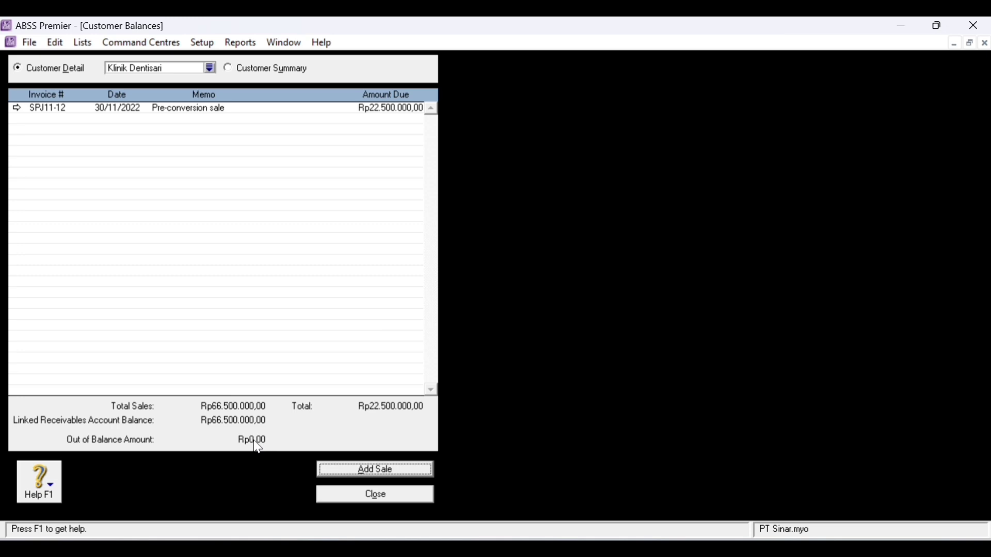
# - Close Customer Balances and open Supplier Balances with Asoka Pte.Ltd selected
pyautogui.click(424, 499)
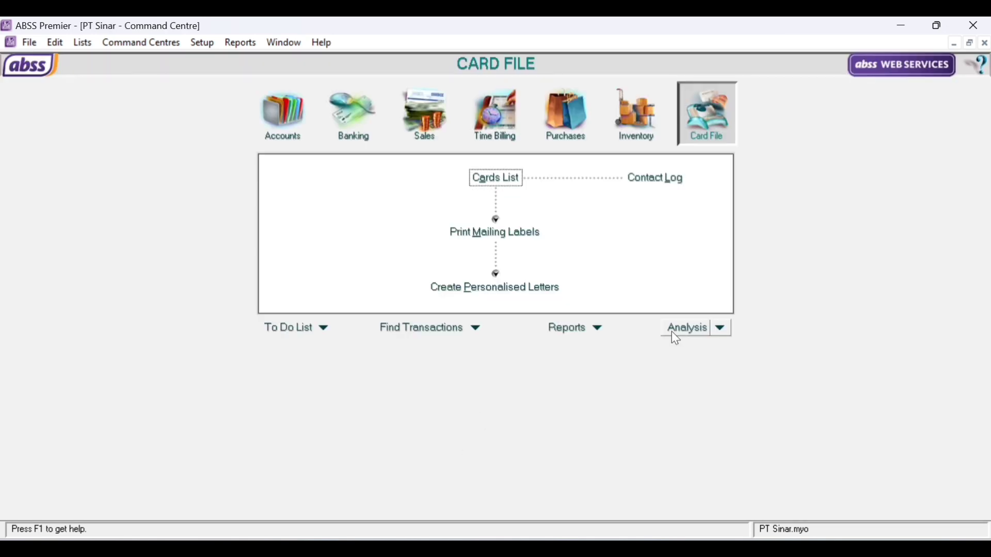
pyautogui.click(202, 42)
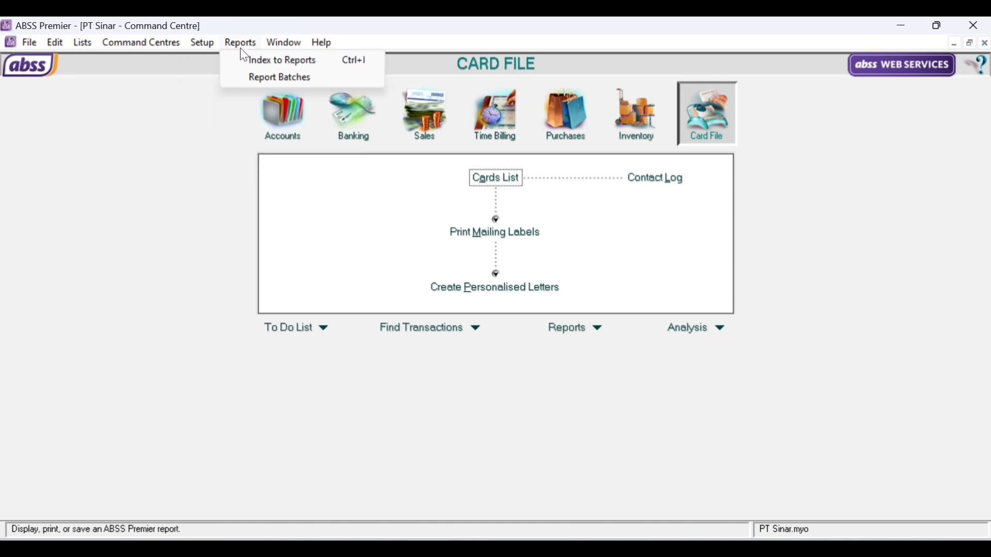
pyautogui.moveTo(252, 80)
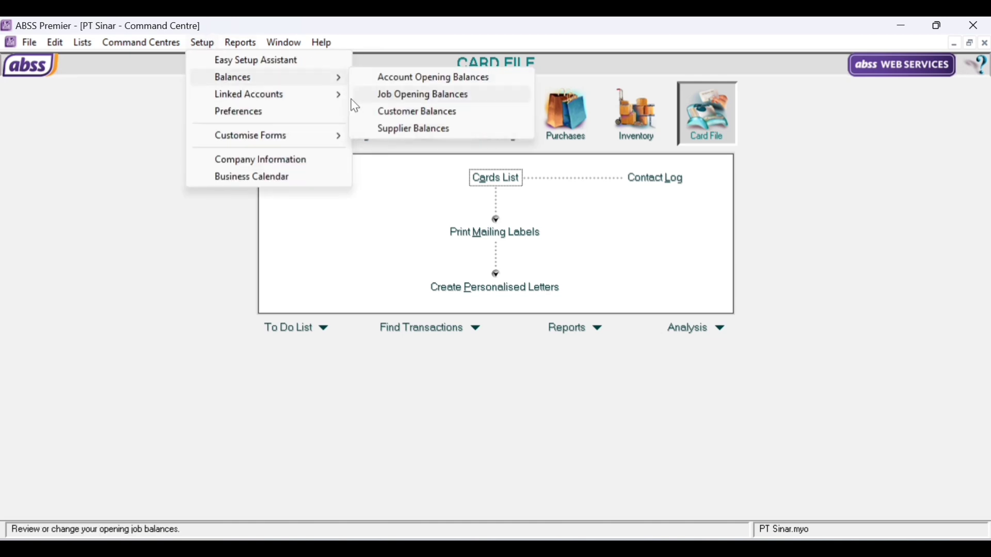
pyautogui.click(447, 129)
pyautogui.click(210, 68)
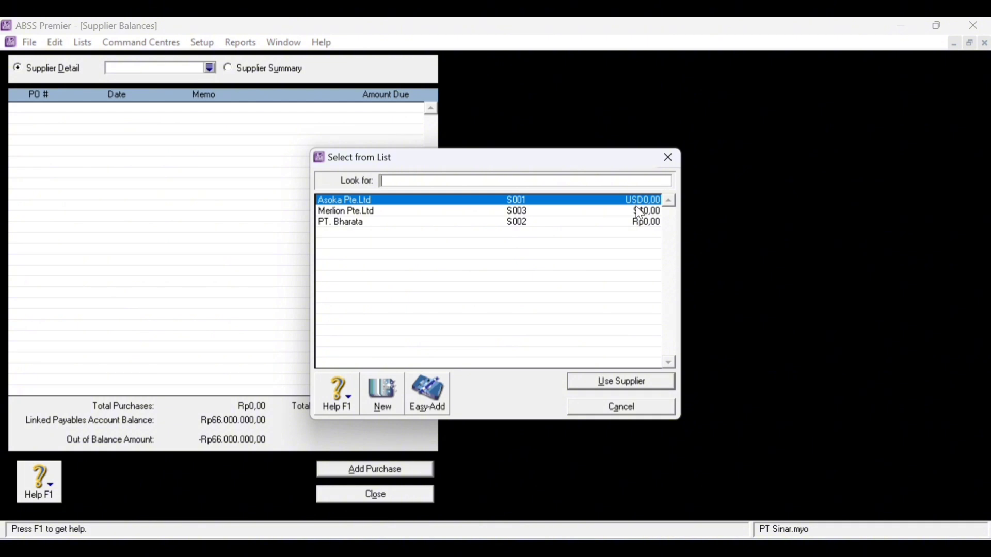
pyautogui.click(633, 383)
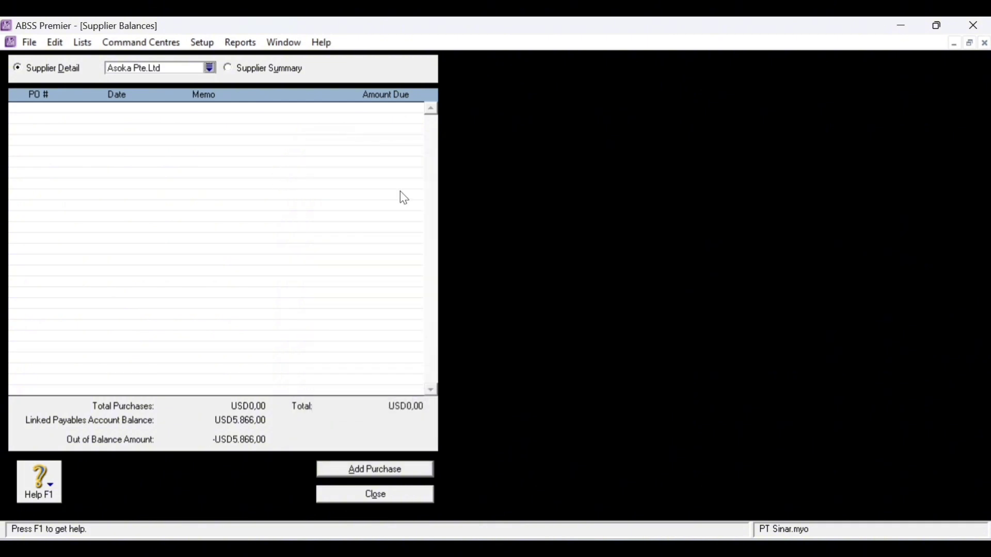
# - Start a historical purchase for Asoka Pte.Ltd with PO NP-11 dated 18/11/2022
pyautogui.click(375, 470)
pyautogui.press('Tab')
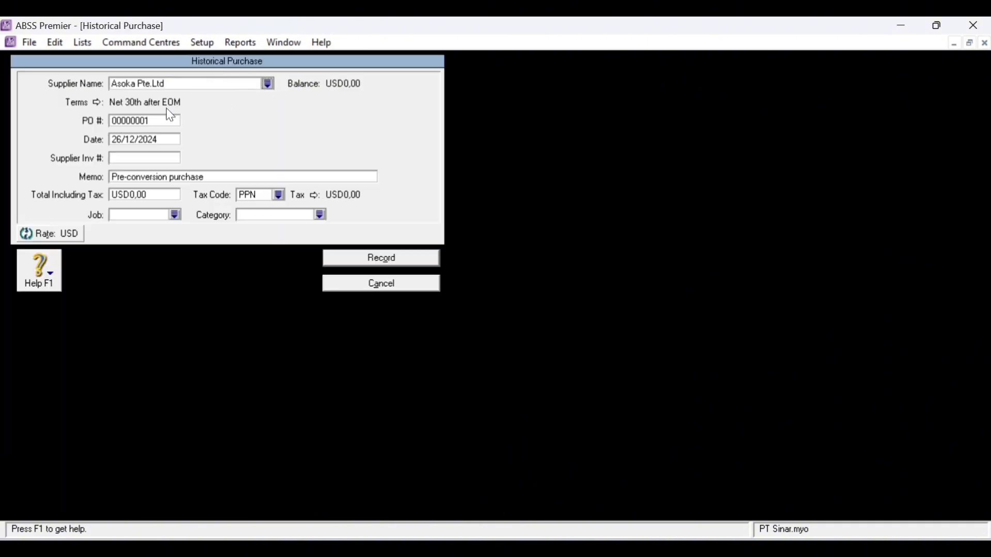
pyautogui.click(166, 119)
pyautogui.write('NP-11')
pyautogui.press('Tab')
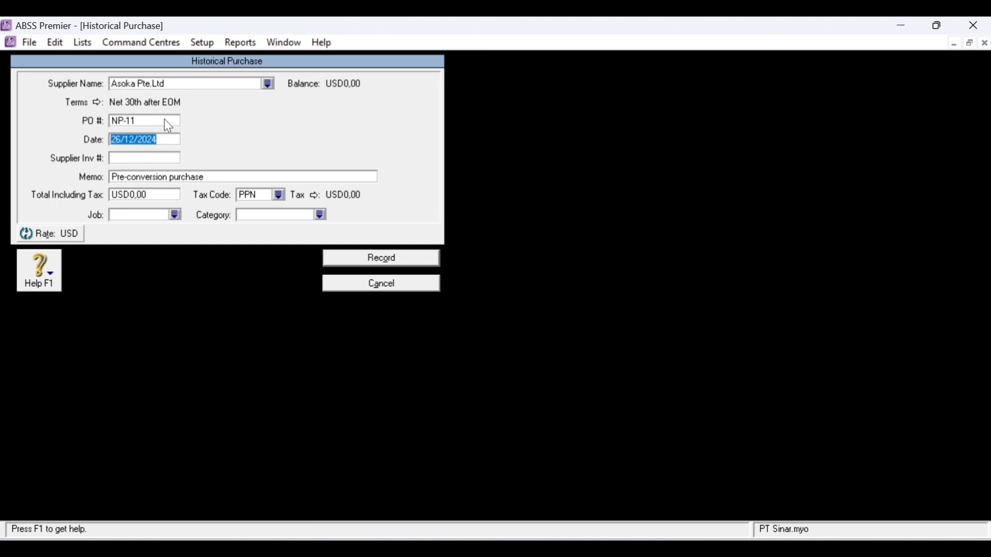
pyautogui.click(124, 141)
pyautogui.doubleClick(124, 140)
pyautogui.write('18')
pyautogui.press('BackSpace')
pyautogui.write('1')
pyautogui.press('Right')
pyautogui.press('Right')
pyautogui.press('Right')
pyautogui.press('Right')
pyautogui.press('Right')
pyautogui.press('BackSpace')
pyautogui.write('2')
# - Enter the USD5.866,00 total with Job Produk and Category Overseas, and record it
pyautogui.click(147, 196)
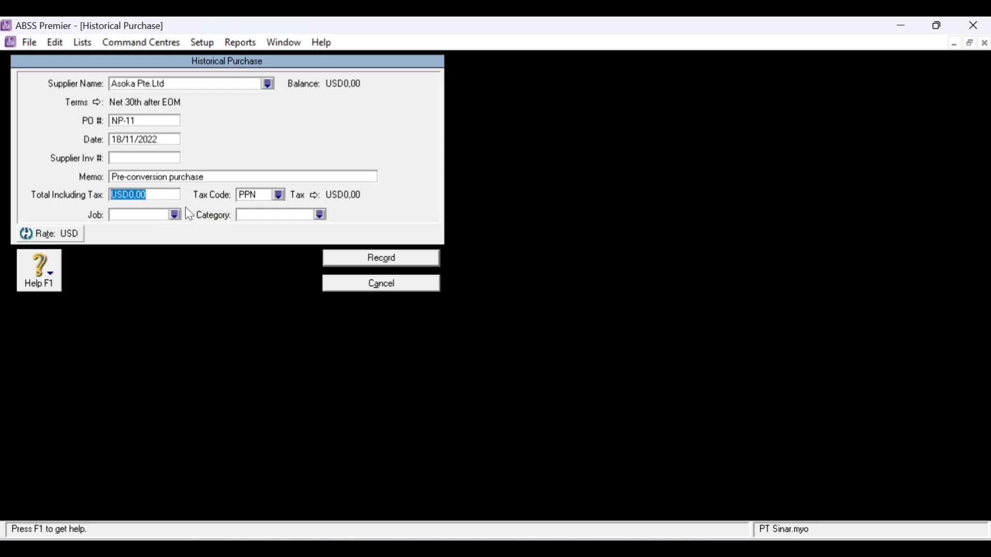
pyautogui.write('5866')
pyautogui.press('Tab')
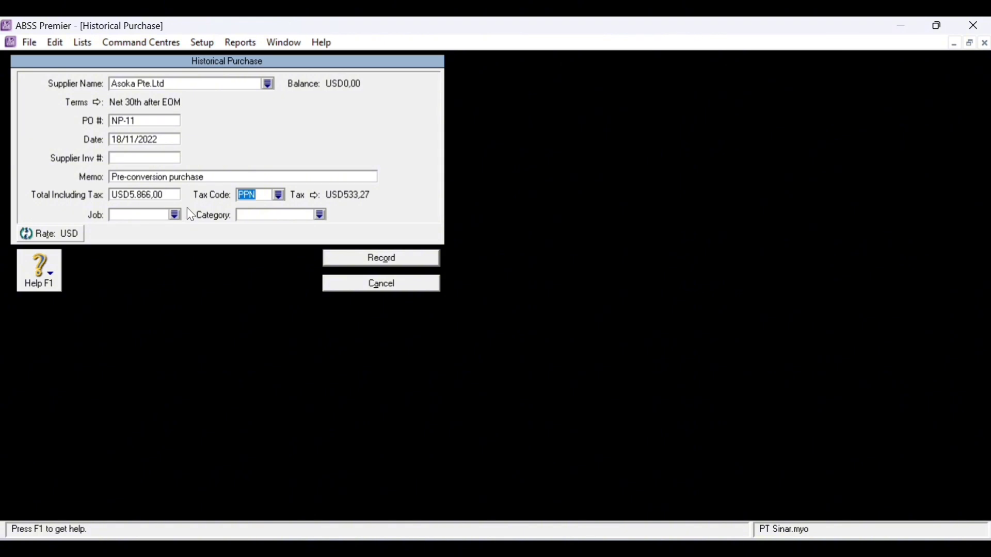
pyautogui.click(175, 215)
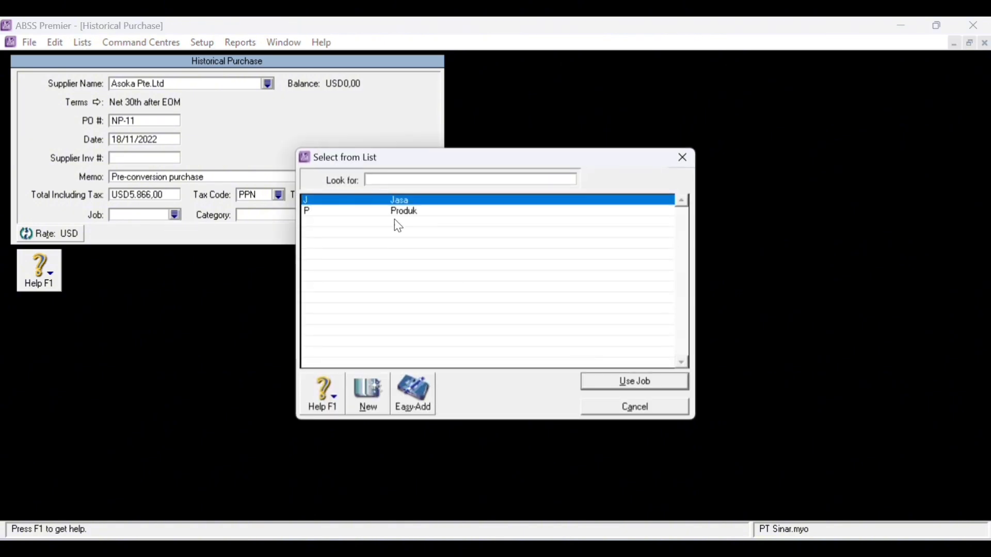
pyautogui.doubleClick(404, 212)
pyautogui.click(323, 216)
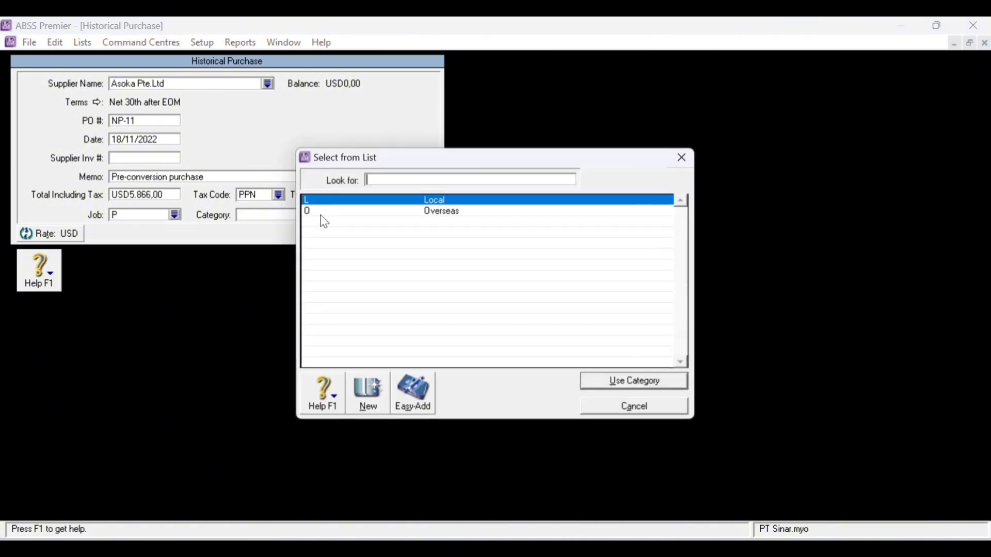
pyautogui.doubleClick(490, 212)
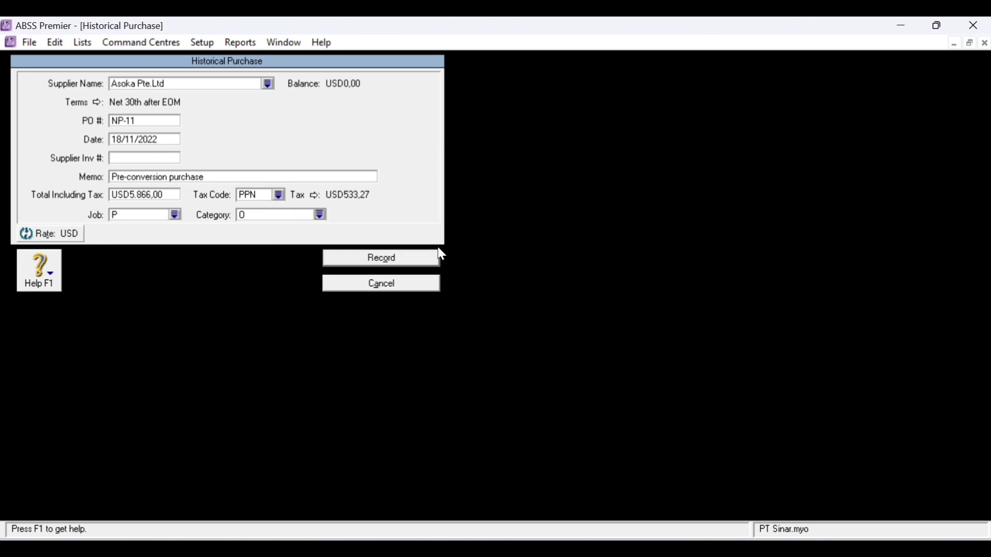
pyautogui.click(399, 268)
pyautogui.click(503, 357)
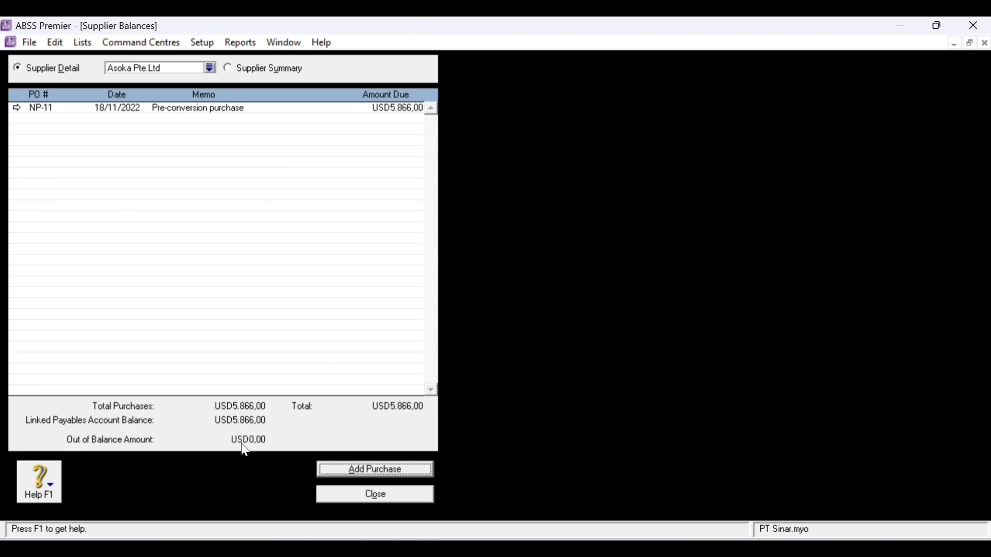
# - Start a historical purchase for PT. Bharata with PO LI14-11 dated 26/11/2022
pyautogui.click(210, 68)
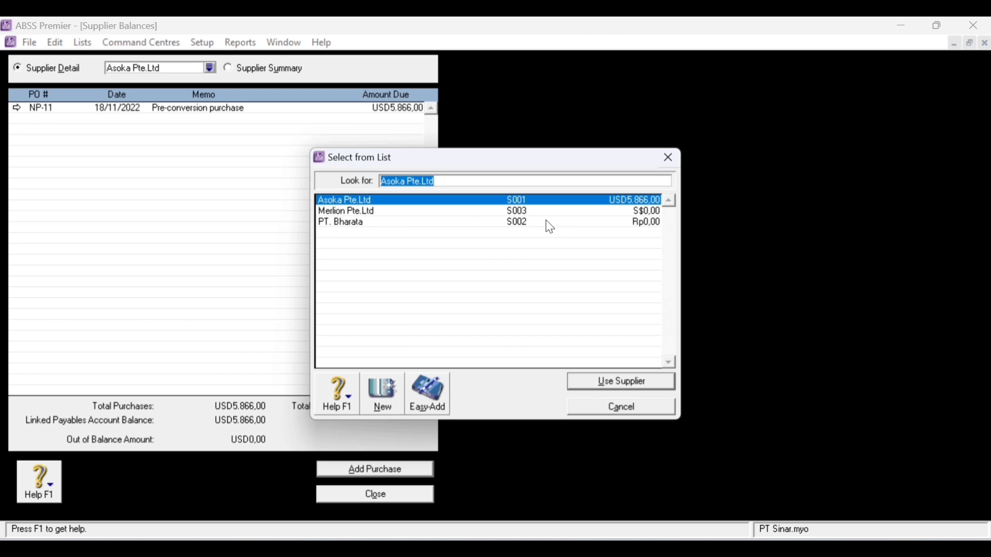
pyautogui.click(549, 223)
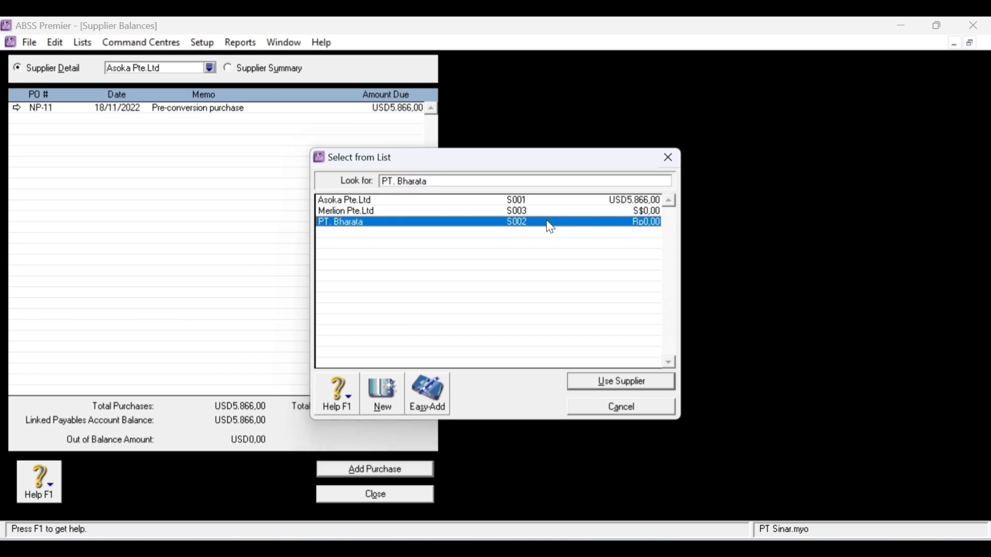
pyautogui.press('Return')
pyautogui.click(380, 470)
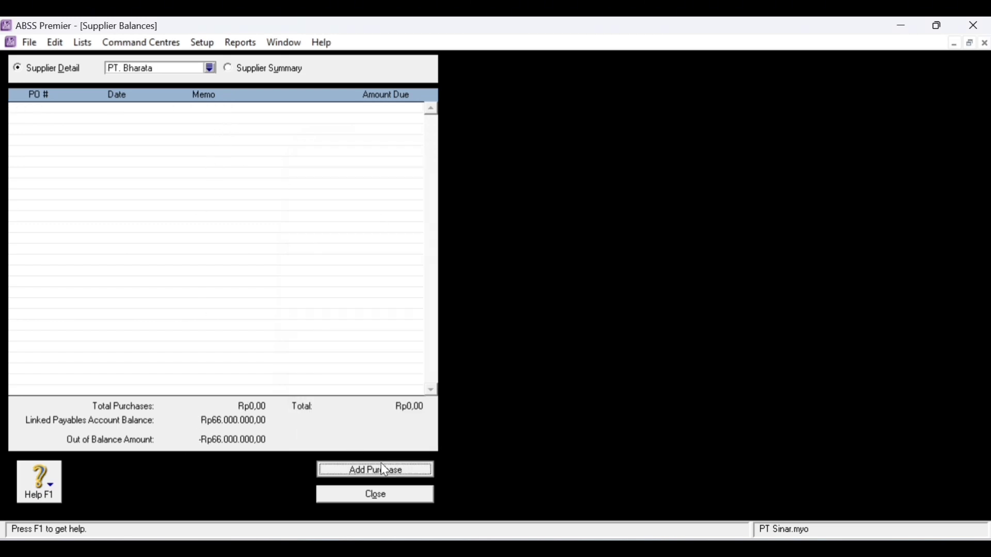
pyautogui.click(129, 120)
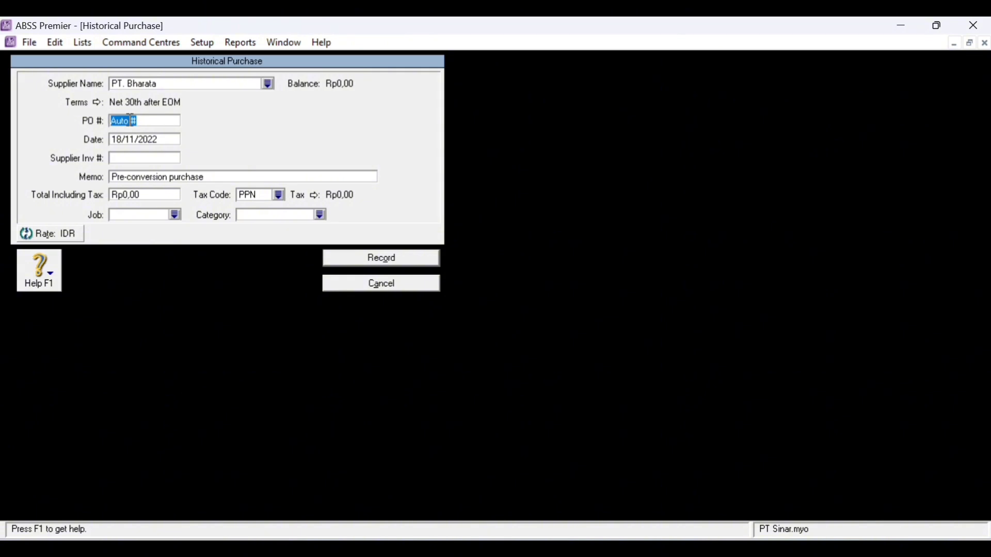
pyautogui.write('LI14-11')
pyautogui.moveTo(122, 137); pyautogui.dragTo(98, 151)
pyautogui.write('26')
pyautogui.press('Tab')
# - Enter the Rp66.000.000,00 total with Job Produk and Category Local, and record it
pyautogui.click(134, 194)
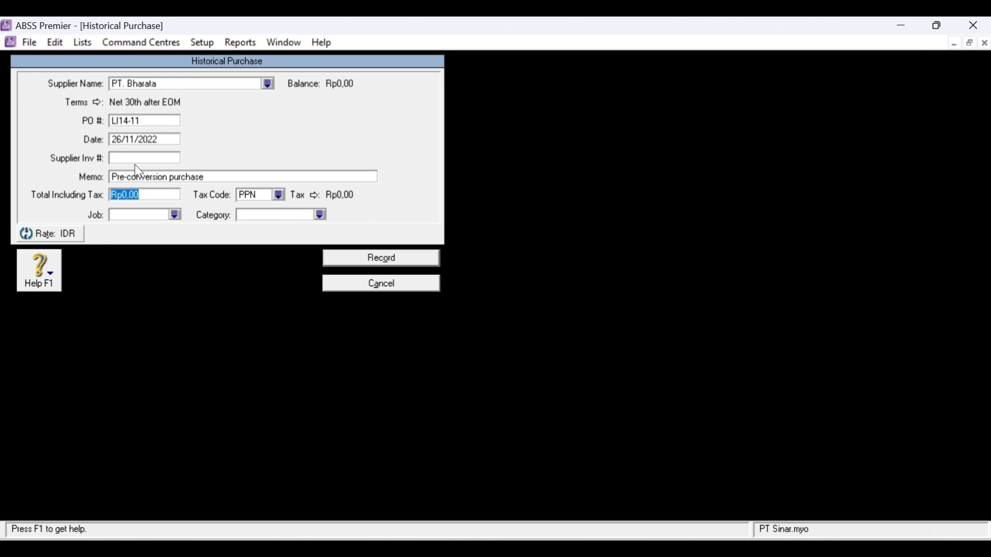
pyautogui.write('66000')
pyautogui.click(176, 216)
pyautogui.write('P')
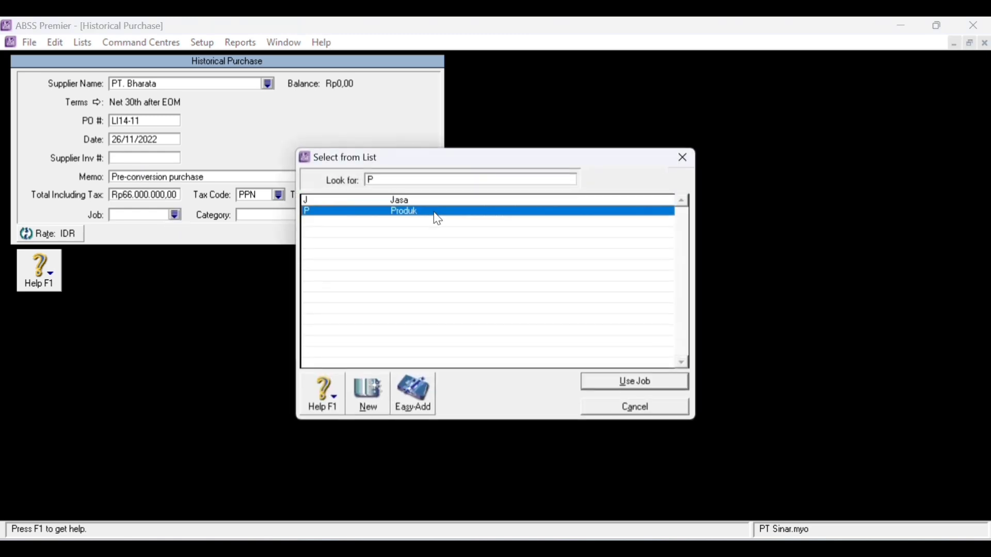
pyautogui.press('Return')
pyautogui.click(320, 216)
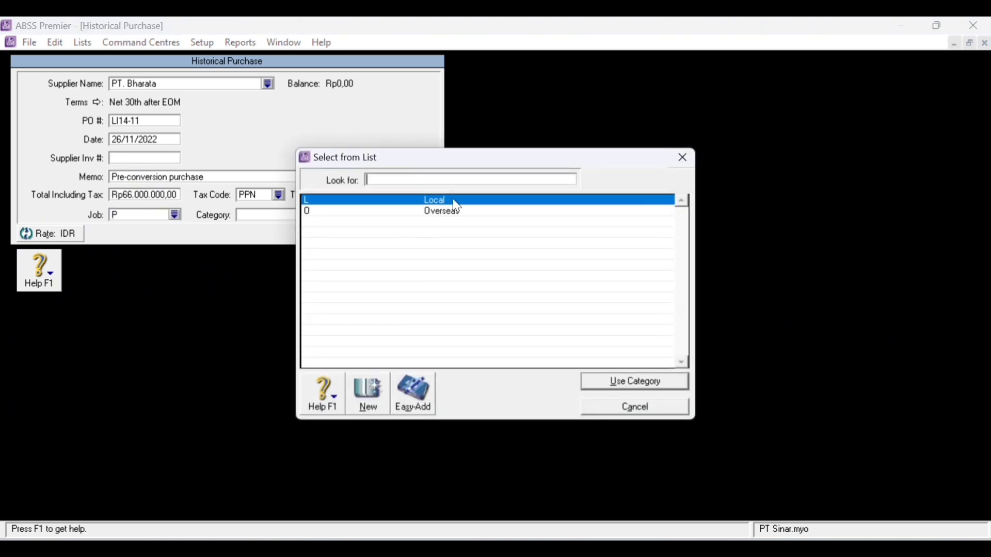
pyautogui.write('L')
pyautogui.press('Return')
pyautogui.click(425, 263)
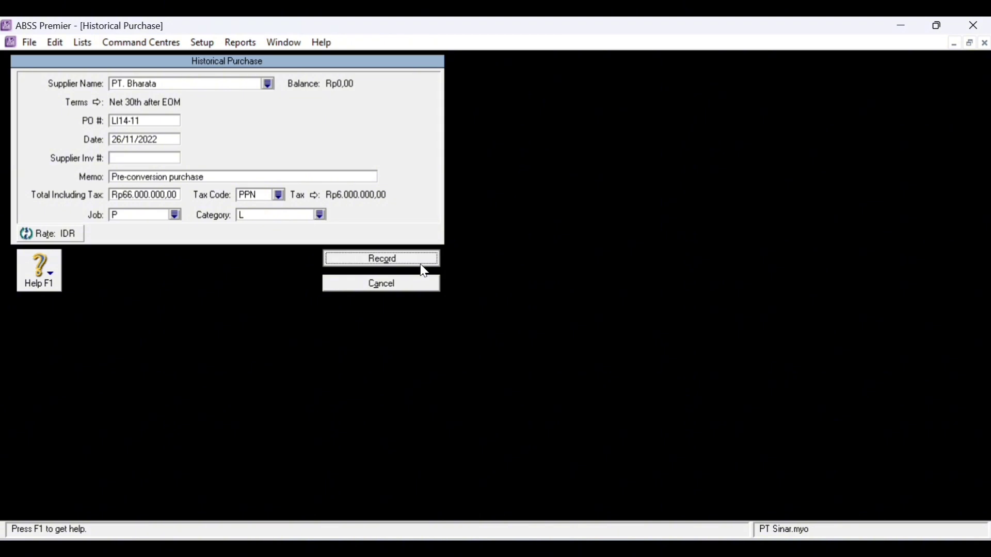
pyautogui.click(480, 355)
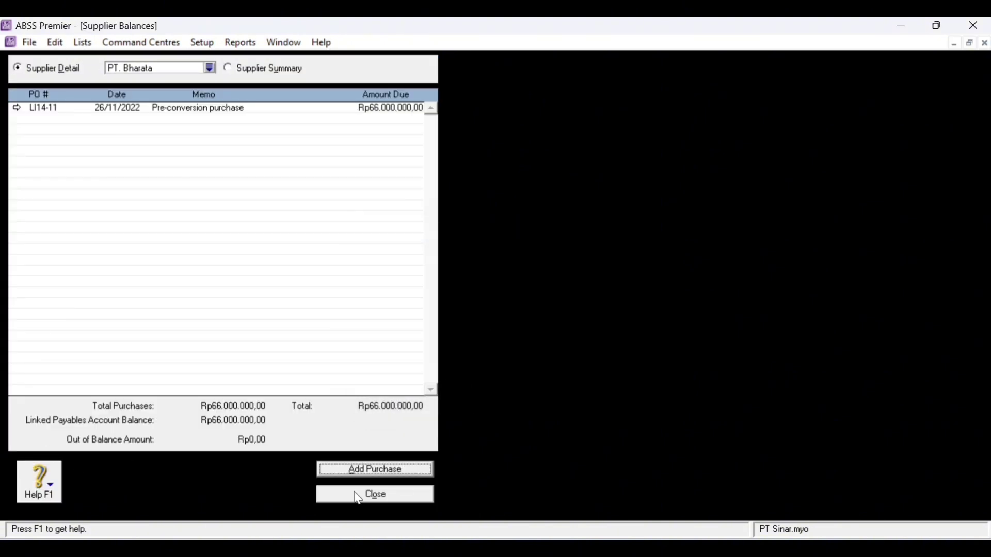
# - Close Supplier Balances and start a new inventory item numbered AU-N06
pyautogui.click(394, 498)
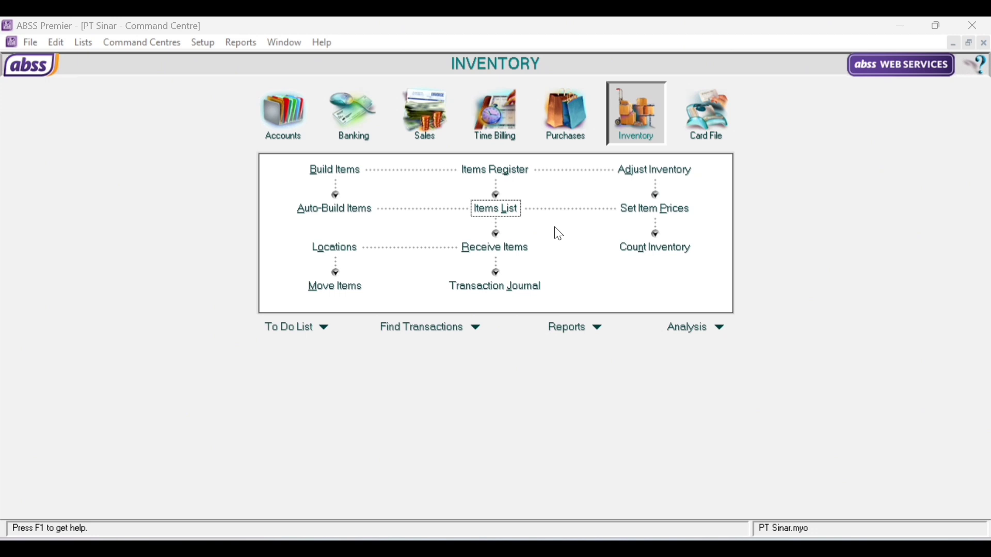
pyautogui.click(500, 212)
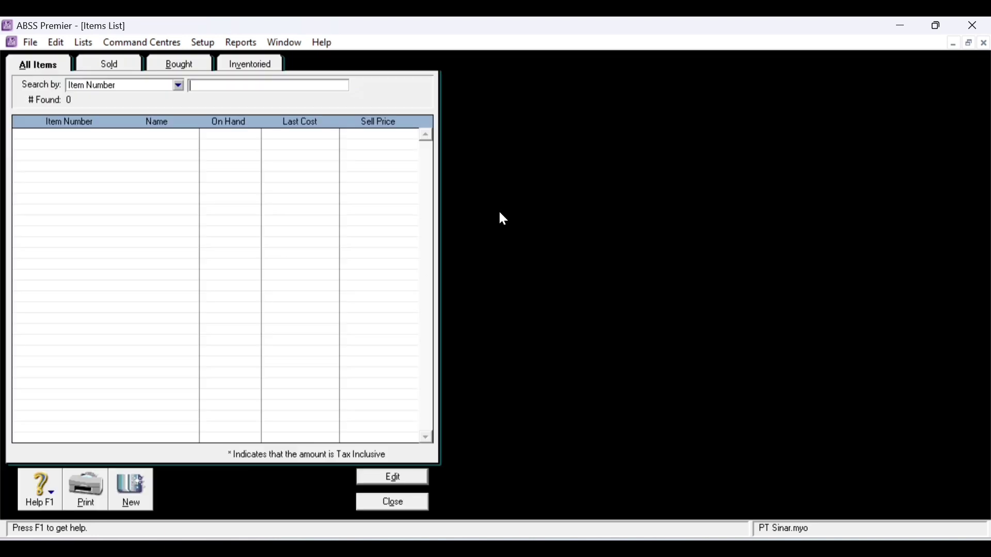
pyautogui.click(132, 487)
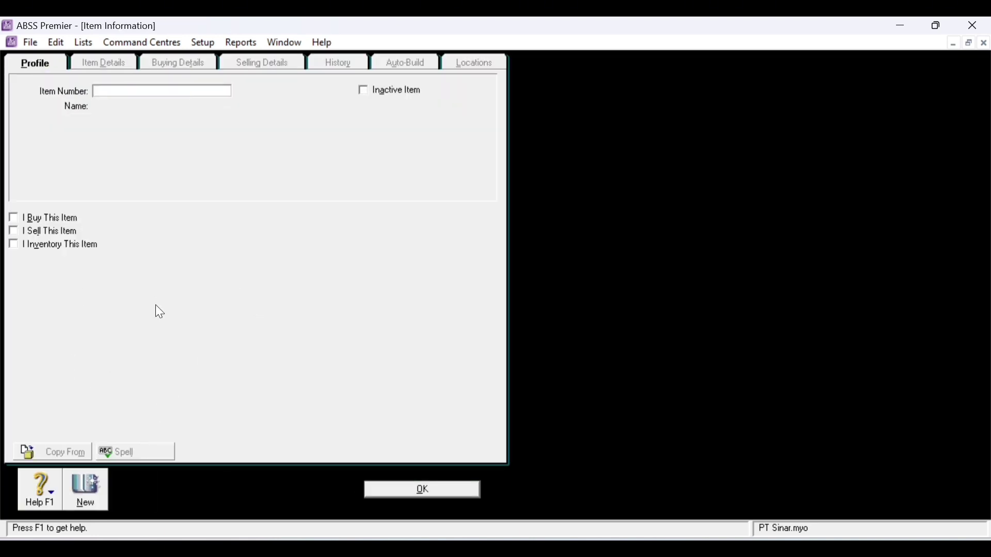
pyautogui.write('AAU')
pyautogui.press('BackSpace')
pyautogui.press('BackSpace')
pyautogui.write('U-N06')
pyautogui.press('Tab')
# - Name the item Accu-Check and tick I Buy, I Sell and I Inventory
pyautogui.write('Accu Check')
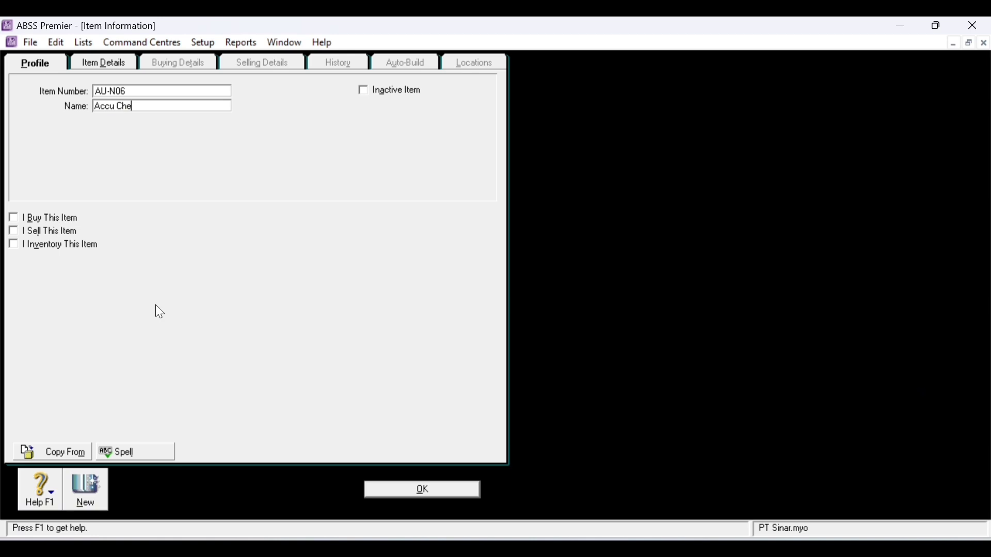
pyautogui.click(118, 106)
pyautogui.press('BackSpace')
pyautogui.write('-')
pyautogui.click(14, 217)
pyautogui.click(14, 231)
pyautogui.click(13, 245)
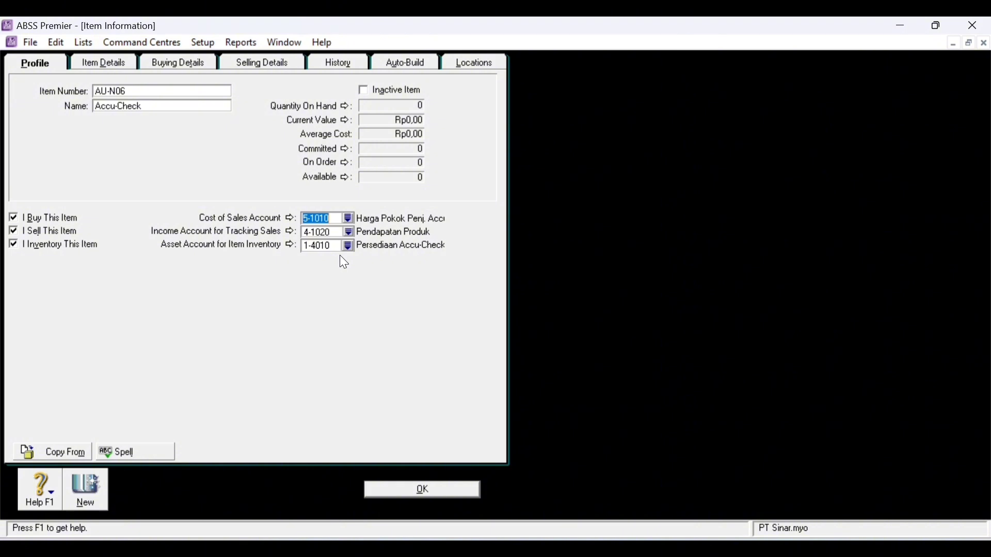
# - Set Accu-Check's buying unit to Unit and its purchase tax code to N-T (non-taxable)
pyautogui.click(98, 64)
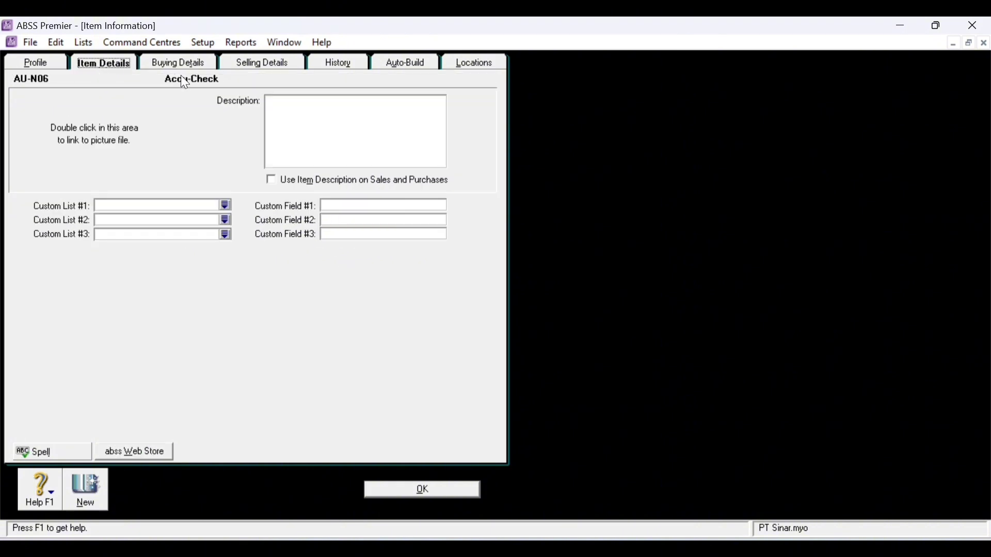
pyautogui.click(184, 66)
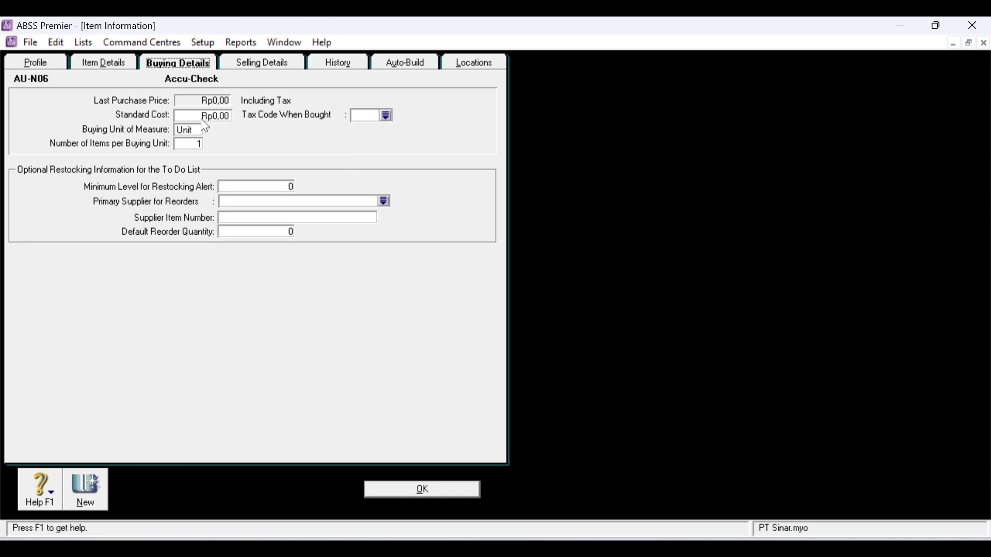
pyautogui.doubleClick(184, 131)
pyautogui.click(387, 115)
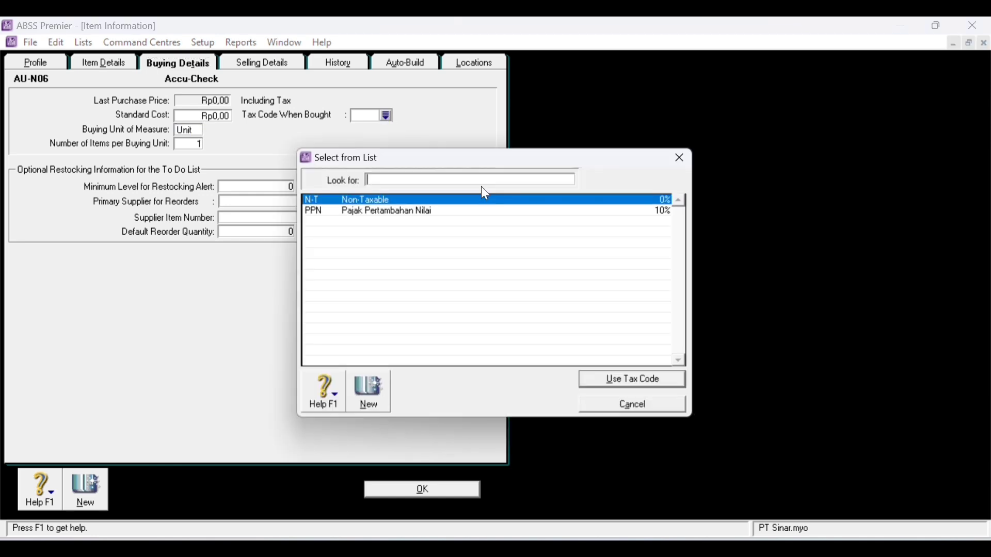
pyautogui.doubleClick(369, 200)
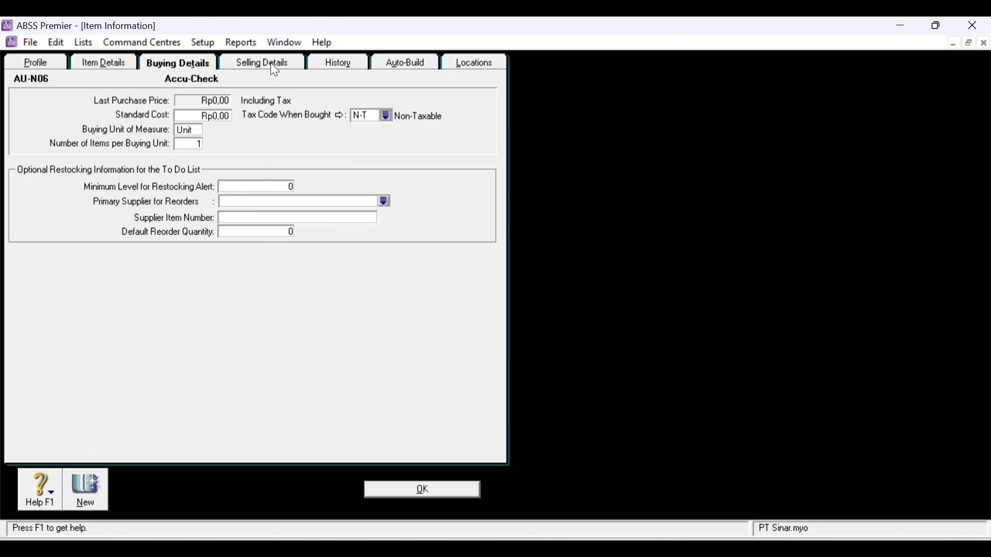
# - Price Accu-Check at USD 75 and SGD 110, clear Levels D–F, and save it
pyautogui.click(271, 65)
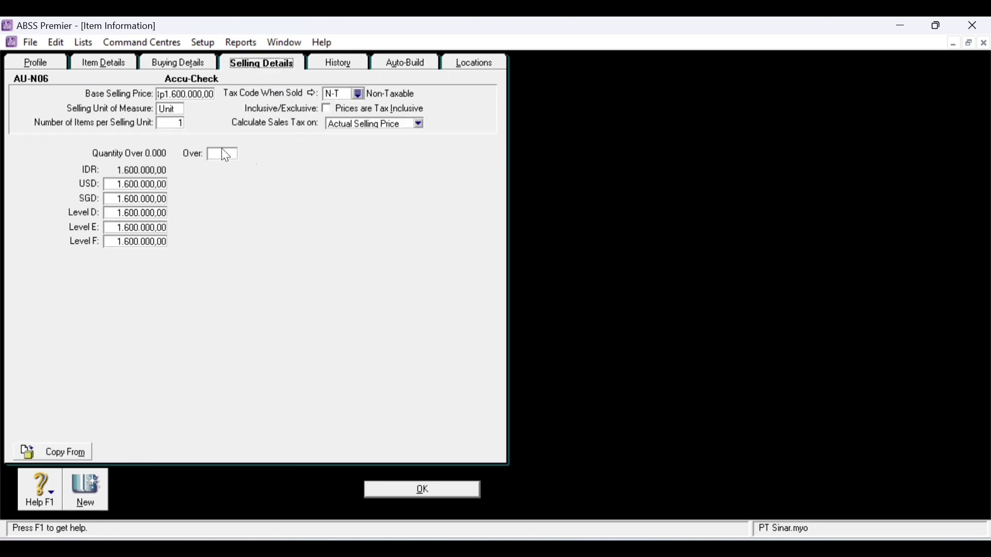
pyautogui.click(175, 106)
pyautogui.click(193, 97)
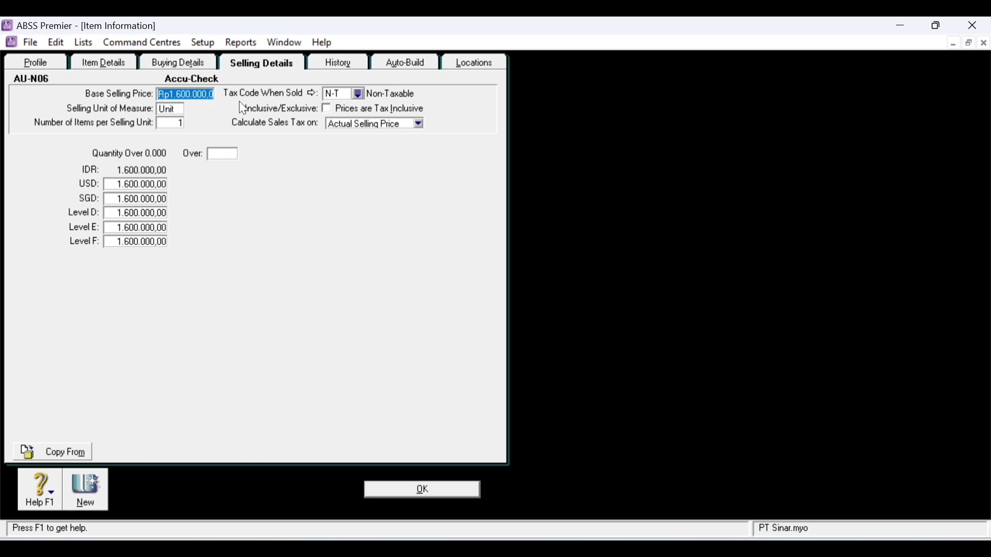
pyautogui.click(136, 184)
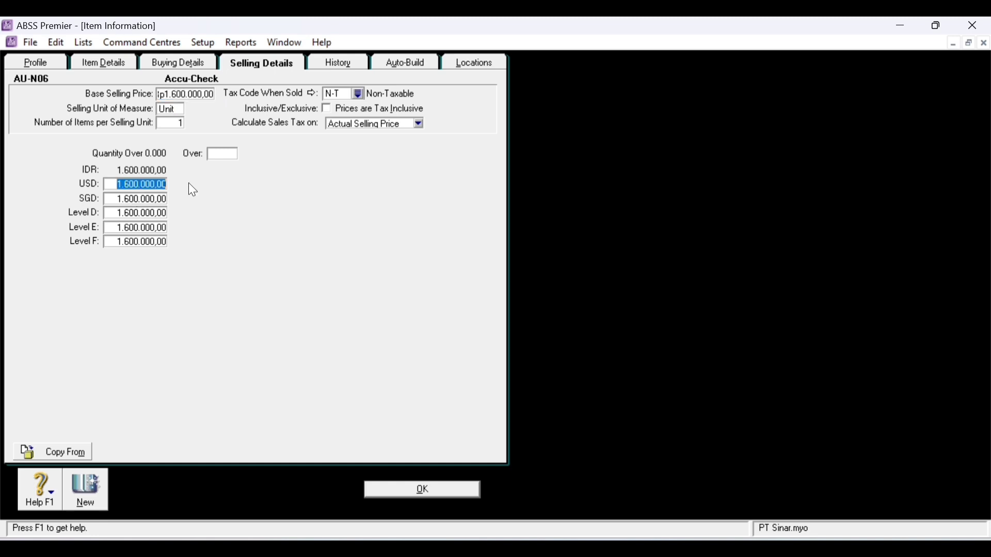
pyautogui.write('75')
pyautogui.click(170, 201)
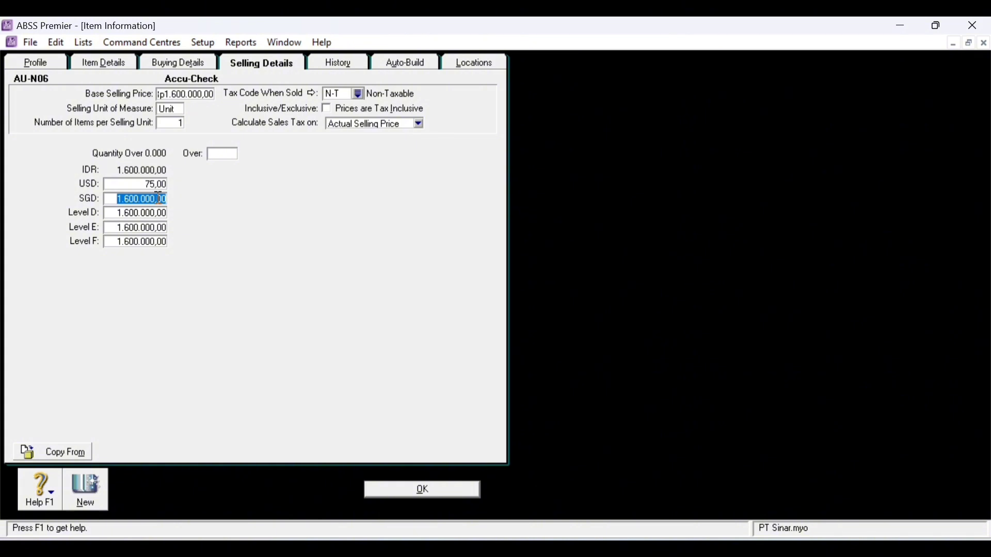
pyautogui.write('100')
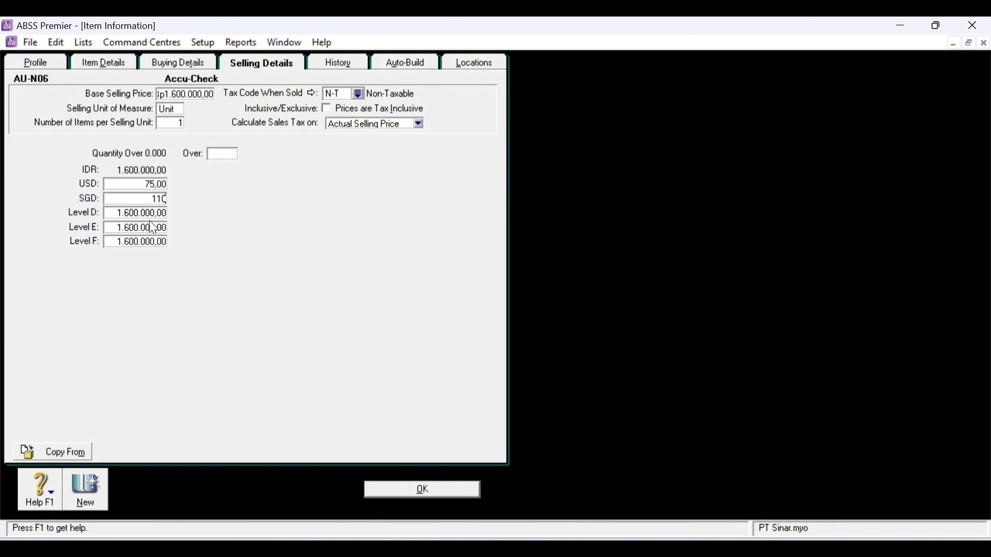
pyautogui.click(162, 215)
pyautogui.press('Delete')
pyautogui.press('Tab')
pyautogui.press('Delete')
pyautogui.press('Tab')
pyautogui.press('Delete')
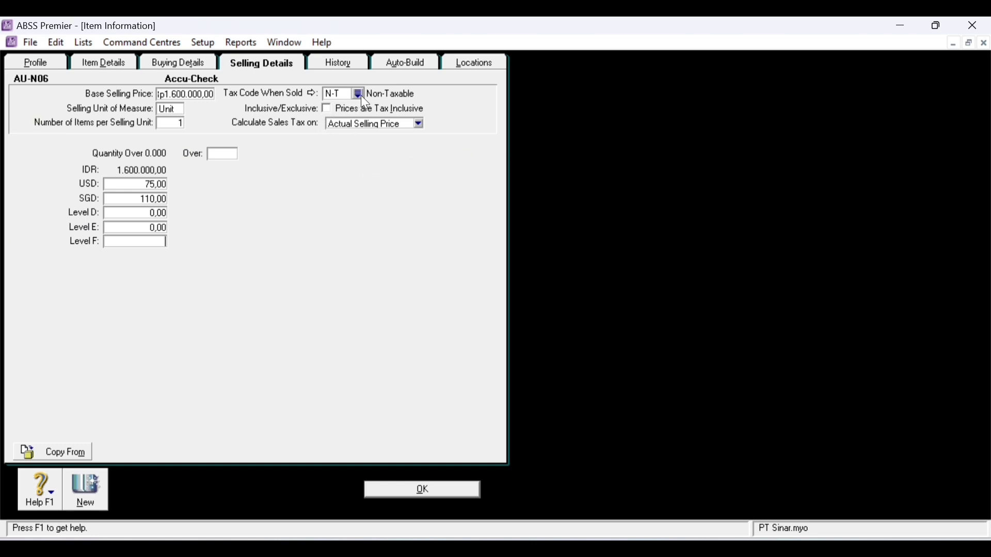
pyautogui.click(97, 490)
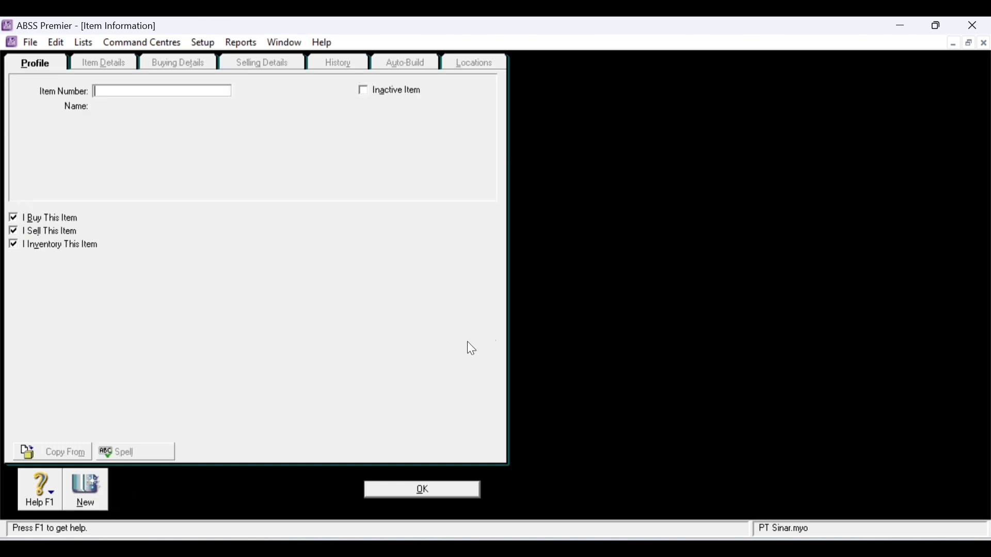
# - Number the new item AU-N08 and name it Oxone
pyautogui.write('AU-N08')
pyautogui.press('Tab')
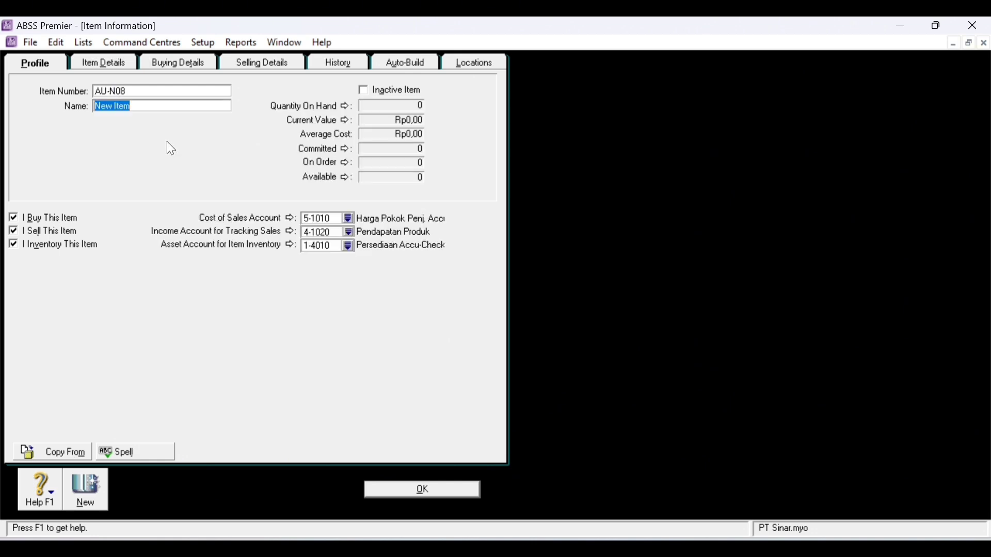
pyautogui.press('BackSpace')
pyautogui.write('Oxone')
pyautogui.press('Tab')
# - Assign cost of sales account 5-1020 and inventory asset account 1-4020 to Oxone
pyautogui.click(348, 218)
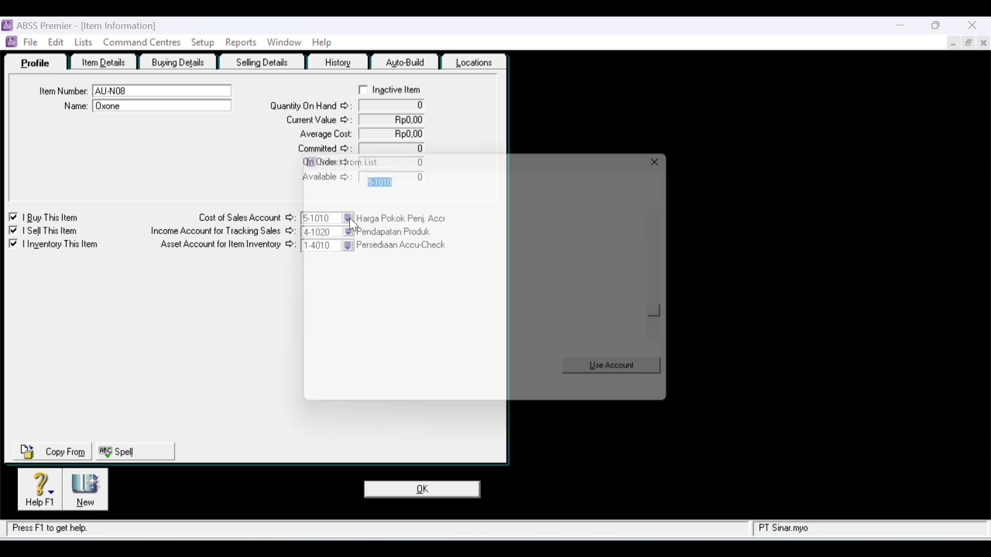
pyautogui.click(456, 260)
pyautogui.doubleClick(457, 254)
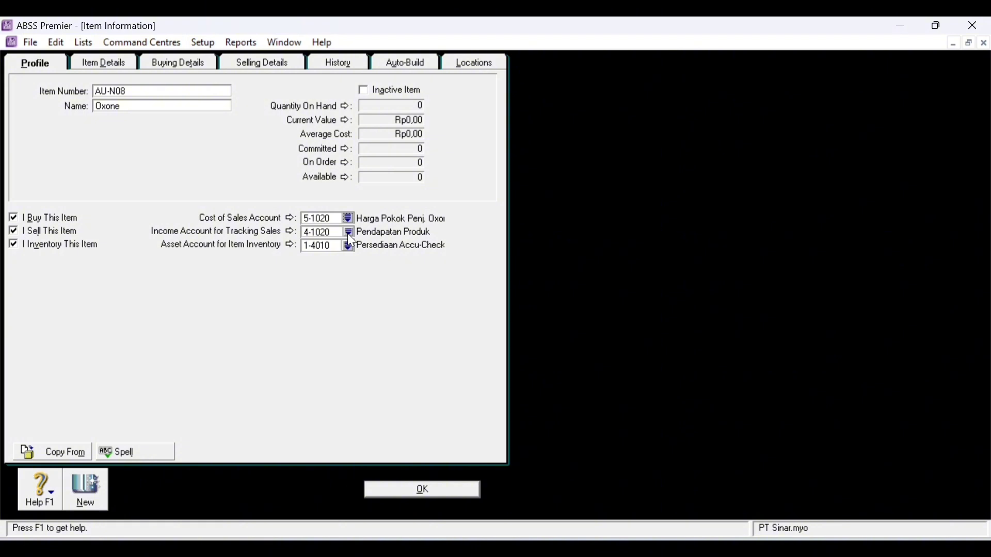
pyautogui.click(349, 246)
pyautogui.click(398, 255)
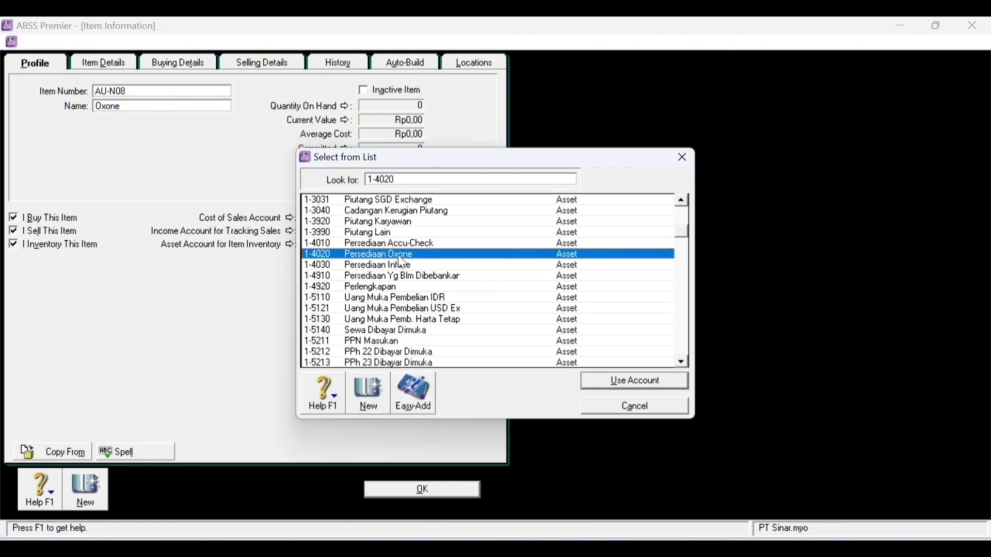
pyautogui.doubleClick(398, 255)
# - Set Oxone's selling prices to Rp1.800.000 base, USD 85 and SGD 125
pyautogui.click(202, 65)
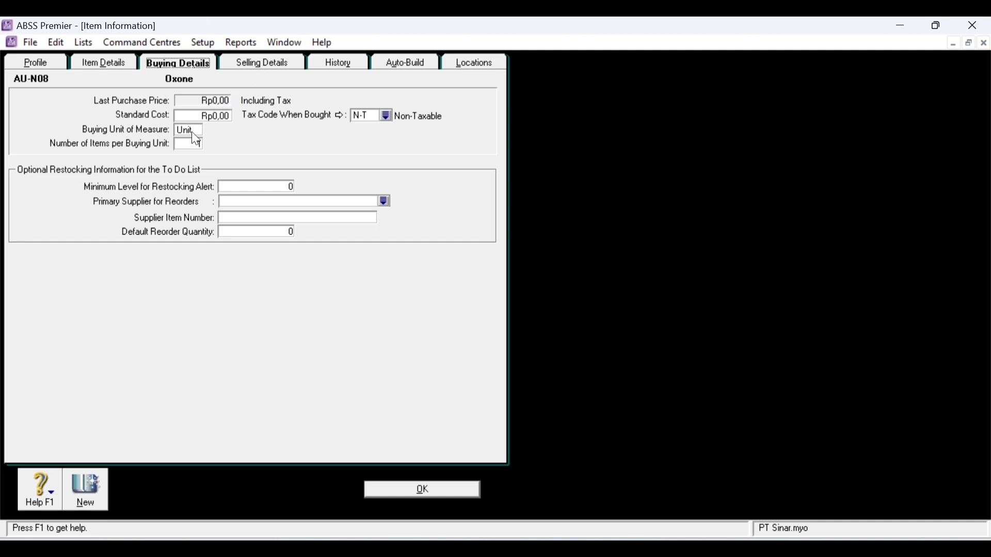
pyautogui.click(262, 63)
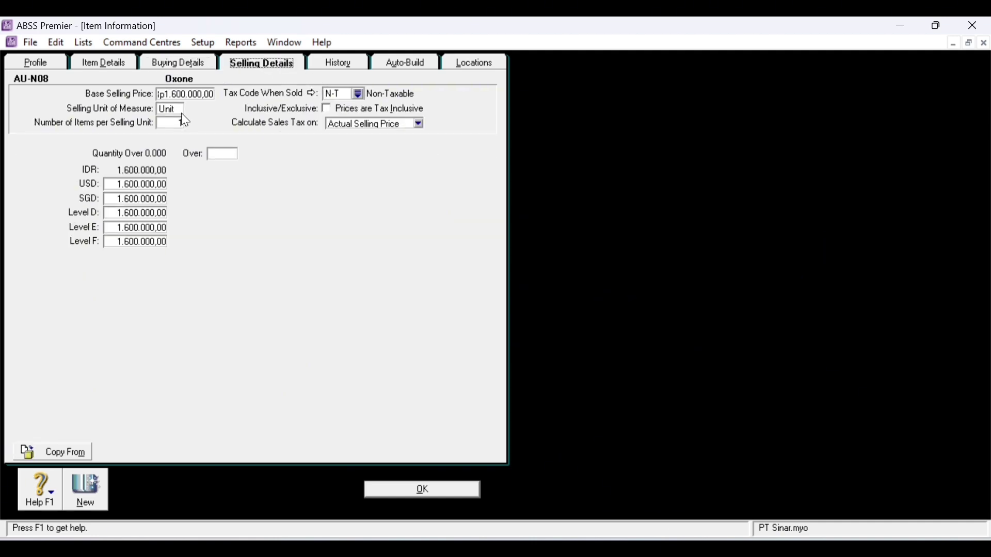
pyautogui.press('Tab')
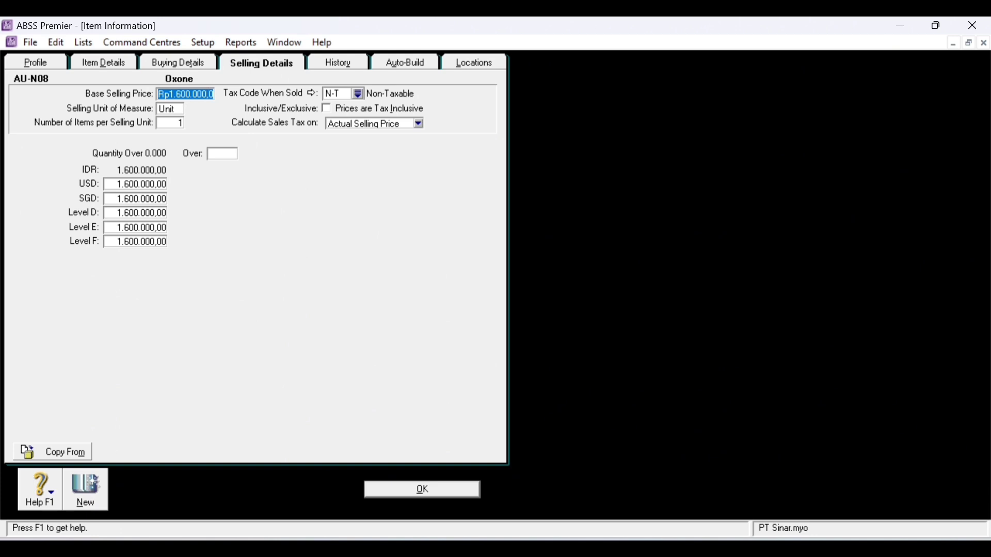
pyautogui.write('1800000')
pyautogui.press('Tab')
pyautogui.click(141, 184)
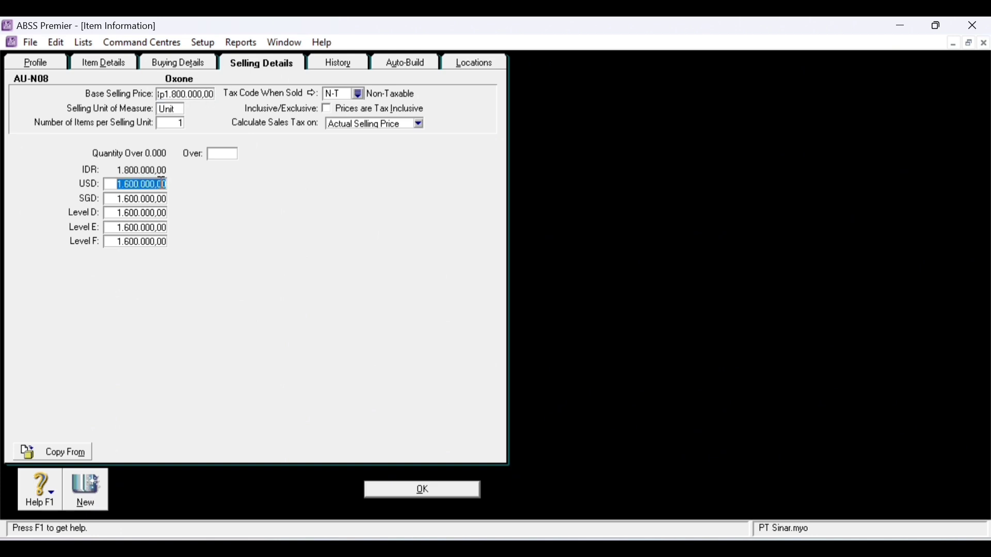
pyautogui.write('85')
pyautogui.press('Tab')
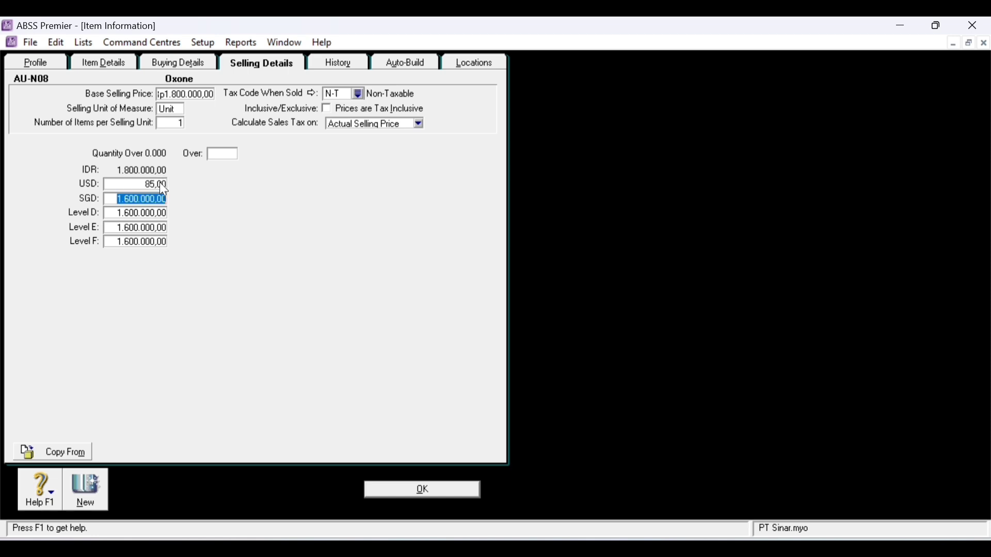
pyautogui.write('125')
pyautogui.press('Tab')
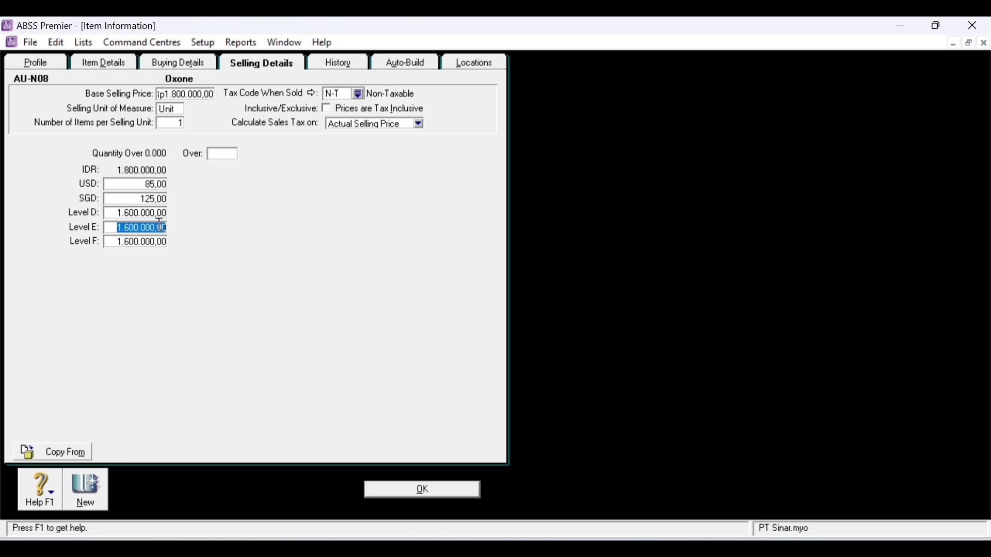
# - Clear price Levels D–F, save Oxone, and ignore the spelling warning
pyautogui.click(156, 214)
pyautogui.click(144, 225)
pyautogui.press('Delete')
pyautogui.click(138, 241)
pyautogui.press('Delete')
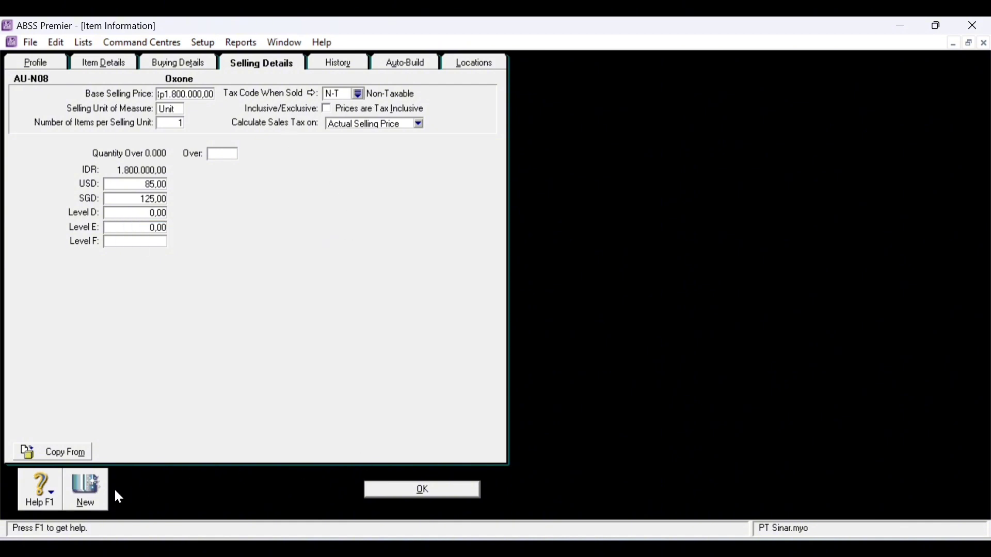
pyautogui.click(90, 489)
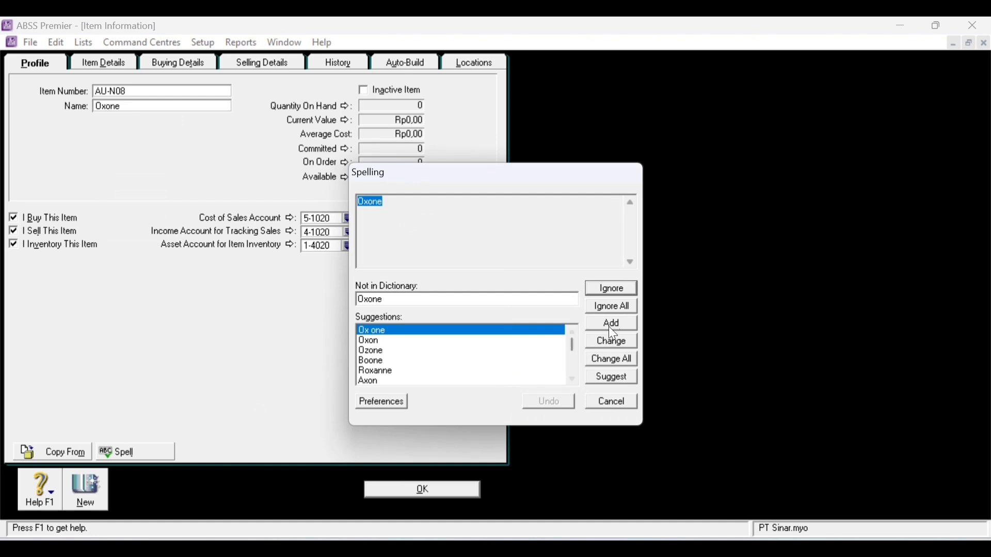
pyautogui.click(607, 308)
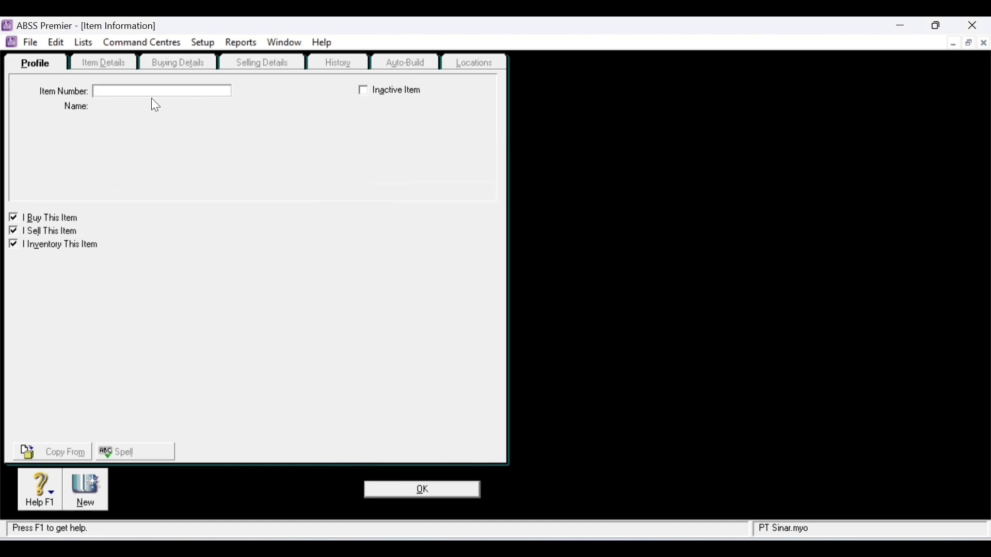
# - Create item AU-N09 Infuse with accounts 5-1030 and 1-4030
pyautogui.write('AU-N09')
pyautogui.press('Tab')
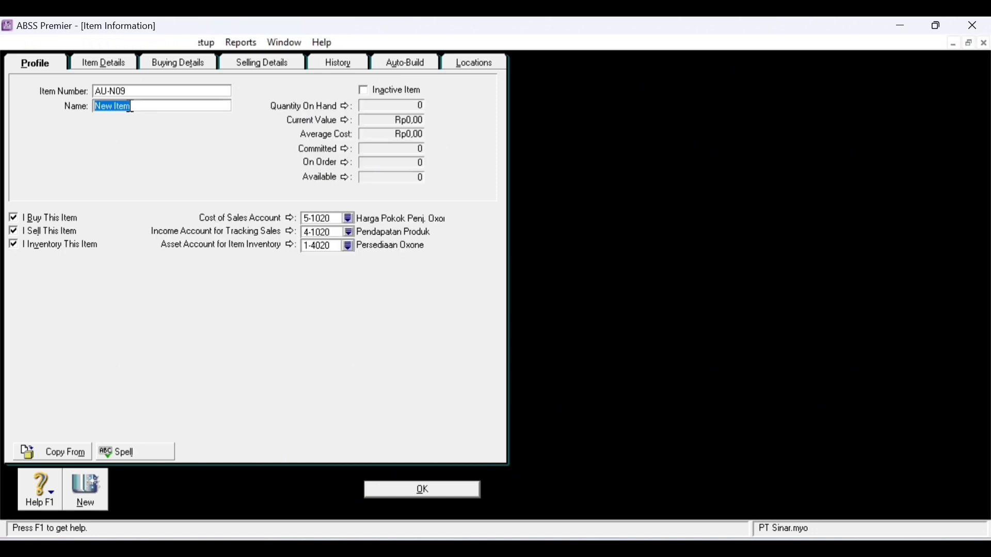
pyautogui.write('Infuse')
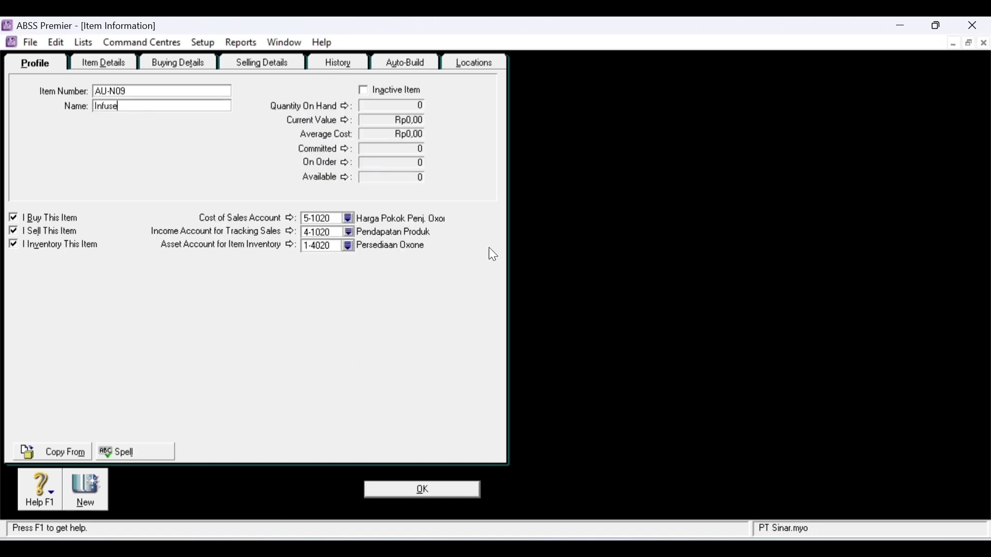
pyautogui.click(353, 217)
pyautogui.doubleClick(430, 256)
pyautogui.click(349, 246)
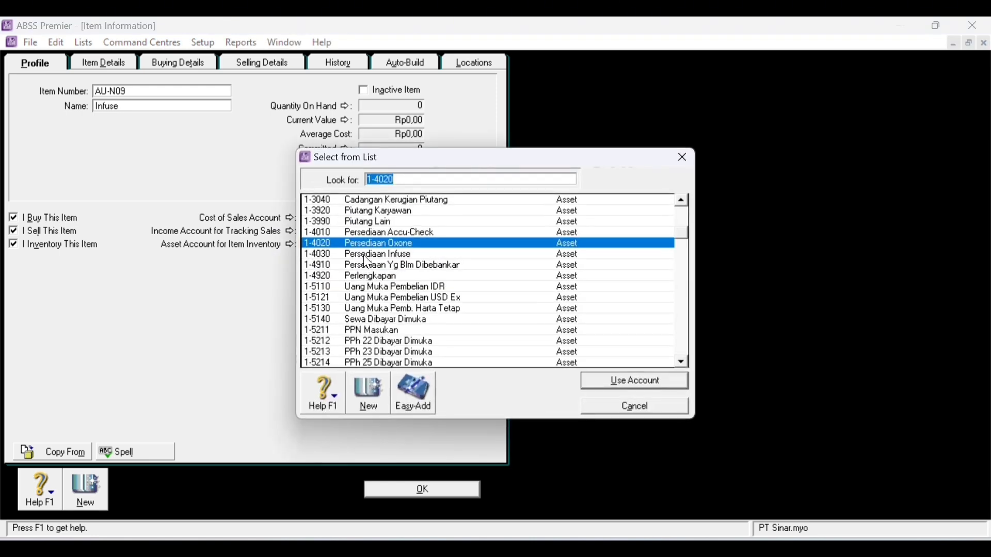
pyautogui.doubleClick(367, 255)
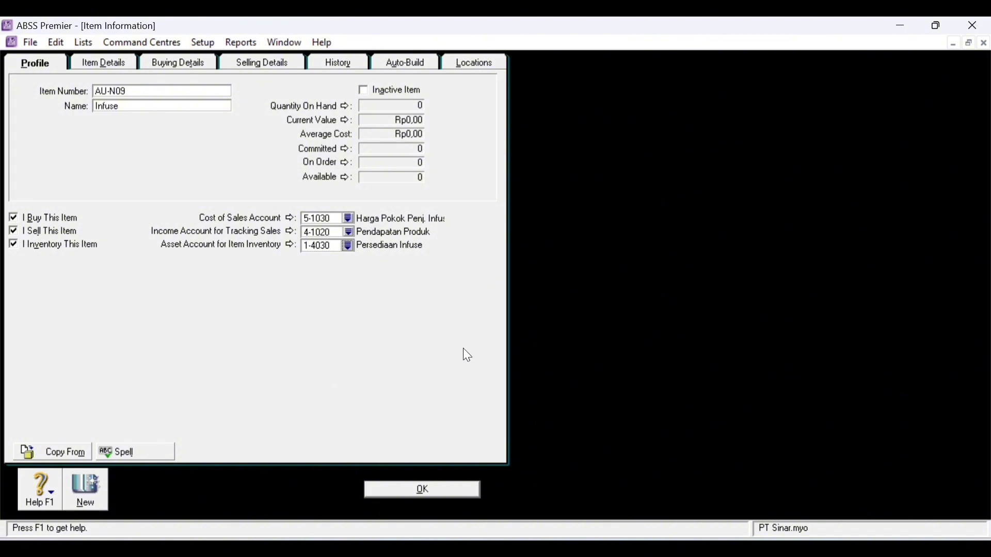
# - Set Infuse's base selling price to Rp1.700.000
pyautogui.click(205, 64)
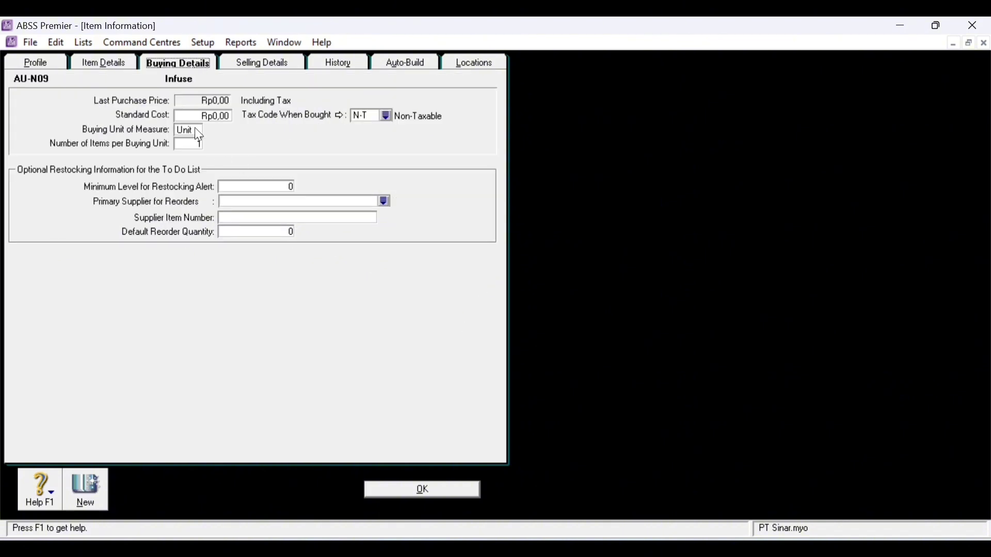
pyautogui.click(250, 66)
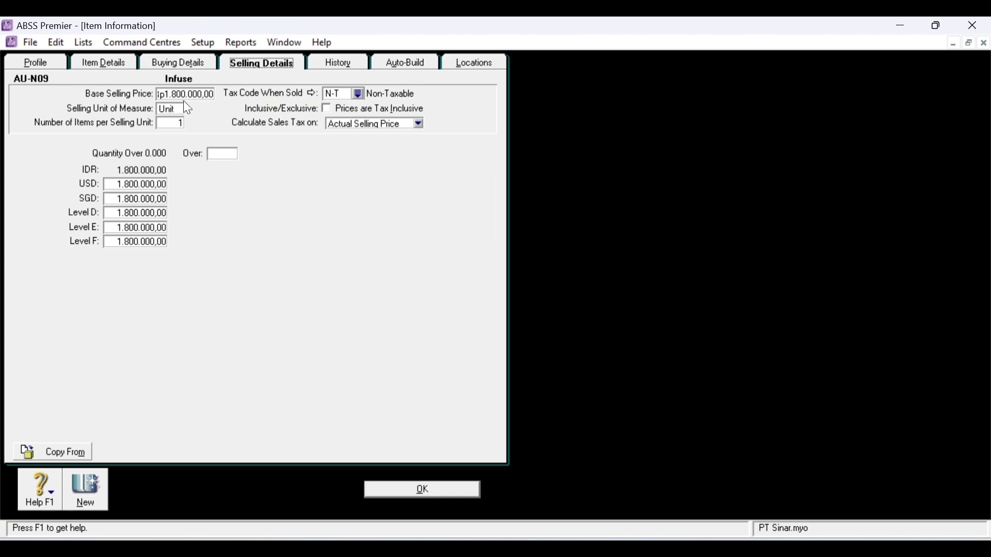
pyautogui.press('Tab')
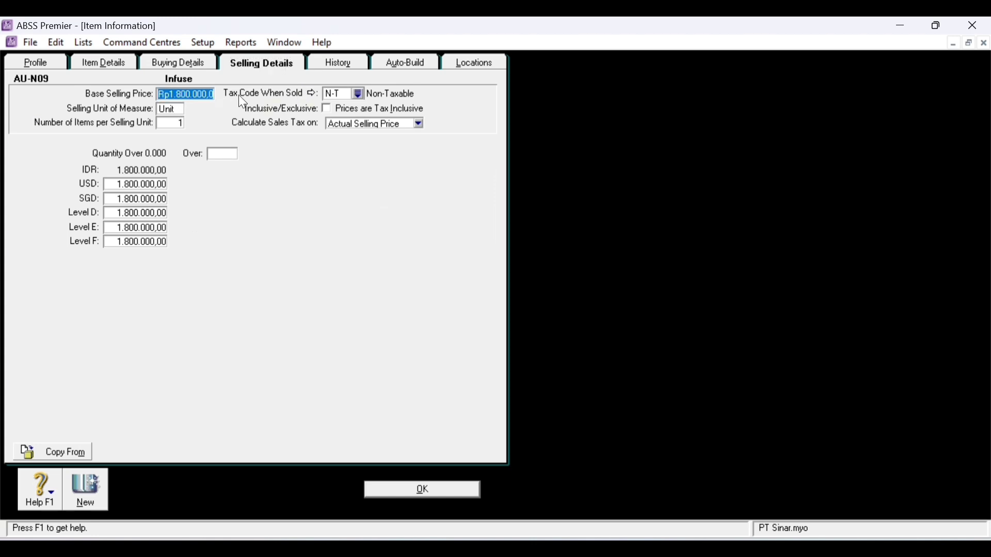
pyautogui.write('1700000')
pyautogui.press('Tab')
# - Set USD 73 and SGD 105, zero Levels D and E, clear Level F, and save
pyautogui.click(122, 189)
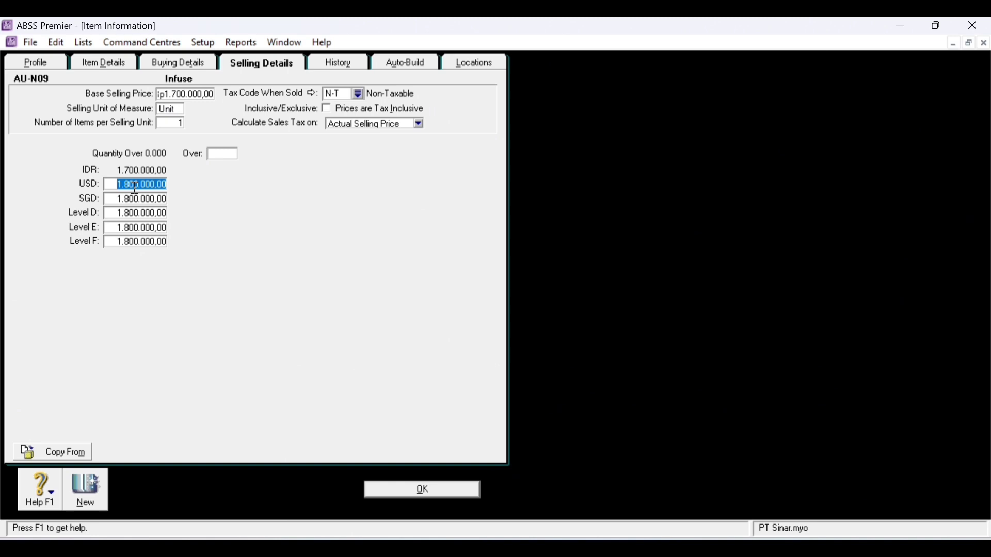
pyautogui.press('BackSpace')
pyautogui.click(142, 198)
pyautogui.write('105')
pyautogui.click(150, 216)
pyautogui.write('0')
pyautogui.click(144, 226)
pyautogui.press('BackSpace')
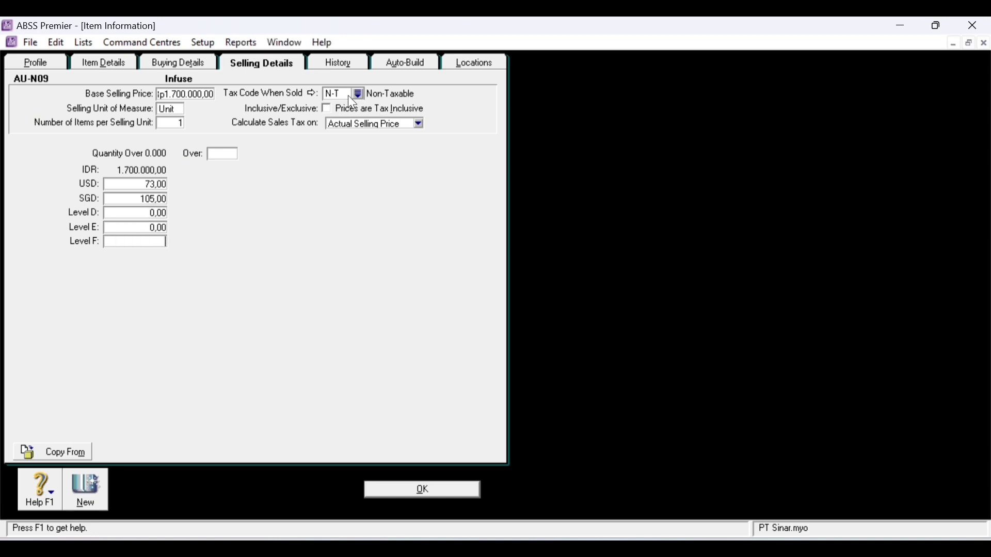
pyautogui.click(454, 491)
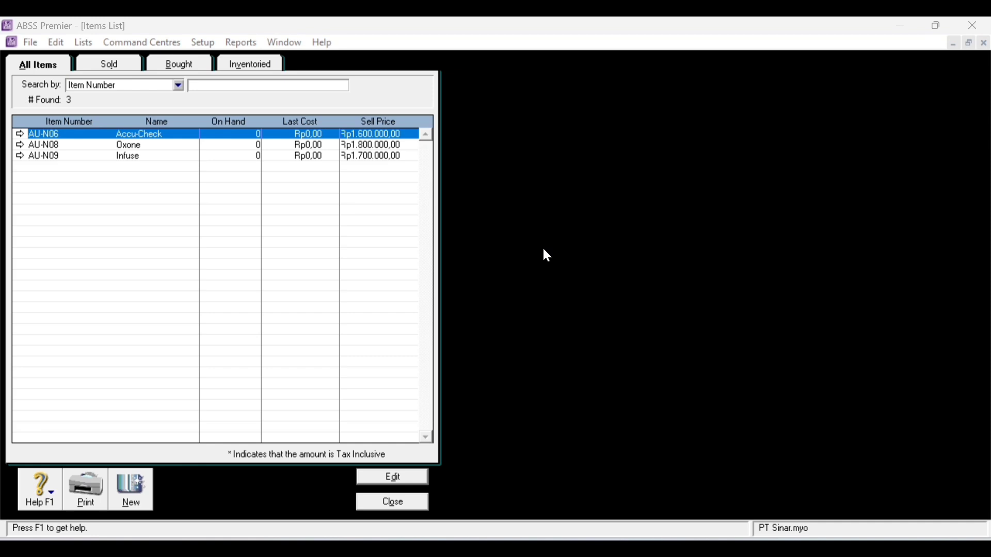
# - Close the Items List, open Count Inventory, and enter counts of 80 Accu-Check and 70 Oxone
pyautogui.click(408, 503)
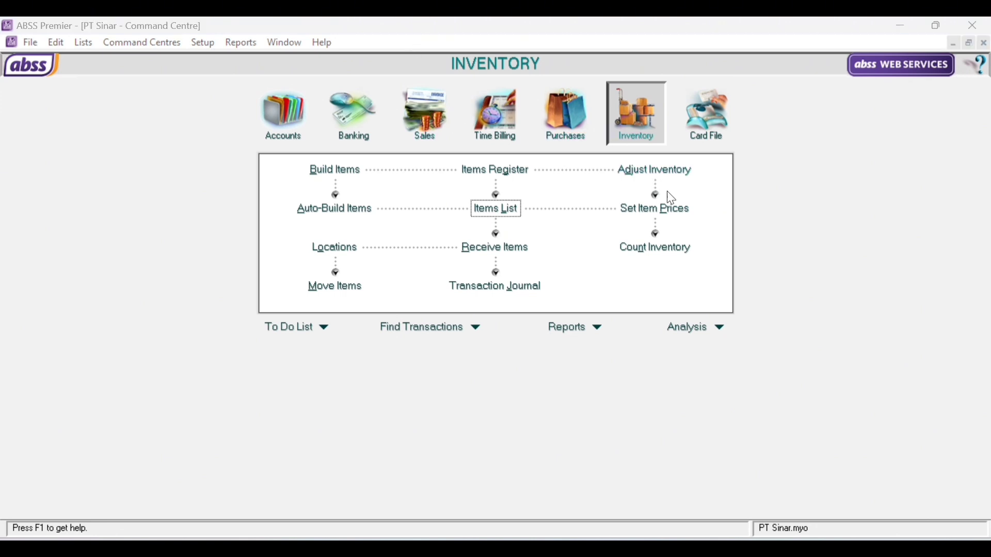
pyautogui.click(664, 253)
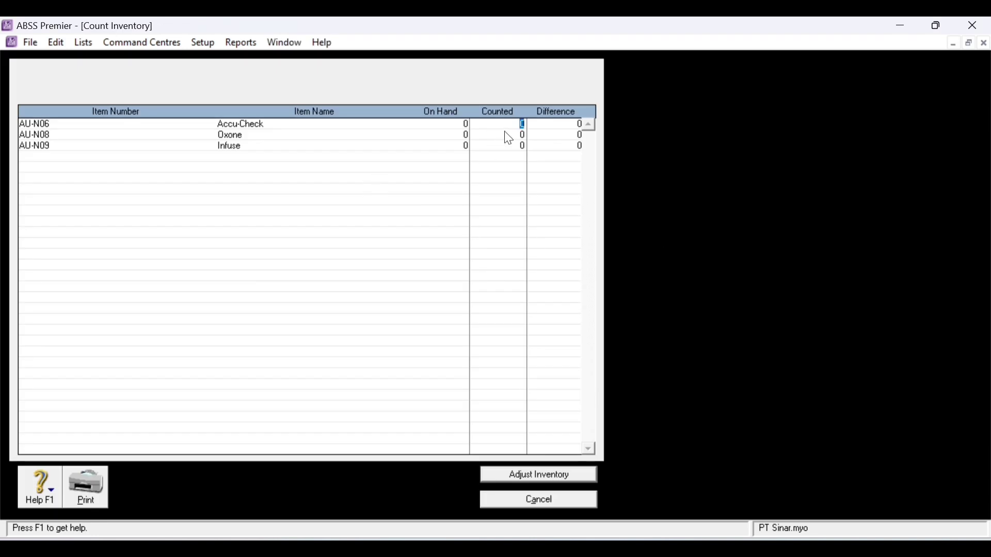
pyautogui.write('80')
pyautogui.press('Tab')
pyautogui.write('70')
pyautogui.click(522, 147)
# - Enter Infuse's count of 36 and adjust inventory with default account 2-2210 A/P Accrual - Inventory
pyautogui.write('36')
pyautogui.click(569, 471)
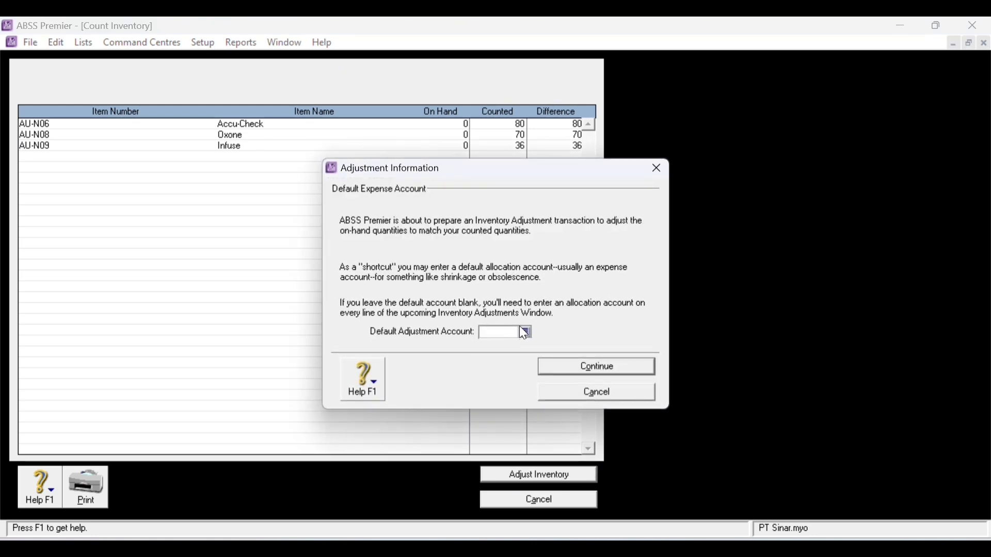
pyautogui.click(527, 333)
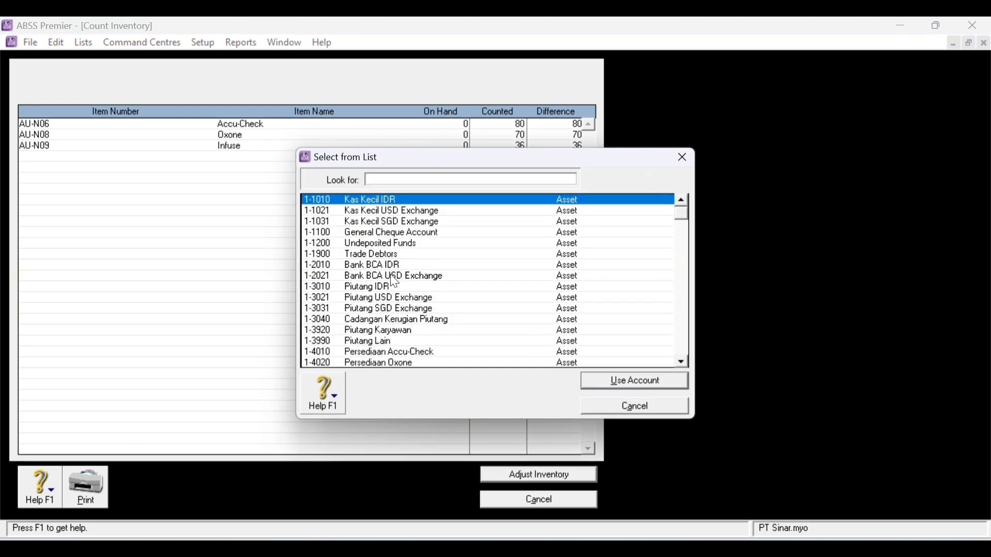
pyautogui.scroll(-2, 403, 312)
pyautogui.scroll(-12, 403, 313)
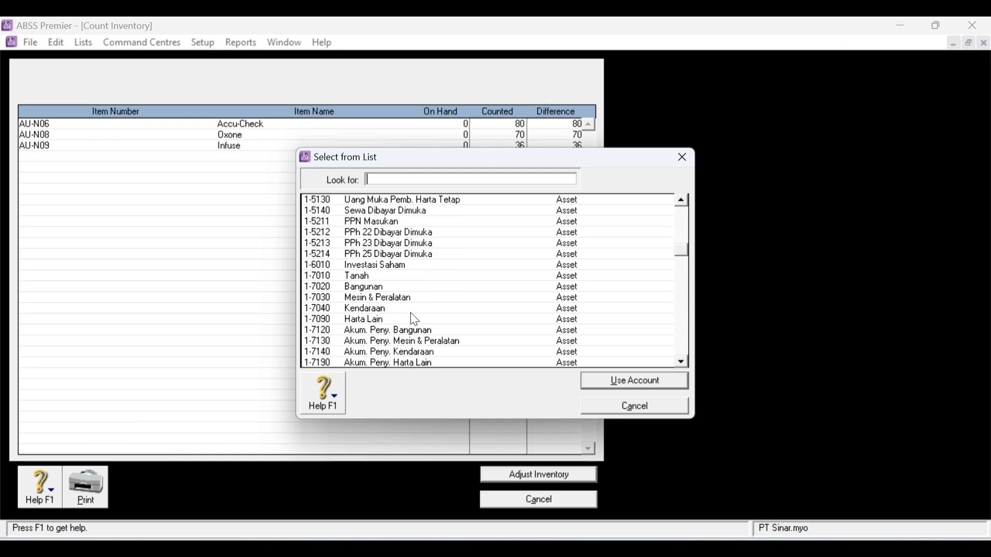
pyautogui.scroll(-4, 411, 316)
pyautogui.scroll(2, 411, 317)
pyautogui.click(448, 256)
pyautogui.doubleClick(448, 255)
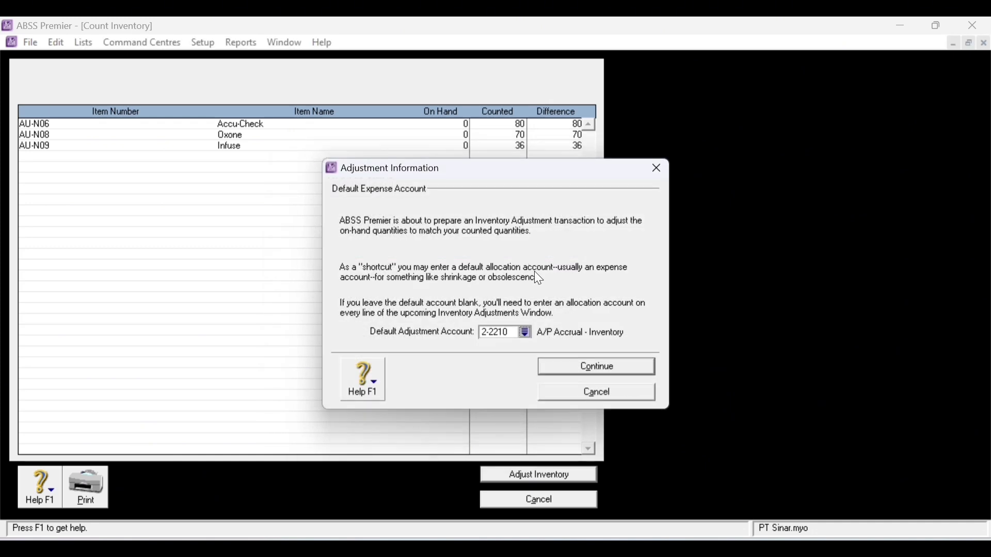
pyautogui.click(644, 369)
pyautogui.click(618, 366)
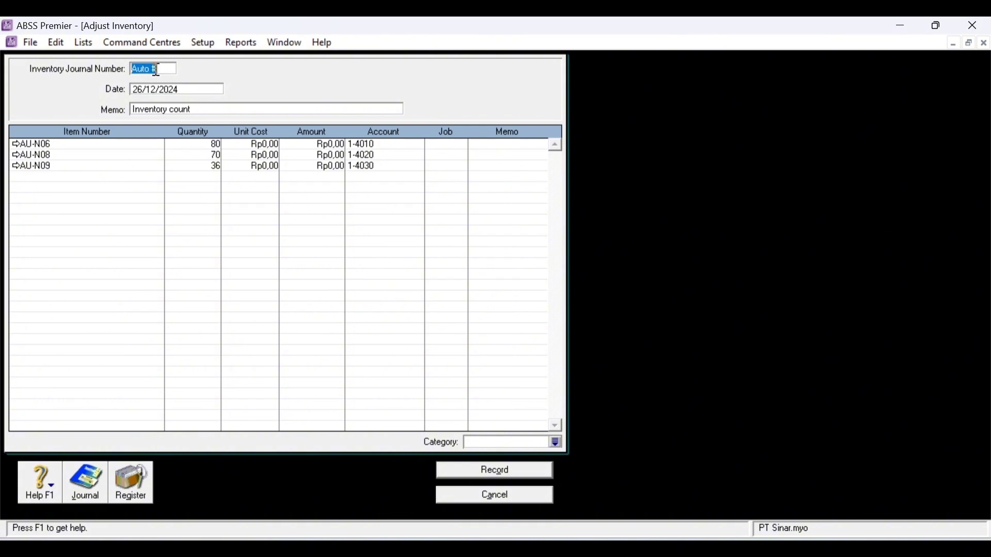
# - Enter unit costs of 1.000.000, 1.200.000 and 1.000.000 for Accu-Check, Oxone and Infuse
pyautogui.click(263, 145)
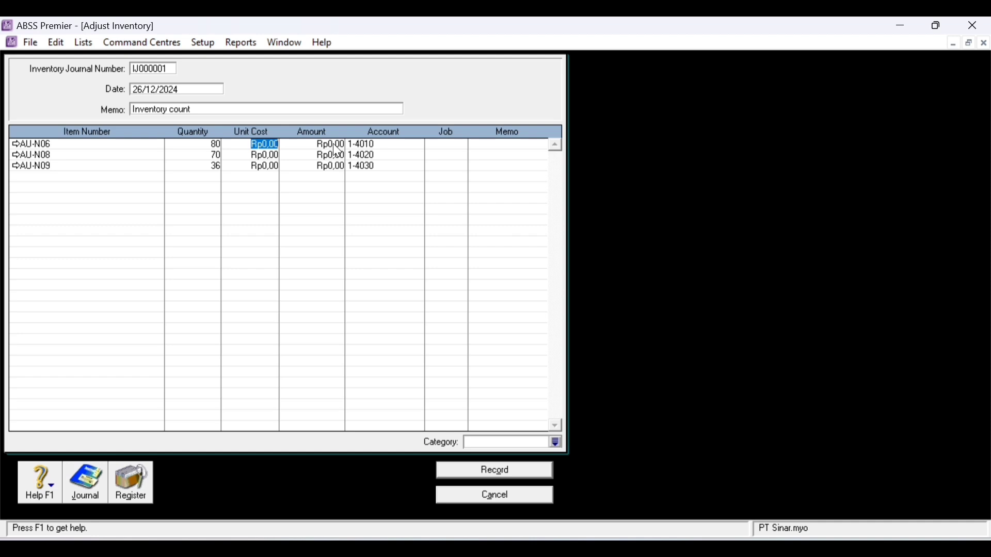
pyautogui.write('1.000.000')
pyautogui.click(334, 145)
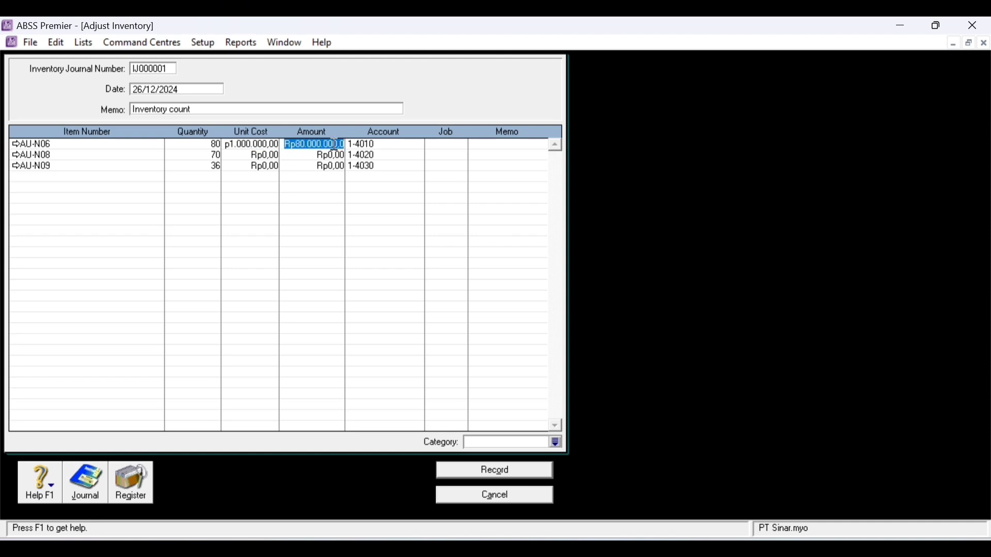
pyautogui.click(263, 155)
pyautogui.write('1.200.000')
pyautogui.press('Tab')
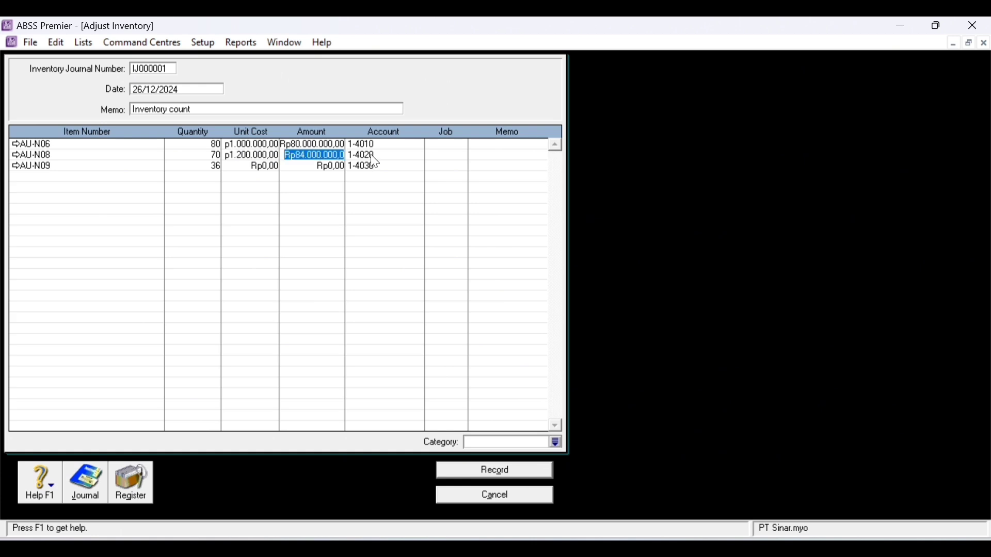
pyautogui.click(265, 166)
pyautogui.write('1.000')
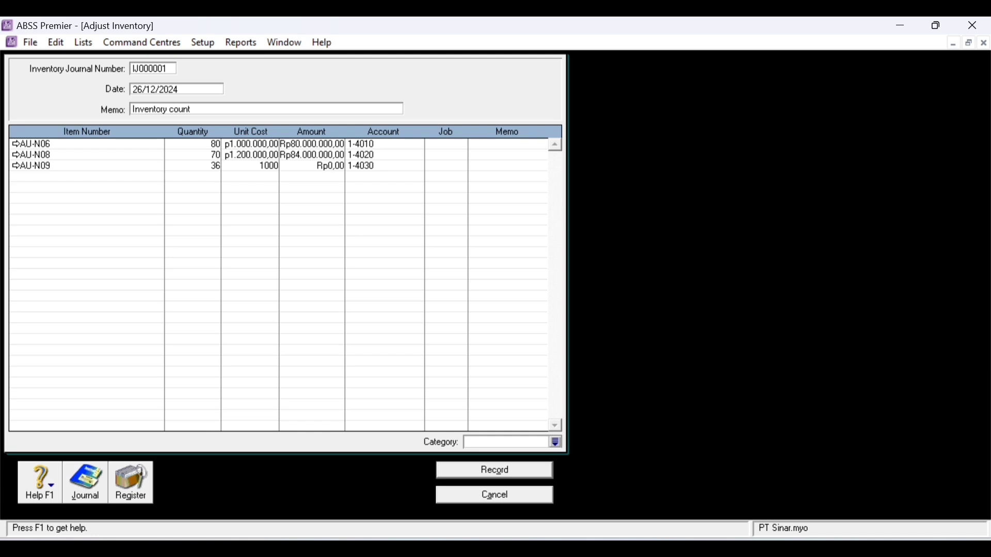
pyautogui.write('.000')
pyautogui.press('Tab')
# - Date the adjustment 01/12/2022, change the memo to 'Inventory Opening Balance', and preview the recap
pyautogui.click(178, 91)
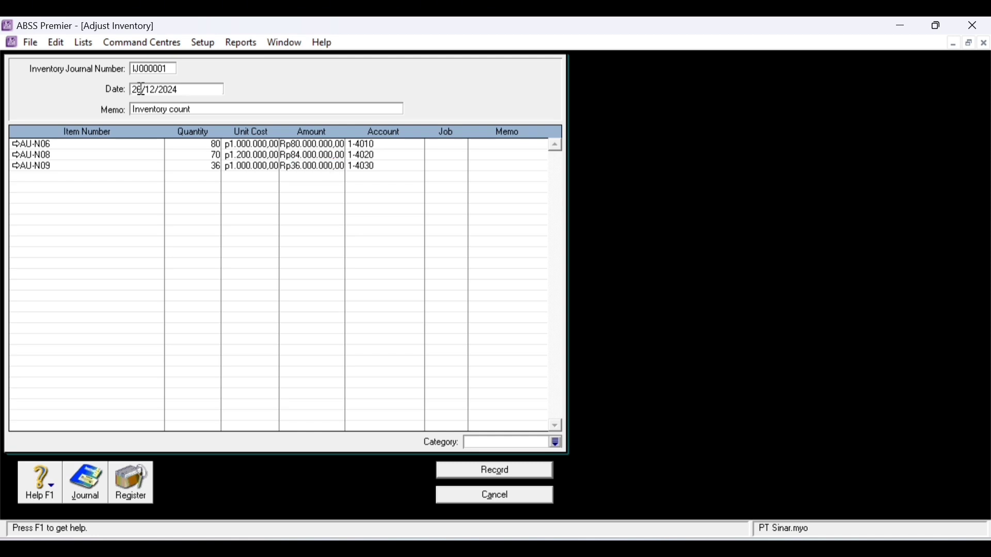
pyautogui.write('01')
pyautogui.press('Right')
pyautogui.press('Right')
pyautogui.press('Right')
pyautogui.press('Right')
pyautogui.press('Right')
pyautogui.press('Right')
pyautogui.press('Right')
pyautogui.press('Right')
pyautogui.press('BackSpace')
pyautogui.write('2')
pyautogui.click(186, 112)
pyautogui.doubleClick(186, 113)
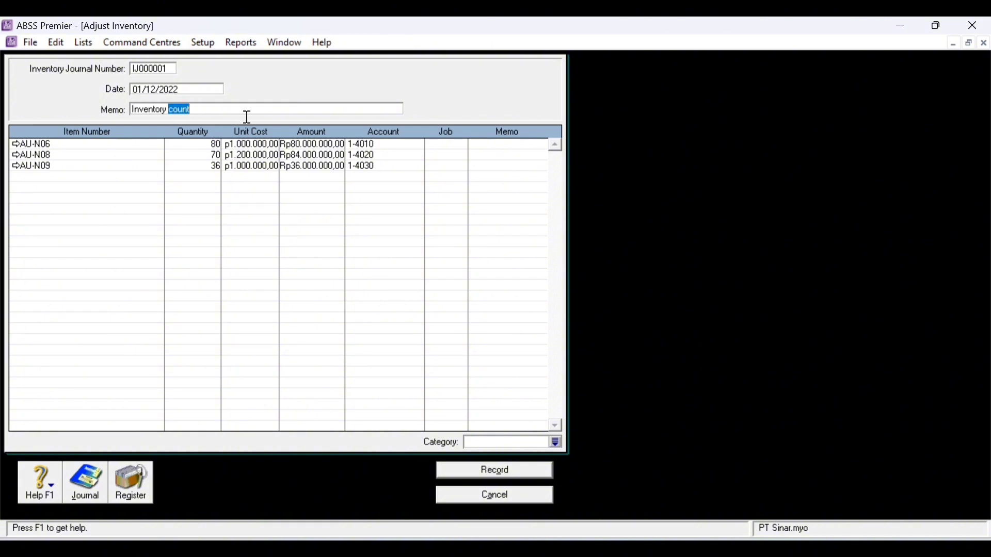
pyautogui.write('Openi')
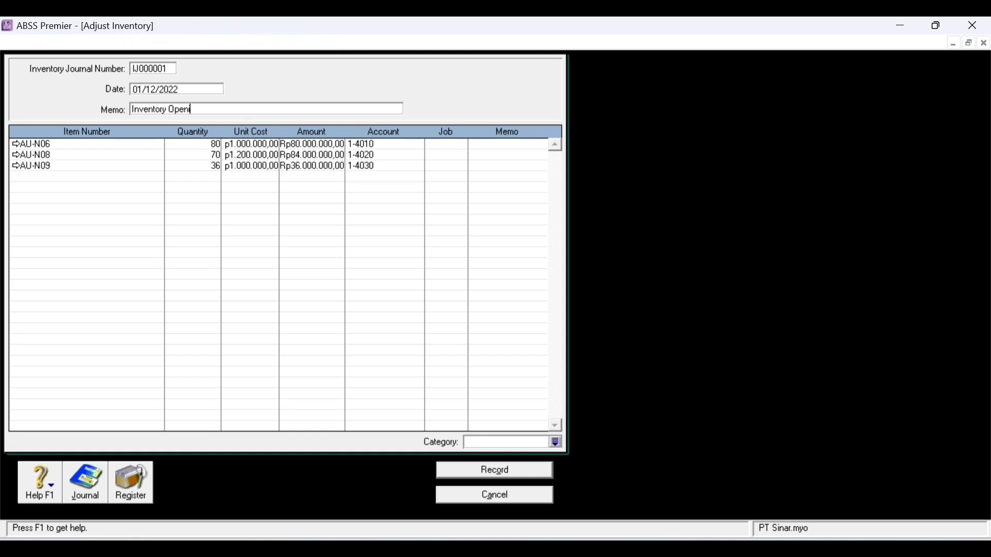
pyautogui.write('ng Balance')
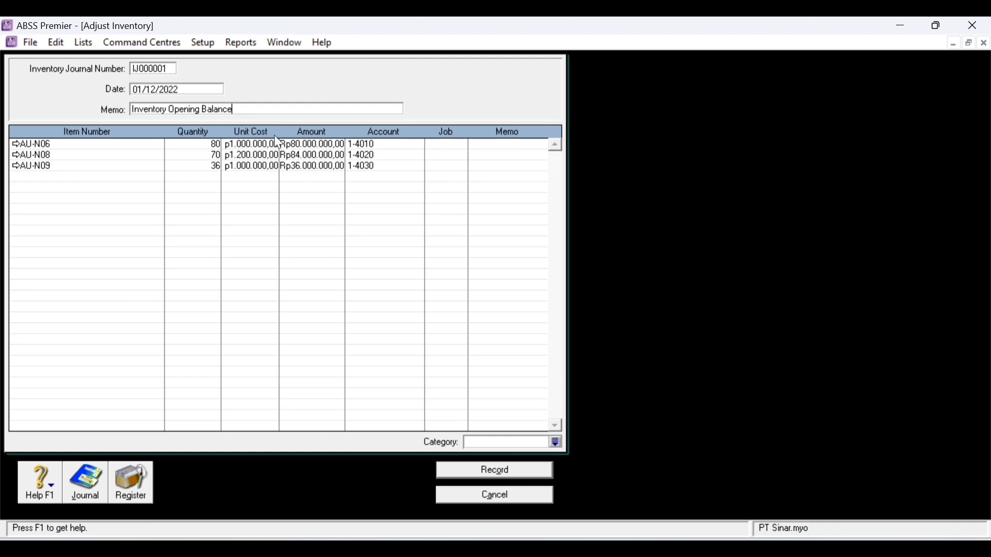
pyautogui.hotkey('ctrl', 'r')
# - Close the transaction recap, record the adjustment, and open Enter Sales from the Sales command centre
pyautogui.moveTo(454, 139); pyautogui.dragTo(668, 117)
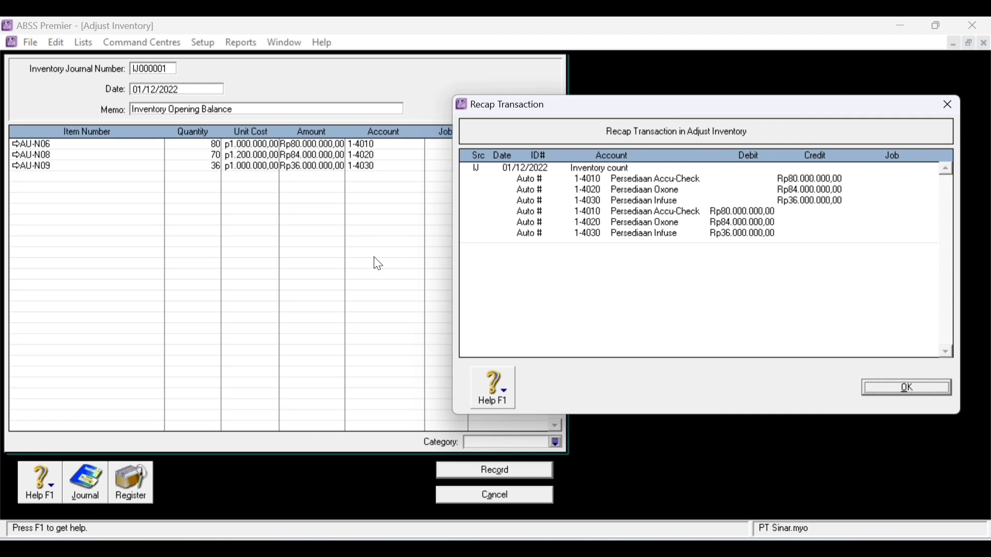
pyautogui.click(877, 387)
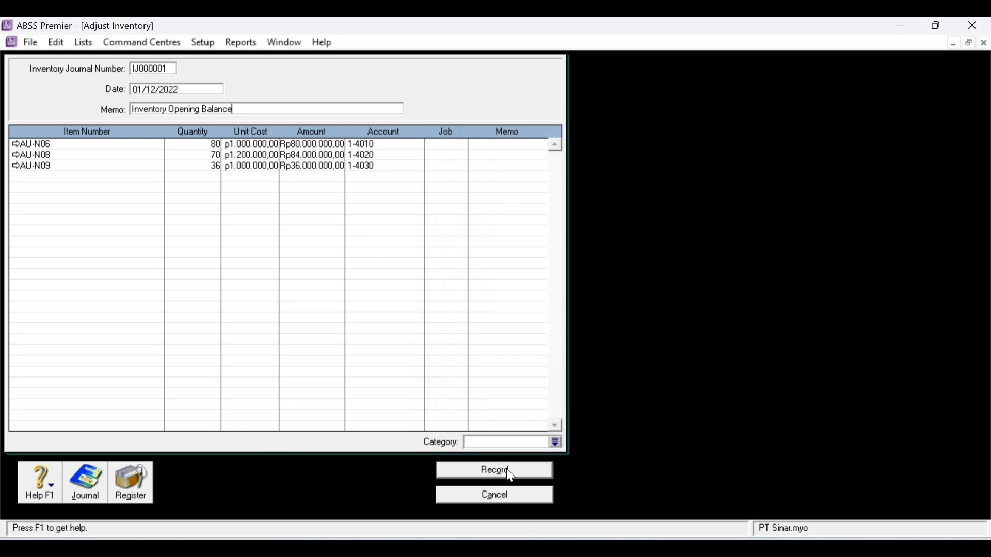
pyautogui.click(533, 468)
pyautogui.click(423, 119)
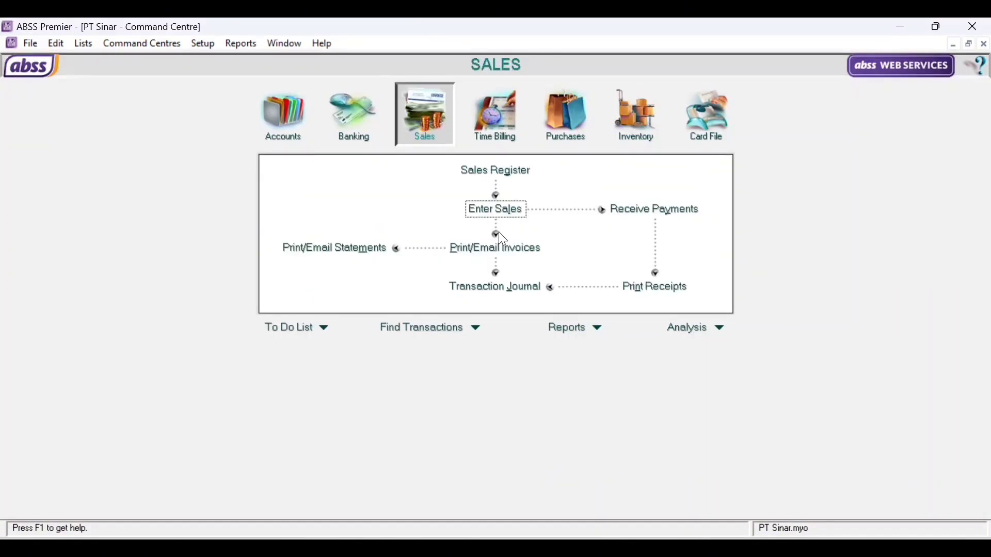
pyautogui.click(522, 213)
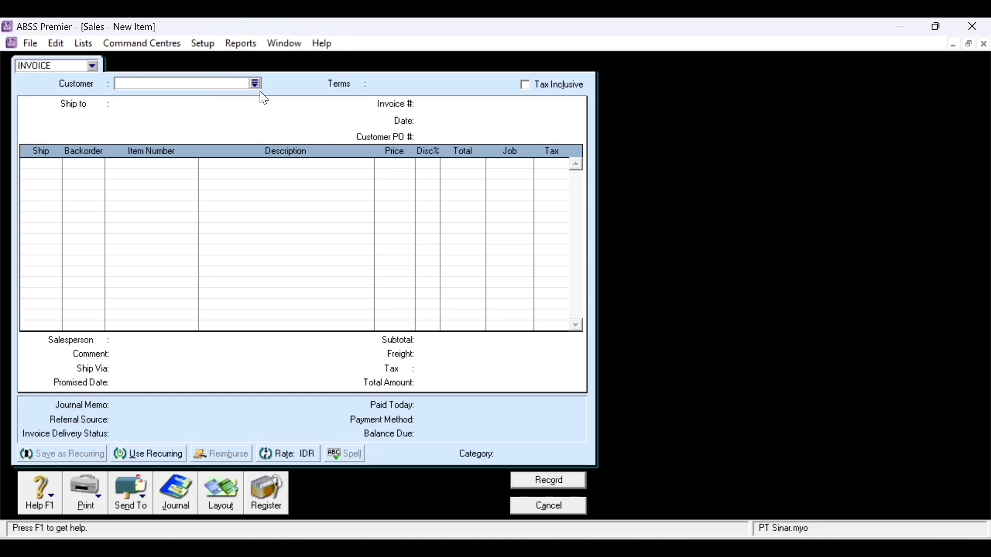
# - Choose customer Klinik Bunda and switch the invoice to the Item layout
pyautogui.click(257, 84)
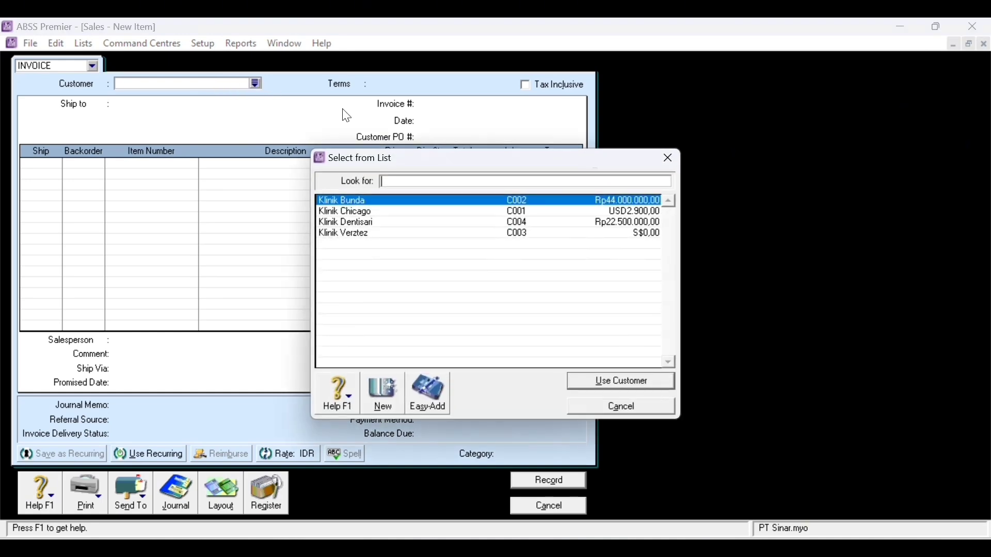
pyautogui.doubleClick(387, 203)
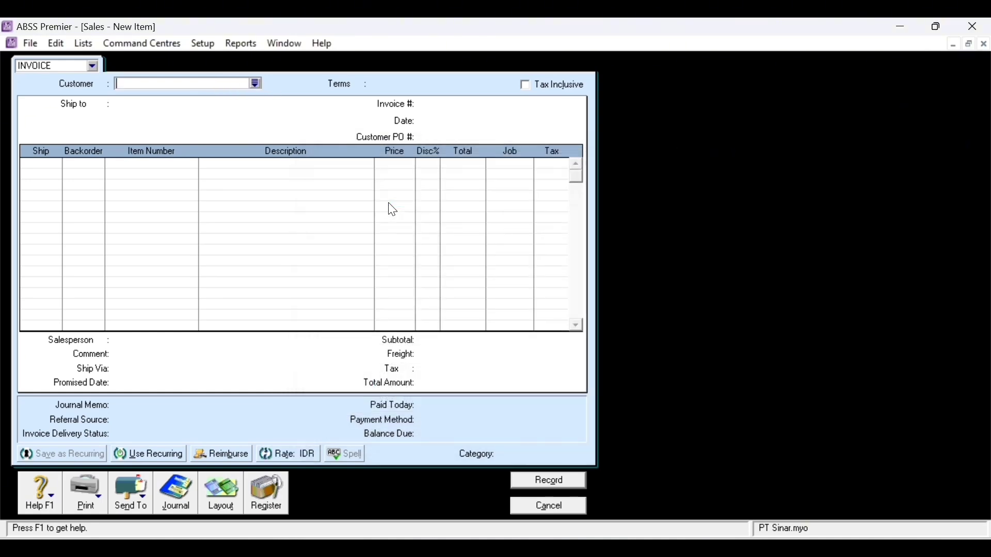
pyautogui.click(218, 496)
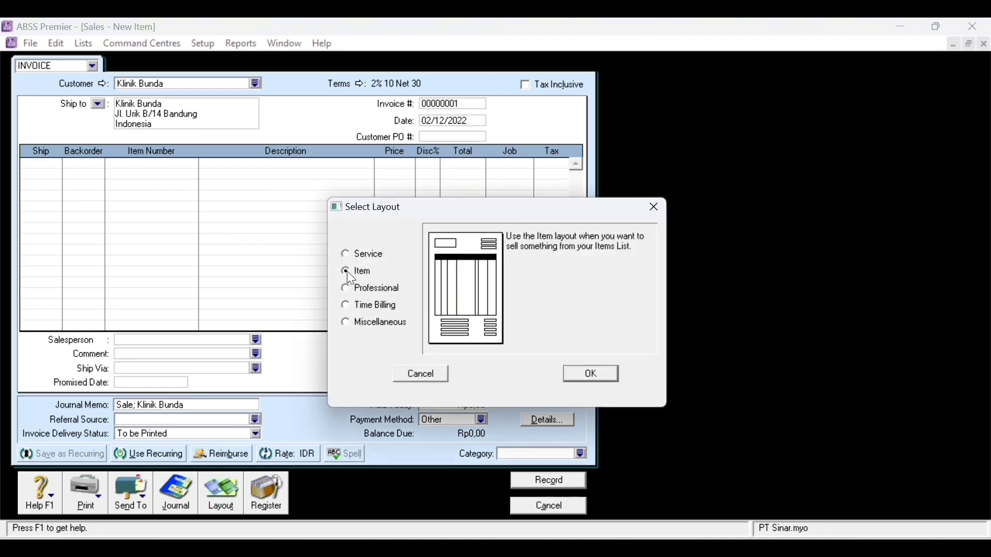
pyautogui.click(592, 373)
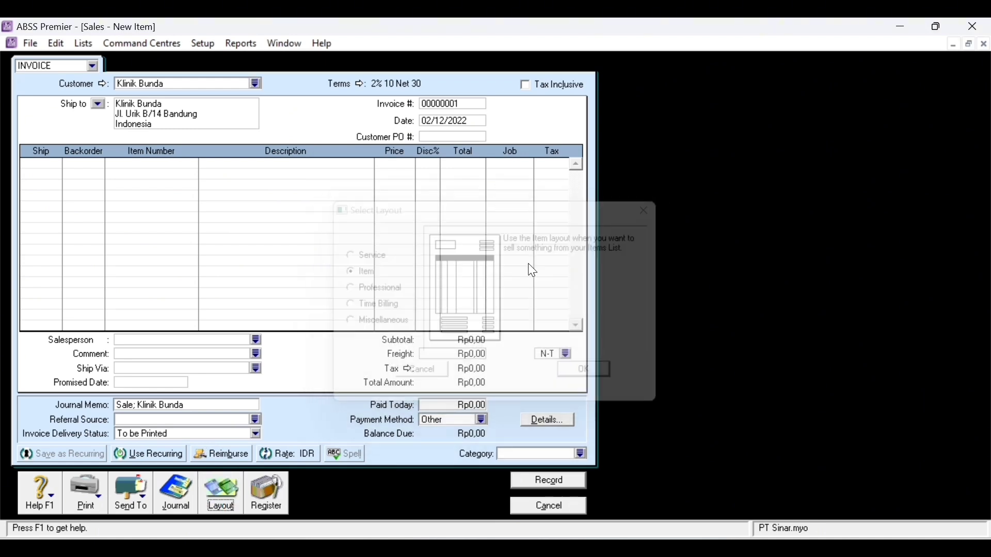
# - Change the invoice credit terms to 1% 10 Net 30
pyautogui.click(360, 84)
pyautogui.click(547, 209)
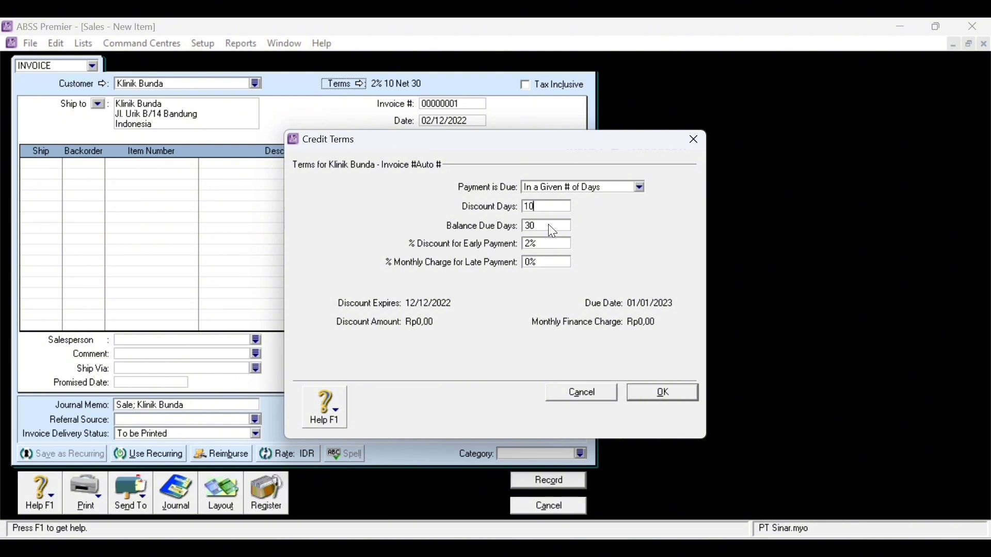
pyautogui.click(533, 244)
pyautogui.click(533, 244)
pyautogui.press('BackSpace')
pyautogui.write('1')
pyautogui.click(667, 396)
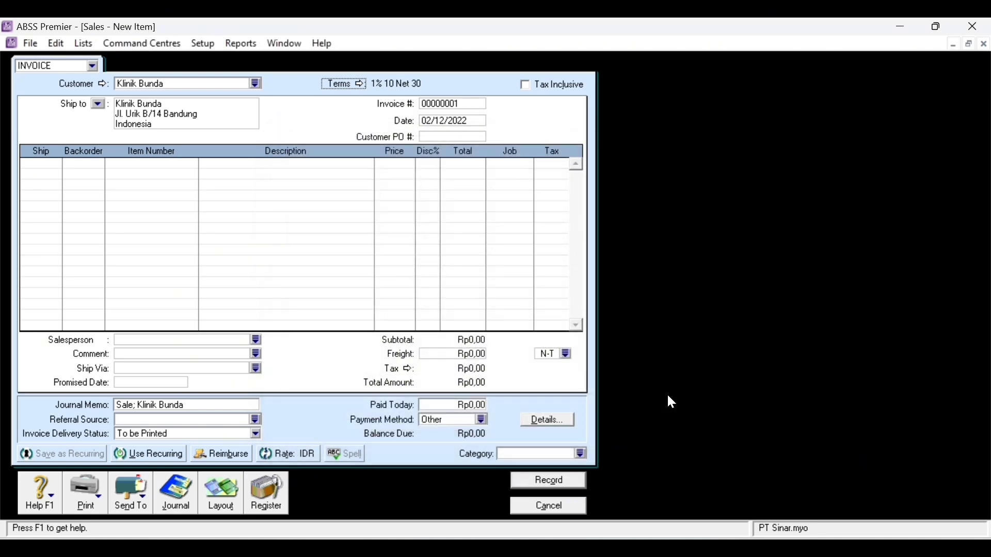
# - Set the invoice number to FPJ12-1
pyautogui.click(452, 103)
pyautogui.write('FPK')
pyautogui.press('BackSpace')
pyautogui.write('J12-1')
pyautogui.click(432, 120)
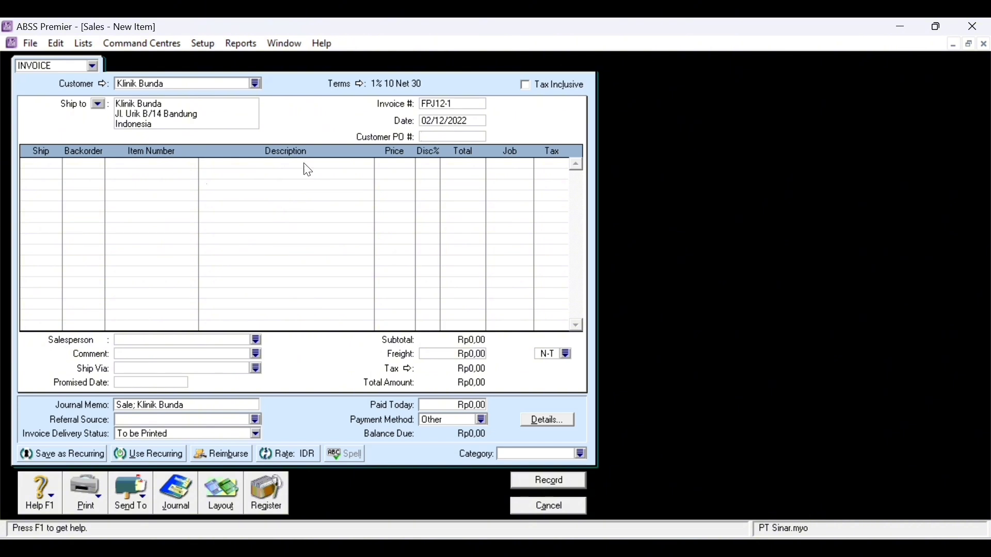
# - Add a first line of 15 Accu-Check (AU-N06) with job Produk and PPN tax
pyautogui.click(48, 172)
pyautogui.write('1')
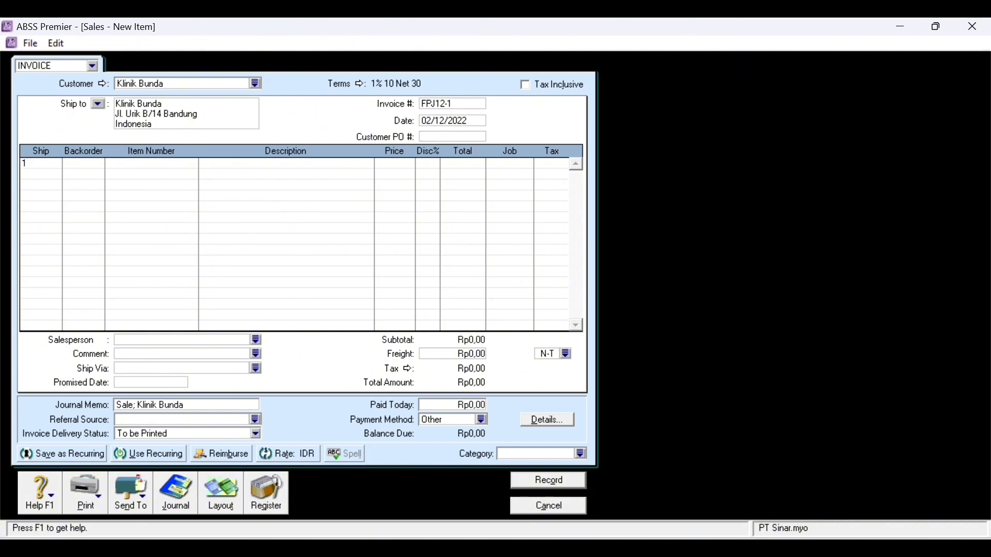
pyautogui.write('5')
pyautogui.press('Tab')
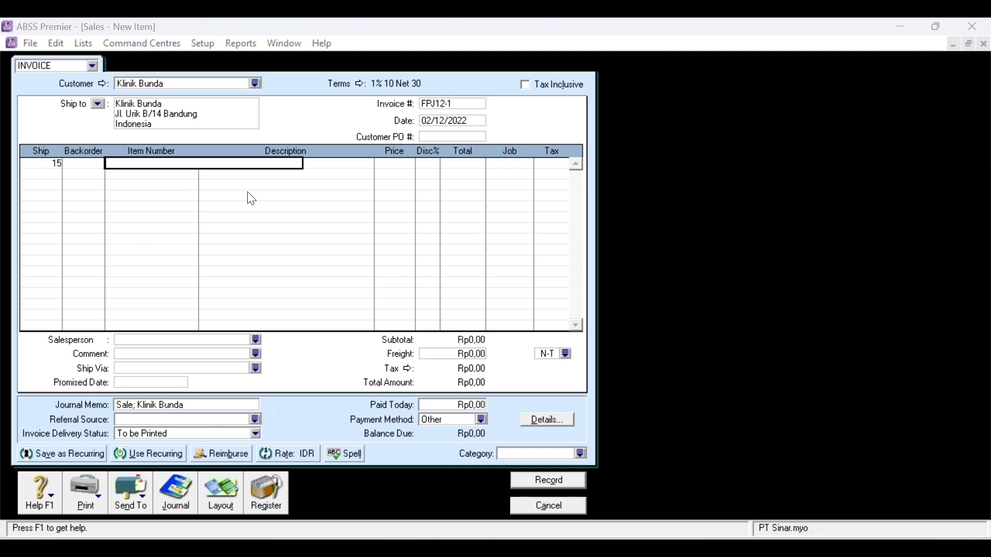
pyautogui.press('Tab')
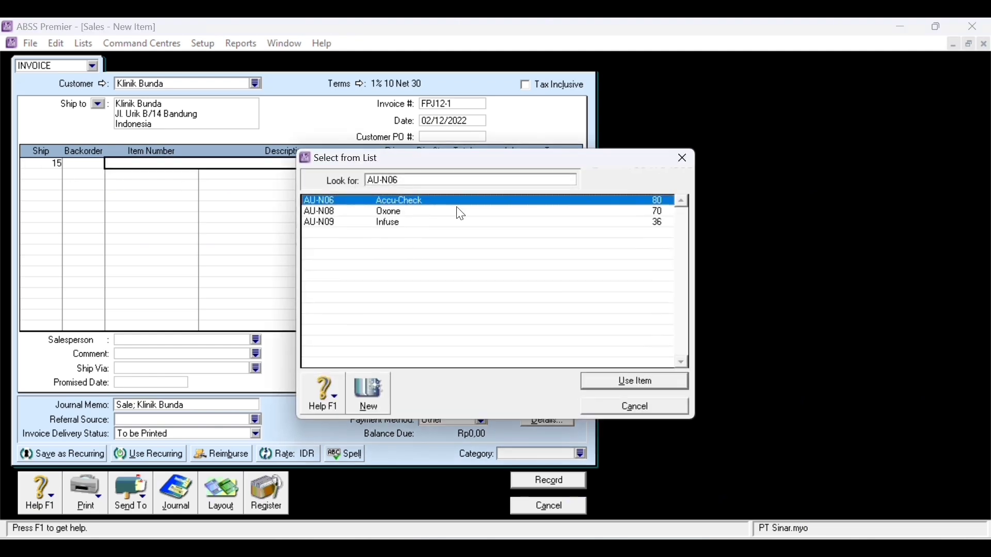
pyautogui.doubleClick(420, 203)
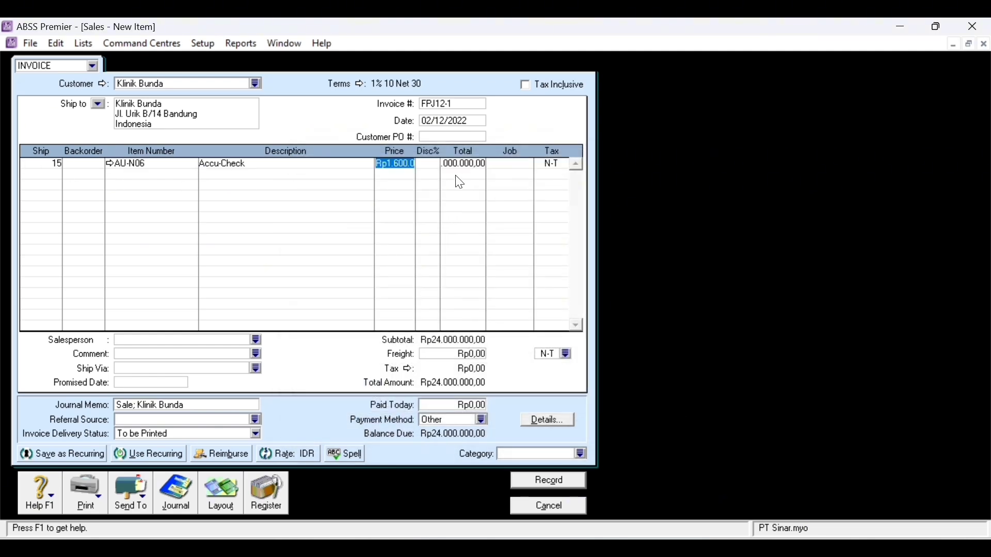
pyautogui.click(510, 166)
pyautogui.click(527, 163)
pyautogui.doubleClick(407, 210)
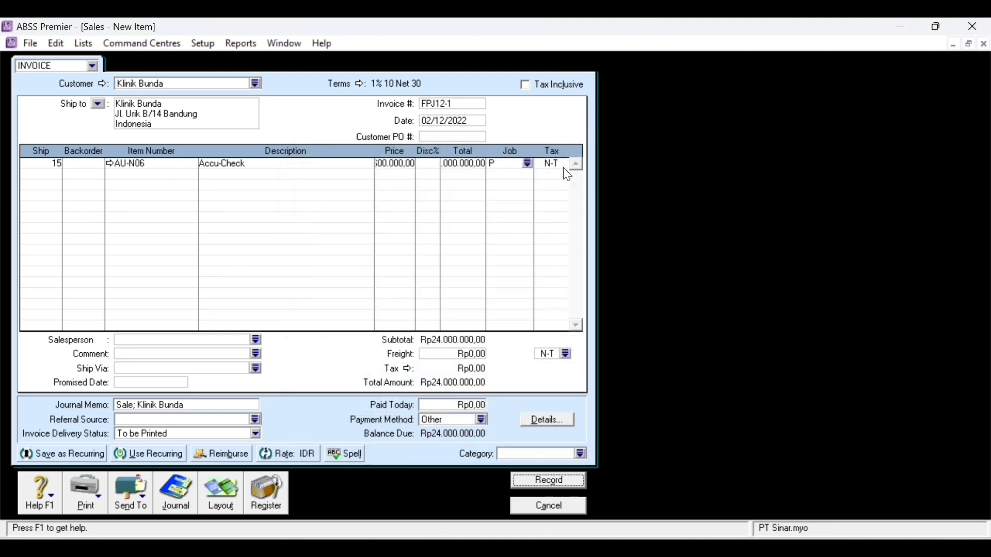
pyautogui.press('Tab')
pyautogui.click(566, 168)
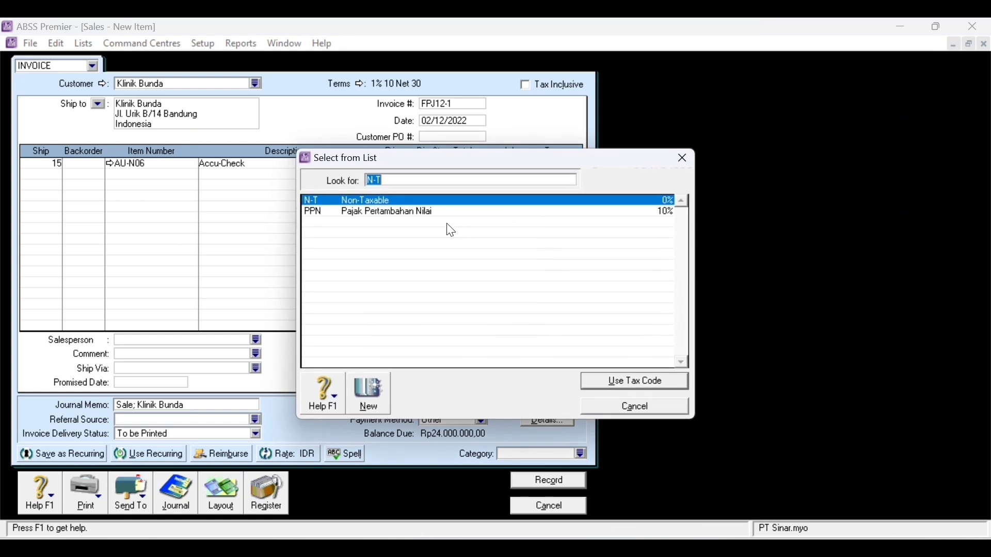
pyautogui.click(417, 217)
pyautogui.doubleClick(413, 212)
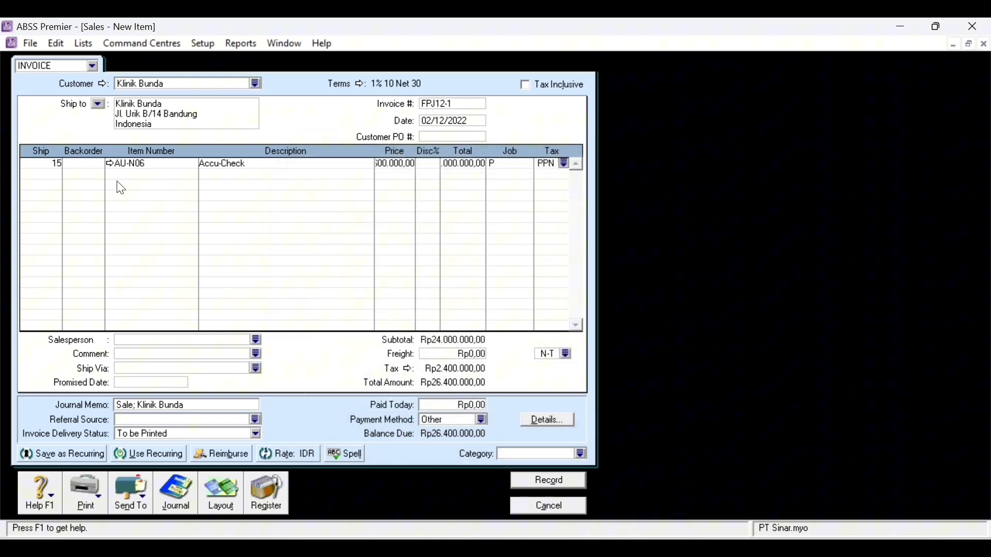
# - Add a second line of 10 Oxone (AU-N08) under job Produk
pyautogui.click(48, 175)
pyautogui.write('10')
pyautogui.press('Tab')
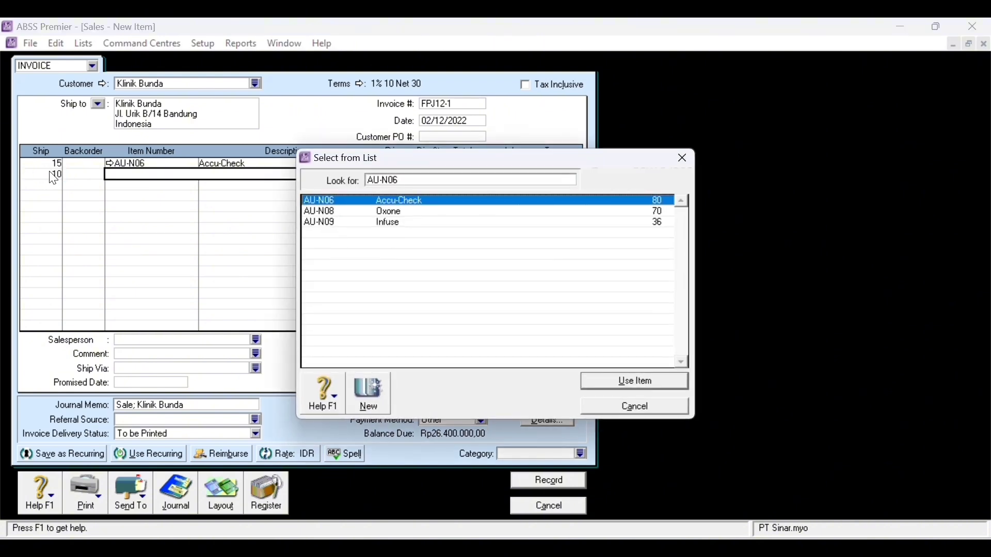
pyautogui.doubleClick(424, 214)
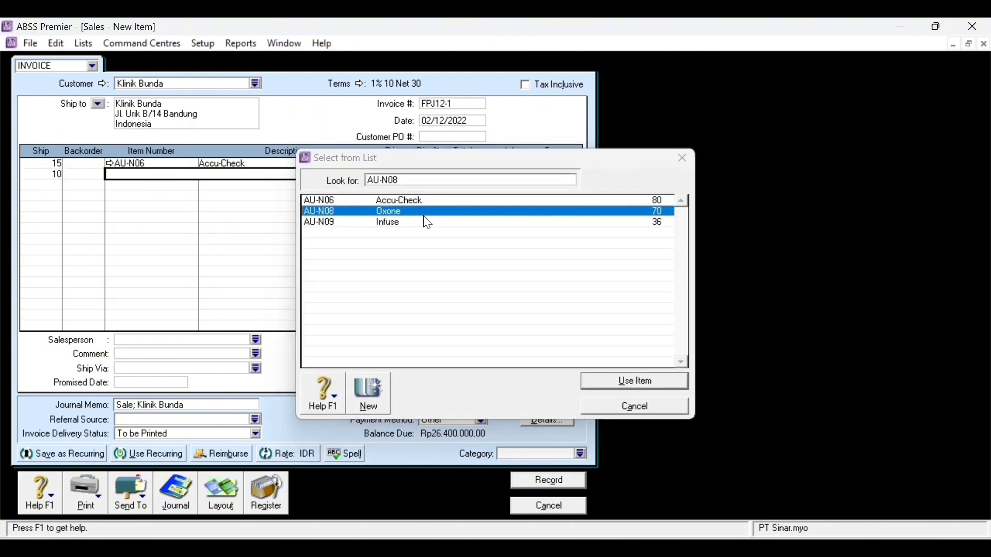
pyautogui.press('Tab')
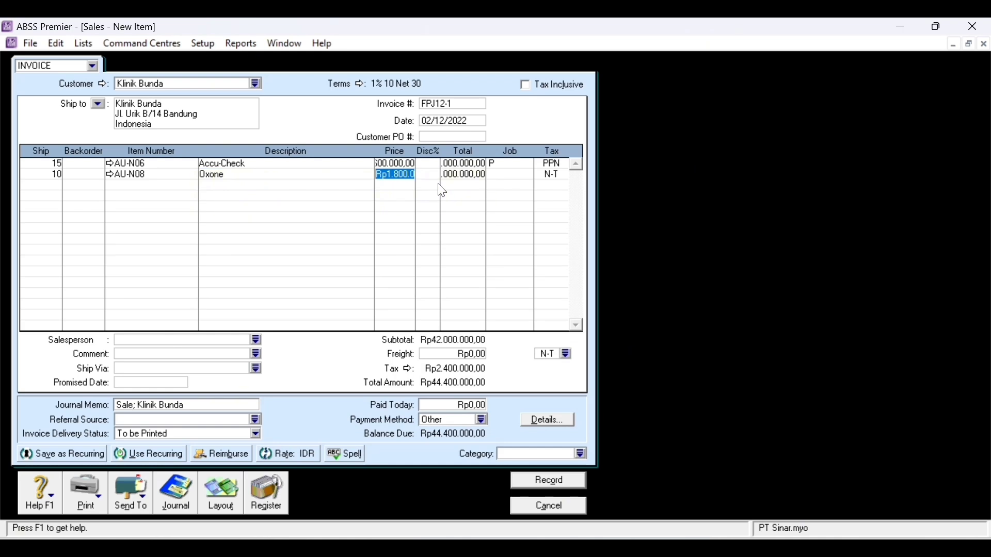
pyautogui.press('Tab')
pyautogui.click(520, 175)
pyautogui.click(527, 175)
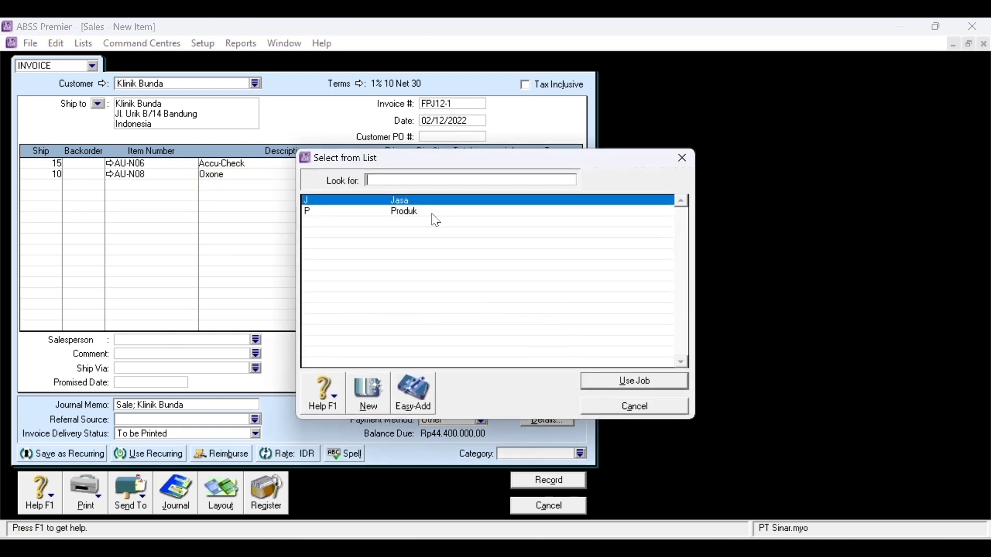
pyautogui.click(411, 214)
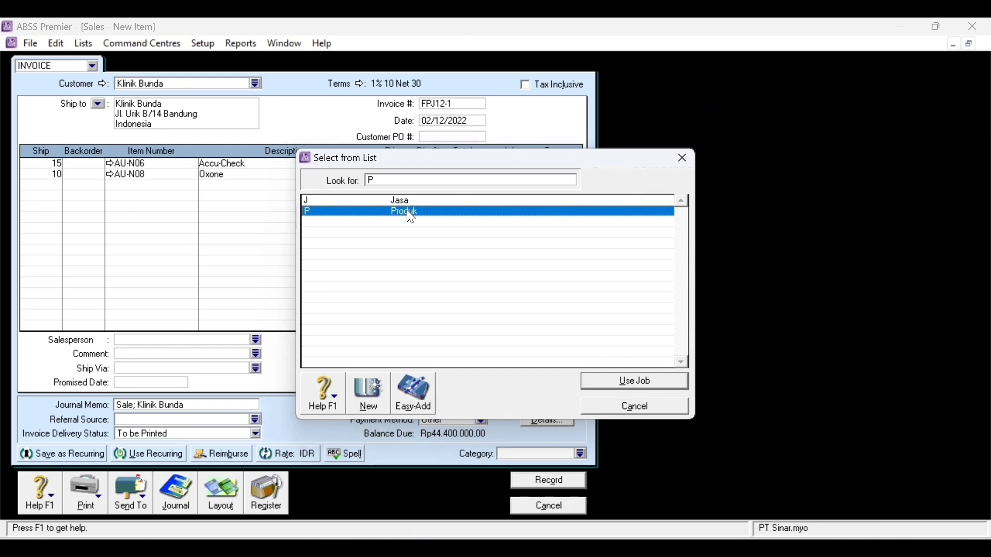
pyautogui.doubleClick(407, 212)
# - Add a third line of 10 Infuse (AU-N09) under job Produk
pyautogui.click(49, 186)
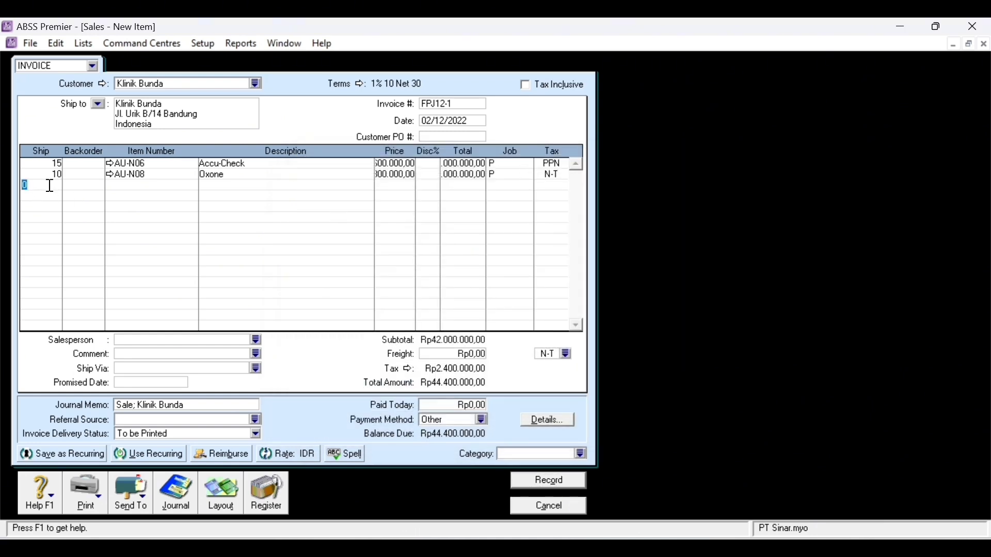
pyautogui.write('10')
pyautogui.press('Tab')
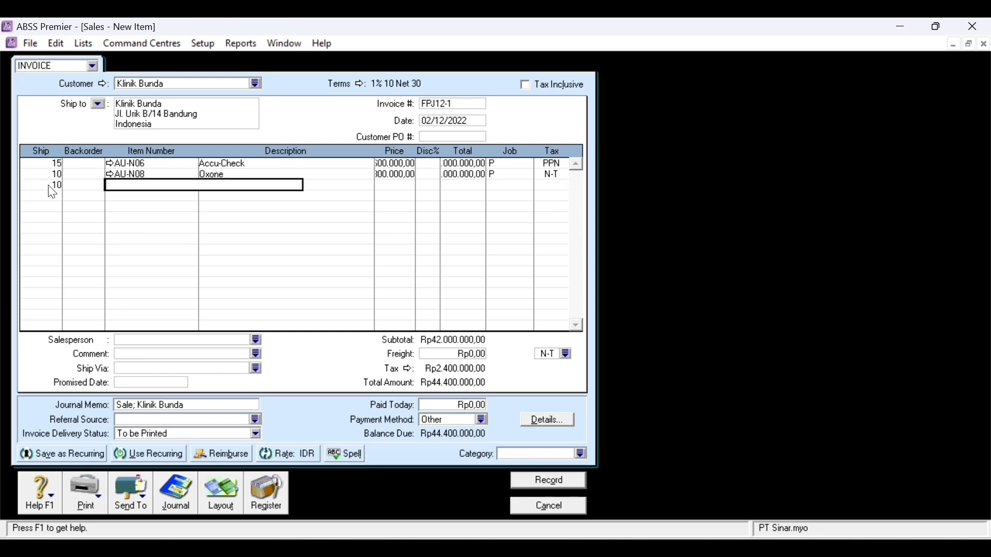
pyautogui.press('Tab')
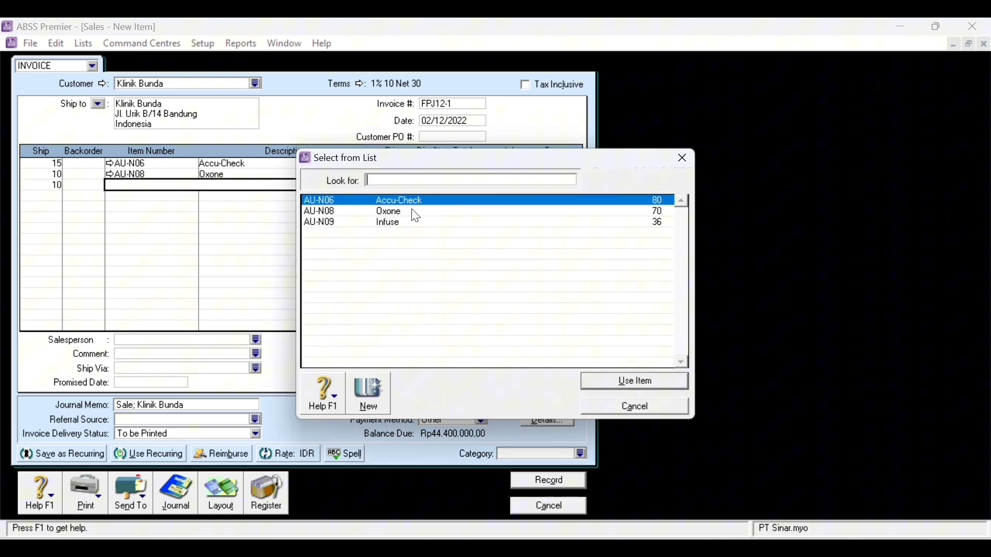
pyautogui.doubleClick(393, 225)
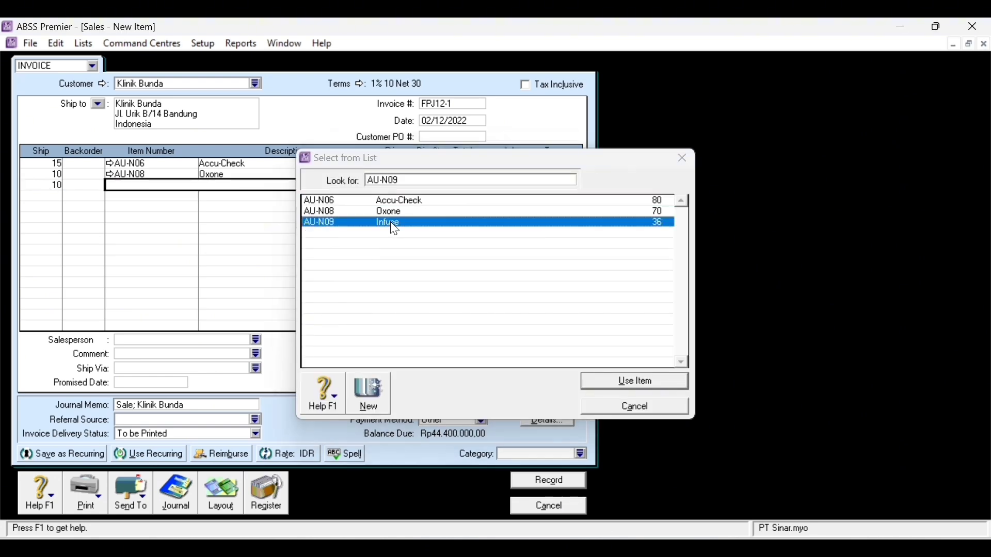
pyautogui.click(521, 188)
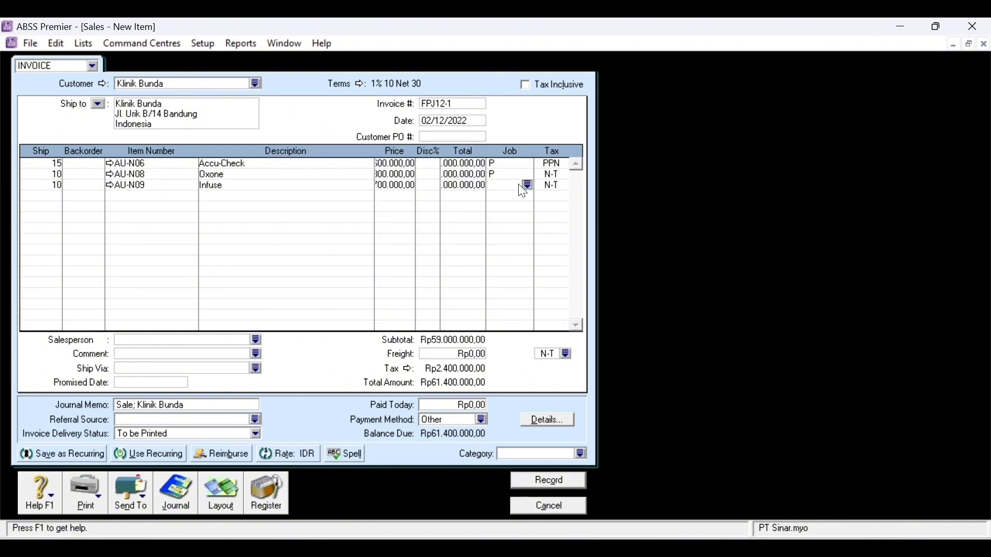
pyautogui.click(527, 186)
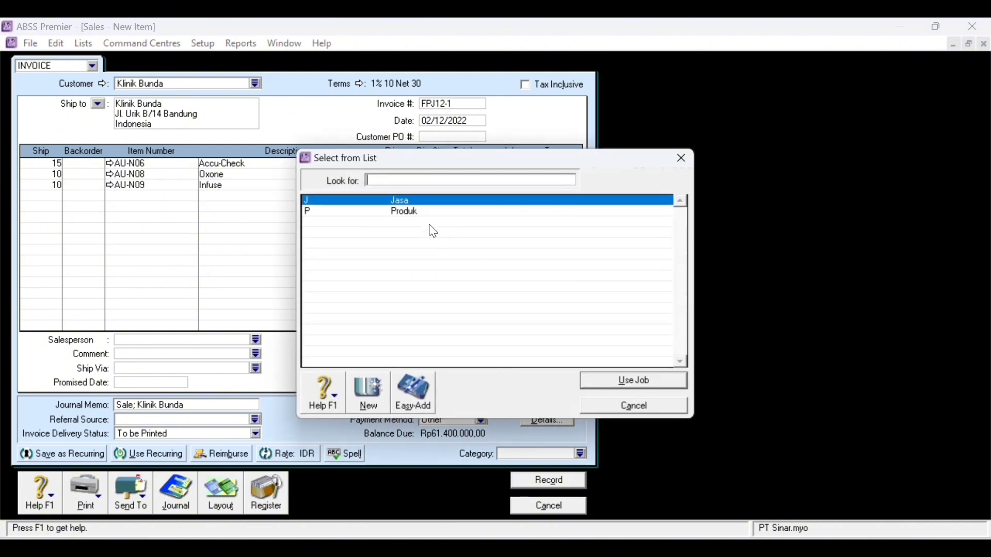
pyautogui.write('P')
pyautogui.doubleClick(411, 222)
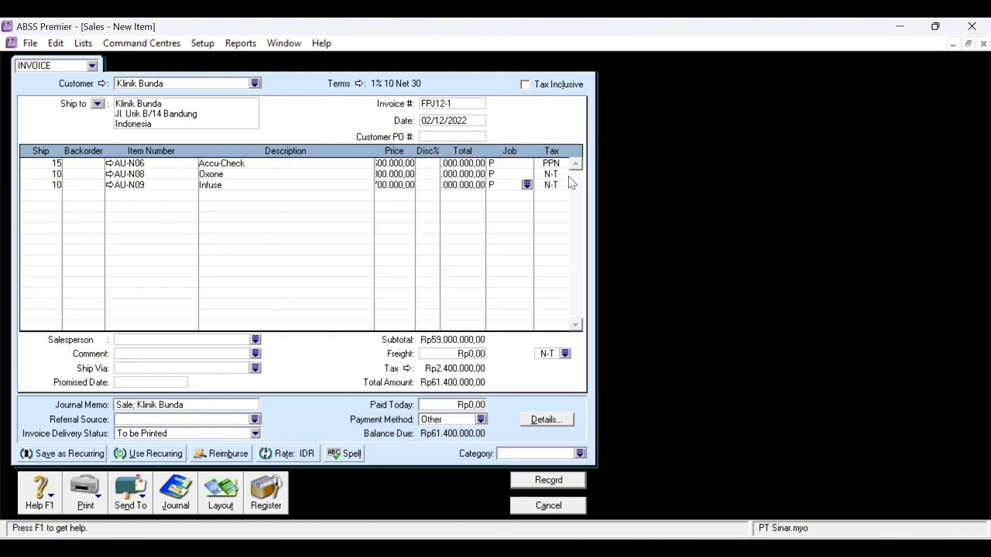
# - Apply the PPN tax code to the Oxone and Infuse lines
pyautogui.click(568, 176)
pyautogui.click(564, 174)
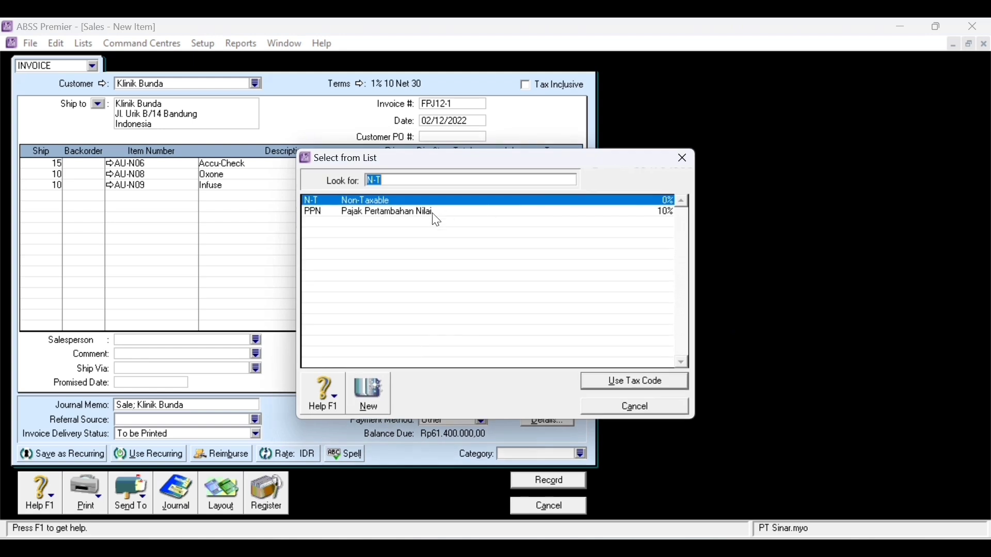
pyautogui.write('PPN')
pyautogui.doubleClick(404, 222)
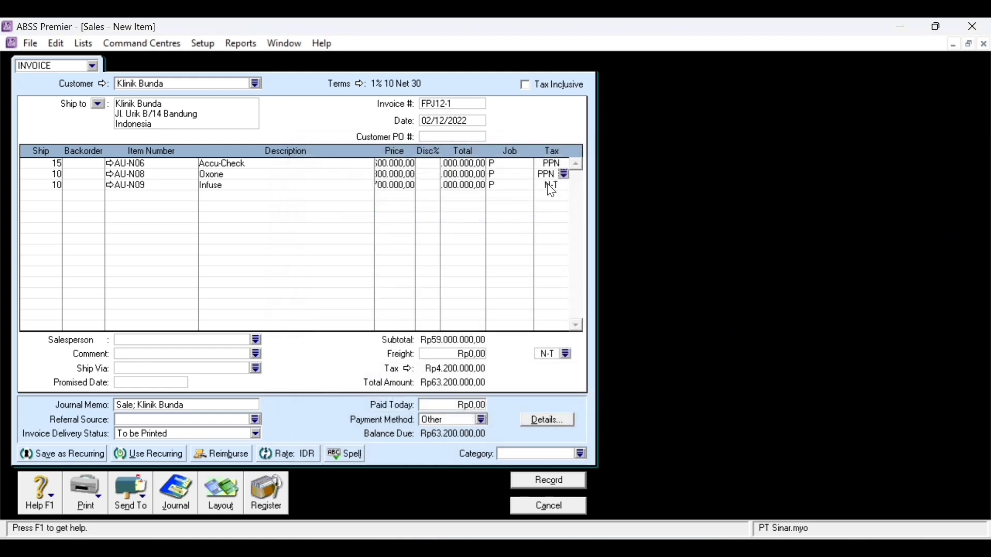
pyautogui.click(568, 187)
pyautogui.click(565, 185)
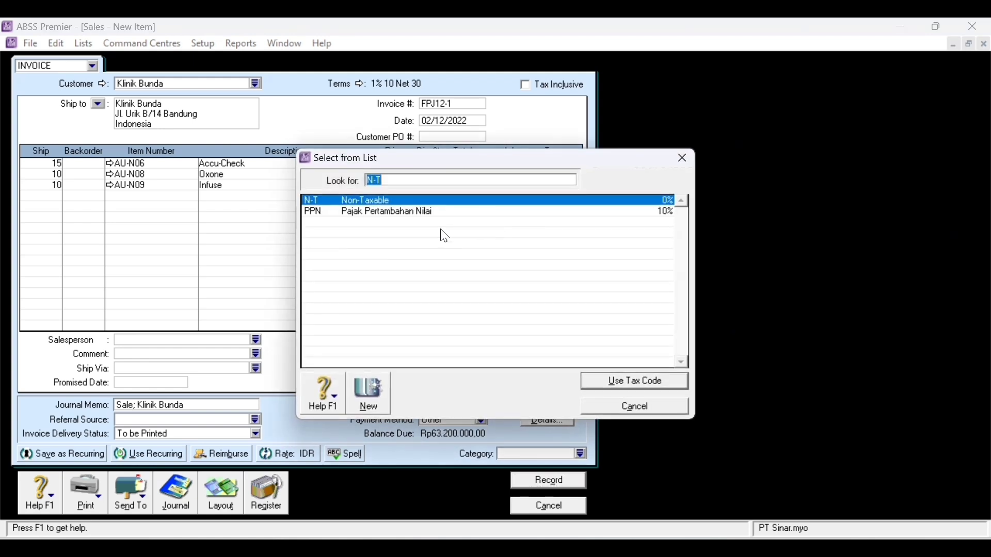
pyautogui.write('PPN')
pyautogui.doubleClick(411, 222)
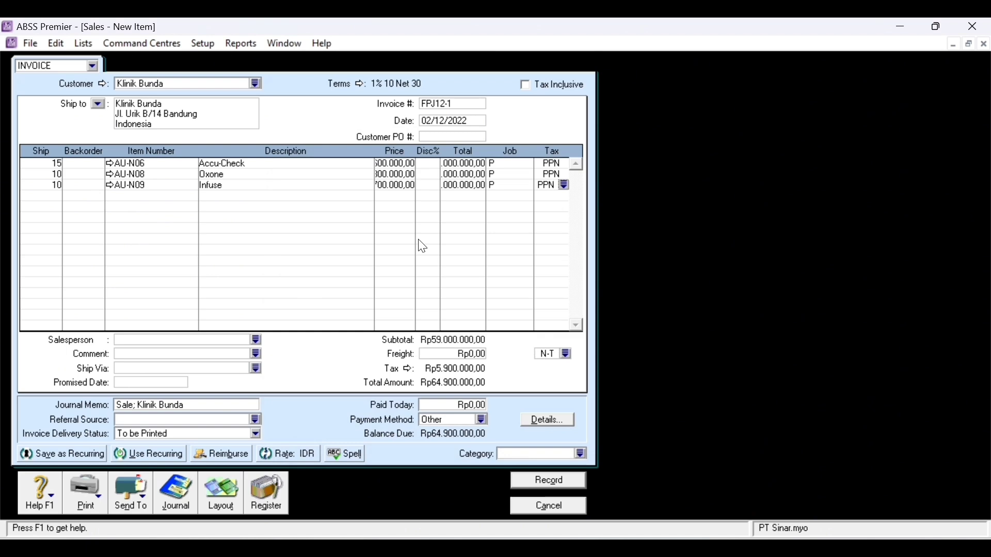
# - Enter a freight charge of Rp500.000 on the invoice
pyautogui.click(474, 354)
pyautogui.write('500000')
pyautogui.press('Tab')
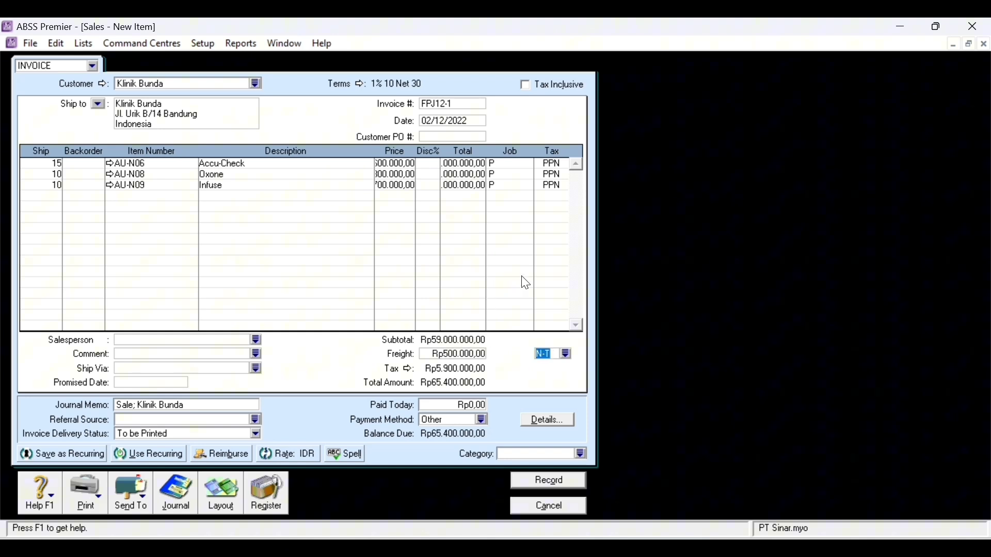
# - Set the invoice category to L (Local) and show the transaction recap
pyautogui.click(584, 454)
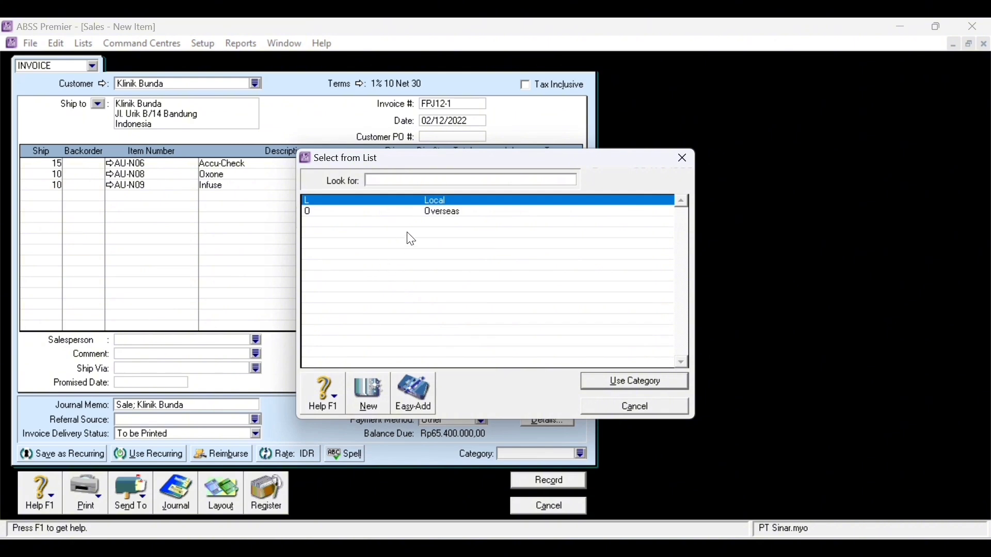
pyautogui.write('L')
pyautogui.doubleClick(458, 202)
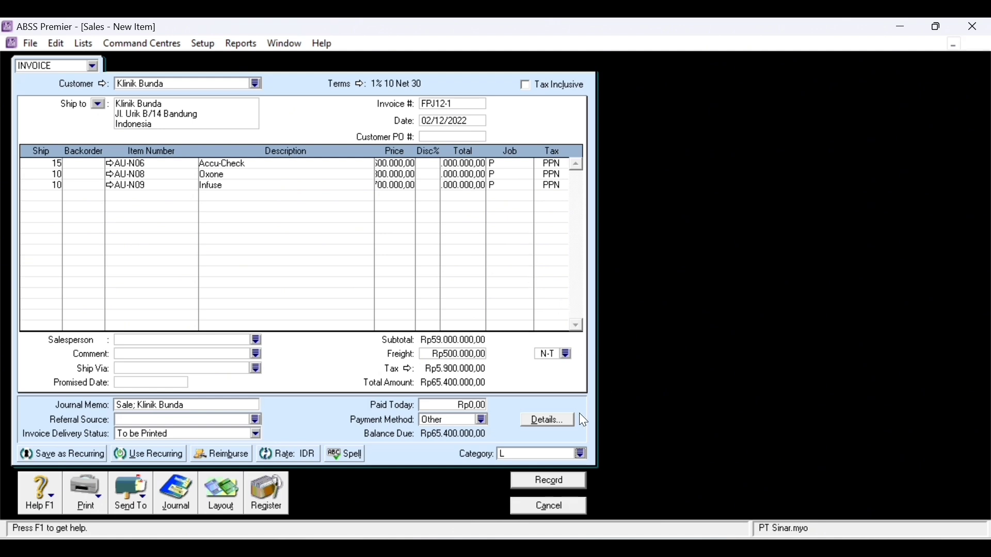
pyautogui.hotkey('ctrl', 'r')
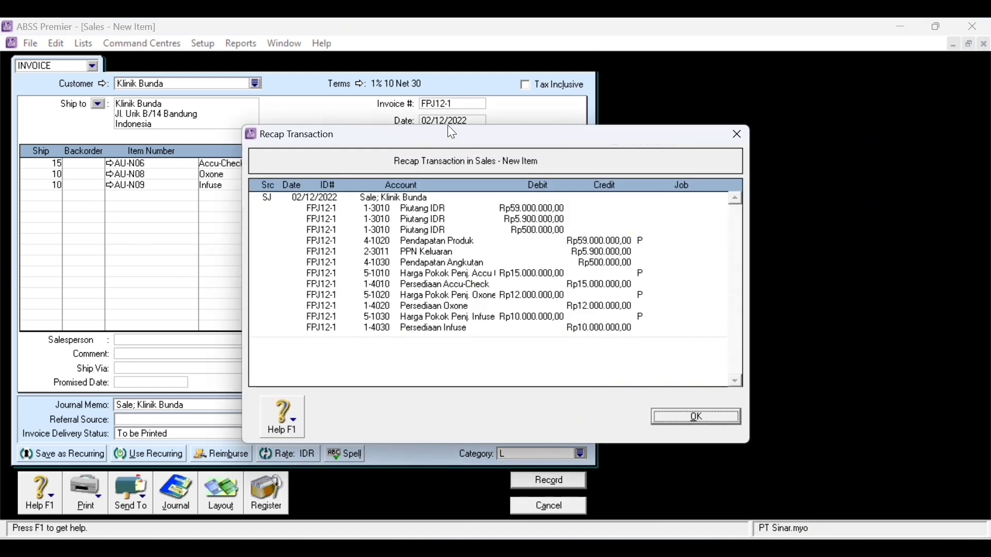
# - Close the recap and record invoice FPJ12-1, ignoring the spelling flag on Oxone
pyautogui.moveTo(467, 139); pyautogui.dragTo(693, 110)
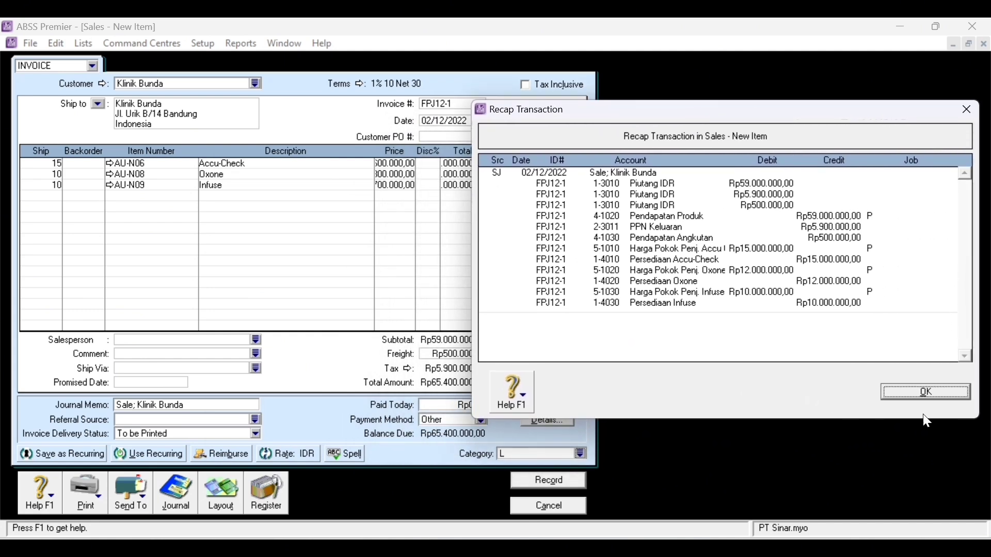
pyautogui.click(952, 389)
pyautogui.click(952, 388)
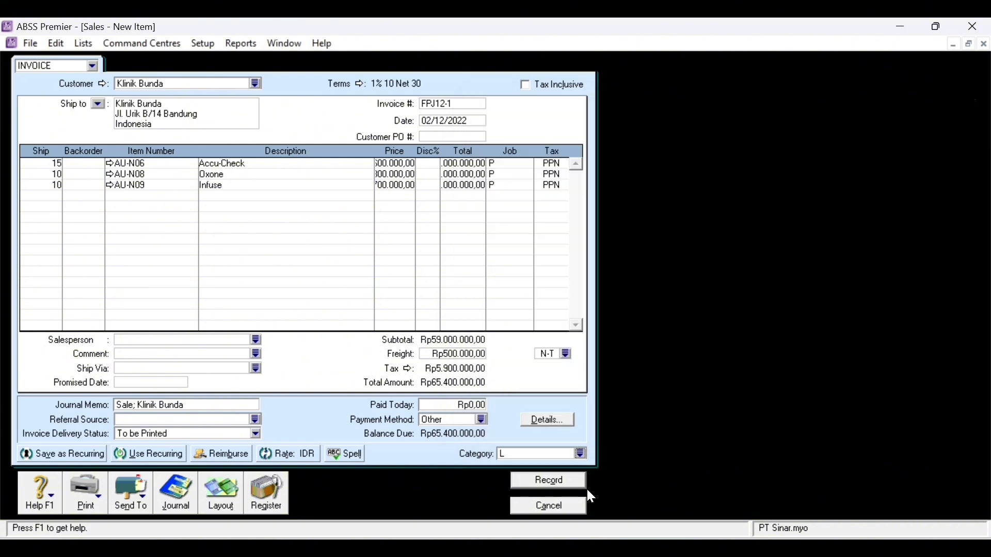
pyautogui.click(554, 481)
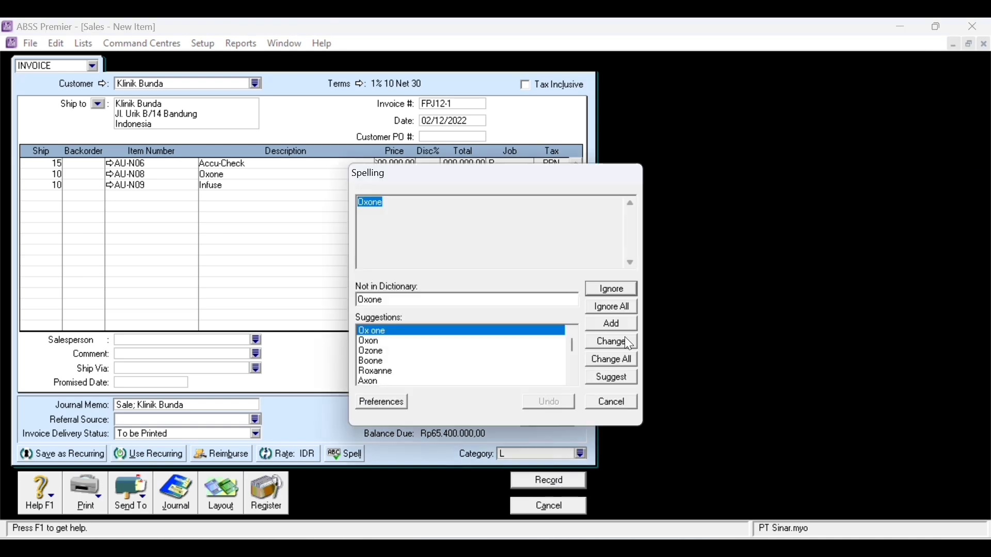
pyautogui.click(636, 306)
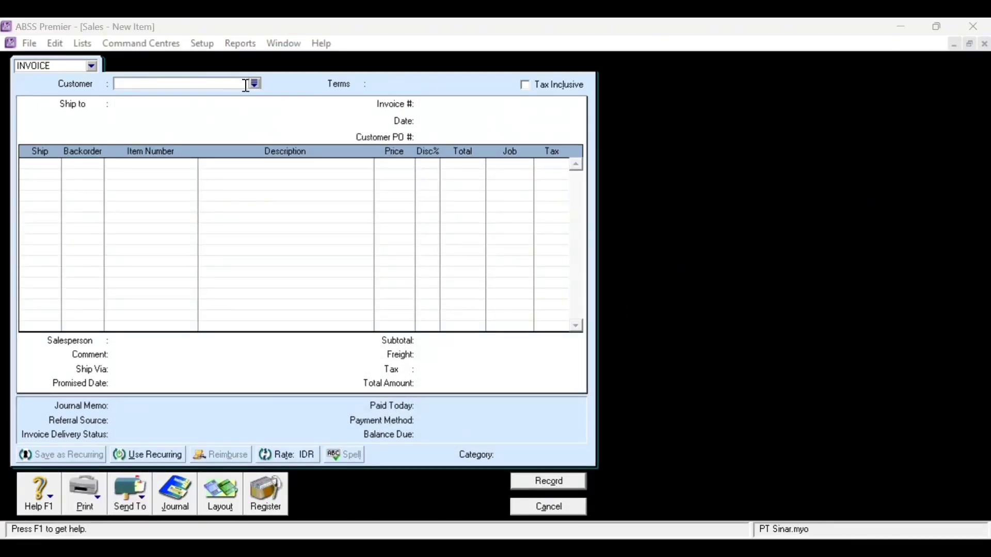
# - Choose customer Klinik Chicago with the Item layout and a 1% early payment discount
pyautogui.click(256, 84)
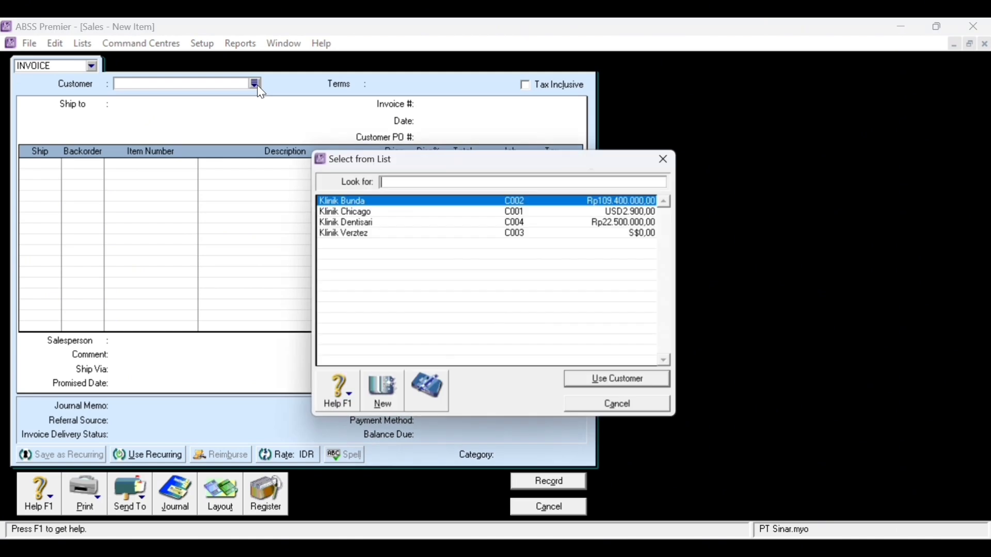
pyautogui.doubleClick(391, 215)
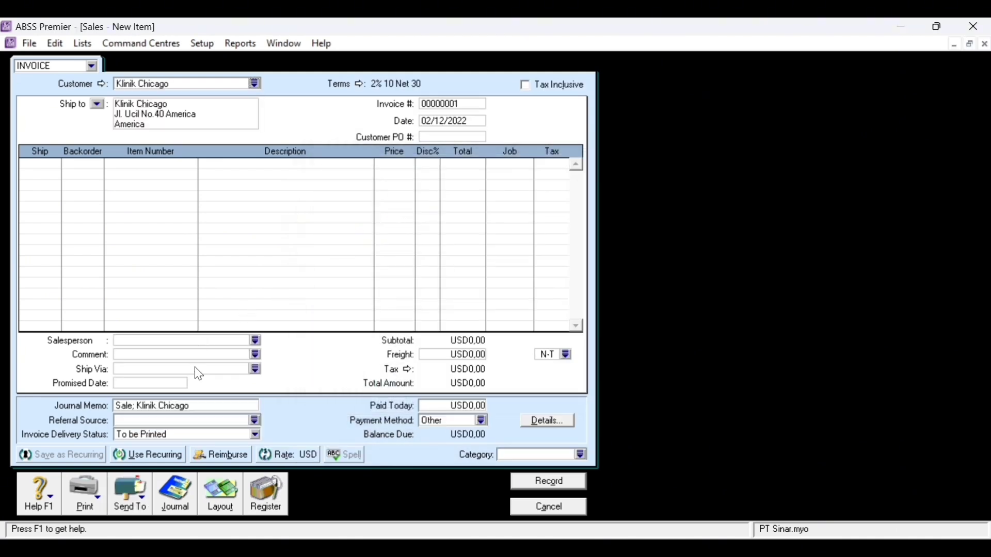
pyautogui.click(220, 502)
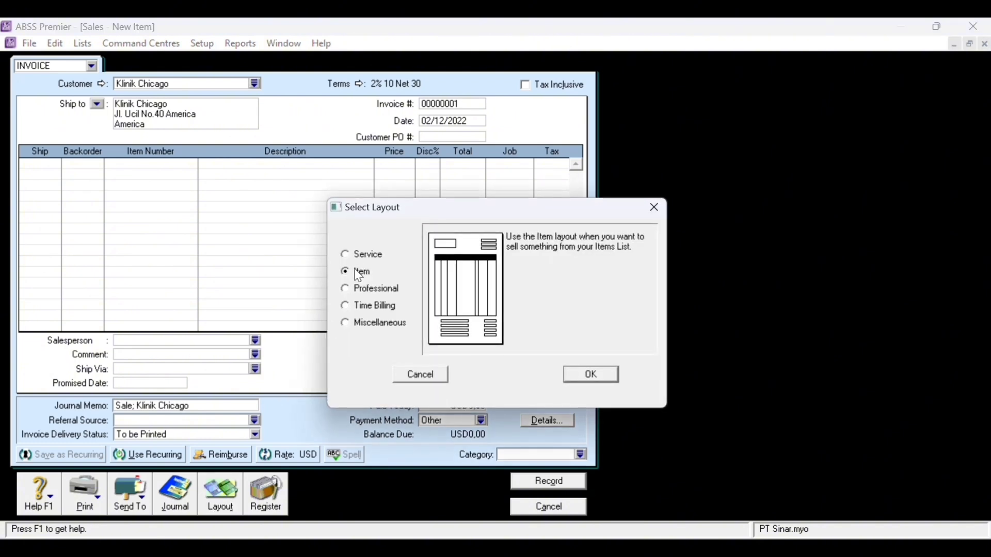
pyautogui.click(581, 373)
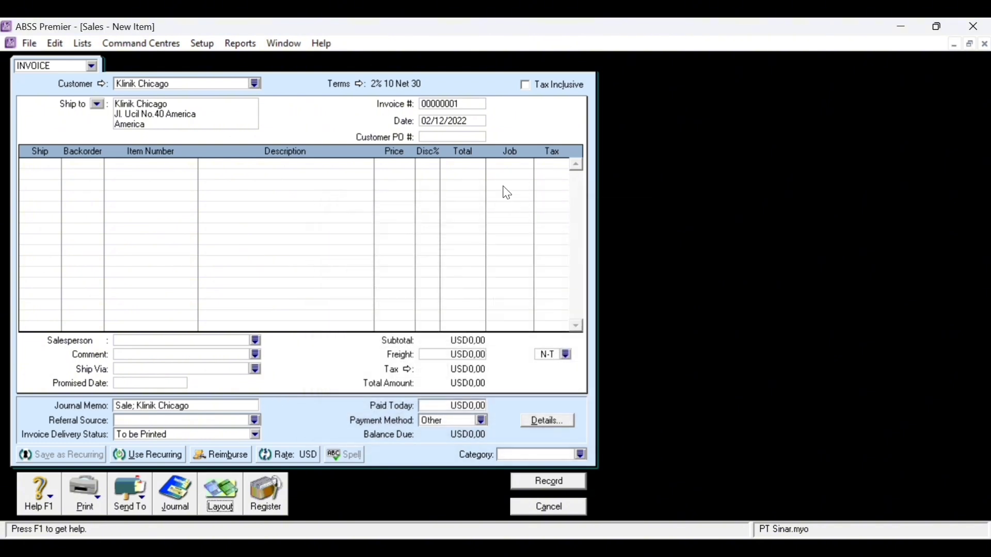
pyautogui.click(362, 88)
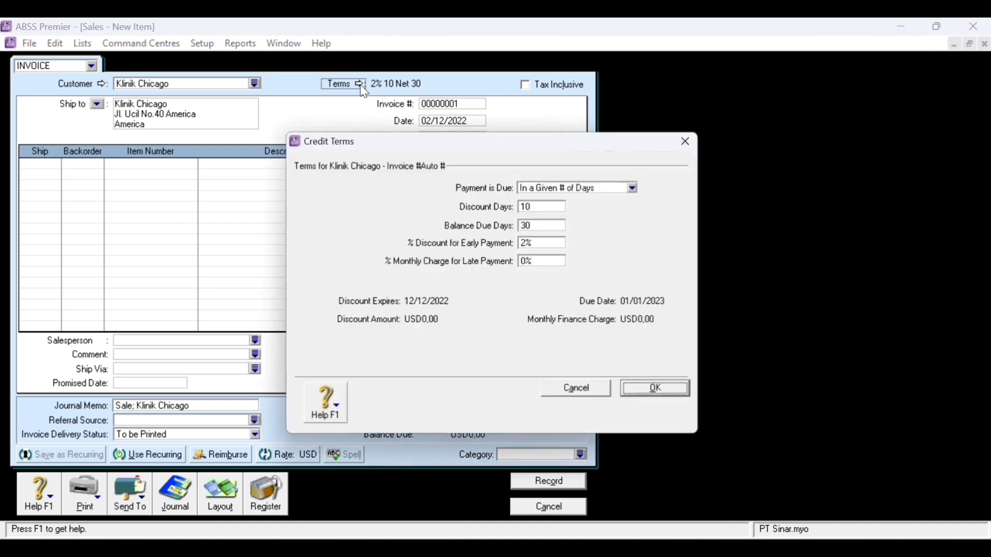
pyautogui.click(532, 244)
pyautogui.press('BackSpace')
pyautogui.write('1')
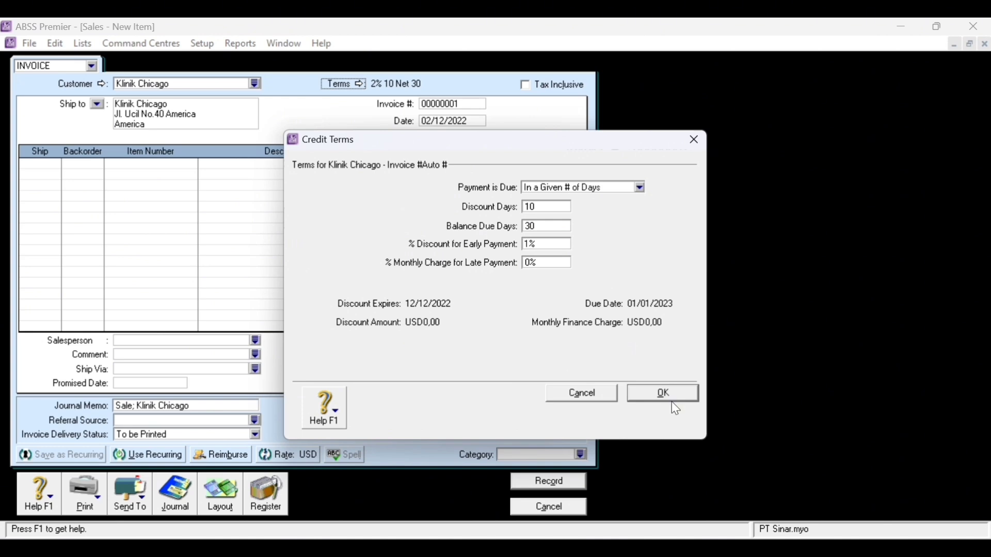
pyautogui.click(666, 395)
# - Set invoice number FPJ12-2, date 08/12/2022, and ship quantity 8 on the first line
pyautogui.click(448, 104)
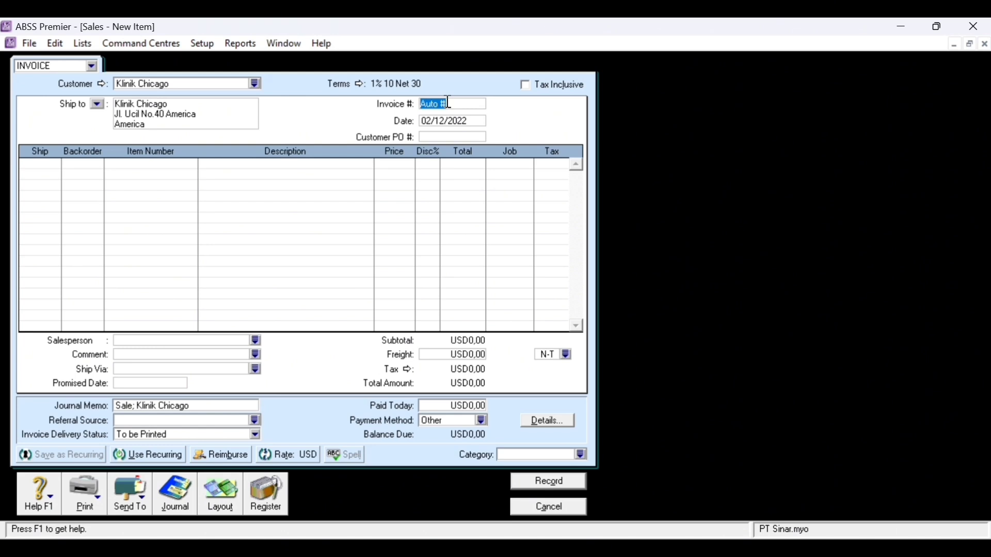
pyautogui.write('FPJ12-2')
pyautogui.click(431, 124)
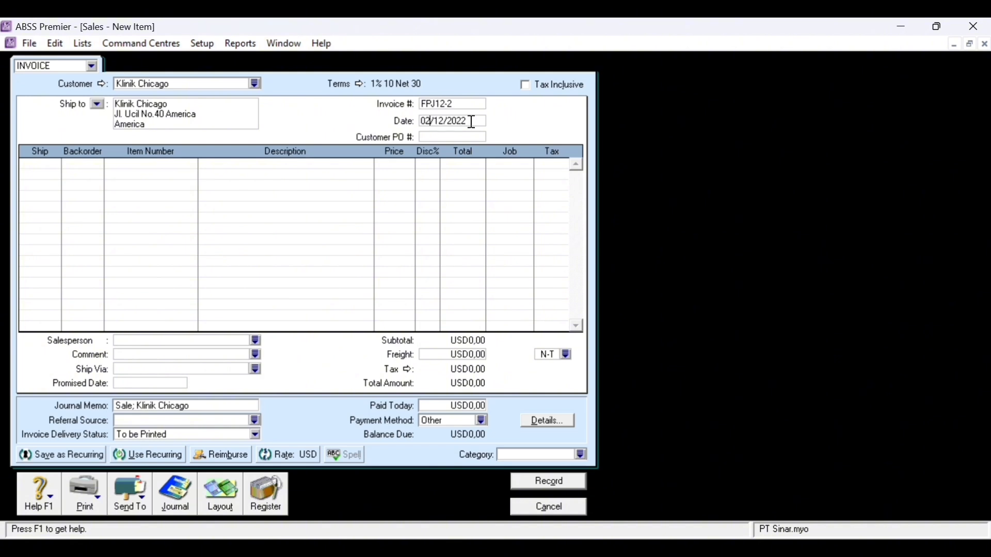
pyautogui.press('BackSpace')
pyautogui.write('8')
pyautogui.click(46, 167)
pyautogui.write('8')
pyautogui.press('Tab')
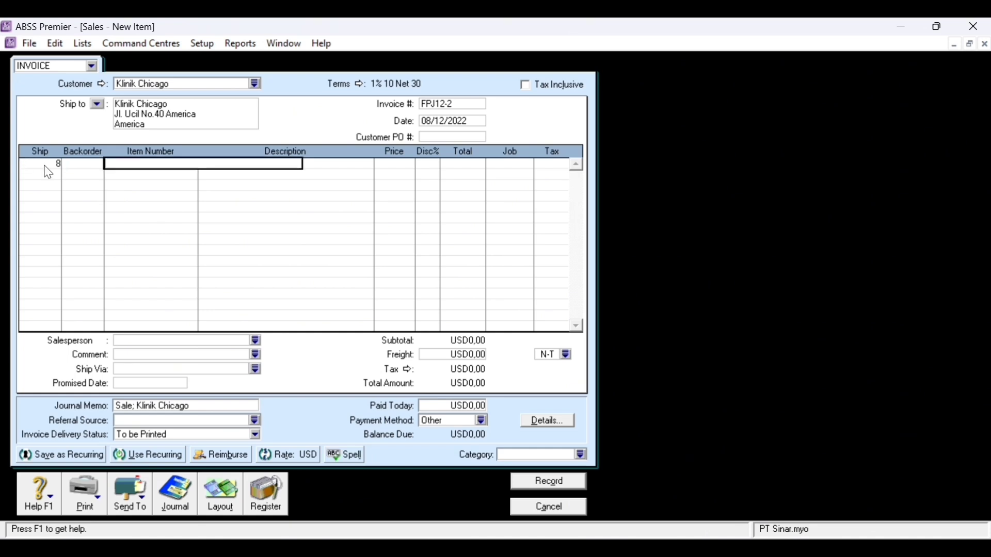
# - Put Accu-Check AU-N06 on the first line under job Produk
pyautogui.press('Tab')
pyautogui.write('AU-N06')
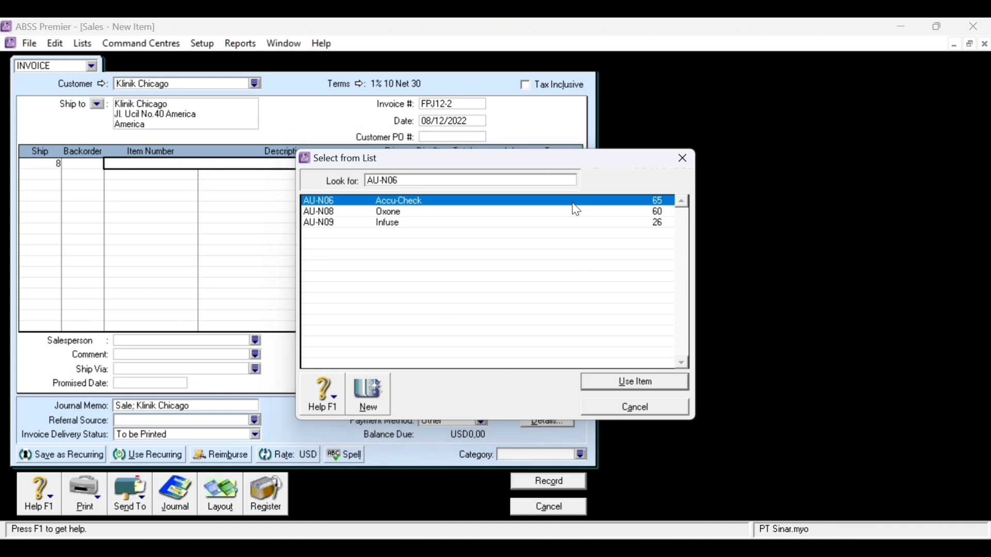
pyautogui.press('Return')
pyautogui.press('Tab')
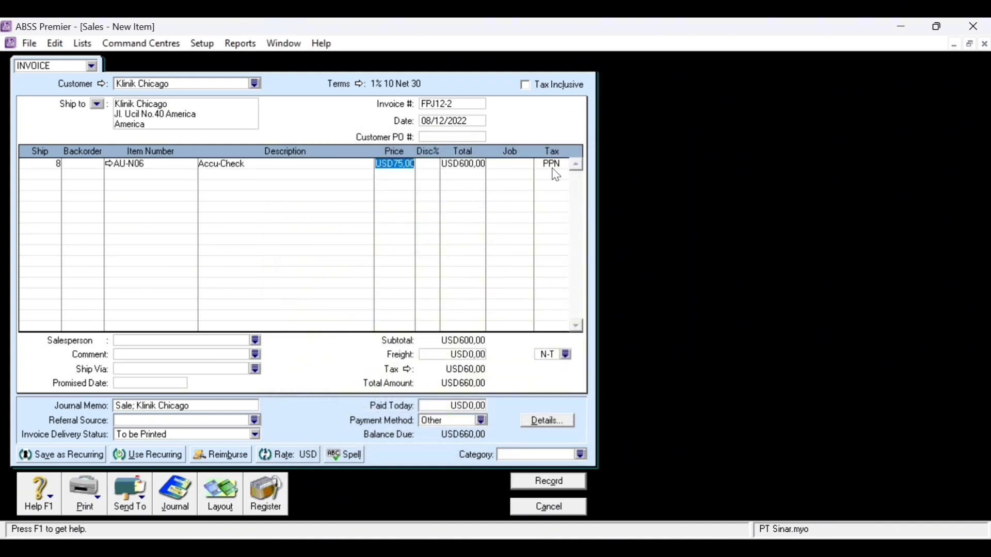
pyautogui.click(521, 165)
pyautogui.click(528, 165)
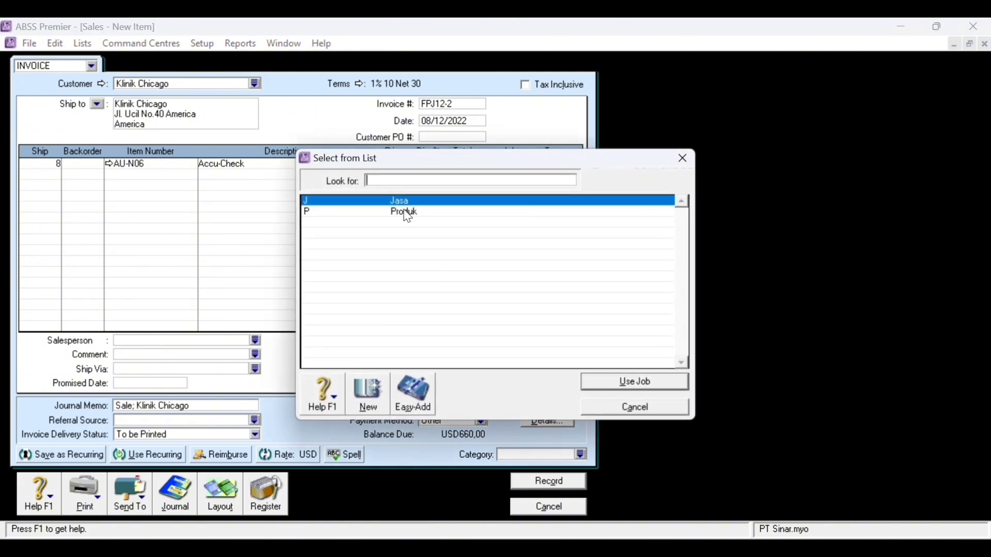
pyautogui.doubleClick(407, 213)
pyautogui.click(552, 168)
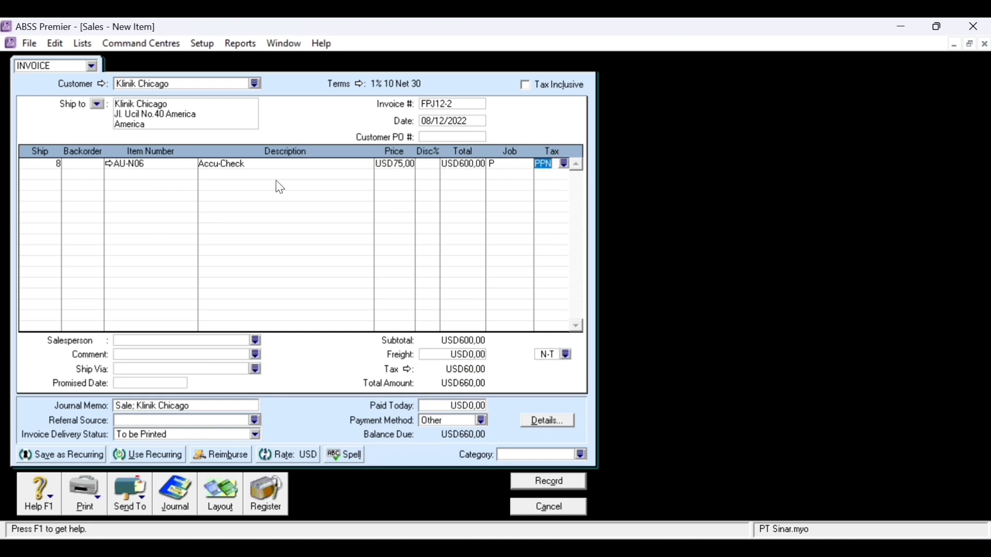
# - Add a second line of 5 Oxone (AU-N08) under job Produk
pyautogui.click(51, 174)
pyautogui.write('5')
pyautogui.press('Tab')
pyautogui.press('Tab')
pyautogui.press('Tab')
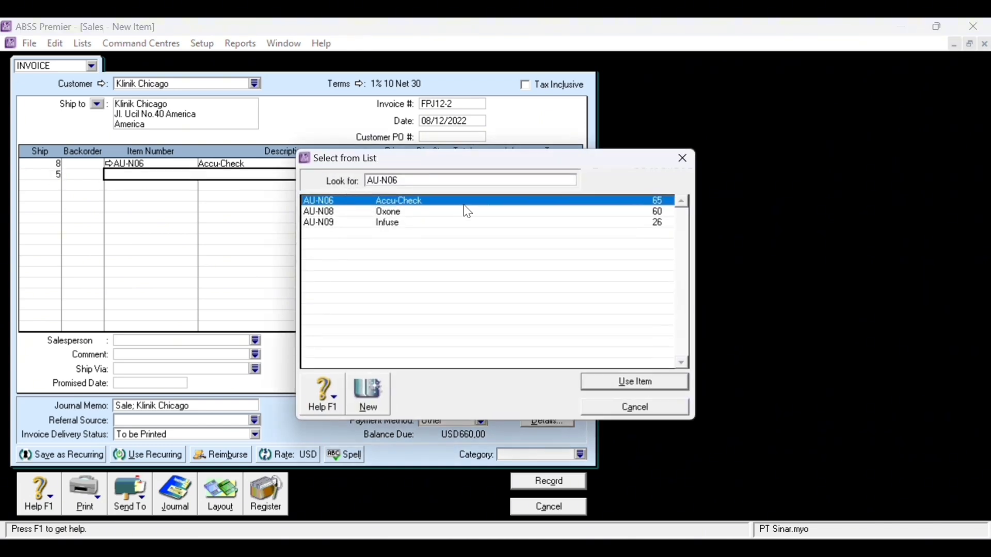
pyautogui.doubleClick(466, 211)
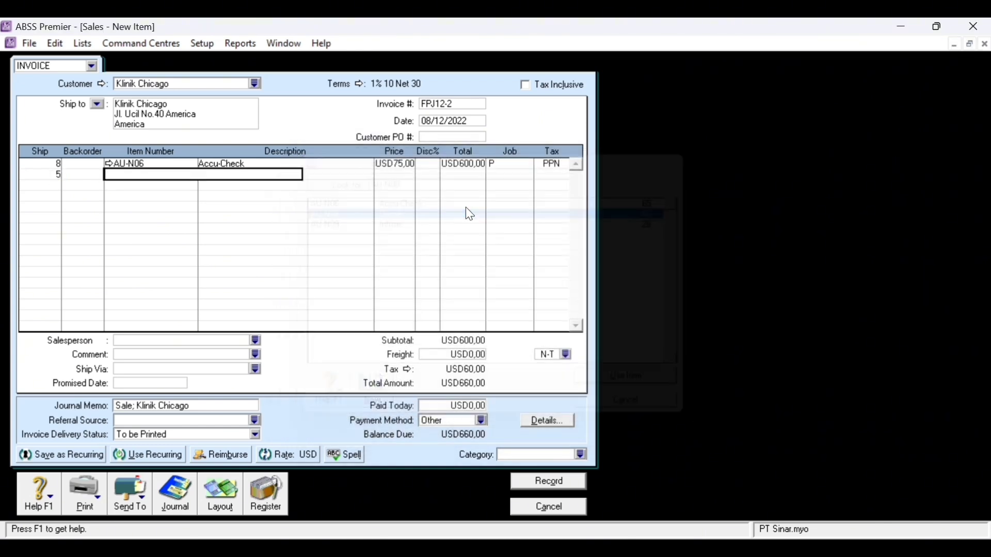
pyautogui.press('Tab')
pyautogui.press('Tab')
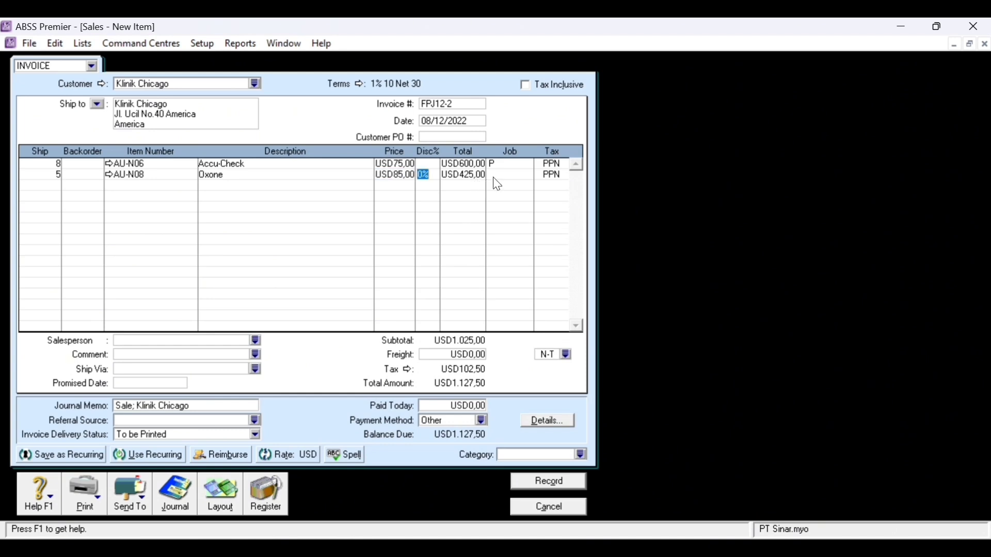
pyautogui.click(511, 178)
pyautogui.click(524, 174)
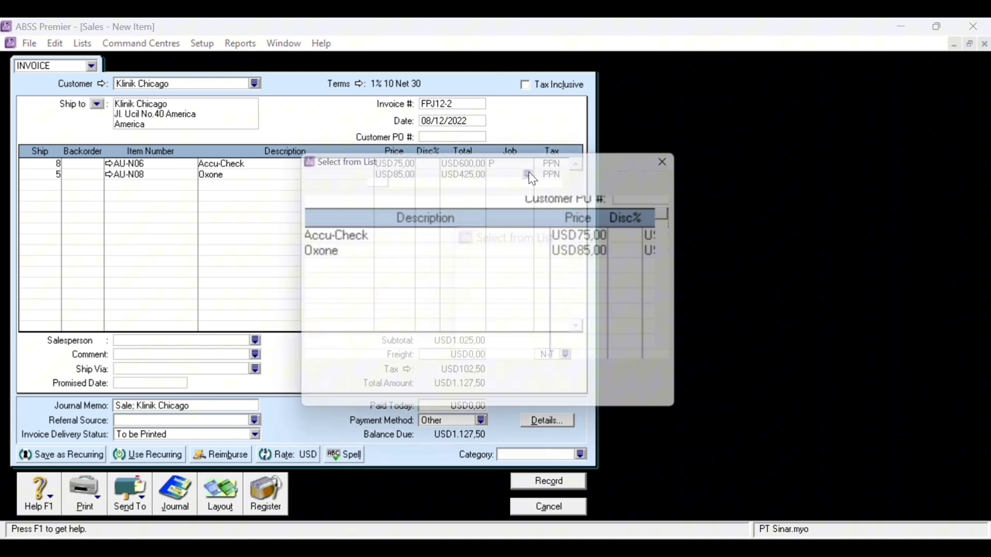
pyautogui.doubleClick(406, 212)
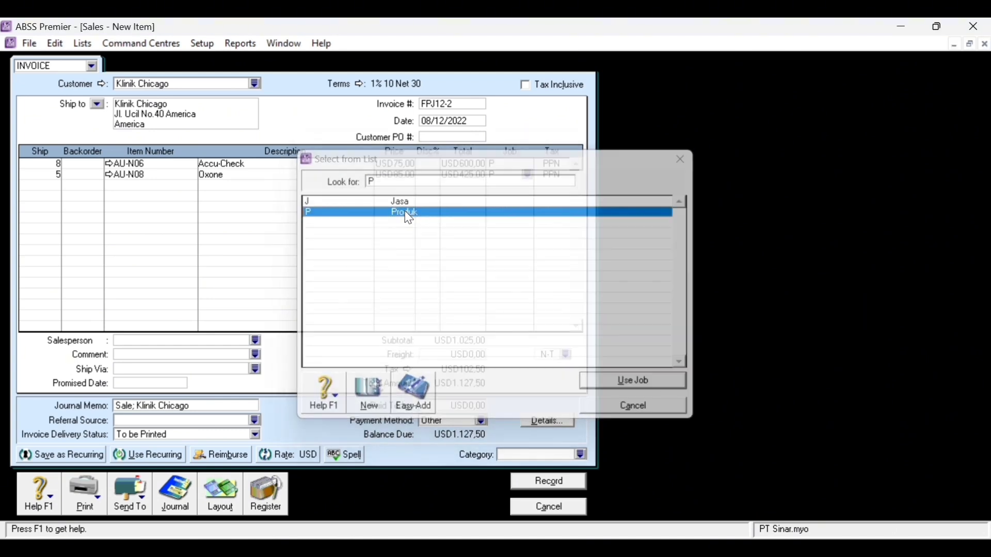
pyautogui.press('Return')
# - Add a third line of 3 Infuse (AU-N09) under job P
pyautogui.click(52, 188)
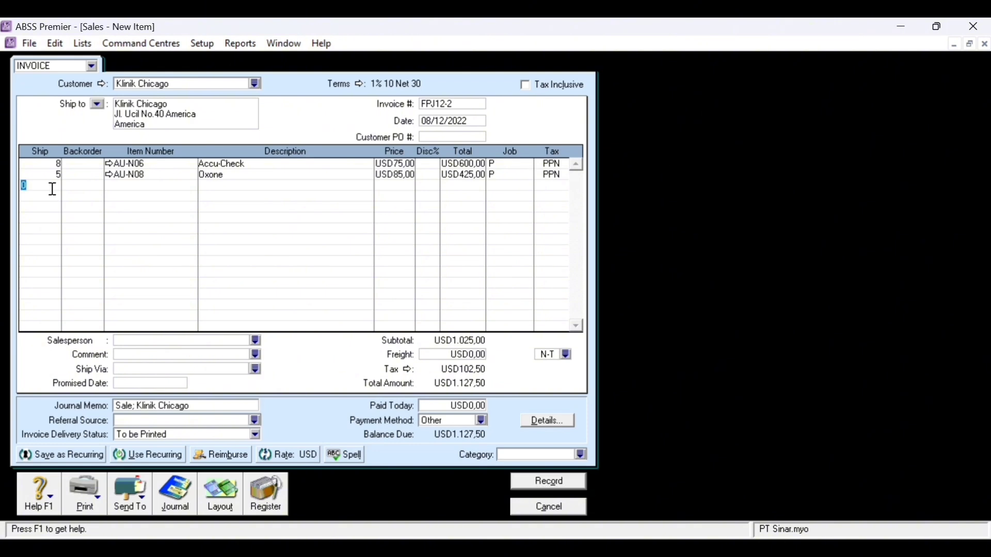
pyautogui.write('3')
pyautogui.press('Tab')
pyautogui.press('Tab')
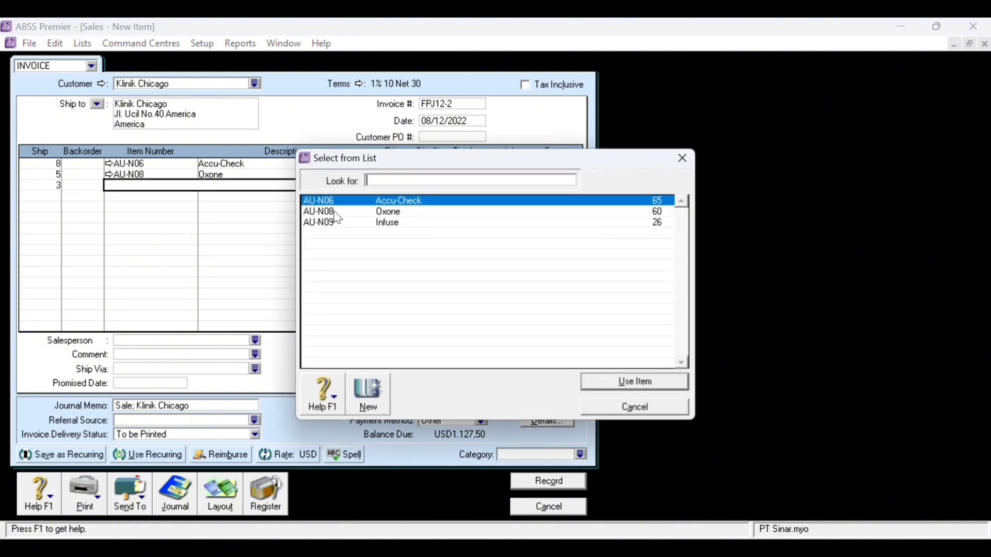
pyautogui.doubleClick(516, 226)
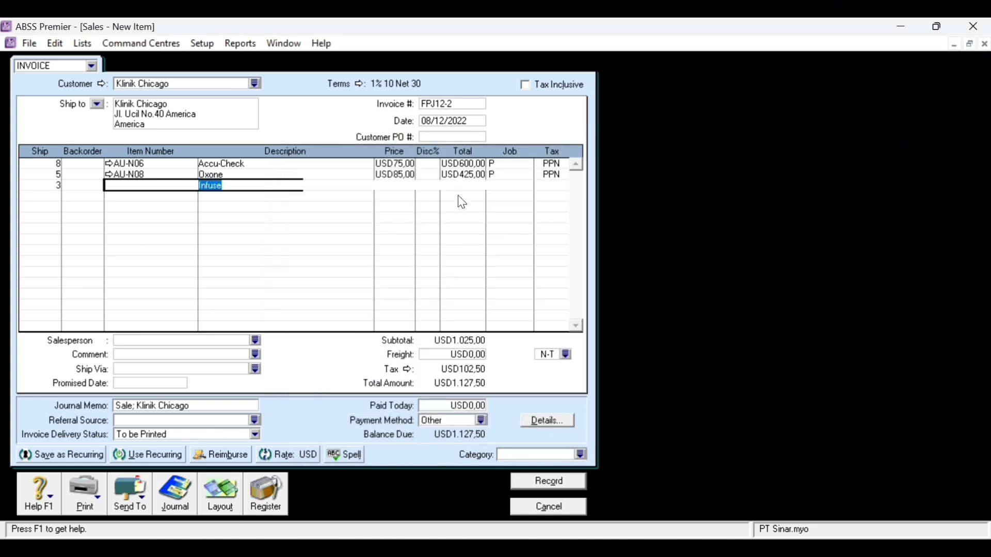
pyautogui.press('Tab')
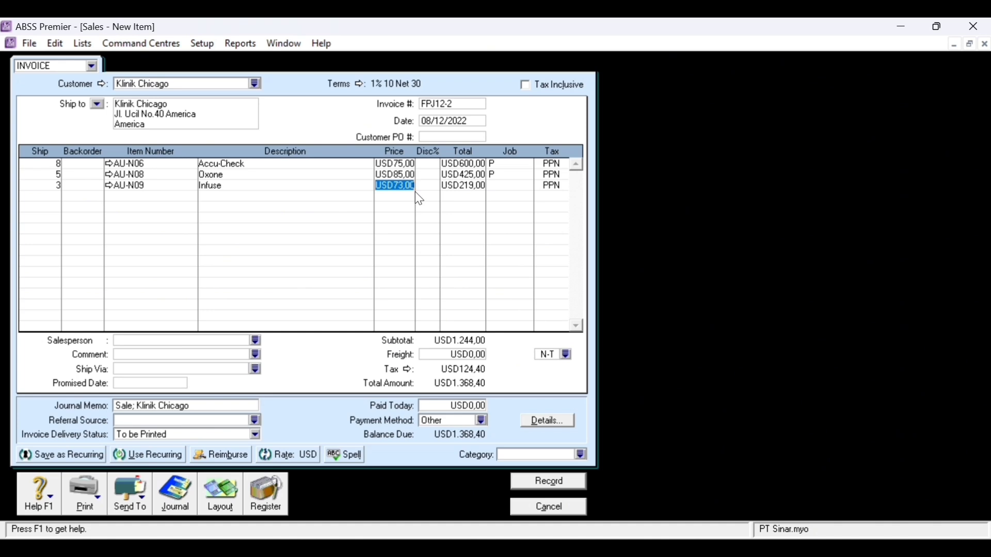
pyautogui.press('Tab')
pyautogui.press('Tab')
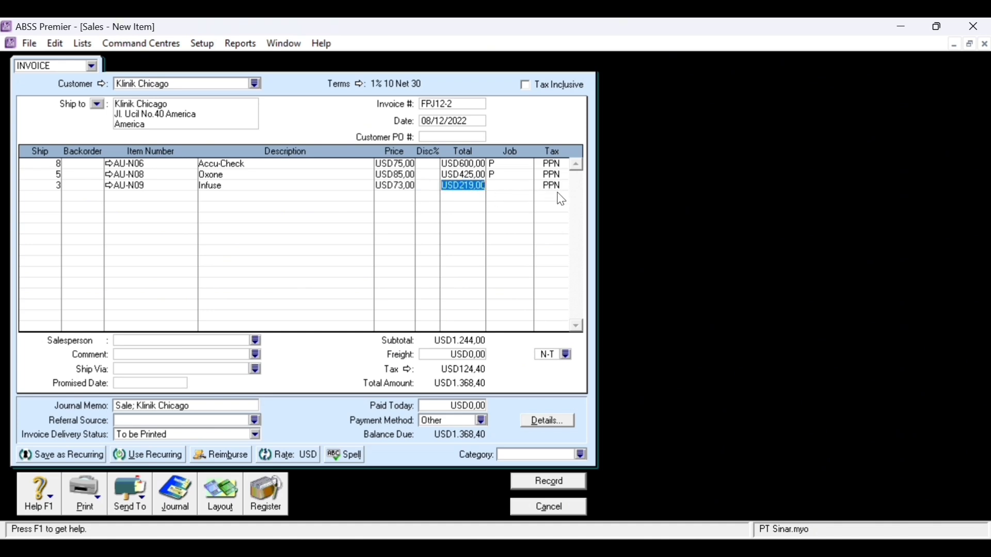
# - Enter USD10 freight, set category Overseas, and show the transaction recap
pyautogui.press('Tab')
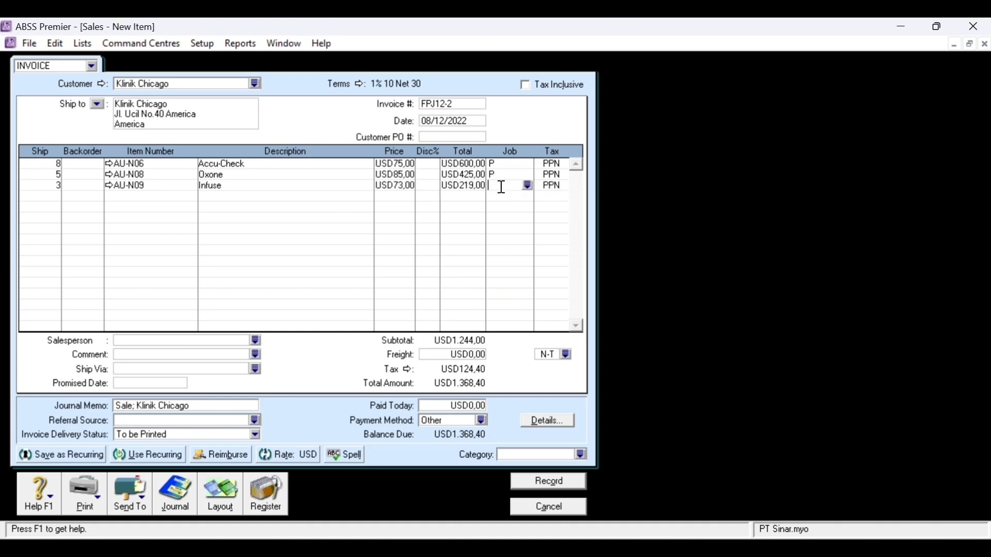
pyautogui.write('P')
pyautogui.click(479, 355)
pyautogui.write('10')
pyautogui.press('Tab')
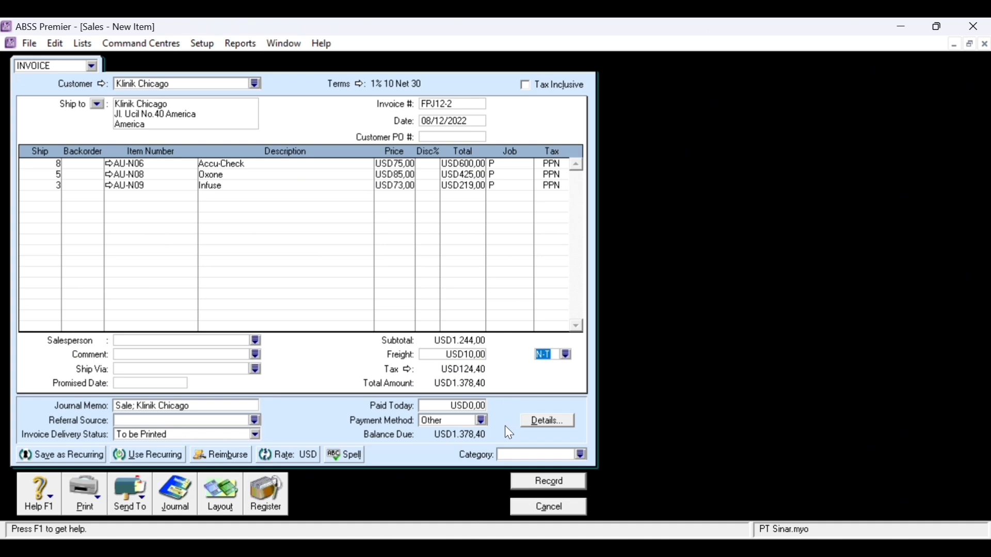
pyautogui.click(581, 454)
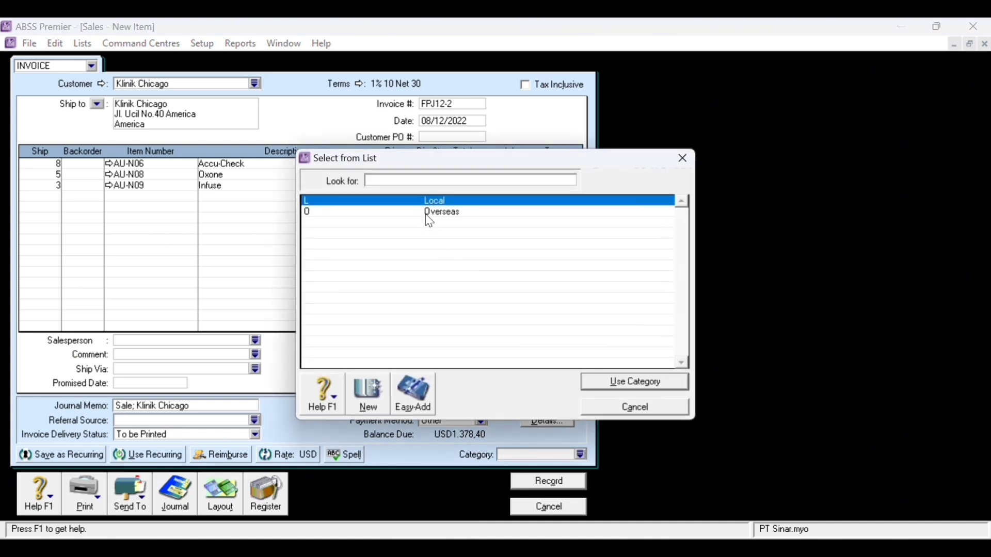
pyautogui.write('O')
pyautogui.press('Return')
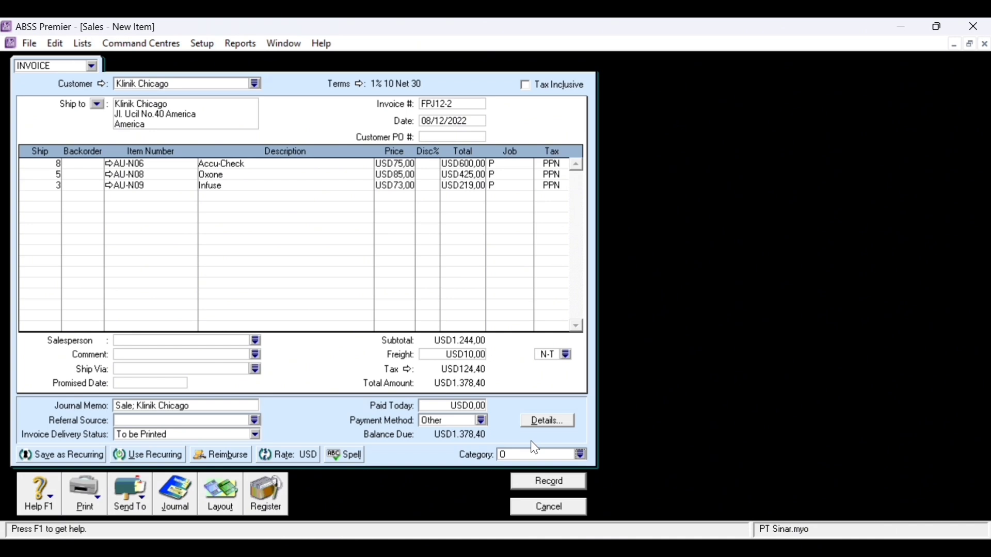
pyautogui.hotkey('ctrl', 'r')
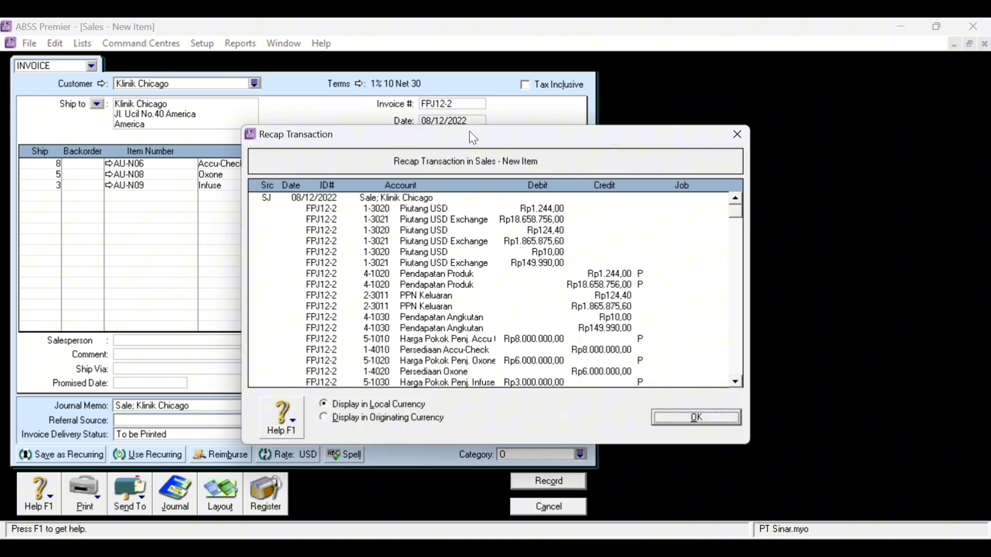
# - Review and close the journal recap, then record invoice FPJ12-2, skipping the spelling check
pyautogui.moveTo(470, 131); pyautogui.dragTo(732, 112)
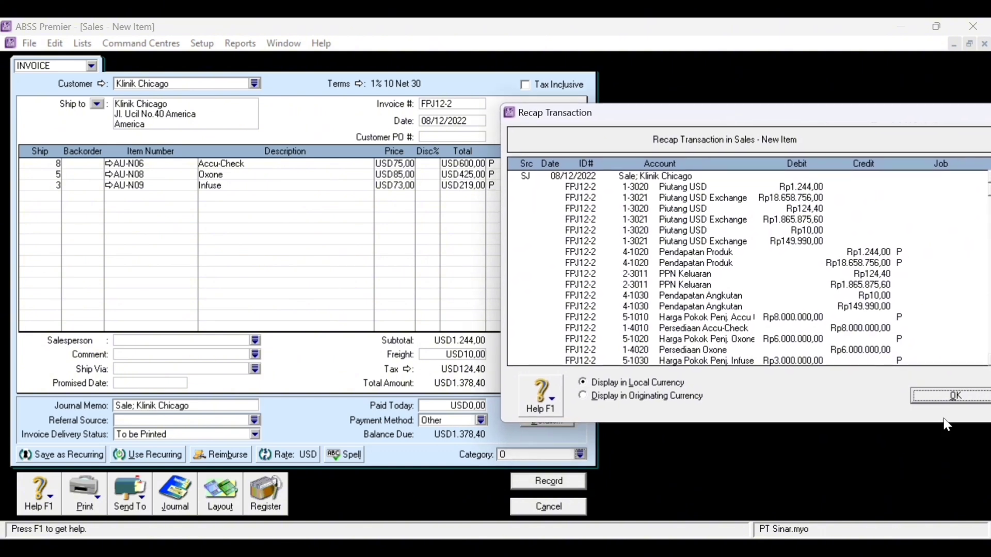
pyautogui.scroll(-1, 858, 356)
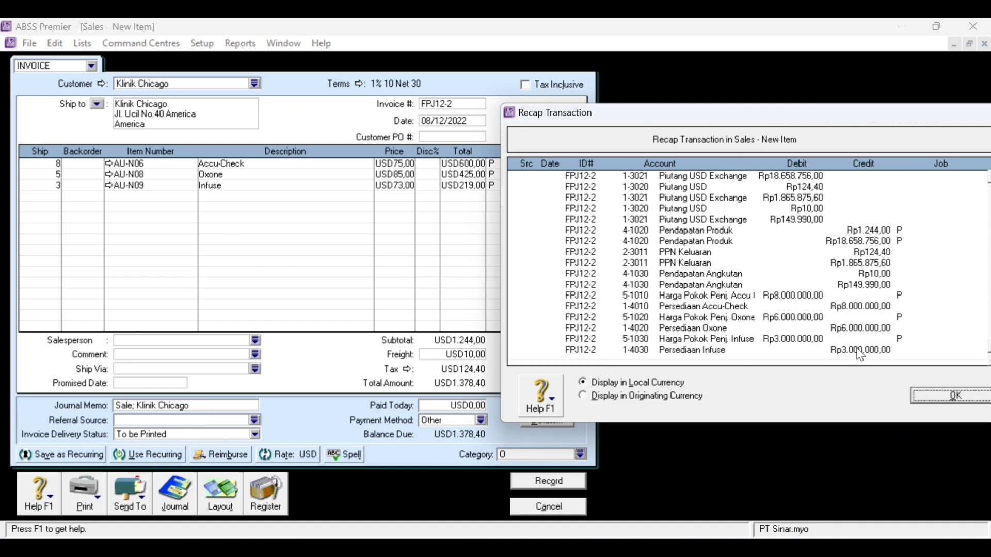
pyautogui.scroll(1, 861, 355)
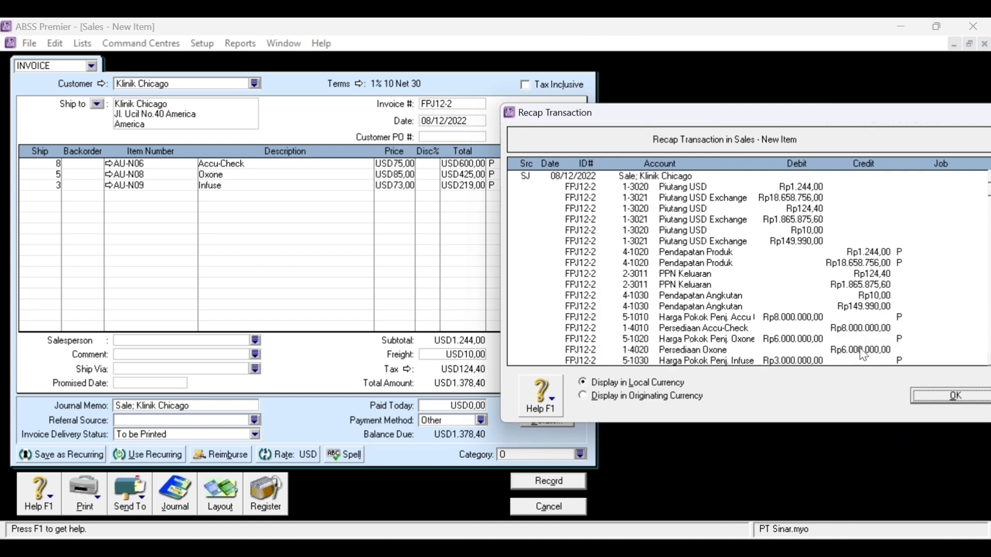
pyautogui.click(973, 395)
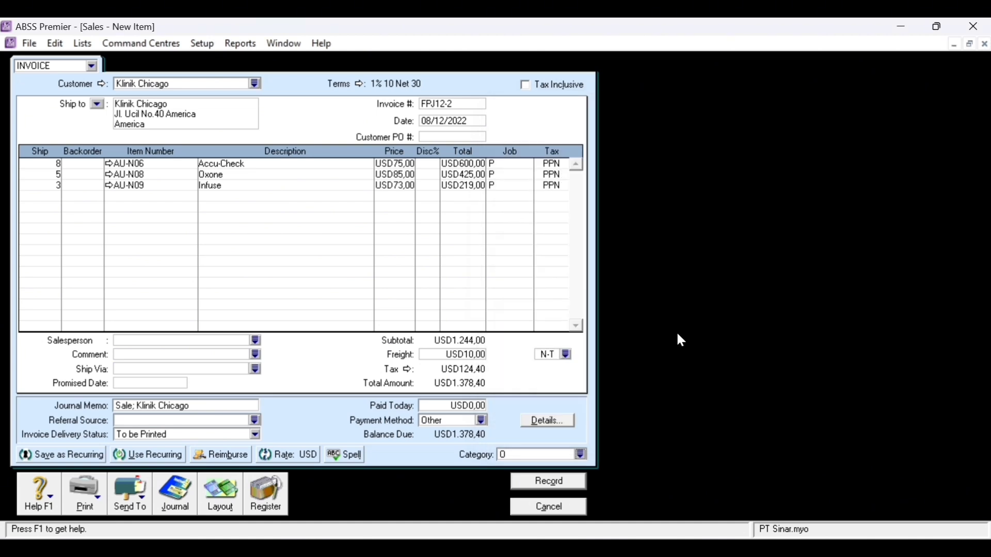
pyautogui.click(578, 489)
pyautogui.click(615, 307)
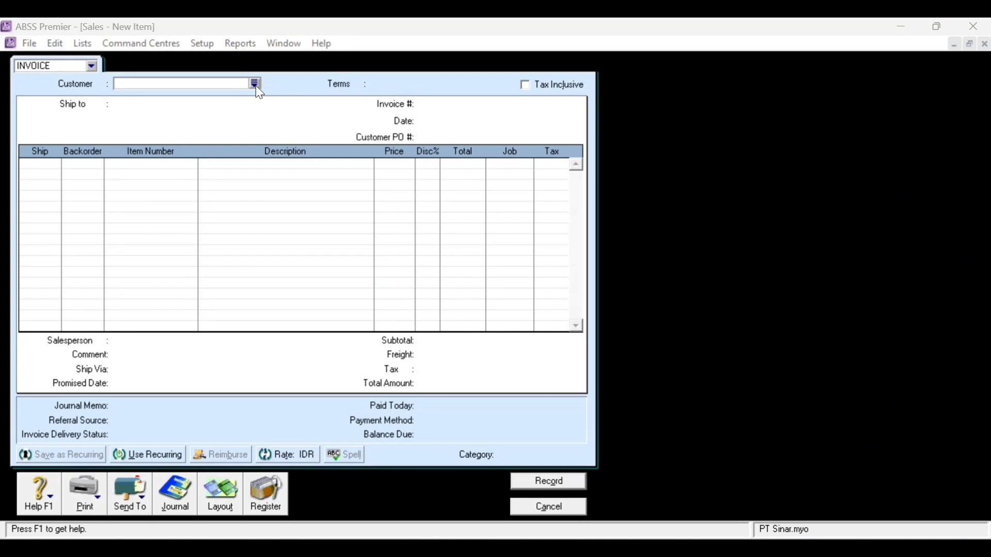
# - Choose customer Klinik Dentisari with the Item layout and C.O.D. payment terms
pyautogui.click(256, 84)
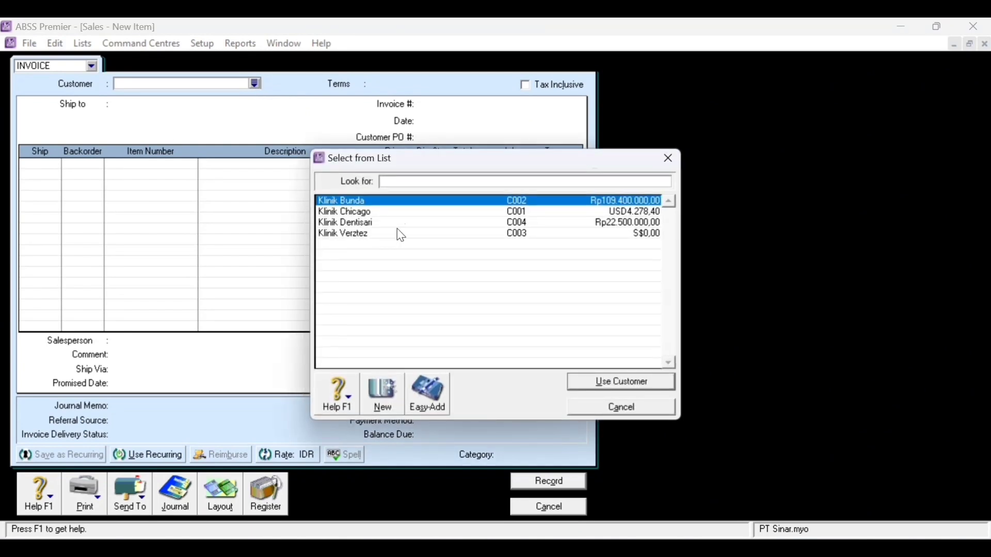
pyautogui.click(372, 227)
pyautogui.doubleClick(347, 221)
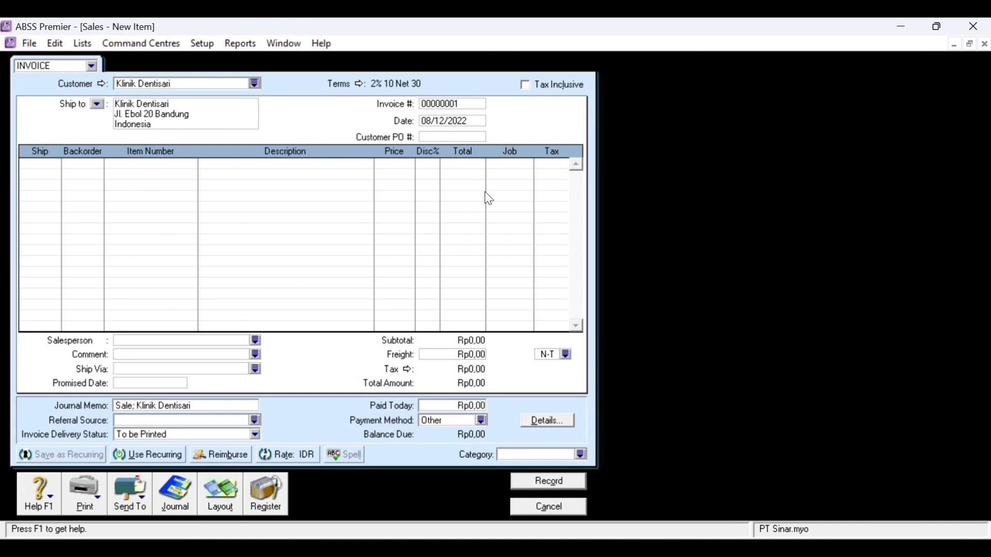
pyautogui.click(224, 497)
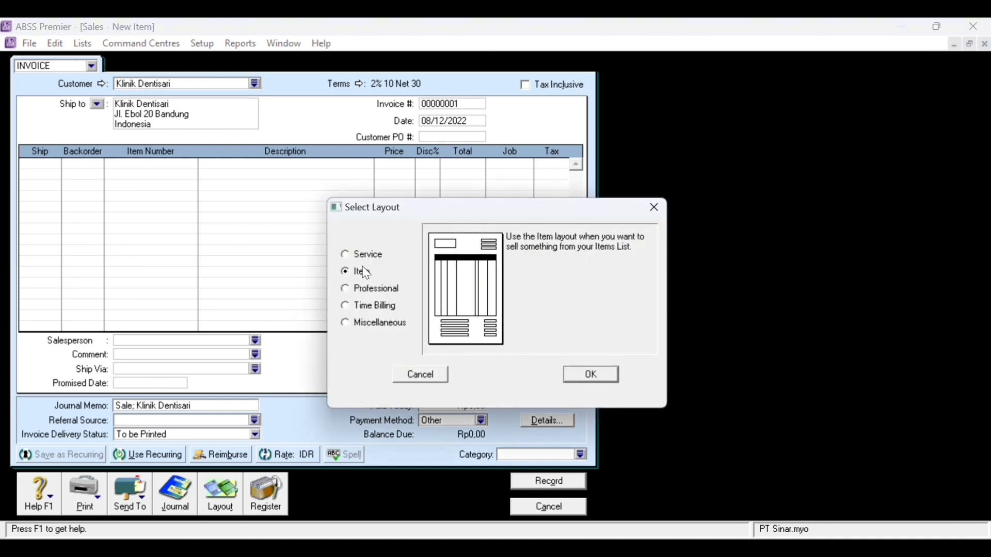
pyautogui.click(592, 374)
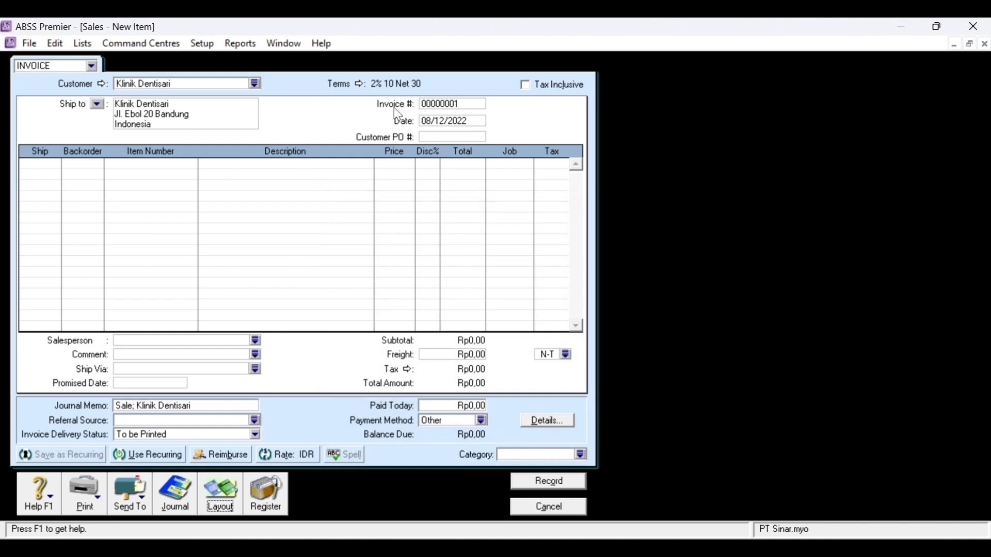
pyautogui.click(358, 87)
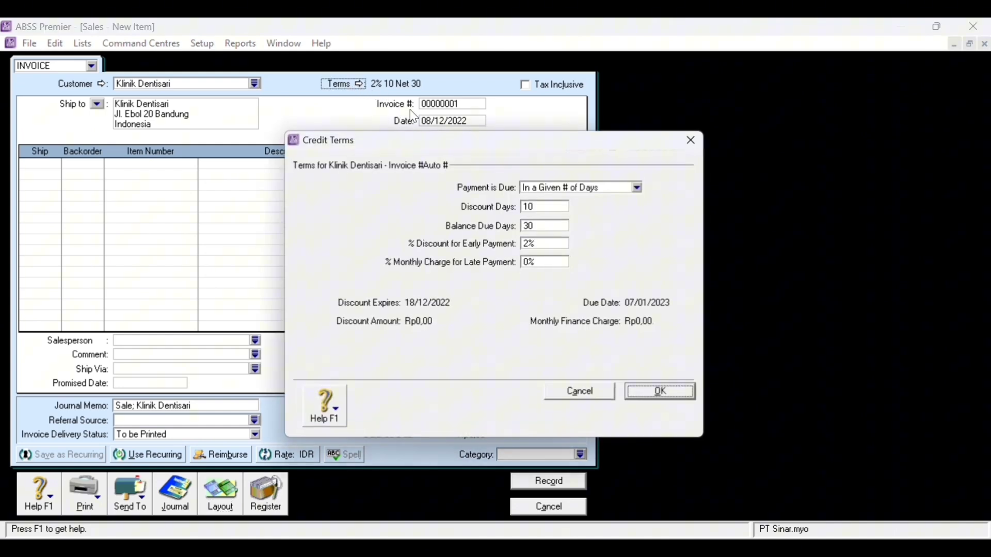
pyautogui.click(639, 187)
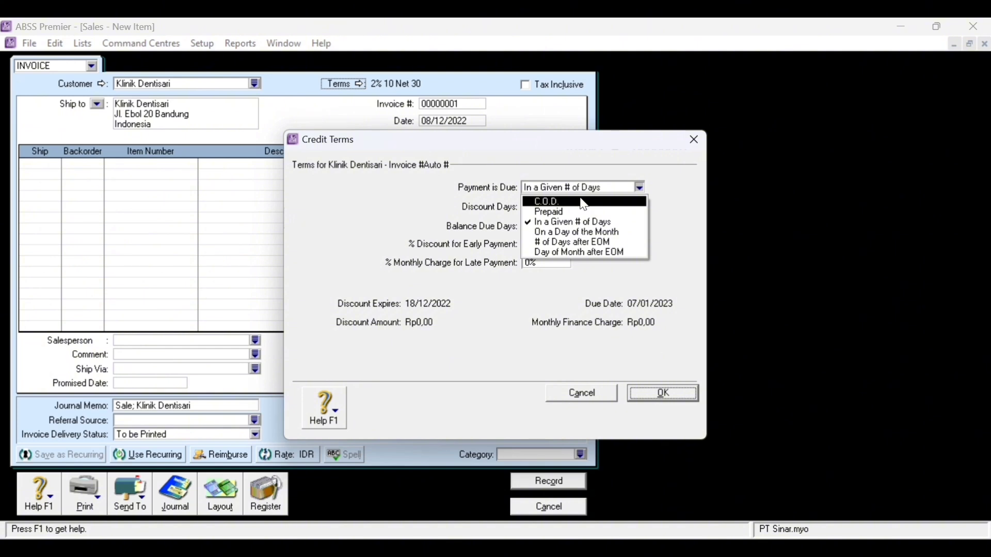
pyautogui.click(584, 205)
pyautogui.click(647, 394)
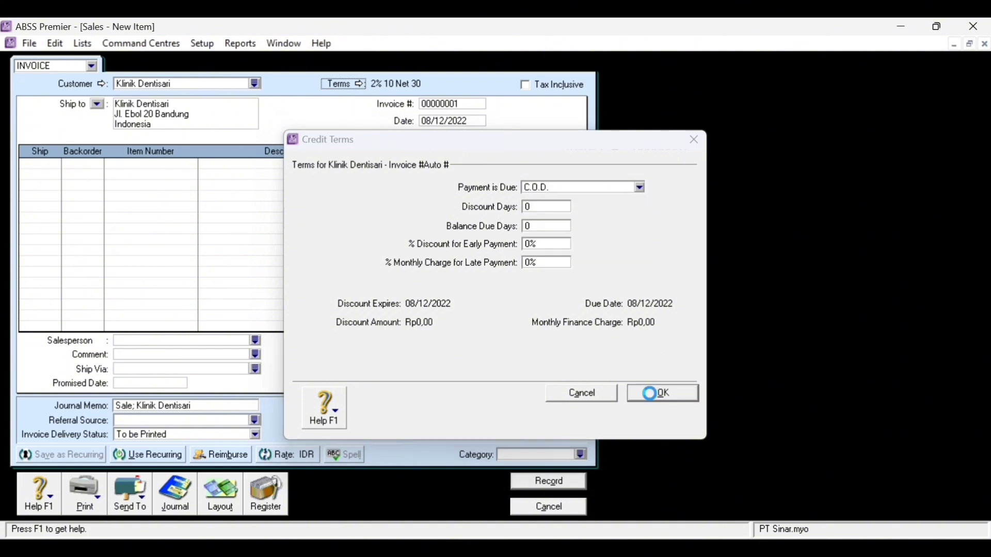
# - Set invoice number NK12-1, date 09/12/2022, and ship quantity 6 on the first line
pyautogui.click(446, 105)
pyautogui.write('N')
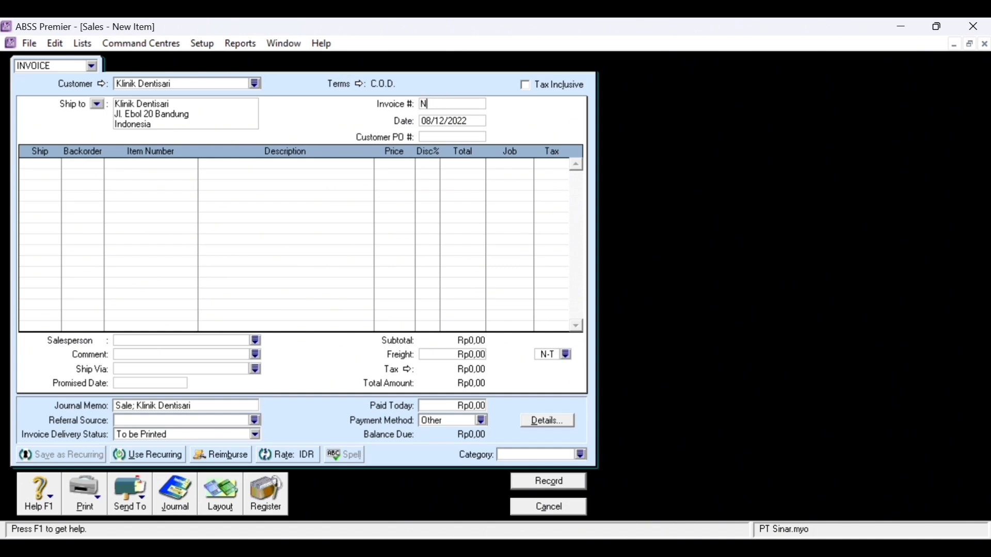
pyautogui.write('K12')
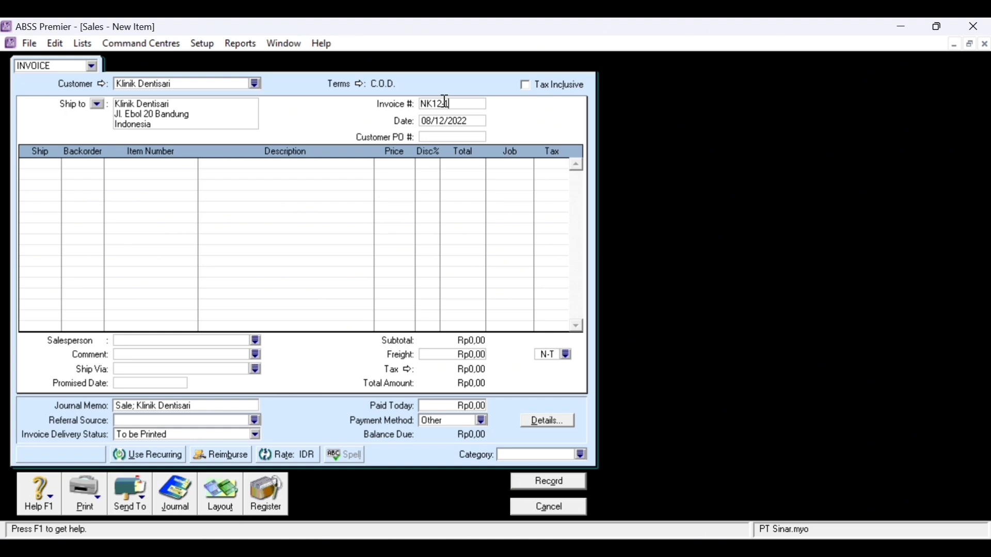
pyautogui.click(438, 119)
pyautogui.click(470, 120)
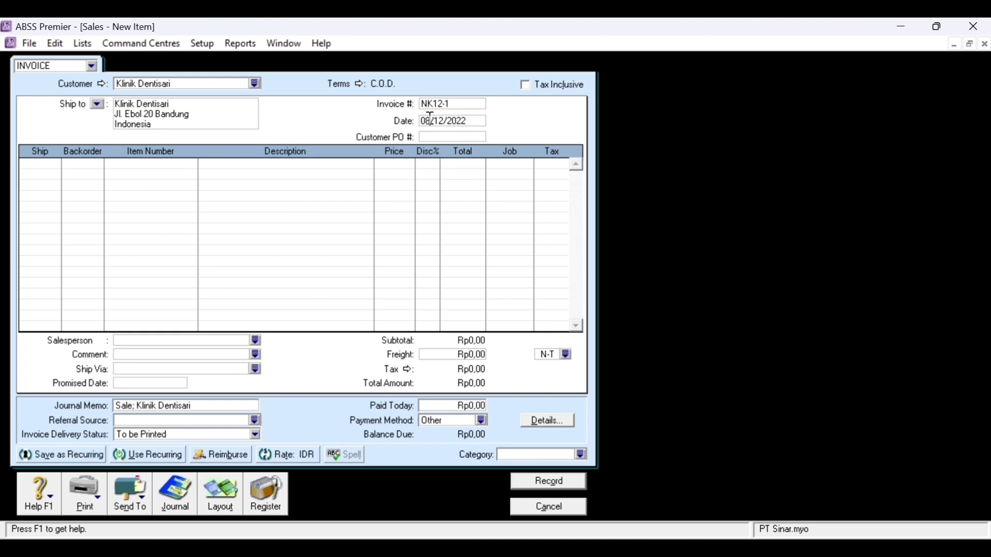
pyautogui.press('BackSpace')
pyautogui.press('BackSpace')
pyautogui.write('09')
pyautogui.click(53, 164)
pyautogui.write('6')
pyautogui.press('Tab')
# - Put Accu-Check AU-N06 on the first line with job Produk and PPN tax
pyautogui.press('Tab')
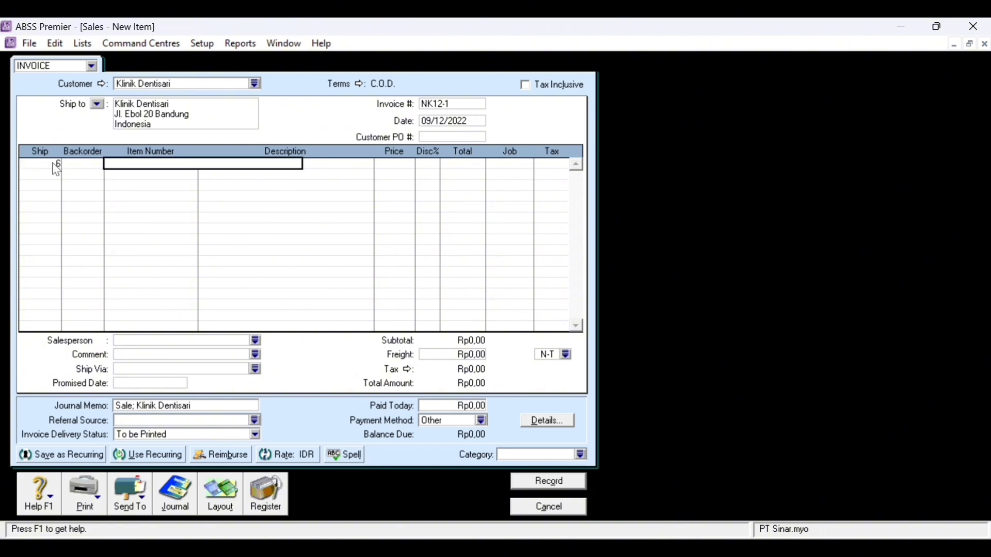
pyautogui.press('Tab')
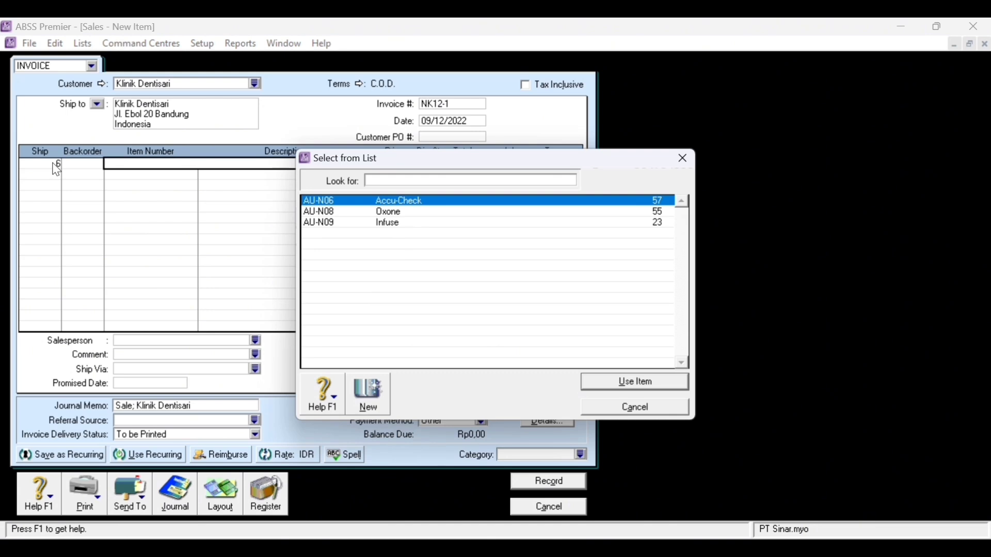
pyautogui.click(677, 382)
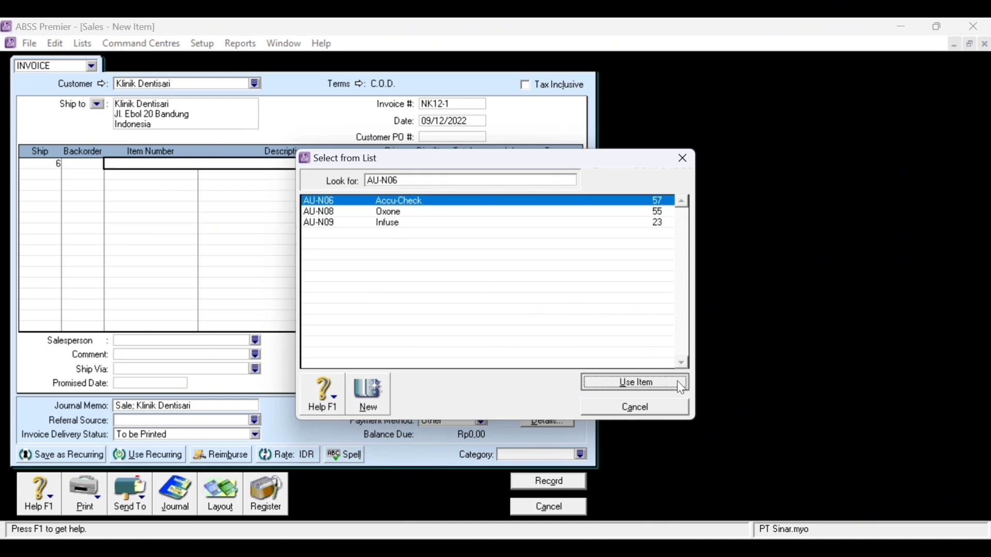
pyautogui.press('Tab')
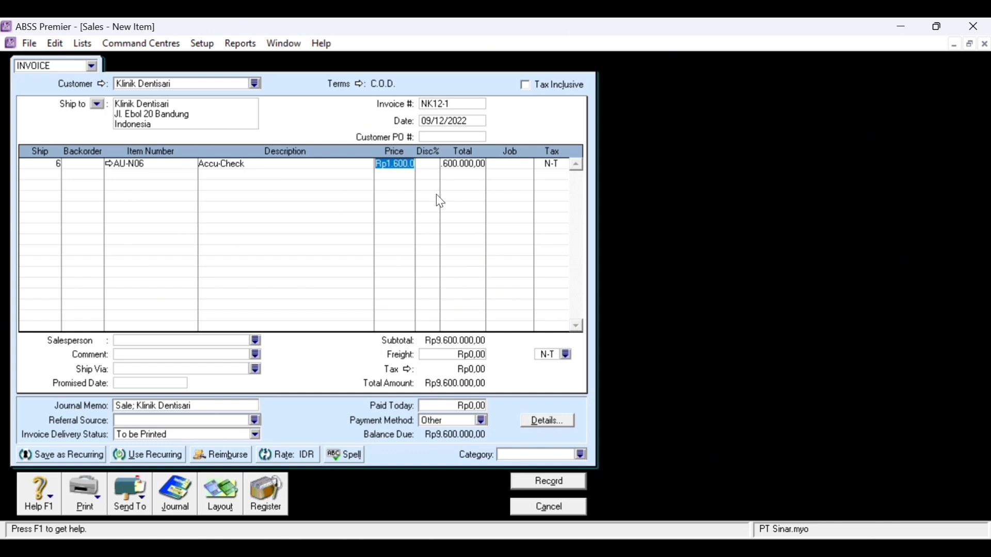
pyautogui.press('Tab')
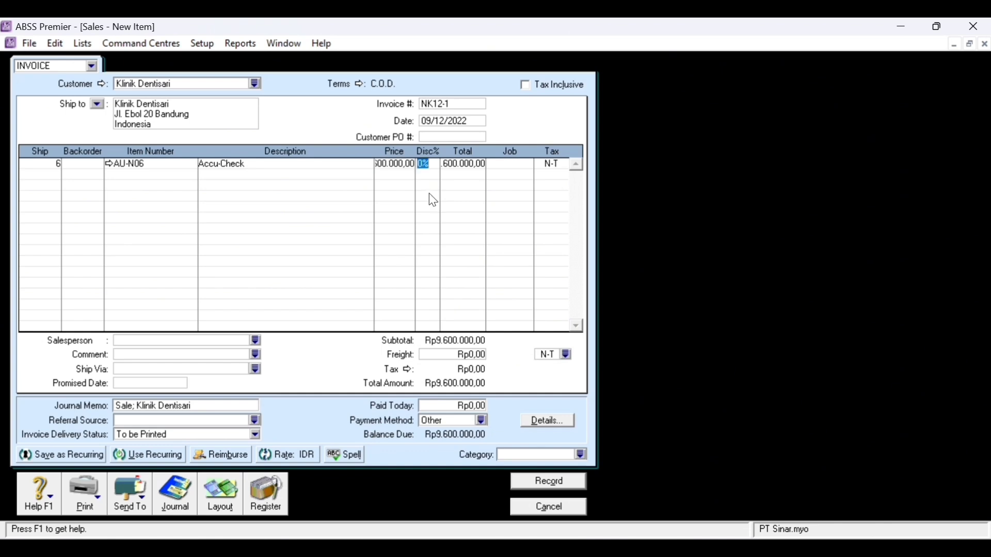
pyautogui.click(523, 164)
pyautogui.click(527, 164)
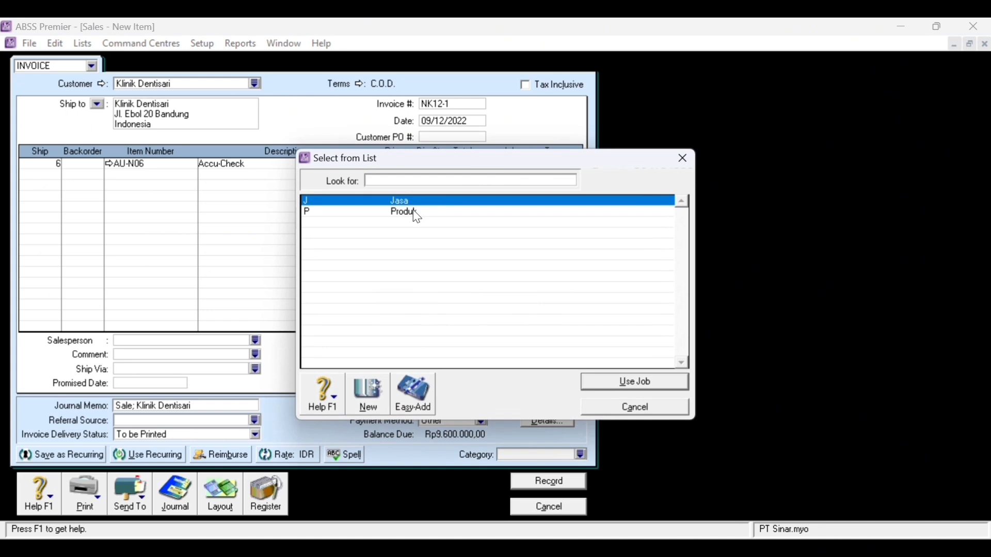
pyautogui.doubleClick(413, 211)
pyautogui.click(566, 168)
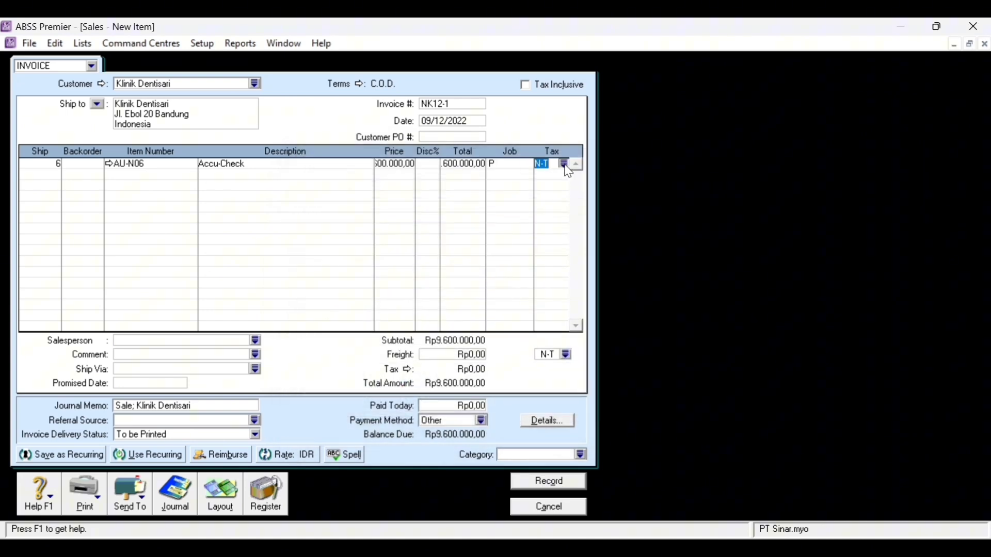
pyautogui.click(566, 167)
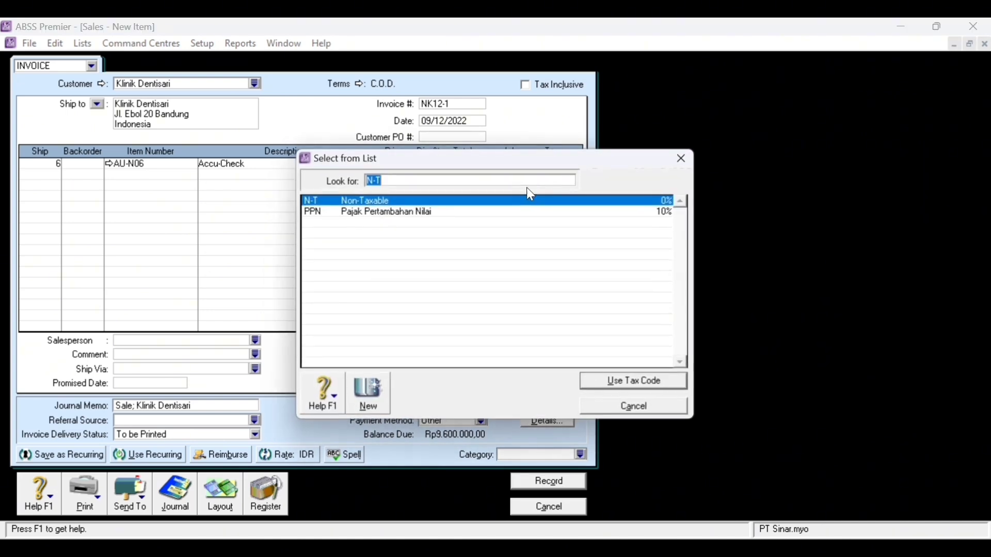
pyautogui.click(362, 212)
pyautogui.doubleClick(362, 213)
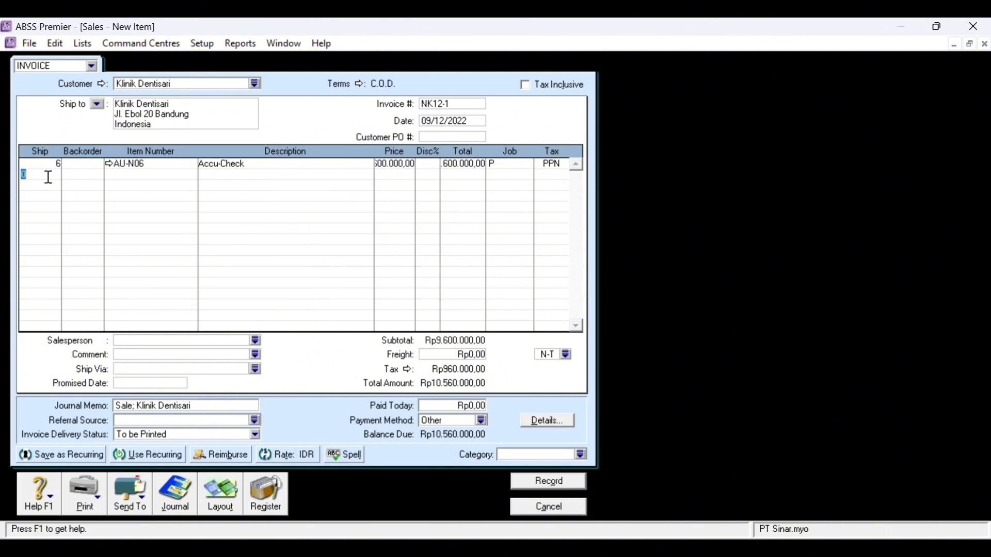
# - Enter 10 units and add item AU-N08 Oxone as the second invoice line
pyautogui.write('10')
pyautogui.press('Tab')
pyautogui.press('Tab')
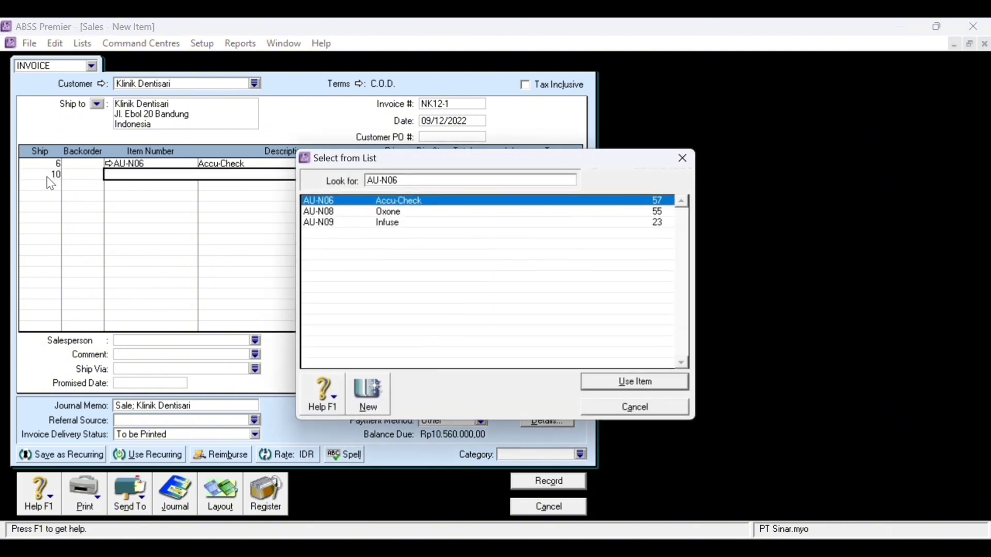
pyautogui.click(427, 223)
pyautogui.doubleClick(431, 213)
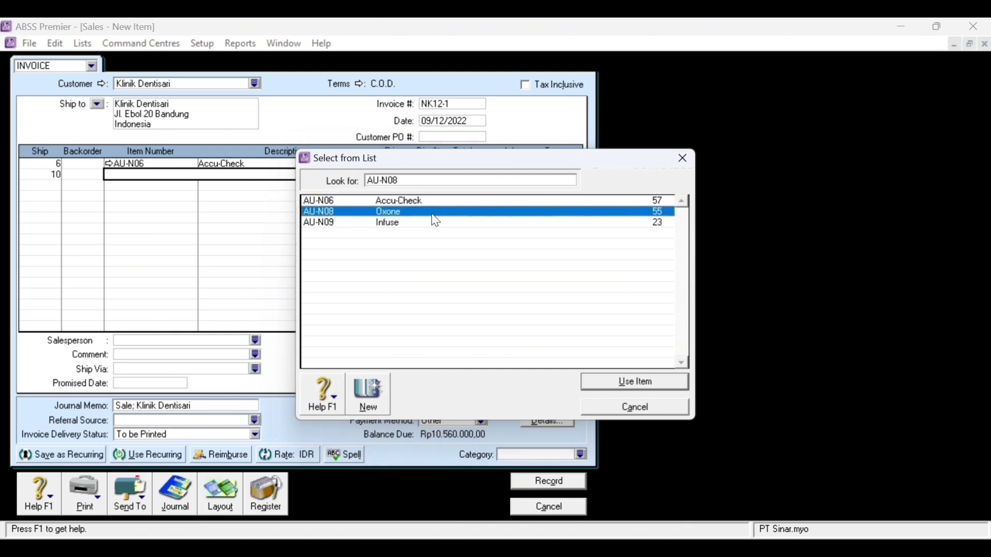
pyautogui.press('Tab')
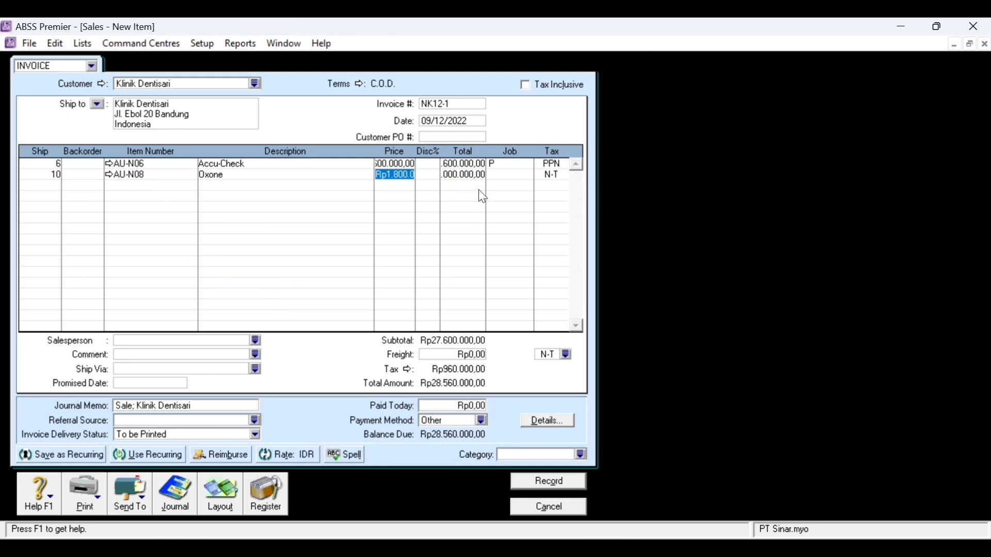
pyautogui.press('Tab')
# - Assign the Produk job (P) to the second line and apply PPN tax to the lines
pyautogui.click(504, 176)
pyautogui.click(527, 176)
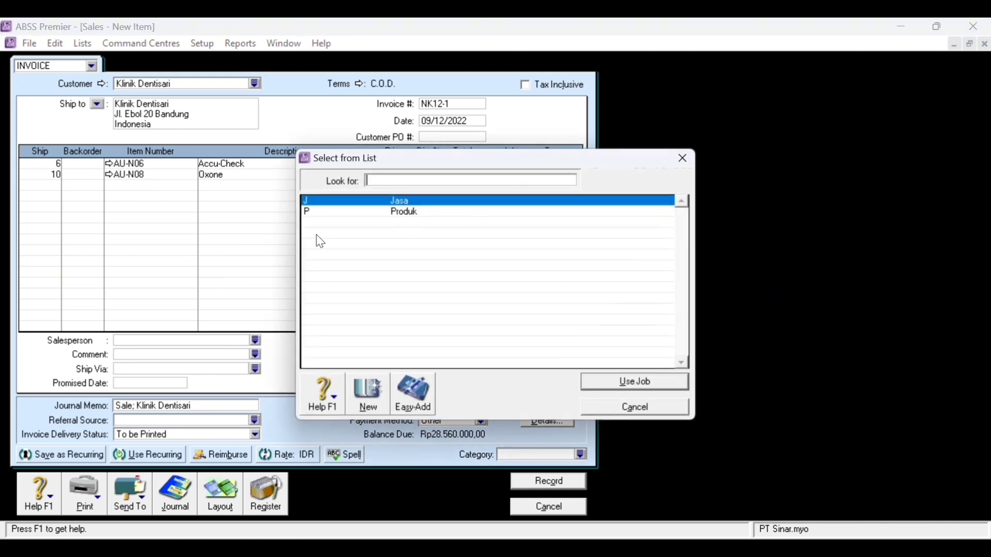
pyautogui.write('P')
pyautogui.click(372, 213)
pyautogui.doubleClick(374, 218)
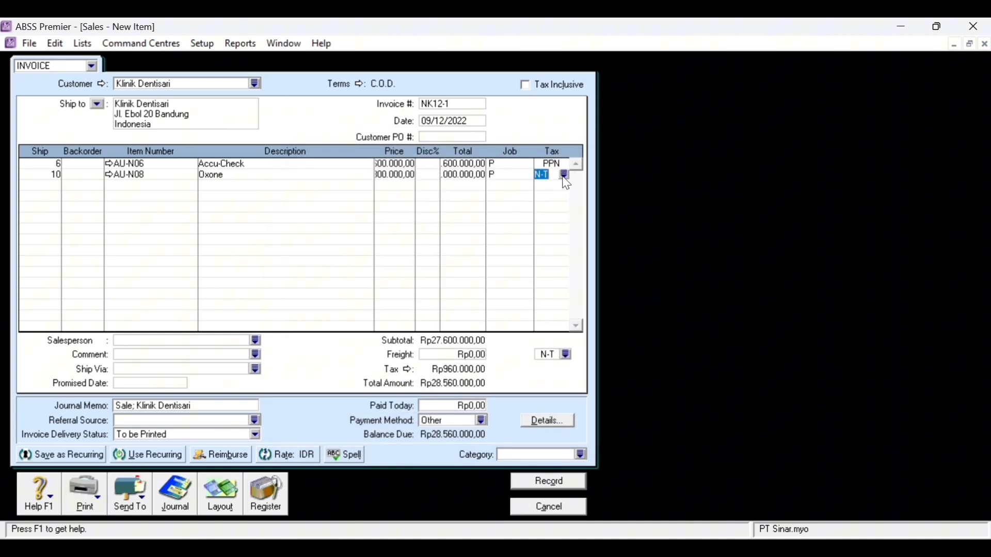
pyautogui.click(565, 175)
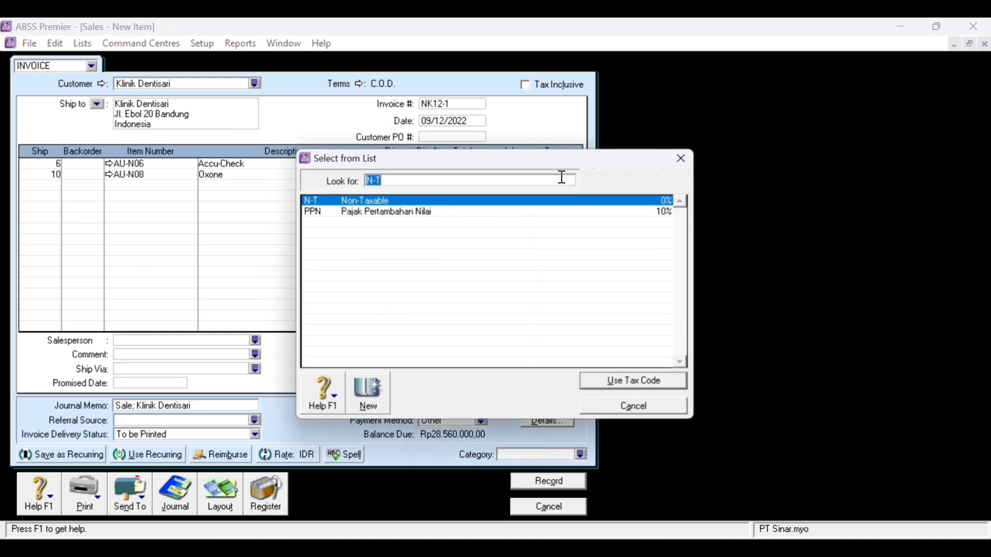
pyautogui.click(365, 217)
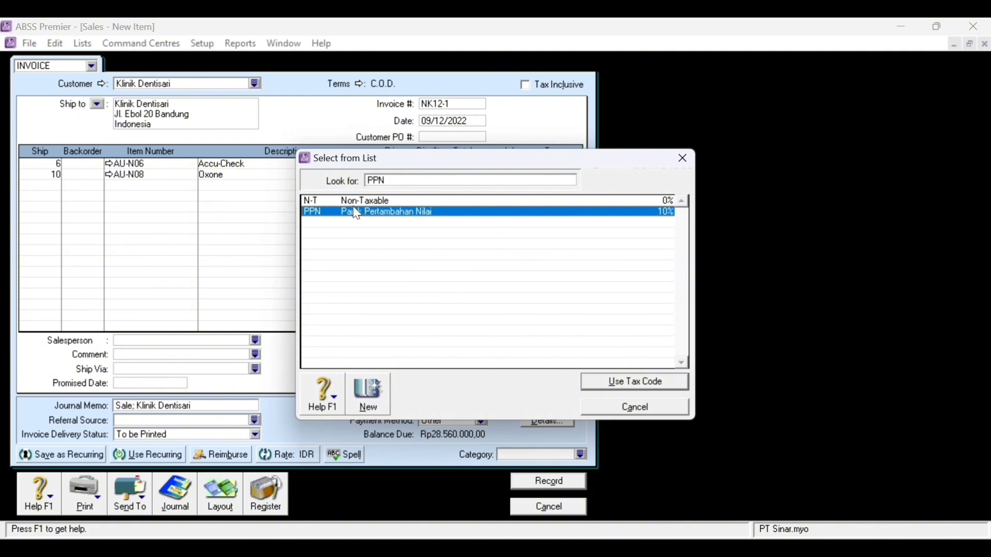
pyautogui.doubleClick(357, 212)
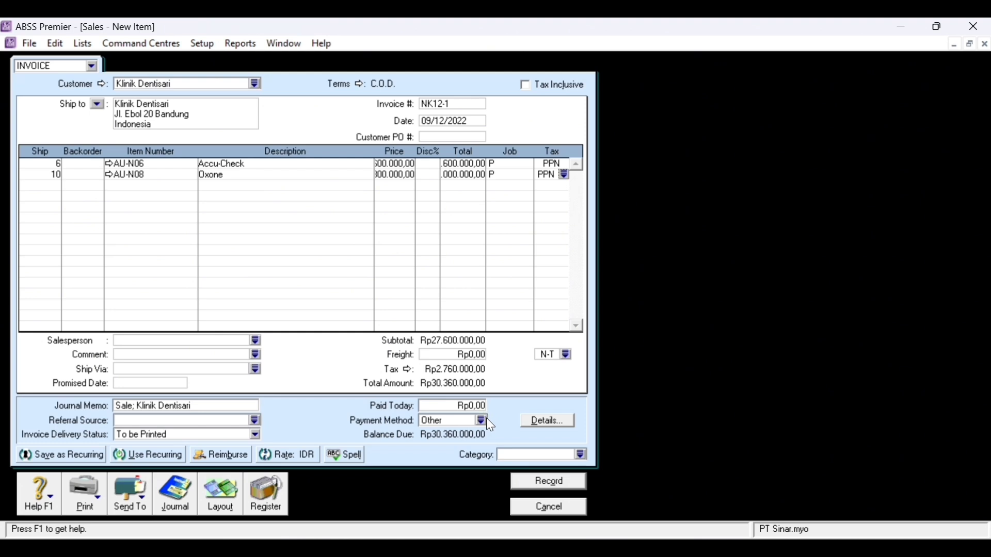
# - Add Rp350.000 freight and set the payment method to Cash
pyautogui.press('Return')
pyautogui.click(476, 357)
pyautogui.write('350')
pyautogui.write('00')
pyautogui.press('Tab')
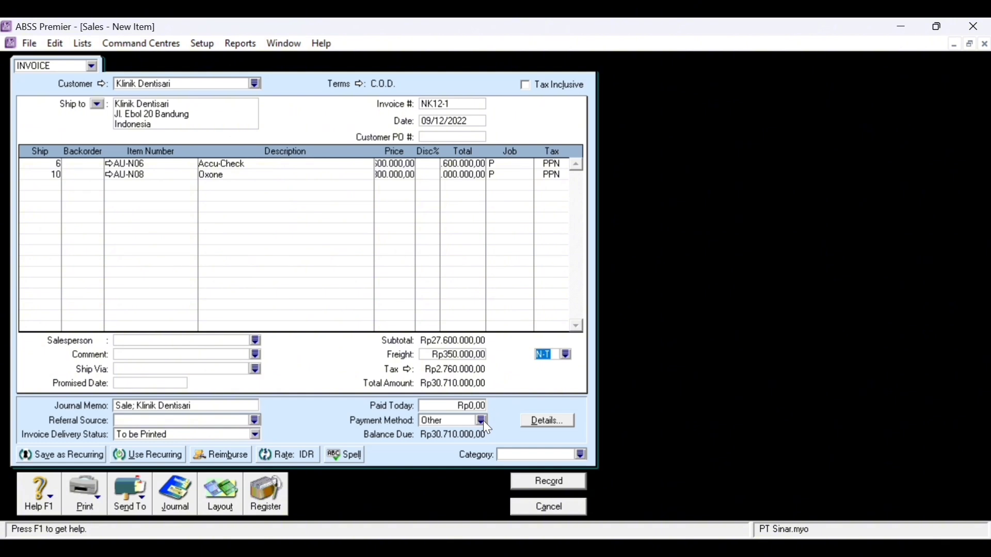
pyautogui.click(482, 420)
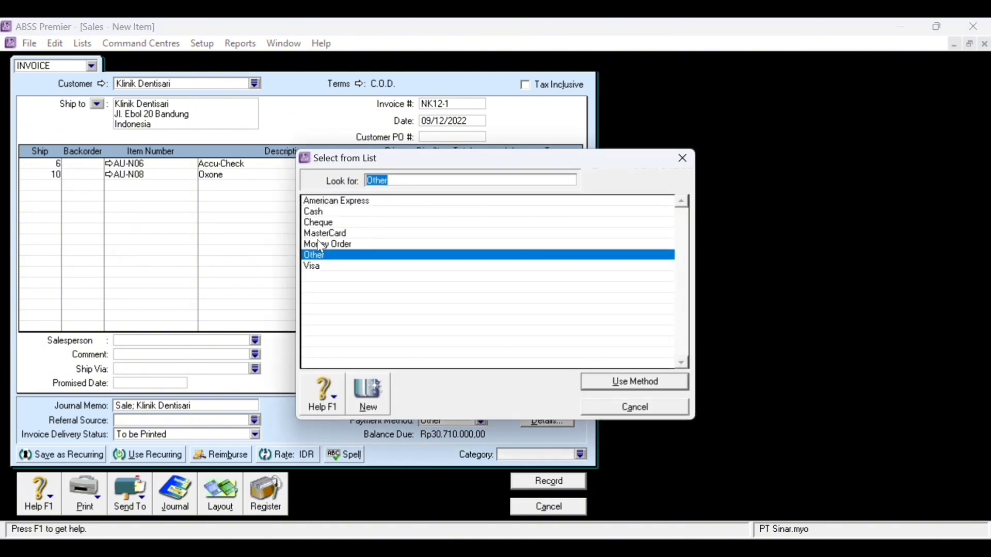
pyautogui.click(331, 213)
pyautogui.doubleClick(332, 213)
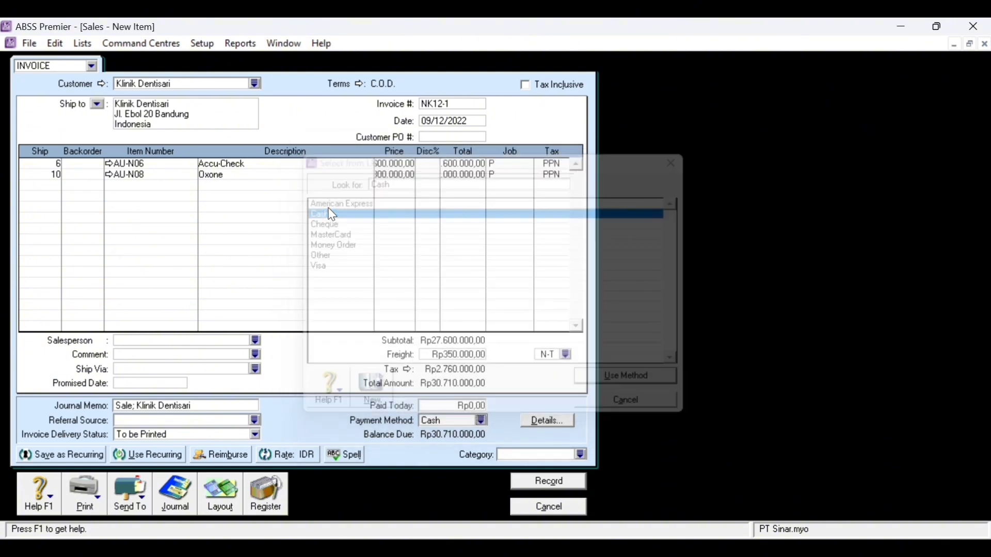
# - Choose the Local (L) sales category and enter 30710000 as paid today
pyautogui.click(582, 455)
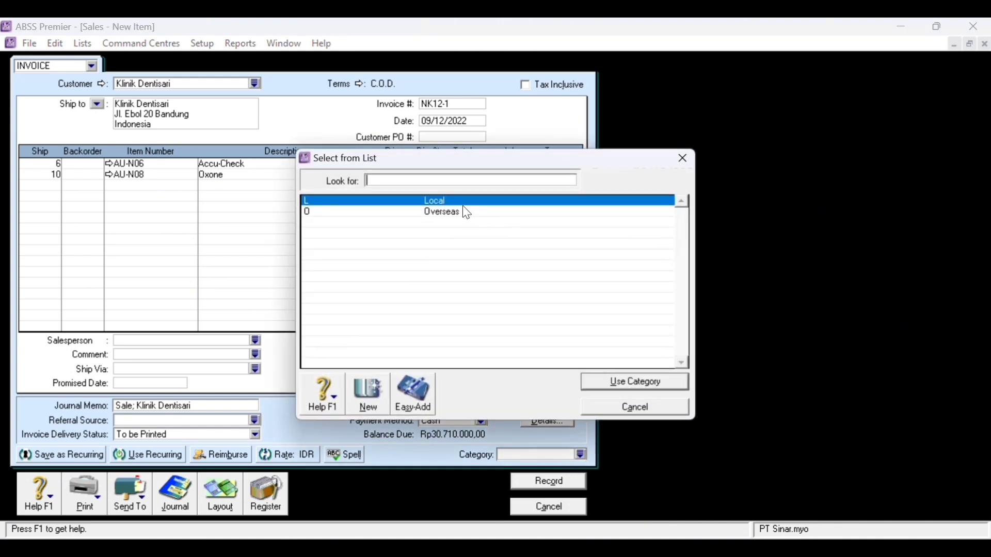
pyautogui.write('L')
pyautogui.press('Return')
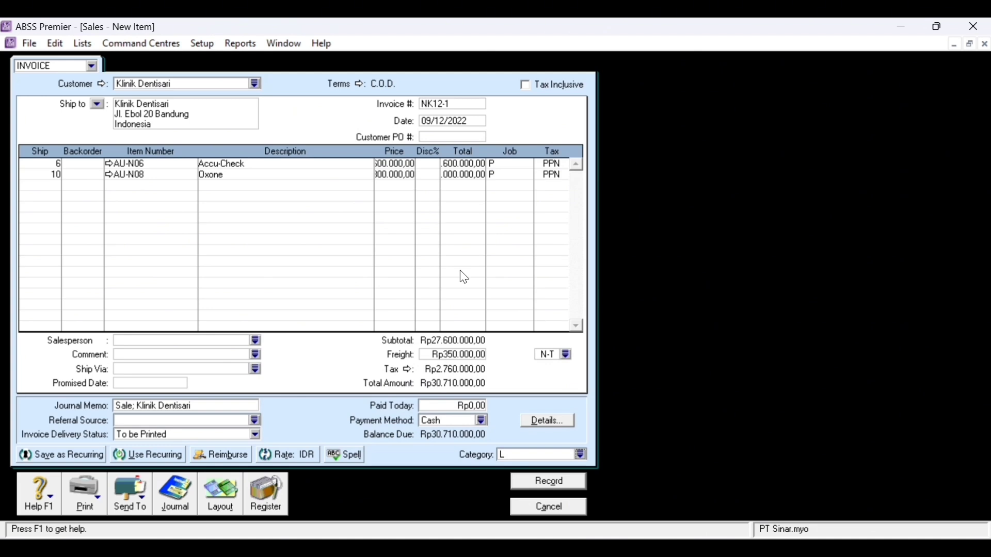
pyautogui.click(480, 407)
pyautogui.write('30710000')
pyautogui.press('Tab')
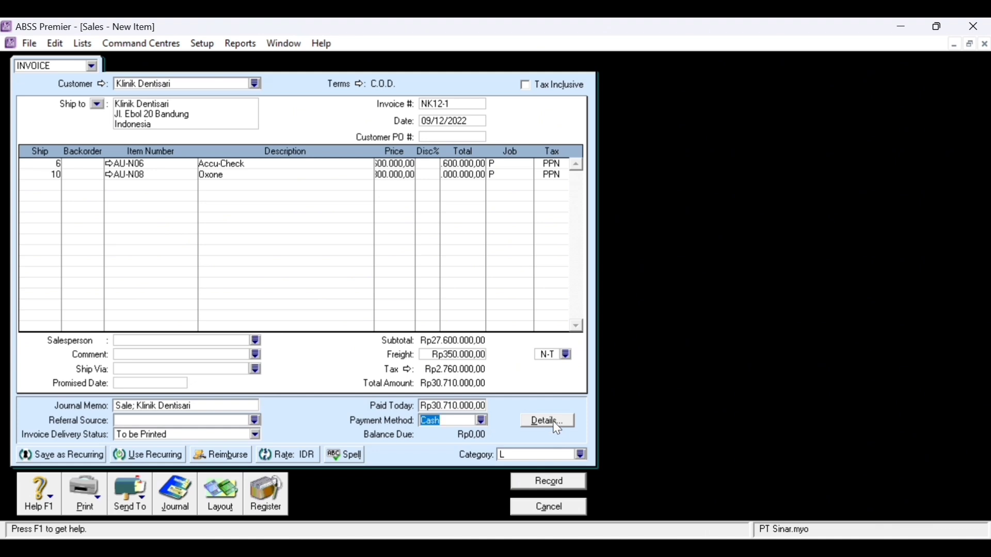
pyautogui.hotkey('ctrl', 'r')
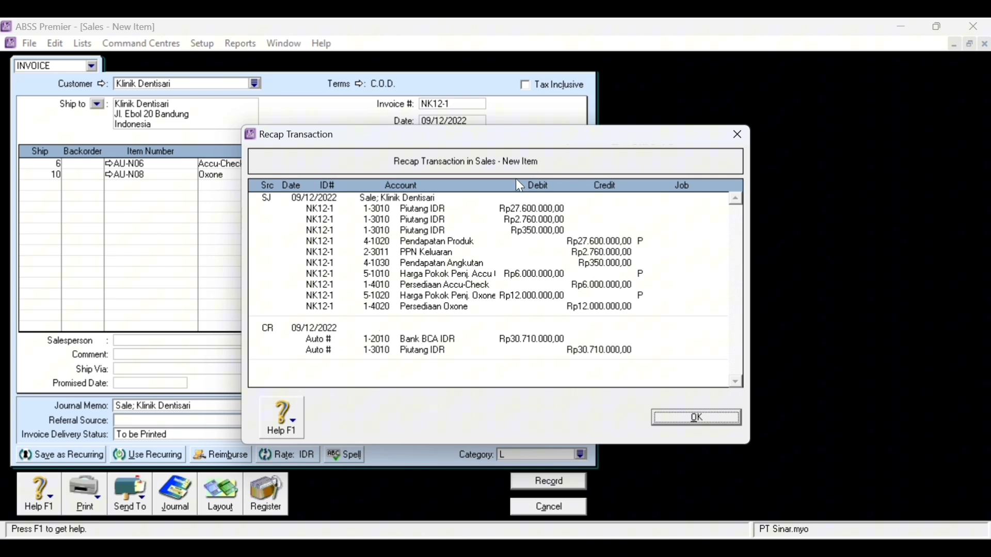
pyautogui.moveTo(479, 135); pyautogui.dragTo(720, 75)
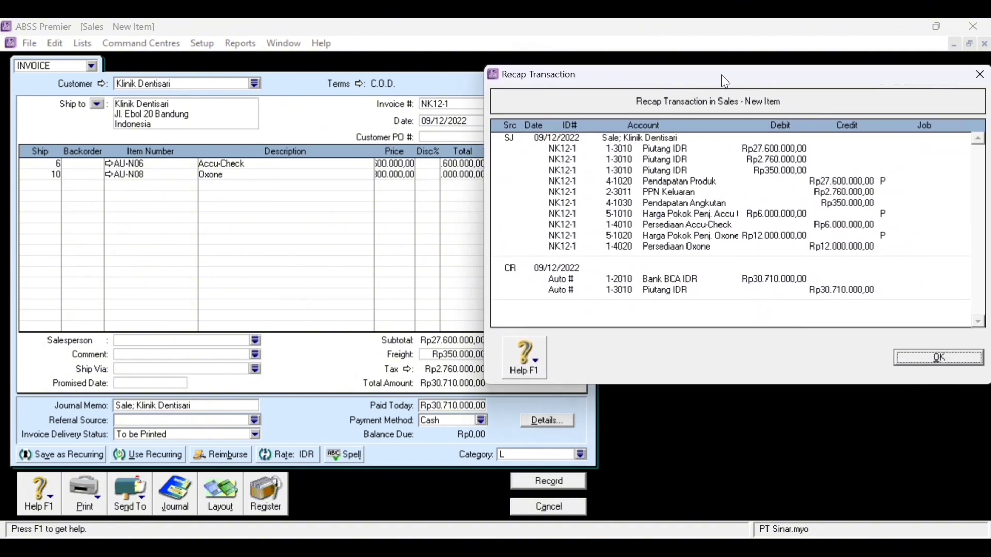
pyautogui.click(946, 361)
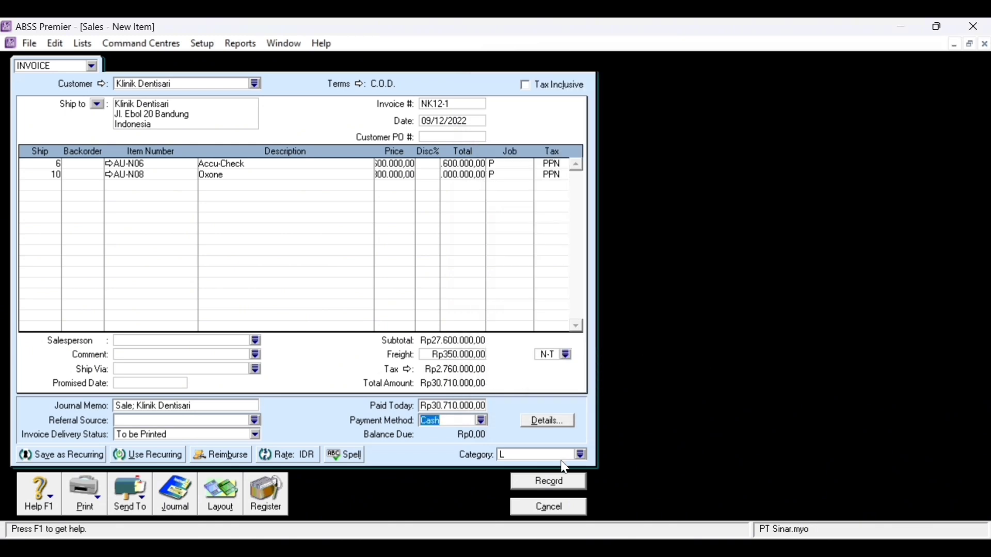
# - Record the Dentisari item invoice, ignoring the Oxone spelling flag, then choose Klinik Dentisari for a new invoice
pyautogui.click(404, 46)
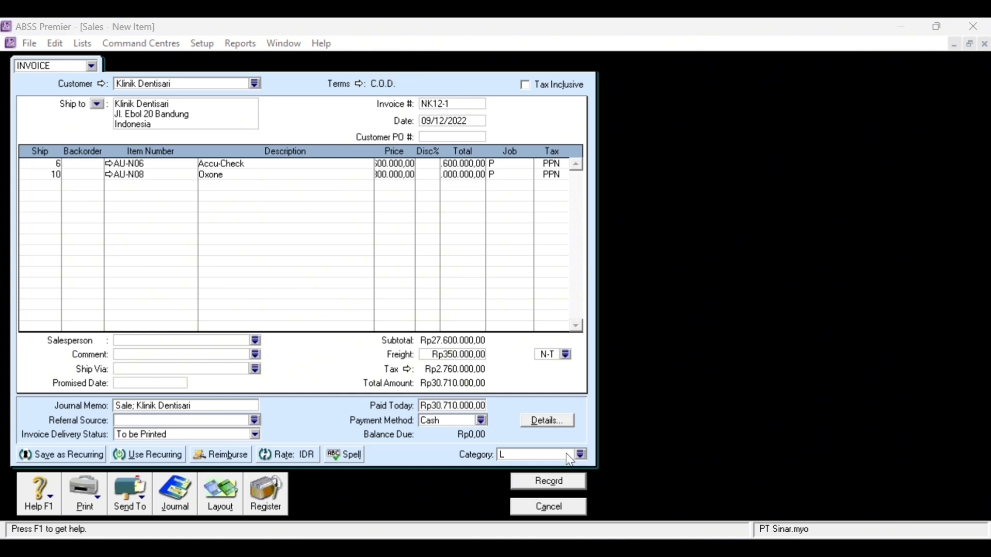
pyautogui.click(573, 482)
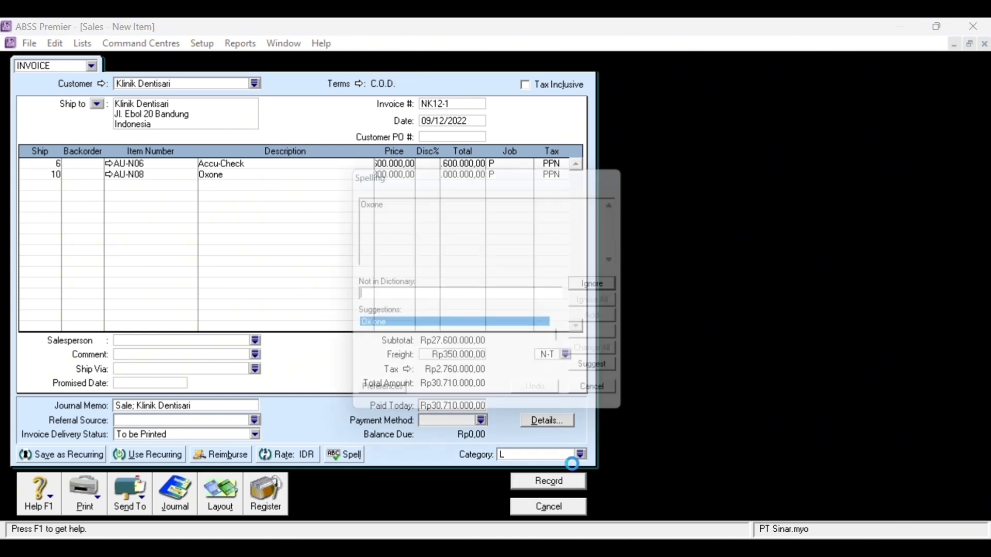
pyautogui.click(612, 307)
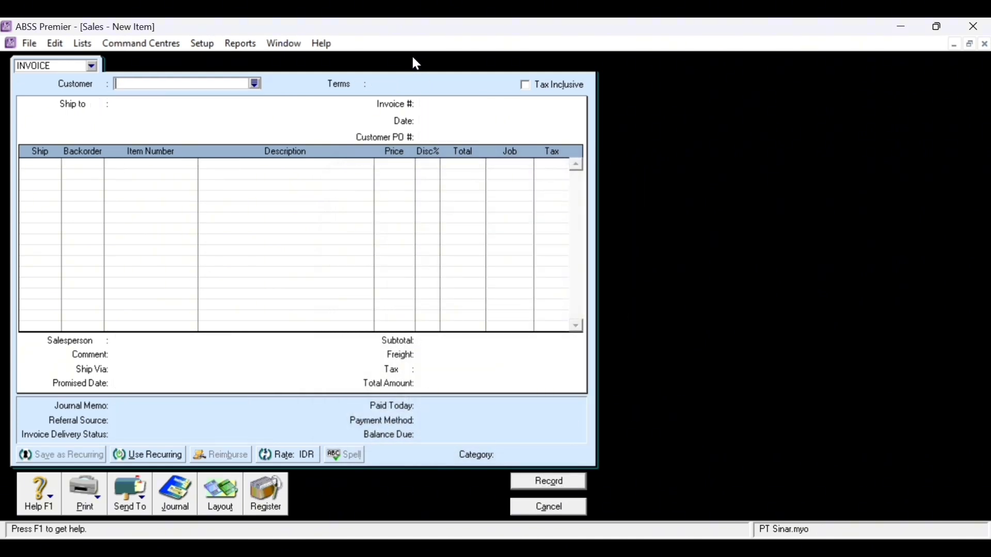
pyautogui.click(255, 83)
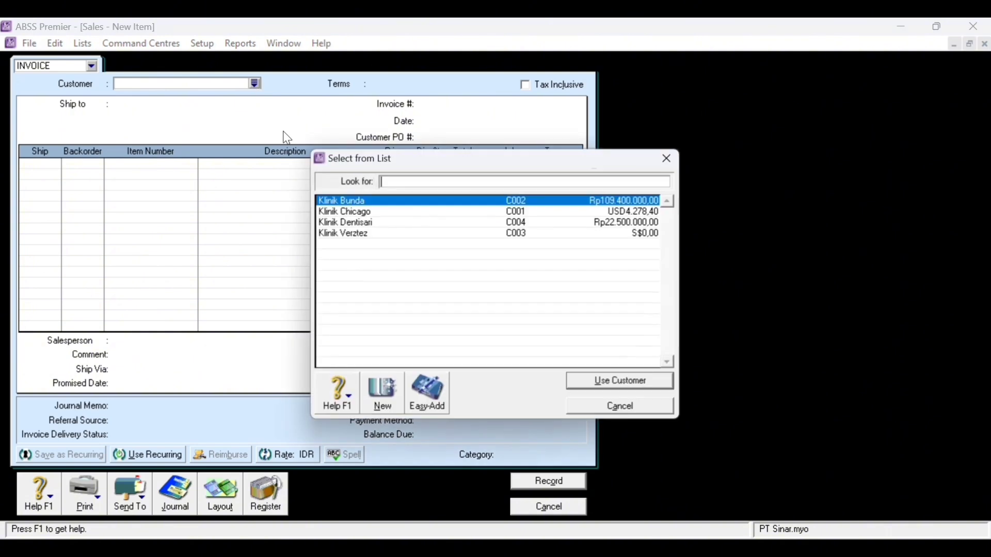
pyautogui.doubleClick(401, 223)
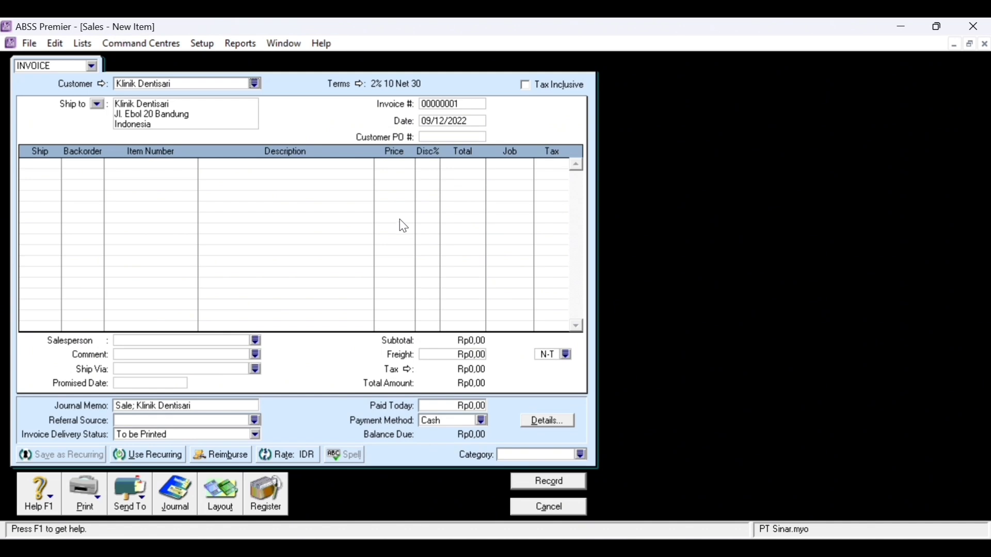
# - Switch the invoice to the Service layout
pyautogui.click(222, 495)
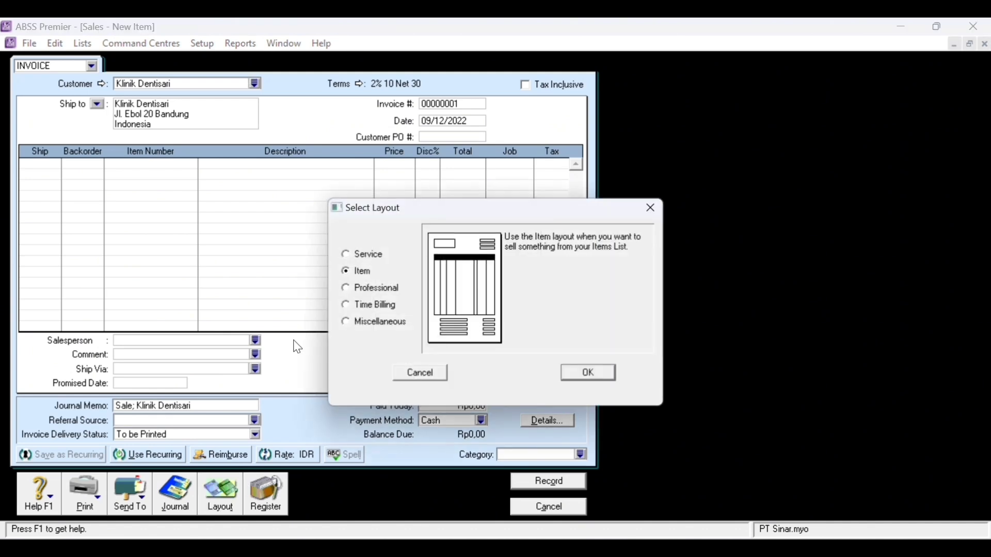
pyautogui.click(376, 258)
pyautogui.click(614, 374)
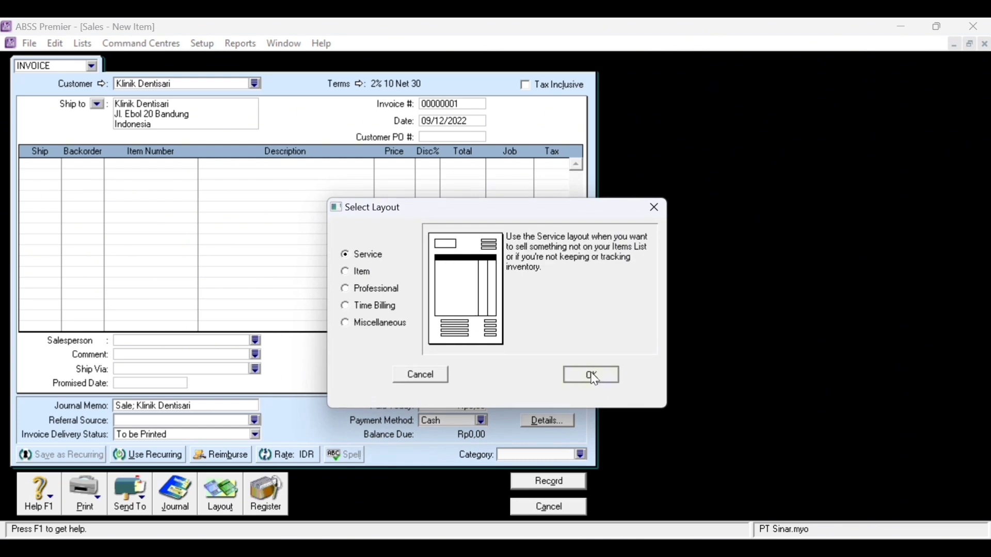
# - Change this invoice's payment terms to C.O.D
pyautogui.click(360, 84)
pyautogui.click(588, 189)
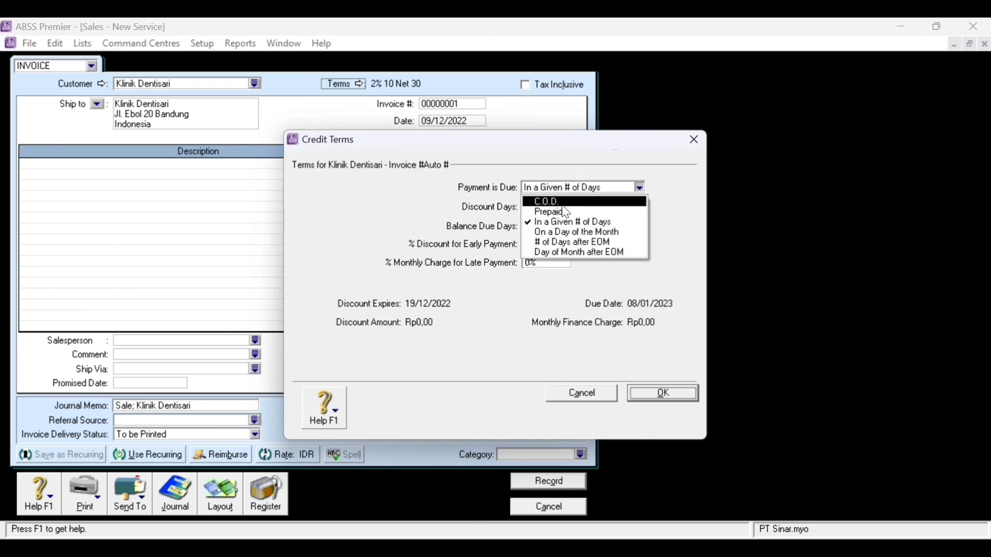
pyautogui.click(564, 203)
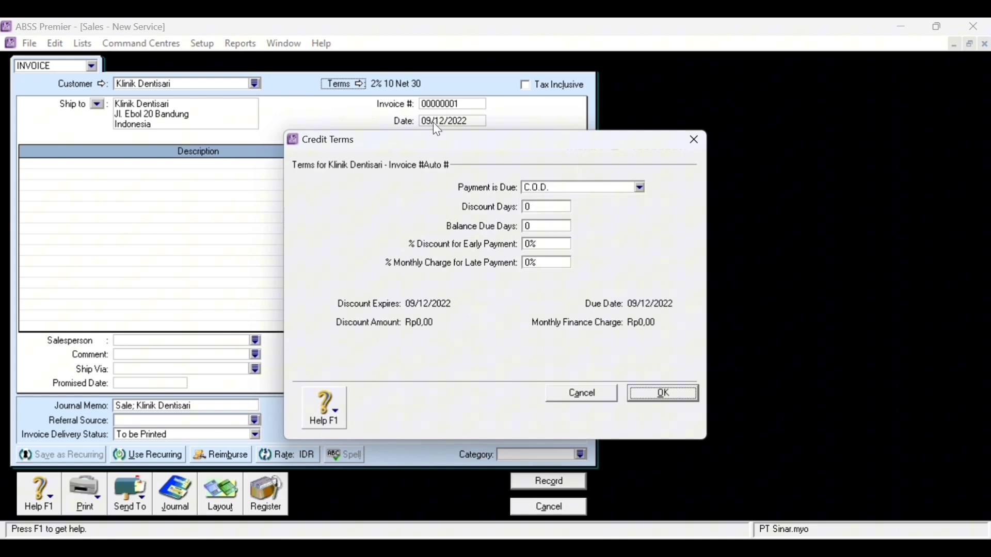
pyautogui.click(656, 393)
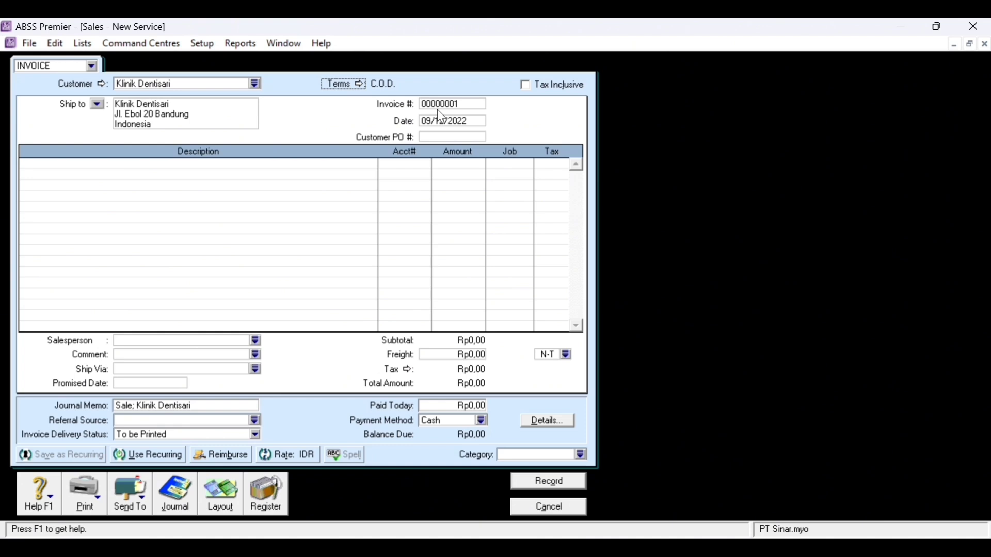
# - Number the invoice NK12-1 and type 'Jasa Instlasi' as the first line's description
pyautogui.click(450, 104)
pyautogui.write('NK12-1')
pyautogui.press('Tab')
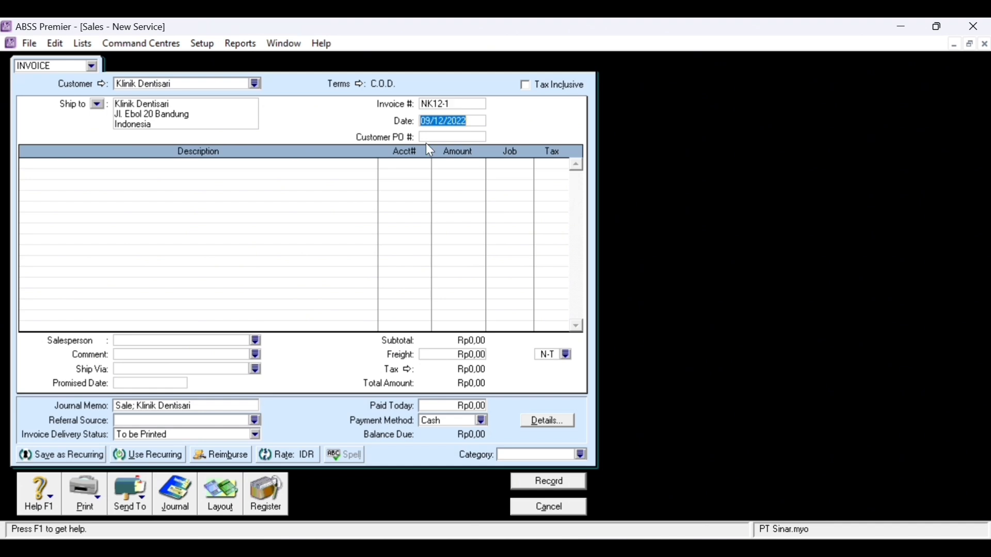
pyautogui.click(256, 165)
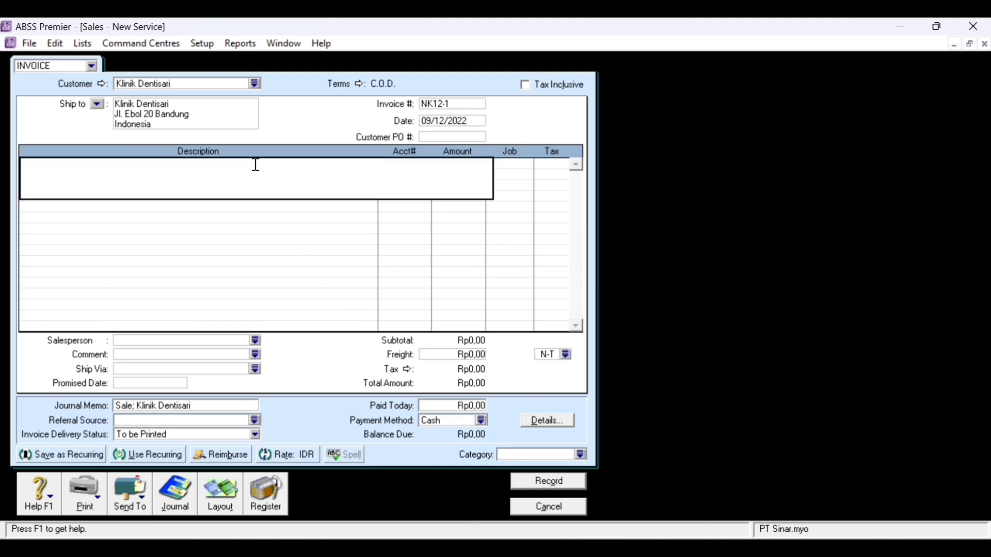
pyautogui.write('Jasa Instlasi')
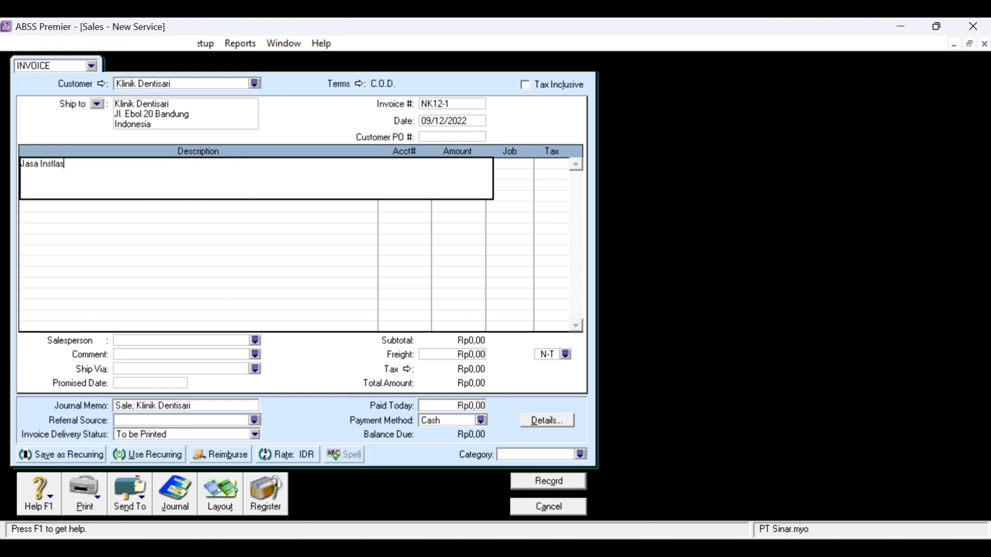
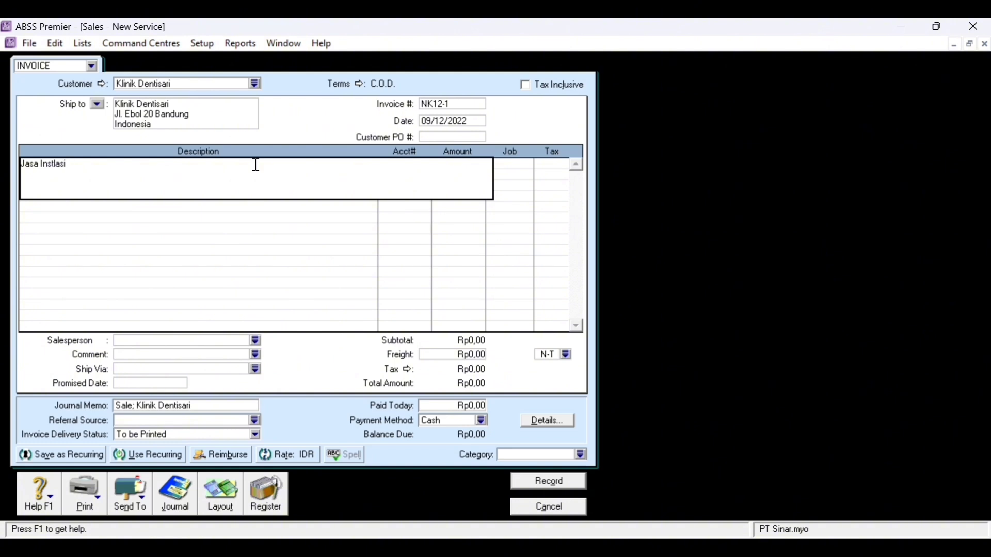
# - Correct the line description to 'Jasa Instalasi Perawatan Mesin'
pyautogui.press('Left')
pyautogui.press('Left')
pyautogui.press('Left')
pyautogui.write('a')
pyautogui.press('End')
pyautogui.write('Perawatan Mesin')
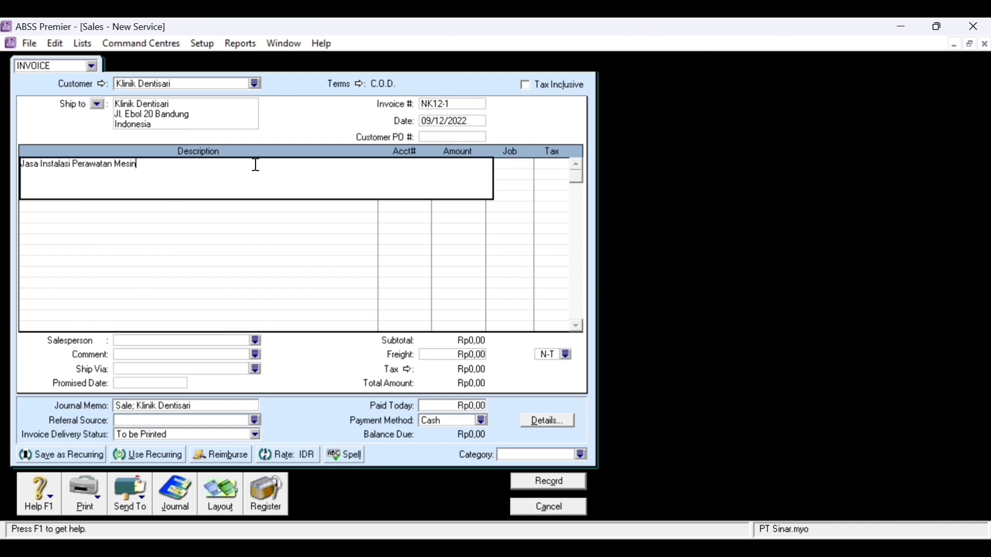
pyautogui.press('Tab')
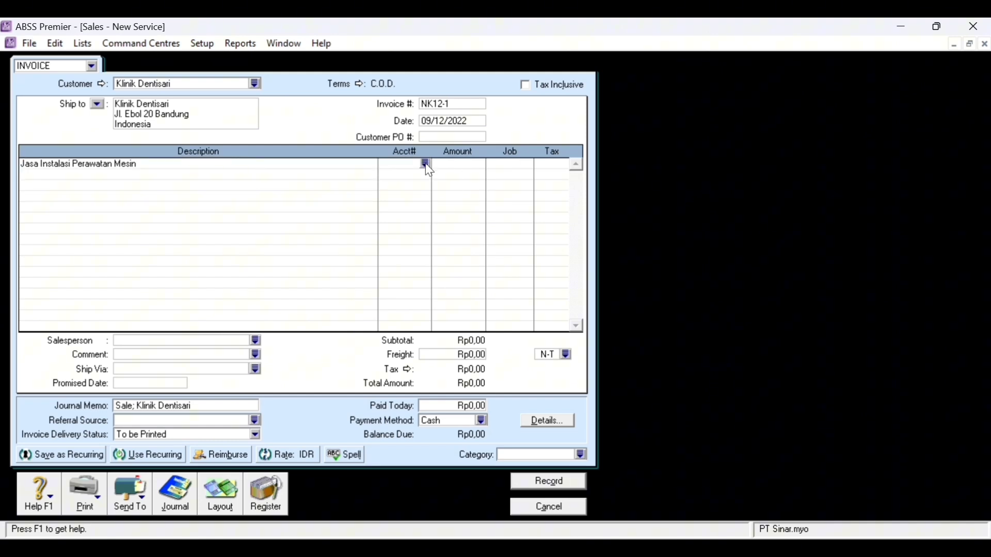
# - Post the line to account 4-1010 with an amount of 25.000.000,00
pyautogui.write('4')
pyautogui.press('Tab')
pyautogui.doubleClick(392, 246)
pyautogui.click(457, 166)
pyautogui.write('25000000')
pyautogui.press('Tab')
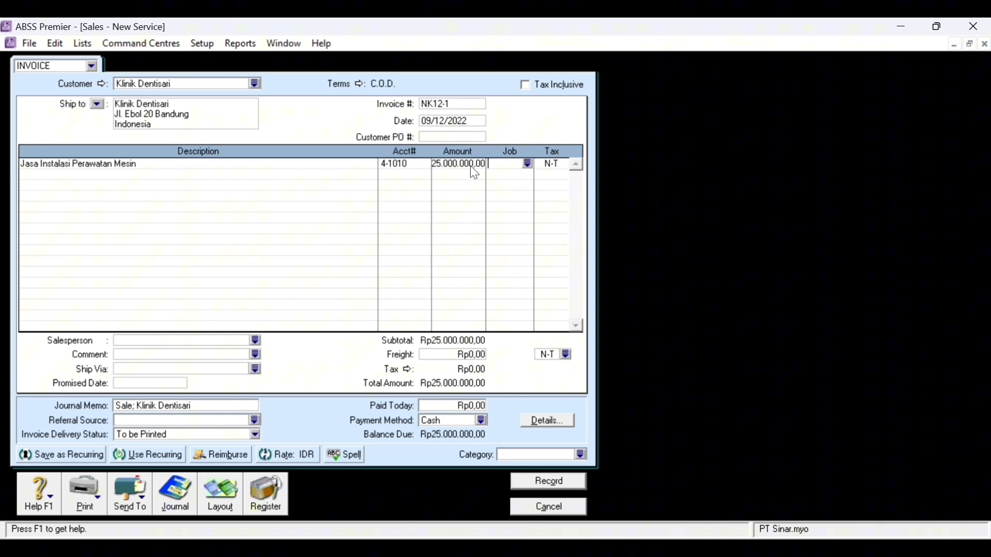
# - Assign the line to job Jasa and the invoice to category Local
pyautogui.click(528, 165)
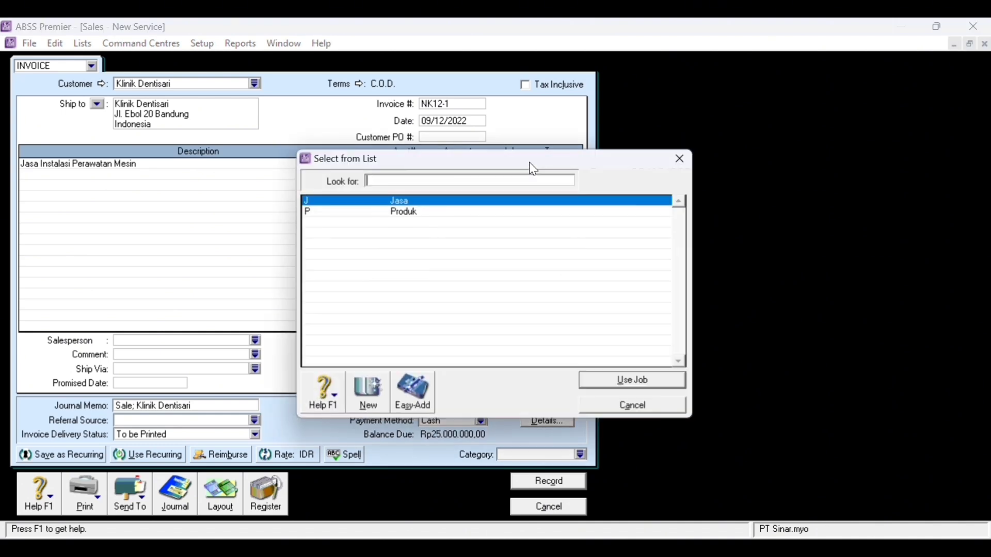
pyautogui.doubleClick(393, 202)
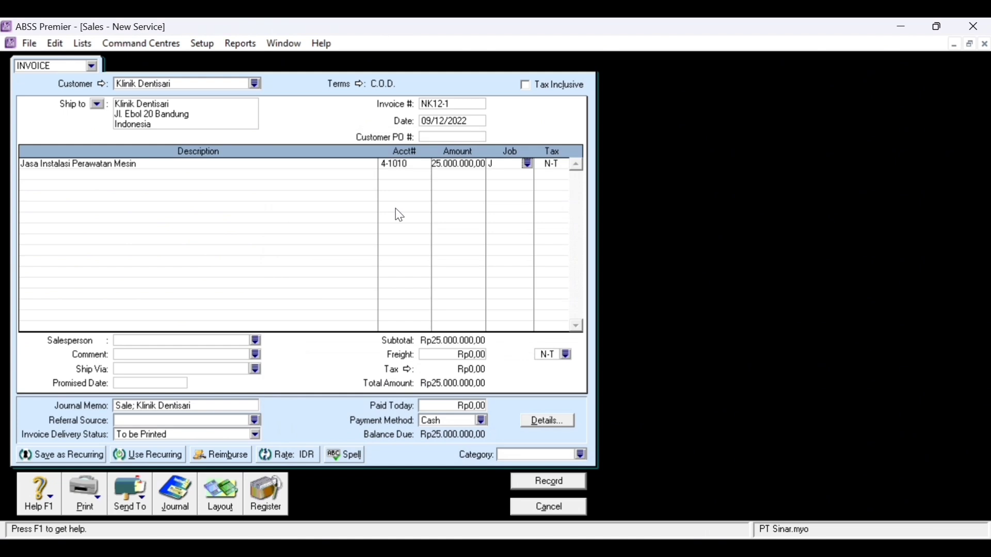
pyautogui.click(582, 456)
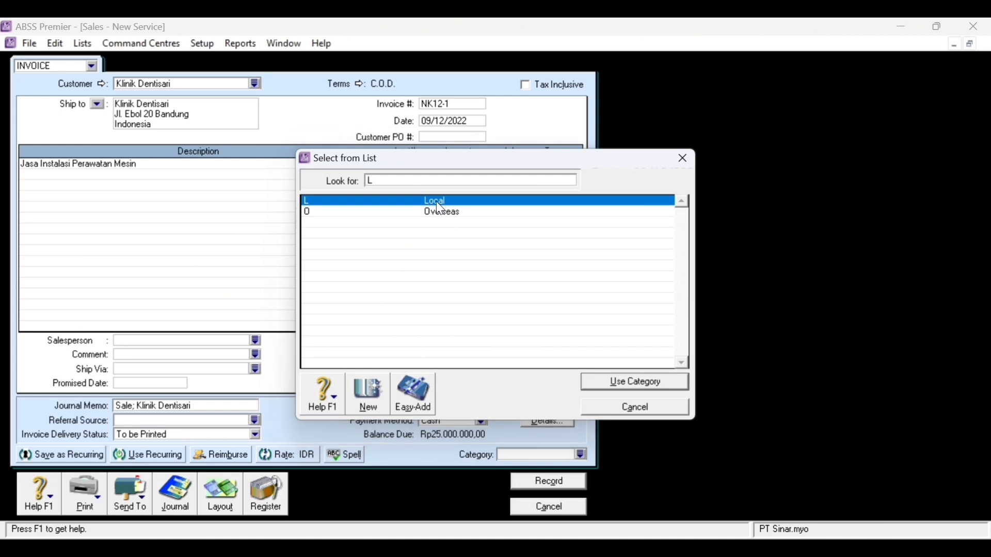
pyautogui.doubleClick(436, 203)
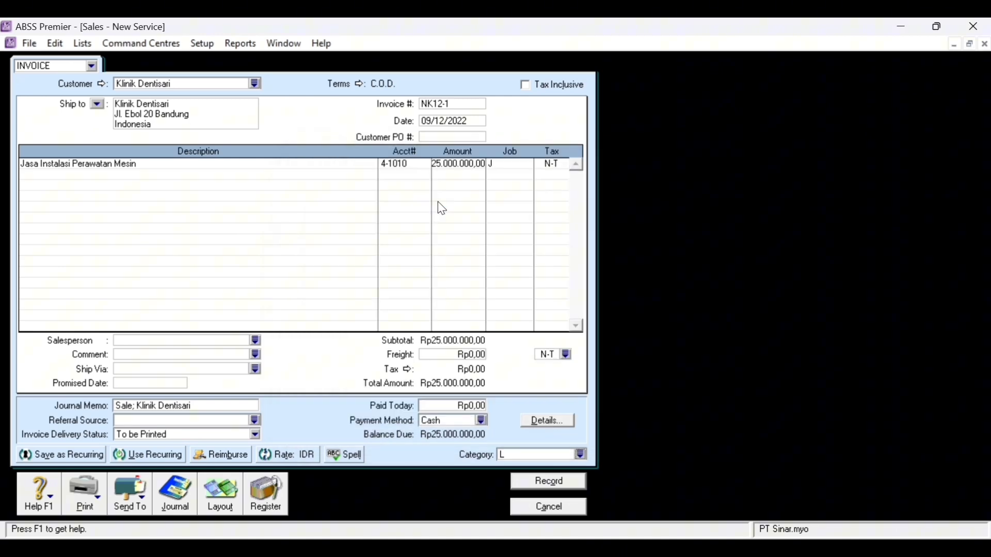
# - Apply PPN tax to the line and enter Rp27.500.000,00 as paid today
pyautogui.click(559, 164)
pyautogui.click(565, 165)
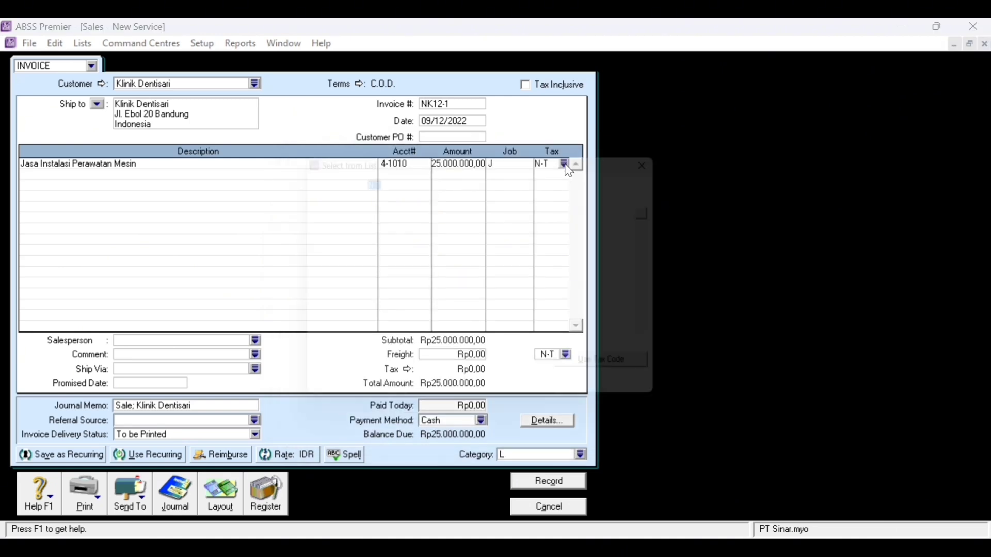
pyautogui.click(395, 217)
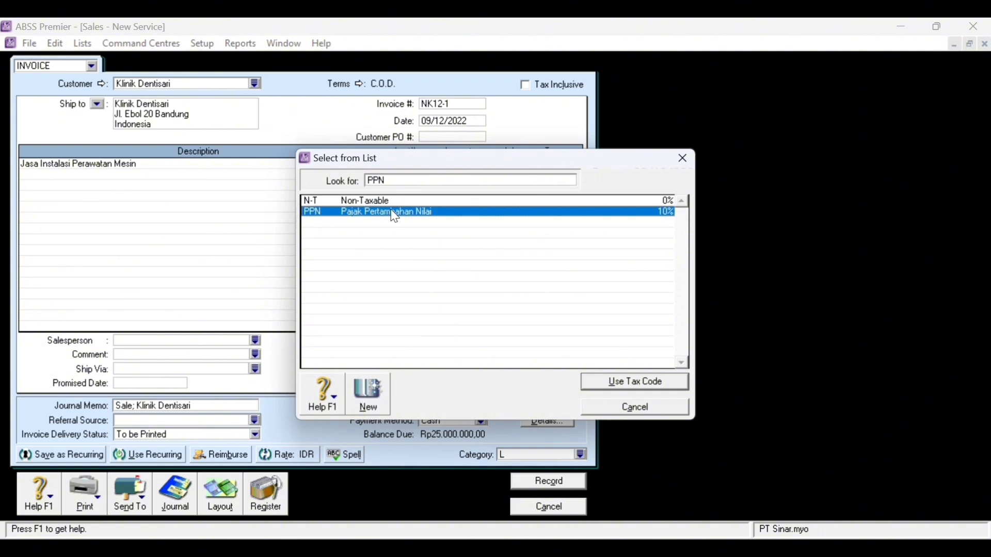
pyautogui.doubleClick(395, 217)
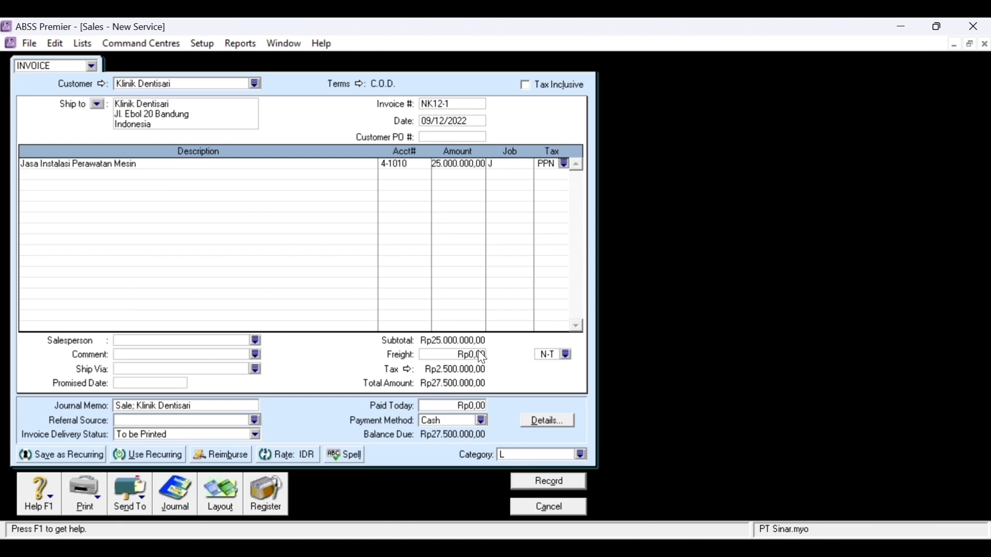
pyautogui.click(470, 405)
pyautogui.write('4')
pyautogui.write('7500')
pyautogui.write('000')
pyautogui.press('Tab')
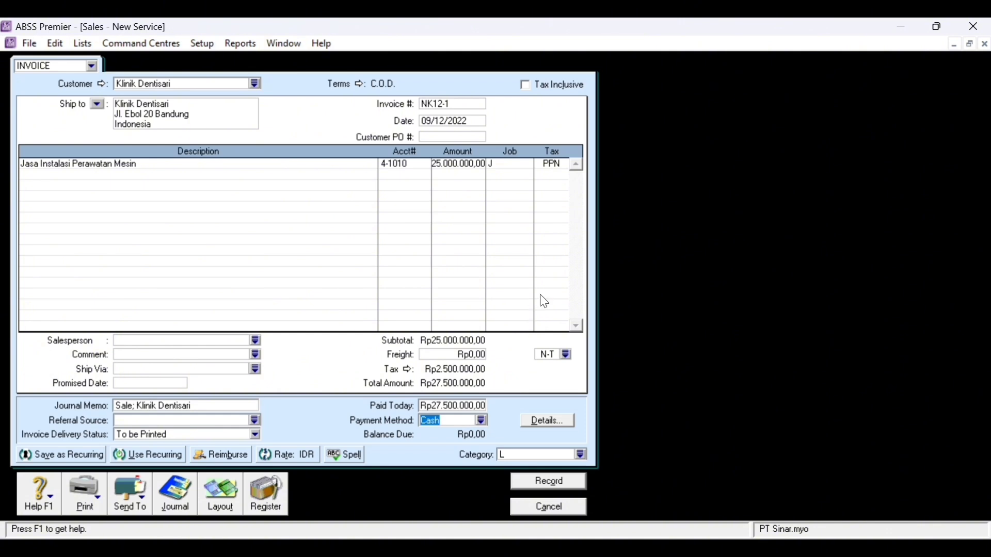
# - Review the sale's journal entries in the Recap Transaction window
pyautogui.hotkey('ctrl', 'r')
pyautogui.moveTo(473, 134); pyautogui.dragTo(830, 96)
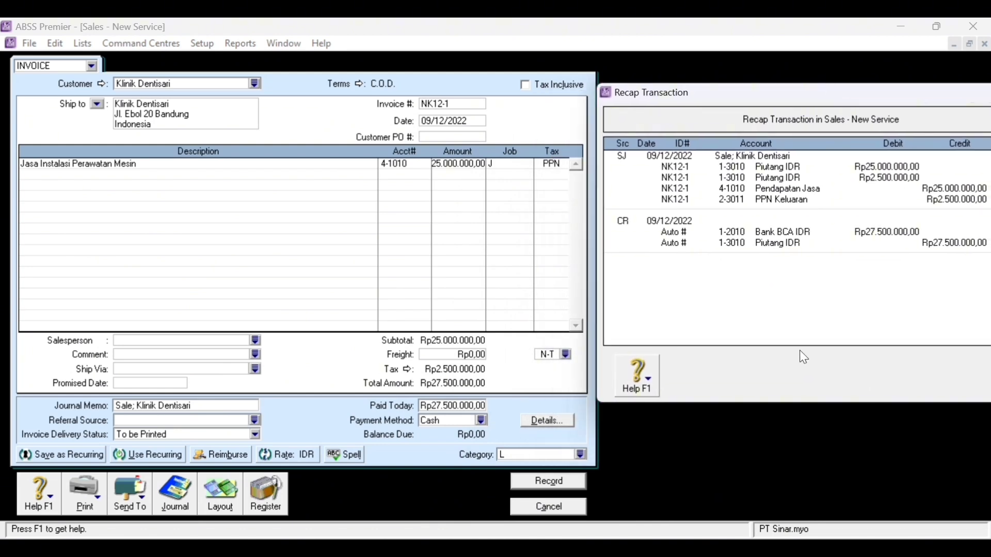
pyautogui.moveTo(805, 97); pyautogui.dragTo(721, 93)
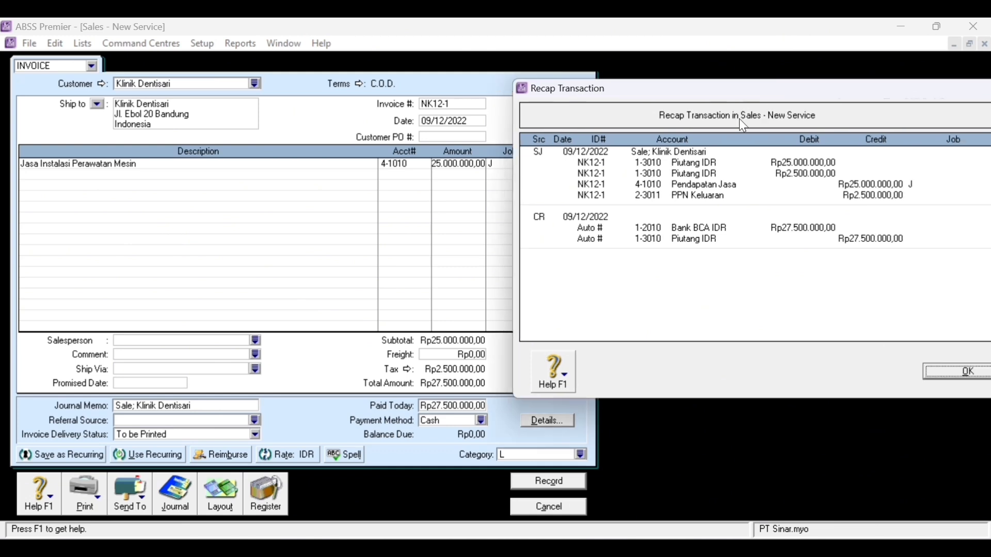
pyautogui.click(956, 374)
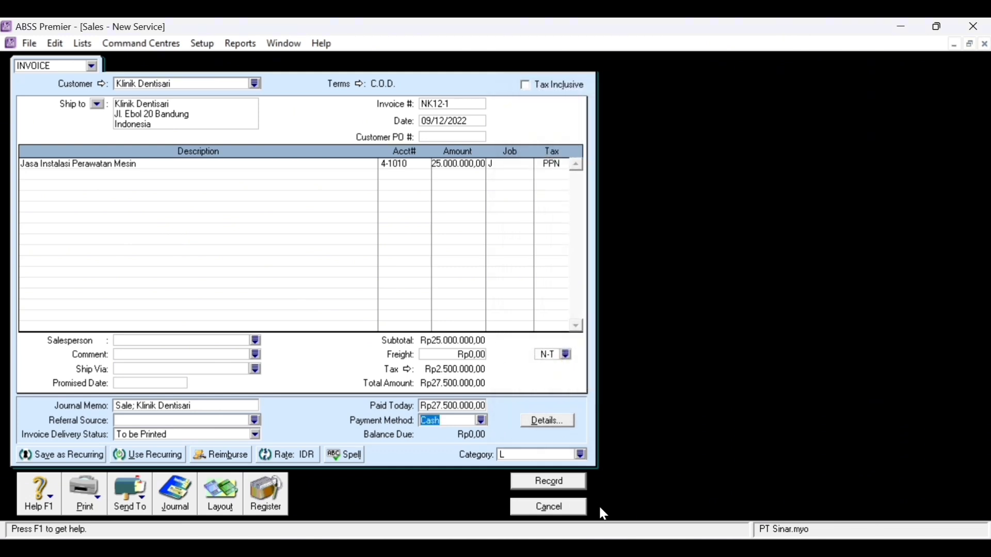
# - Record the invoice, ignoring the spelling flags and accepting the duplicate invoice number
pyautogui.click(572, 492)
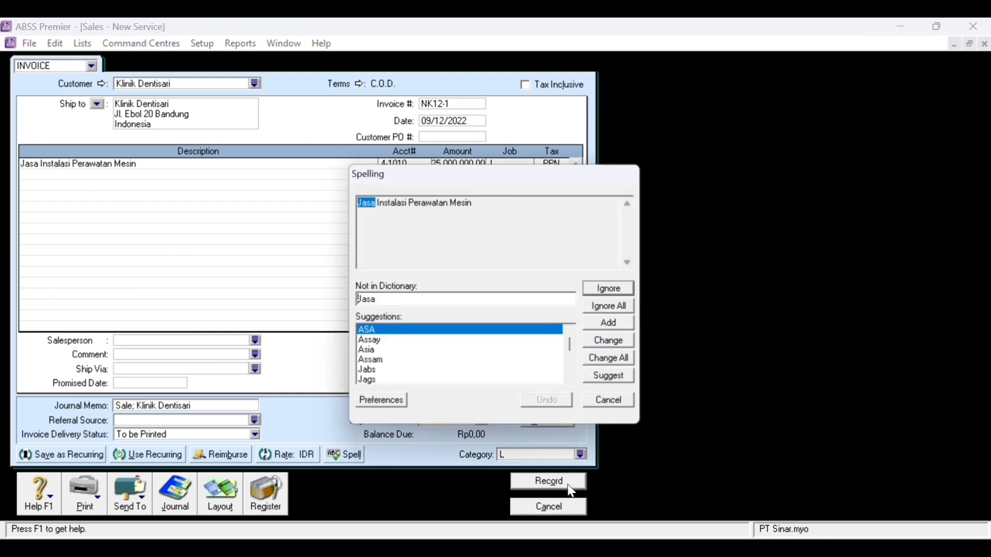
pyautogui.click(618, 312)
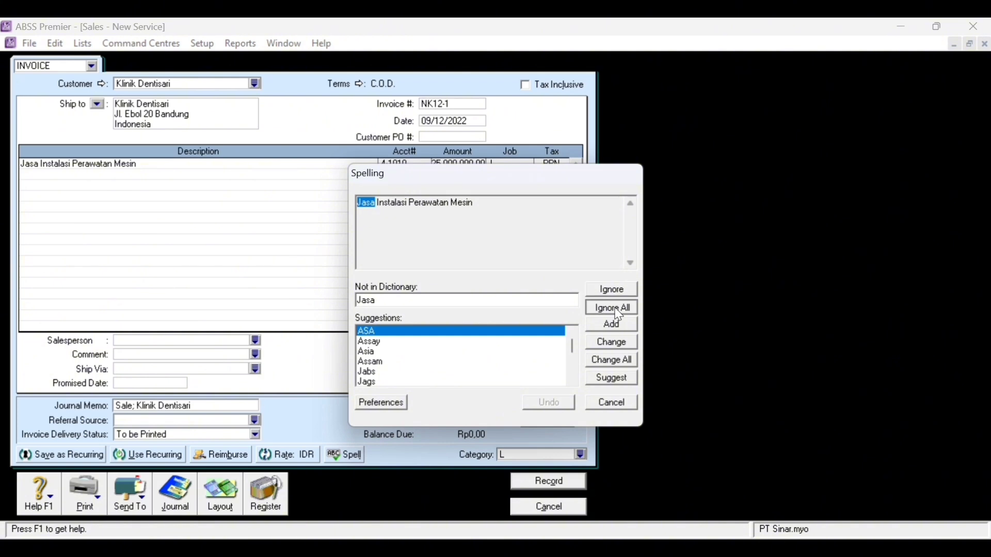
pyautogui.click(618, 312)
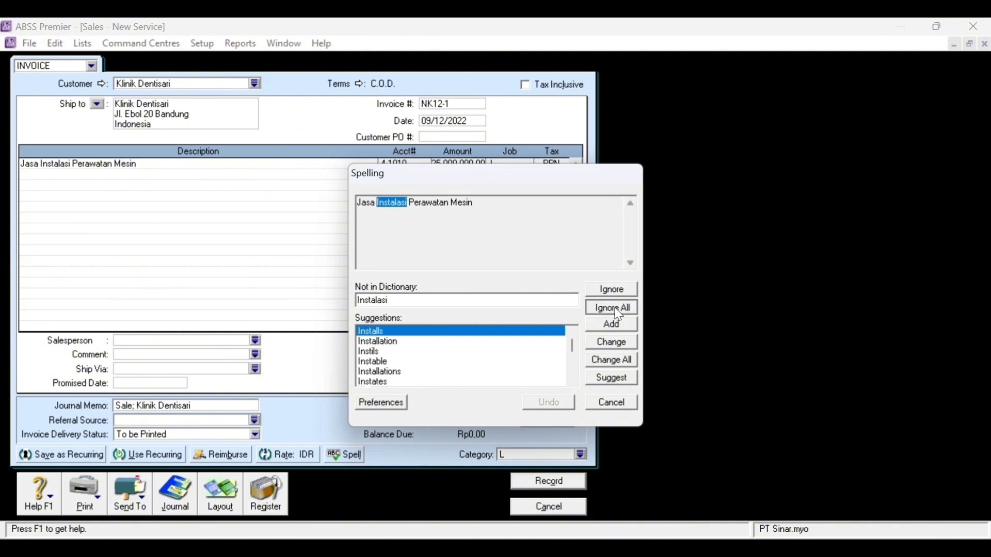
pyautogui.click(618, 312)
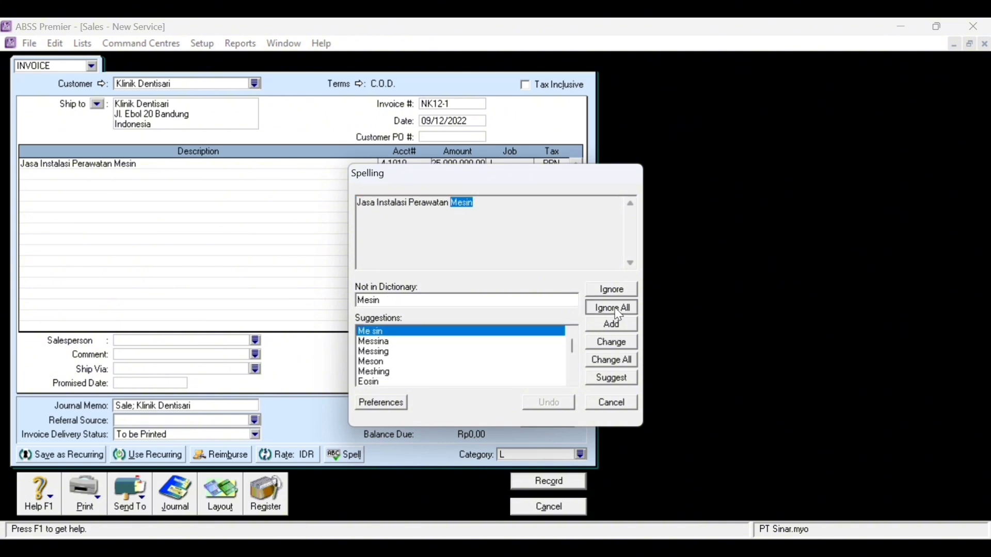
pyautogui.click(618, 312)
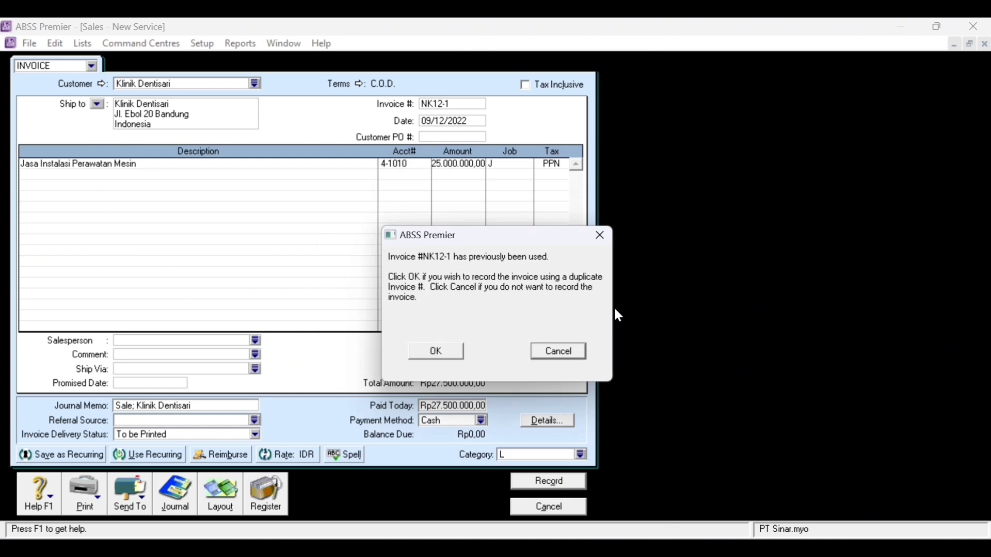
pyautogui.click(444, 351)
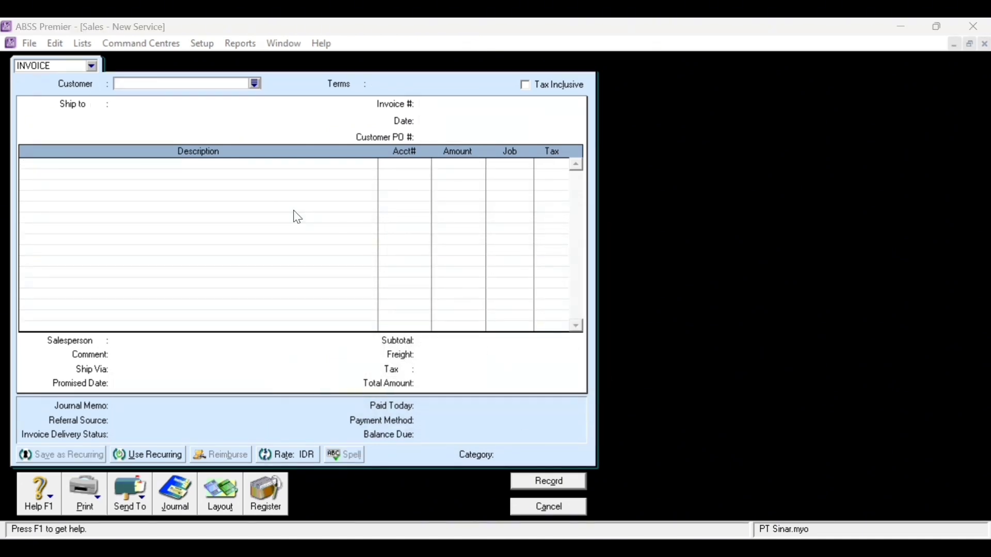
# - Select customer Klinik Chicago and switch the invoice to the Item layout
pyautogui.click(254, 84)
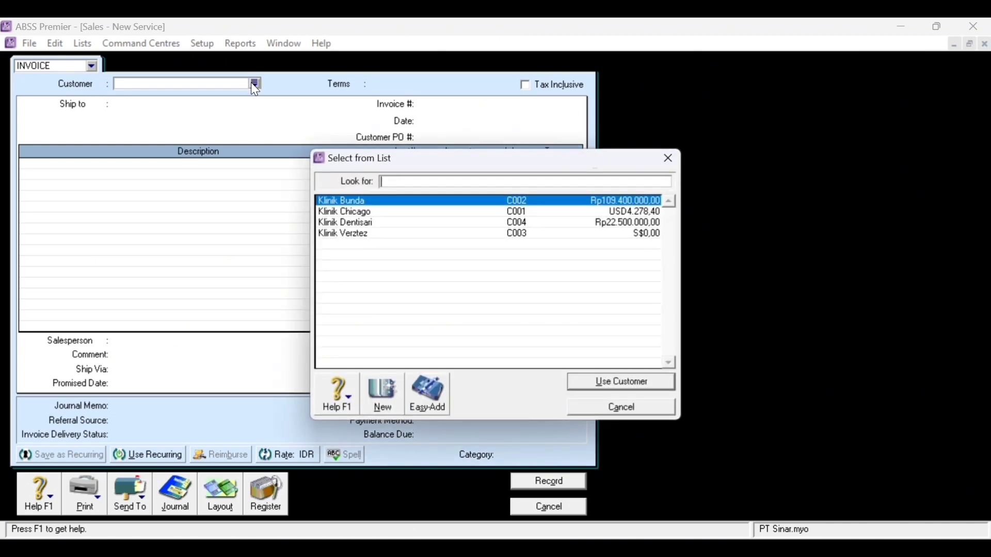
pyautogui.click(389, 214)
pyautogui.doubleClick(391, 219)
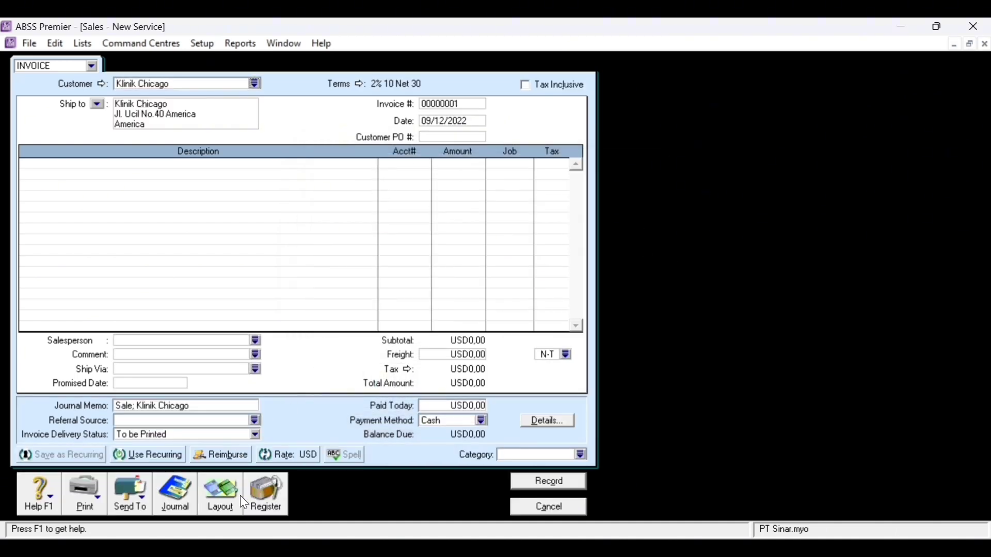
pyautogui.click(224, 500)
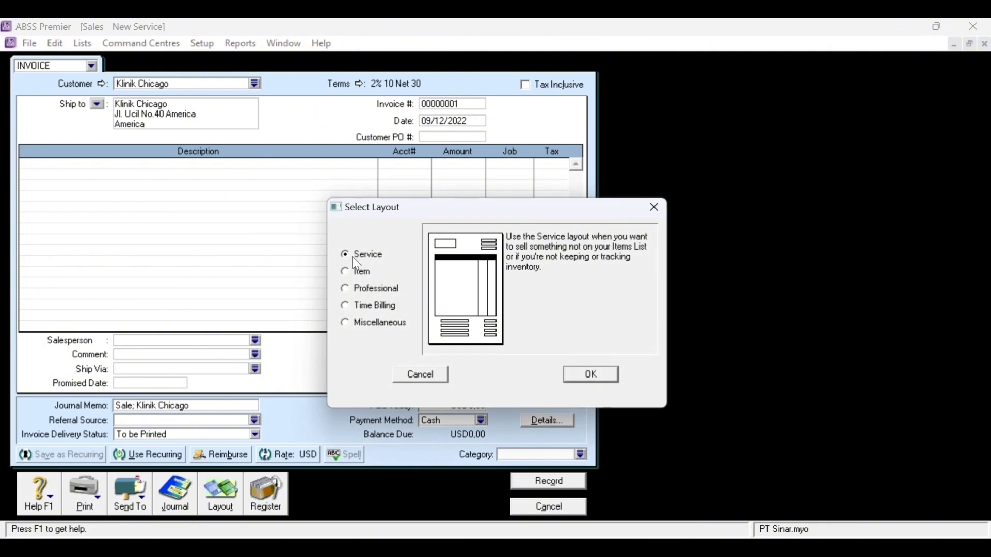
pyautogui.click(357, 276)
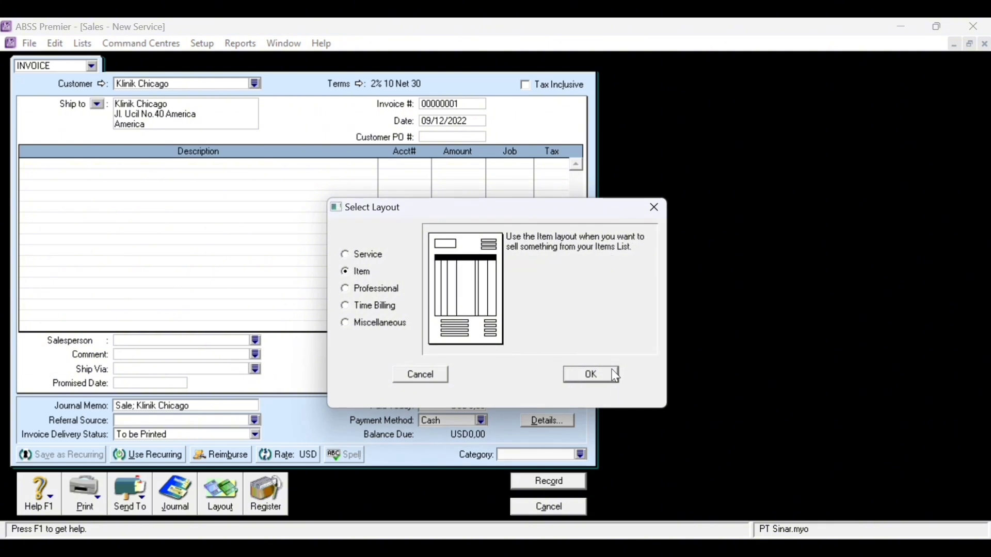
pyautogui.click(600, 380)
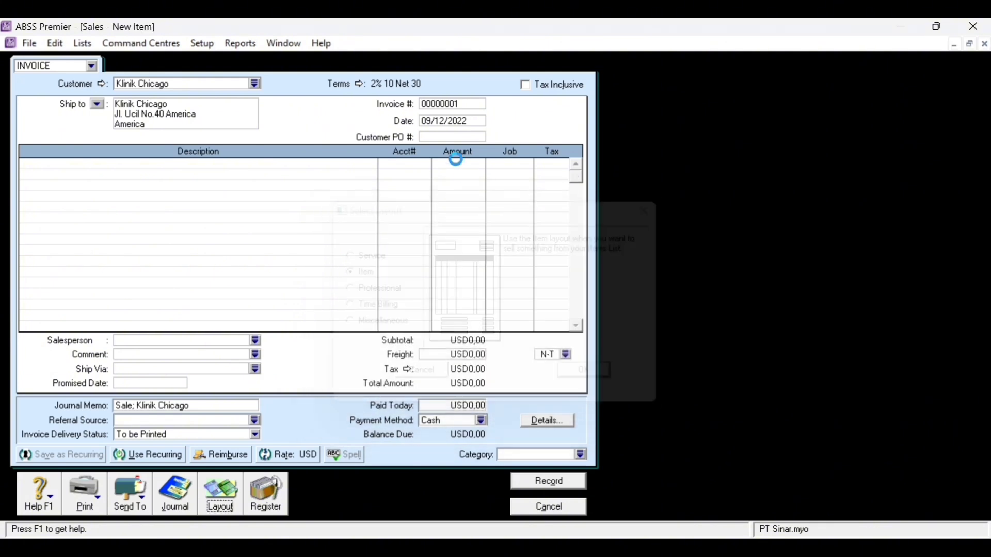
# - Set the invoice's credit terms to C.O.D
pyautogui.click(359, 84)
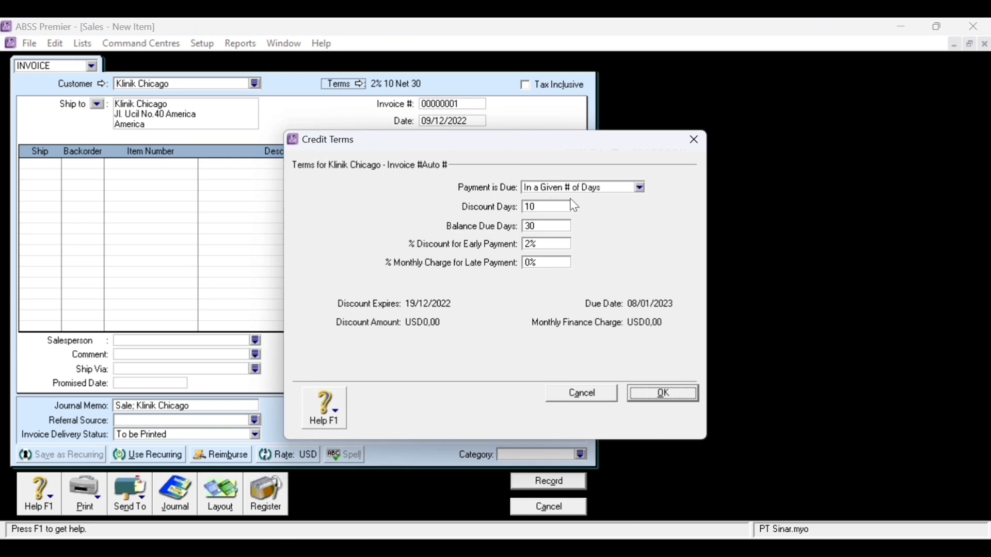
pyautogui.click(582, 188)
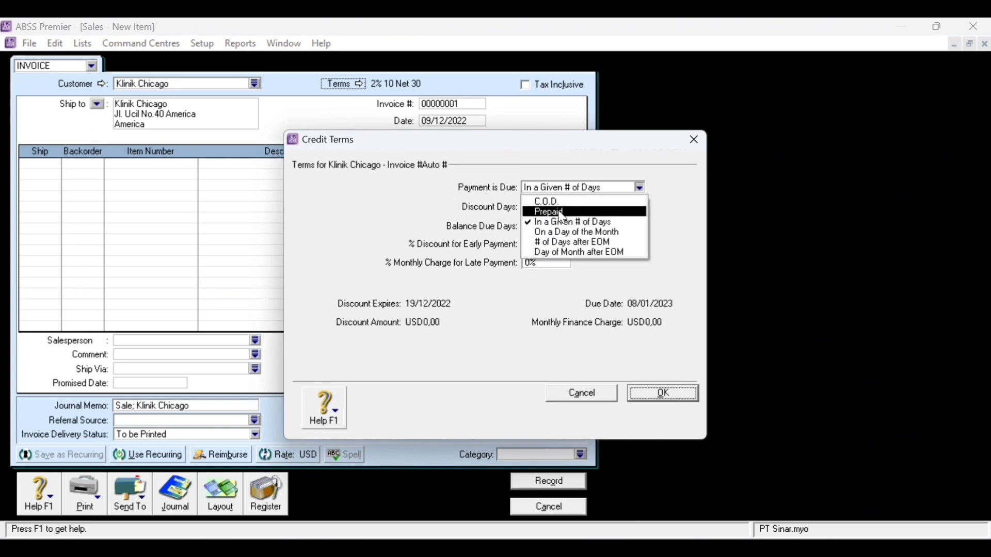
pyautogui.click(558, 202)
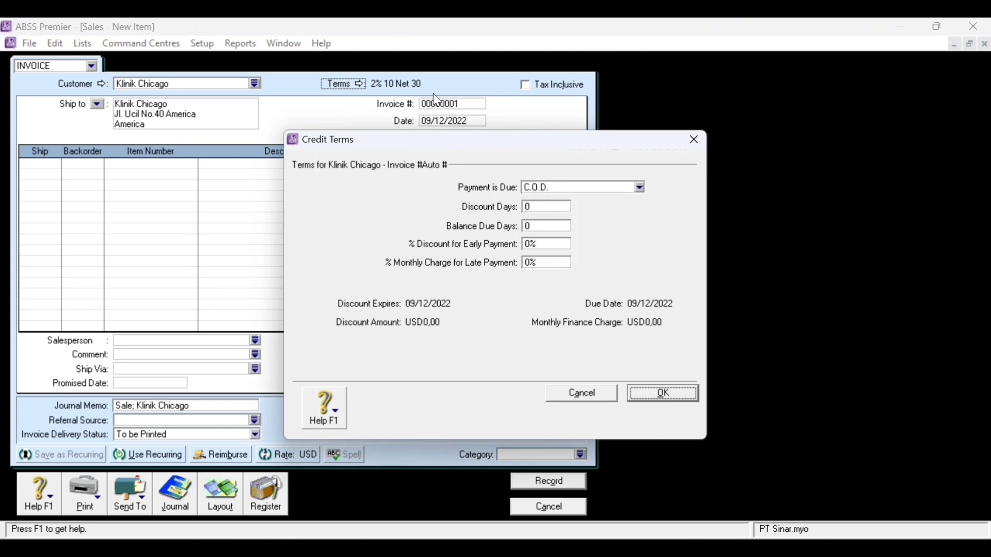
pyautogui.click(664, 400)
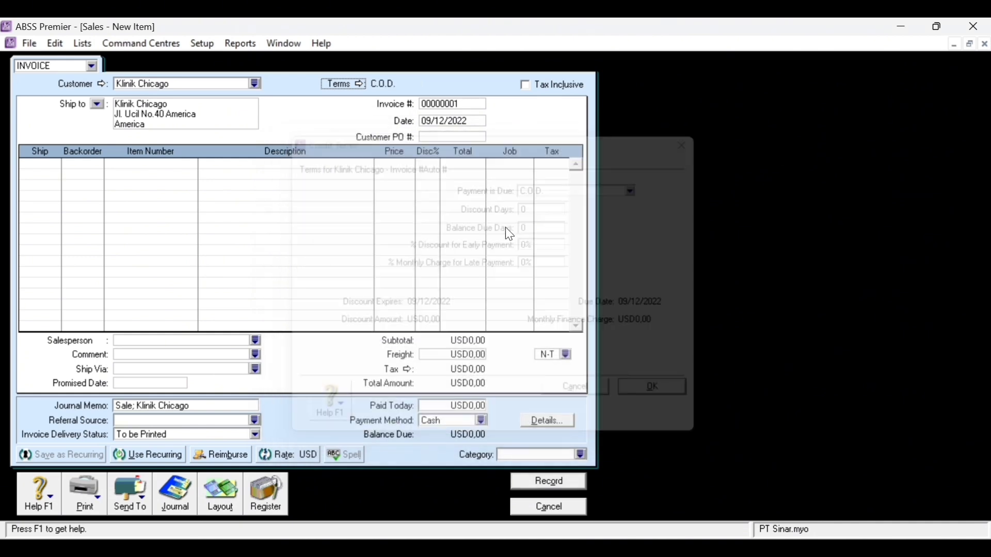
# - Number the invoice NK12-2 and date it 10/12/2022
pyautogui.click(448, 106)
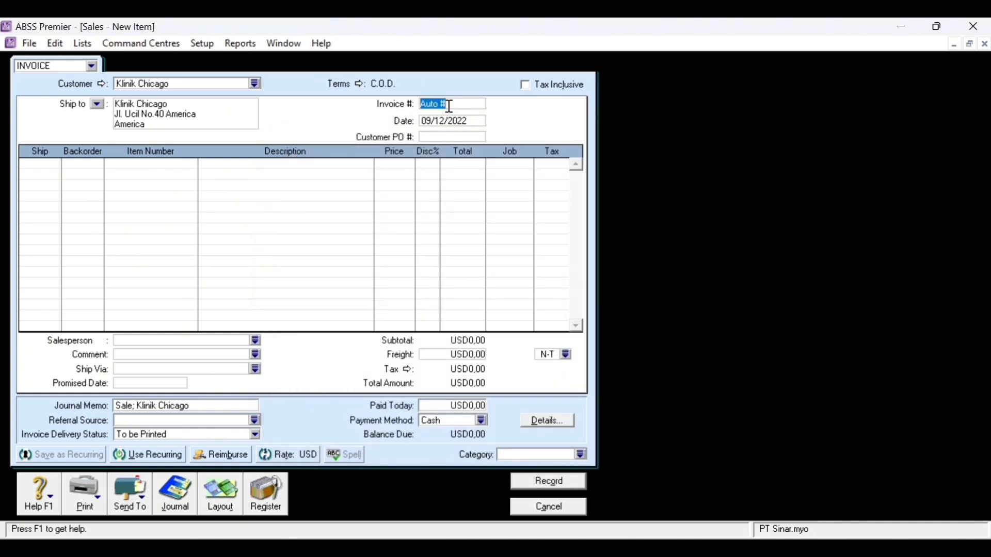
pyautogui.write('NK12-2')
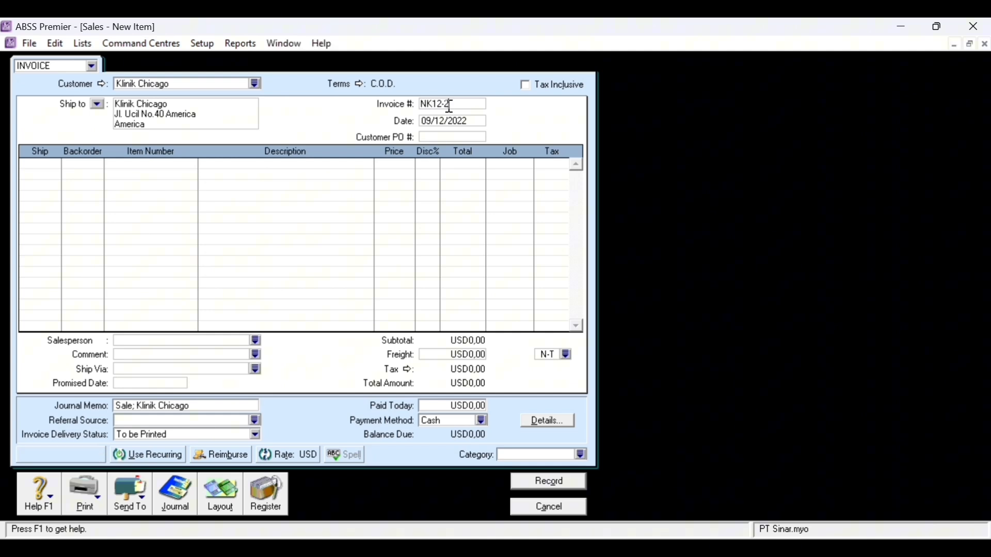
pyautogui.press('Tab')
pyautogui.click(430, 124)
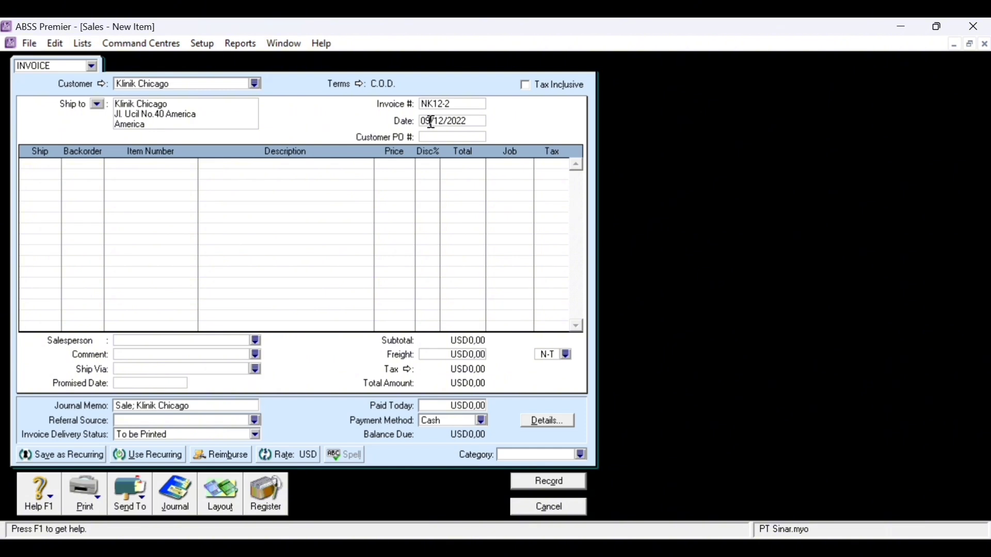
pyautogui.press('BackSpace')
pyautogui.press('BackSpace')
pyautogui.write('10')
# - Add 10 Accu-Check on the first line under job Produk
pyautogui.click(49, 165)
pyautogui.write('10')
pyautogui.press('Tab')
pyautogui.press('Tab')
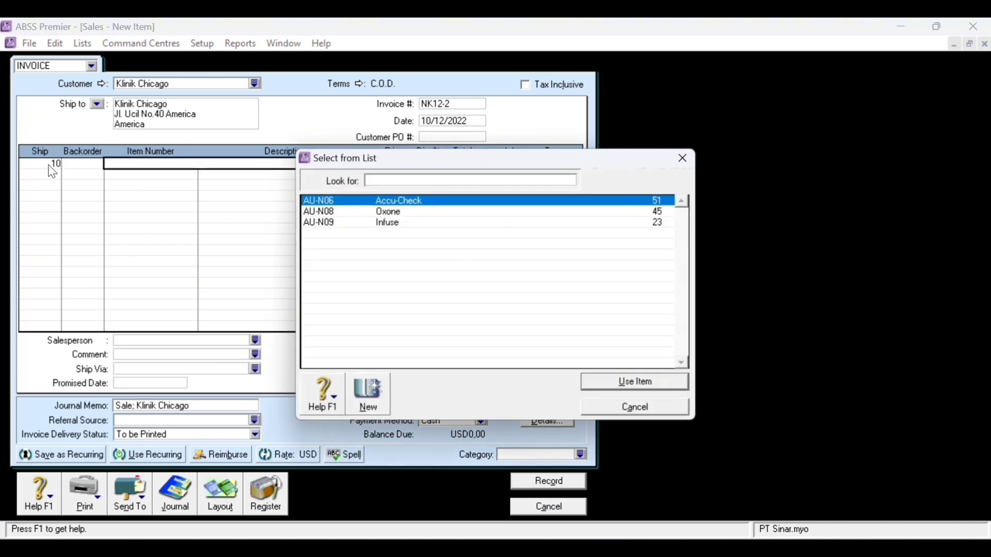
pyautogui.doubleClick(416, 202)
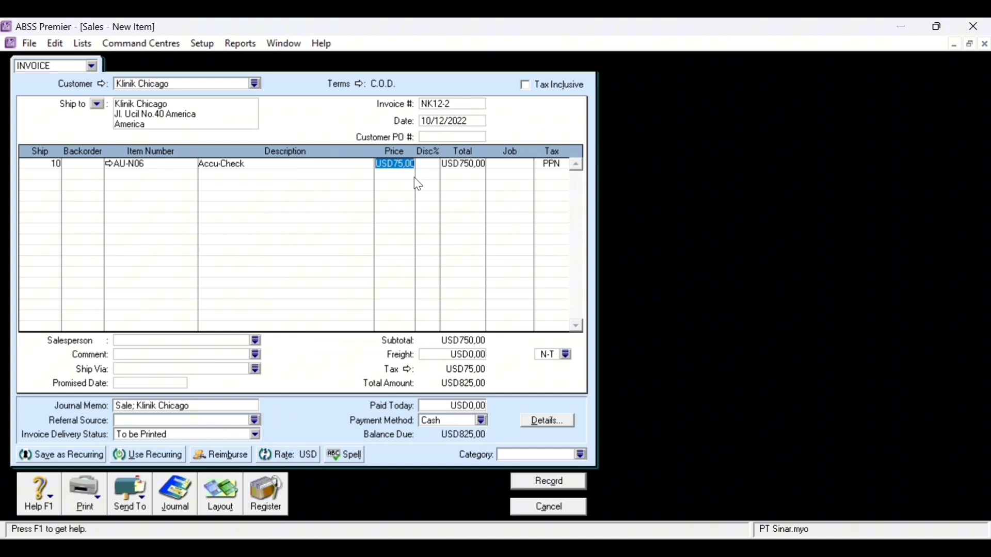
pyautogui.click(508, 166)
pyautogui.click(525, 166)
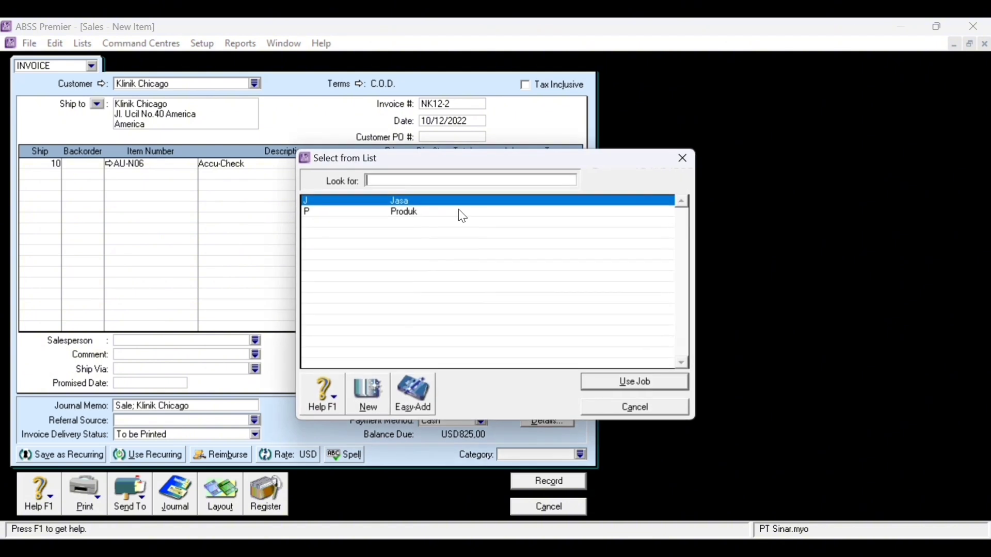
pyautogui.doubleClick(426, 213)
# - Add 15 Oxone on the second line under job Produk
pyautogui.click(56, 175)
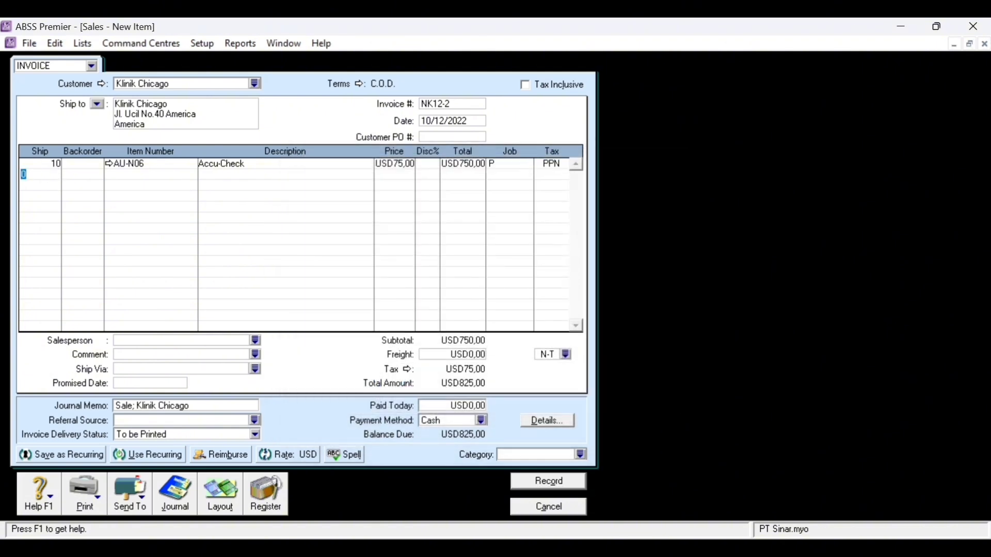
pyautogui.write('15')
pyautogui.press('Tab')
pyautogui.press('Tab')
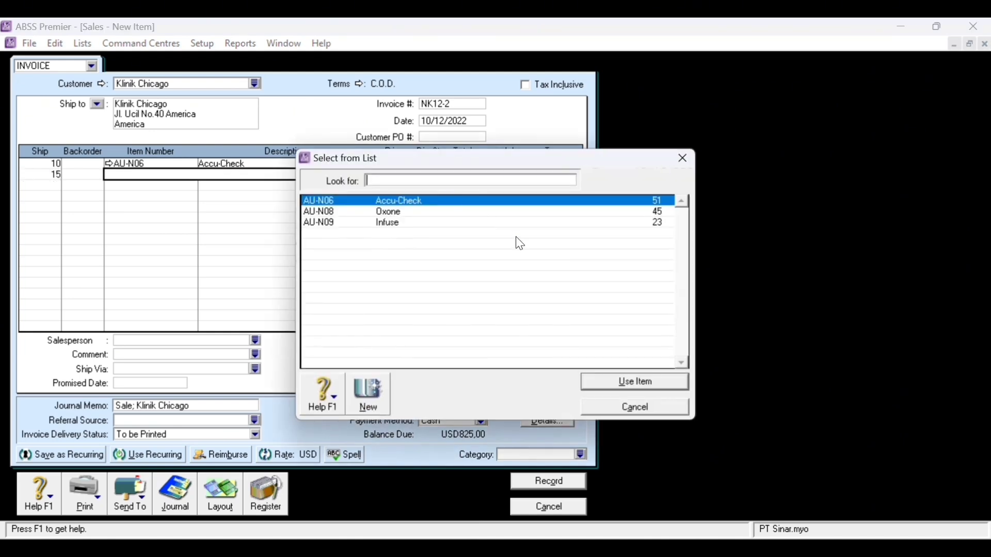
pyautogui.doubleClick(391, 212)
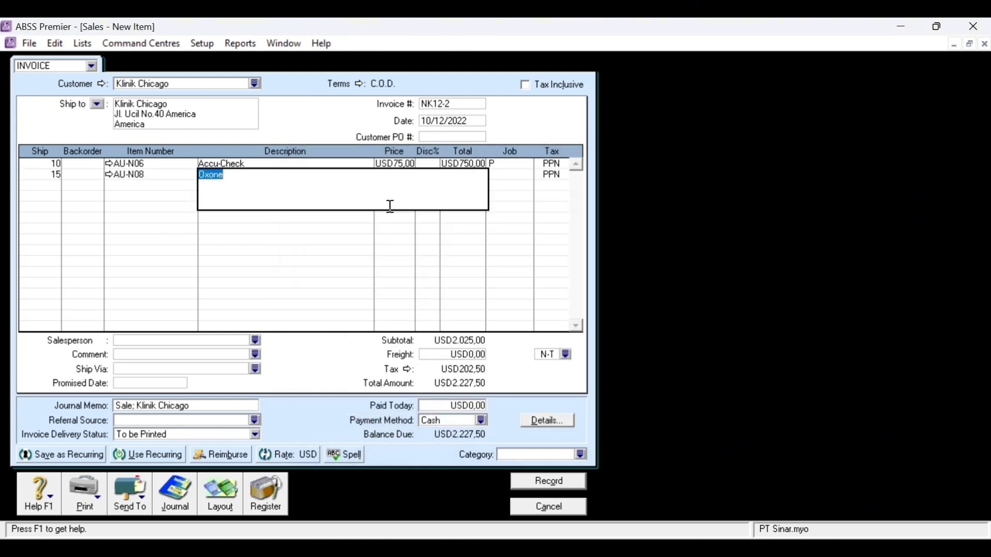
pyautogui.press('Tab')
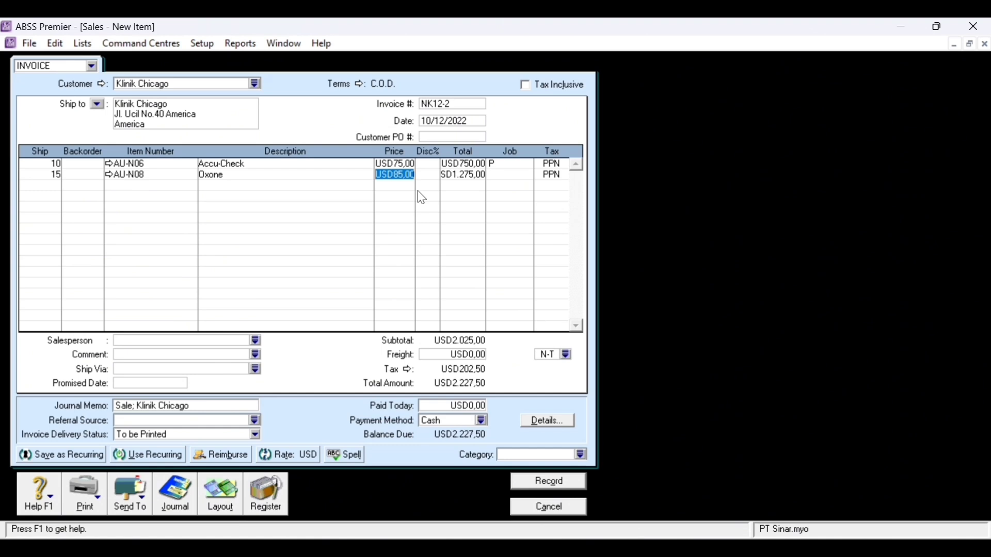
pyautogui.click(493, 178)
pyautogui.click(530, 179)
pyautogui.write('P')
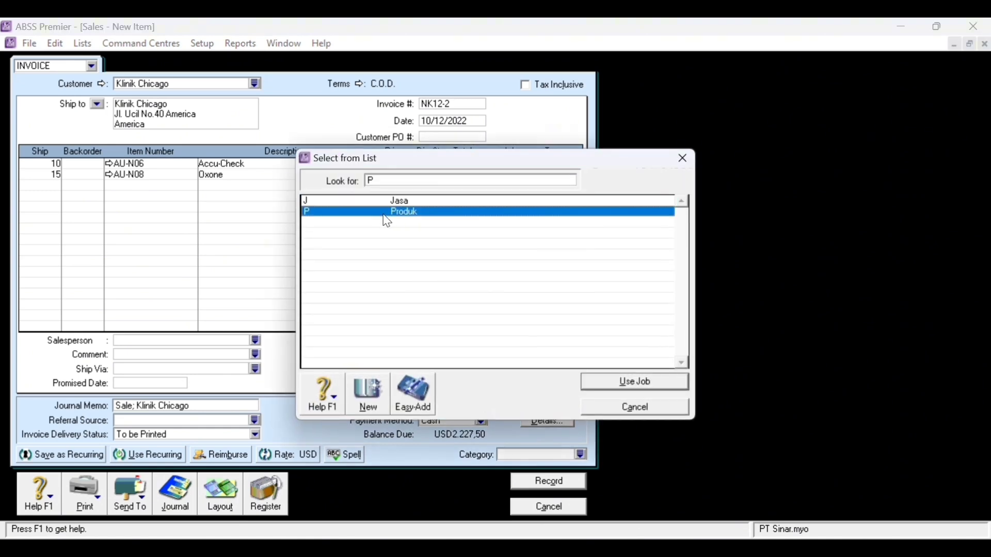
pyautogui.press('Return')
# - Add 10 Infuse on the third line under job Produk
pyautogui.click(57, 186)
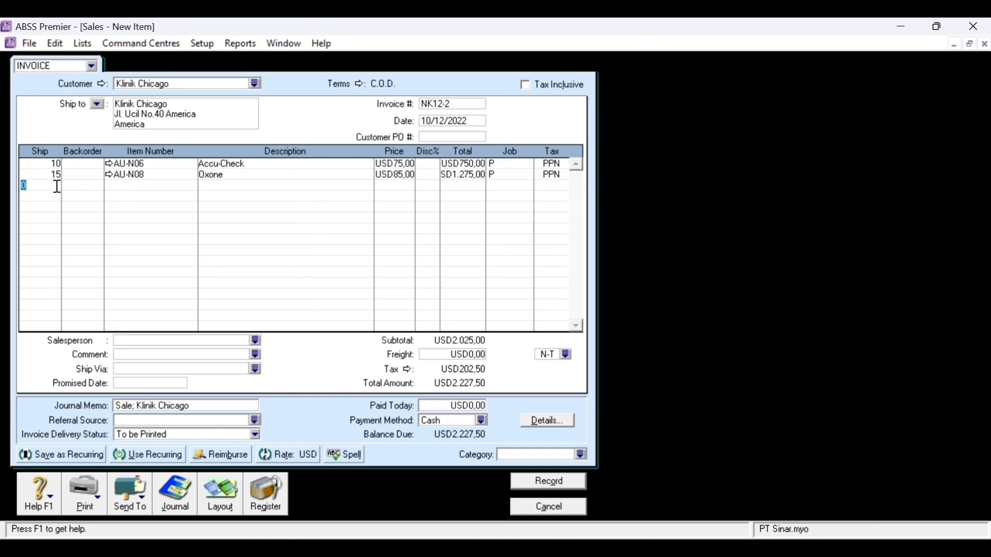
pyautogui.write('10')
pyautogui.press('Tab')
pyautogui.press('Tab')
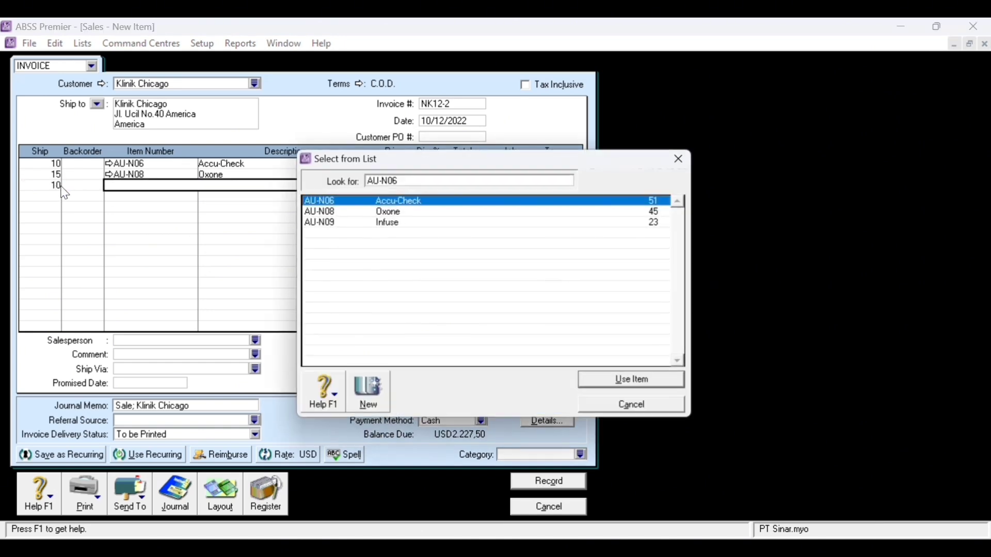
pyautogui.doubleClick(438, 224)
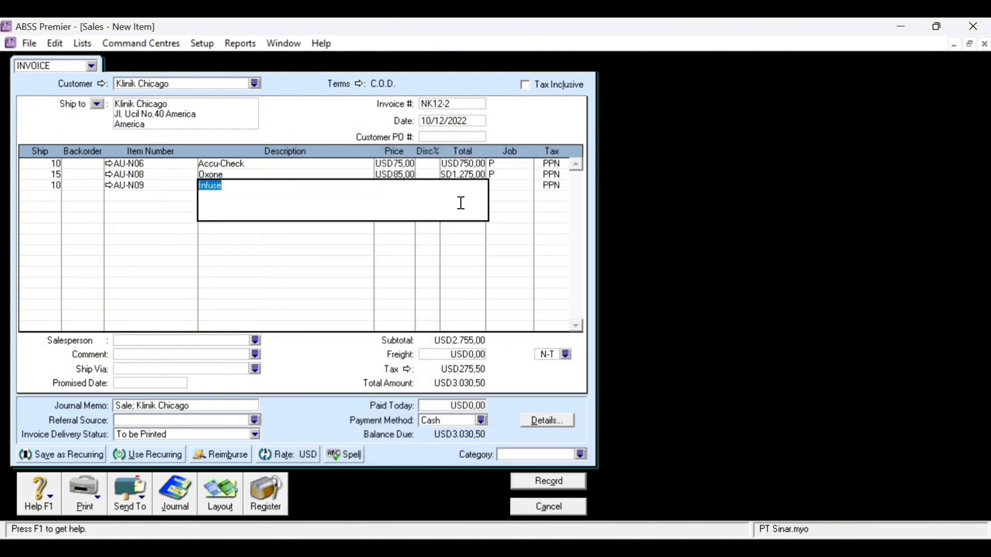
pyautogui.press('Tab')
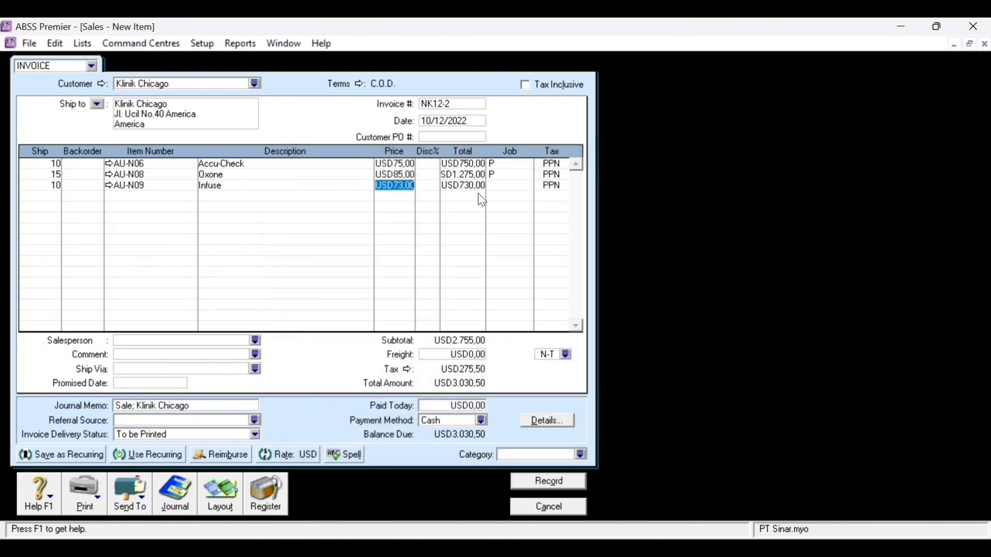
pyautogui.click(505, 188)
pyautogui.click(526, 187)
pyautogui.doubleClick(407, 215)
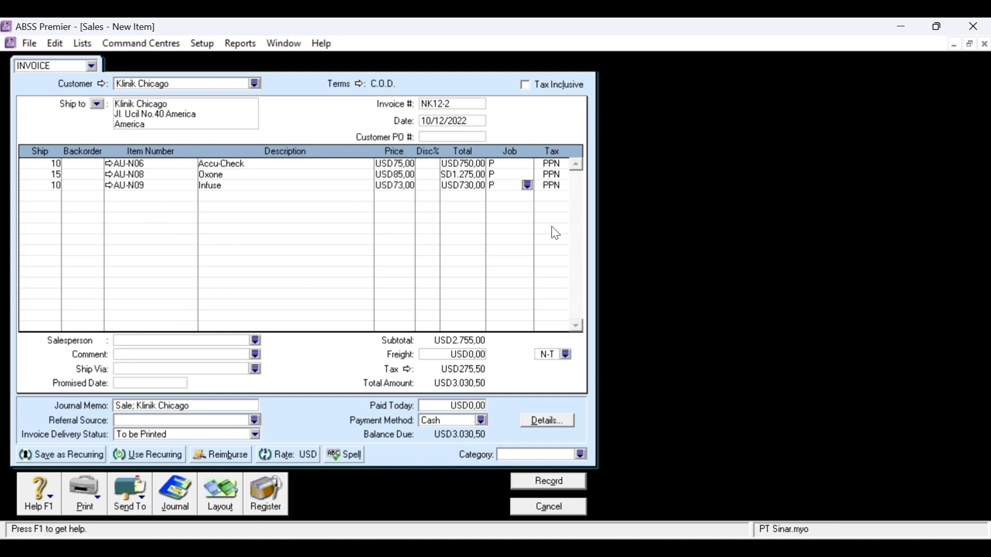
# - Add USD10,00 freight and mark USD3.040,50 as paid today
pyautogui.click(467, 356)
pyautogui.write('10')
pyautogui.press('Tab')
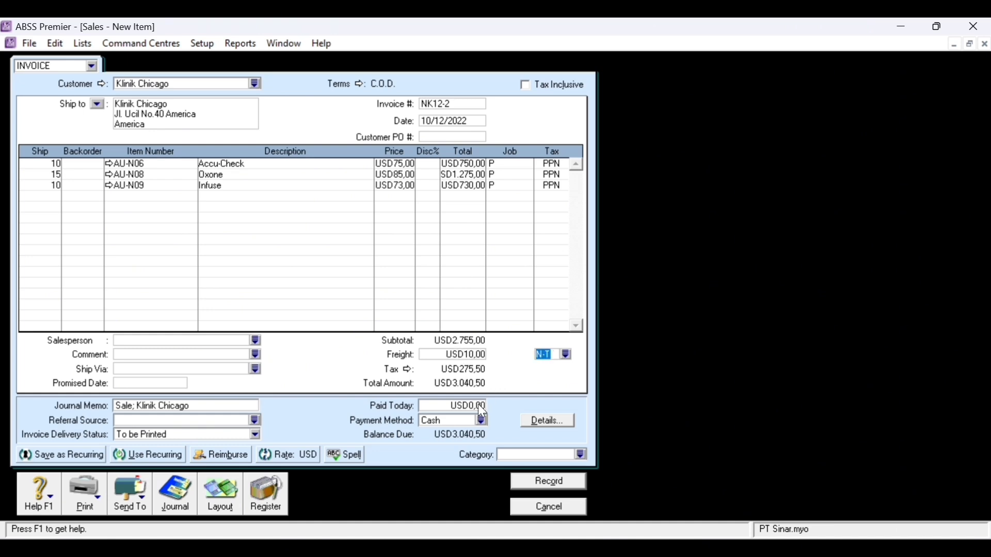
pyautogui.click(482, 408)
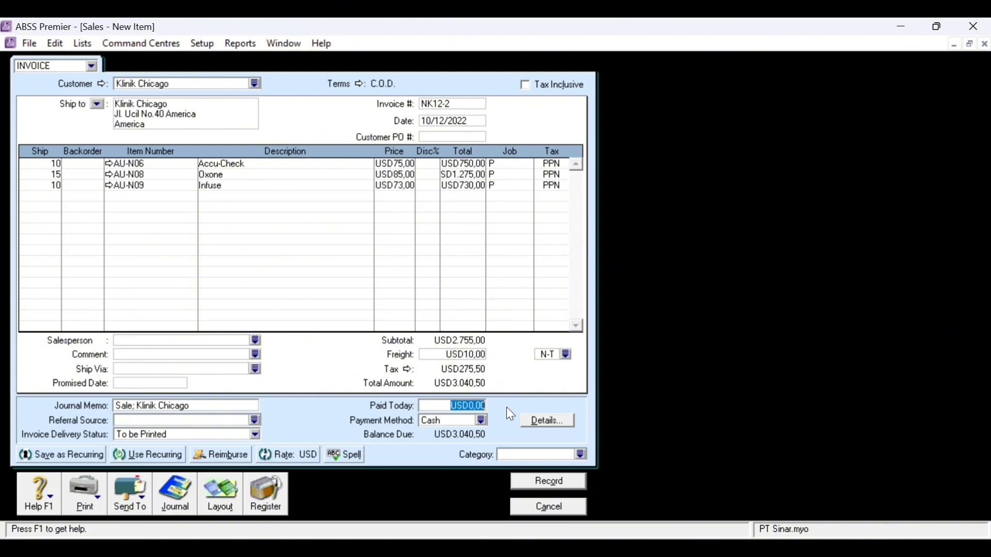
pyautogui.write('3040,50')
pyautogui.press('Tab')
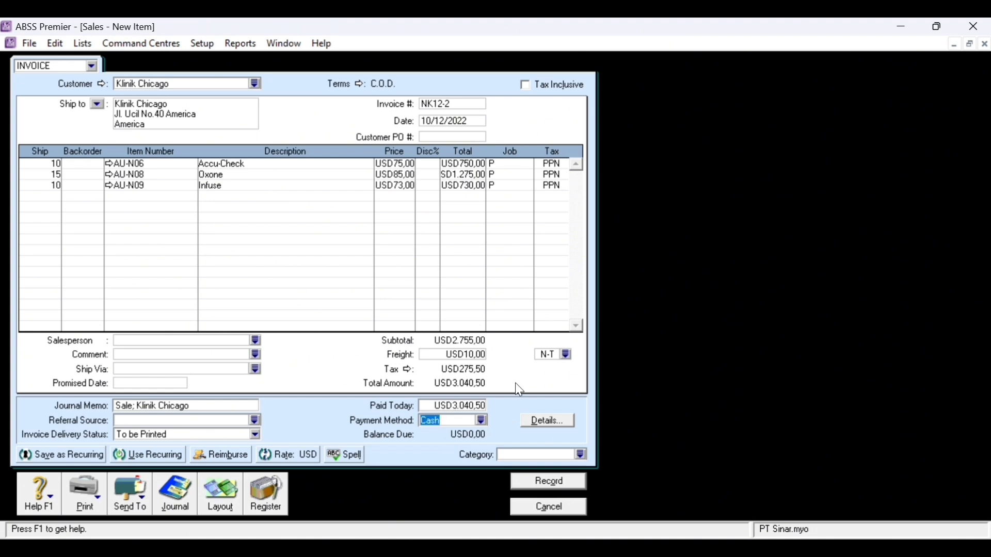
pyautogui.hotkey('ctrl', 'r')
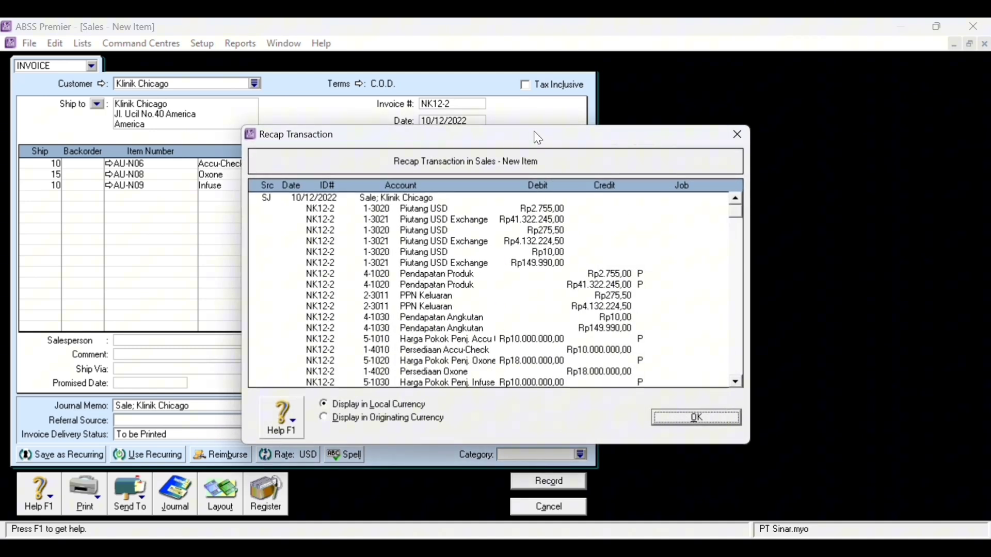
pyautogui.moveTo(534, 132); pyautogui.dragTo(742, 100)
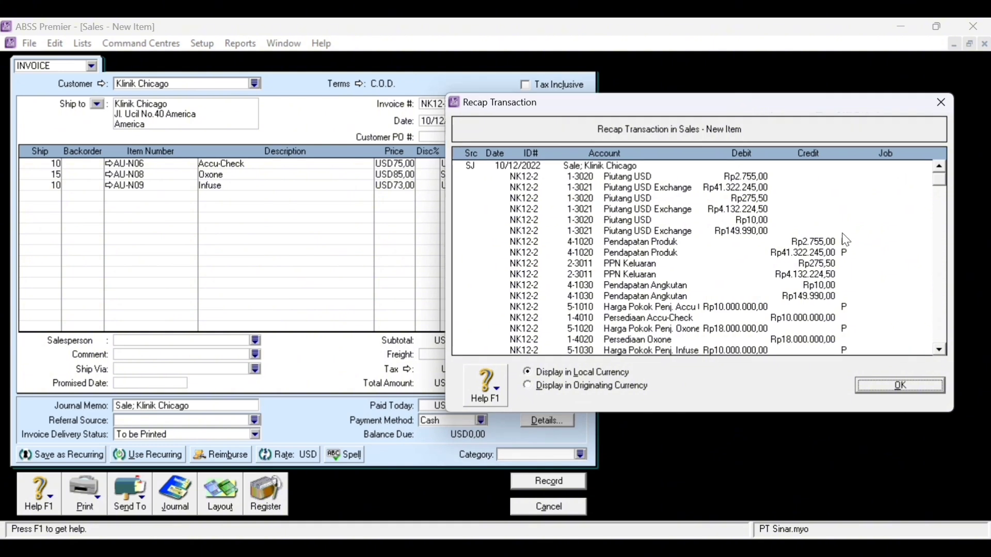
pyautogui.scroll(-1, 866, 242)
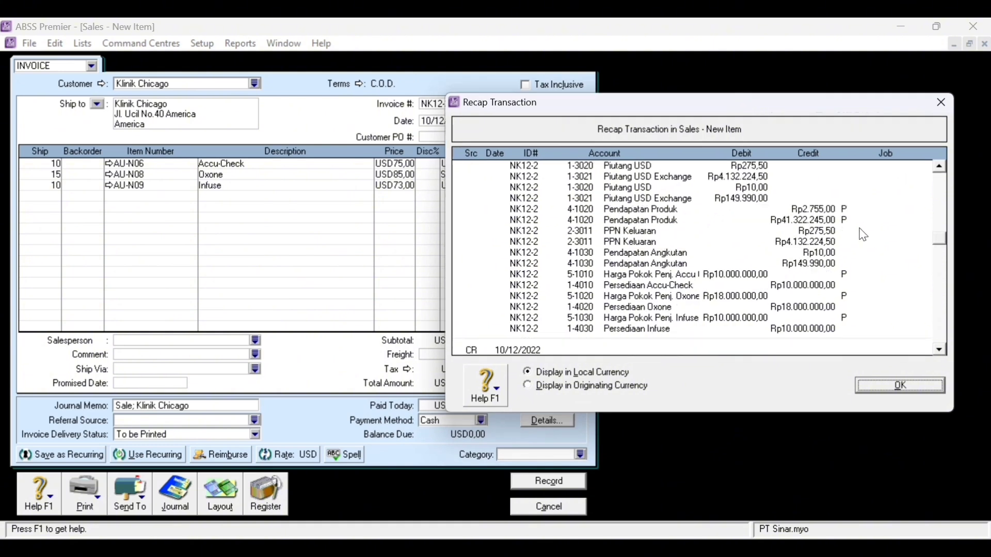
pyautogui.scroll(-2, 846, 238)
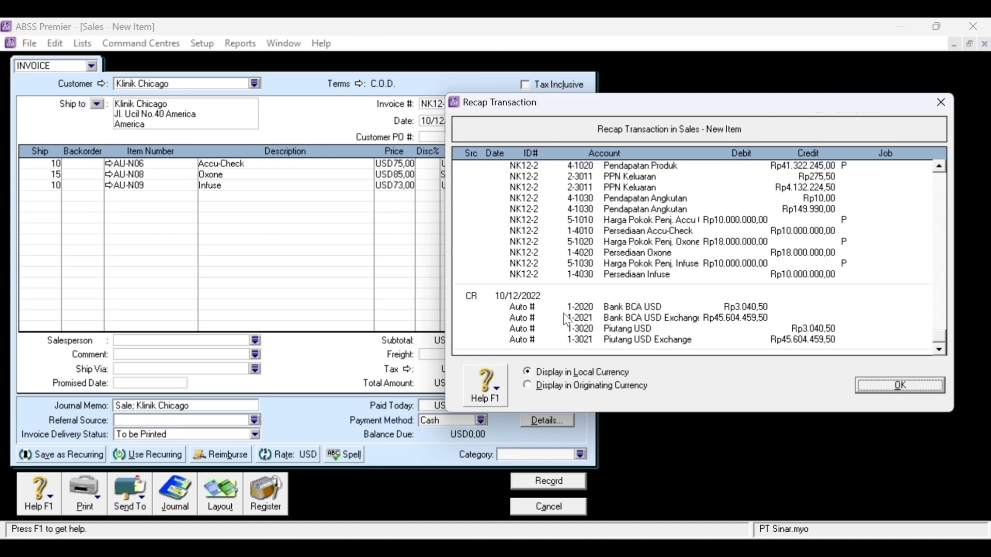
pyautogui.click(914, 385)
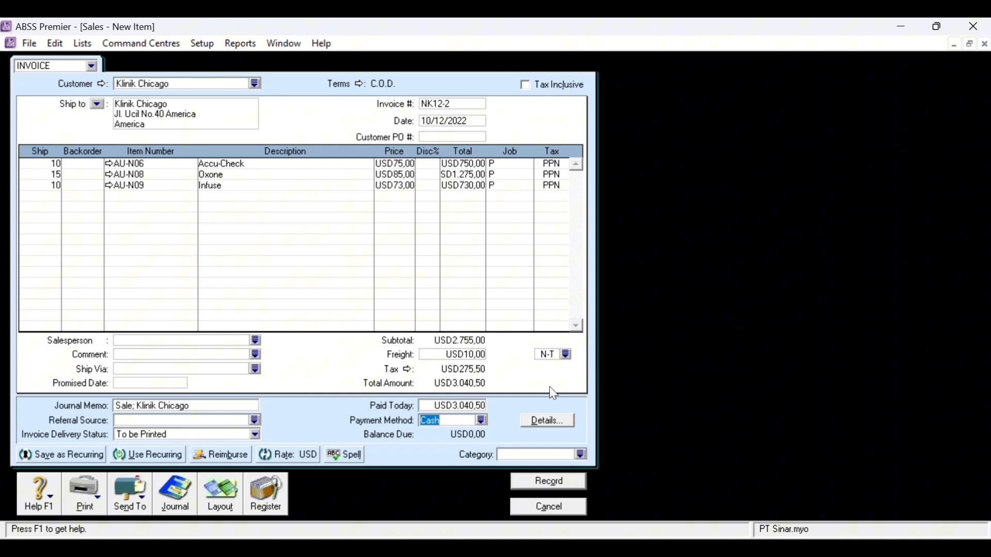
# - Record the Klinik Chicago invoice, ignoring the spelling flags on item names
pyautogui.click(580, 490)
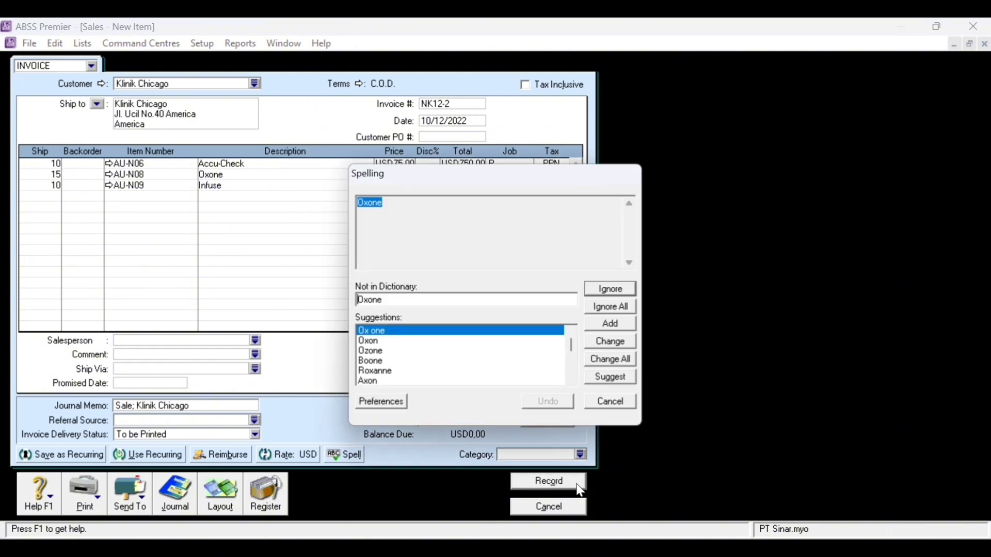
pyautogui.click(623, 307)
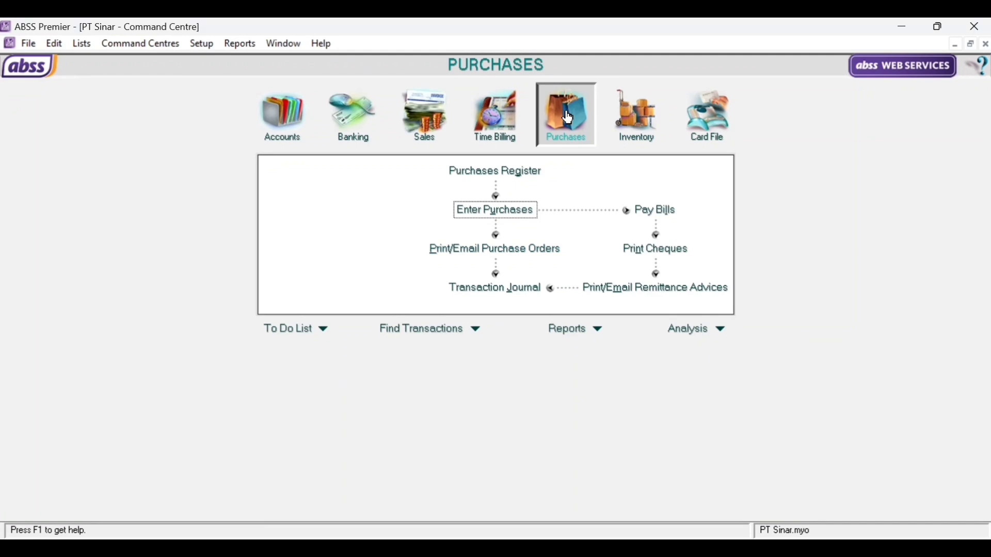
# - Start a new Item-layout purchase bill for supplier PT. Bharata
pyautogui.click(506, 209)
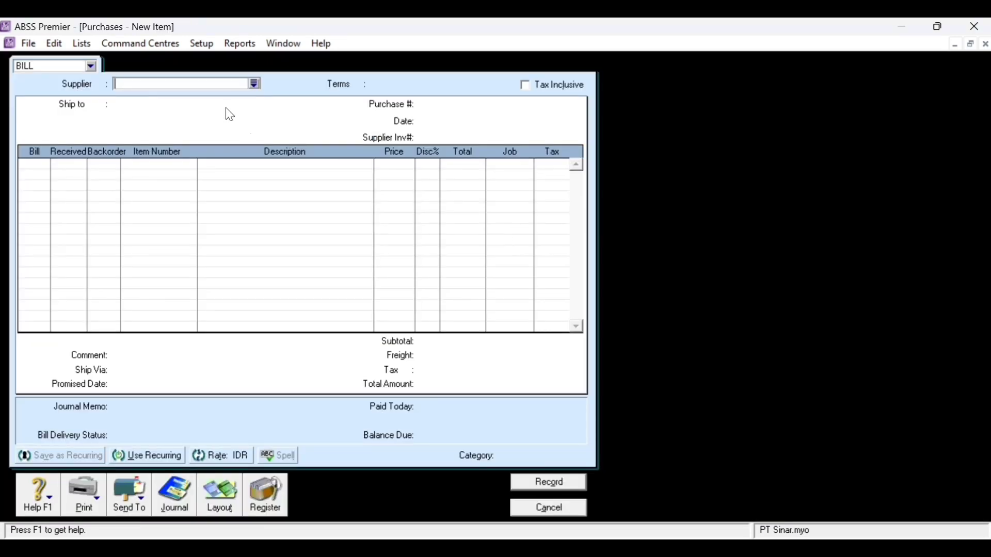
pyautogui.click(253, 83)
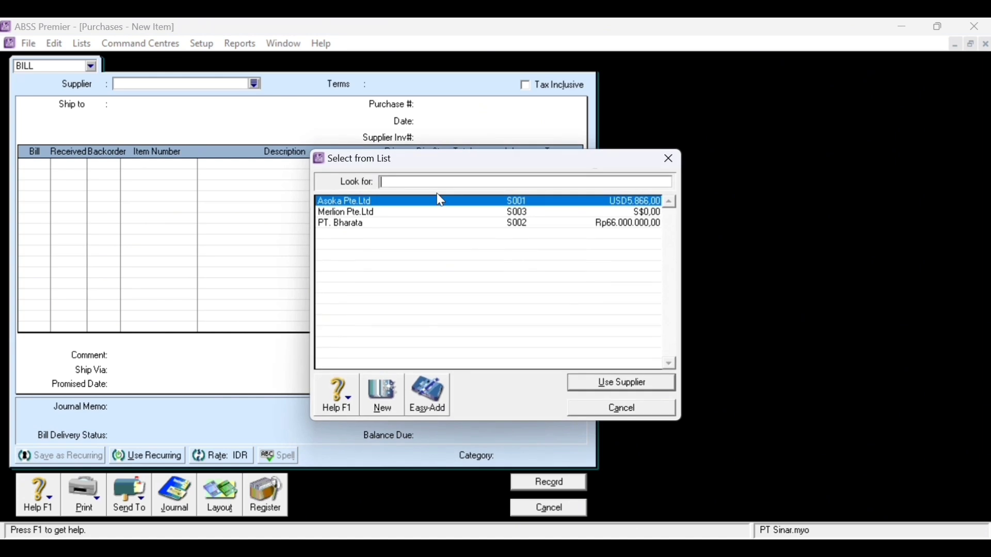
pyautogui.click(432, 227)
pyautogui.doubleClick(431, 227)
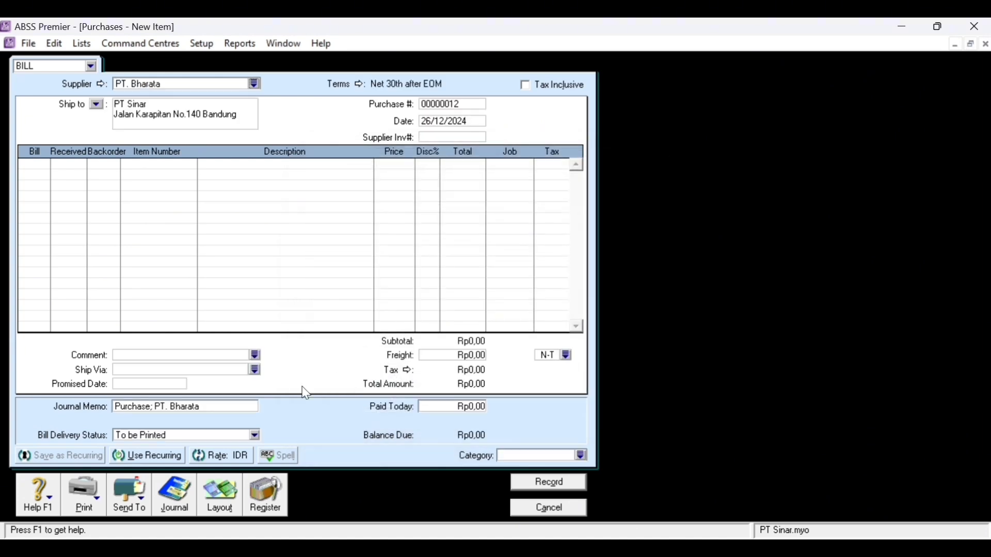
pyautogui.click(219, 509)
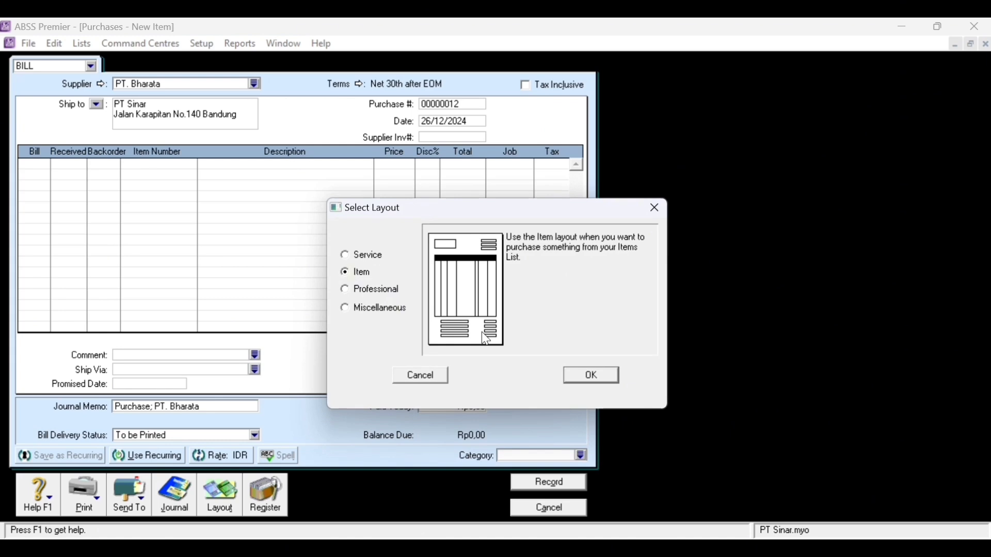
pyautogui.click(592, 376)
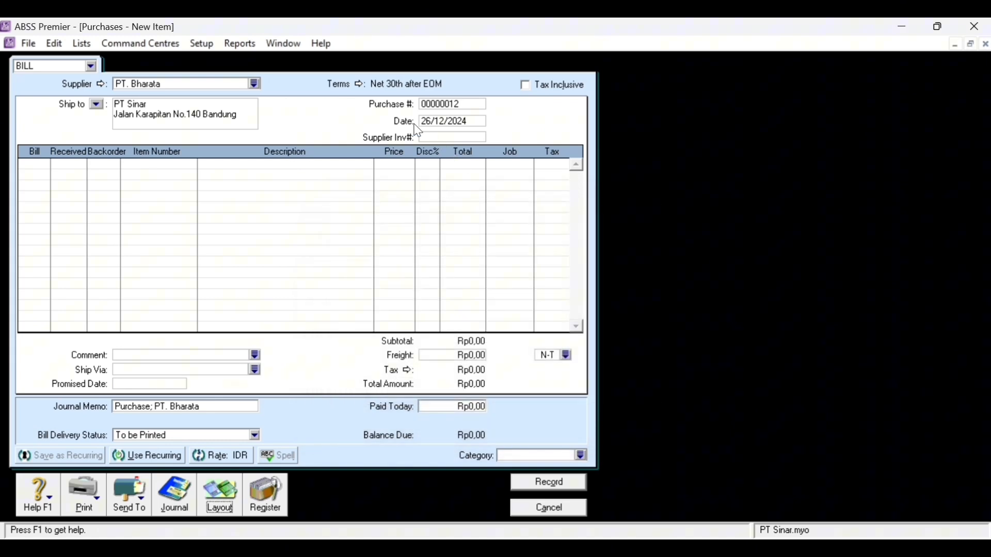
# - Set the bill's terms to a given number of days: 2% discount within 10 days, balance due in 50
pyautogui.click(362, 83)
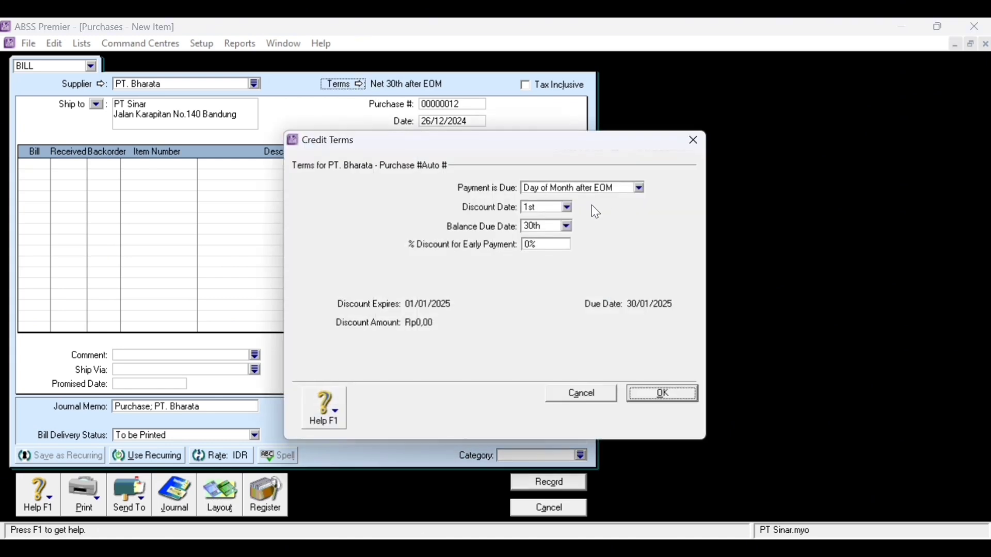
pyautogui.click(620, 191)
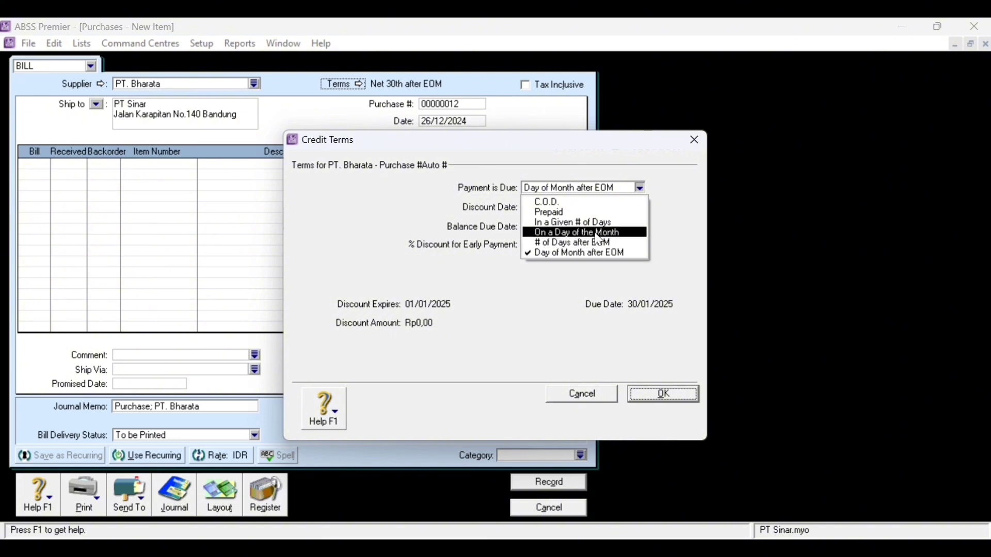
pyautogui.click(578, 222)
pyautogui.click(554, 207)
pyautogui.write('10')
pyautogui.press('Tab')
pyautogui.write('50')
pyautogui.press('Tab')
pyautogui.press('BackSpace')
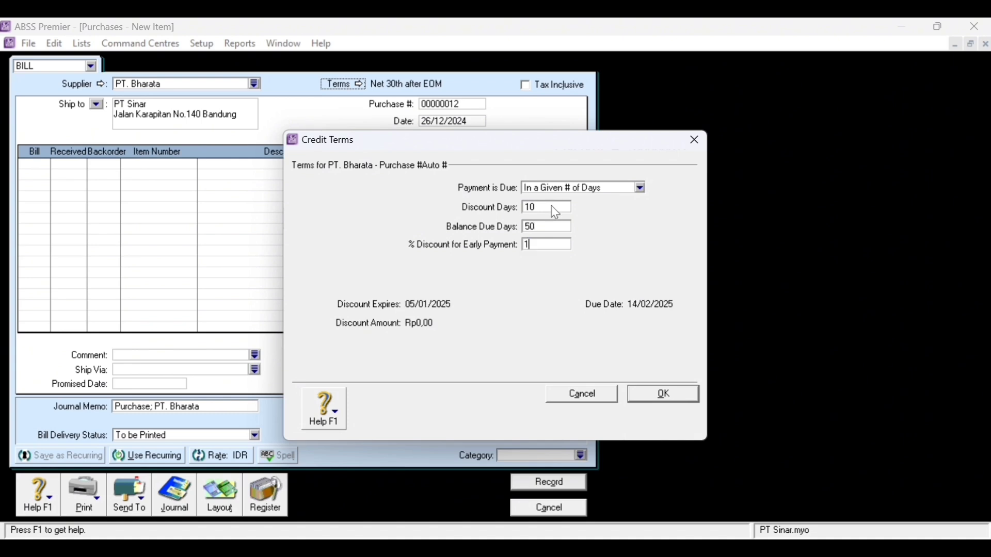
pyautogui.write('2')
pyautogui.press('Tab')
pyautogui.click(681, 398)
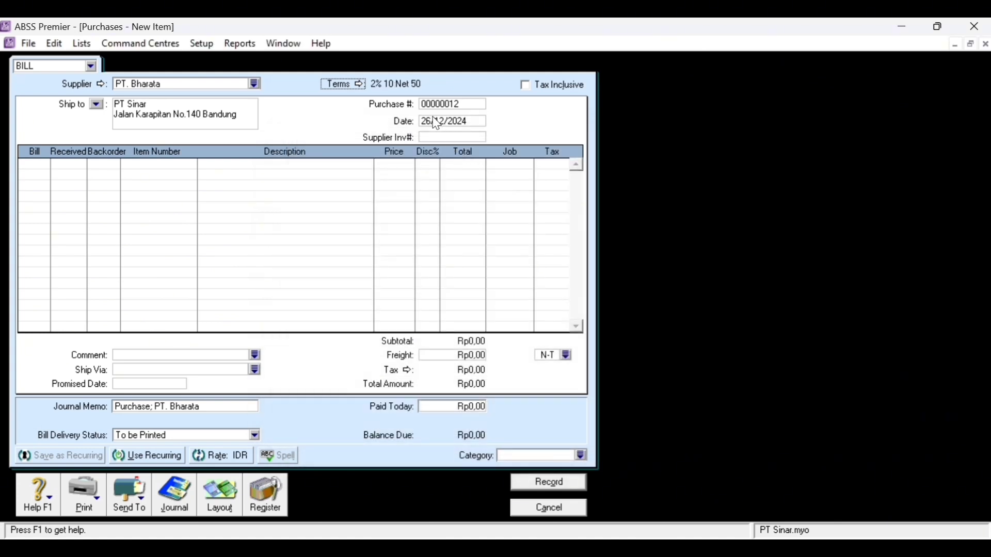
# - Enter purchase number 001-12, date 11/12/2022 and supplier invoice NP1-12
pyautogui.click(436, 106)
pyautogui.write('001-12')
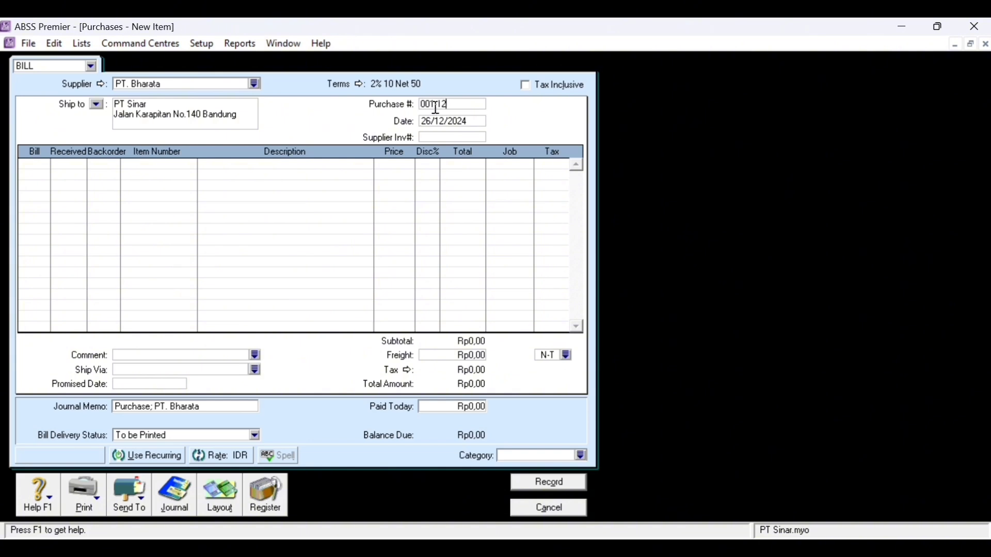
pyautogui.press('Tab')
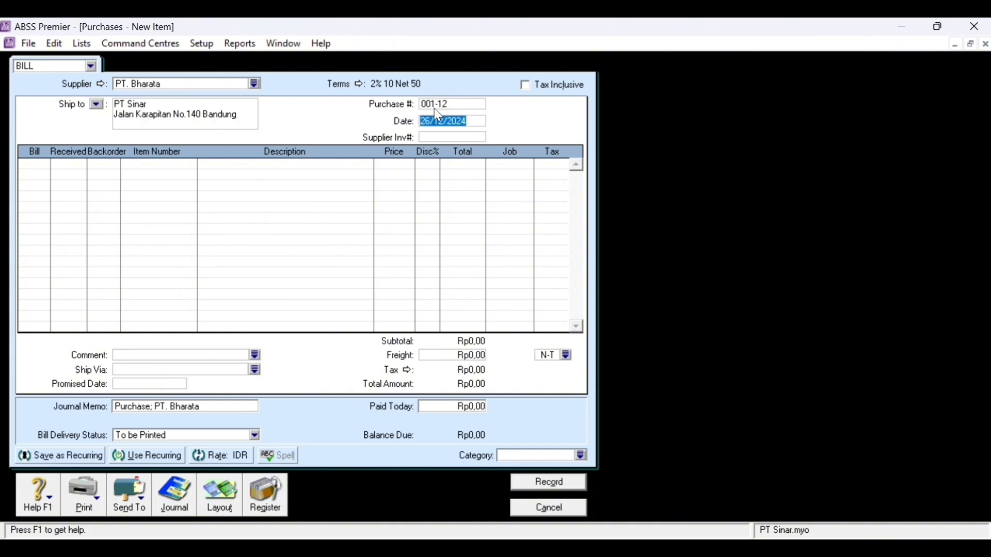
pyautogui.click(431, 122)
pyautogui.press('BackSpace')
pyautogui.press('BackSpace')
pyautogui.write('11')
pyautogui.press('Right')
pyautogui.press('Right')
pyautogui.press('Right')
pyautogui.press('Right')
pyautogui.press('Right')
pyautogui.press('Right')
pyautogui.press('Right')
pyautogui.press('Right')
pyautogui.press('BackSpace')
pyautogui.write('2')
pyautogui.write('N')
pyautogui.write('P')
pyautogui.write('1-1')
pyautogui.write('2')
pyautogui.press('Tab')
pyautogui.press('Tab')
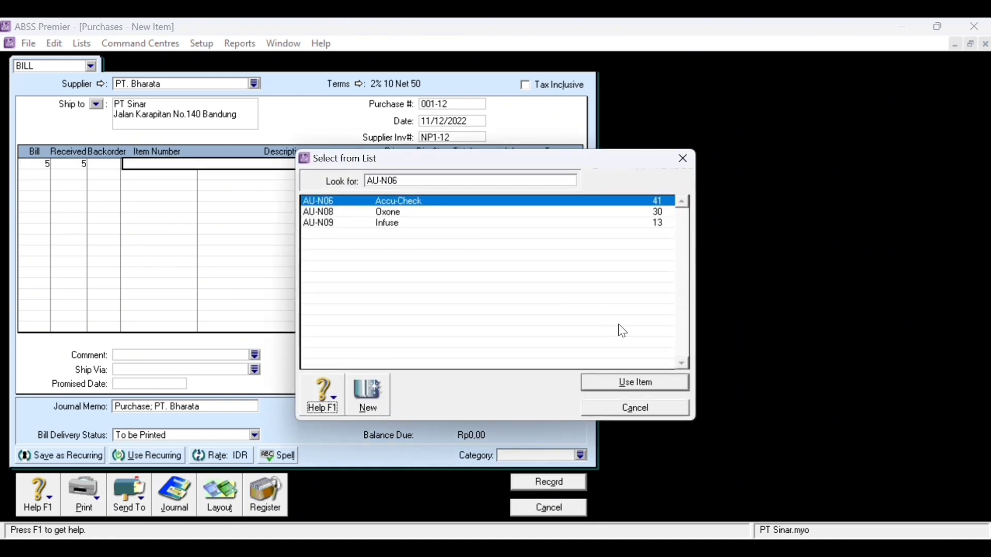
# - Set the first line to Accu-Check AU-N06 at 1.000.000 under job Produk
pyautogui.click(666, 390)
pyautogui.press('Tab')
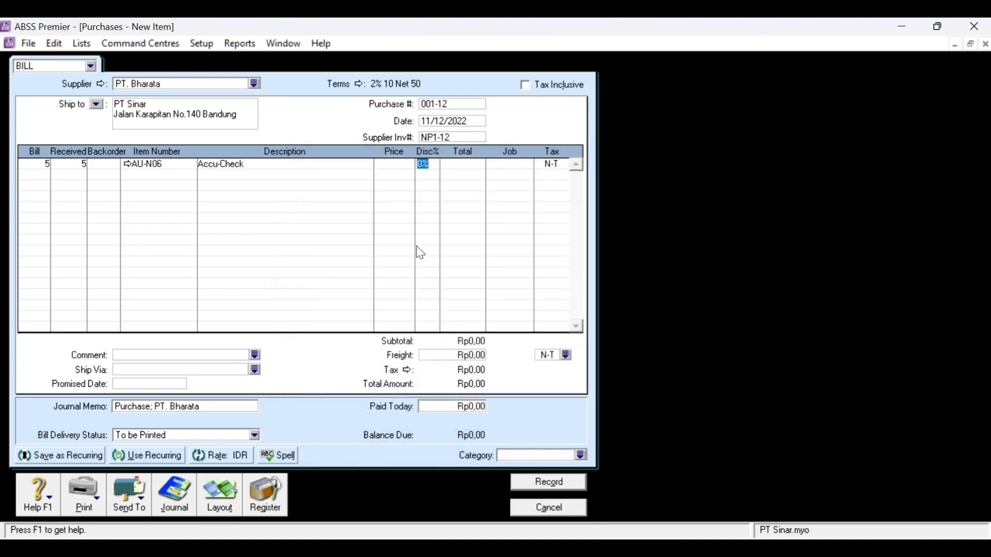
pyautogui.click(397, 162)
pyautogui.write('1')
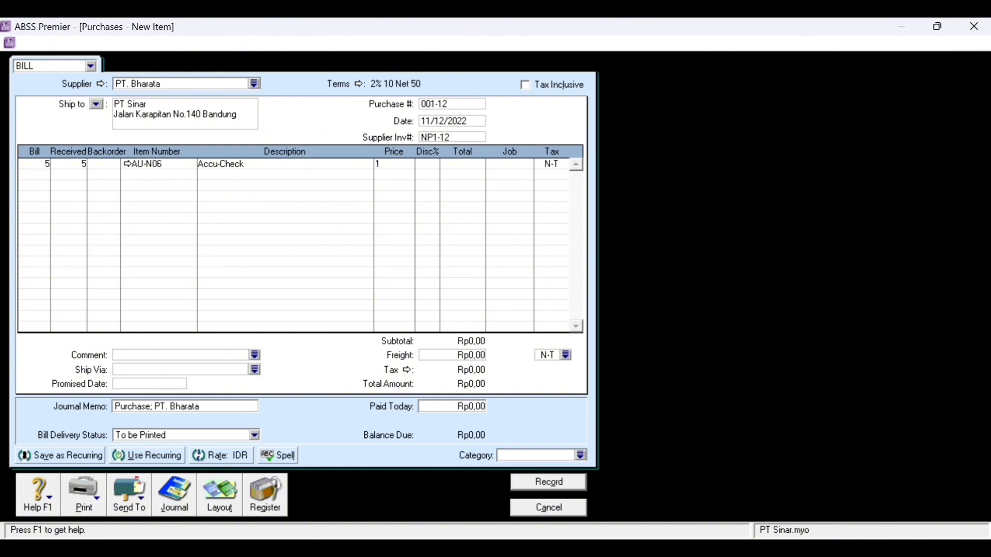
pyautogui.write('000000')
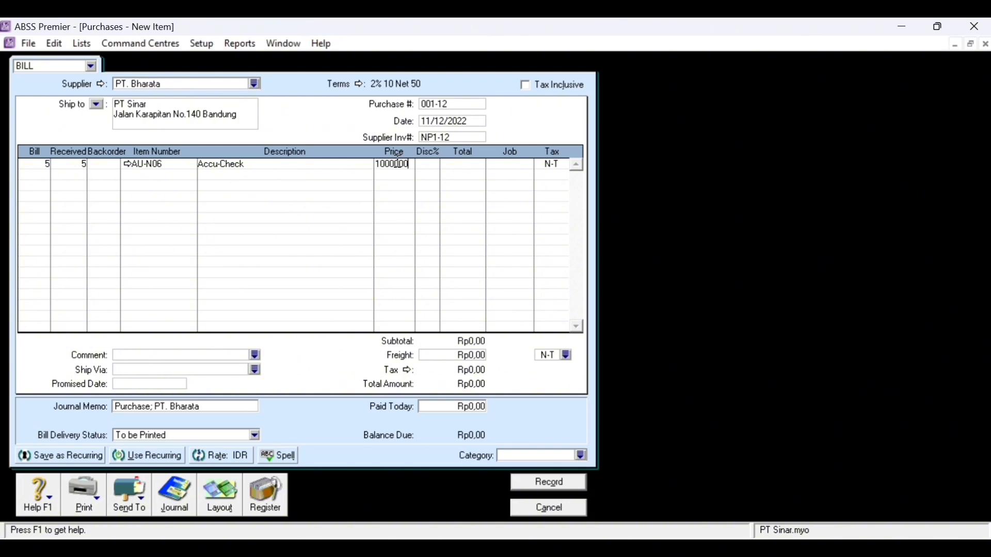
pyautogui.press('Tab')
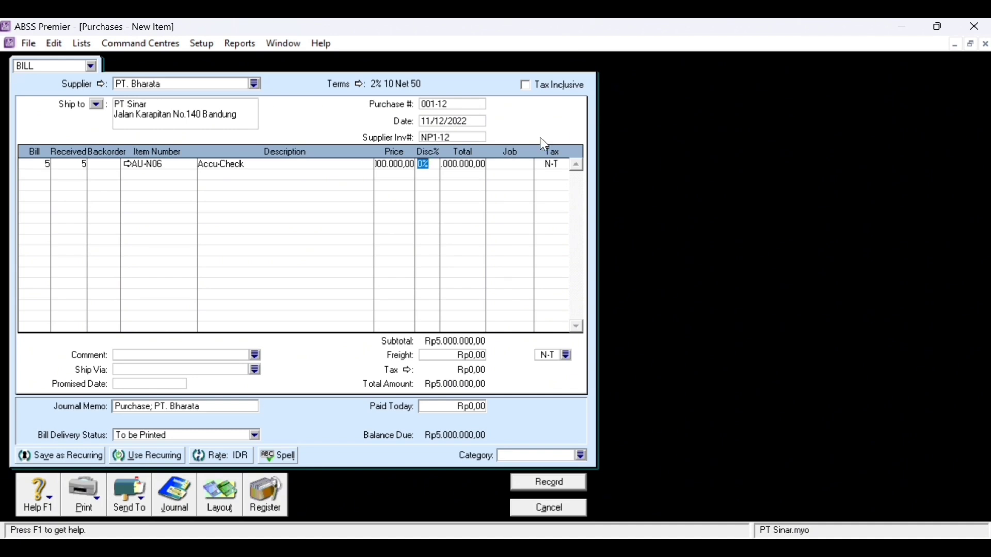
pyautogui.click(521, 166)
pyautogui.click(528, 165)
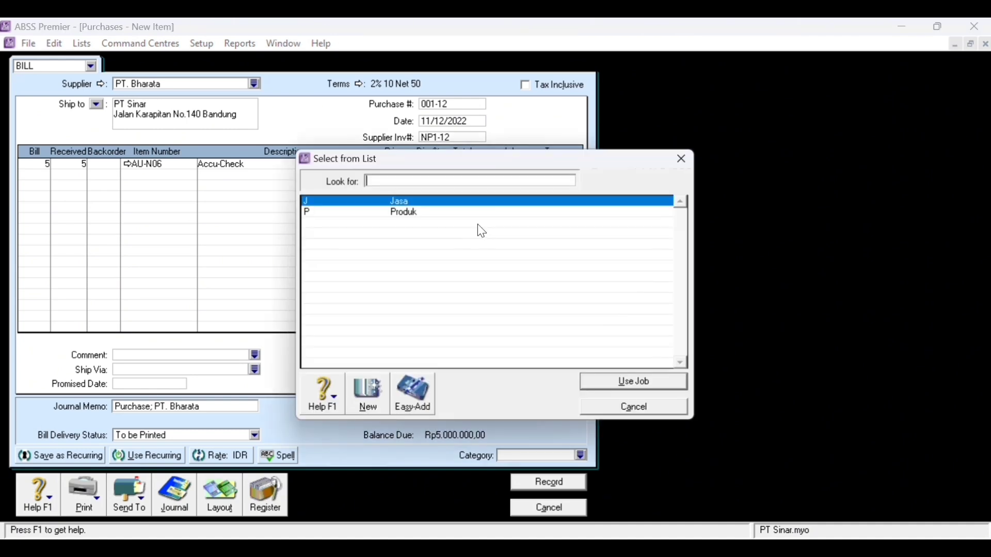
pyautogui.write('P')
pyautogui.doubleClick(424, 213)
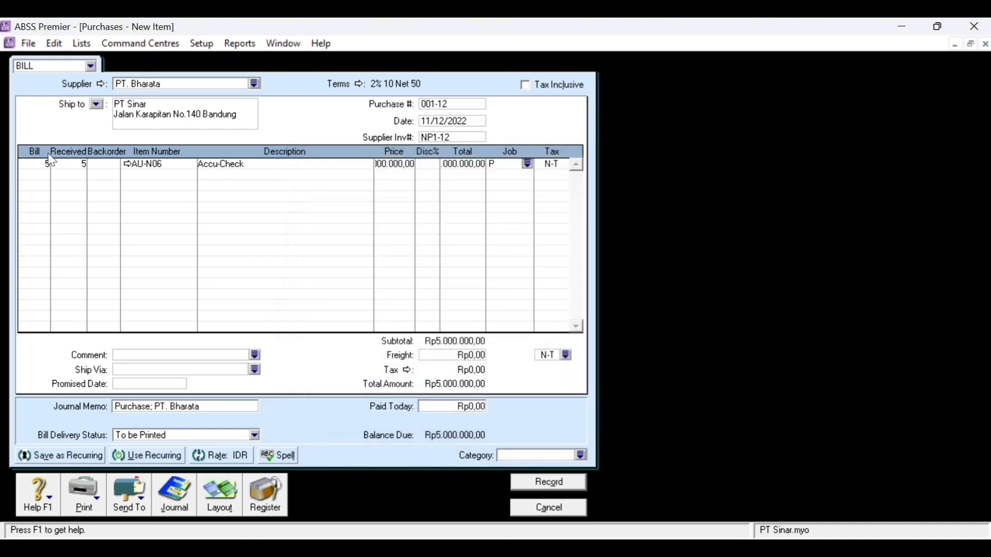
# - Add 8 Oxone AU-N08 at 1.200.000 under job Produk
pyautogui.click(36, 176)
pyautogui.write('8')
pyautogui.press('Tab')
pyautogui.press('Tab')
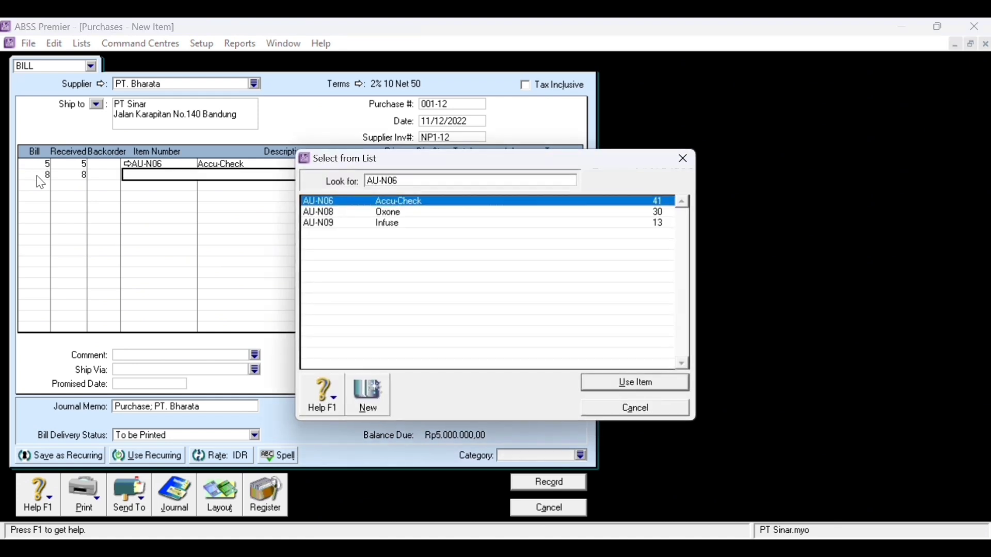
pyautogui.doubleClick(444, 215)
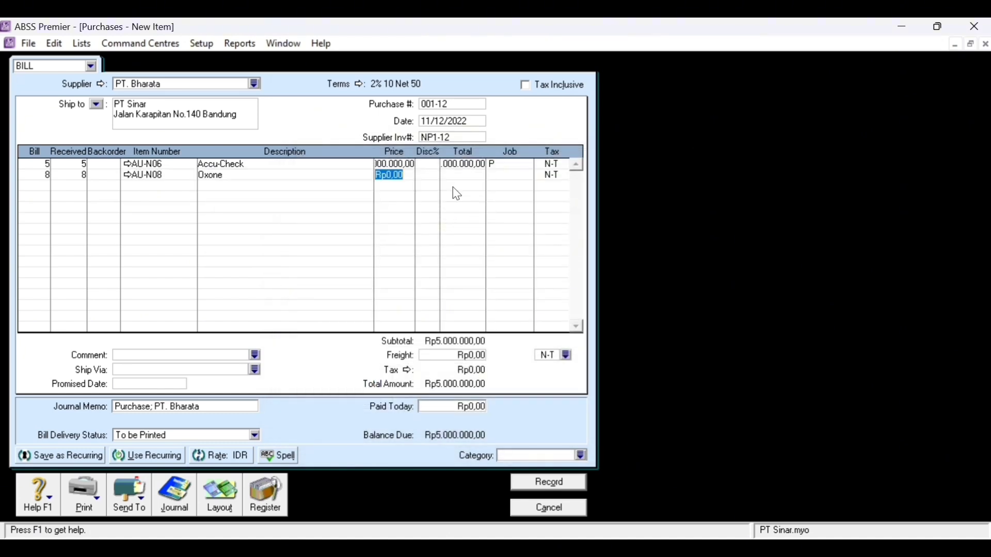
pyautogui.press('BackSpace')
pyautogui.write('12000')
pyautogui.write('00')
pyautogui.press('Tab')
pyautogui.press('Tab')
pyautogui.click(522, 176)
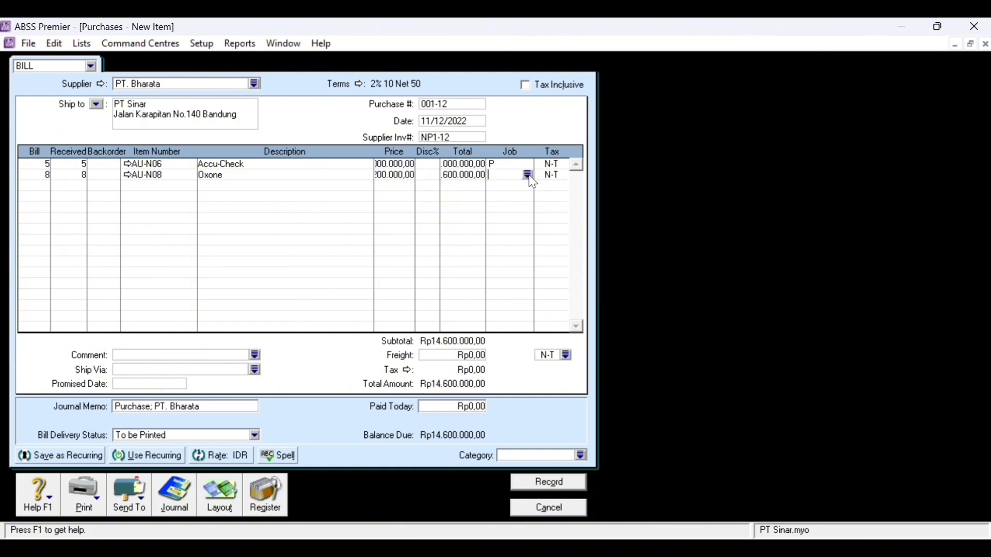
pyautogui.click(527, 175)
pyautogui.doubleClick(381, 214)
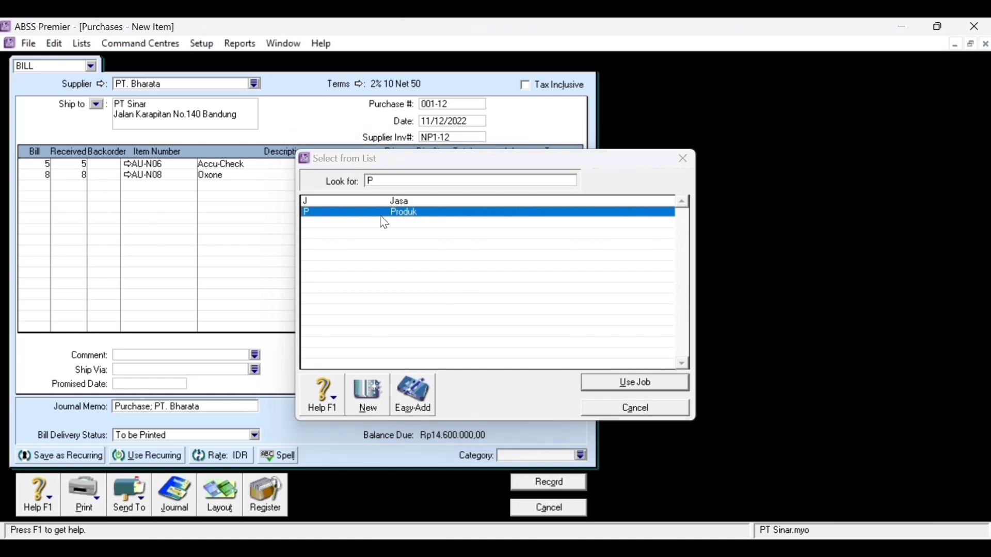
# - Add 7 Infuse AU-N09 at 1.000.000 under job Produk
pyautogui.click(48, 186)
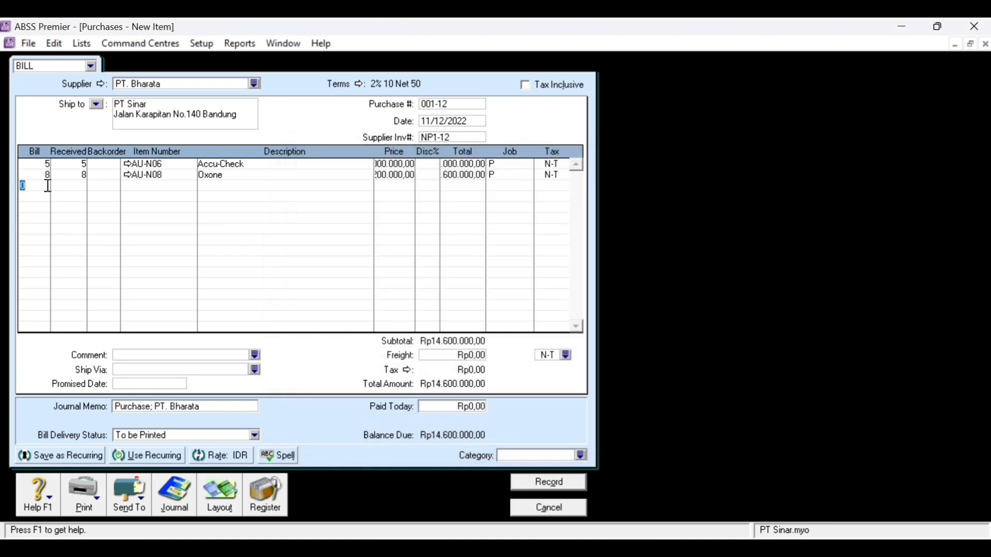
pyautogui.write('7')
pyautogui.press('Tab')
pyautogui.press('Tab')
pyautogui.press('Tab')
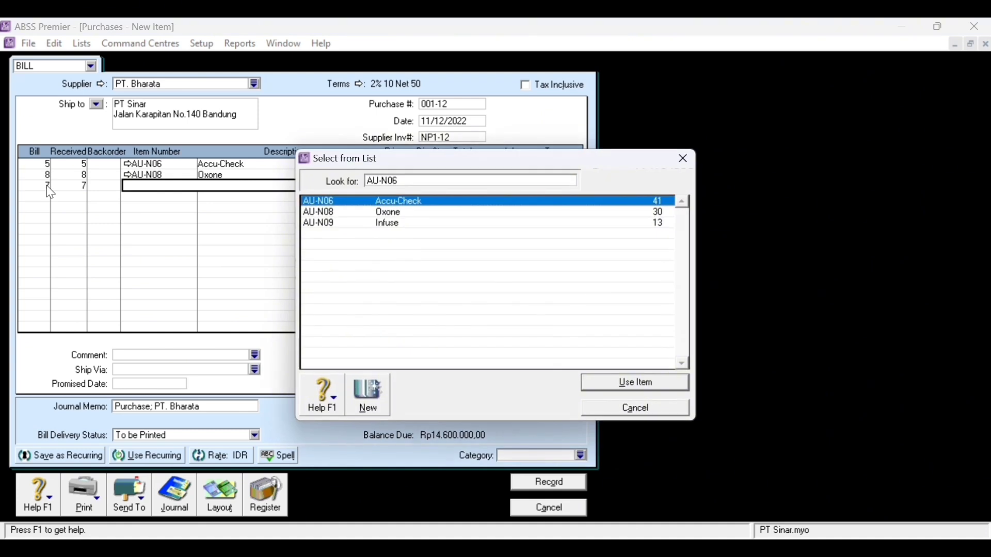
pyautogui.click(634, 214)
pyautogui.doubleClick(635, 225)
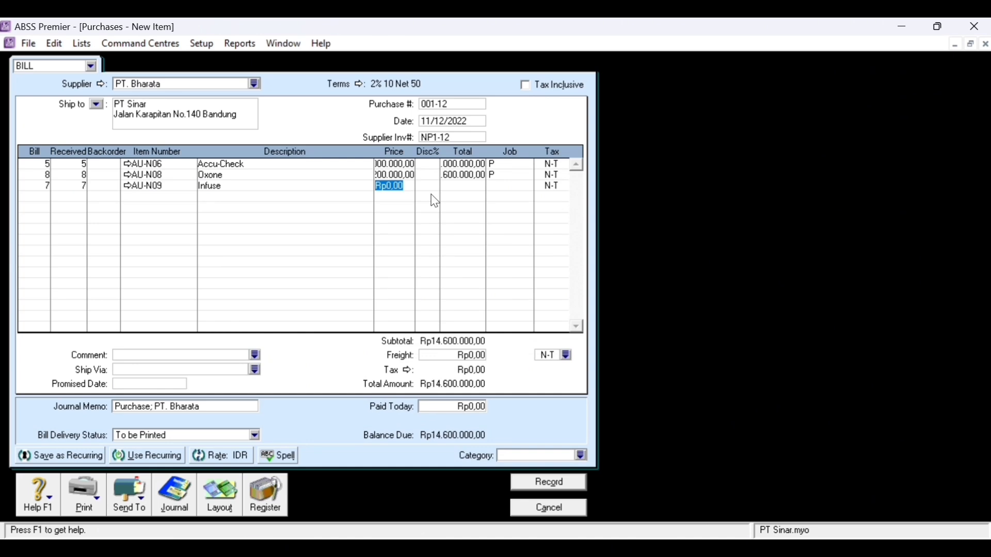
pyautogui.write('1000000')
pyautogui.press('Tab')
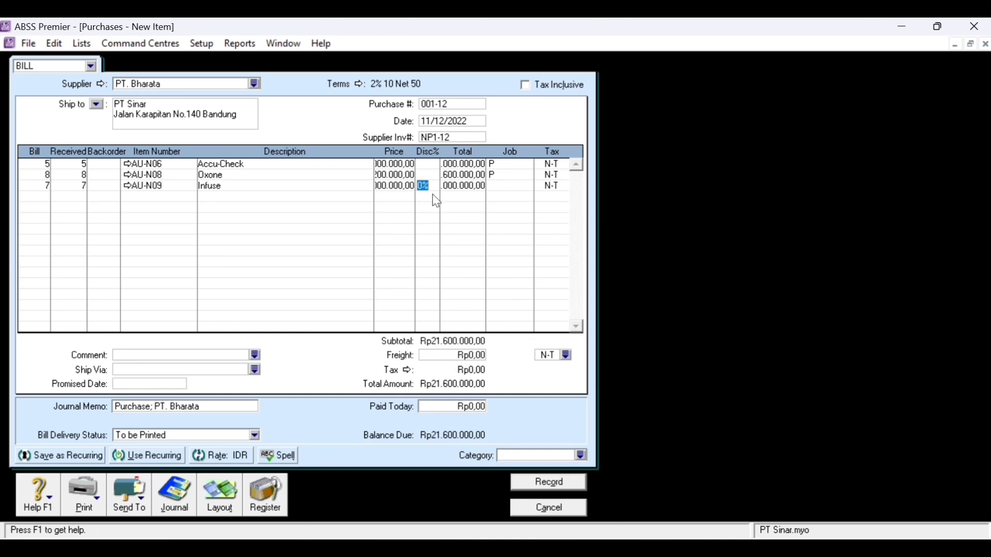
pyautogui.click(513, 187)
pyautogui.click(528, 186)
pyautogui.click(405, 217)
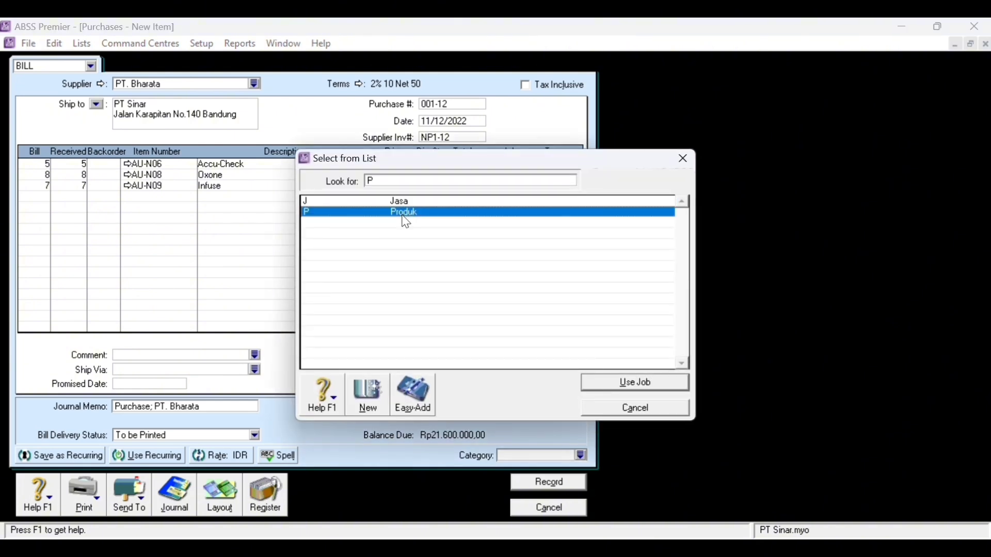
pyautogui.doubleClick(406, 221)
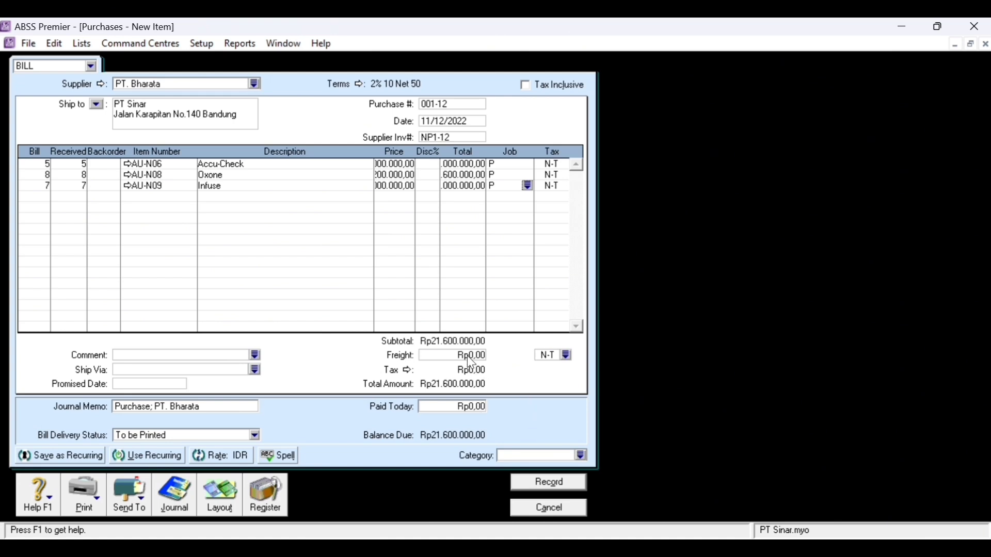
# - Apply the PPN tax code to the Accu-Check, Oxone and Infuse lines
pyautogui.press('Tab')
pyautogui.click(562, 170)
pyautogui.click(568, 164)
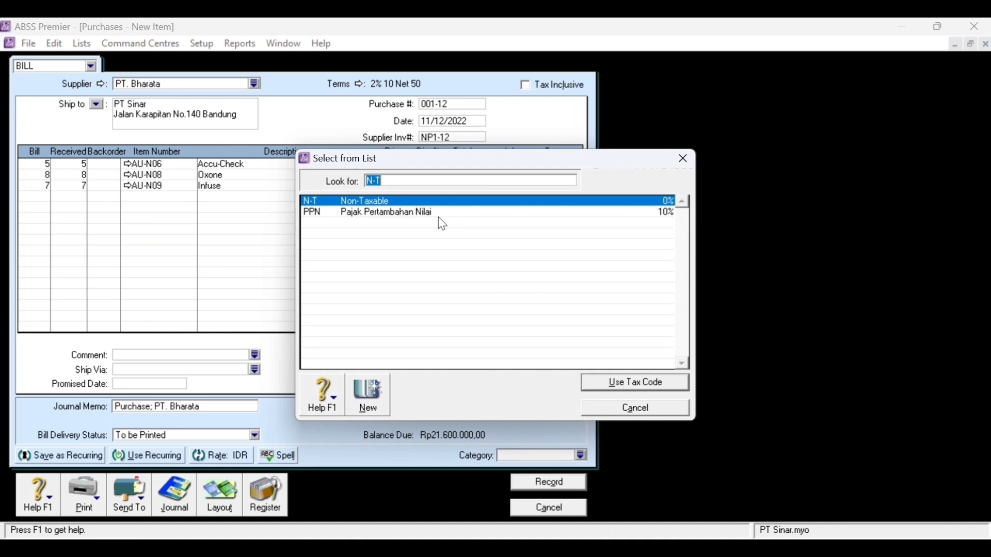
pyautogui.click(438, 217)
pyautogui.doubleClick(439, 217)
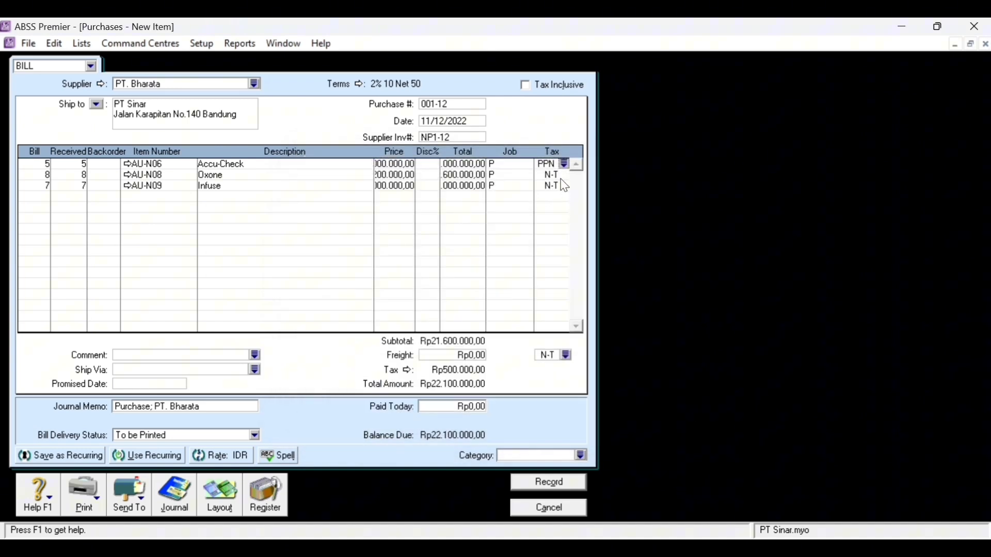
pyautogui.click(557, 176)
pyautogui.click(565, 175)
pyautogui.click(416, 213)
pyautogui.doubleClick(416, 213)
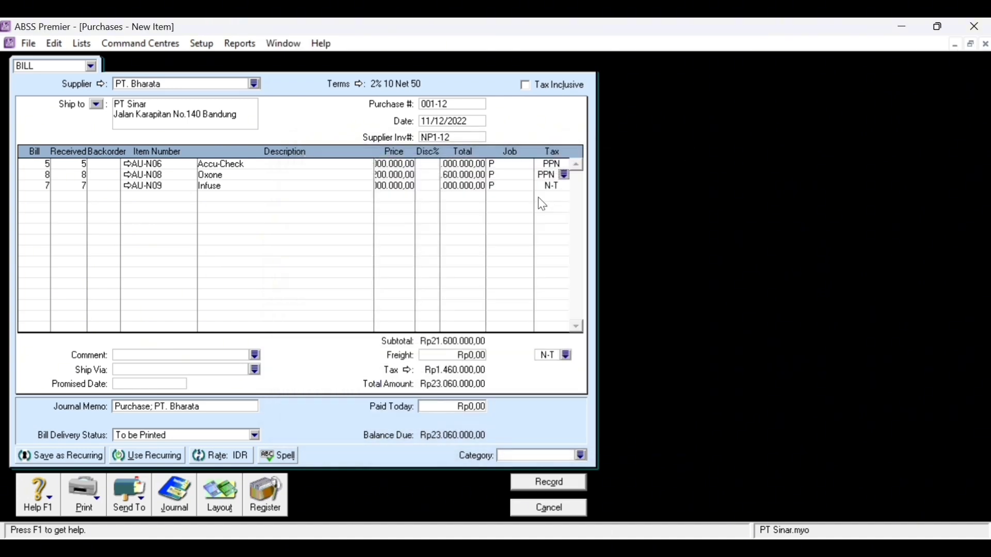
pyautogui.click(571, 186)
pyautogui.click(565, 186)
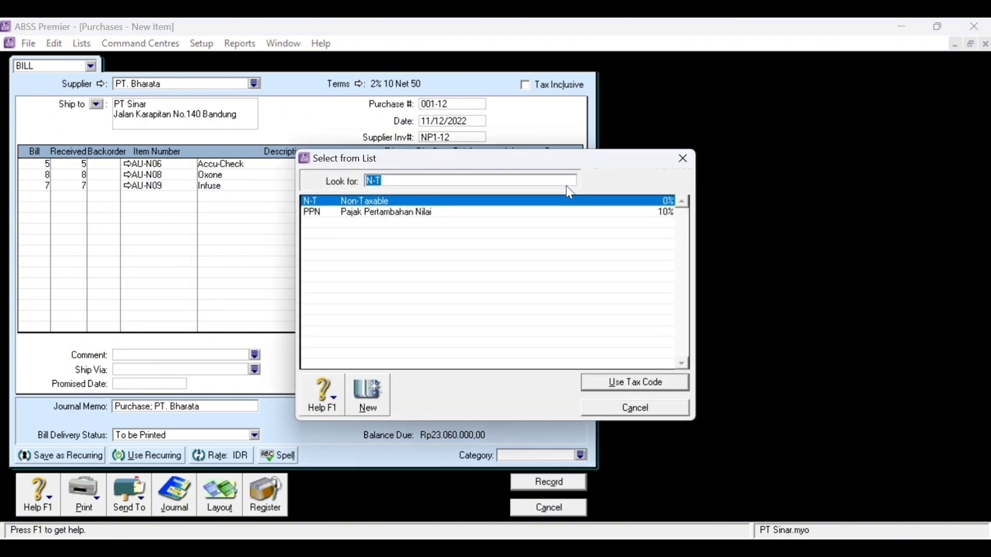
pyautogui.click(401, 216)
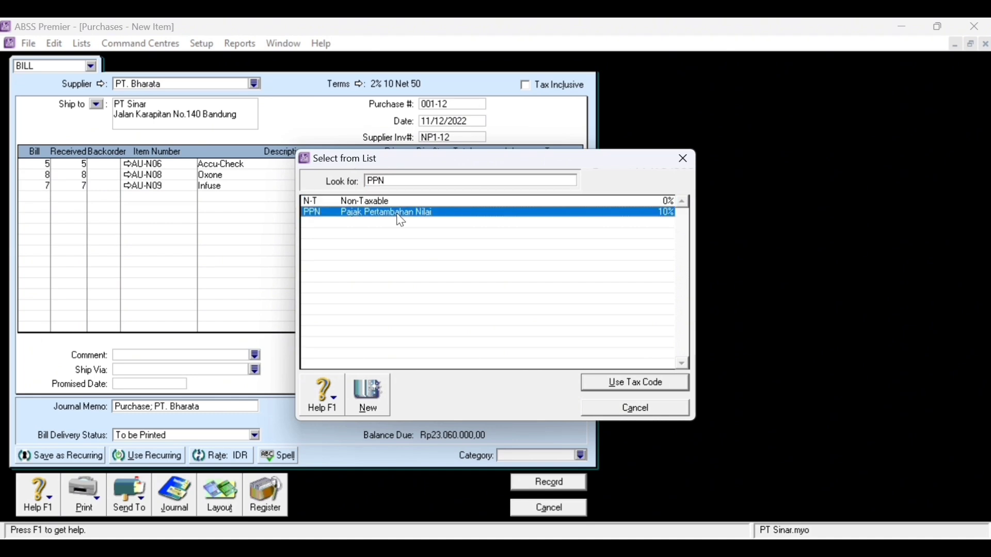
pyautogui.doubleClick(401, 216)
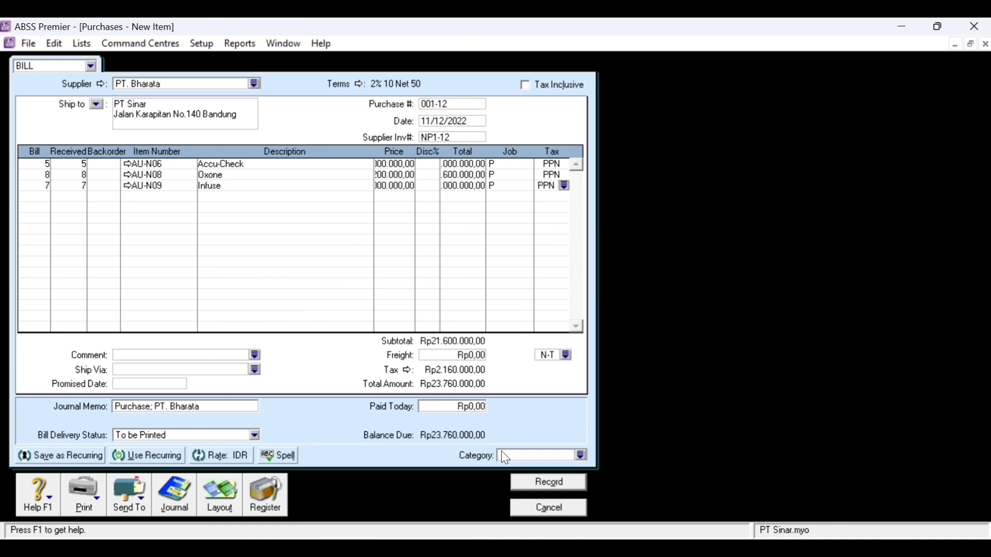
# - Assign the PT. Bharata bill to the Local category
pyautogui.click(567, 456)
pyautogui.click(581, 455)
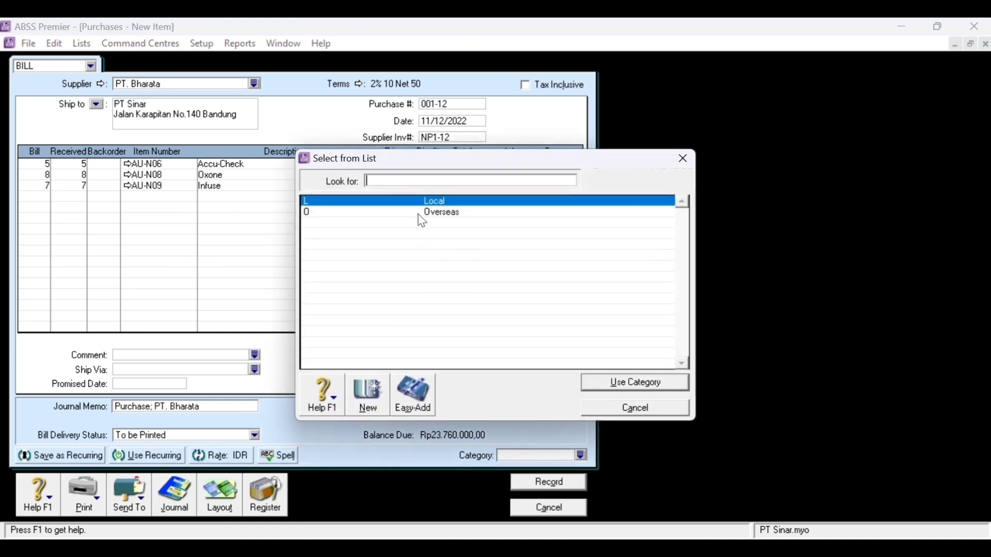
pyautogui.doubleClick(442, 201)
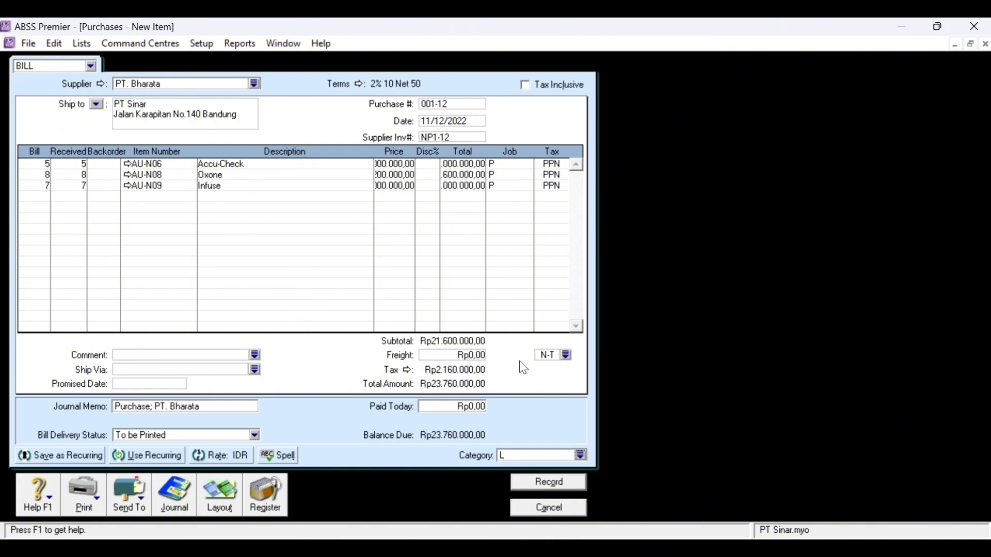
pyautogui.hotkey('ctrl', 'r')
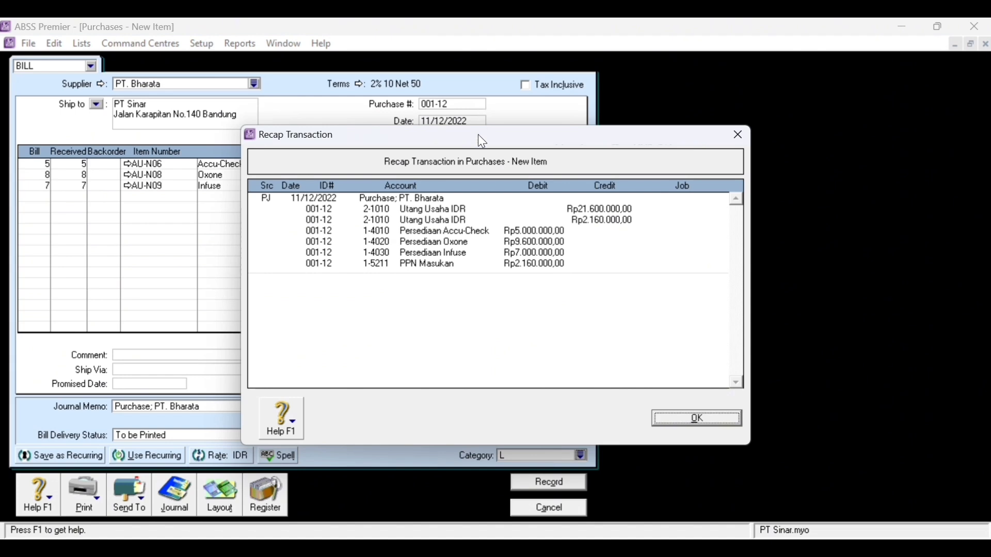
pyautogui.moveTo(465, 135); pyautogui.dragTo(733, 97)
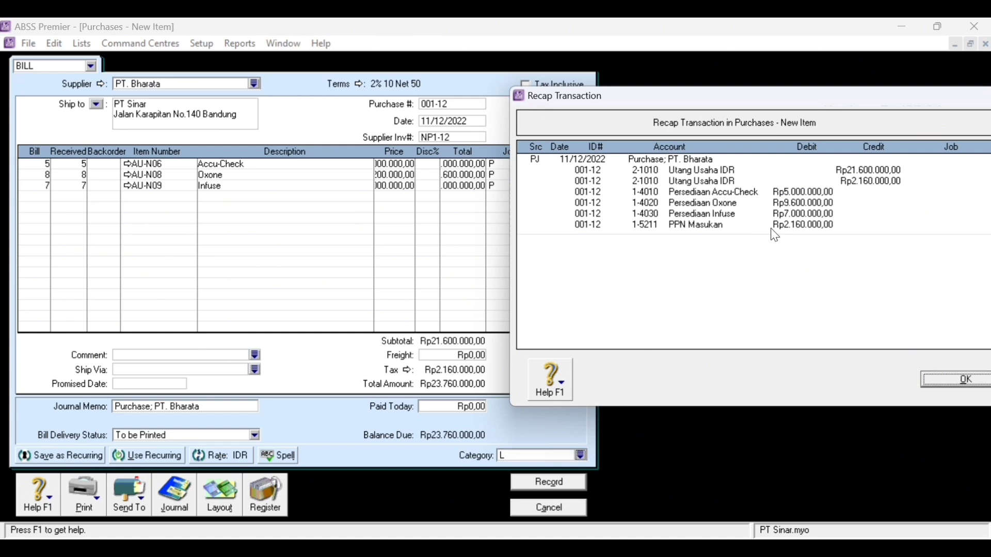
pyautogui.click(962, 384)
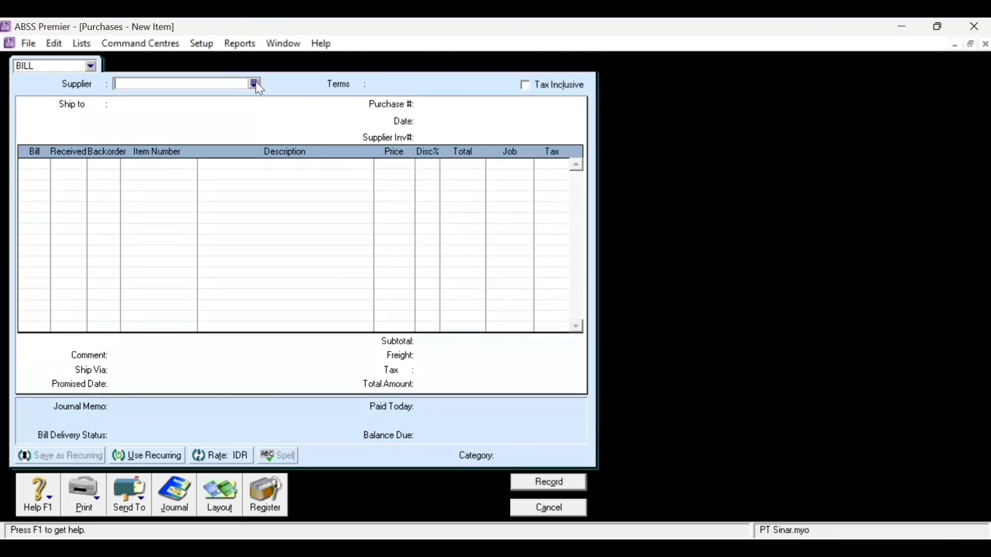
# - Choose Asoka Pte.Ltd as the supplier and keep the Item bill layout
pyautogui.click(255, 82)
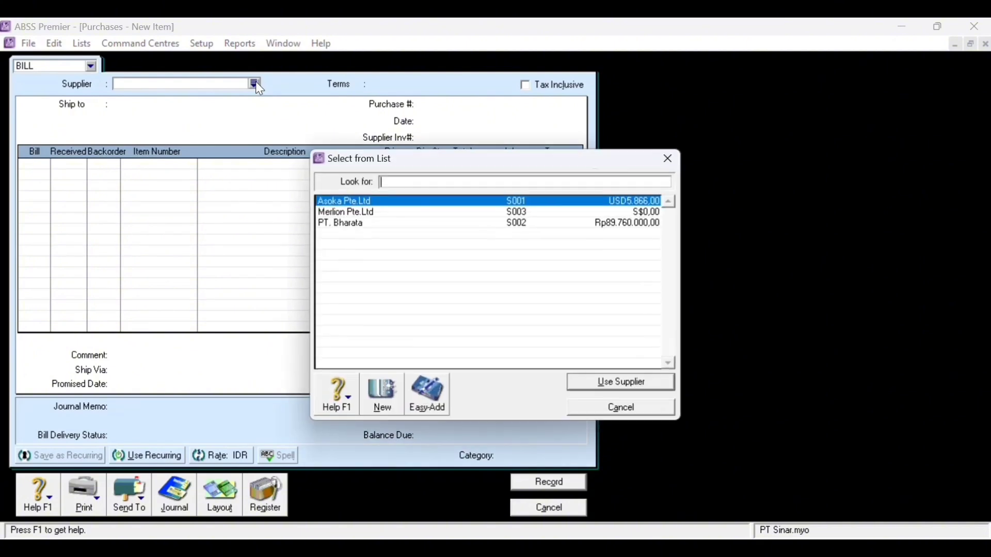
pyautogui.click(389, 215)
pyautogui.click(407, 201)
pyautogui.doubleClick(407, 202)
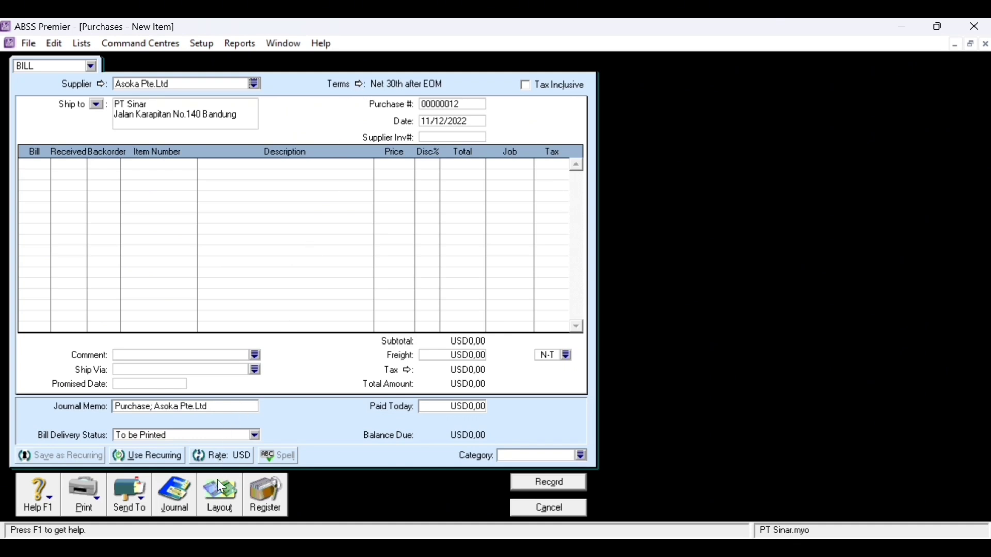
pyautogui.click(217, 495)
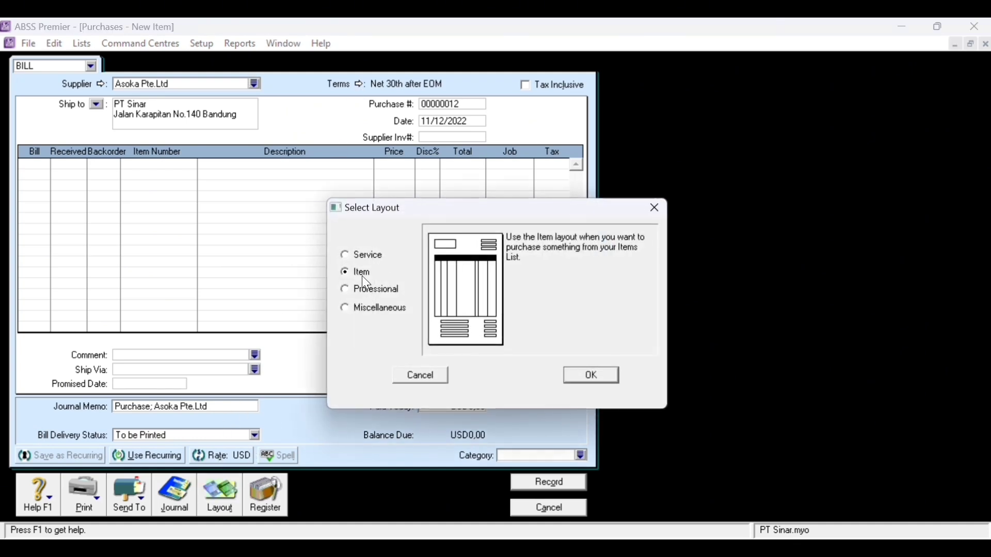
pyautogui.click(597, 377)
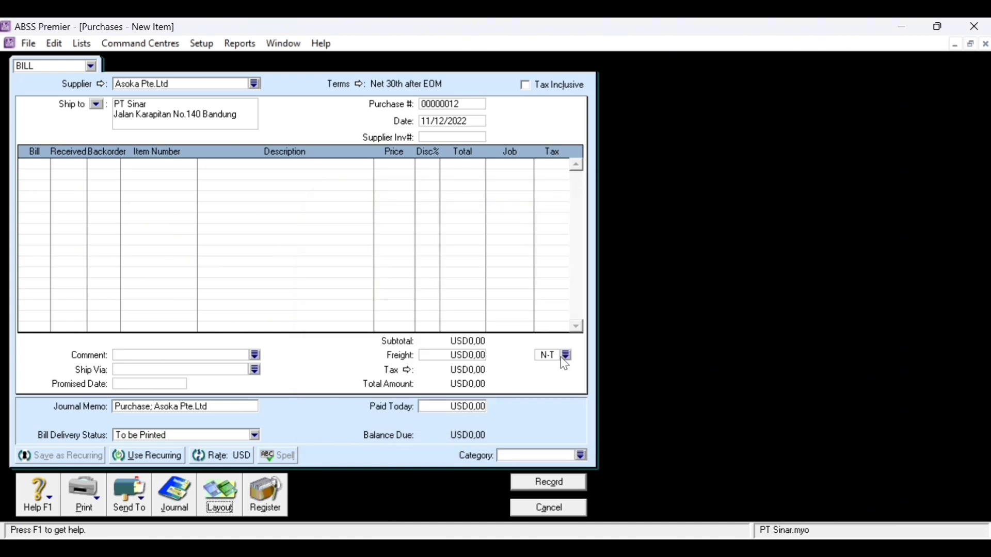
# - Enter purchase number 002-12, date 12/12/2022 and supplier invoice IPI-12
pyautogui.click(439, 100)
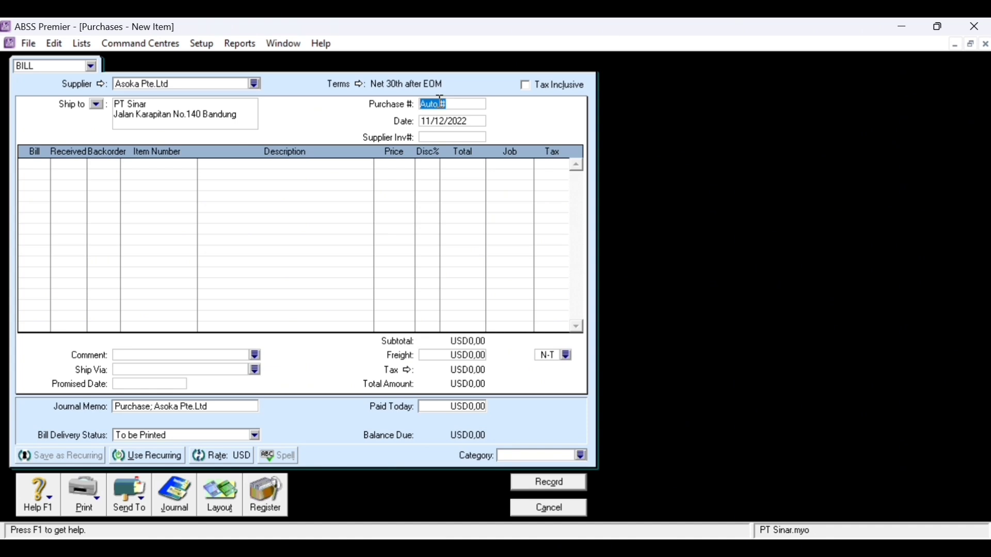
pyautogui.write('002-12')
pyautogui.press('Tab')
pyautogui.press('BackSpace')
pyautogui.write('2')
pyautogui.press('Tab')
pyautogui.write('U')
pyautogui.press('BackSpace')
pyautogui.write('IPI-12')
# - Fill line one with 5 AU-N09 Infuse at USD67,00, assigned to job P
pyautogui.click(37, 167)
pyautogui.write('5')
pyautogui.press('Tab')
pyautogui.press('Tab')
pyautogui.press('Tab')
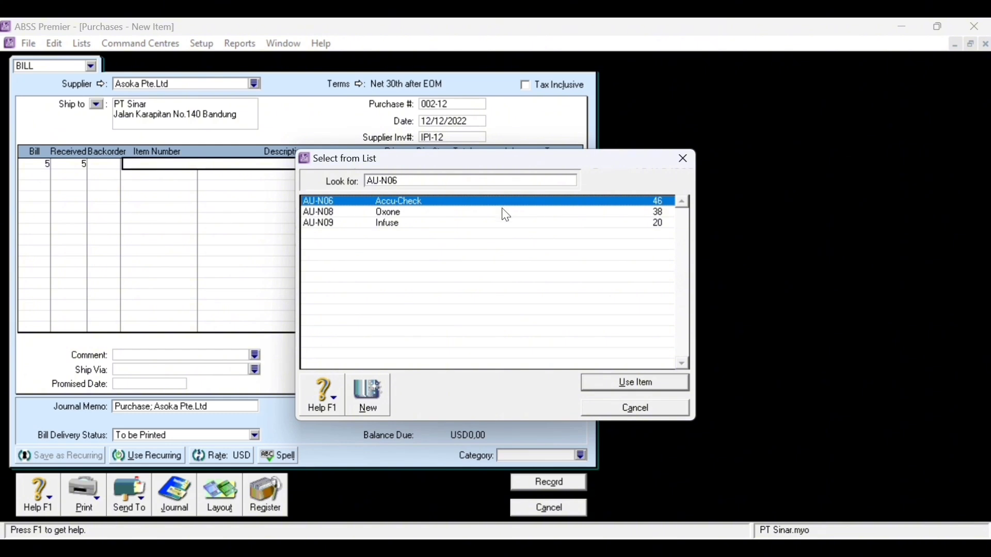
pyautogui.doubleClick(419, 227)
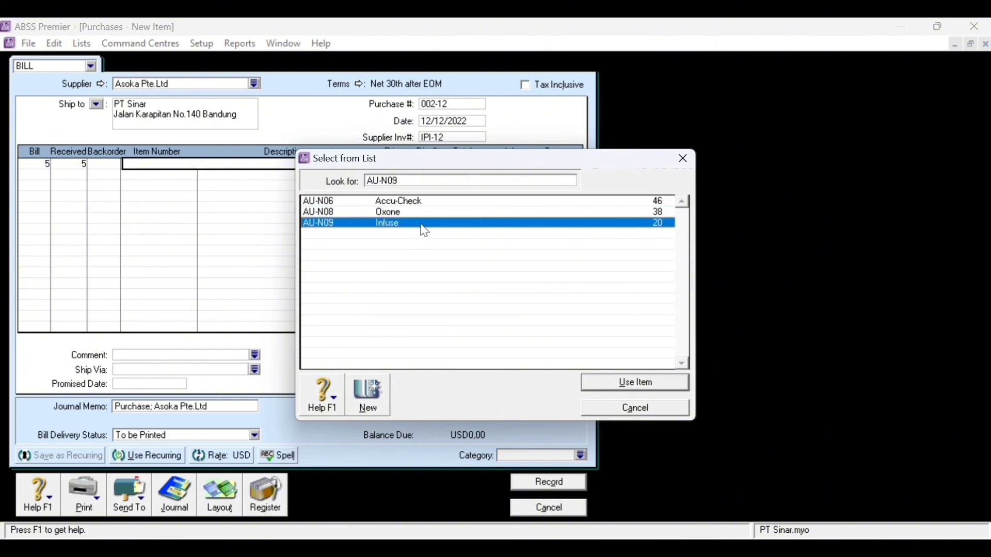
pyautogui.press('Tab')
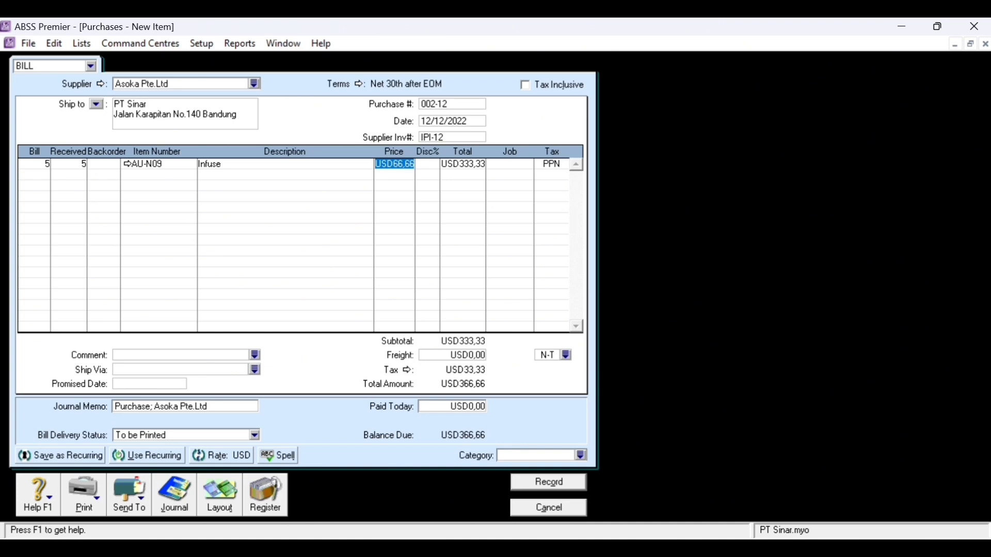
pyautogui.write('67')
pyautogui.press('Tab')
pyautogui.click(515, 163)
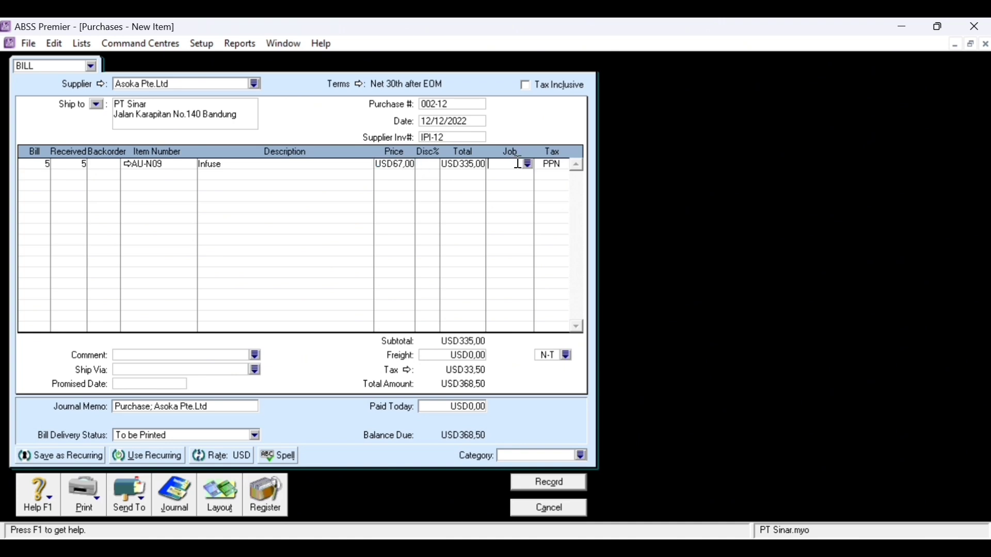
pyautogui.click(530, 165)
pyautogui.doubleClick(411, 212)
# - Set the category to Overseas, check the journal recap, and record the bill
pyautogui.click(582, 455)
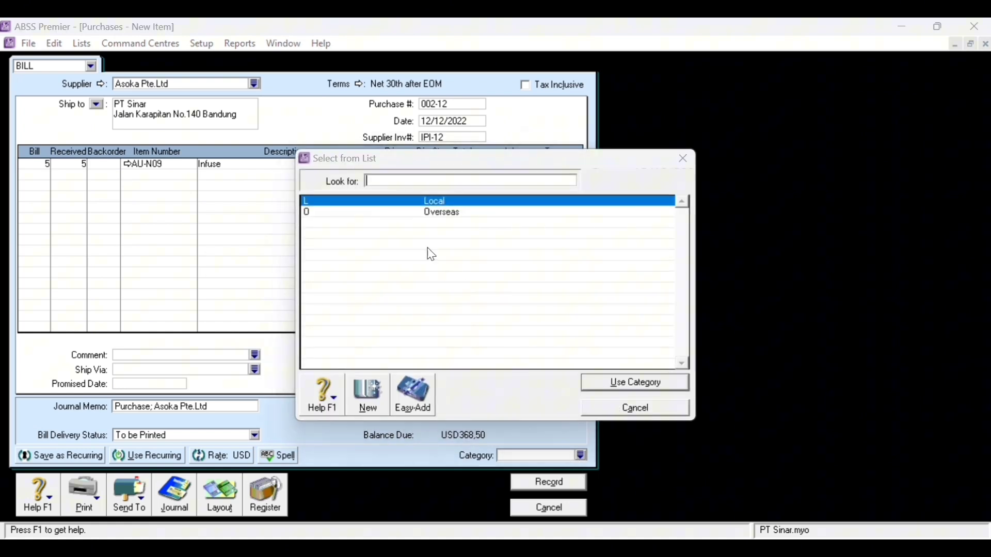
pyautogui.doubleClick(435, 217)
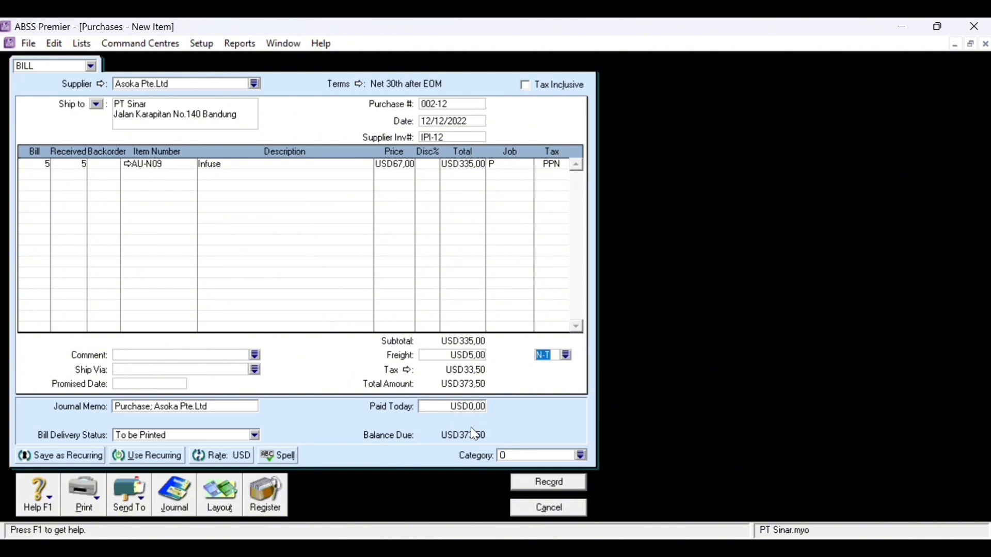
pyautogui.hotkey('ctrl', 'r')
pyautogui.moveTo(450, 138); pyautogui.dragTo(561, 61)
pyautogui.click(843, 352)
pyautogui.click(565, 492)
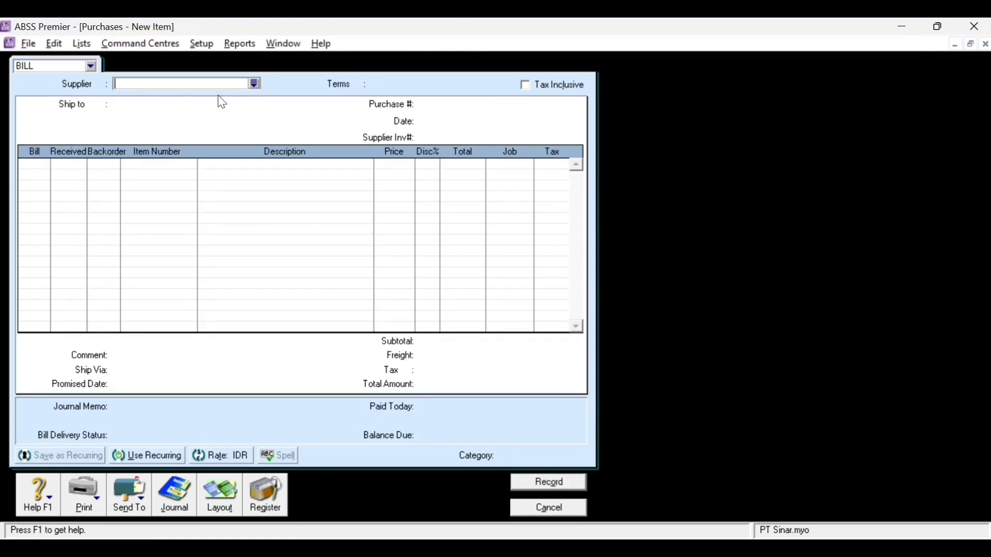
# - Choose PT. Bharata as the supplier and change the bill's payment terms to C.O.D
pyautogui.click(255, 85)
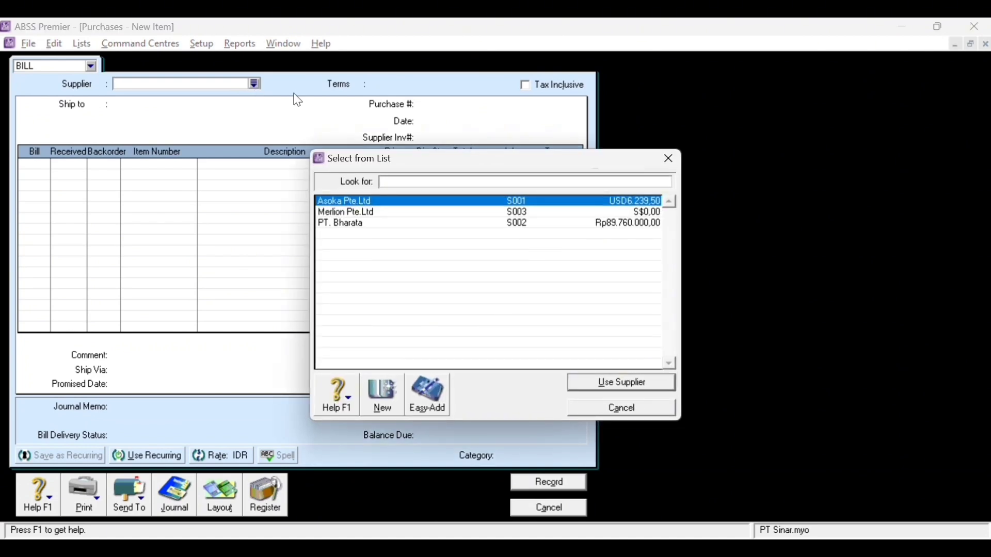
pyautogui.doubleClick(356, 223)
pyautogui.click(359, 86)
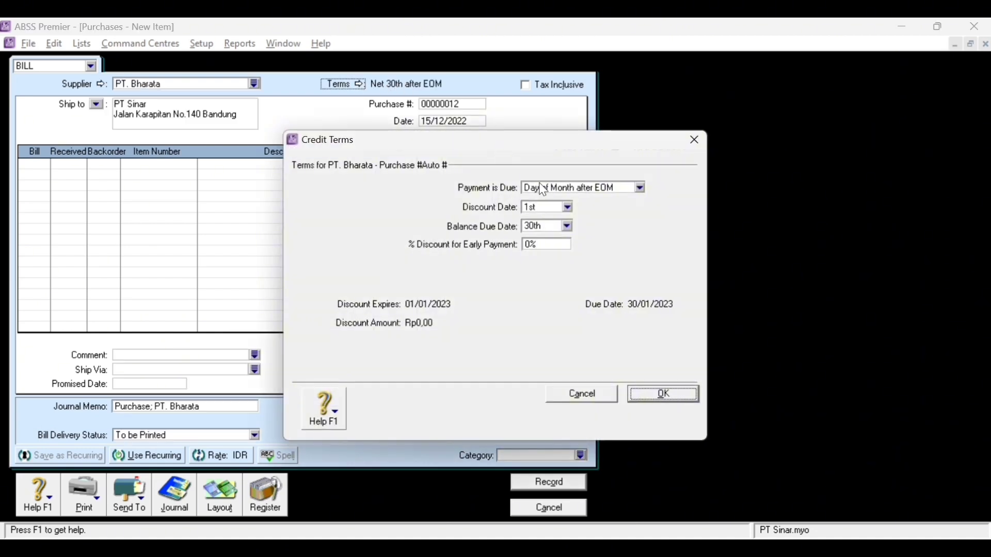
pyautogui.click(581, 190)
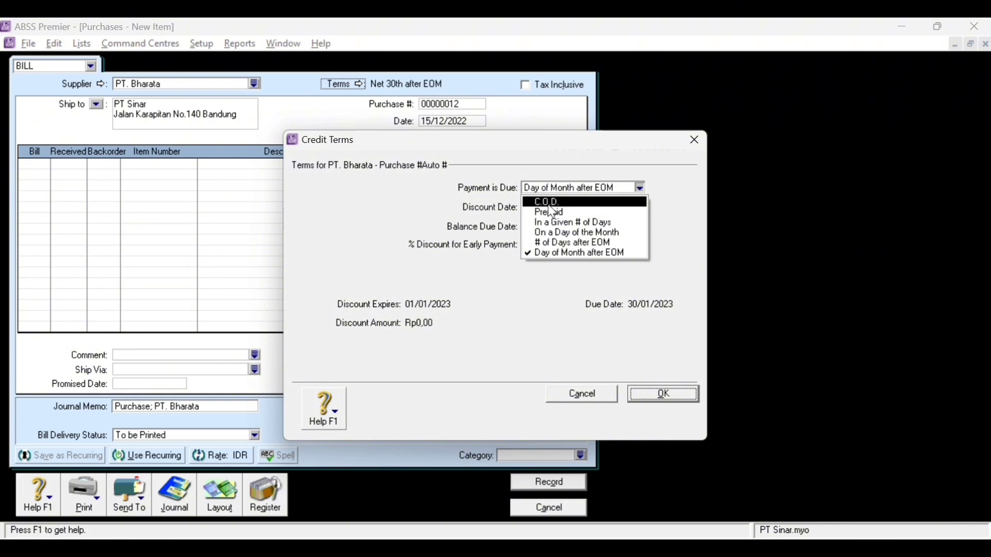
pyautogui.click(548, 202)
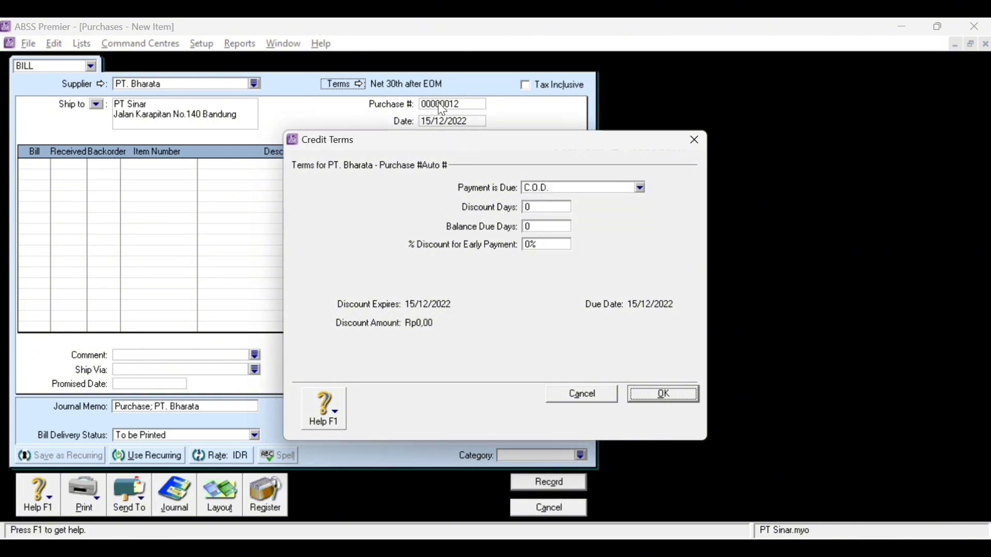
pyautogui.click(676, 399)
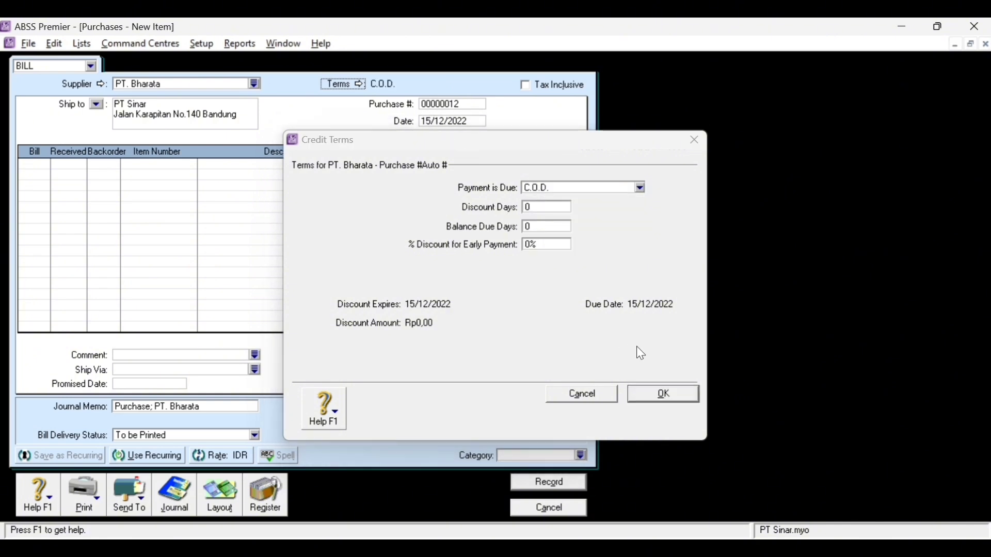
pyautogui.click(437, 105)
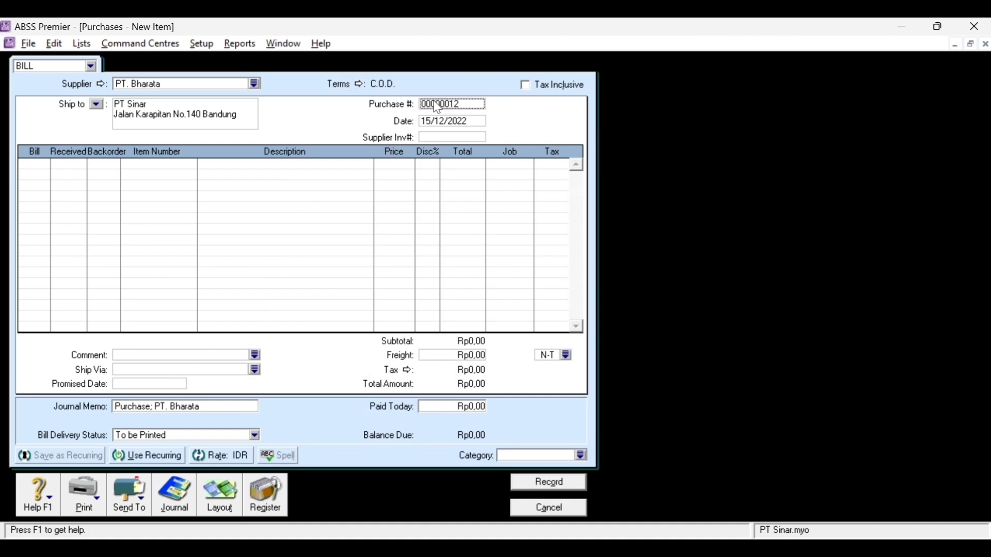
# - Set purchase number BKK12-1, date 13/12/2022, and reuse BKK12-1 as supplier invoice number
pyautogui.write('bkk1')
pyautogui.press('BackSpace')
pyautogui.press('BackSpace')
pyautogui.press('BackSpace')
pyautogui.press('BackSpace')
pyautogui.write('bkk')
pyautogui.press('BackSpace')
pyautogui.press('BackSpace')
pyautogui.press('BackSpace')
pyautogui.press('capslock')
pyautogui.write('BKK12')
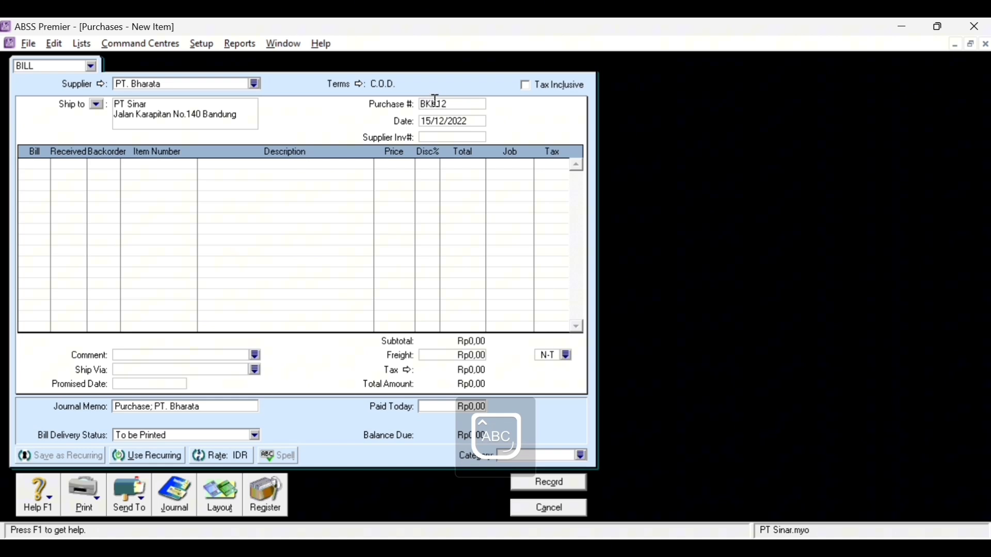
pyautogui.write('-1')
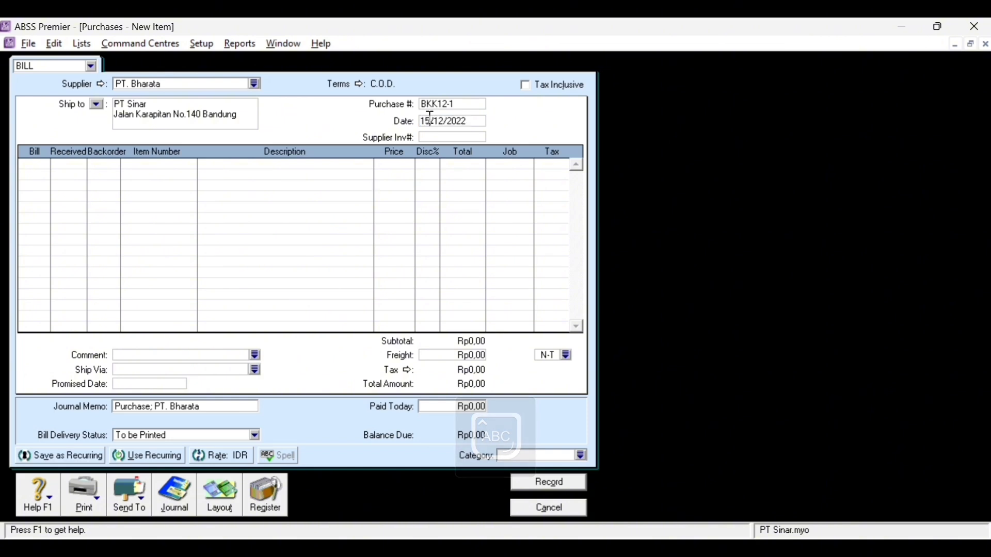
pyautogui.press('BackSpace')
pyautogui.write('3')
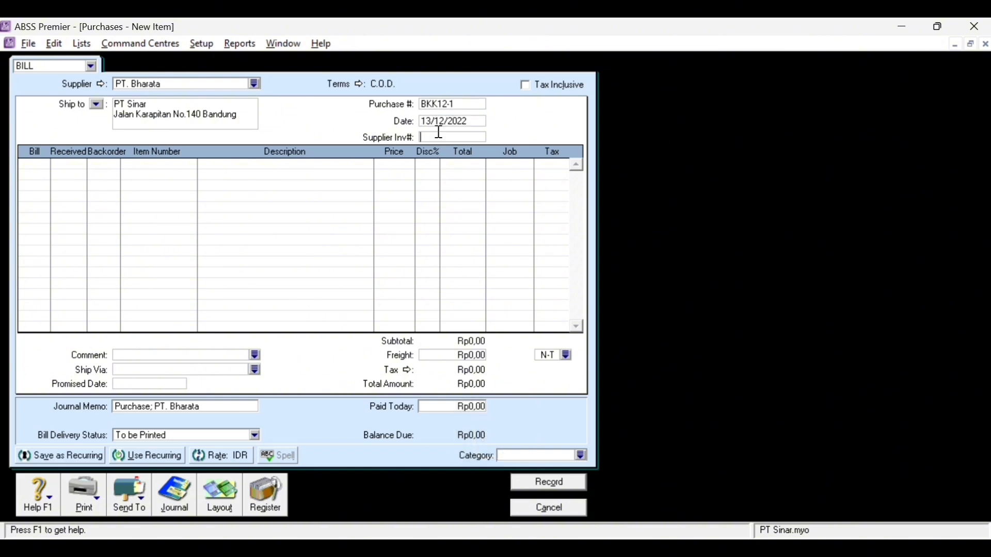
pyautogui.click(441, 105)
pyautogui.hotkey('ctrl', 'c')
pyautogui.click(442, 137)
pyautogui.hotkey('ctrl', 'v')
# - Bill 2 Oxone (AU-N08) at Rp1.200.000 each on the first line
pyautogui.click(36, 166)
pyautogui.write('2')
pyautogui.press('Tab')
pyautogui.press('Tab')
pyautogui.press('Tab')
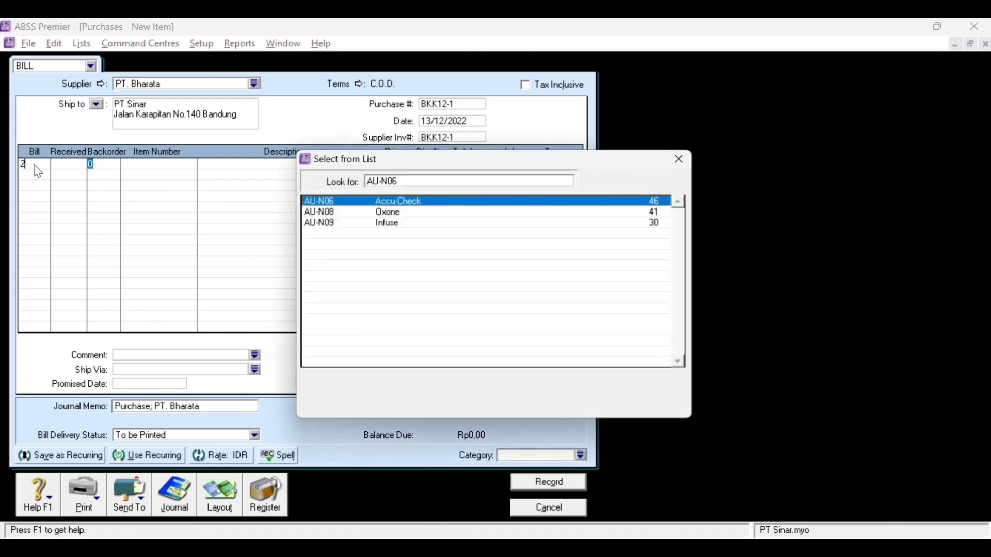
pyautogui.doubleClick(591, 217)
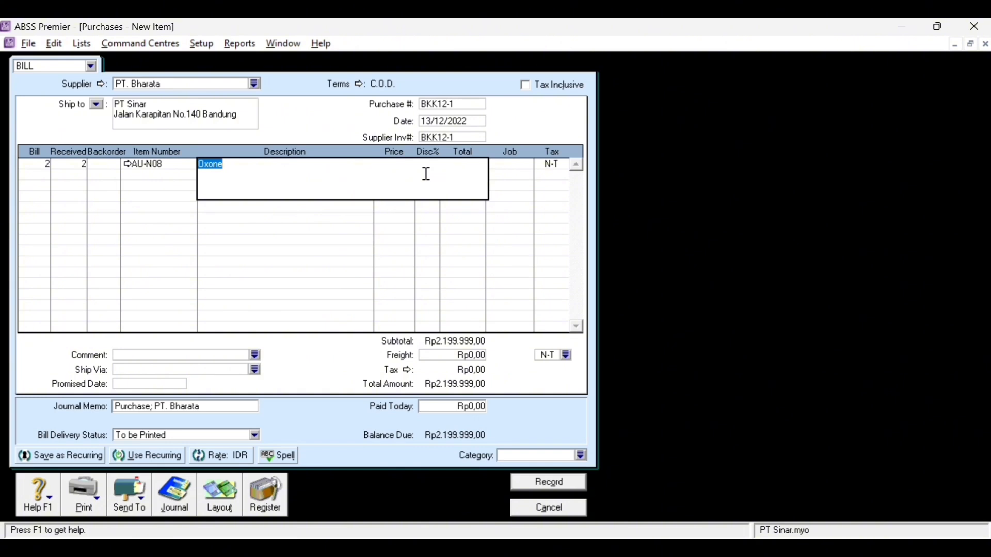
pyautogui.press('Tab')
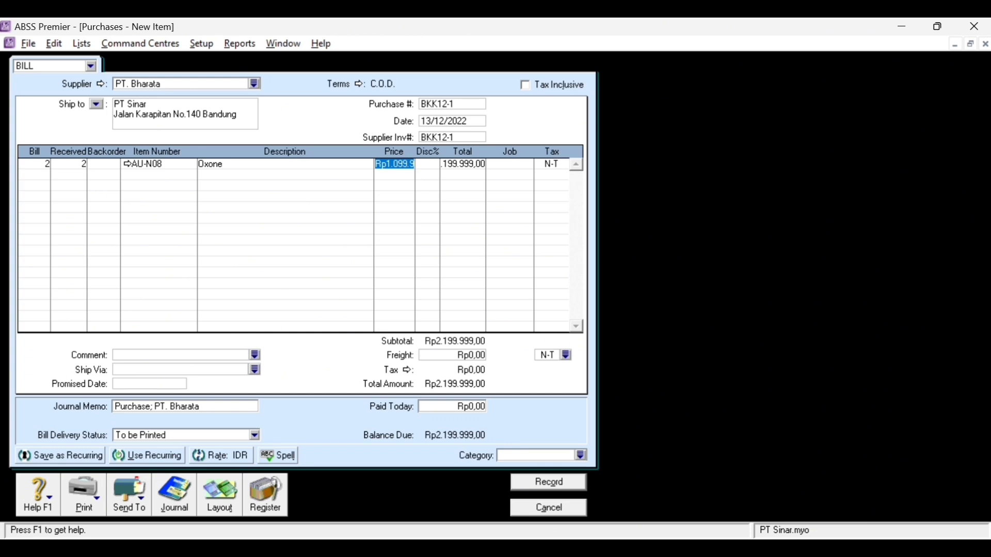
pyautogui.write('1200000')
pyautogui.press('Tab')
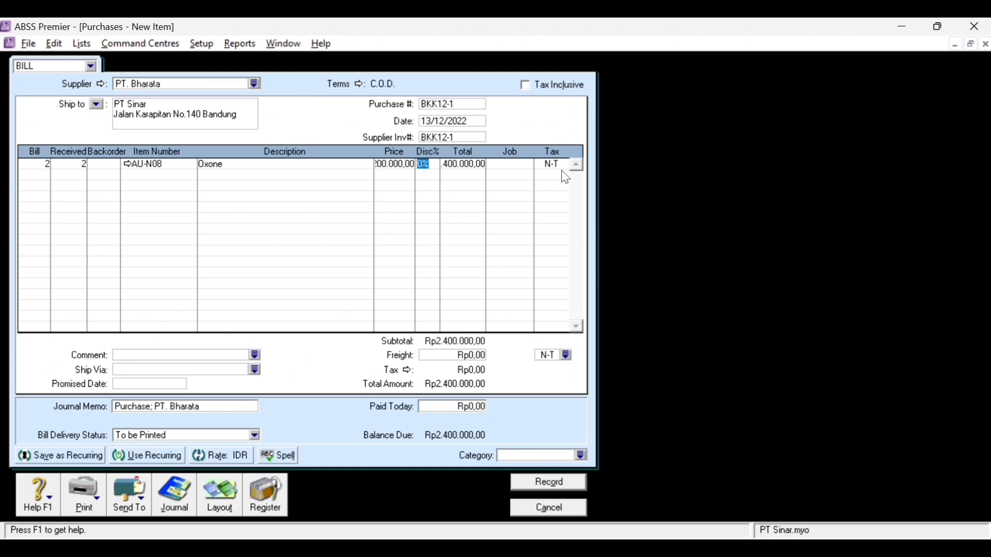
# - Assign the line to job Produk and tax it with PPN
pyautogui.click(517, 168)
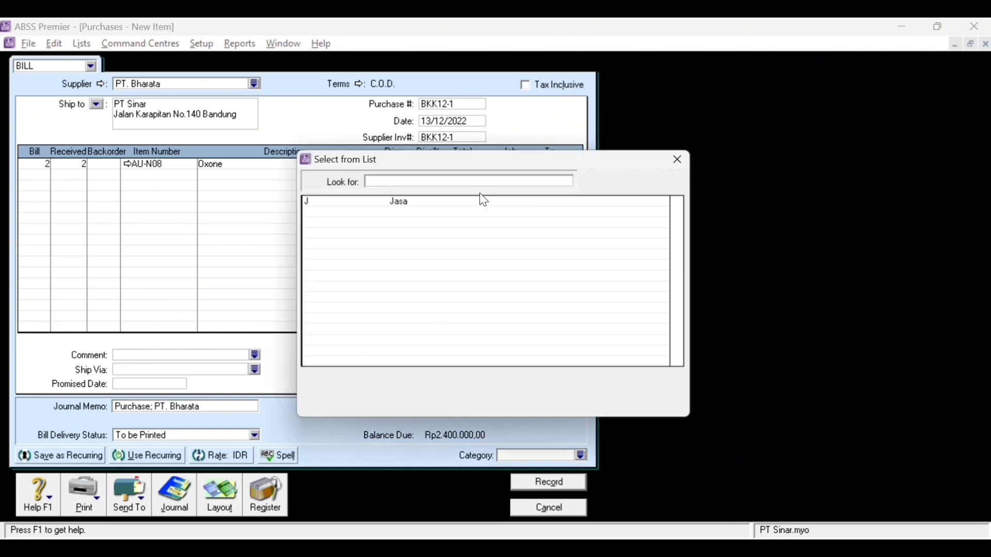
pyautogui.click(526, 164)
pyautogui.doubleClick(394, 212)
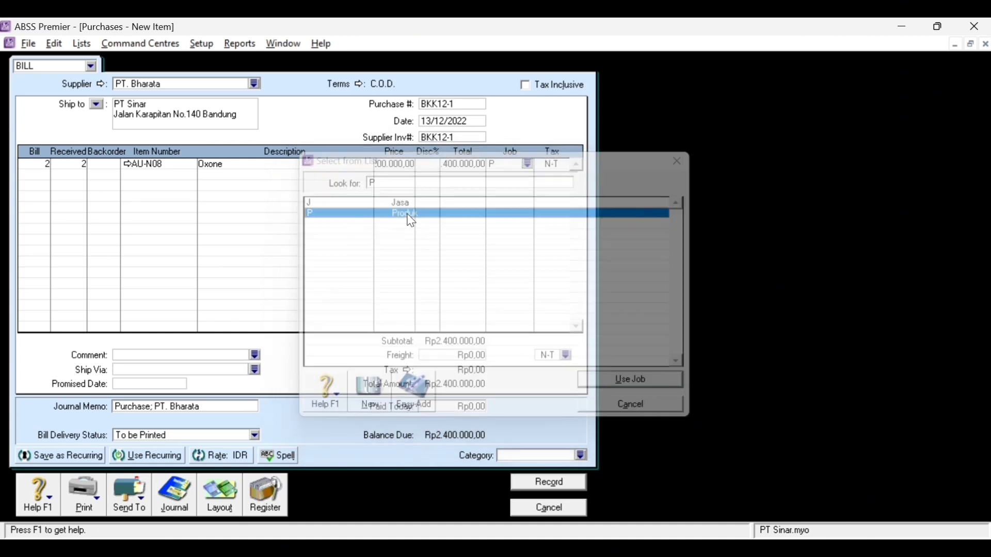
pyautogui.click(563, 166)
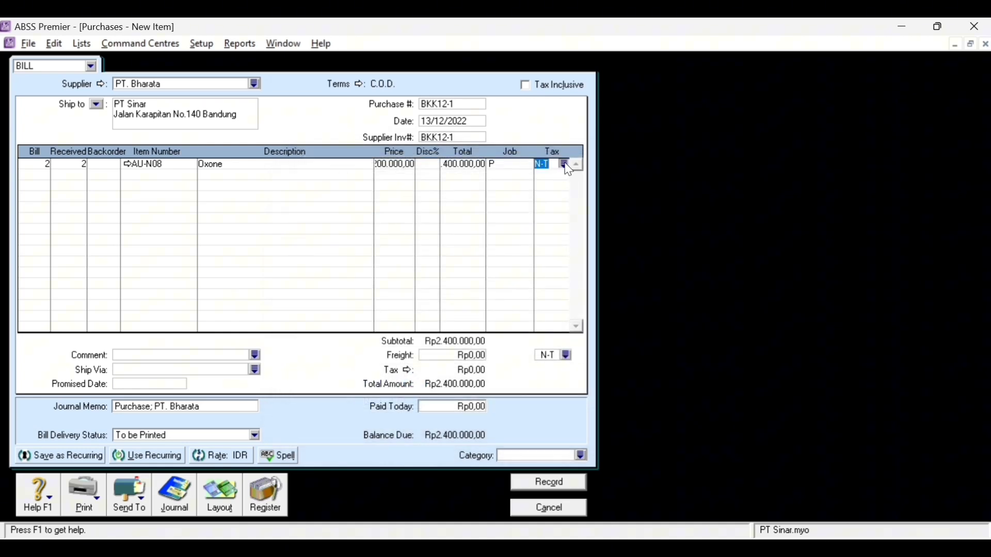
pyautogui.click(569, 164)
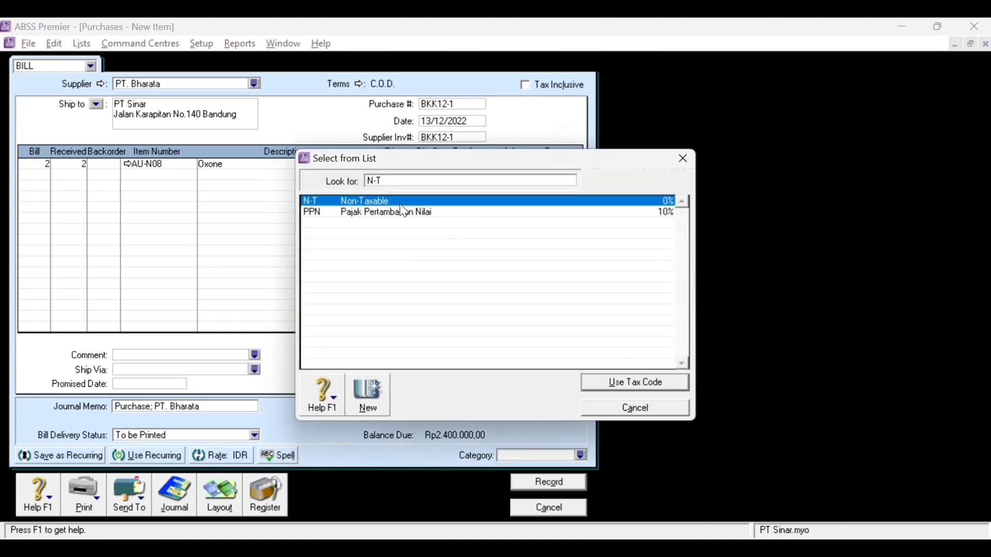
pyautogui.click(401, 219)
pyautogui.doubleClick(401, 219)
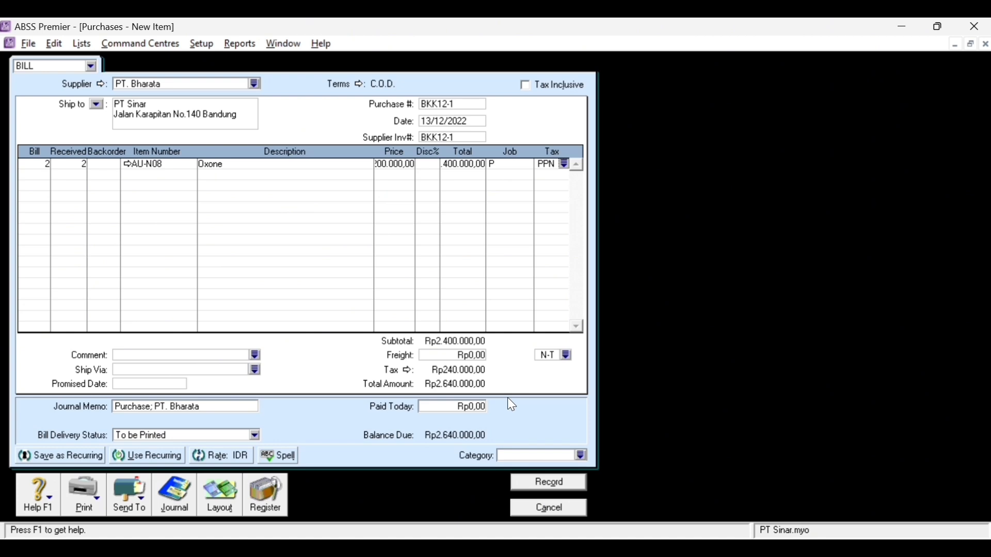
# - Enter Rp2.640.000 as paid today and set the bill category to Local
pyautogui.click(476, 409)
pyautogui.write('16')
pyautogui.write('40000')
pyautogui.press('Left')
pyautogui.press('Left')
pyautogui.press('Left')
pyautogui.press('Left')
pyautogui.press('Left')
pyautogui.press('Left')
pyautogui.press('BackSpace')
pyautogui.write('2')
pyautogui.press('Tab')
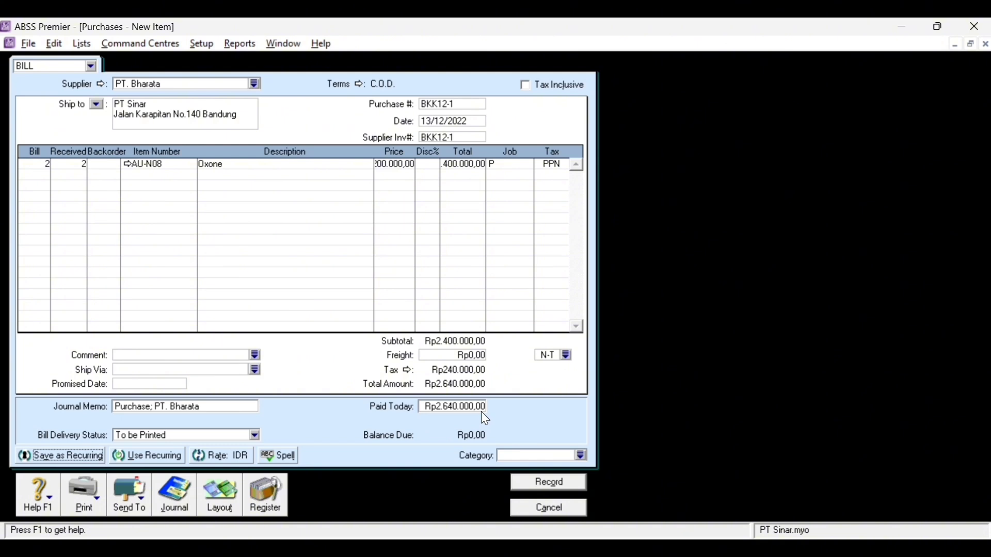
pyautogui.click(581, 461)
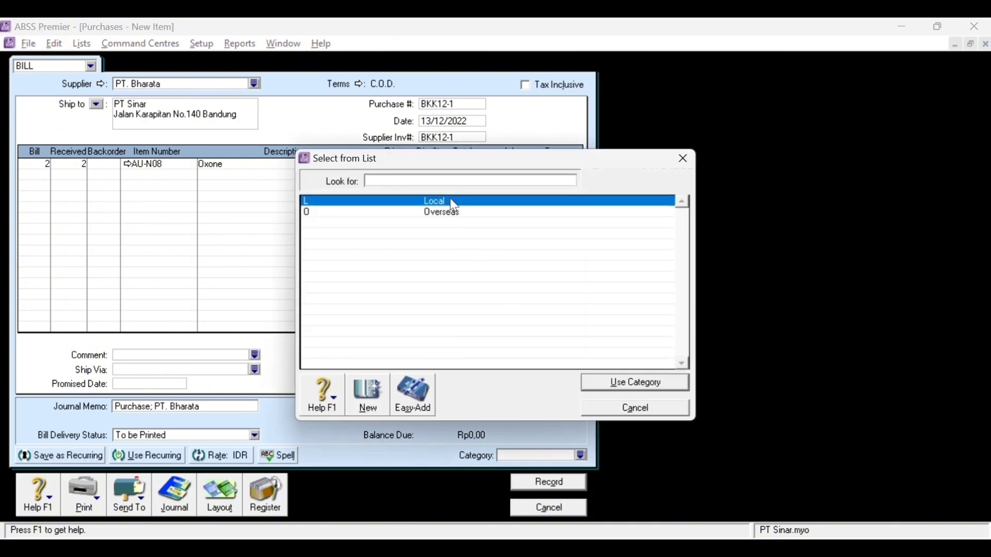
pyautogui.doubleClick(453, 202)
# - Review the journal recap, record the bill ignoring the Oxone spelling, and accept cheque no. 2
pyautogui.click(547, 485)
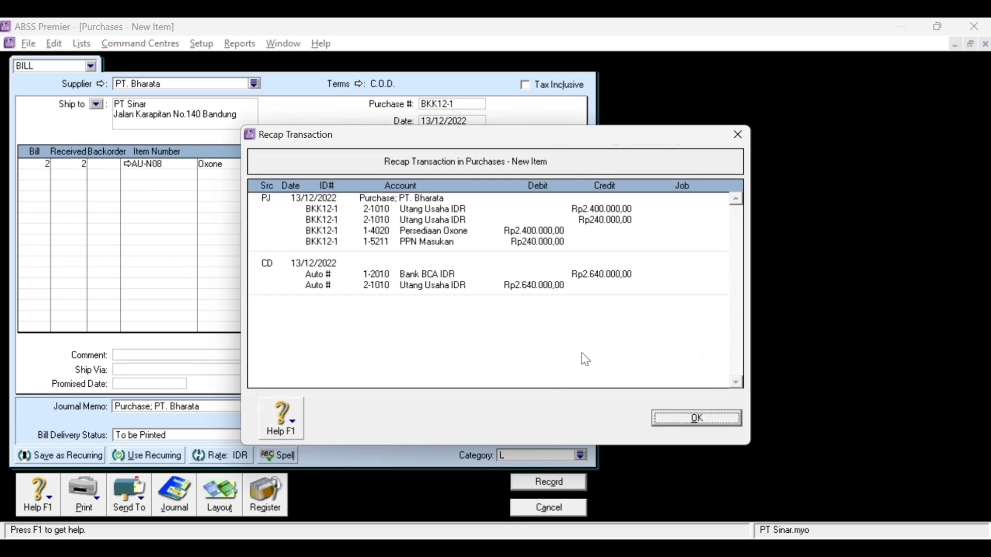
pyautogui.click(697, 418)
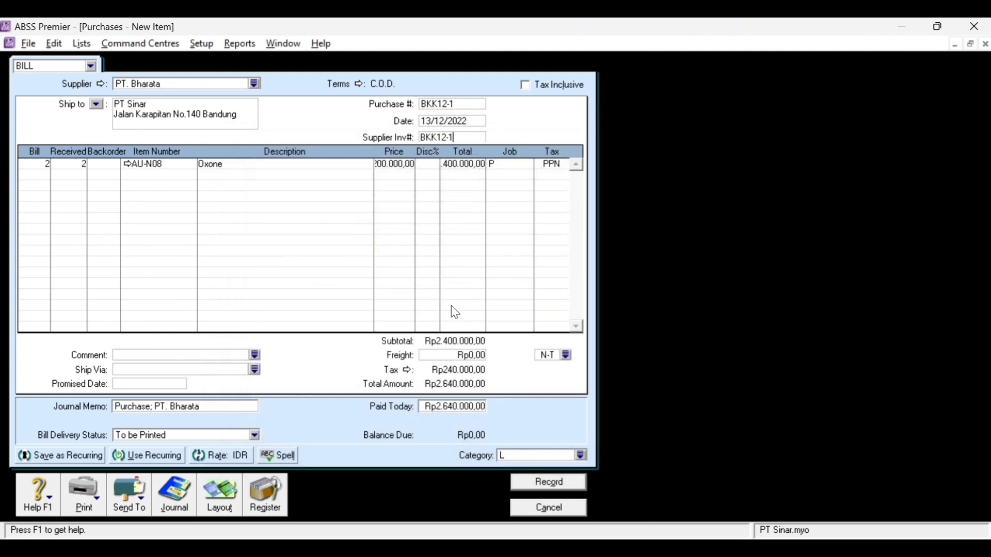
pyautogui.click(549, 485)
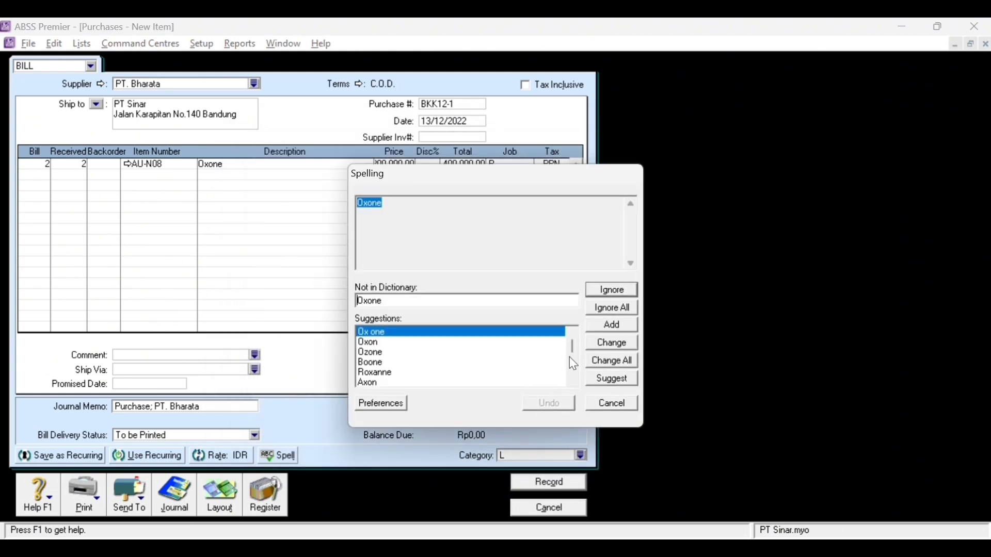
pyautogui.click(614, 313)
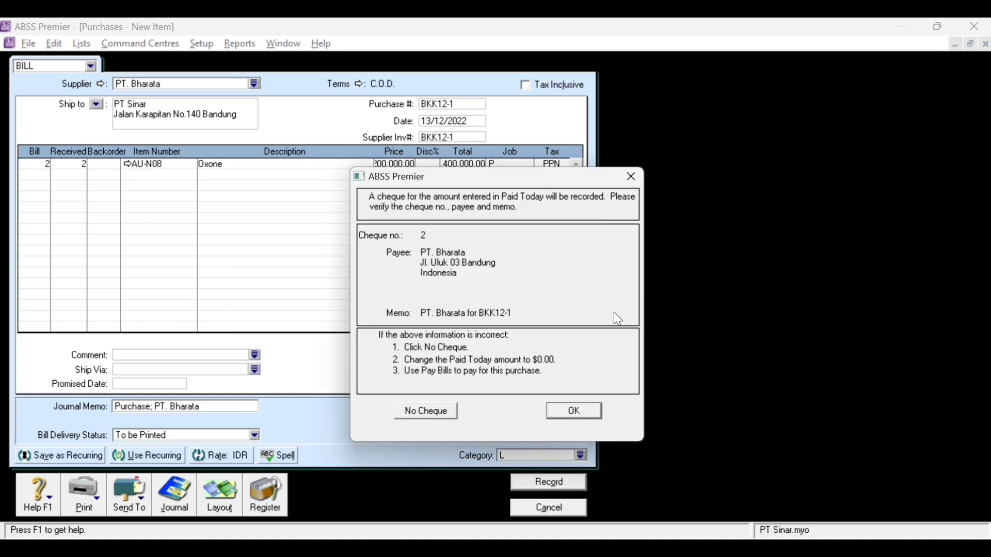
pyautogui.click(573, 411)
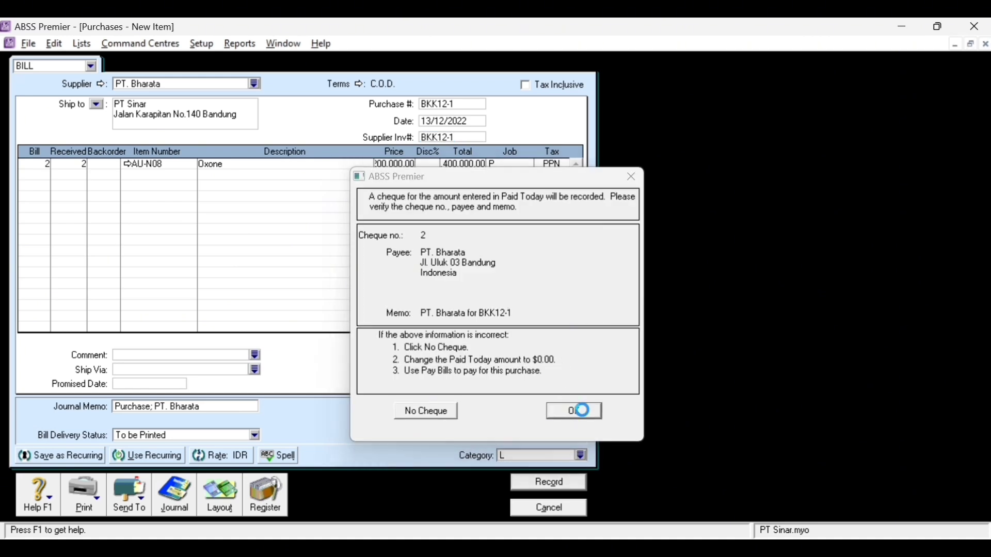
# - Edit the PT. Bharata disbursement in the journal, changing cheque number 2 to BKK12-1
pyautogui.click(172, 503)
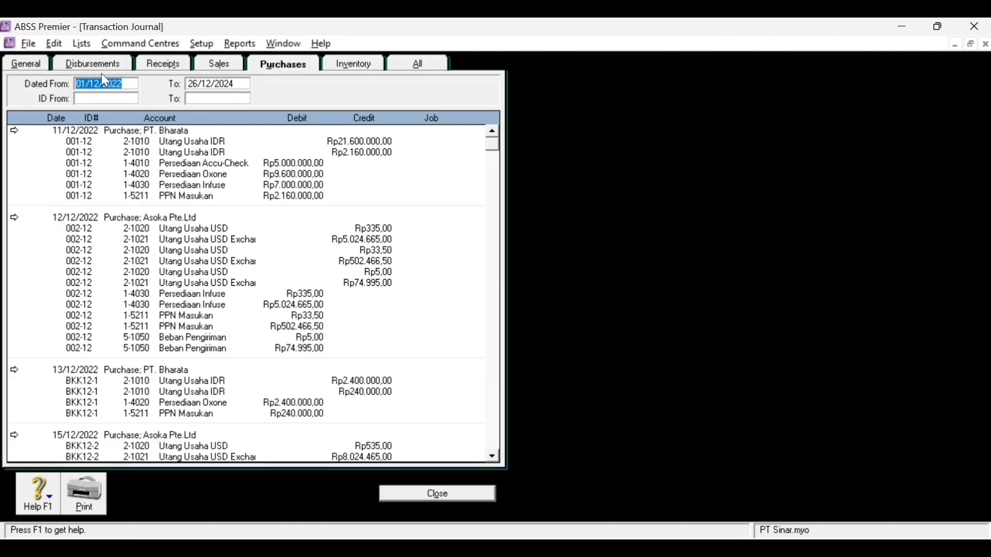
pyautogui.click(93, 63)
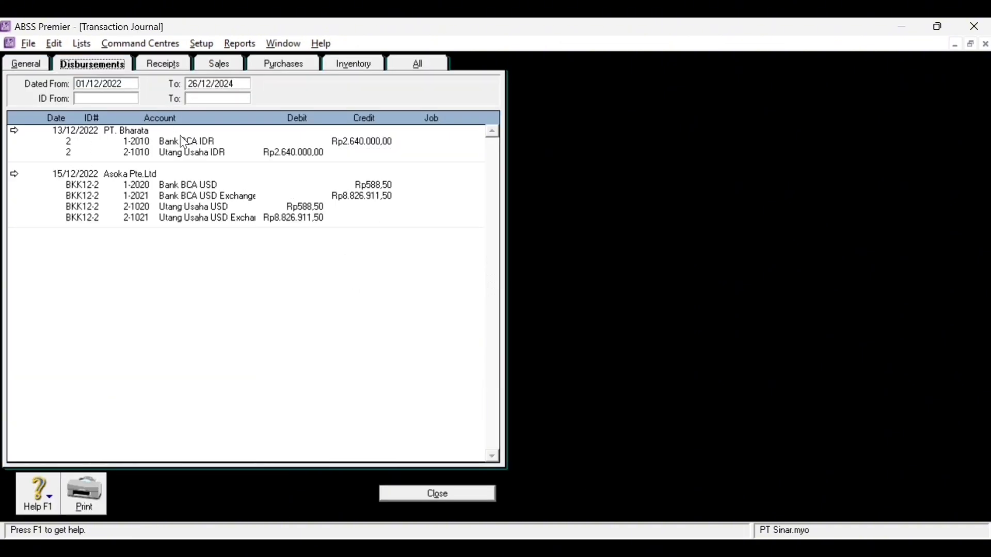
pyautogui.doubleClick(100, 142)
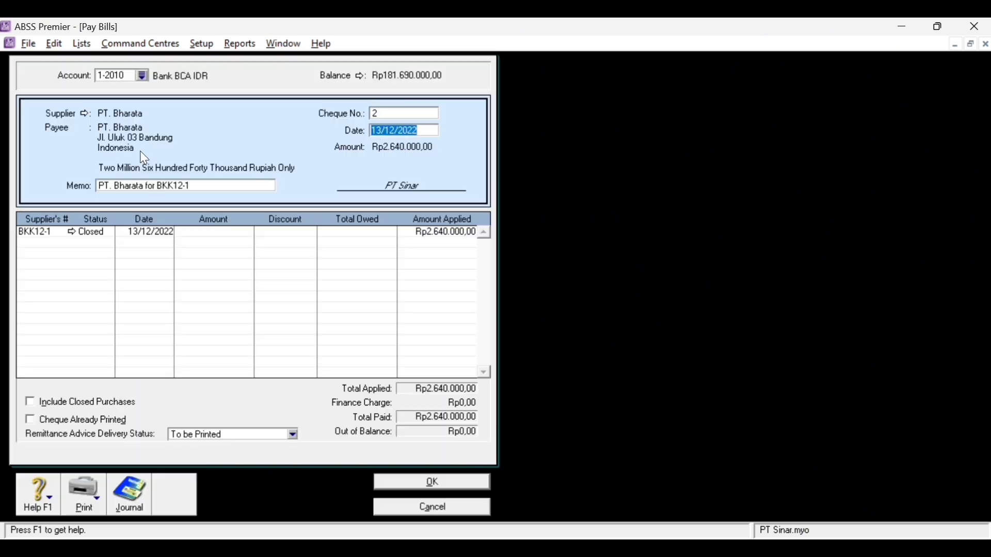
pyautogui.doubleClick(385, 114)
pyautogui.write('BKK12-1')
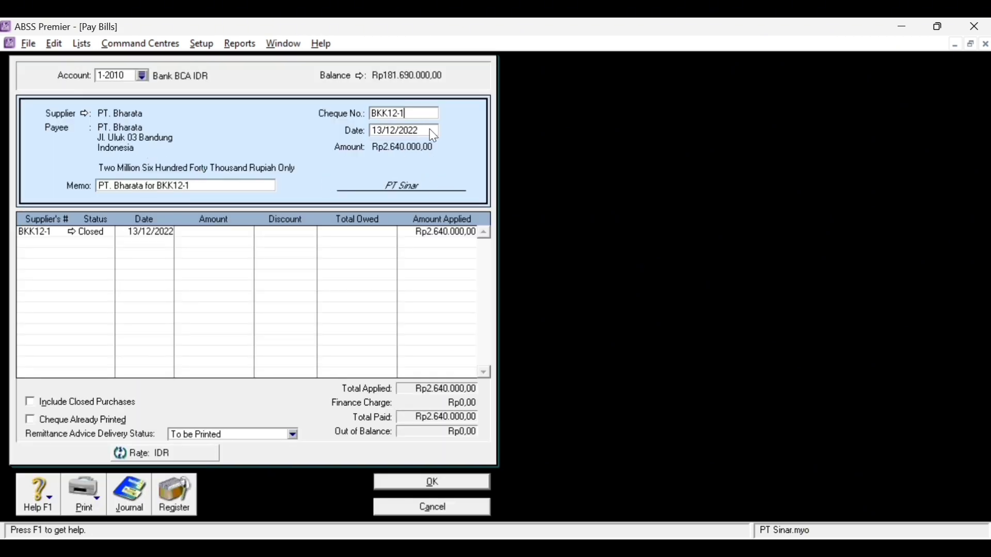
pyautogui.click(473, 485)
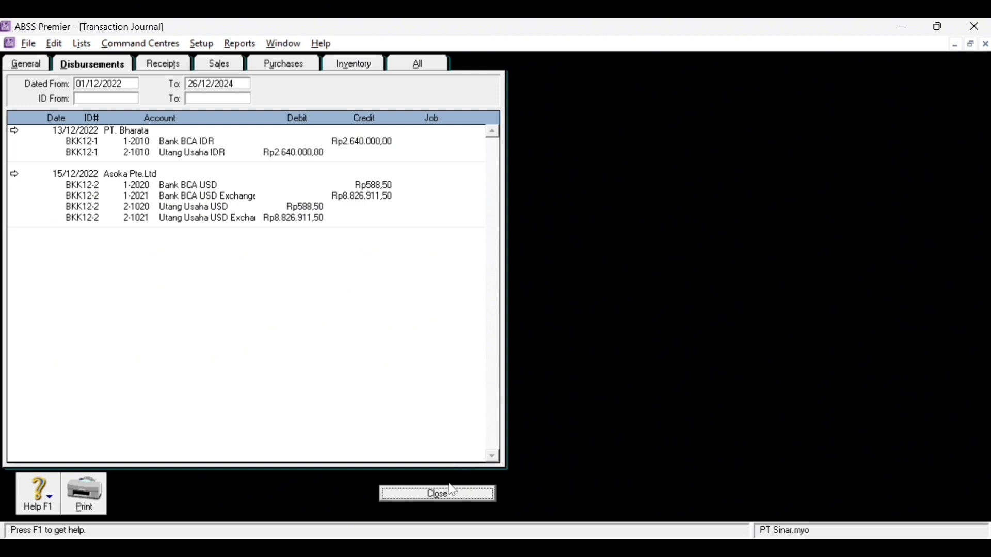
pyautogui.click(452, 497)
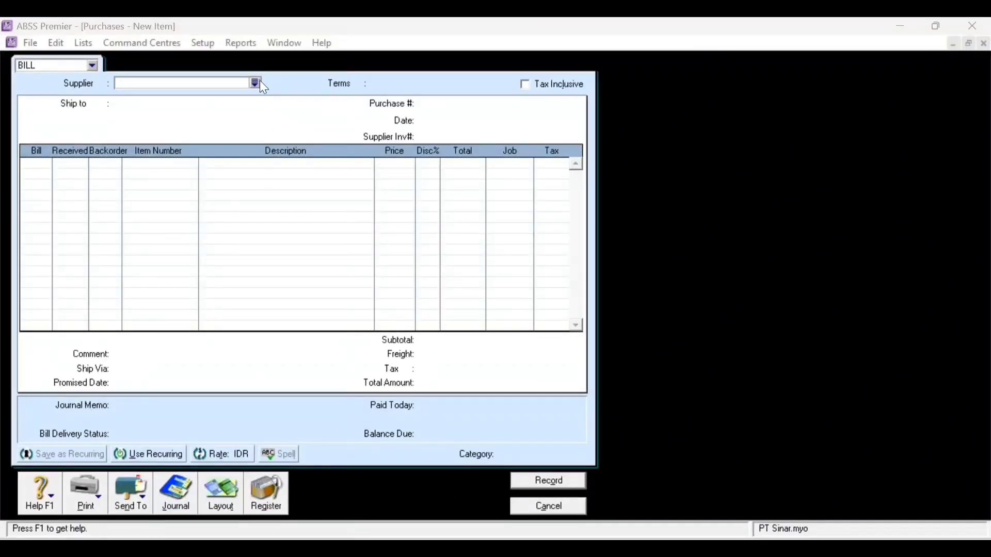
# - Choose Asoka Pte.Ltd as supplier with the Item layout and C.O.D. payment terms
pyautogui.click(256, 83)
pyautogui.click(372, 201)
pyautogui.doubleClick(373, 202)
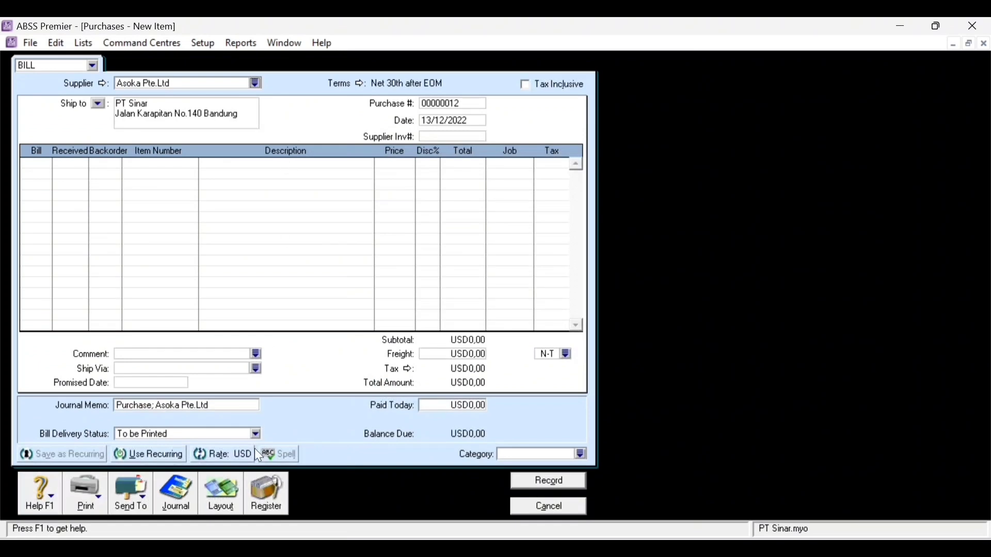
pyautogui.click(221, 495)
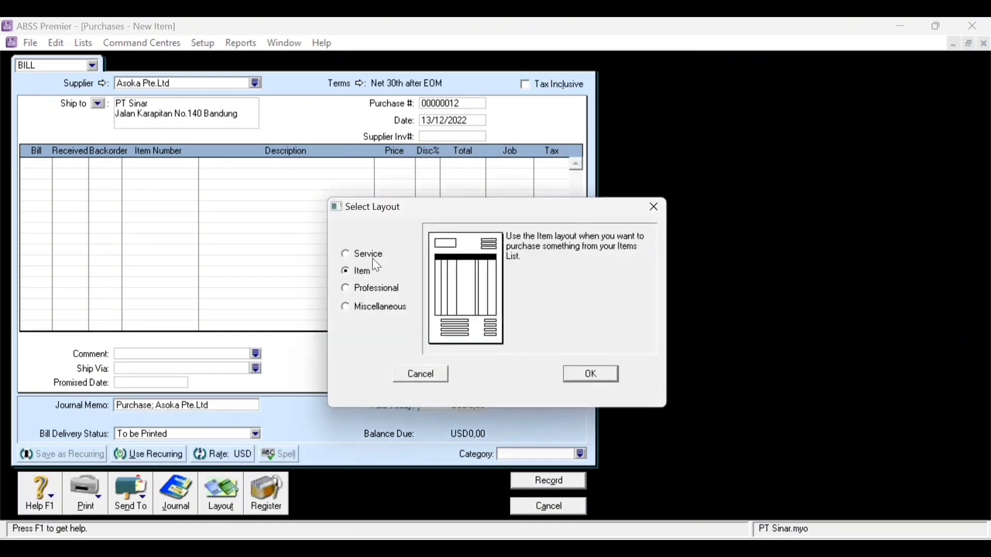
pyautogui.click(590, 381)
pyautogui.click(345, 83)
pyautogui.click(614, 187)
pyautogui.click(549, 198)
pyautogui.click(666, 392)
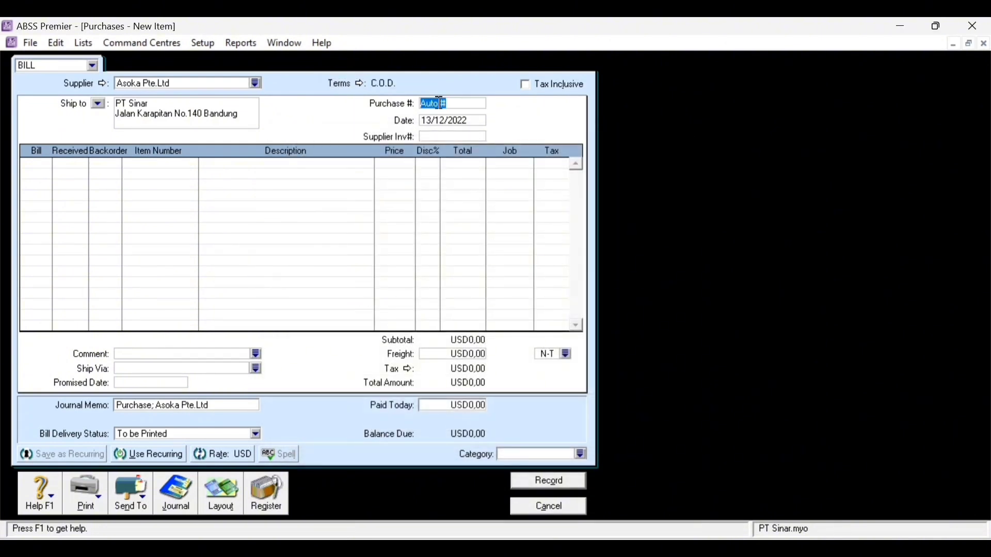
# - Enter purchase number BKK12-2, date 15/12/2022, and 3 units billed on line one
pyautogui.write('BKK12-2')
pyautogui.press('Tab')
pyautogui.hotkey('shift', 'Tab')
pyautogui.click(429, 119)
pyautogui.press('BackSpace')
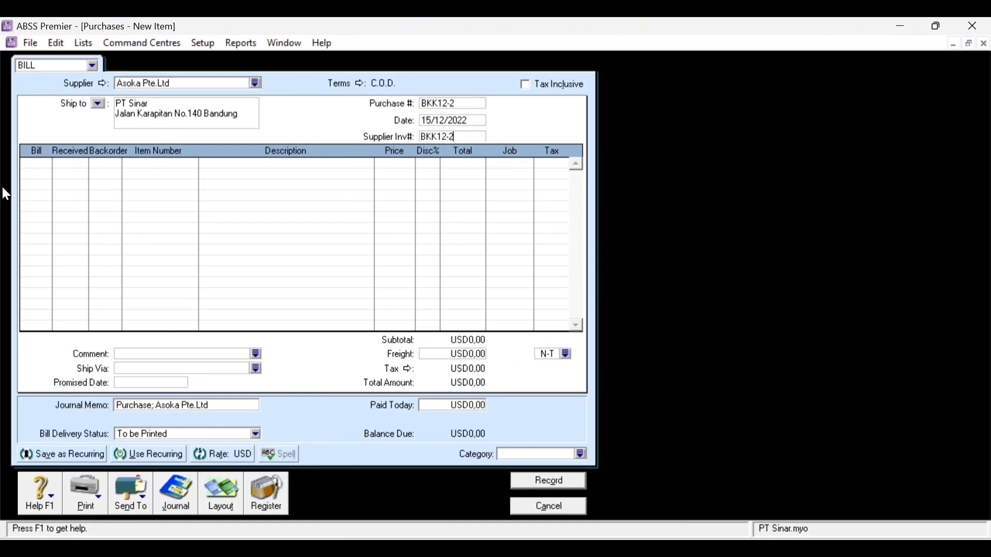
pyautogui.click(42, 163)
pyautogui.write('3')
pyautogui.press('Tab')
pyautogui.press('Tab')
pyautogui.press('Tab')
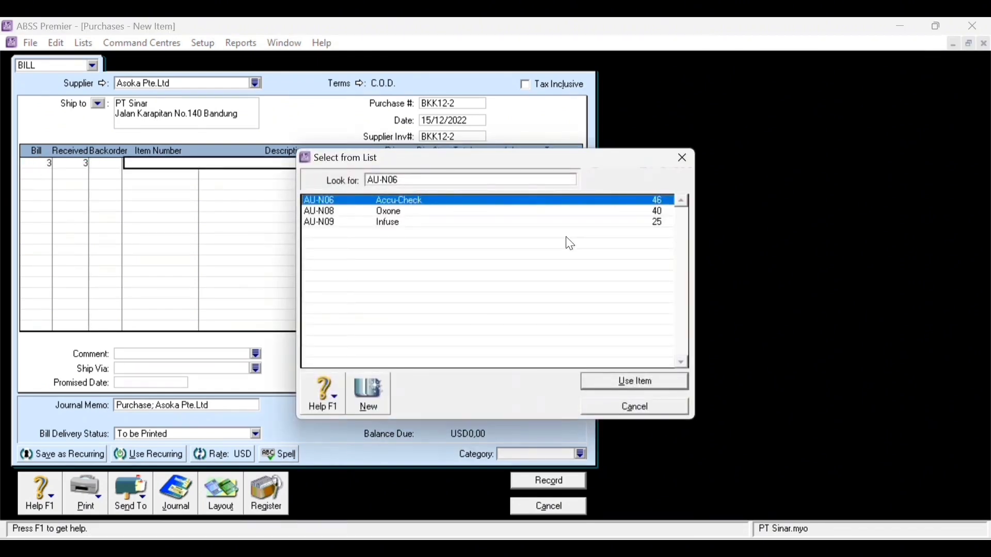
# - Put Oxone AU-N08 on line 1 at price 66,67 and assign it to the Produk job
pyautogui.click(397, 214)
pyautogui.doubleClick(394, 212)
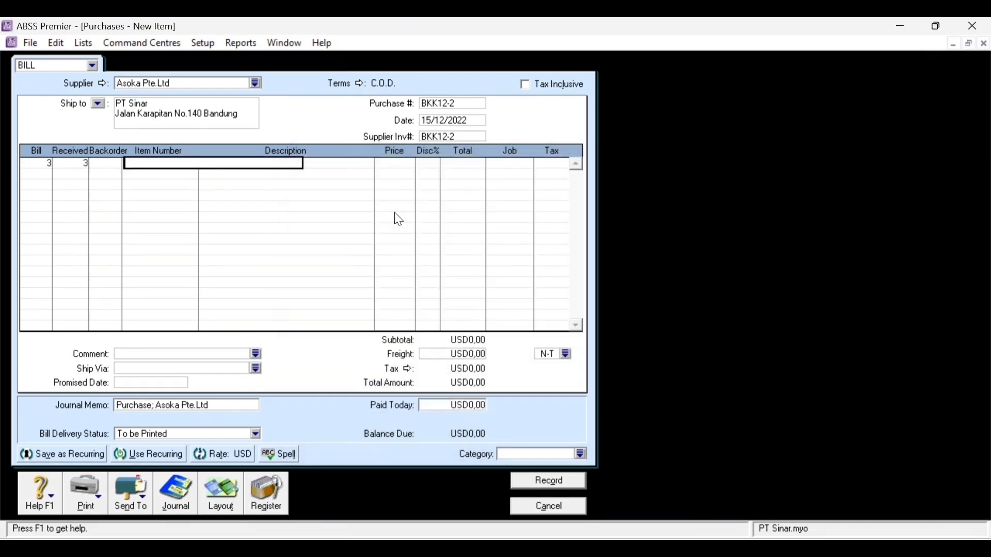
pyautogui.press('Tab')
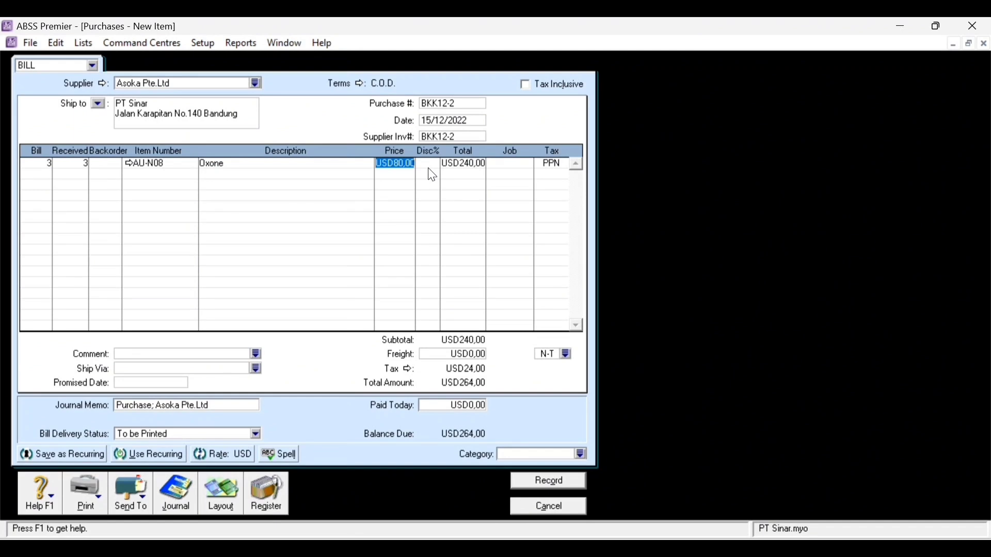
pyautogui.write('66,67')
pyautogui.click(428, 168)
pyautogui.click(524, 166)
pyautogui.click(529, 163)
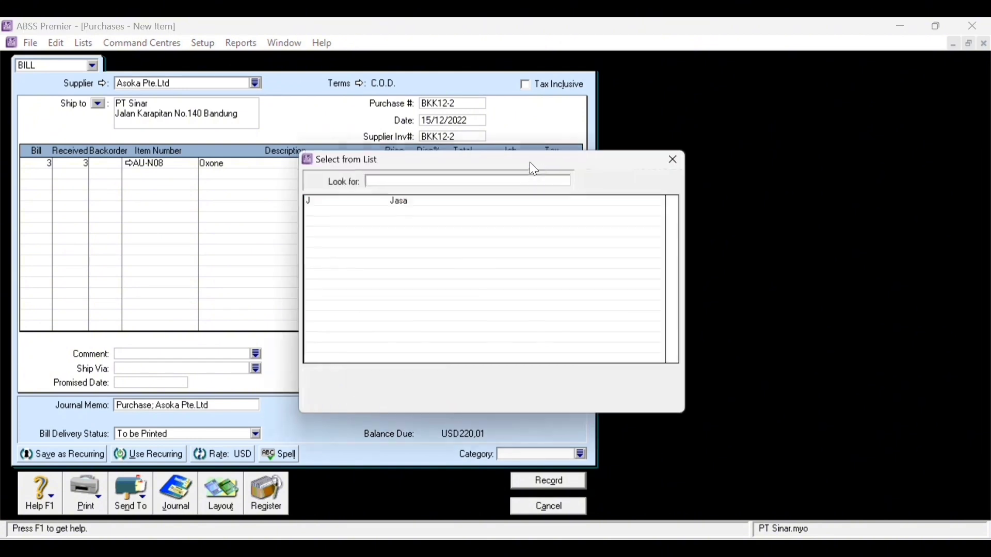
pyautogui.doubleClick(406, 212)
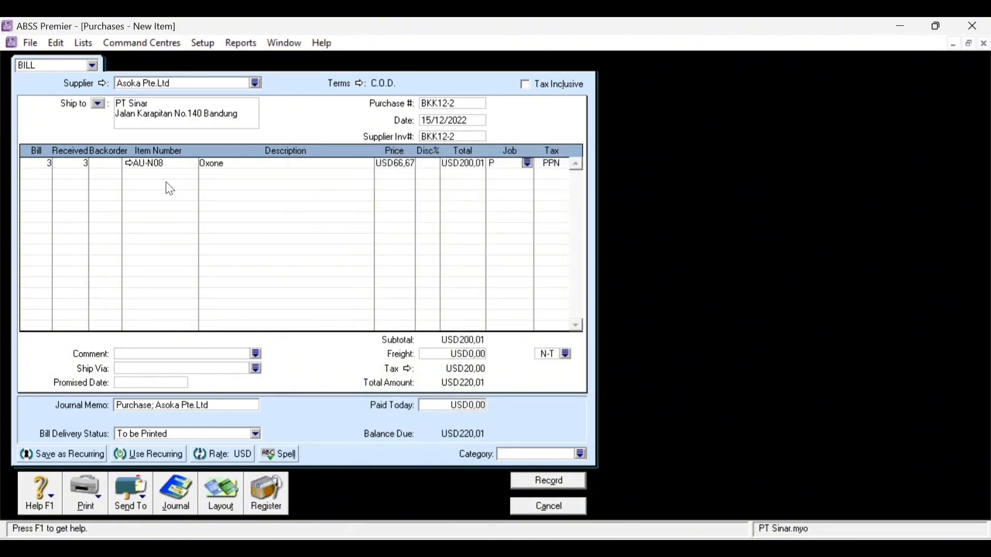
# - Add a second line billing 5 Infuse (AU-N09), assigned to the Produk job
pyautogui.click(39, 175)
pyautogui.write('5')
pyautogui.press('Tab')
pyautogui.press('Tab')
pyautogui.press('Tab')
pyautogui.click(391, 223)
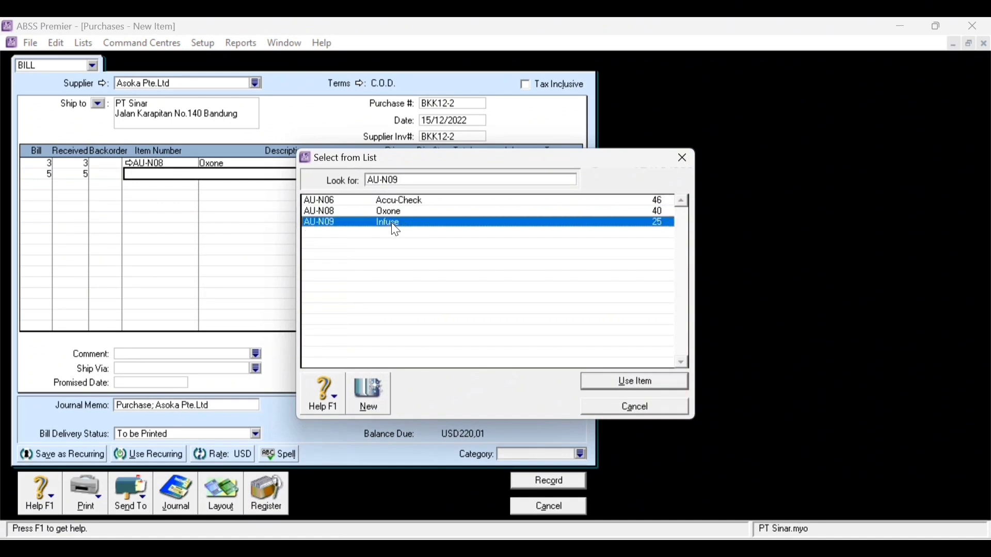
pyautogui.doubleClick(391, 222)
pyautogui.press('Tab')
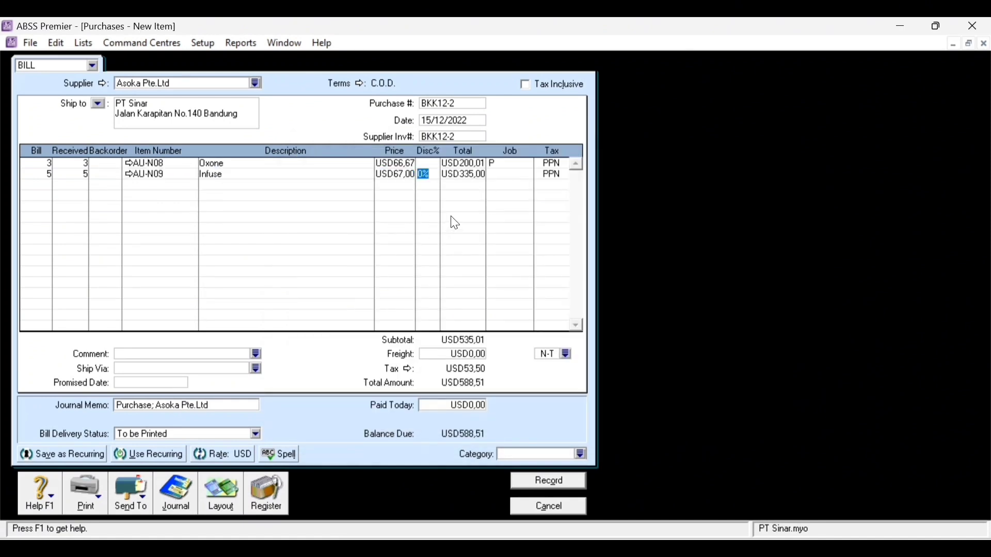
pyautogui.press('Tab')
pyautogui.click(530, 174)
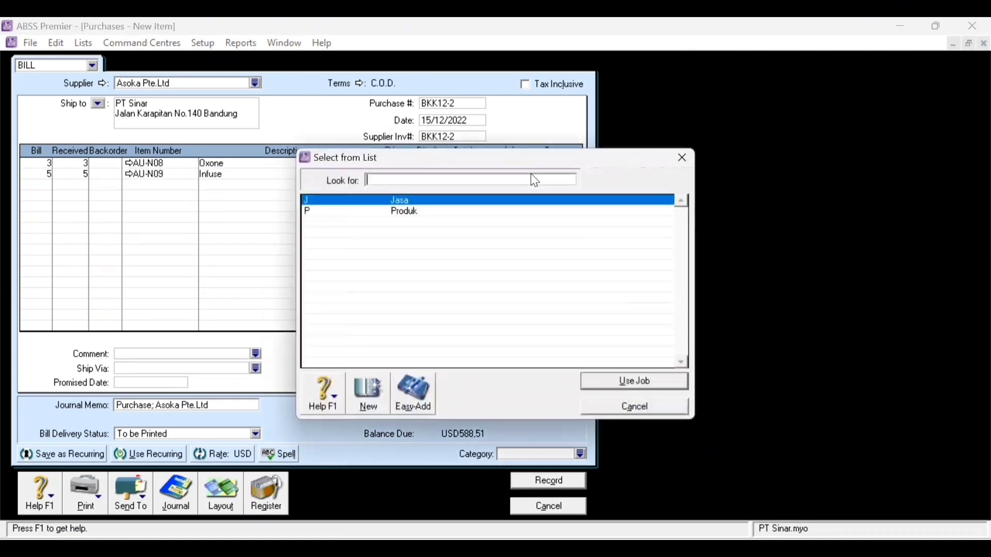
pyautogui.click(406, 211)
pyautogui.doubleClick(405, 211)
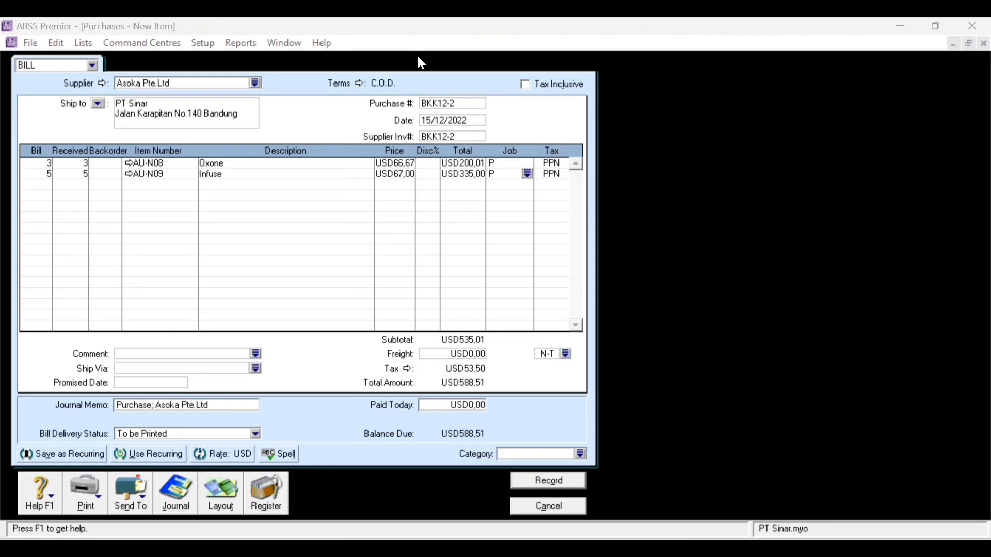
# - Clear the Oxone line's price and set its total to USD200,00
pyautogui.click(400, 165)
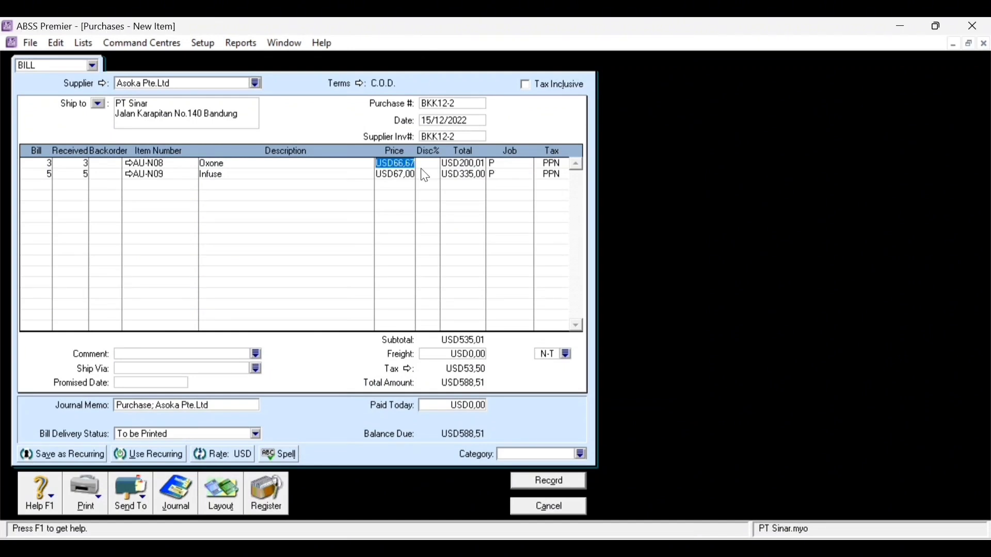
pyautogui.press('Delete')
pyautogui.click(479, 163)
pyautogui.write('200')
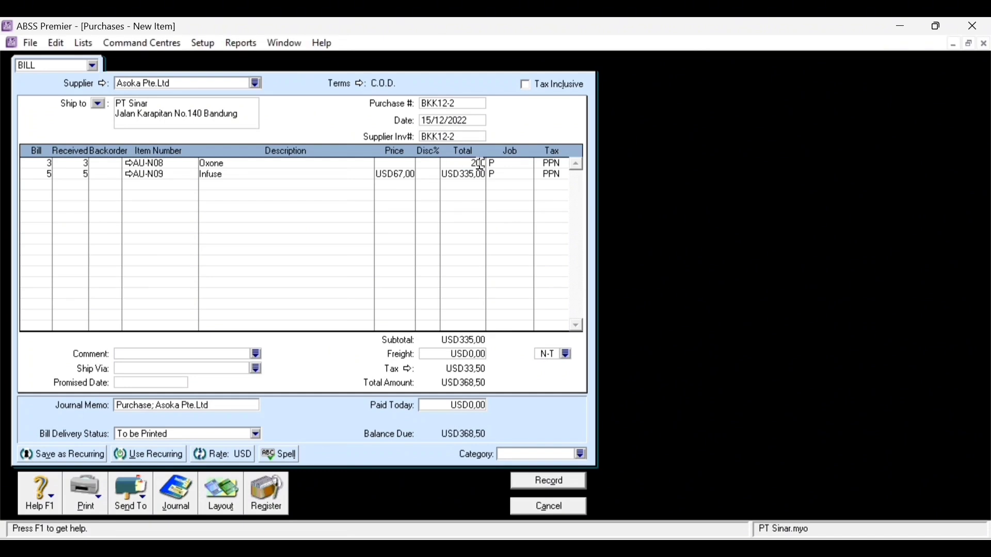
pyautogui.click(392, 163)
pyautogui.press('Tab')
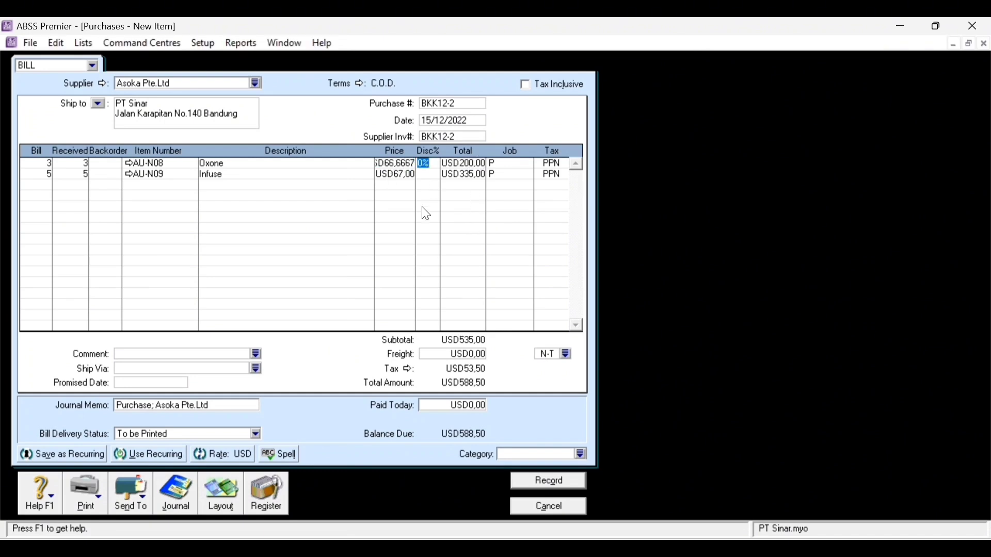
# - Enter USD588,50 as the amount paid today
pyautogui.click(482, 411)
pyautogui.write('588,50')
pyautogui.press('Tab')
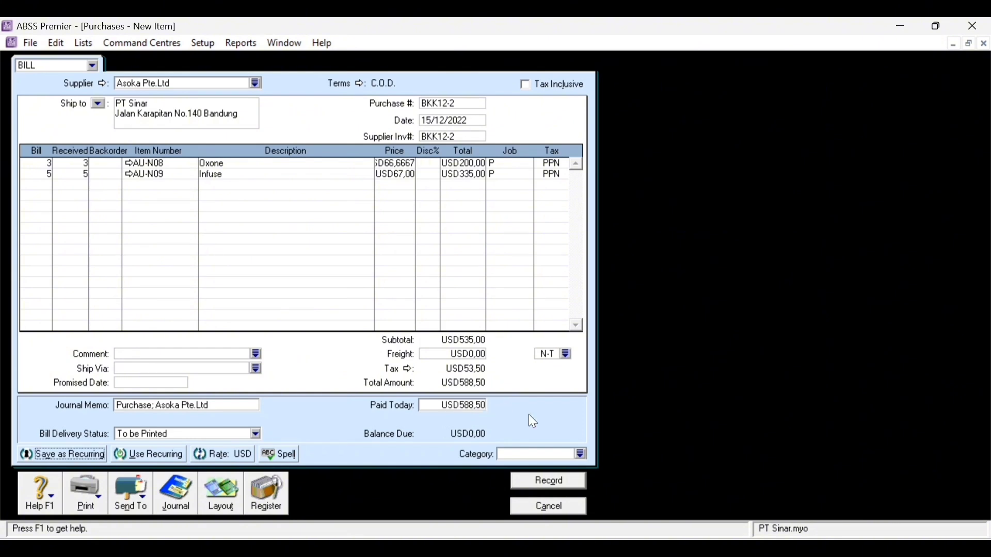
# - Review the bill's transaction recap with Ctrl+R, then close it
pyautogui.hotkey('ctrl', 'r')
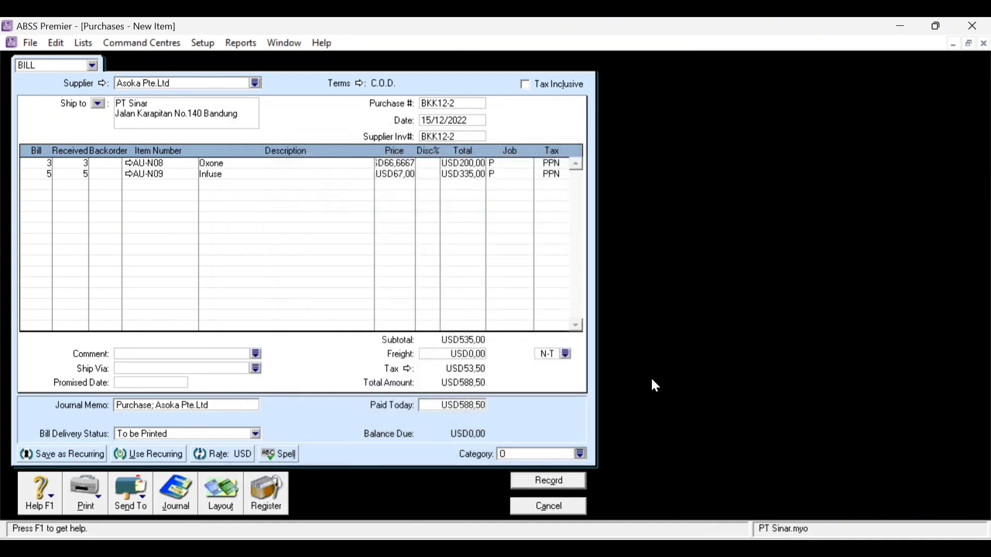
pyautogui.hotkey('ctrl', 'r')
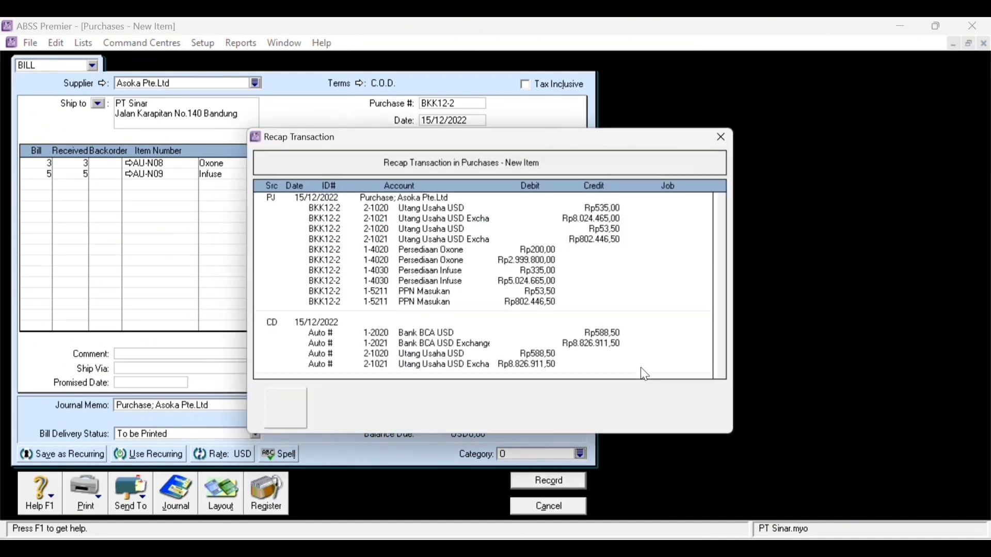
pyautogui.moveTo(462, 135)
pyautogui.mouseDown()
pyautogui.moveTo(627, 133)
pyautogui.moveTo(797, 73)
pyautogui.mouseUp()
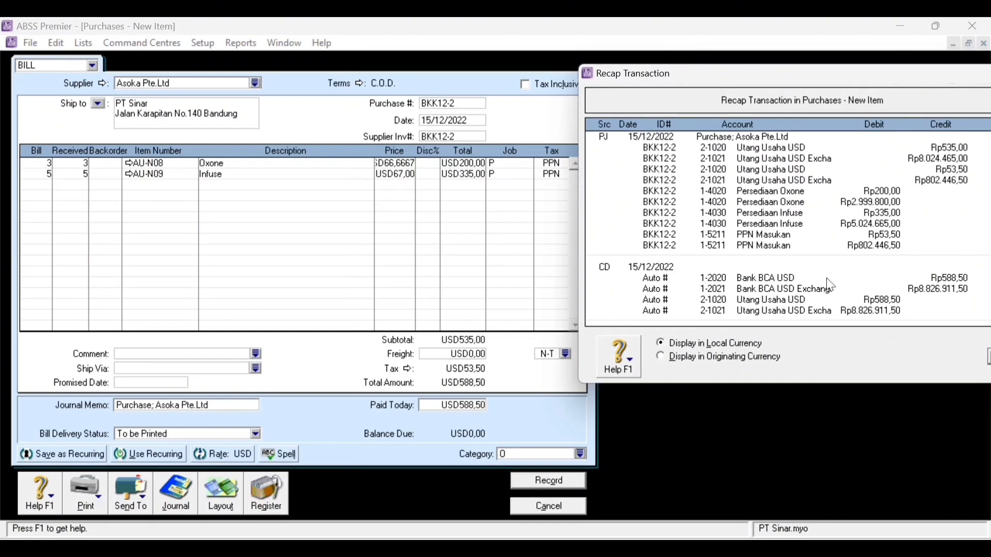
pyautogui.moveTo(834, 72); pyautogui.dragTo(759, 57)
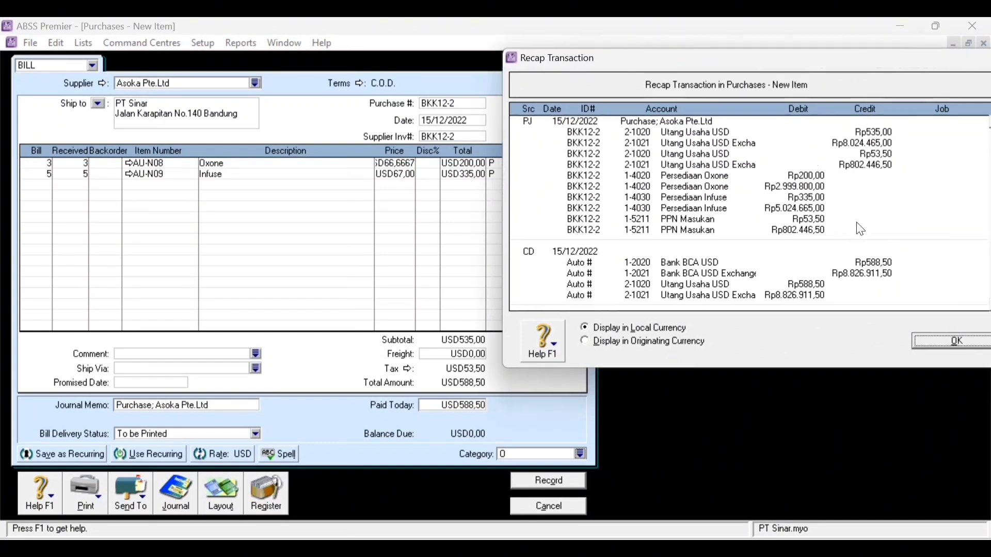
pyautogui.click(960, 341)
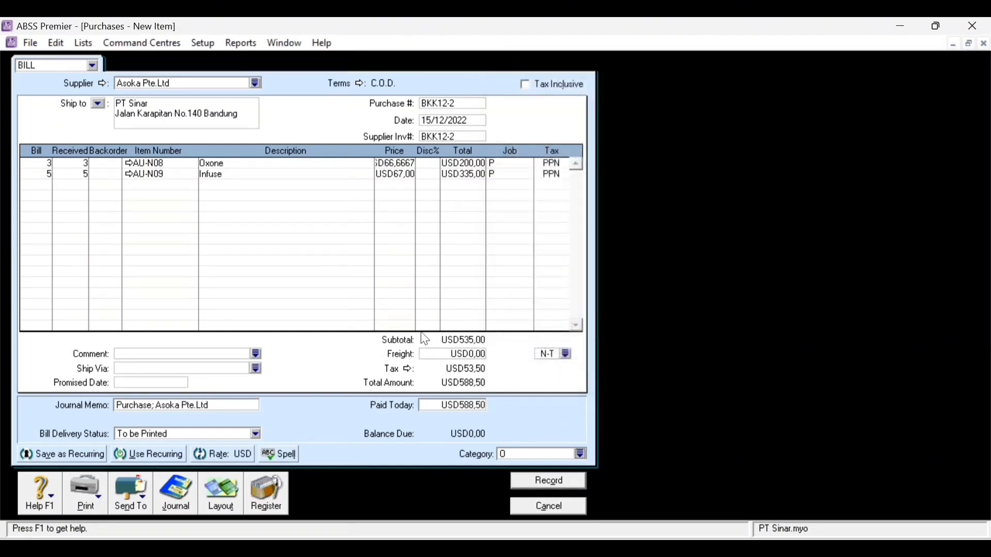
# - Record the Asoka bill, ignoring the Oxone spelling warning and accepting the cheque
pyautogui.click(558, 492)
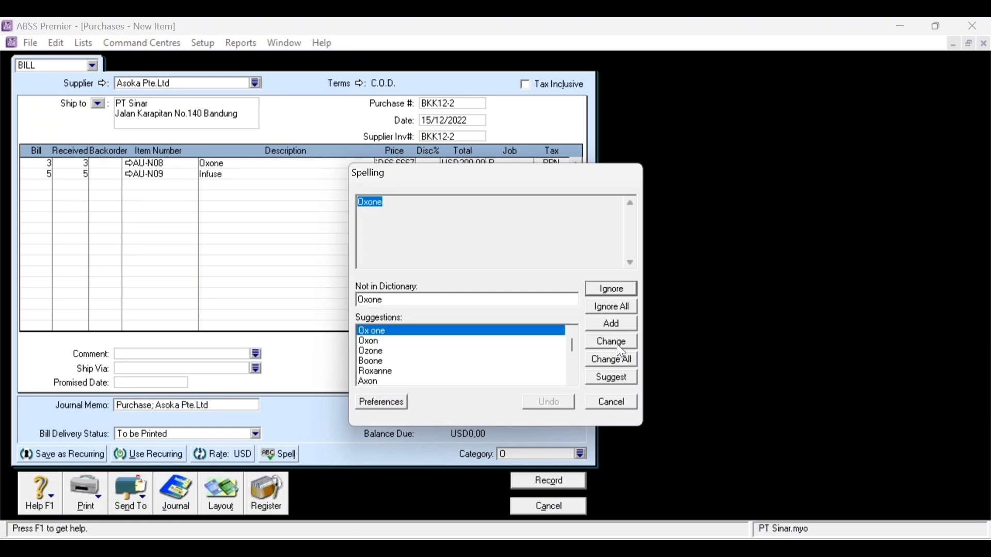
pyautogui.click(621, 306)
pyautogui.click(425, 409)
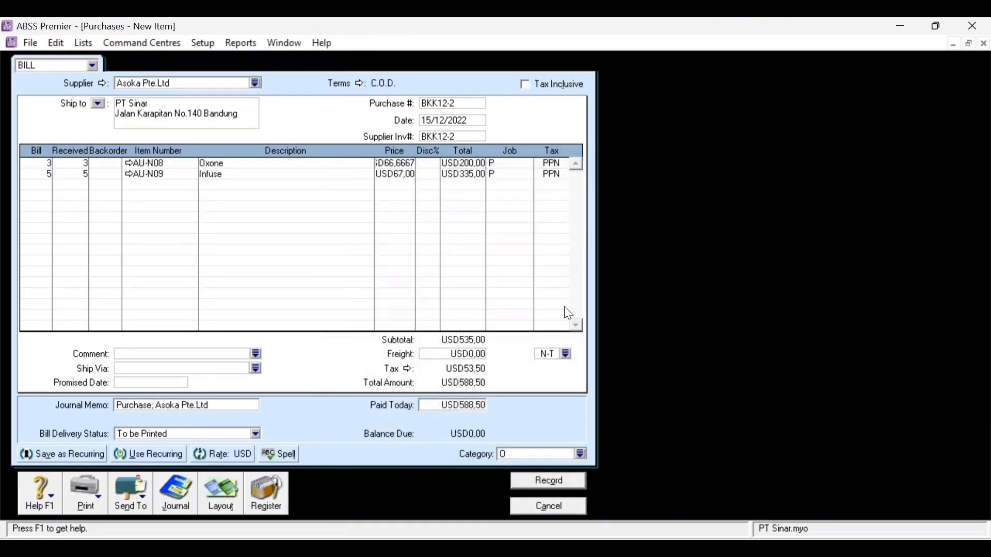
pyautogui.click(577, 487)
pyautogui.click(624, 306)
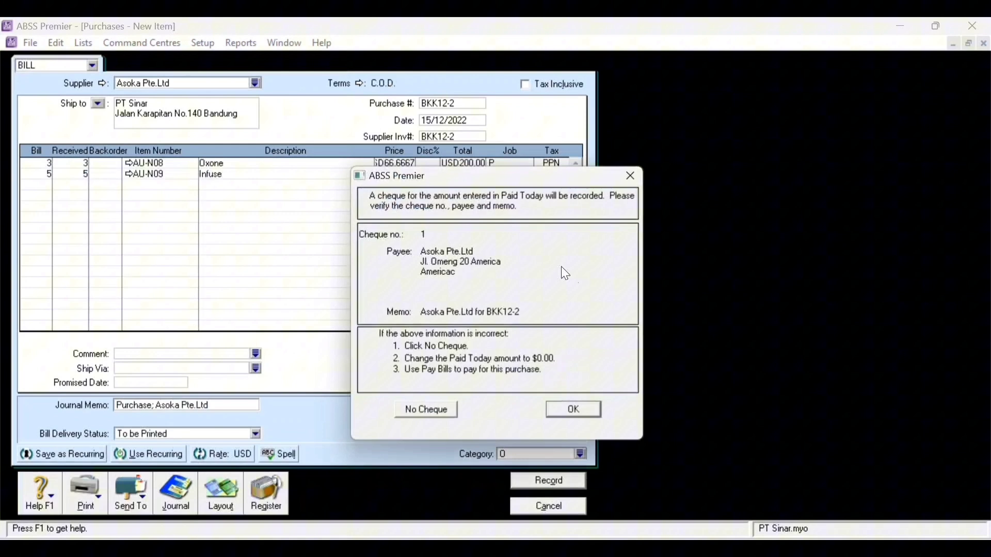
pyautogui.click(575, 410)
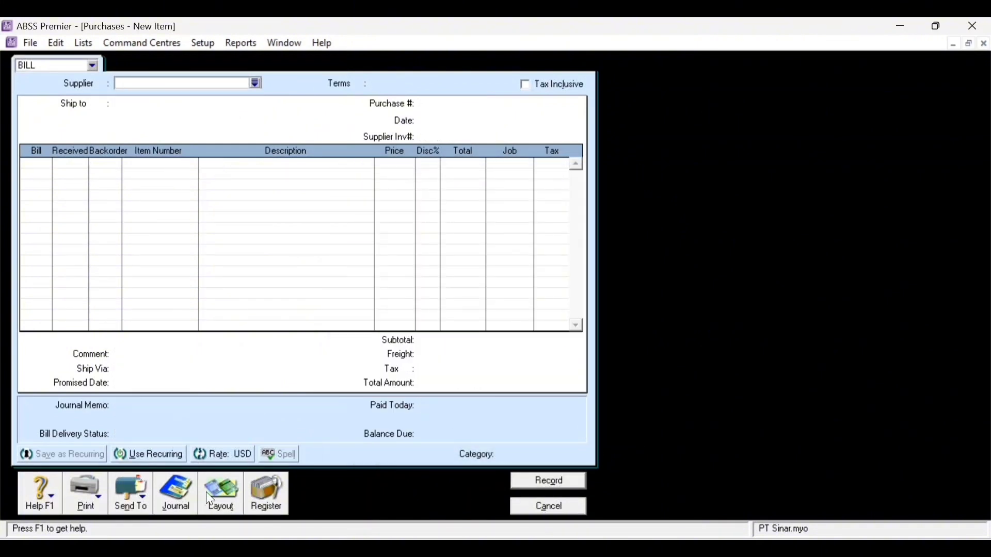
# - Change the 15/12/2022 Asoka payment's cheque number to BKK12-2 in the Disbursements journal
pyautogui.click(182, 501)
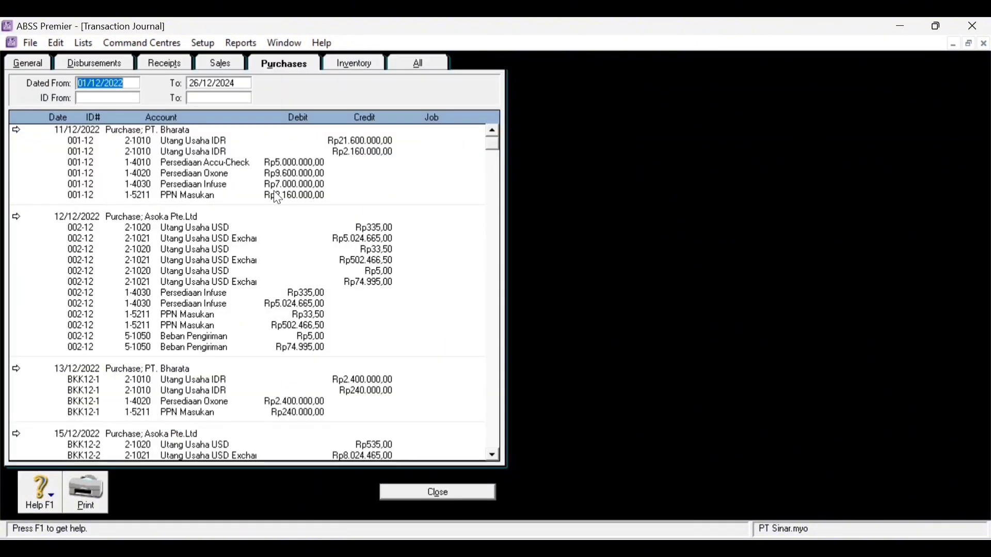
pyautogui.click(103, 62)
pyautogui.click(33, 175)
pyautogui.doubleClick(32, 172)
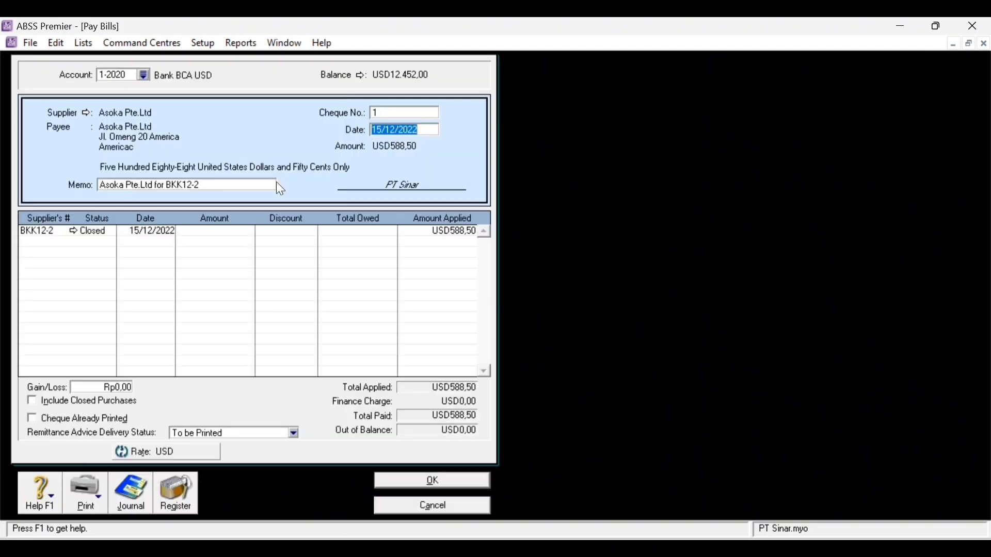
pyautogui.doubleClick(393, 114)
pyautogui.write('BKK12-2')
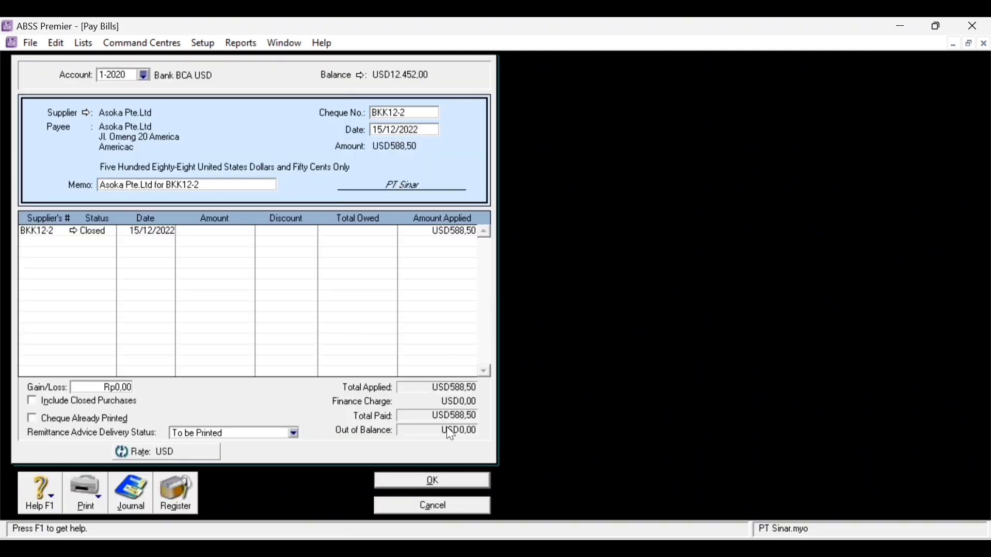
pyautogui.click(453, 490)
pyautogui.click(450, 485)
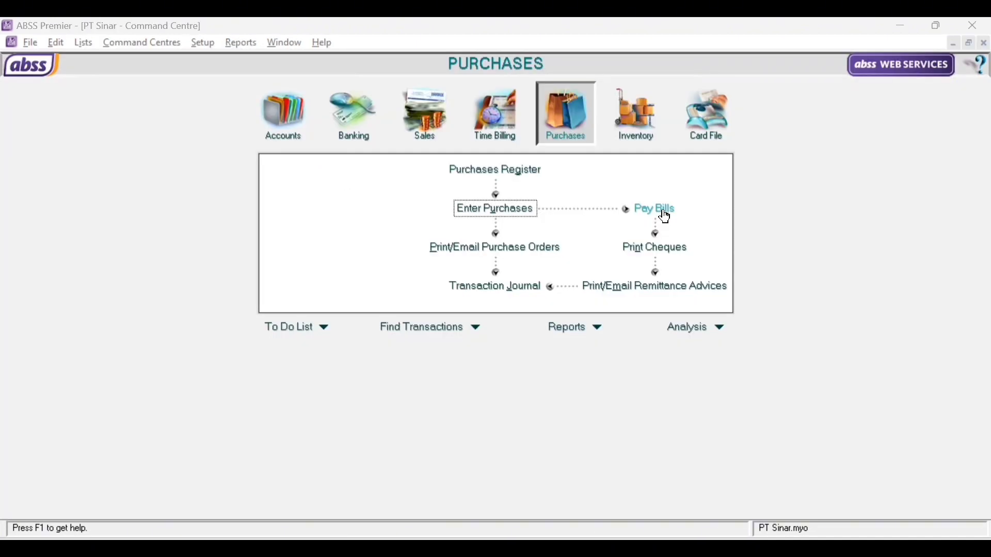
# - Start a new bill payment to supplier PT. Bharata
pyautogui.click(665, 210)
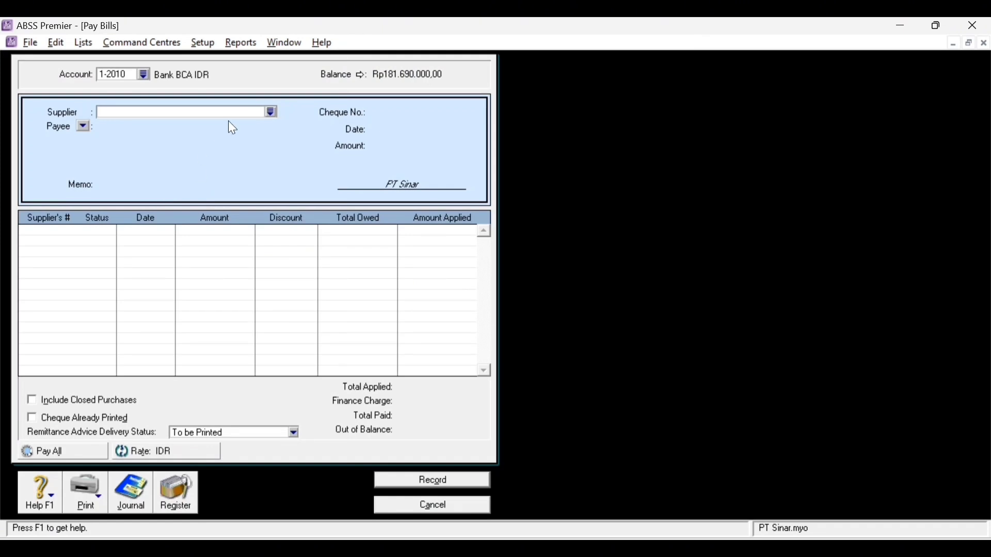
pyautogui.click(273, 113)
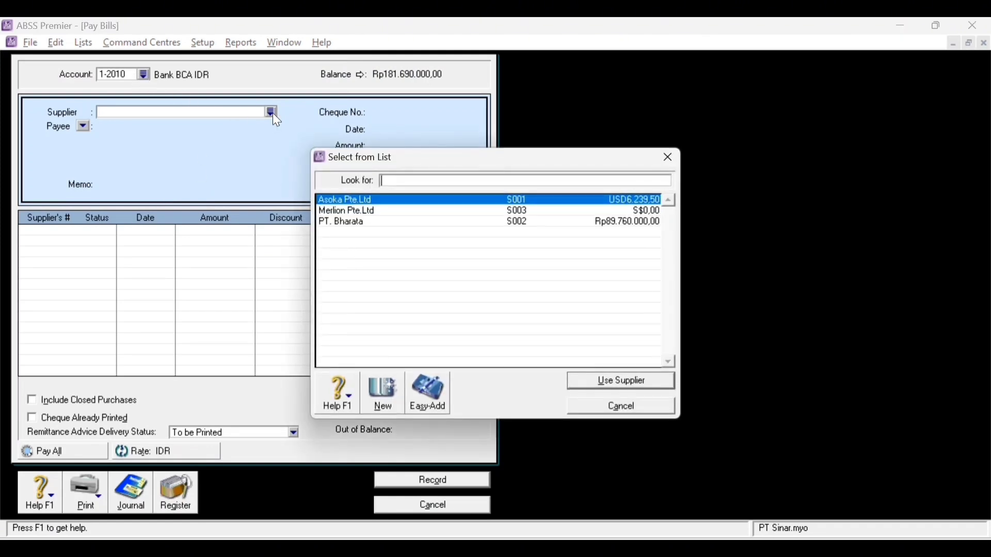
pyautogui.write('b')
pyautogui.doubleClick(370, 222)
# - Set the payment's cheque number to BKK12-3 and date to 16/12/2022
pyautogui.click(400, 112)
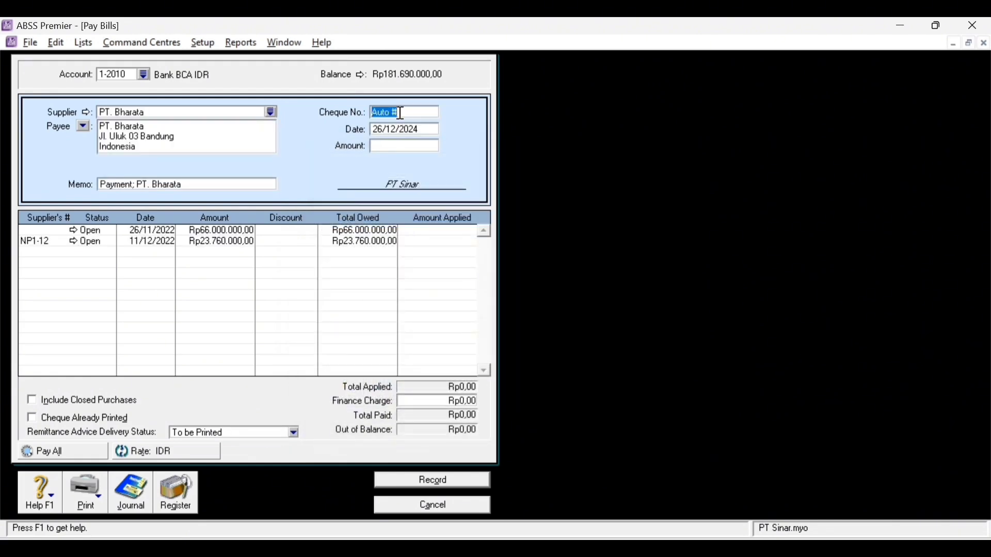
pyautogui.press('BackSpace')
pyautogui.write('BKK12-3')
pyautogui.click(383, 131)
pyautogui.press('BackSpace')
pyautogui.press('BackSpace')
pyautogui.write('16')
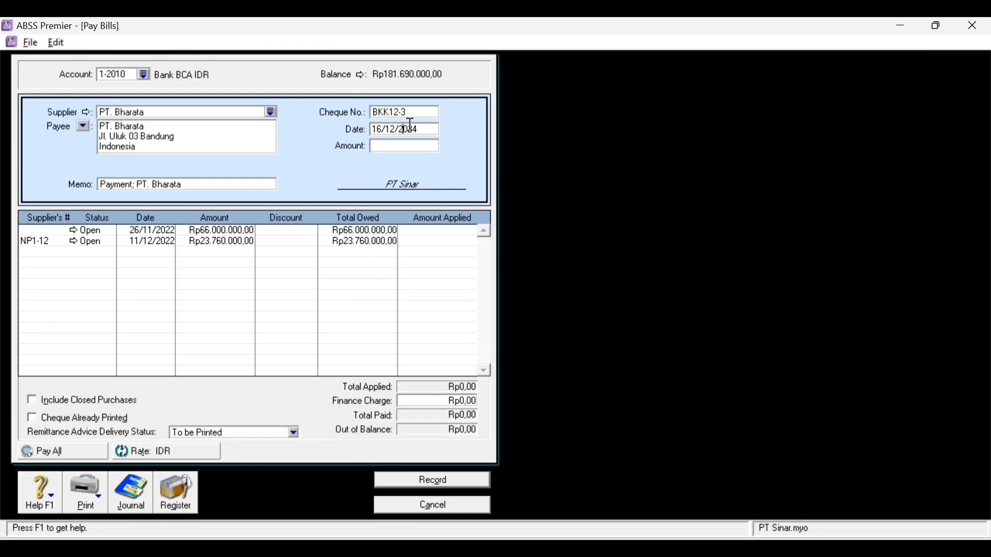
# - Enter Rp66.000.000,00 as the amount and apply it to the 26/11/2022 bill
pyautogui.click(424, 143)
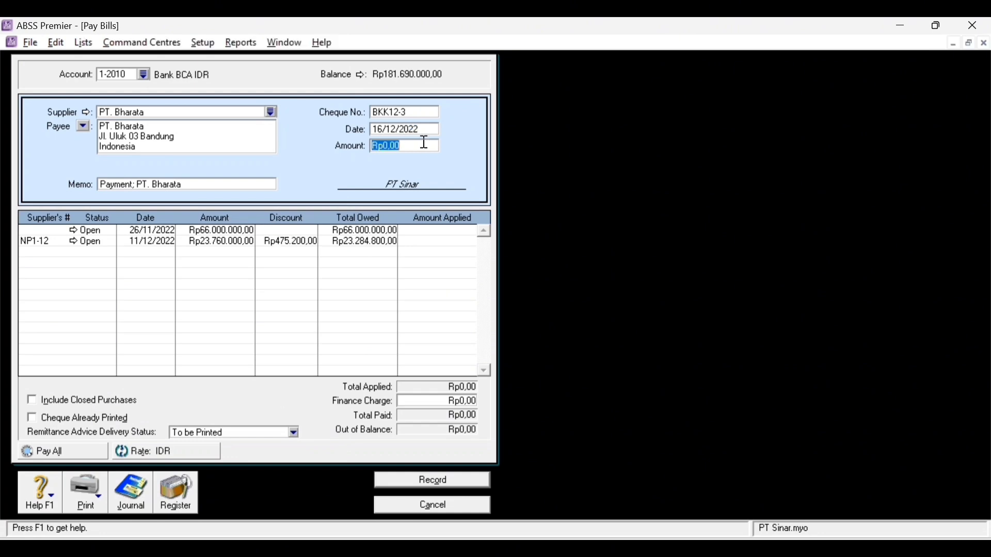
pyautogui.write('66000000')
pyautogui.click(442, 231)
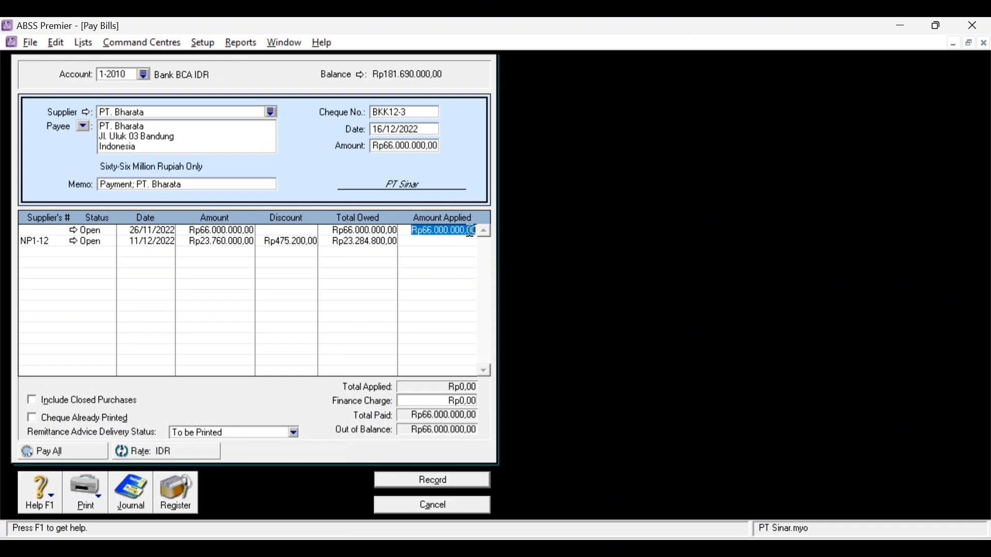
pyautogui.press('Tab')
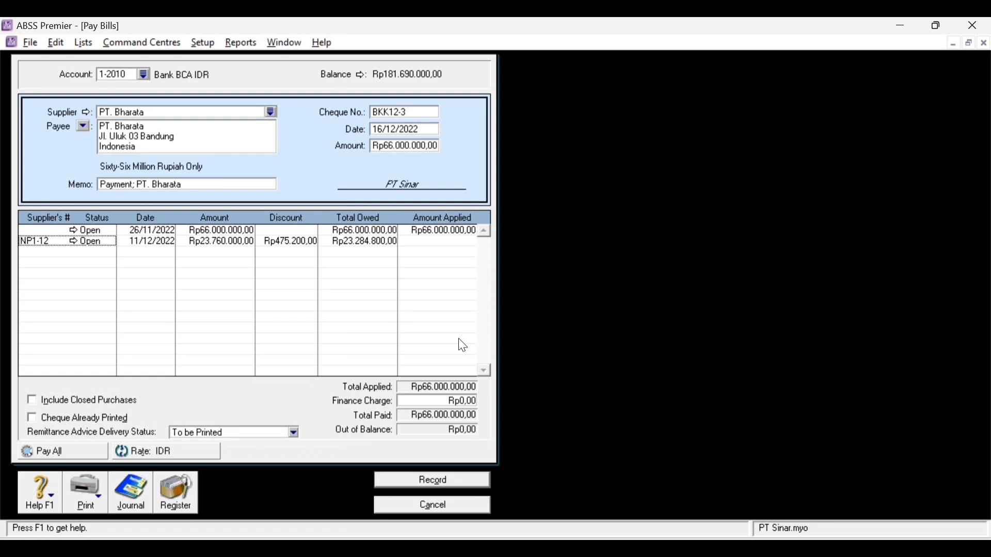
# - Review the Recap Transaction journal for the Rp66.000.000,00 PT. Bharata payment
pyautogui.hotkey('ctrl', 'r')
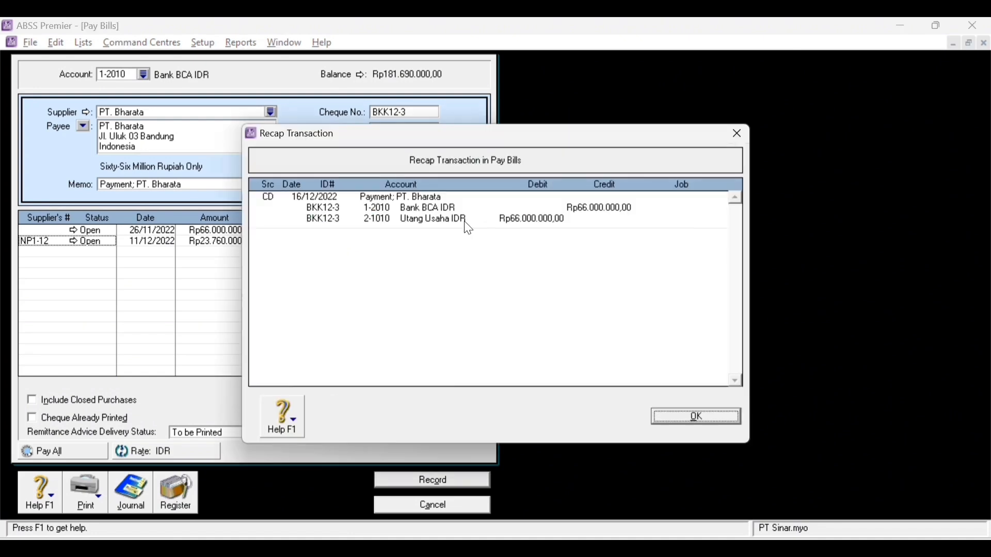
pyautogui.click(716, 417)
# - Record the Bharata payment, then start cheque BKK12-4 to Asoka Pte.Ltd from Bank BCA USD
pyautogui.click(448, 480)
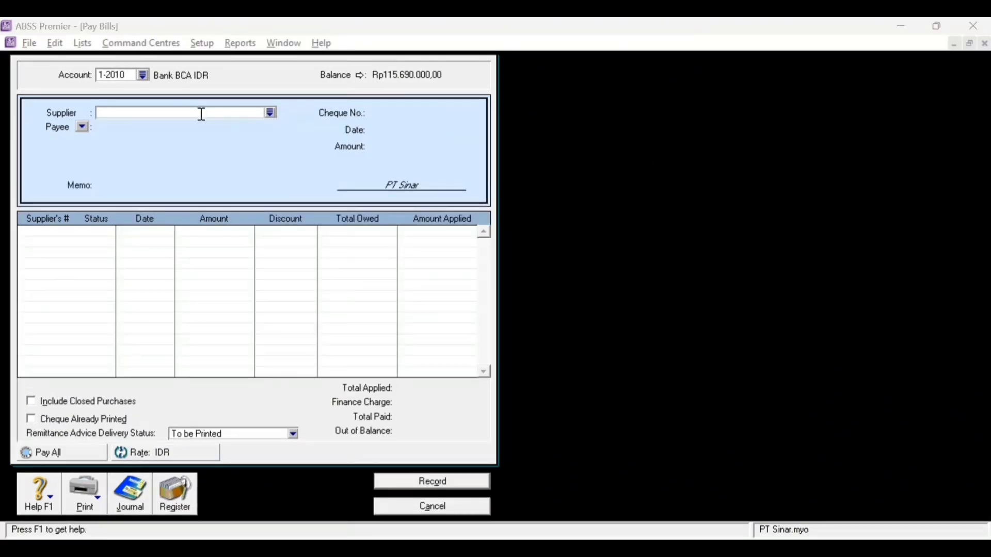
pyautogui.click(270, 114)
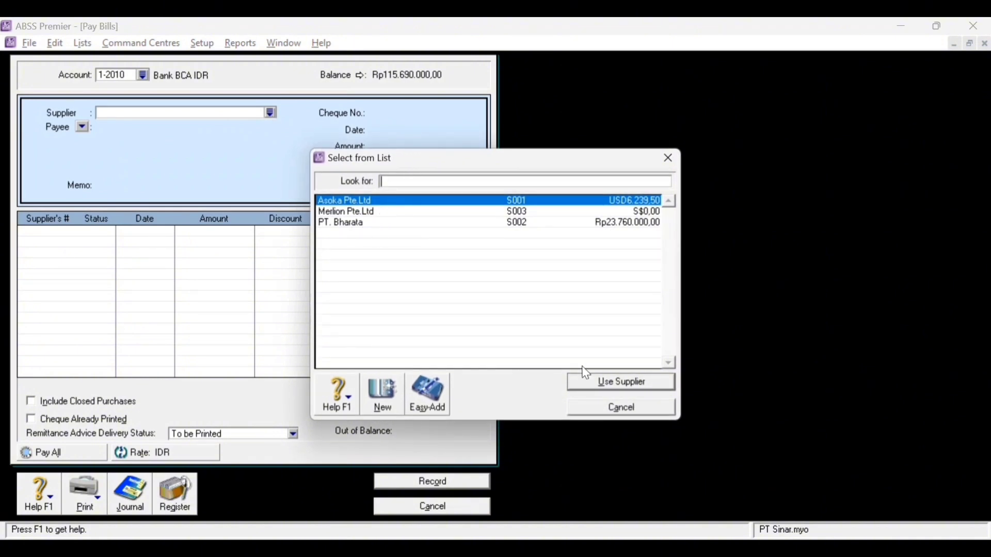
pyautogui.click(580, 382)
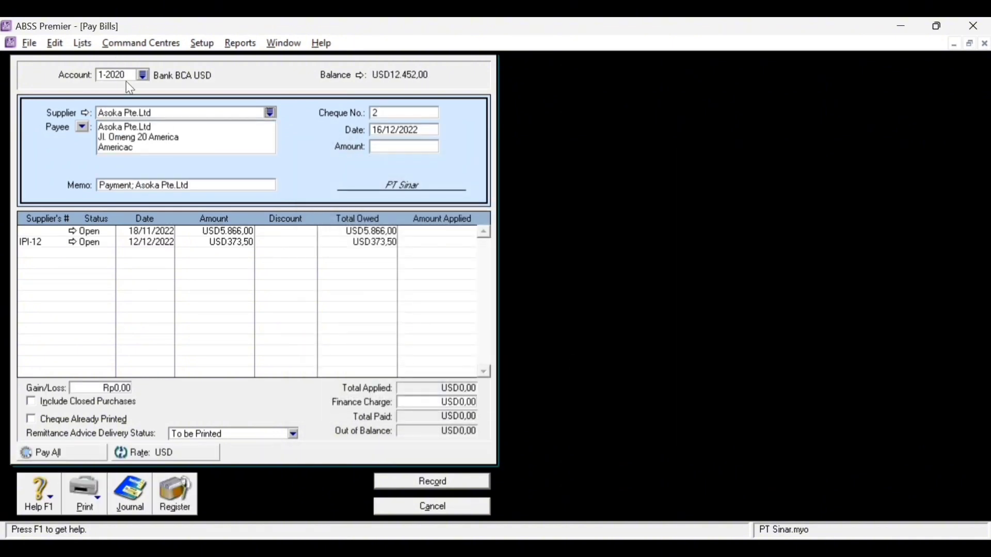
pyautogui.click(142, 75)
pyautogui.doubleClick(426, 256)
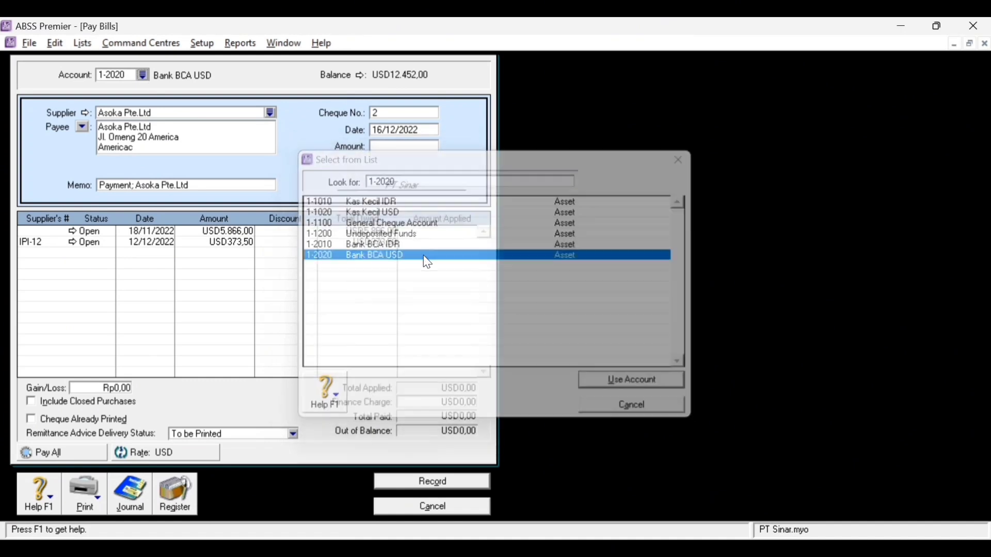
pyautogui.write('BKK1')
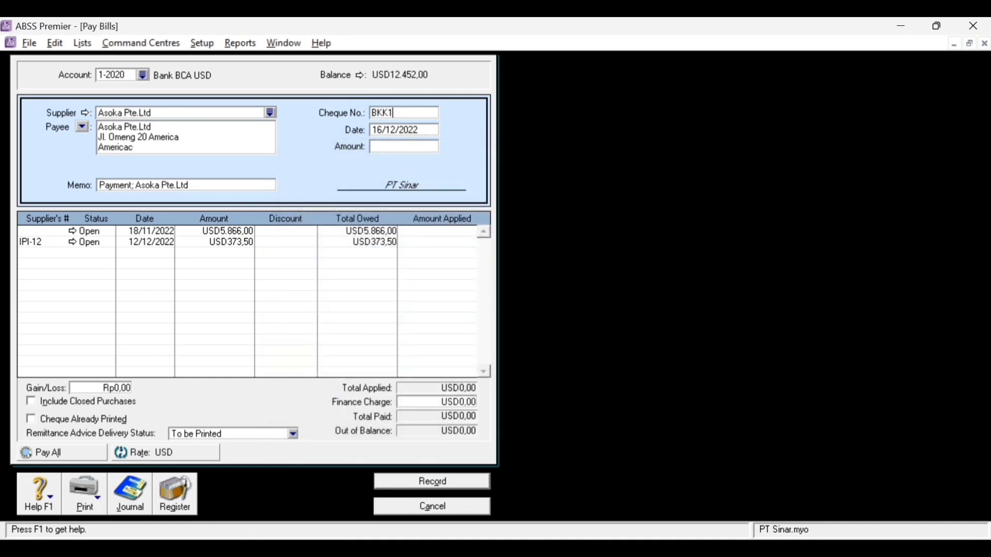
pyautogui.write('12-4')
pyautogui.click(400, 113)
# - Apply USD5.866,00 to the 18/11/2022 Asoka bill and check the recap journal
pyautogui.press('BackSpace')
pyautogui.click(391, 147)
pyautogui.write('5866')
pyautogui.press('Tab')
pyautogui.click(441, 235)
pyautogui.press('Tab')
pyautogui.hotkey('ctrl', 'r')
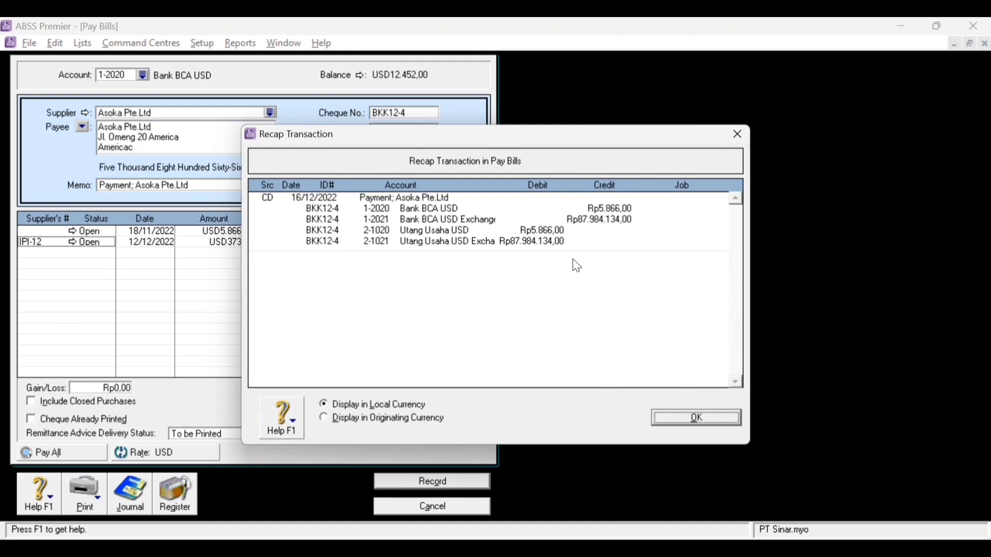
pyautogui.click(719, 421)
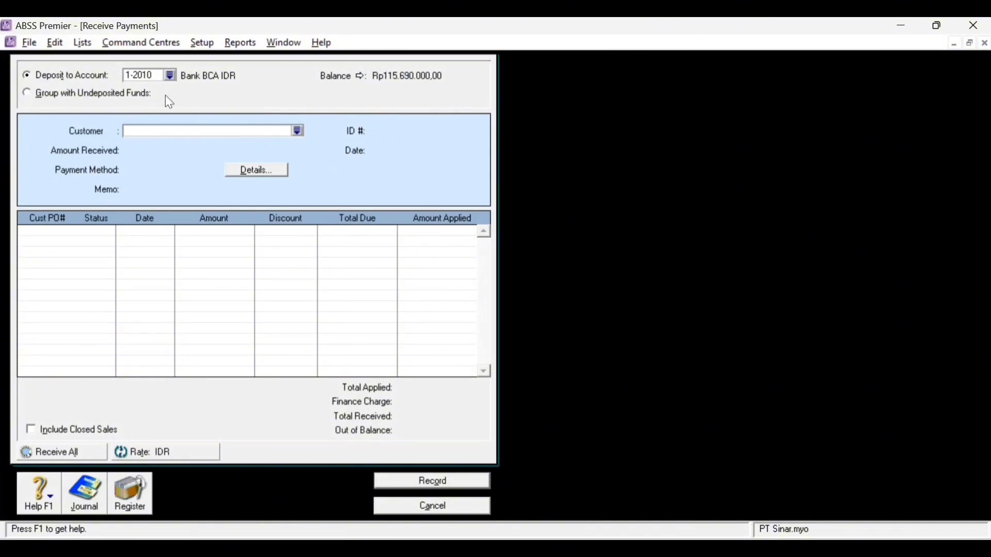
# - Enter Klinik Bunda's Rp44.000.000 receipt, paid by Cheque, with ID BKM12-1
pyautogui.click(299, 131)
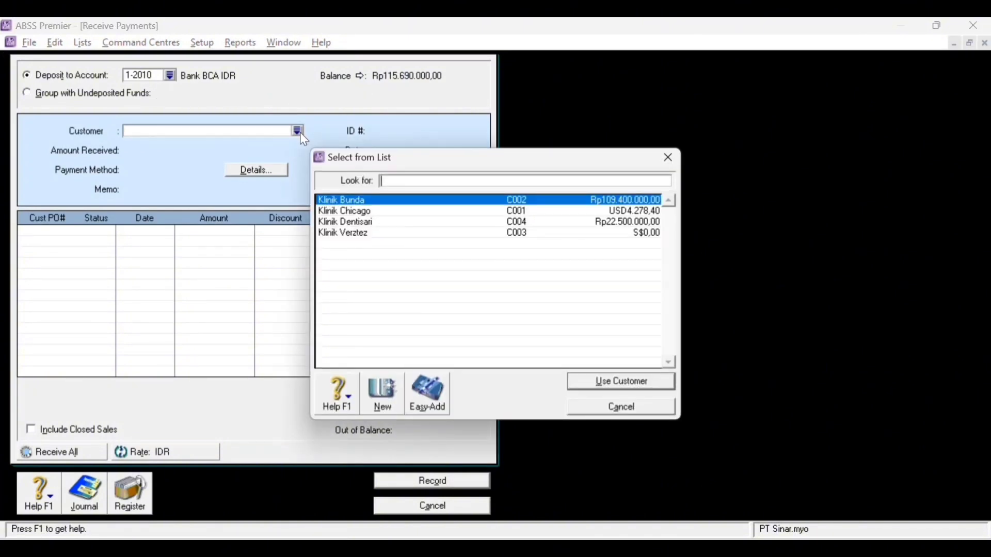
pyautogui.doubleClick(383, 203)
pyautogui.write('44000000')
pyautogui.click(212, 170)
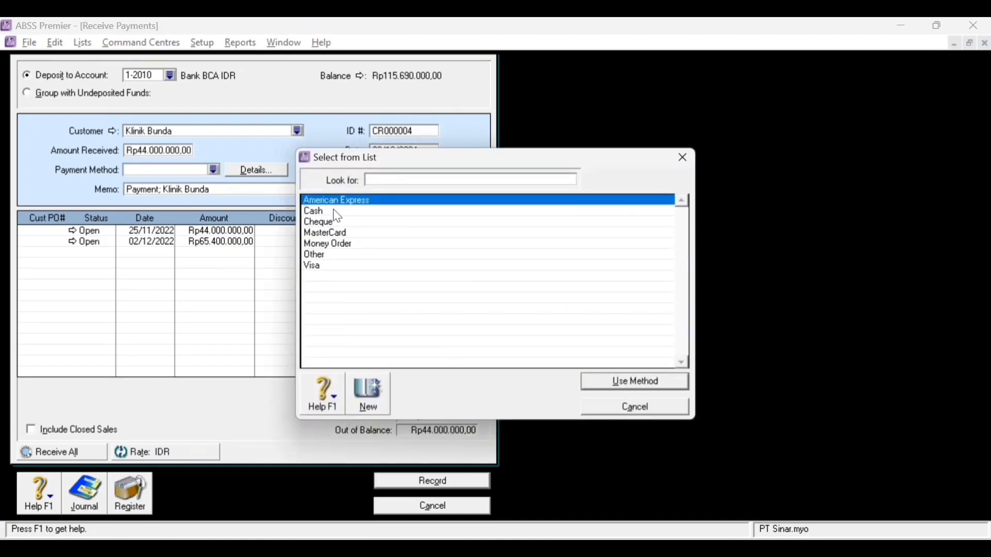
pyautogui.doubleClick(318, 223)
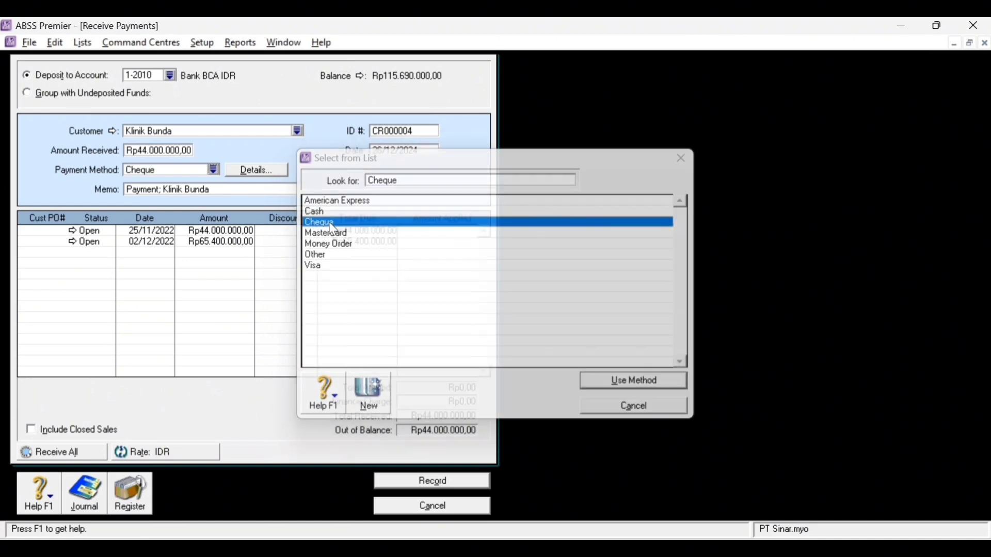
pyautogui.click(407, 130)
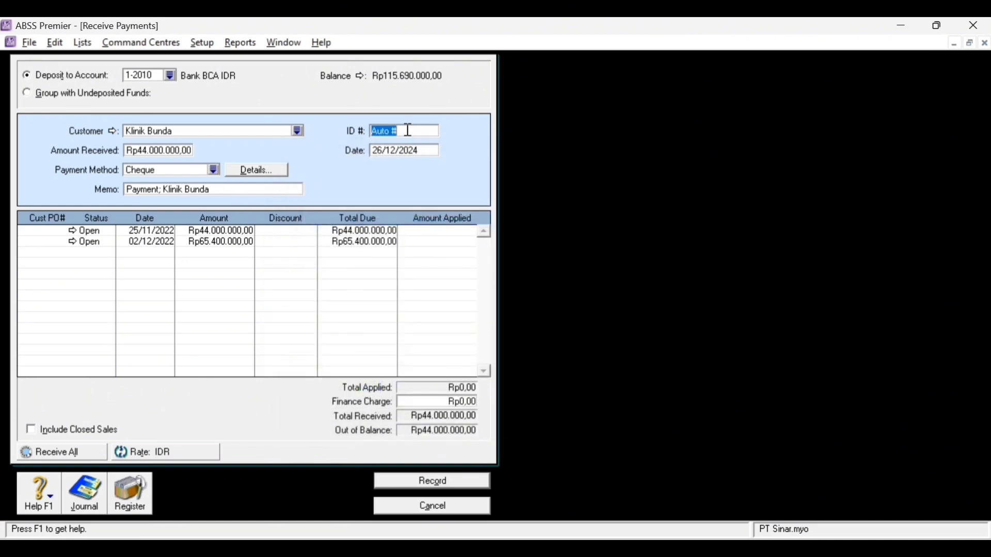
pyautogui.write('BKM12-1')
# - Date the receipt 20/12/2022, apply it to the 25/11/2022 invoice, and record it
pyautogui.click(381, 148)
pyautogui.press('BackSpace')
pyautogui.press('BackSpace')
pyautogui.write('20')
pyautogui.press('Tab')
pyautogui.press('BackSpace')
pyautogui.write('2')
pyautogui.click(460, 233)
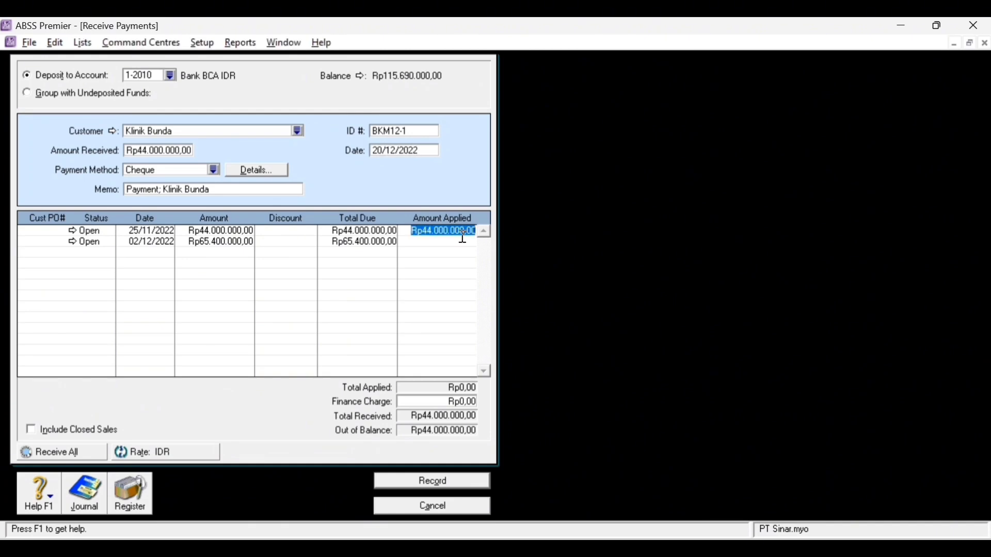
pyautogui.press('Tab')
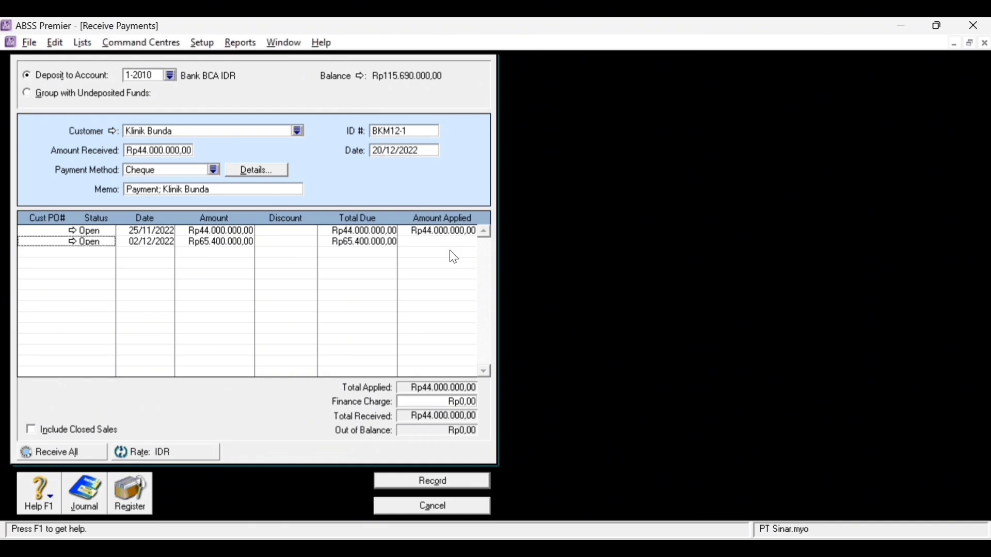
pyautogui.hotkey('ctrl', 'r')
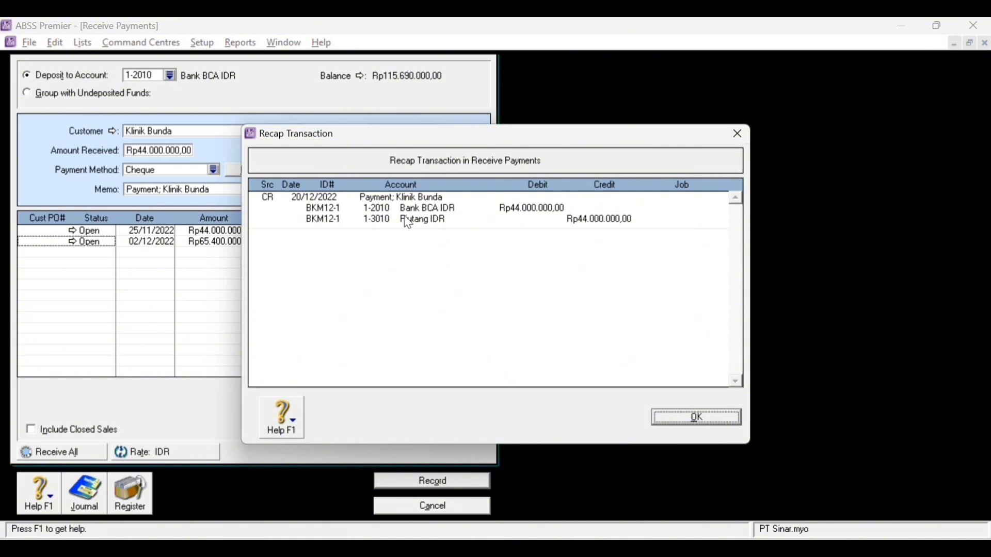
pyautogui.click(691, 417)
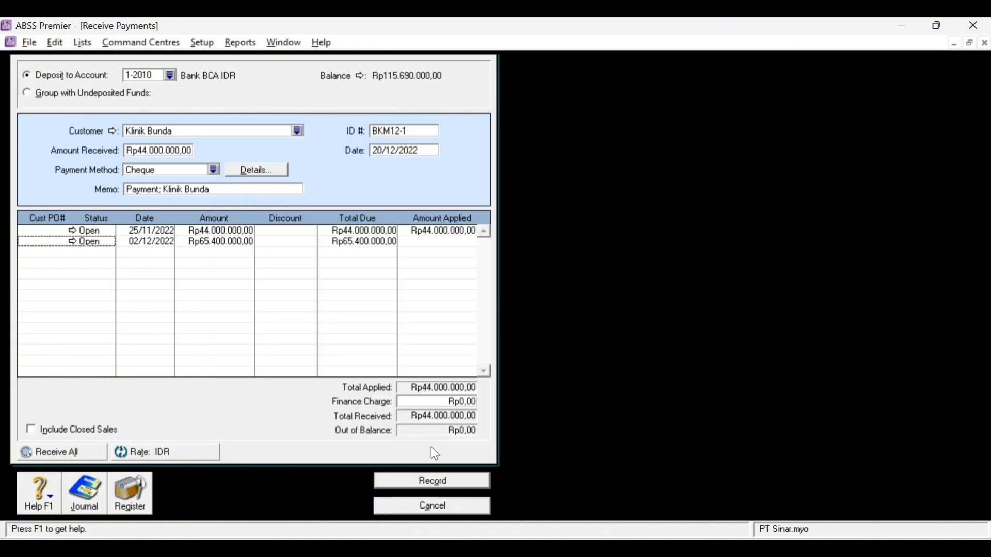
pyautogui.click(430, 482)
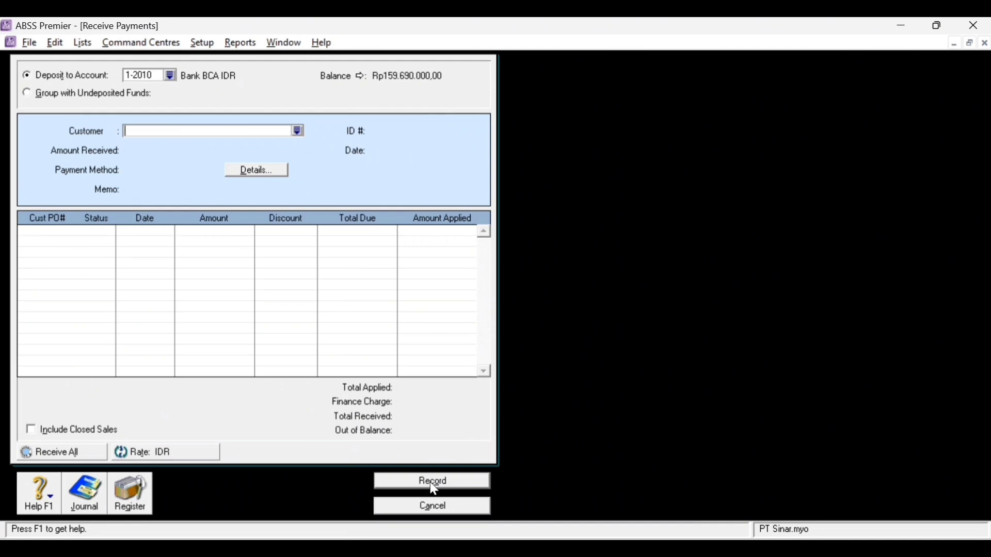
# - Enter Klinik Chicago's USD2.900,00 cheque receipt with ID BKM12-2
pyautogui.click(297, 130)
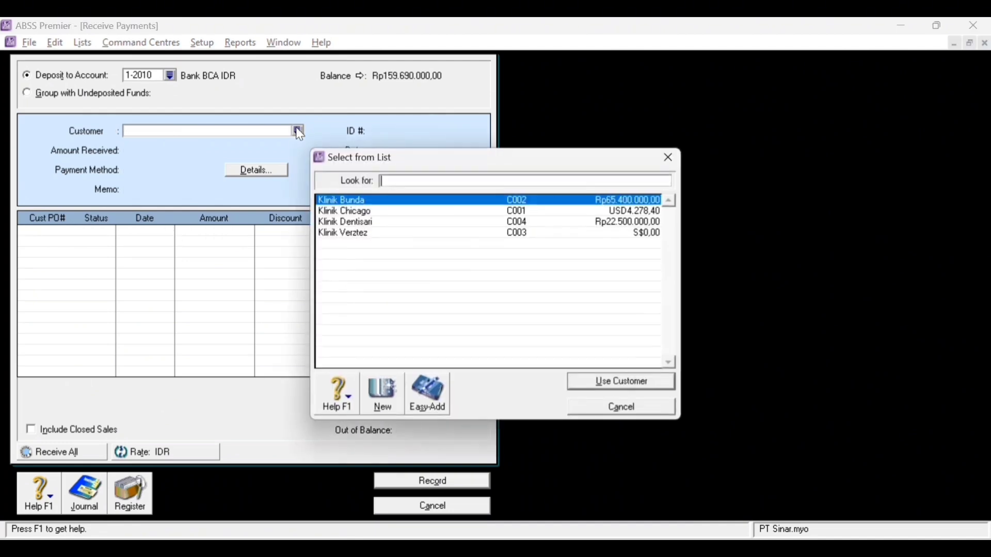
pyautogui.doubleClick(385, 213)
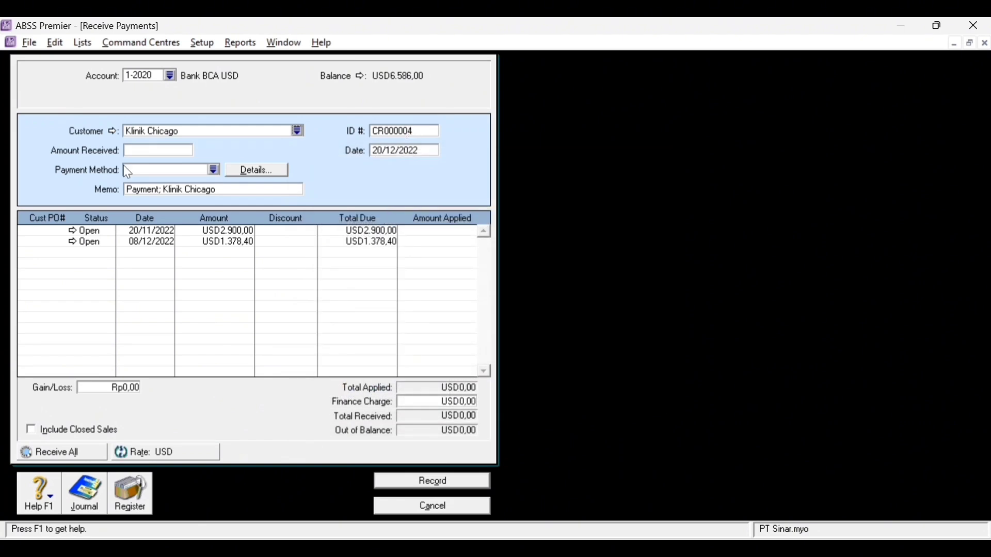
pyautogui.click(173, 150)
pyautogui.write('2900')
pyautogui.press('Tab')
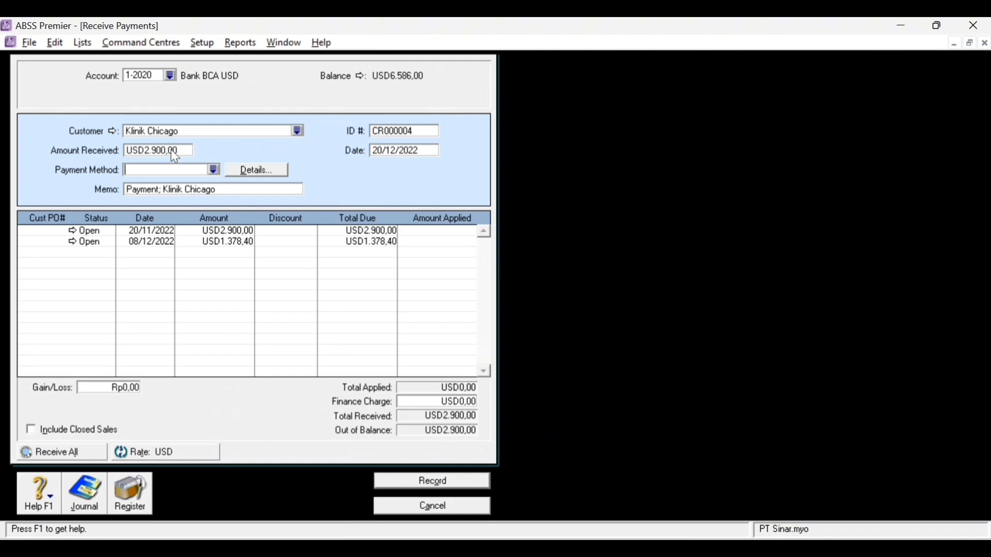
pyautogui.click(213, 170)
pyautogui.click(354, 206)
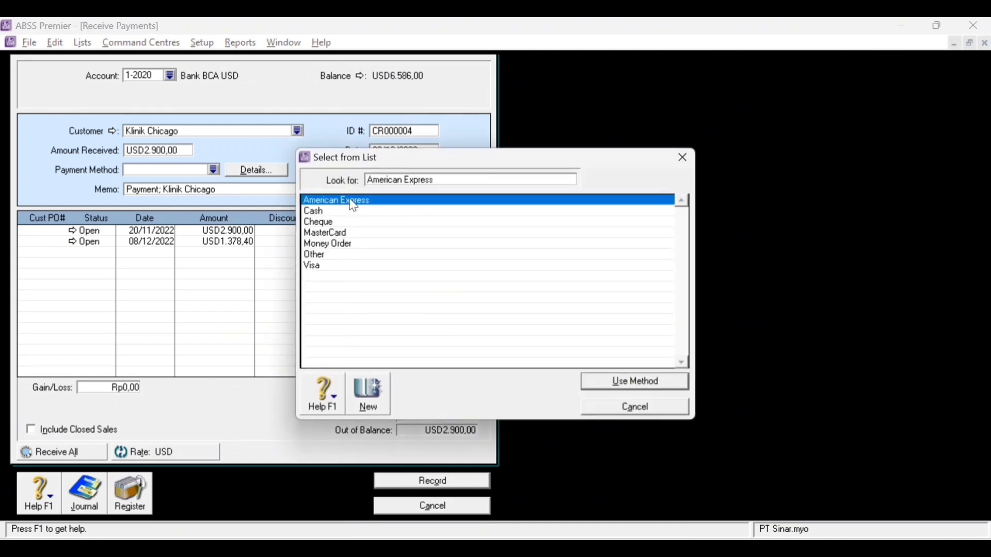
pyautogui.doubleClick(326, 223)
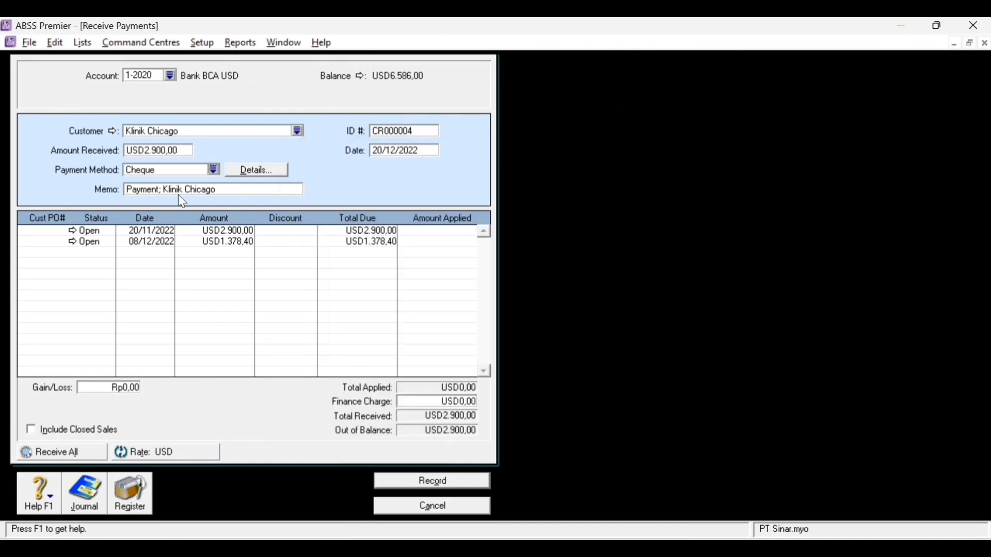
pyautogui.click(400, 130)
pyautogui.write('BKM122')
# - Apply it to the 20/11/2022 invoice, check the recap, and record the receipt
pyautogui.click(432, 231)
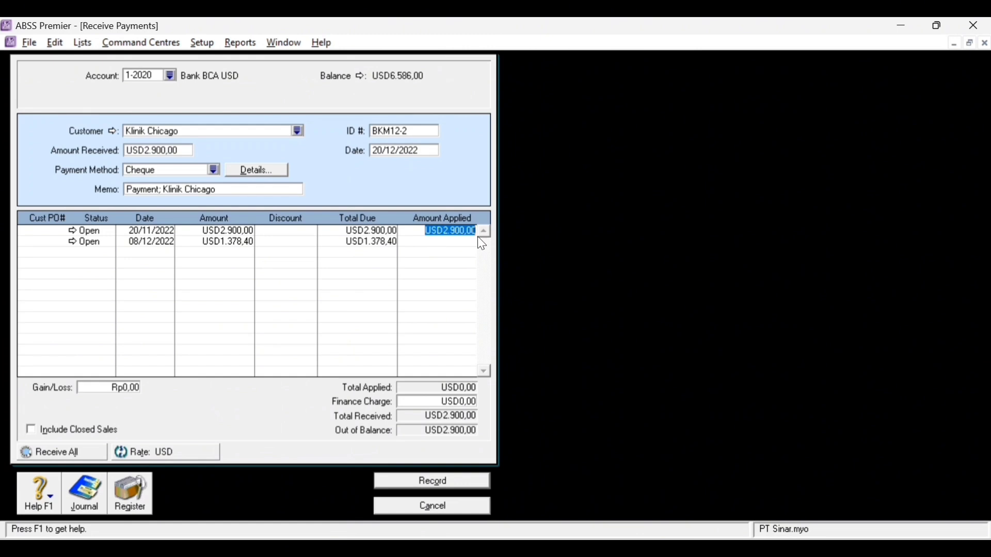
pyautogui.press('Tab')
pyautogui.hotkey('ctrl', 'r')
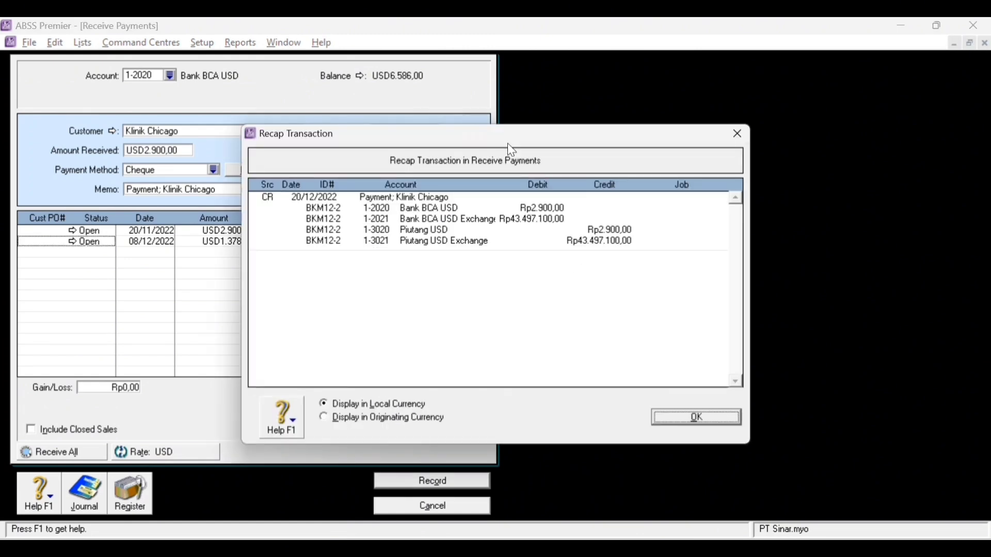
pyautogui.click(694, 417)
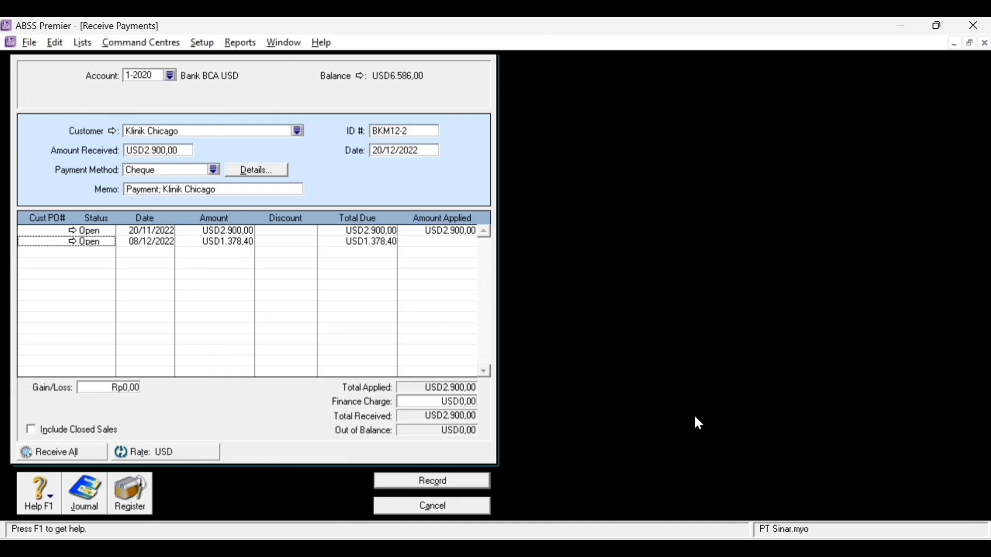
pyautogui.click(445, 482)
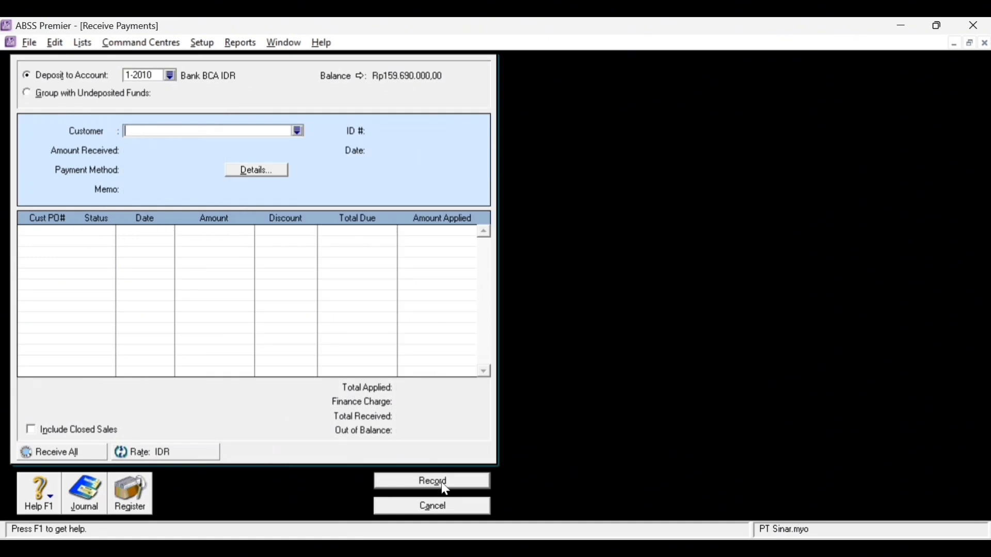
pyautogui.press('Escape')
# - Start purchase 002-12 for Asoka Pte.Ltd with supplier invoice IPI-12
pyautogui.click(493, 215)
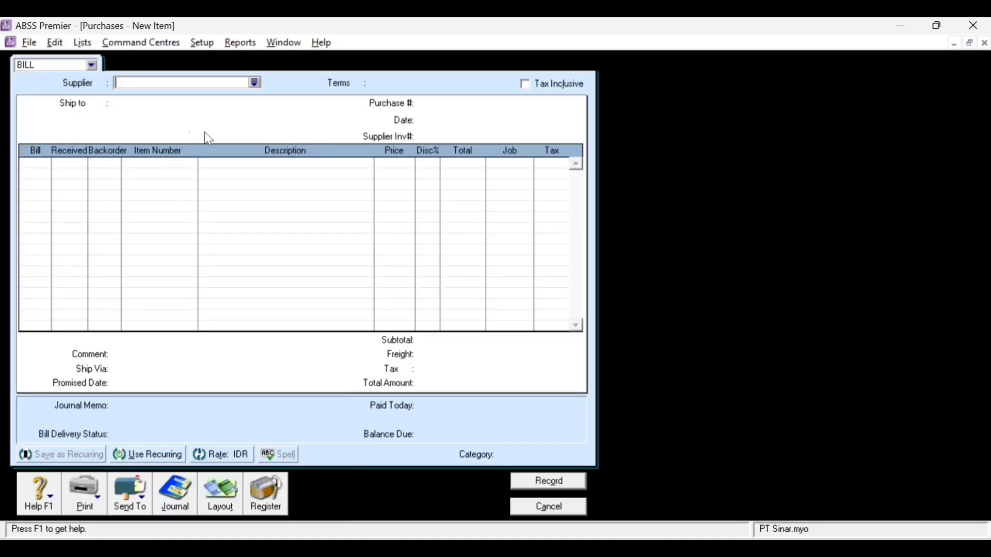
pyautogui.click(254, 83)
pyautogui.doubleClick(398, 201)
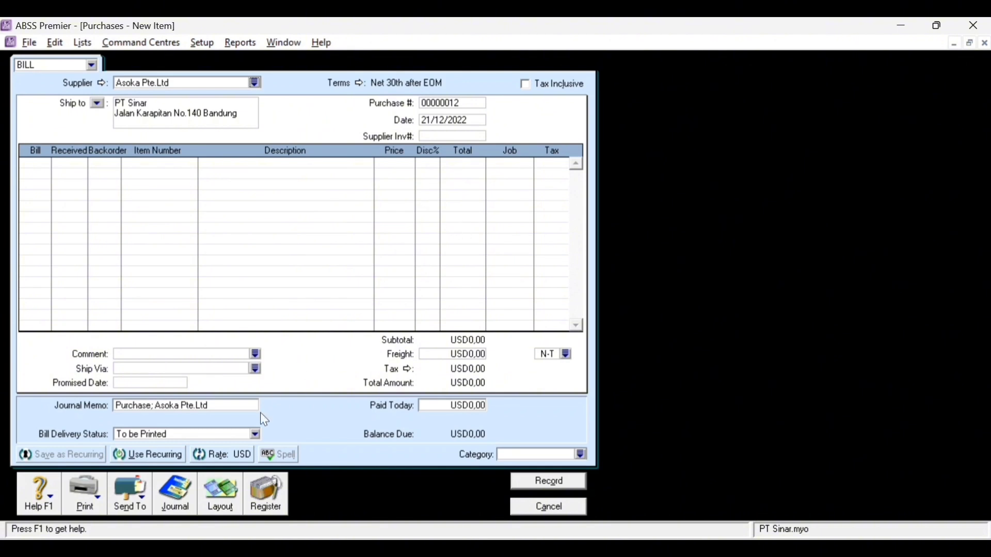
pyautogui.click(435, 104)
pyautogui.write('002-12')
pyautogui.write('IPI-12')
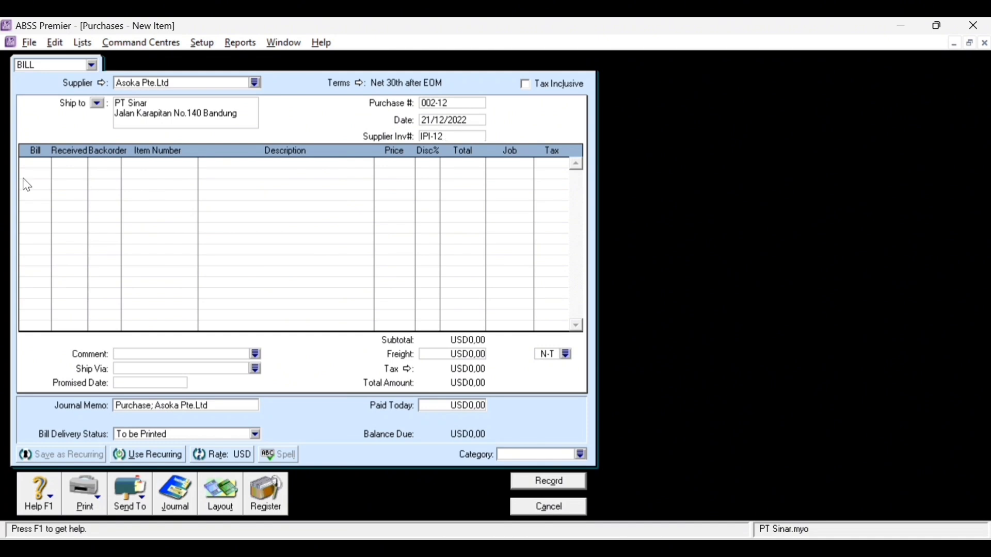
# - Add a return line of -1 AU-N09 Infuse assigned to job P
pyautogui.click(47, 163)
pyautogui.write('-1')
pyautogui.press('Tab')
pyautogui.write('-1')
pyautogui.press('Tab')
pyautogui.press('Tab')
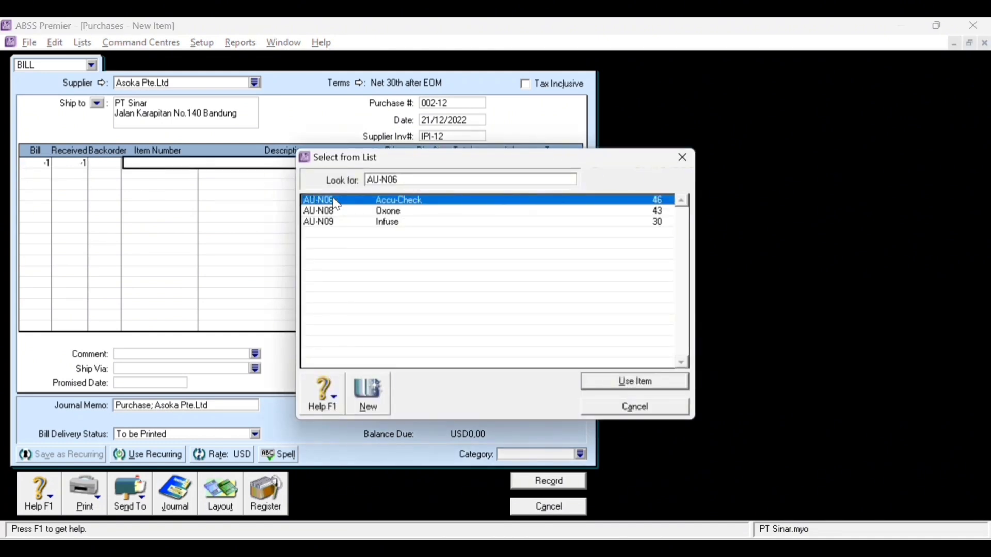
pyautogui.click(401, 224)
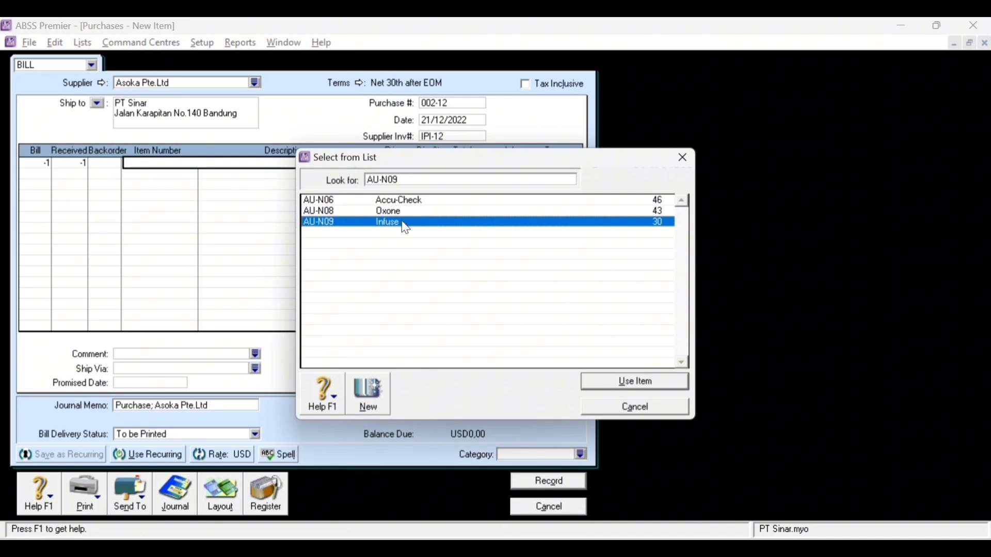
pyautogui.doubleClick(405, 223)
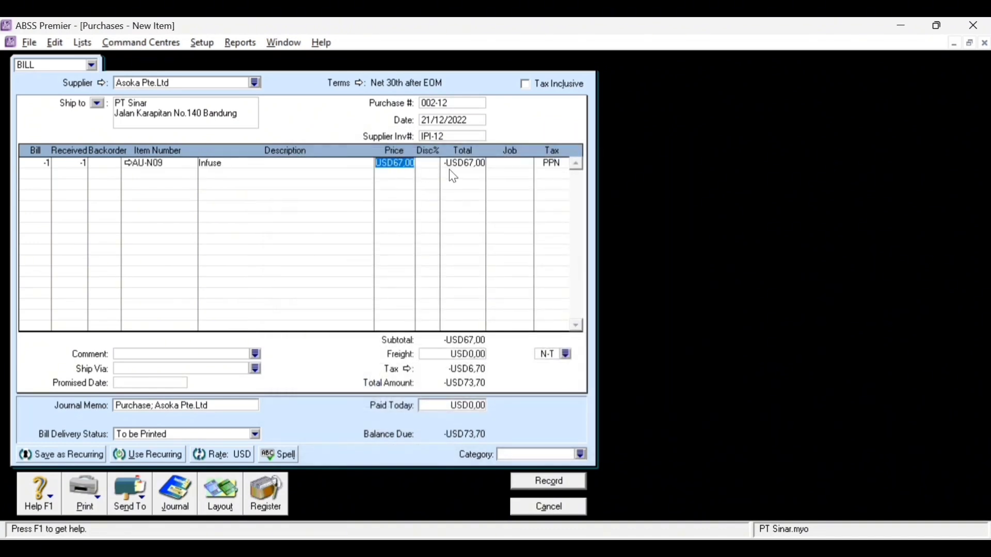
pyautogui.press('Tab')
pyautogui.click(522, 166)
pyautogui.click(527, 164)
pyautogui.doubleClick(394, 213)
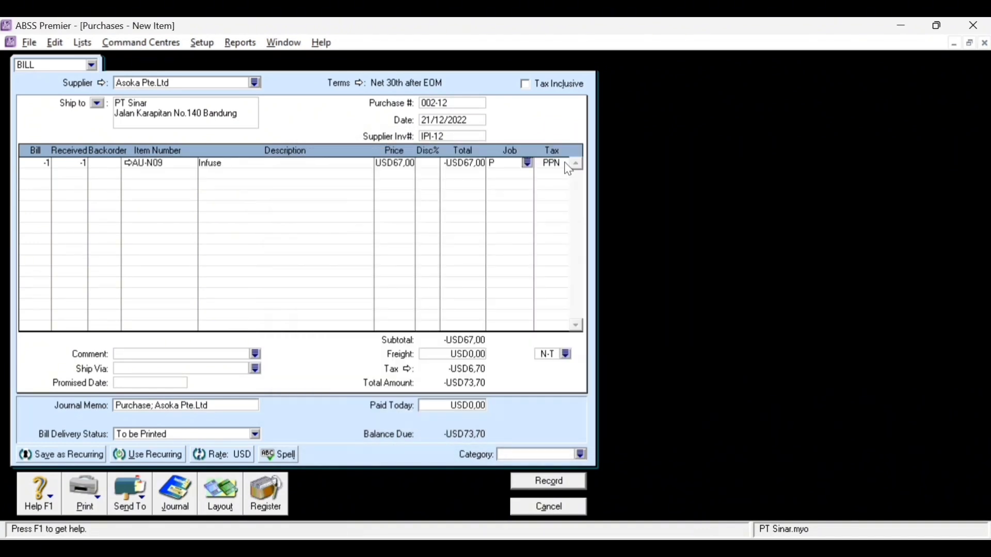
# - Set category Overseas, check the recap, and record return 002-12
pyautogui.click(581, 454)
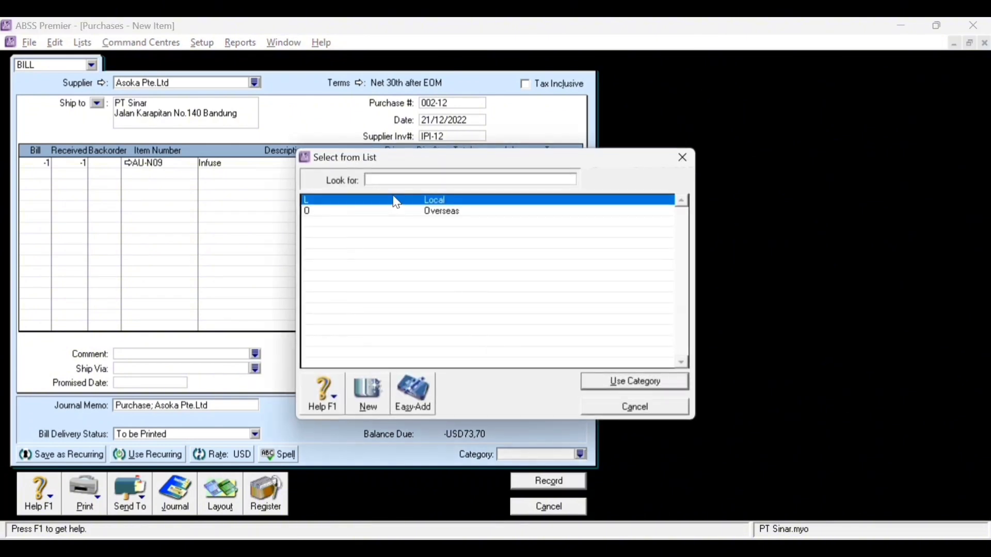
pyautogui.click(418, 218)
pyautogui.doubleClick(418, 217)
pyautogui.hotkey('ctrl', 'r')
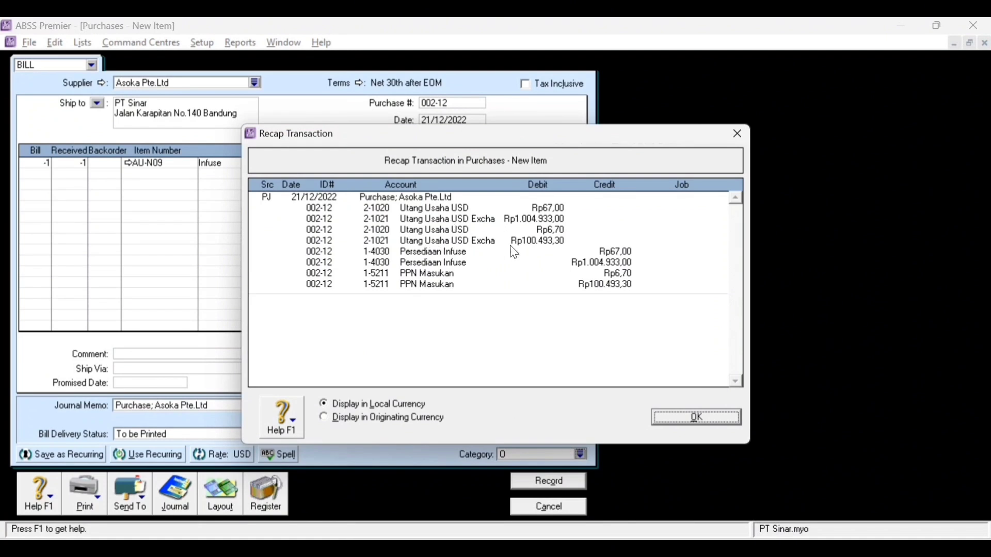
pyautogui.click(714, 420)
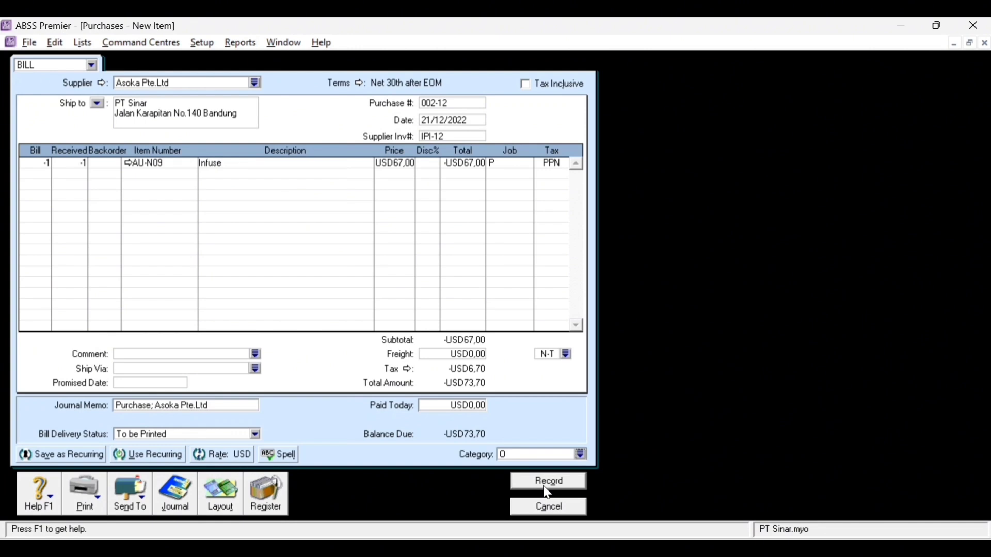
pyautogui.click(548, 483)
pyautogui.click(447, 350)
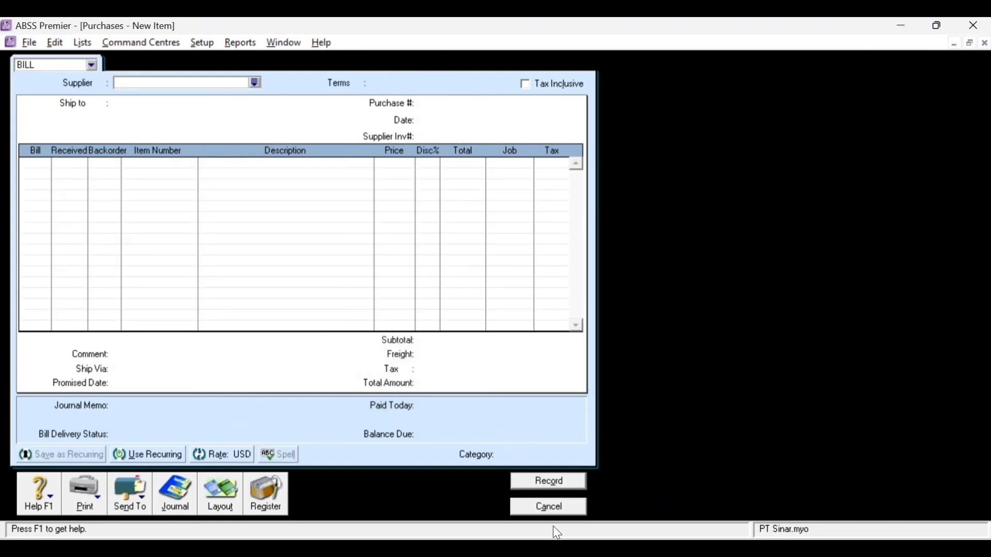
# - Start a refund for debit 002-12 deposited into Bank BCA USD
pyautogui.click(547, 507)
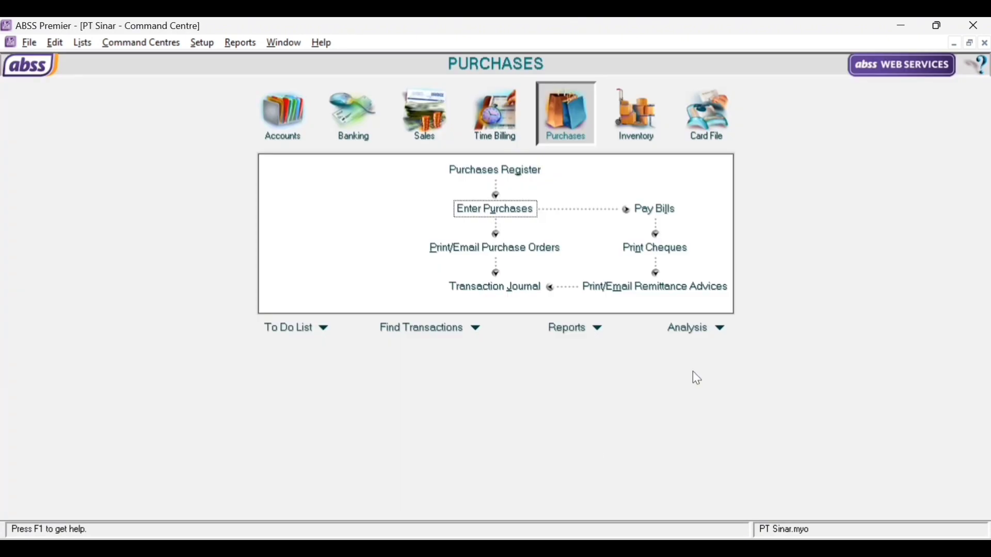
pyautogui.click(527, 170)
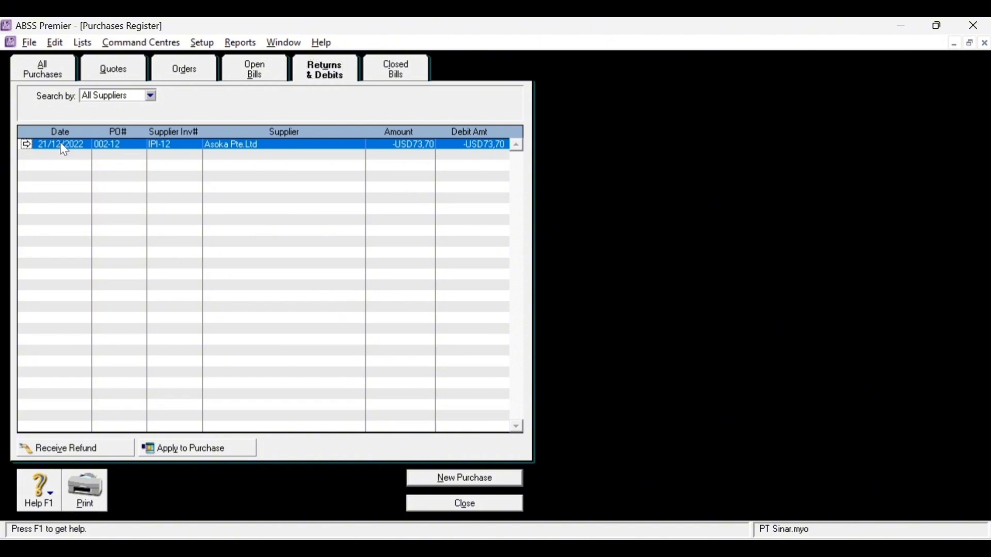
pyautogui.click(90, 452)
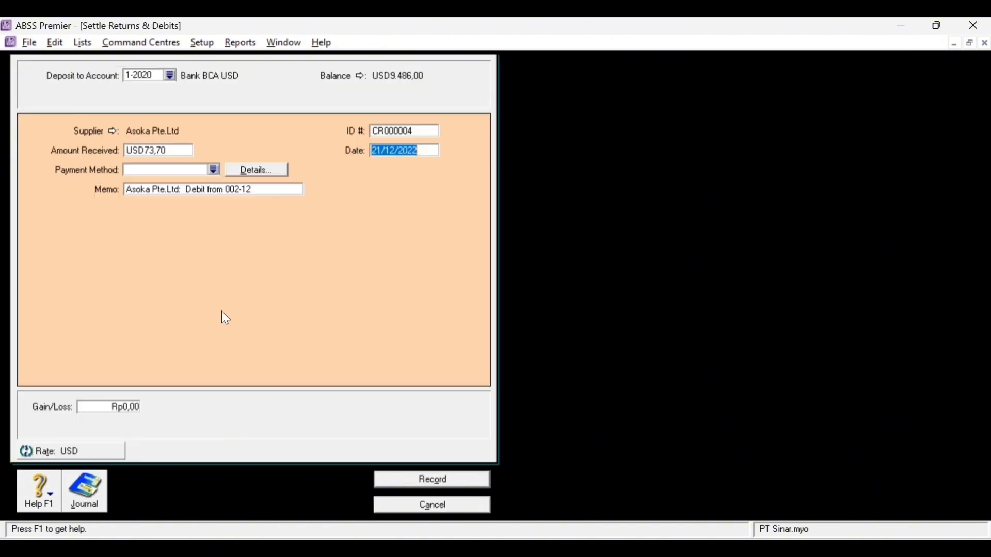
pyautogui.click(171, 76)
pyautogui.doubleClick(415, 255)
# - Give the refund ID BM12-1 and payment method Cheque, check the recap, and record it
pyautogui.doubleClick(397, 132)
pyautogui.press('capslock')
pyautogui.write('BM')
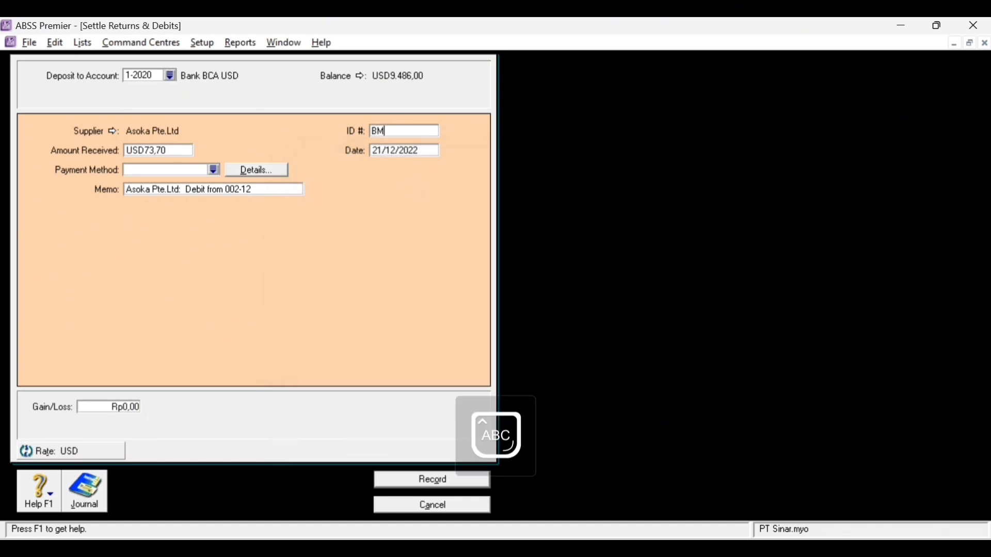
pyautogui.write('12-')
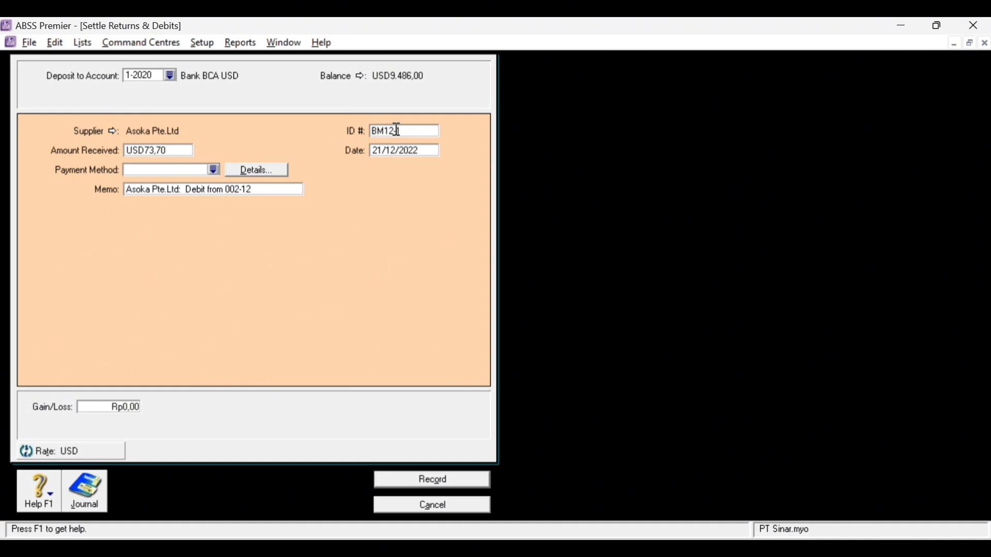
pyautogui.press('Tab')
pyautogui.click(384, 150)
pyautogui.click(213, 169)
pyautogui.click(329, 223)
pyautogui.doubleClick(328, 223)
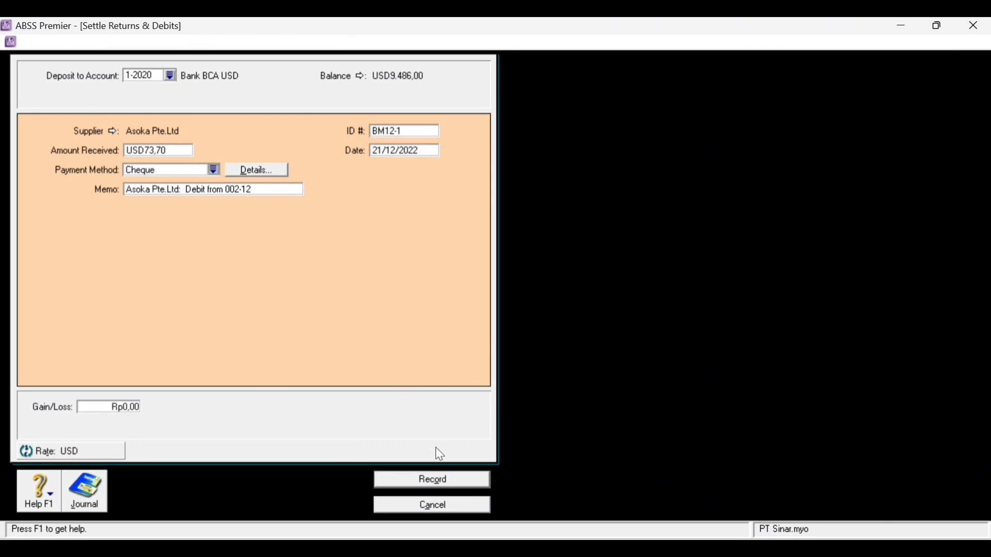
pyautogui.hotkey('ctrl', 'r')
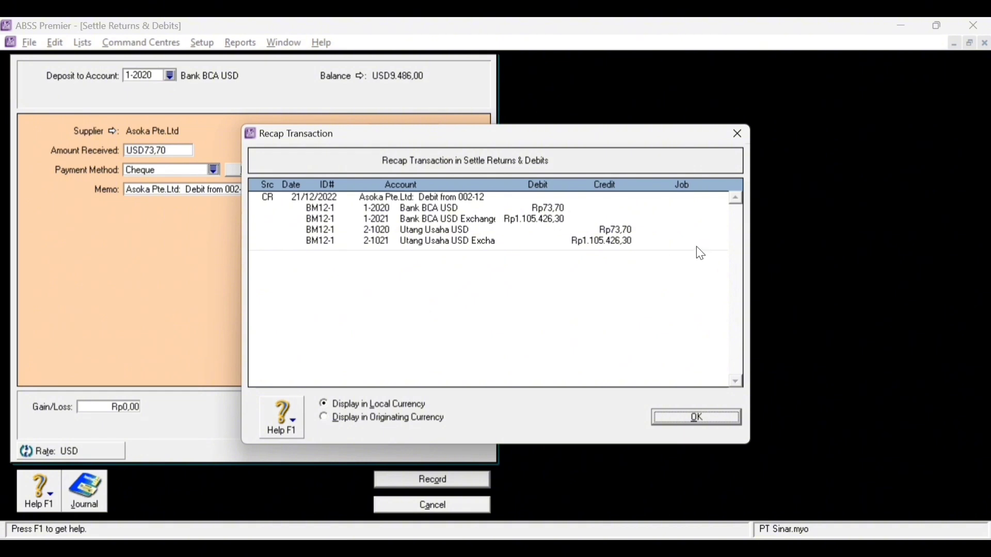
pyautogui.click(733, 425)
pyautogui.click(473, 485)
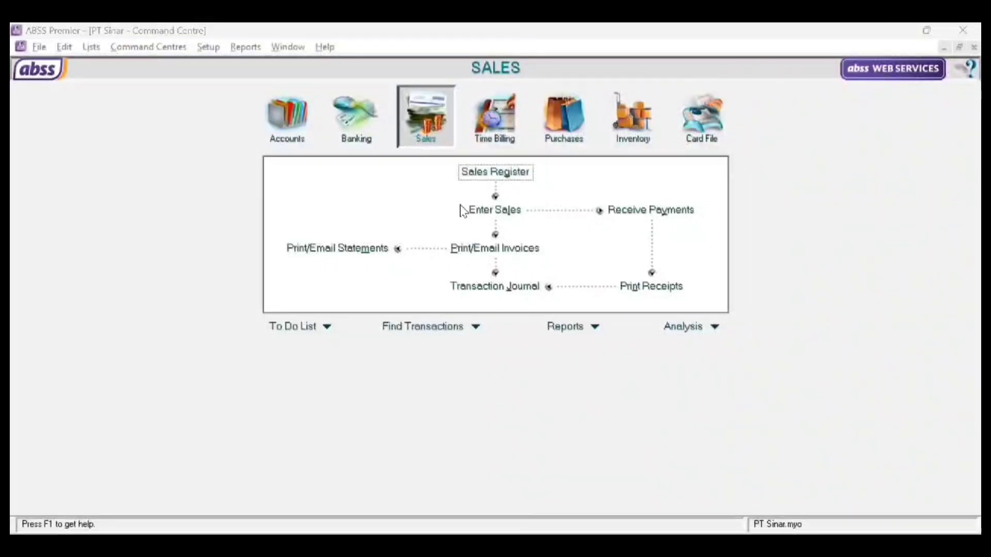
# - Start a sales invoice for Klinik Bunda with C.O.D. payment terms
pyautogui.click(503, 216)
pyautogui.click(259, 88)
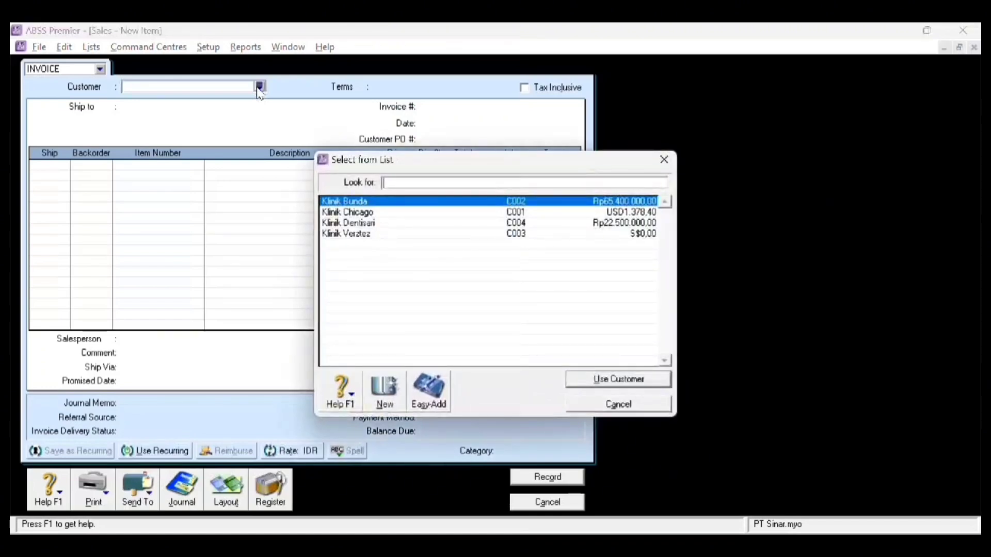
pyautogui.doubleClick(402, 203)
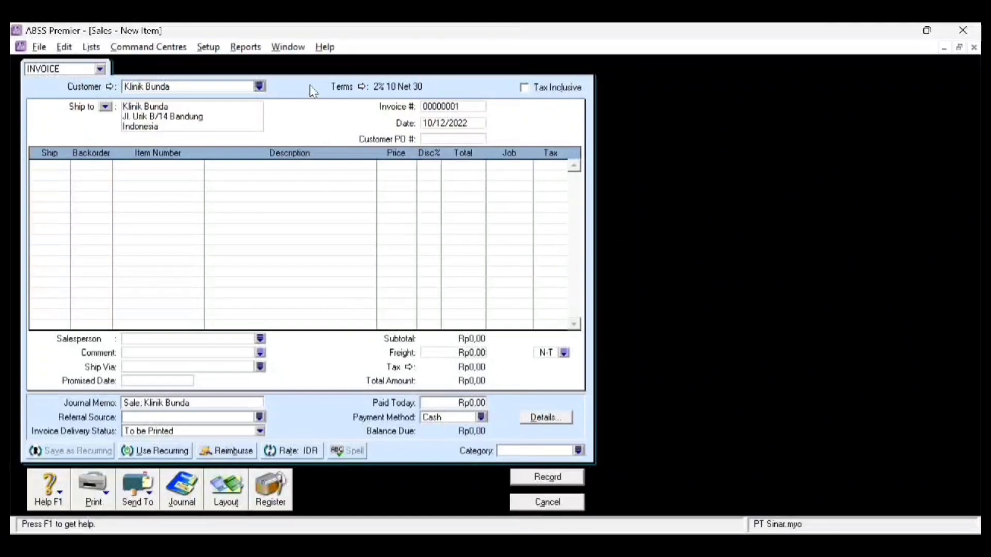
pyautogui.click(362, 86)
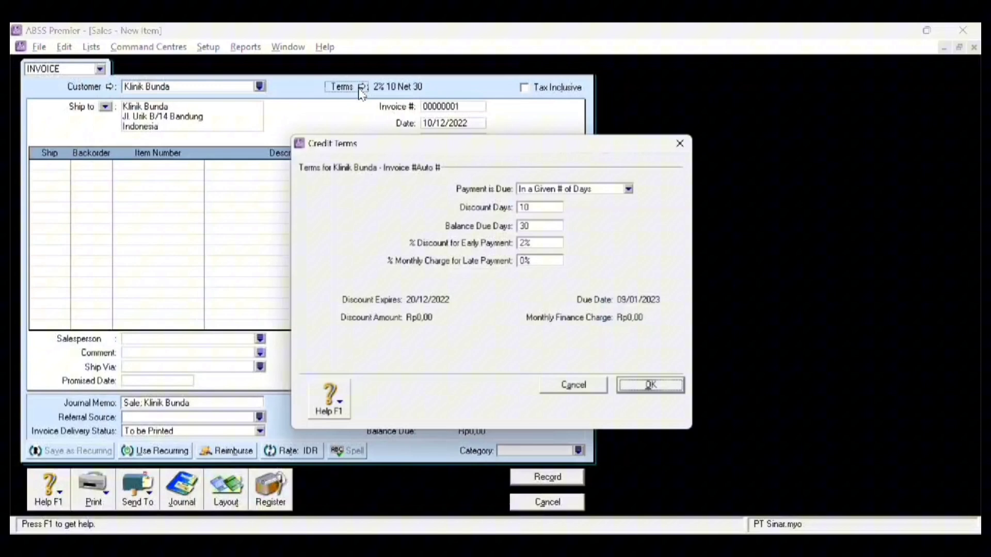
pyautogui.click(635, 188)
pyautogui.click(545, 202)
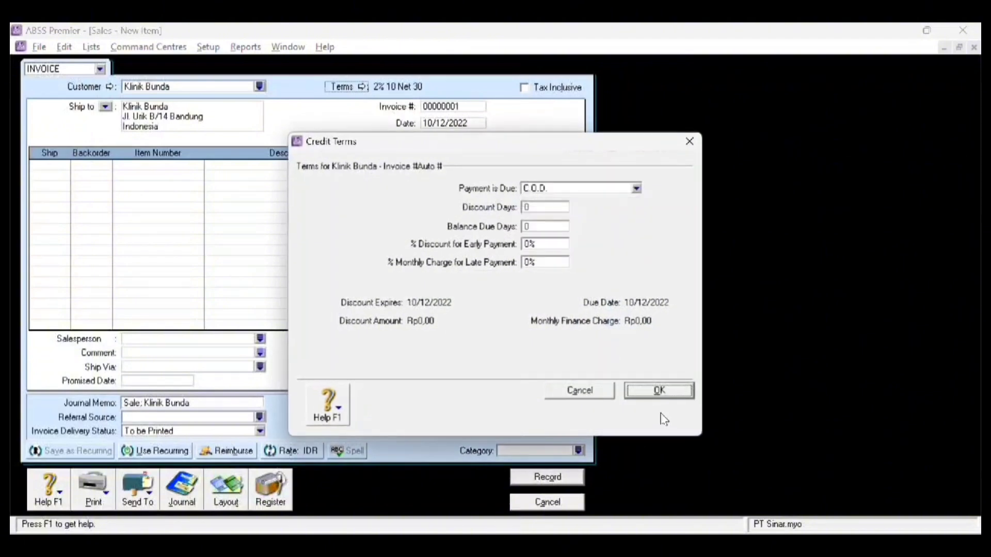
pyautogui.click(659, 391)
# - Set invoice BM12-2, date 21/12/2022, customer PO NK12-1, and ship -1 on line one
pyautogui.click(456, 108)
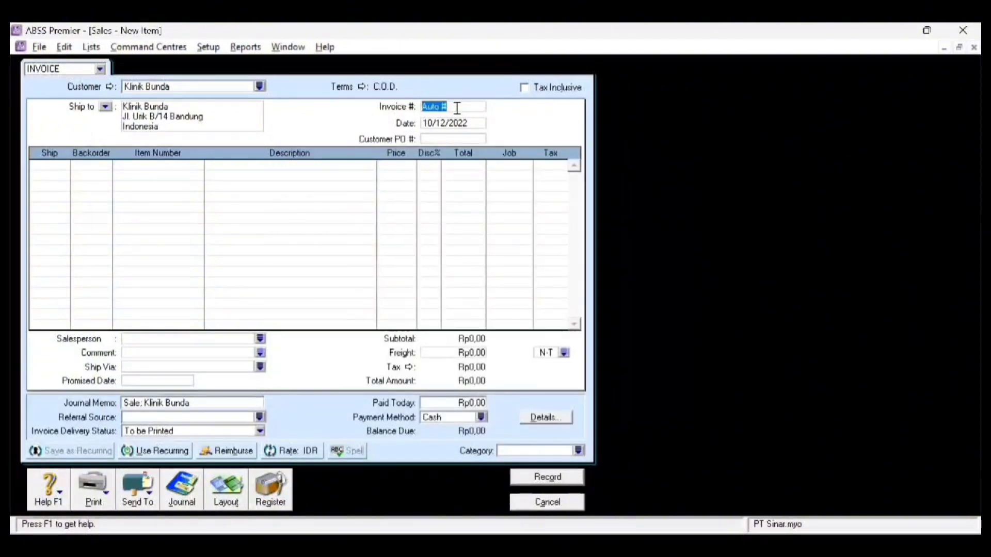
pyautogui.press('BackSpace')
pyautogui.write('BM12-2')
pyautogui.press('Tab')
pyautogui.click(431, 122)
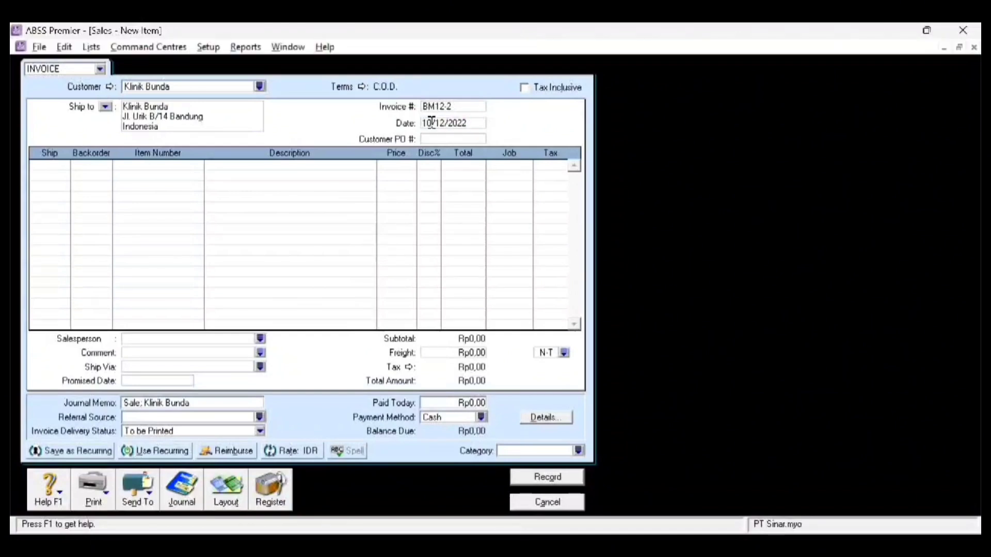
pyautogui.press('BackSpace')
pyautogui.press('BackSpace')
pyautogui.write('21')
pyautogui.press('Tab')
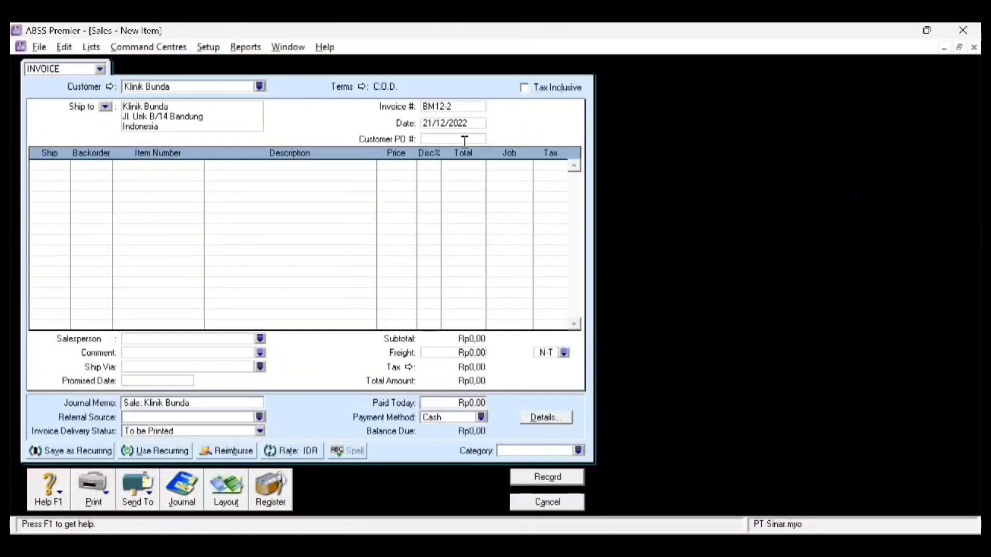
pyautogui.write('NK12-1')
pyautogui.press('Tab')
pyautogui.write('-1')
pyautogui.press('Tab')
pyautogui.press('Tab')
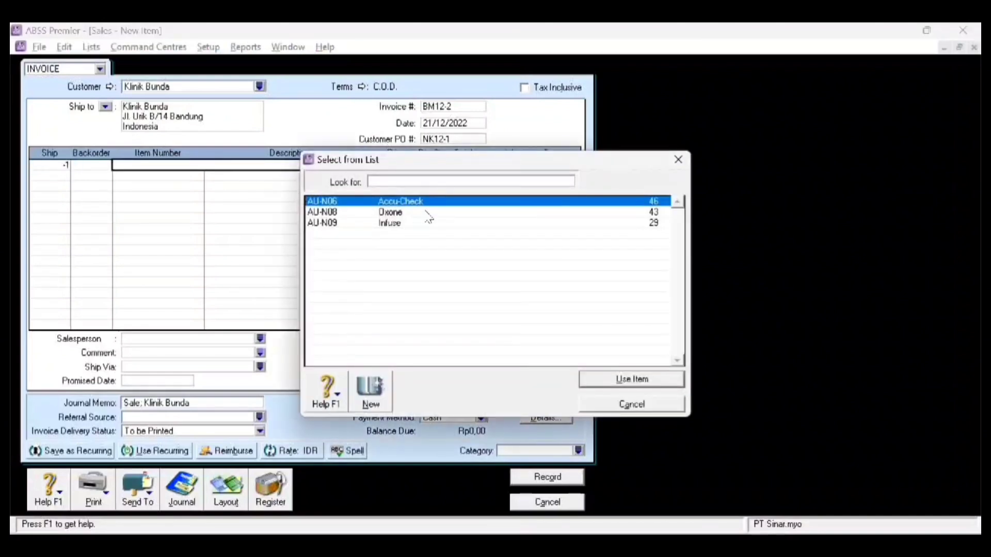
# - Return AU-N06 Accu-Check on the line with job P and PPN tax
pyautogui.doubleClick(436, 203)
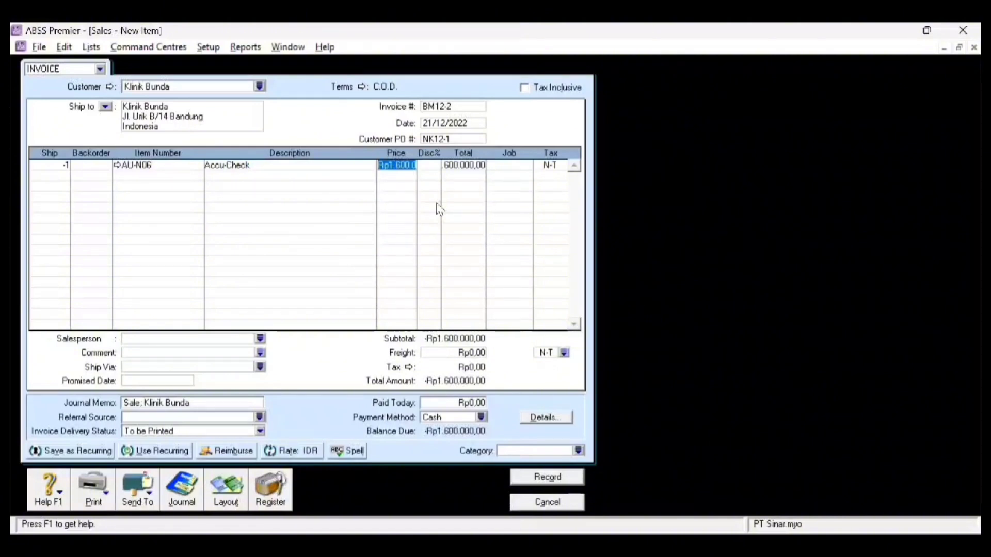
pyautogui.press('Tab')
pyautogui.doubleClick(527, 166)
pyautogui.doubleClick(450, 212)
pyautogui.click(559, 165)
pyautogui.click(561, 166)
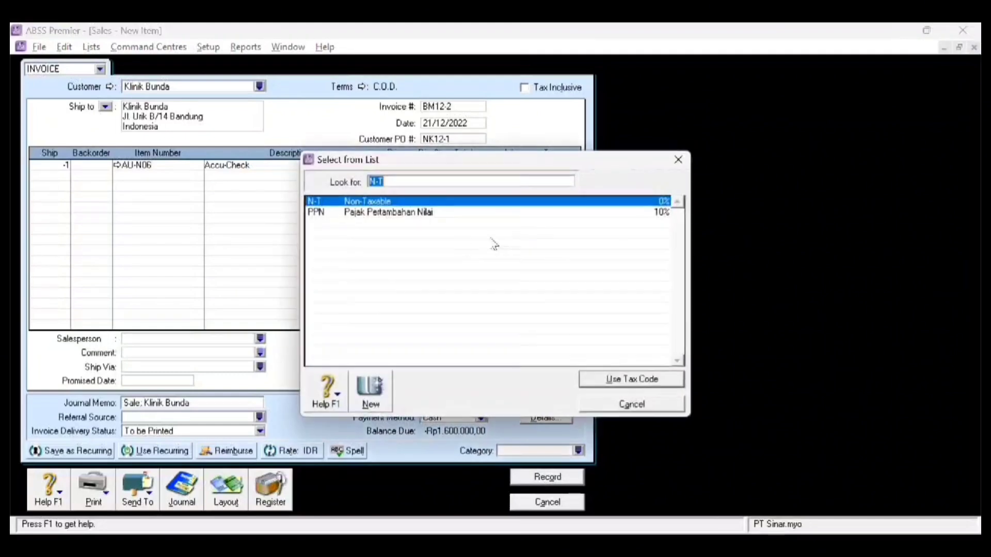
pyautogui.doubleClick(409, 213)
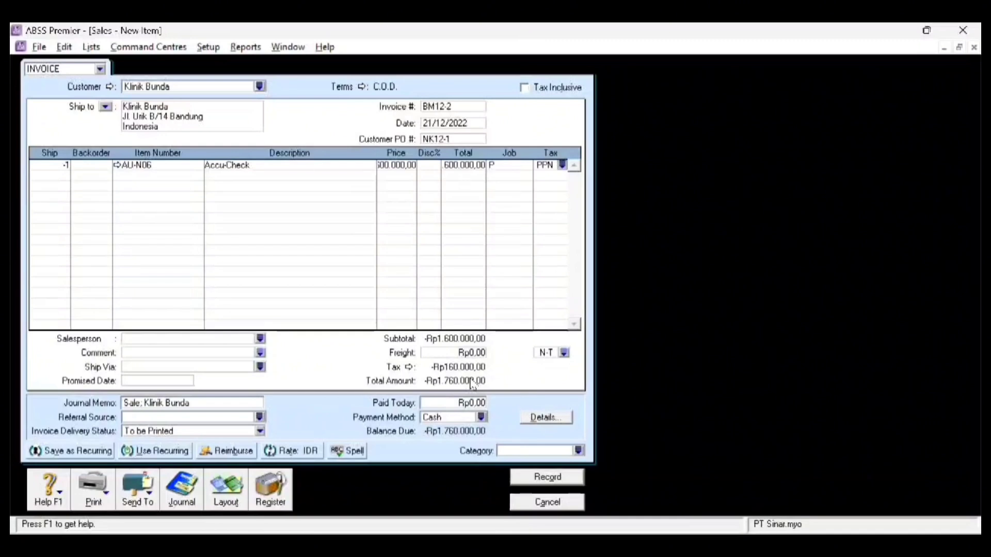
# - Set category Local, check the recap, and record the -Rp1.760.000,00 invoice
pyautogui.click(579, 451)
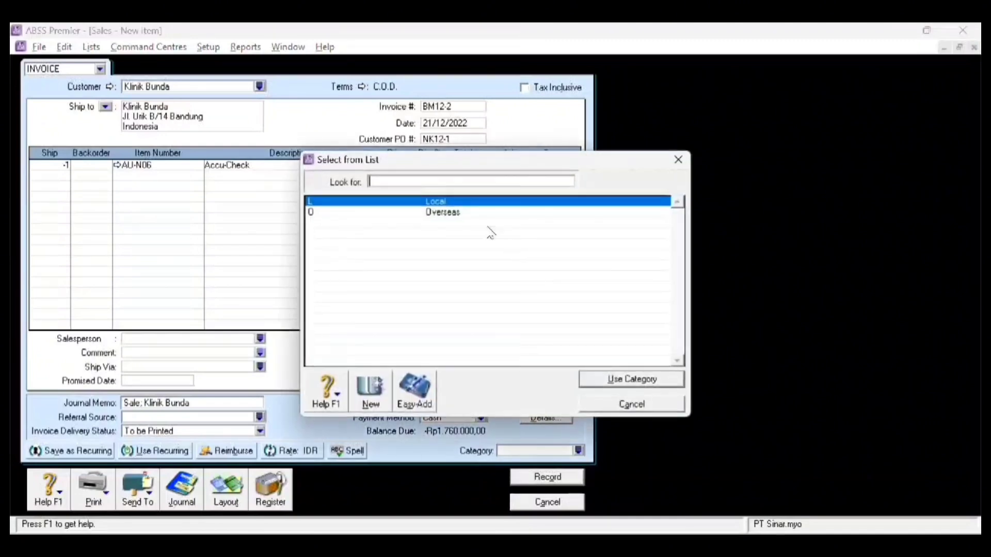
pyautogui.doubleClick(436, 201)
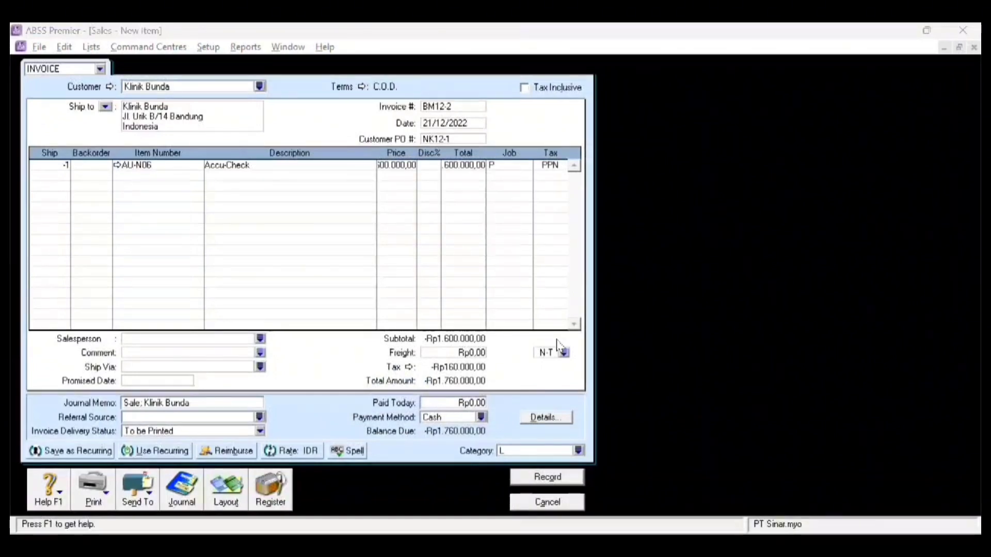
pyautogui.hotkey('ctrl', 'r')
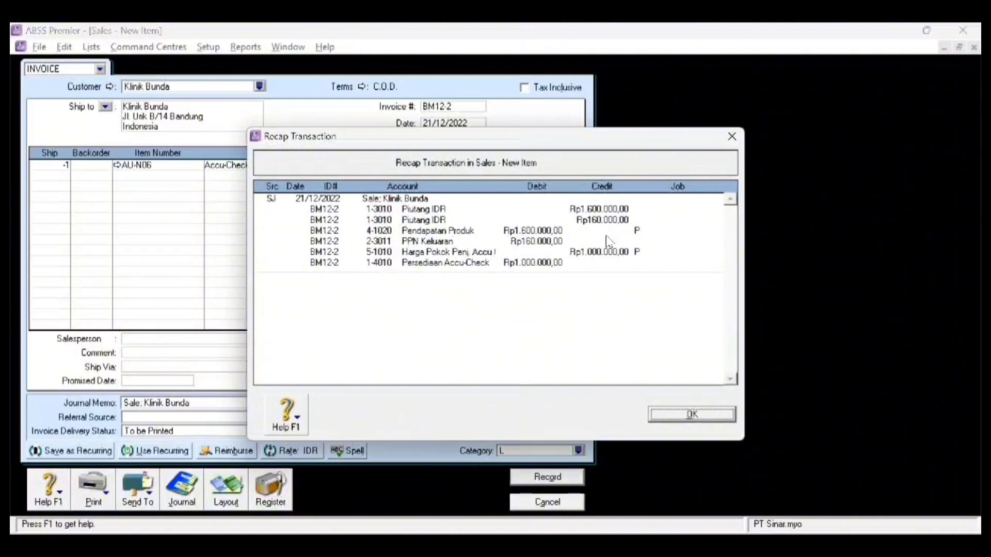
pyautogui.click(692, 415)
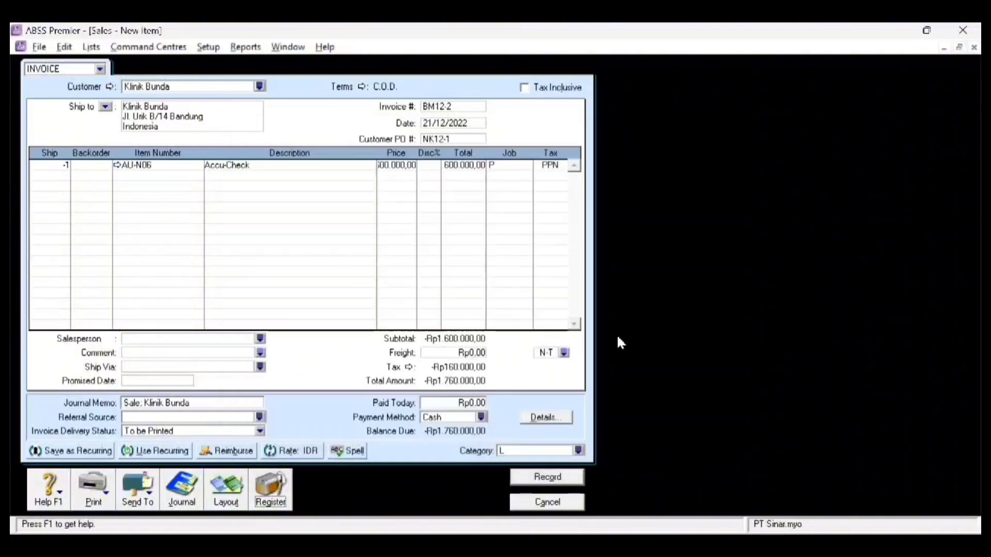
pyautogui.click(561, 481)
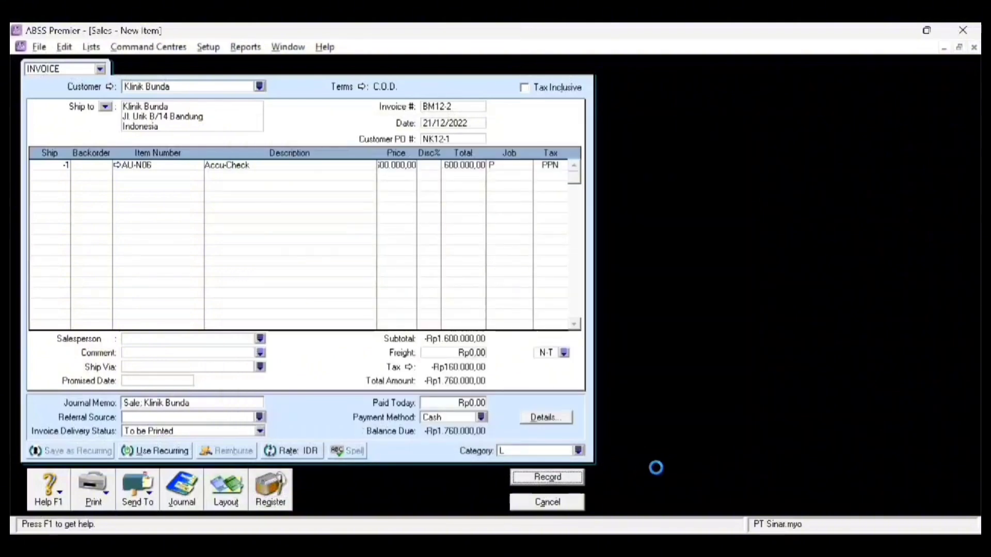
# - Pick Klinik Bunda's credit from Returns & Credits and start a refund for it
pyautogui.click(280, 501)
pyautogui.click(329, 78)
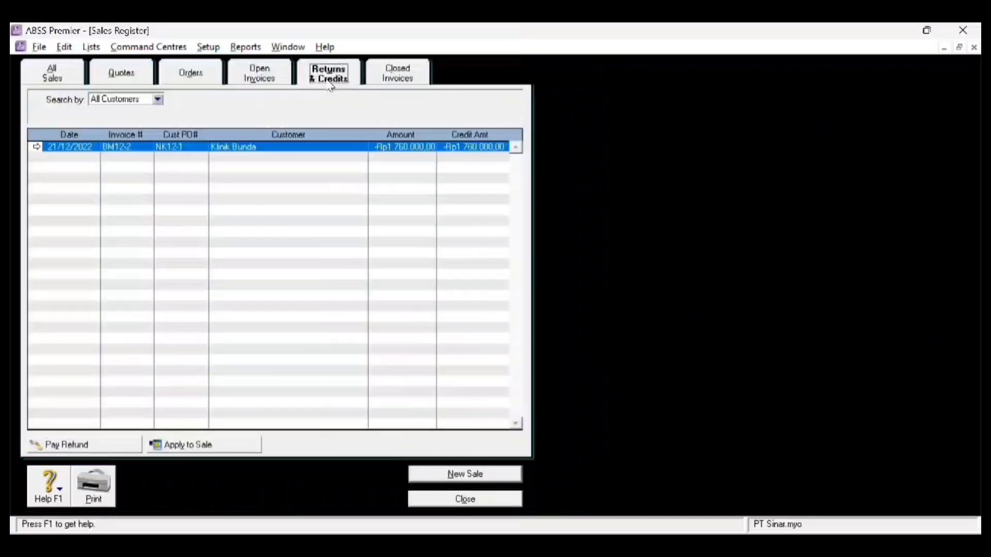
pyautogui.click(60, 148)
pyautogui.click(110, 444)
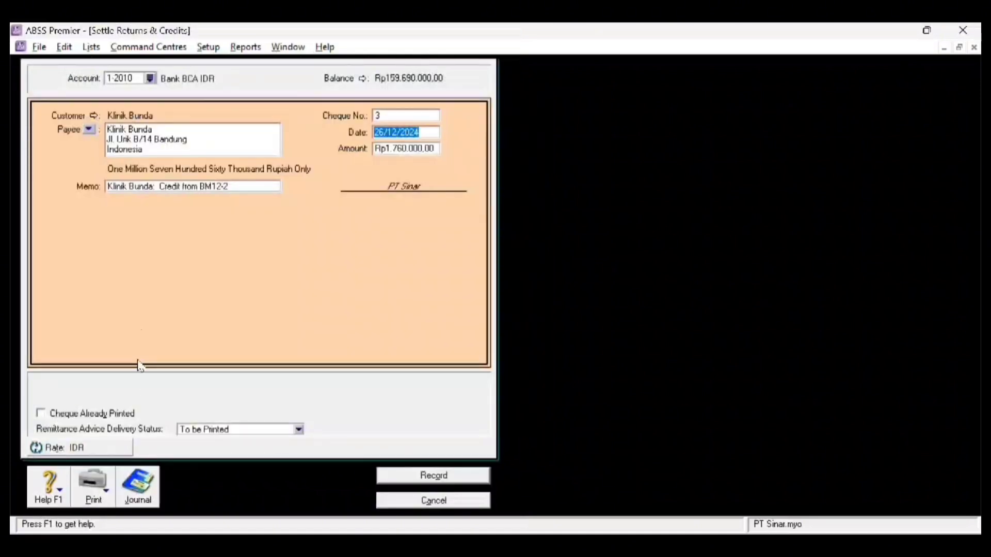
# - Pay the refund from Bank BCA IDR as BM12-2 dated 21/12/2022 and record it
pyautogui.click(150, 77)
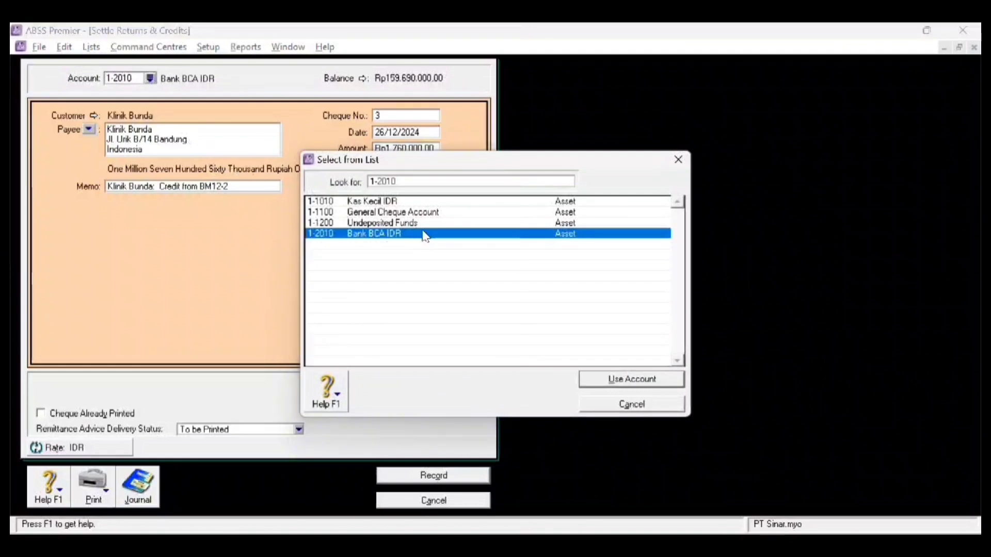
pyautogui.doubleClick(421, 234)
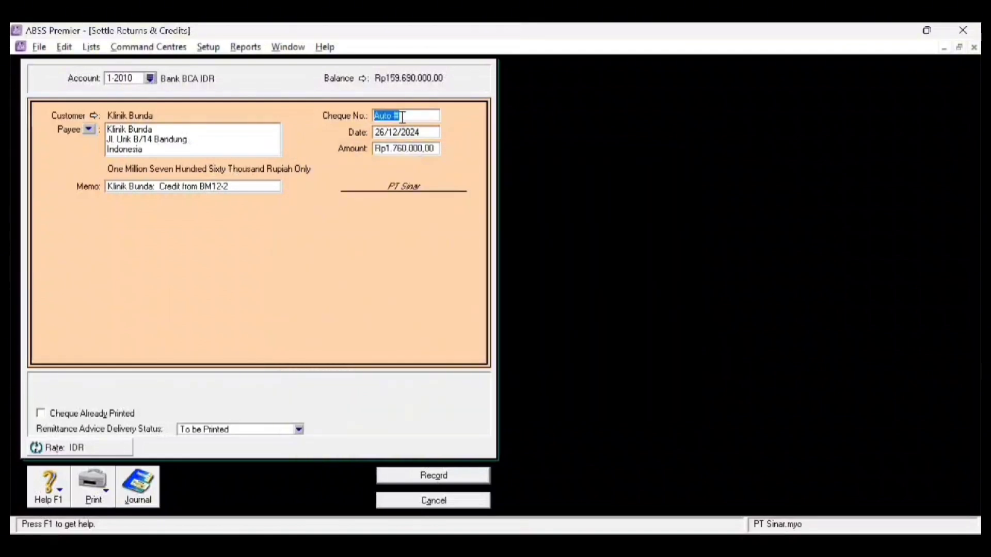
pyautogui.write('B')
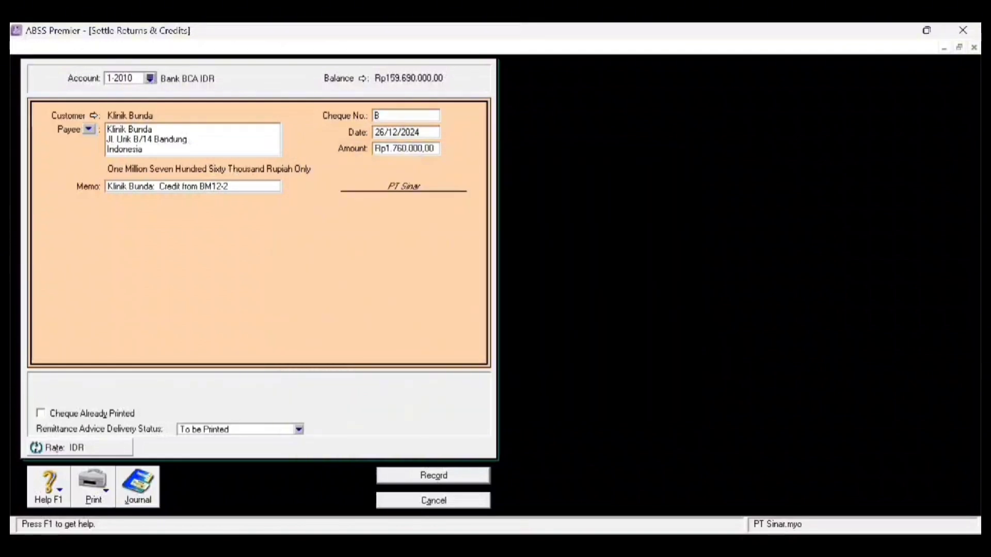
pyautogui.write('M12-2')
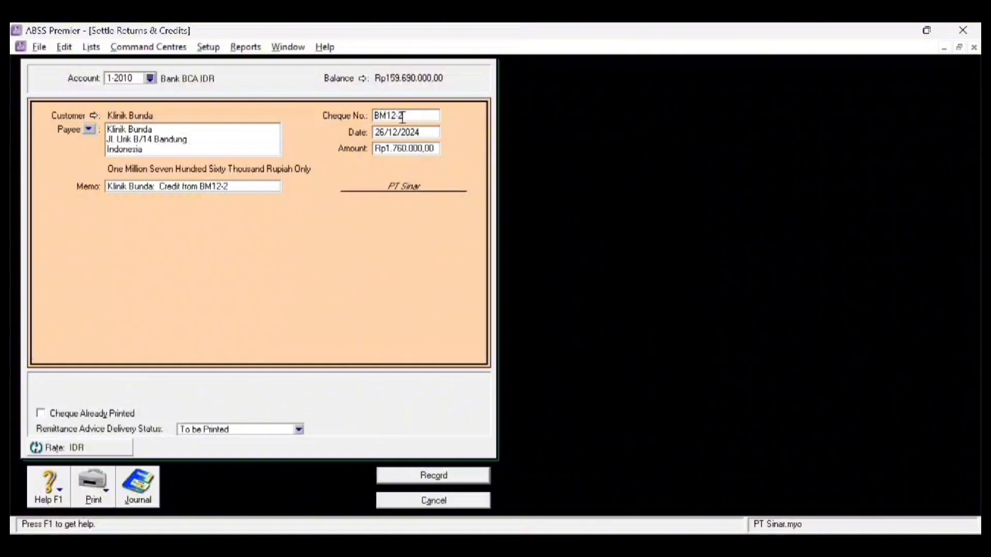
pyautogui.click(383, 133)
pyautogui.write('21/12/')
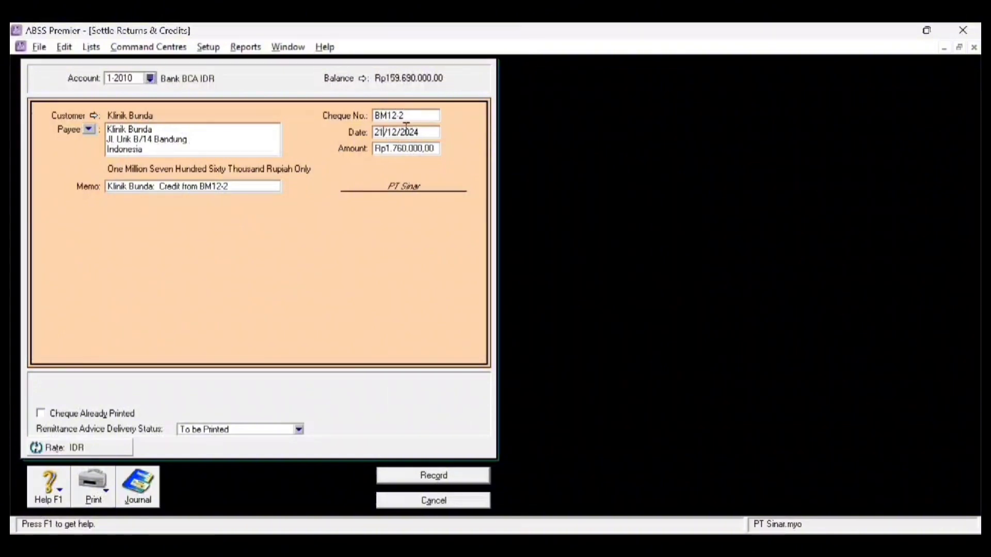
pyautogui.write('2022')
pyautogui.click(461, 481)
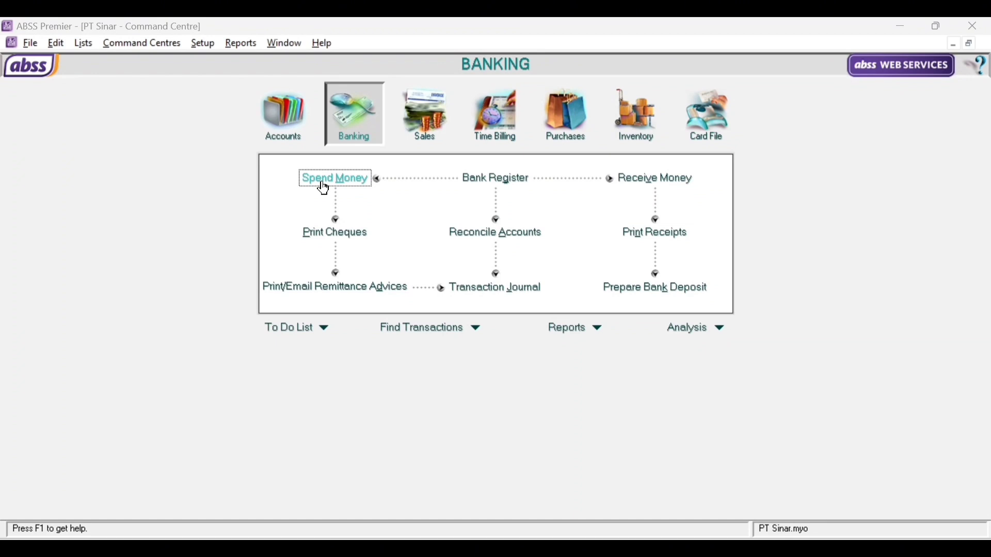
# - Start a Spend Money payment from Kas Kecil IDR to the first employee card
pyautogui.click(324, 184)
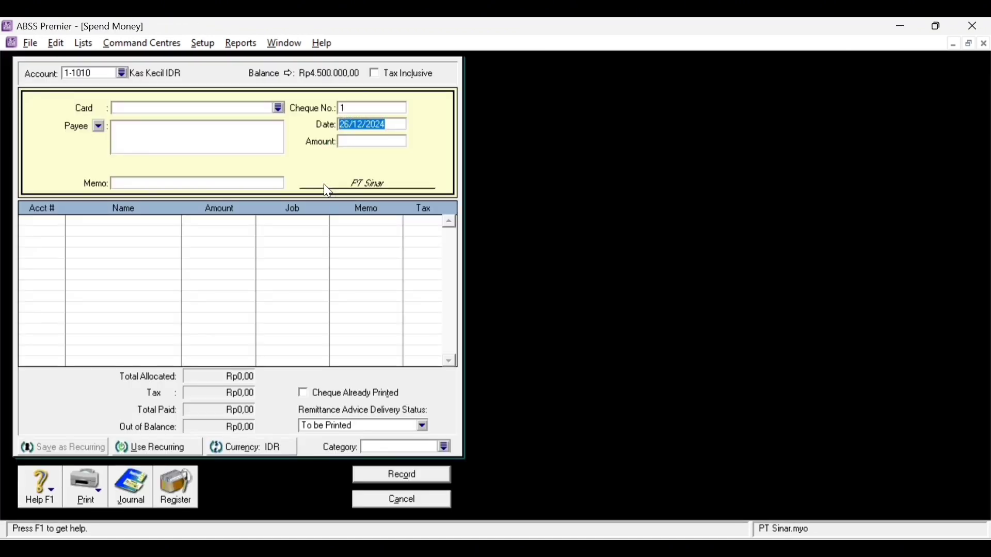
pyautogui.click(122, 74)
pyautogui.click(407, 197)
pyautogui.doubleClick(408, 200)
pyautogui.click(279, 108)
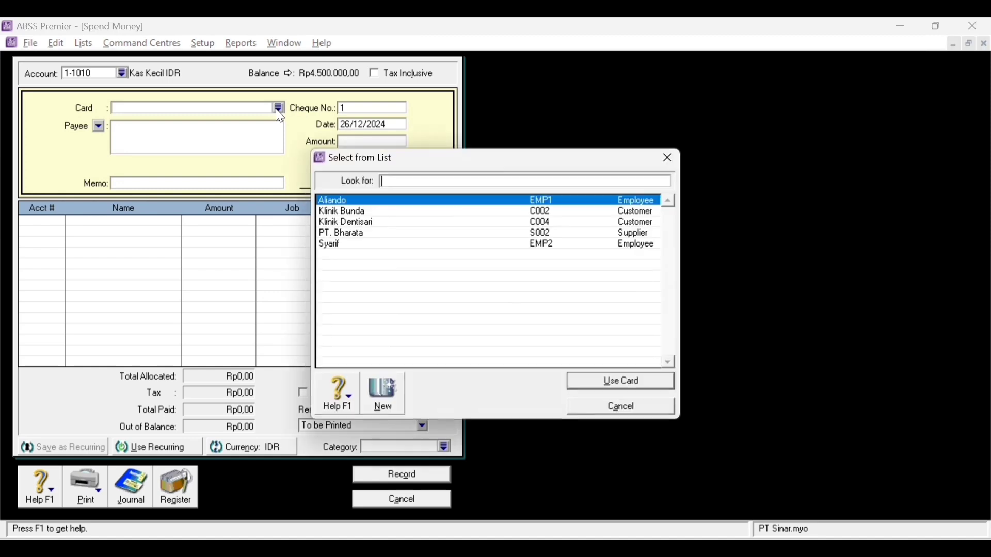
pyautogui.click(372, 245)
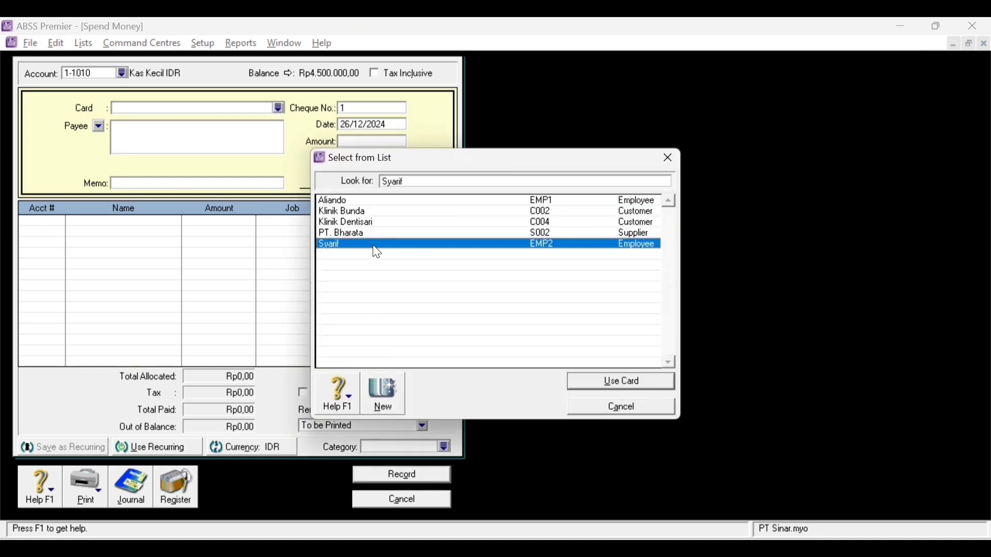
pyautogui.doubleClick(393, 202)
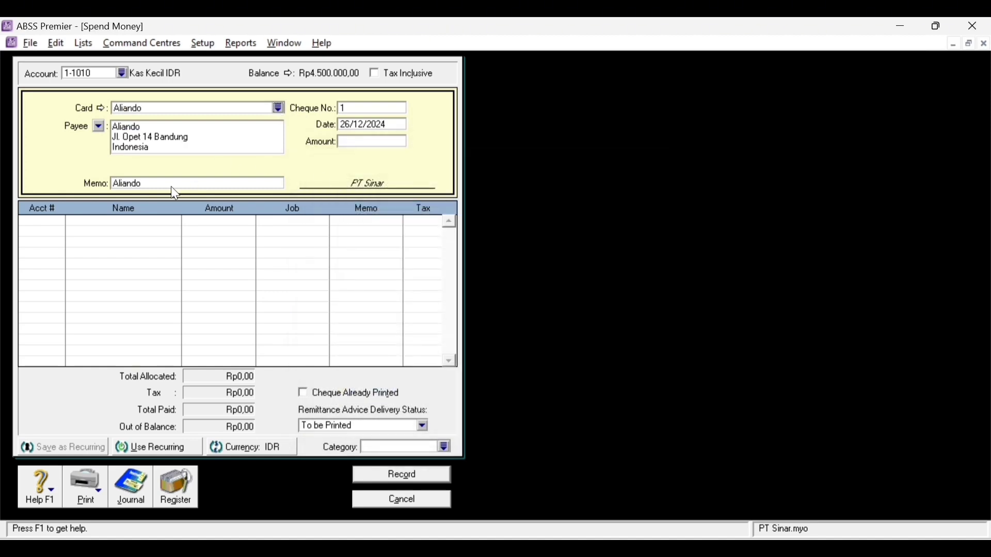
# - Enter memo 'Biaya Pettycash Desember 2022', cheque VKK12-1, date 26/12/2022 and amount Rp3.300.000
pyautogui.write('Biaya Pettycash Desember 2022')
pyautogui.click(384, 109)
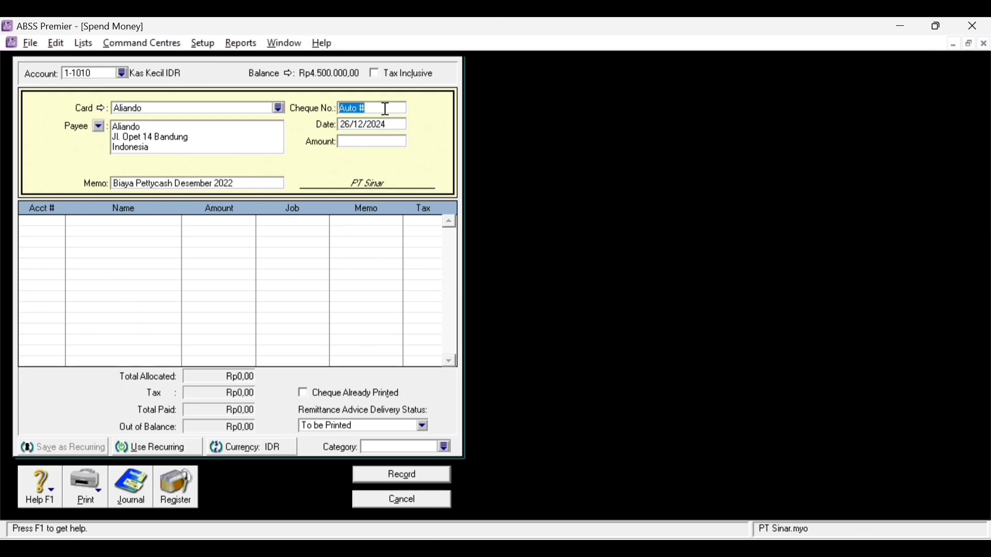
pyautogui.press('capslock')
pyautogui.write('VKK12-1')
pyautogui.press('Tab')
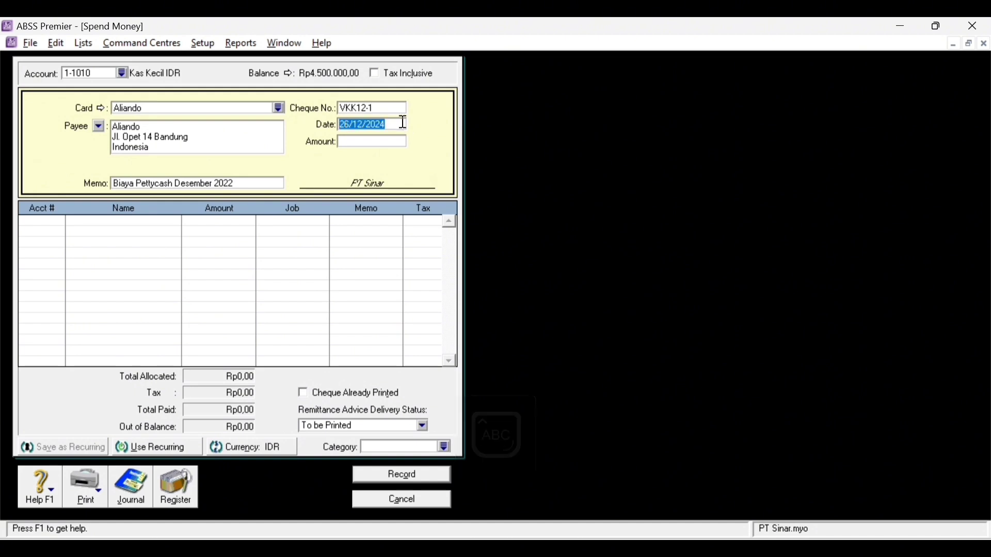
pyautogui.click(404, 123)
pyautogui.press('BackSpace')
pyautogui.write('2')
pyautogui.press('Tab')
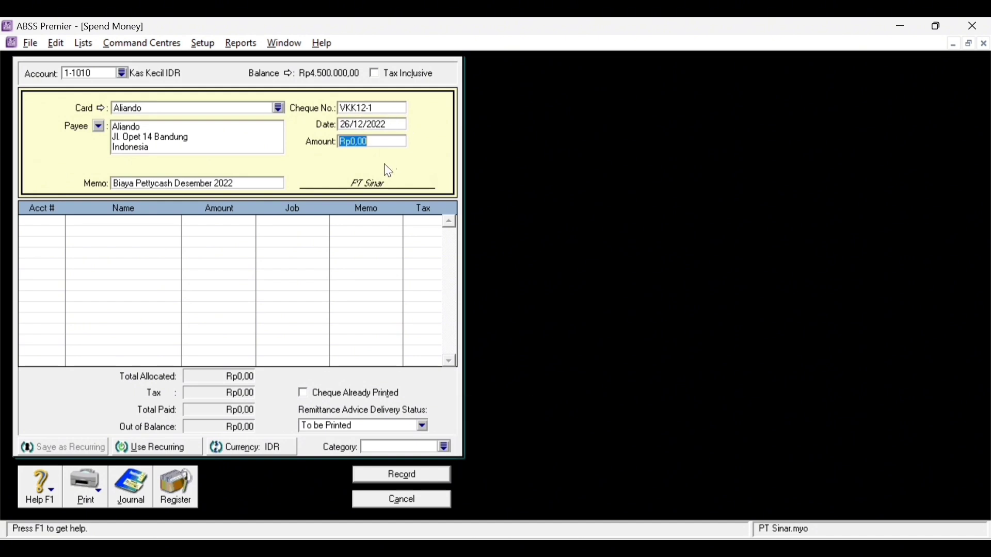
pyautogui.write('3300000')
pyautogui.press('Tab')
pyautogui.click(51, 226)
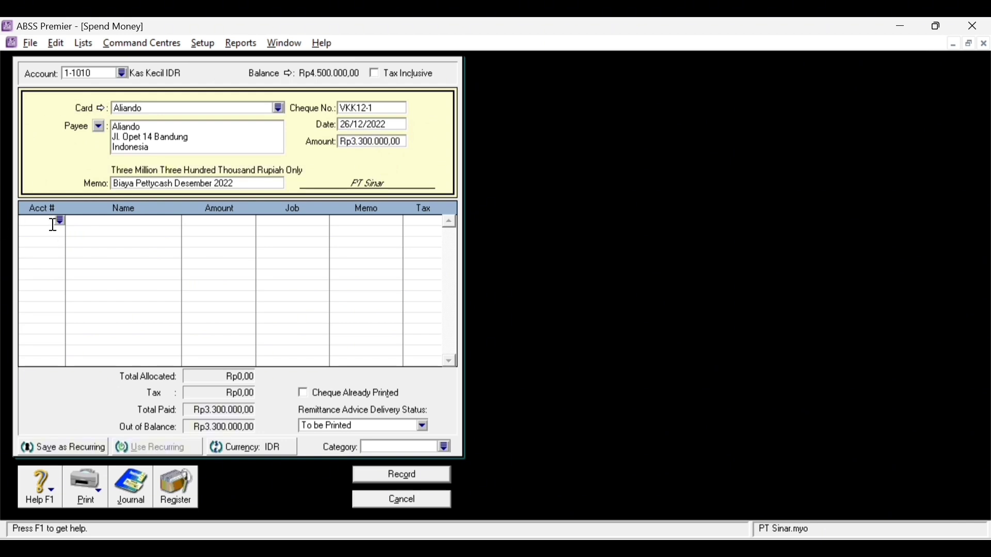
# - Allocate Rp950.000 to 6-1010 Beban Iklan & Promosi and Rp750.000 to 6-2034 Beban Telepon
pyautogui.write('6-1010')
pyautogui.press('Tab')
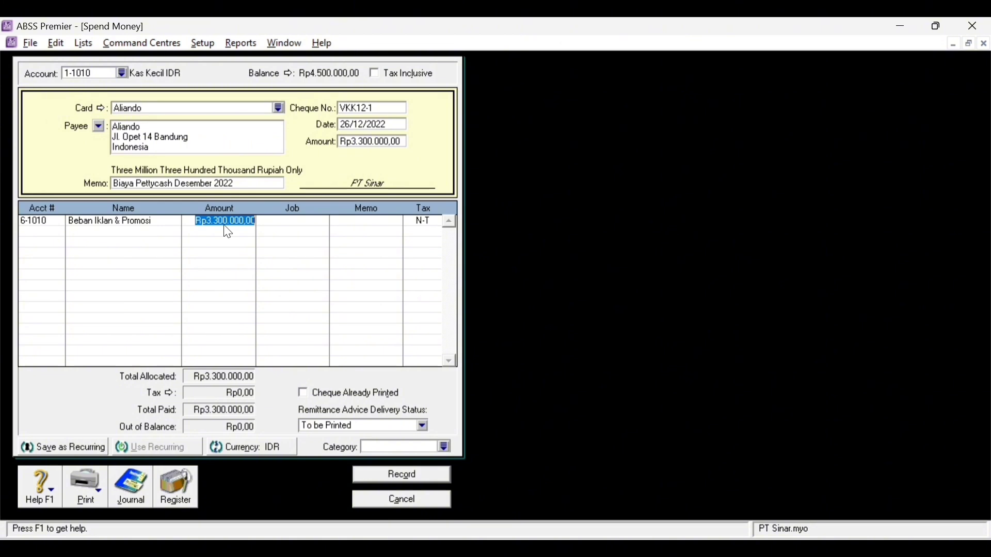
pyautogui.write('950')
pyautogui.press('Tab')
pyautogui.click(38, 230)
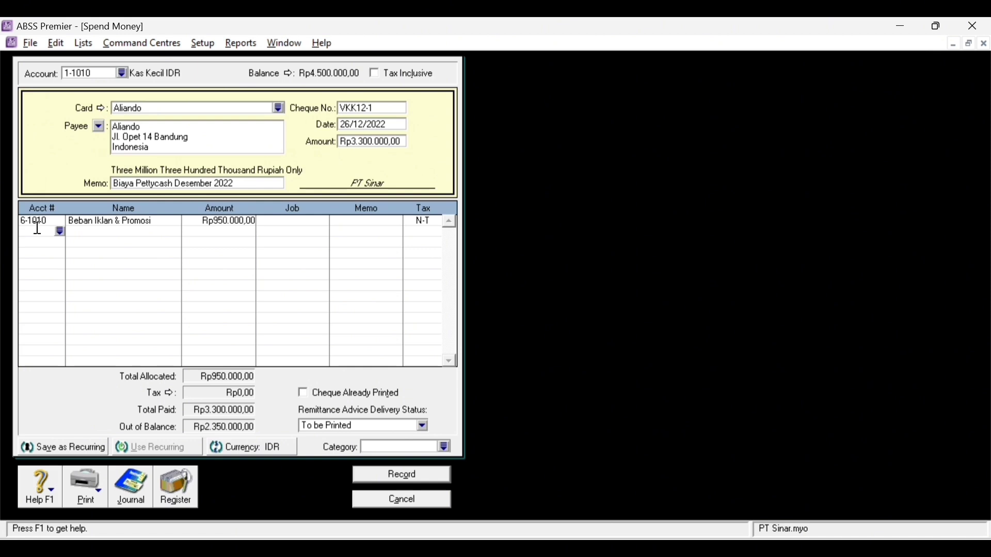
pyautogui.write('6234')
pyautogui.press('Tab')
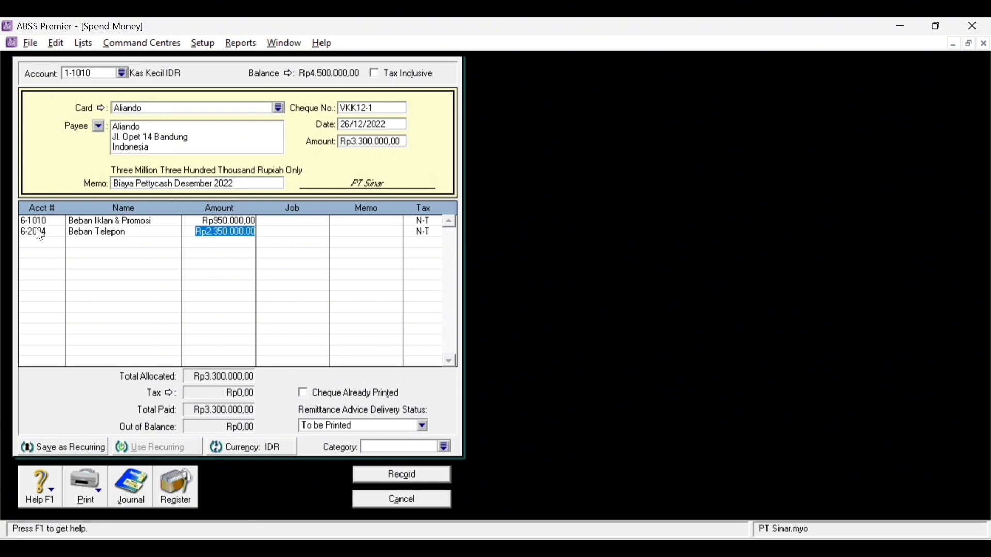
pyautogui.write('7.5')
pyautogui.write('00.000')
pyautogui.press('Tab')
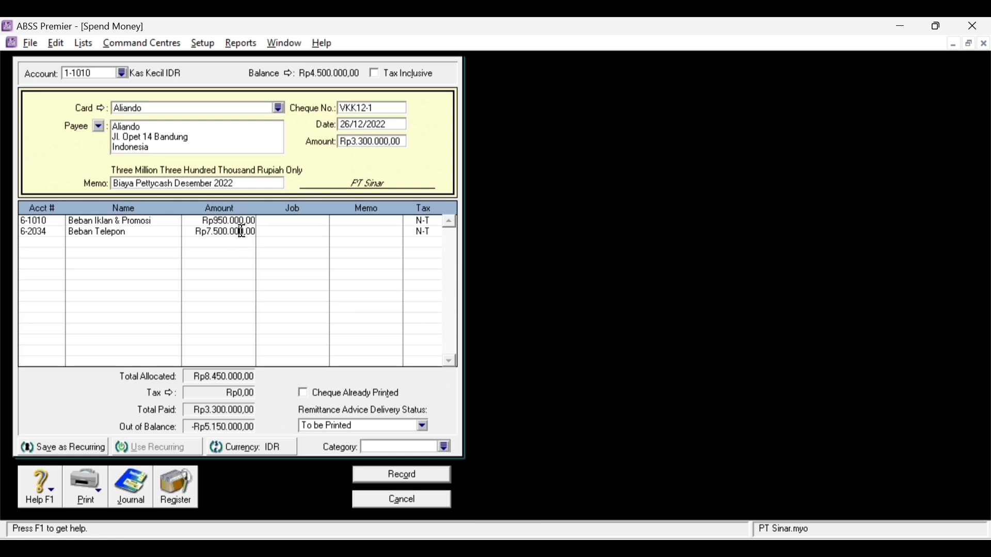
pyautogui.press('BackSpace')
pyautogui.press('Tab')
# - Allocate Rp500.000 each to 6-2033 Beban Air and 6-2032 Beban Listrik, and Rp600.000 to 6-2020 Beban Reparasi
pyautogui.click(42, 243)
pyautogui.write('6-2033')
pyautogui.press('Tab')
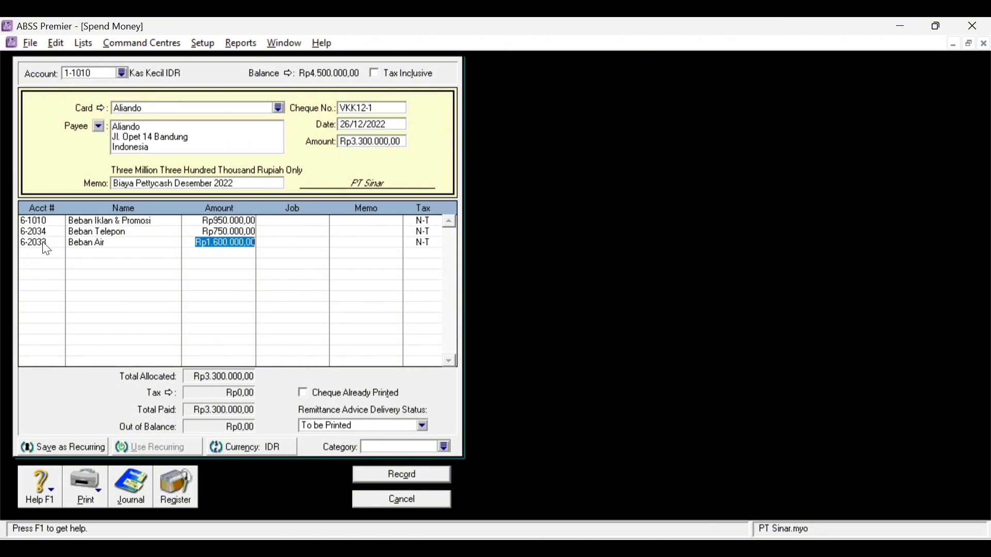
pyautogui.write('5')
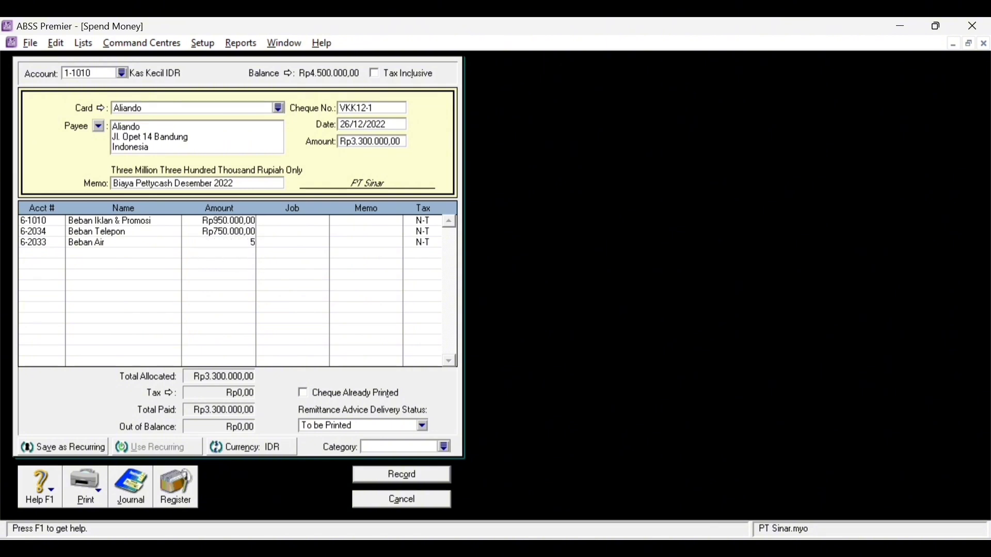
pyautogui.write('00.000')
pyautogui.press('Tab')
pyautogui.click(52, 252)
pyautogui.write('6-20')
pyautogui.write('32')
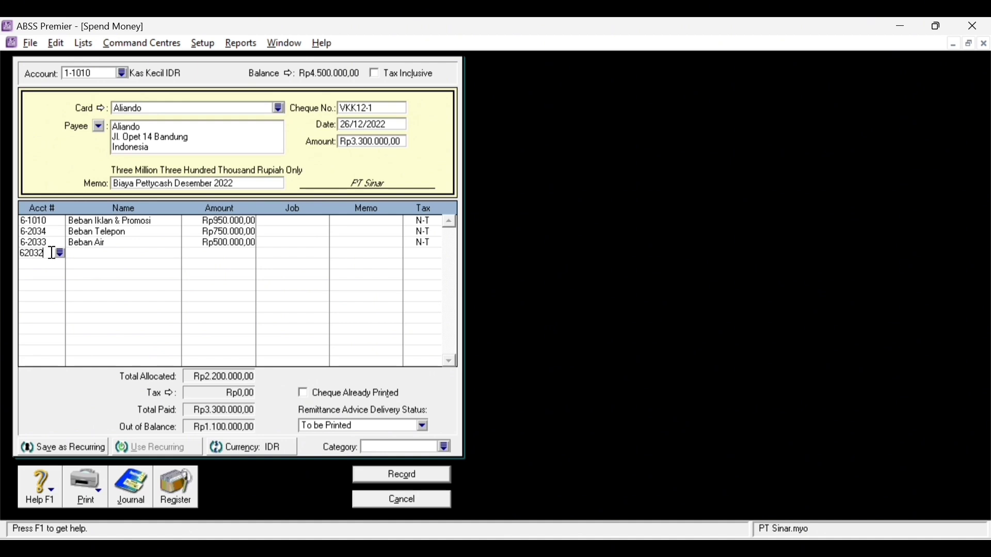
pyautogui.press('Tab')
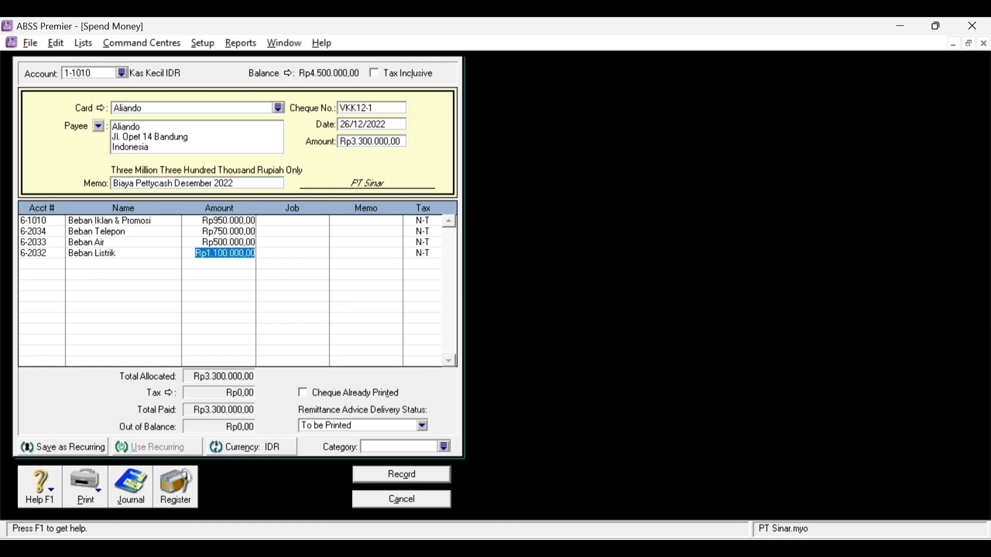
pyautogui.write('500000')
pyautogui.press('Tab')
pyautogui.click(38, 265)
pyautogui.write('6-2020')
pyautogui.press('Tab')
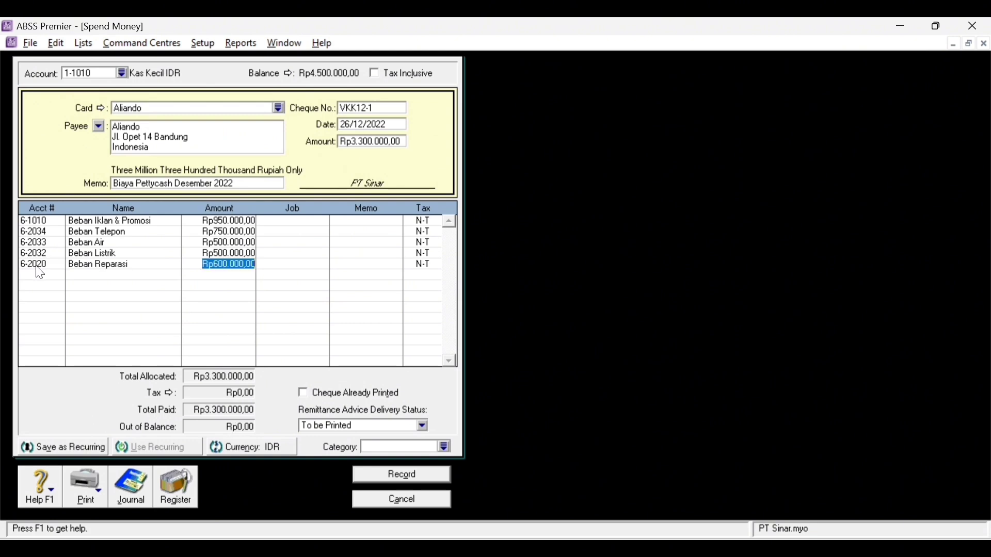
pyautogui.write('600000')
pyautogui.press('Tab')
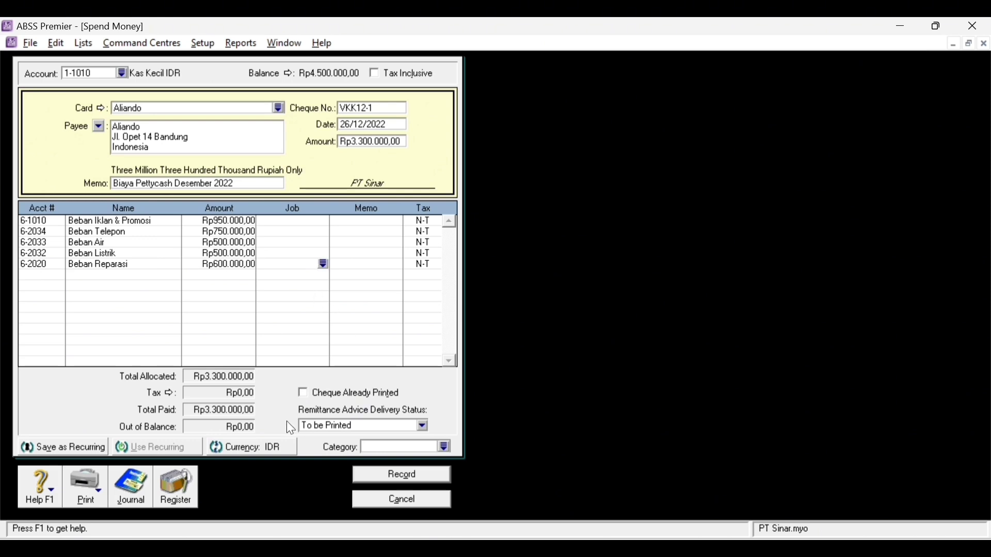
# - Set the category to Local, review the journal recap, and record the petty-cash payment
pyautogui.click(445, 448)
pyautogui.write('L')
pyautogui.doubleClick(427, 202)
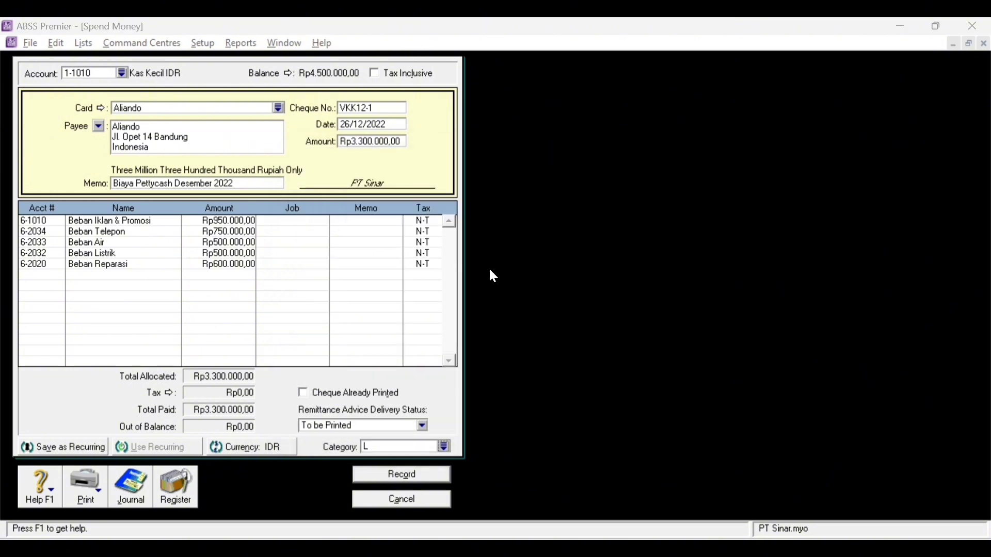
pyautogui.hotkey('ctrl', 'r')
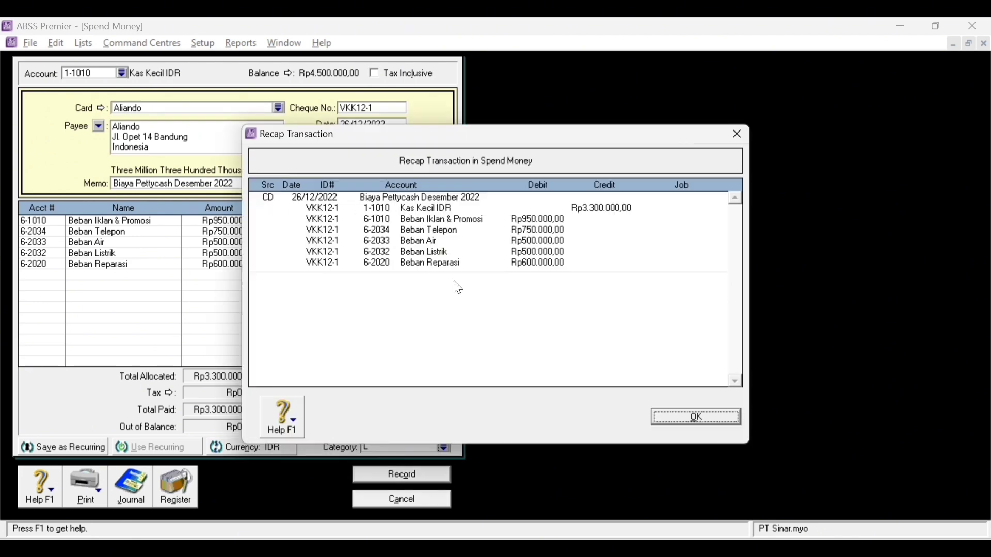
pyautogui.click(720, 419)
pyautogui.click(432, 479)
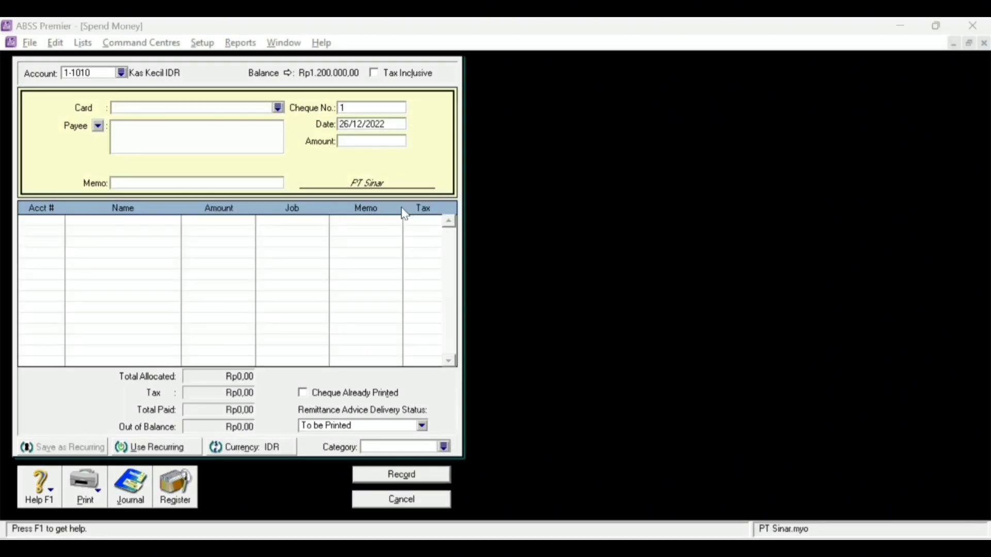
# - Pay from Bank BCA IDR to the chosen payee with memo 'Pembayaran Gaji Desember 2022'
pyautogui.click(121, 72)
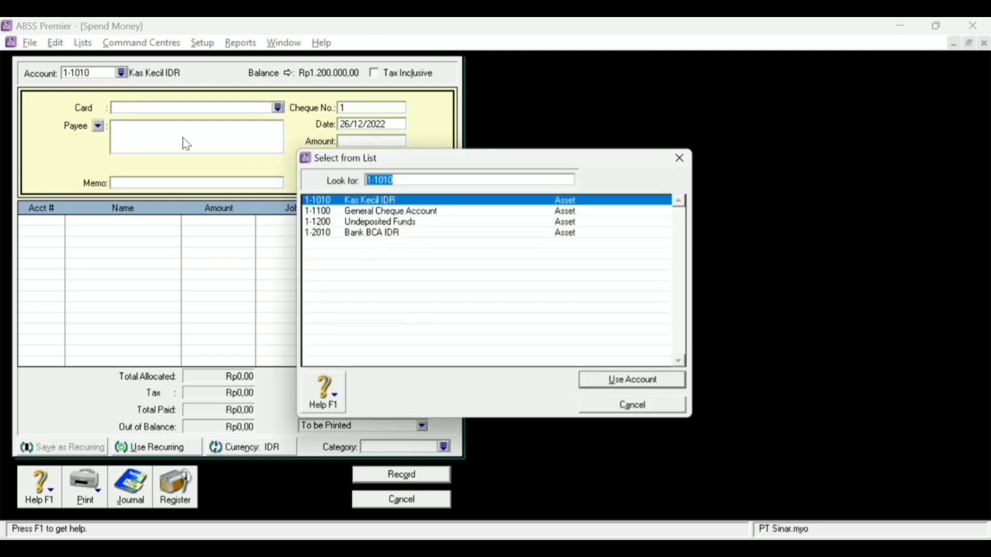
pyautogui.doubleClick(361, 233)
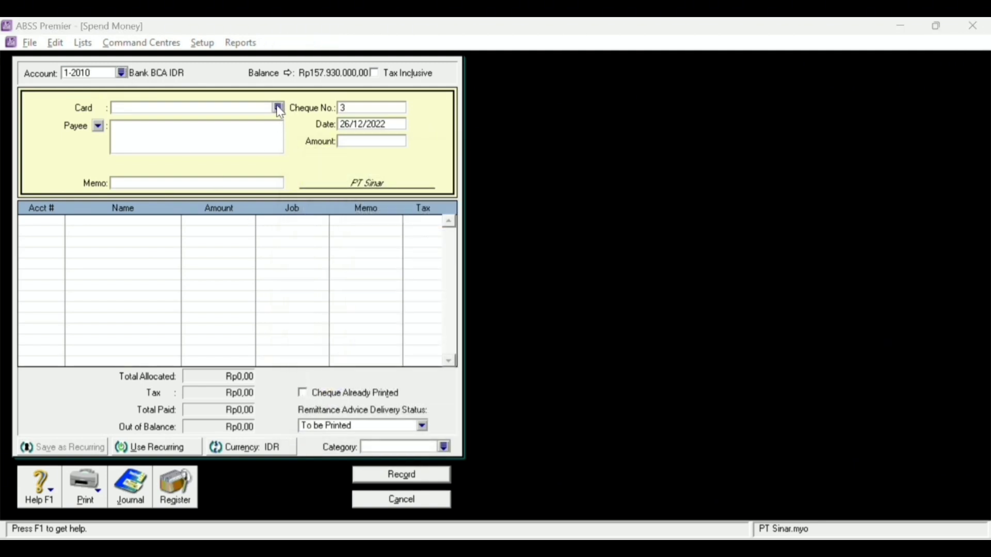
pyautogui.click(278, 108)
pyautogui.doubleClick(358, 246)
pyautogui.click(125, 179)
pyautogui.write('P')
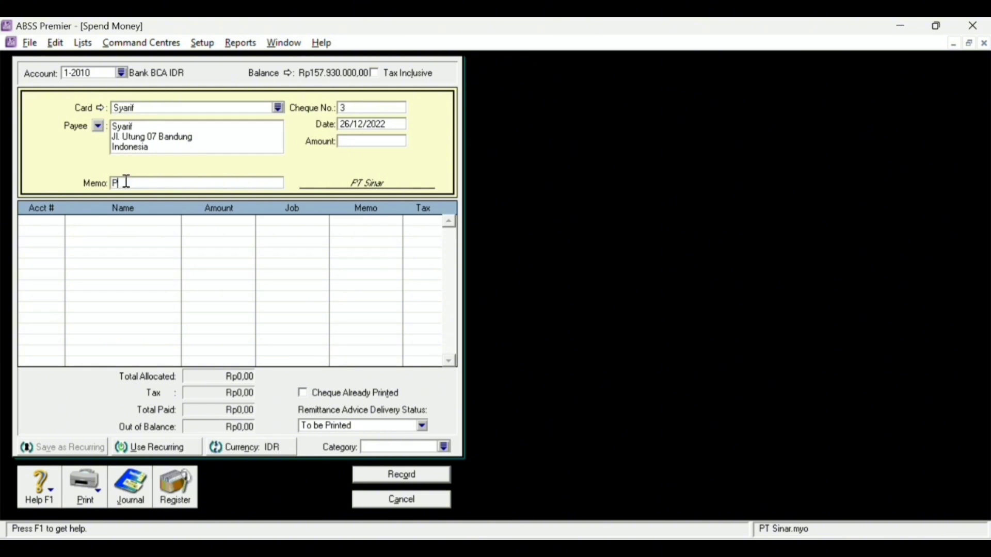
pyautogui.write('embayaran Gaji Desember 2022')
pyautogui.press('Tab')
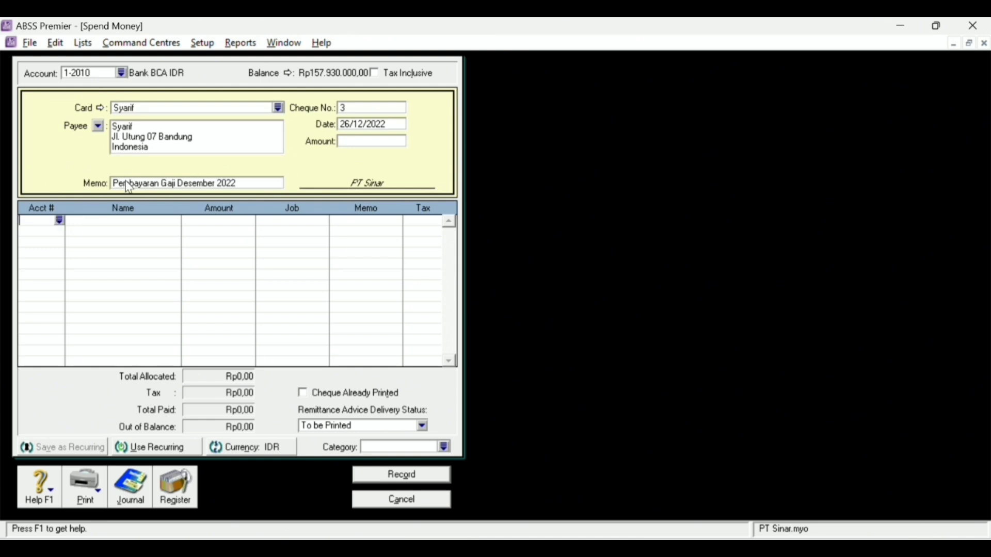
# - Enter cheque number BKK12-4, date 31/12/2022 and amount Rp8.815.000,00
pyautogui.click(360, 108)
pyautogui.press('capslock')
pyautogui.write('BKK')
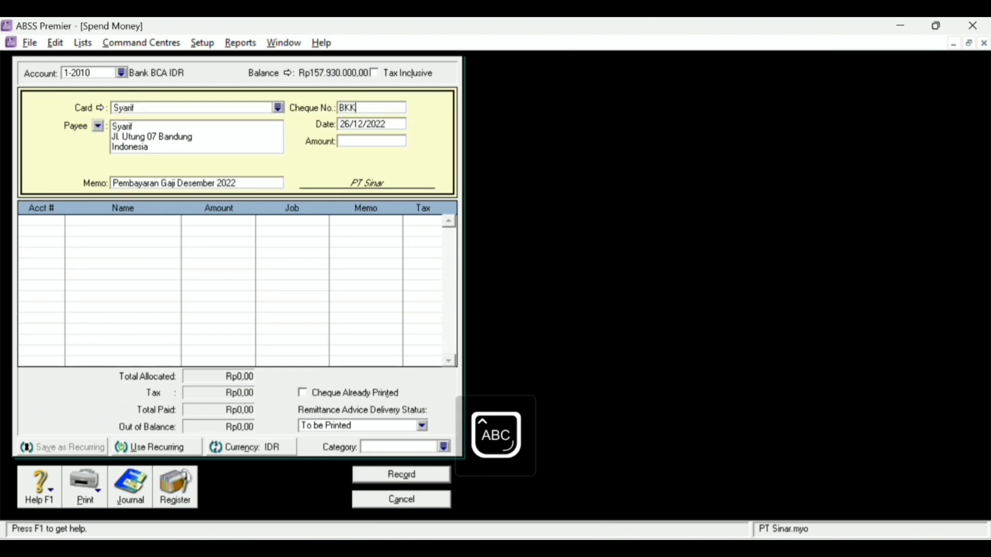
pyautogui.write('12-4')
pyautogui.click(368, 124)
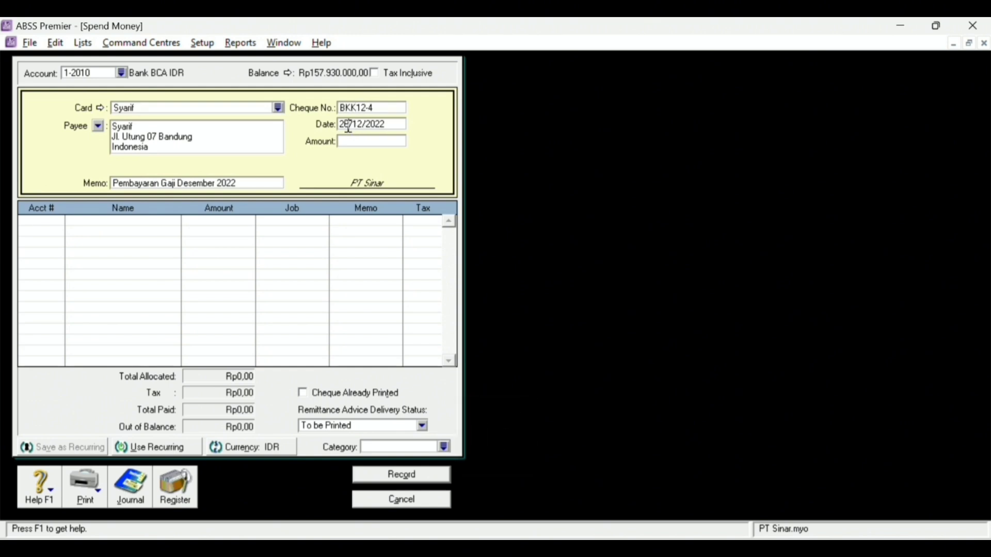
pyautogui.press('BackSpace')
pyautogui.press('BackSpace')
pyautogui.write('31')
pyautogui.click(381, 142)
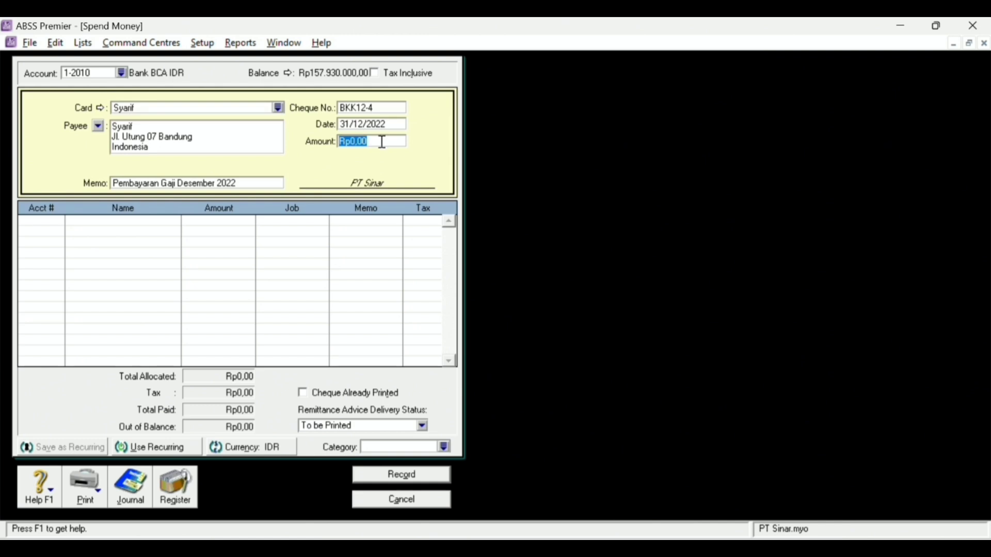
pyautogui.write('8815')
pyautogui.press('Tab')
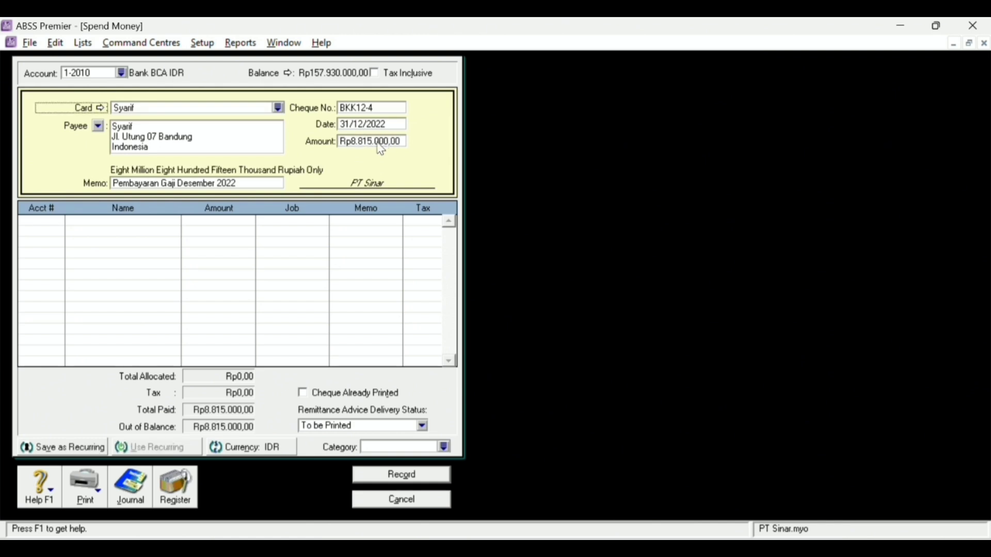
pyautogui.click(56, 223)
pyautogui.click(59, 221)
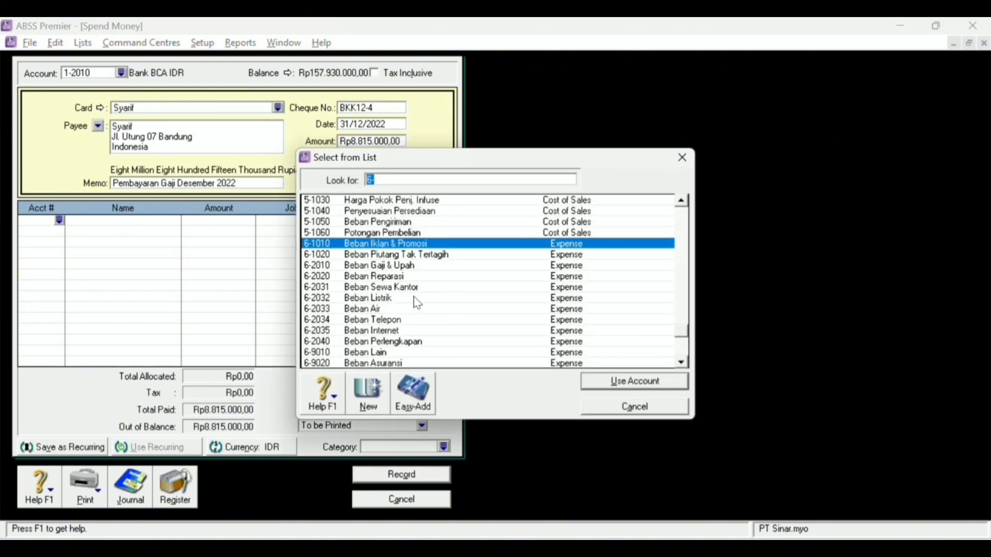
# - Allocate Rp9.000.000,00 on the first line to 6-2010 Beban Gaji & Upah
pyautogui.click(410, 266)
pyautogui.doubleClick(410, 267)
pyautogui.press('Tab')
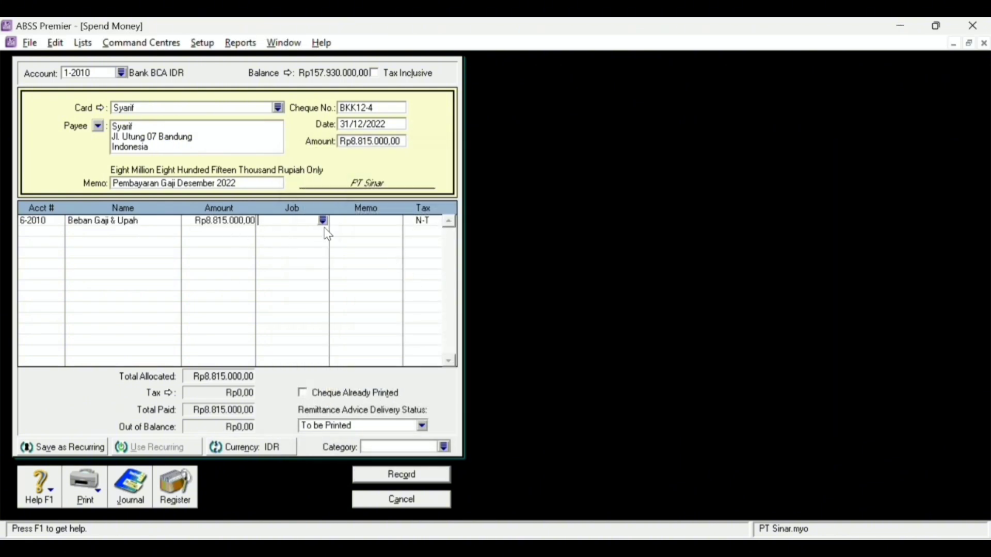
pyautogui.click(242, 226)
pyautogui.write('9000000')
pyautogui.press('Tab')
# - Put 2-3012 Utang PPh 21 on the second line for -Rp185.000,00
pyautogui.click(36, 231)
pyautogui.click(59, 231)
pyautogui.scroll(15, 445, 268)
pyautogui.scroll(-5, 415, 304)
pyautogui.scroll(-3, 415, 310)
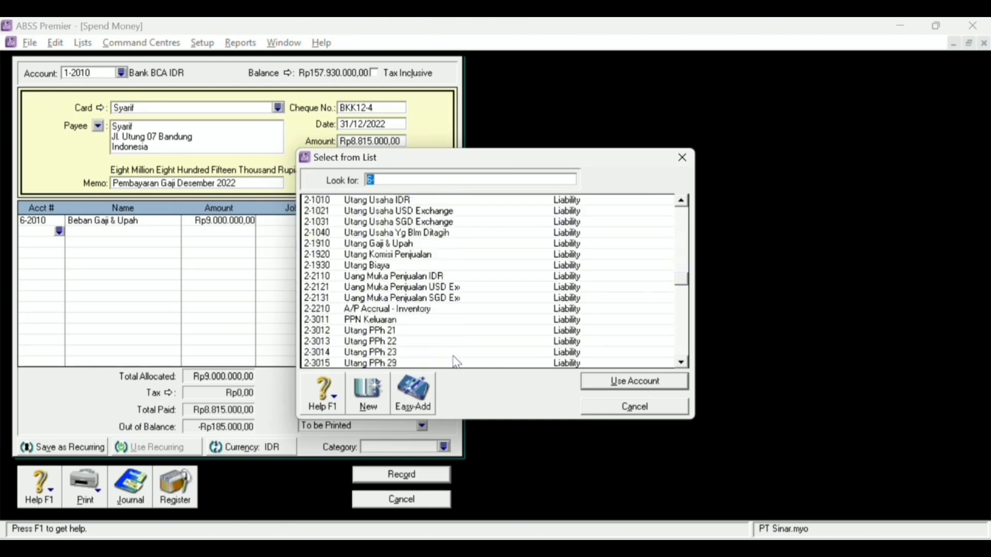
pyautogui.click(406, 299)
pyautogui.doubleClick(406, 299)
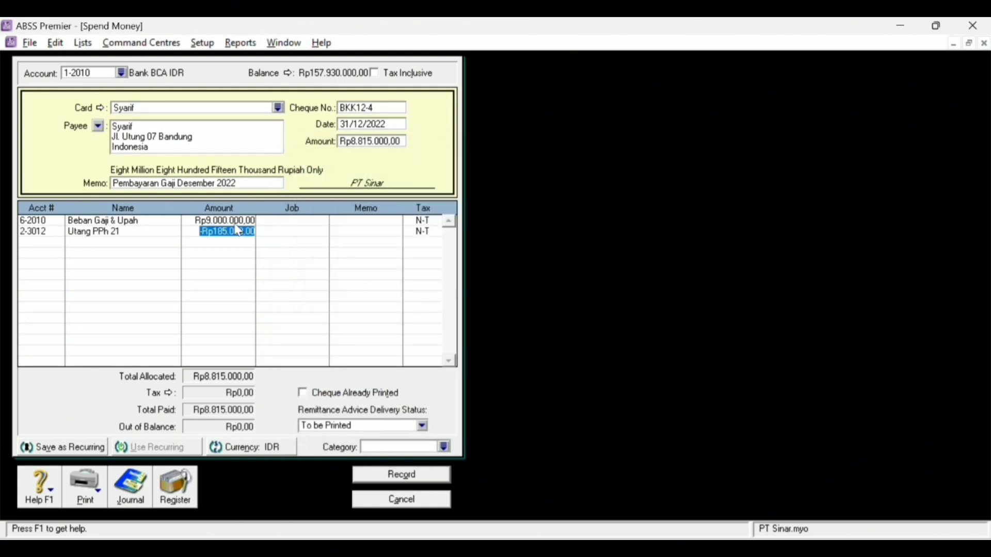
pyautogui.press('Tab')
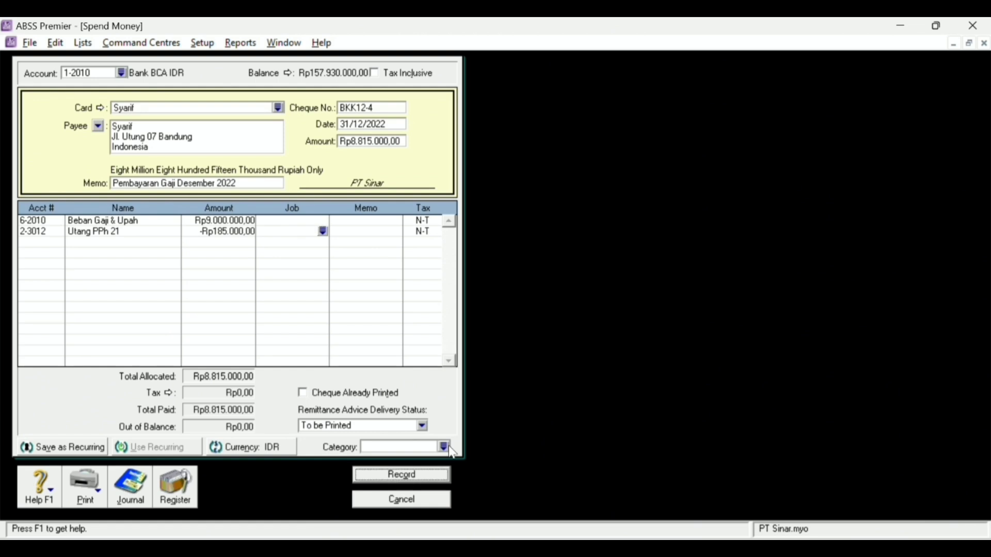
# - Set the category to Local and check the payment's journal recap
pyautogui.click(443, 447)
pyautogui.doubleClick(450, 202)
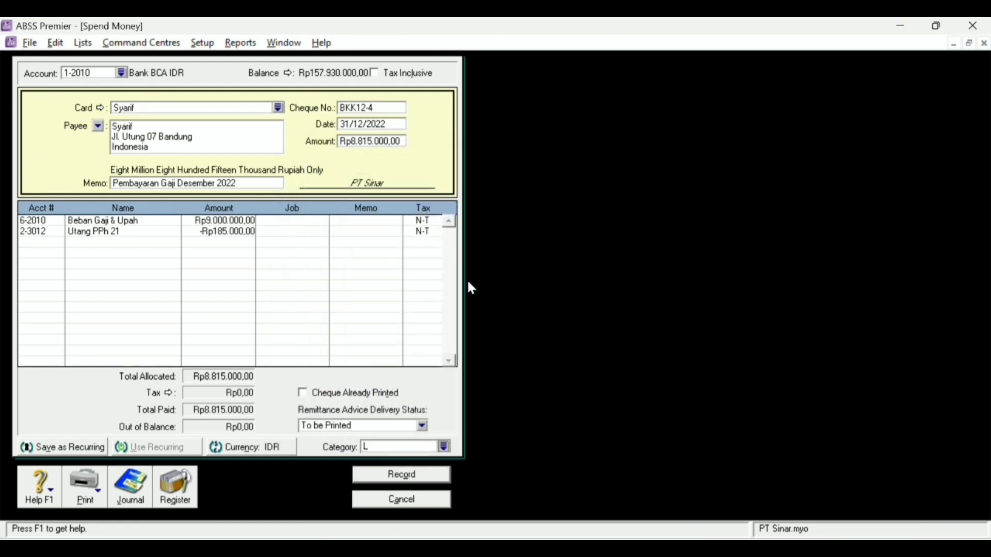
pyautogui.hotkey('ctrl', 'r')
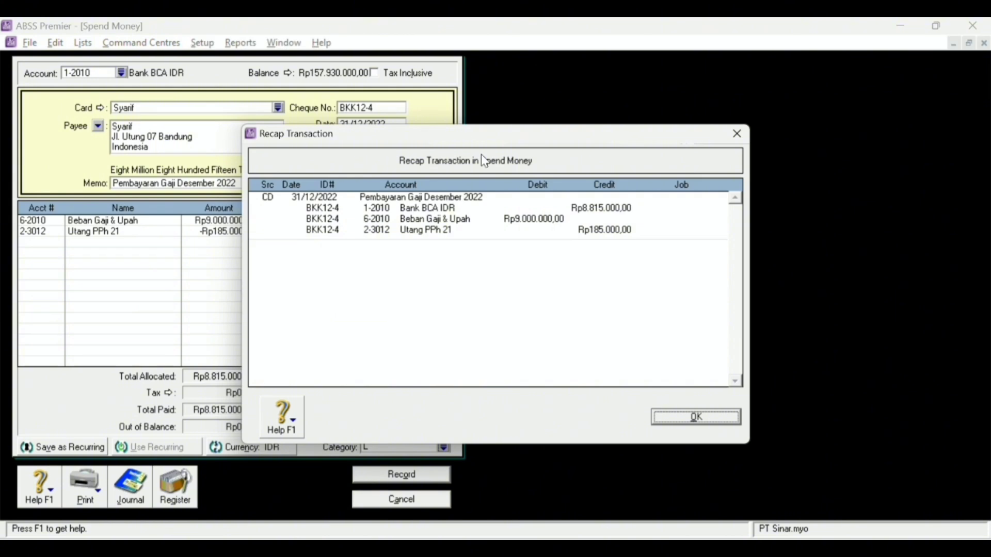
pyautogui.moveTo(568, 129); pyautogui.dragTo(797, 83)
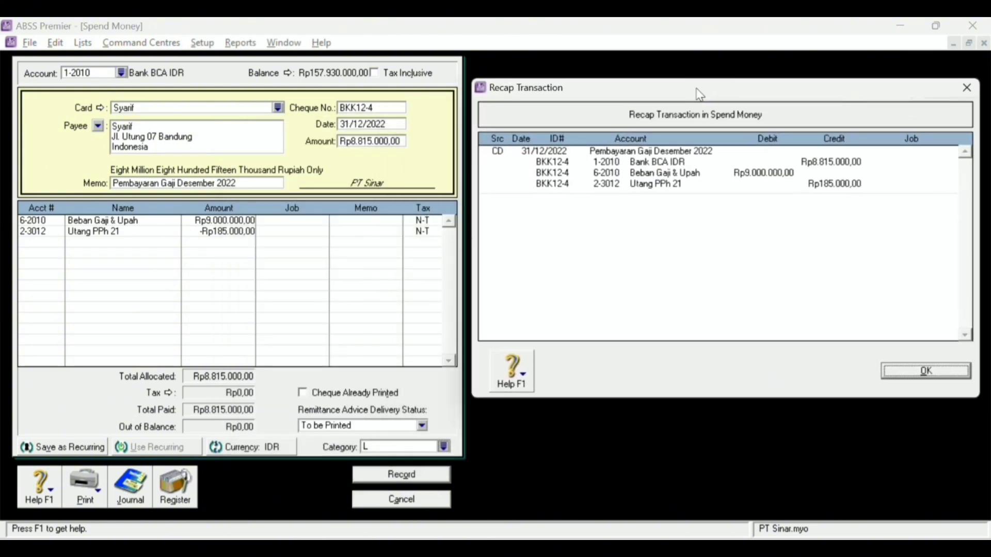
pyautogui.click(947, 368)
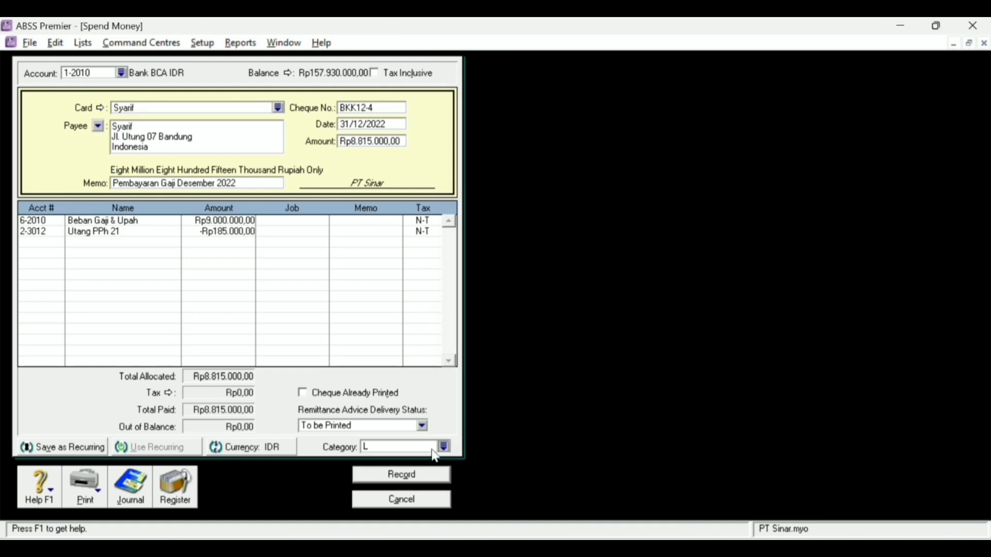
# - Record the salary payment, then start a Rp3.300.000,00 transfer from Bank BCA IDR
pyautogui.click(433, 477)
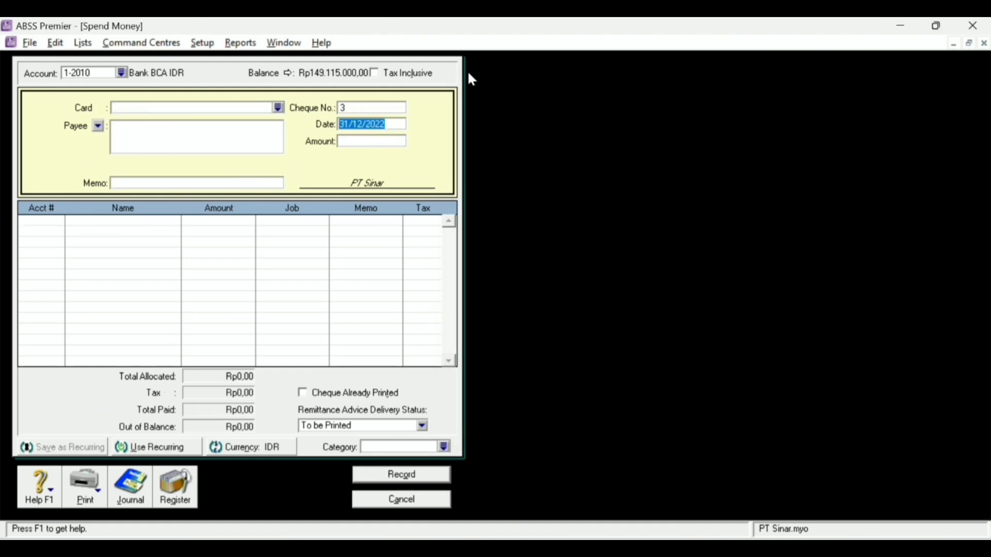
pyautogui.press('Escape')
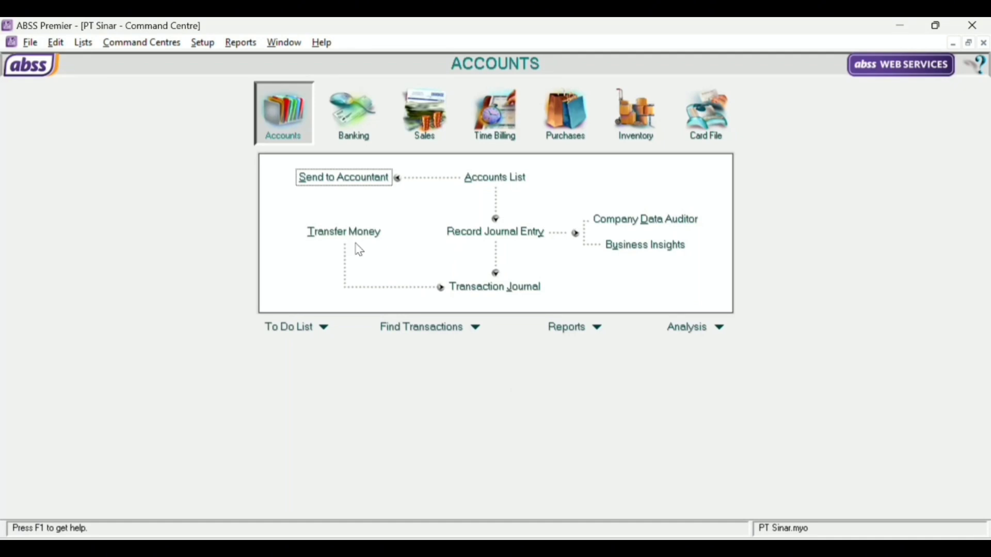
pyautogui.click(367, 232)
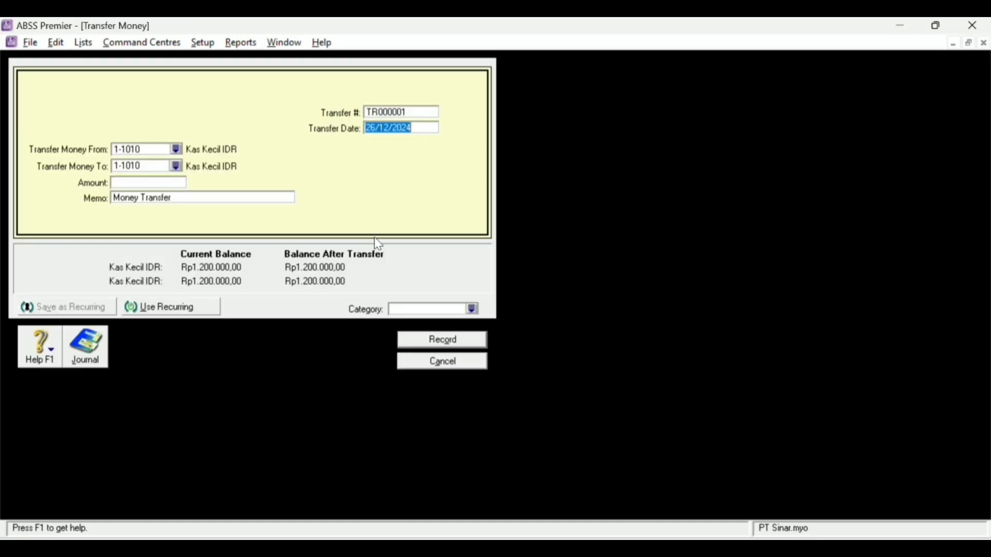
pyautogui.click(175, 148)
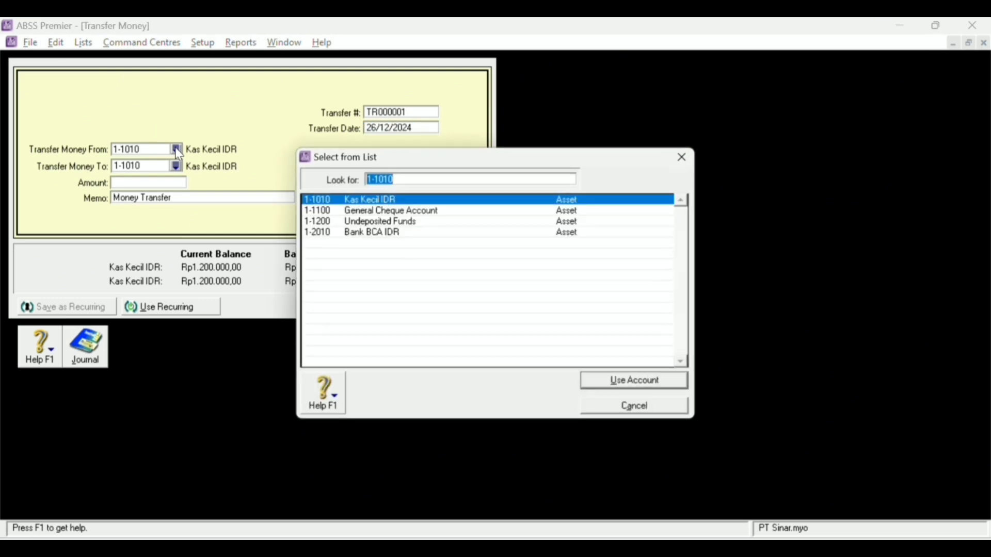
pyautogui.doubleClick(389, 231)
pyautogui.click(139, 183)
pyautogui.write('3300')
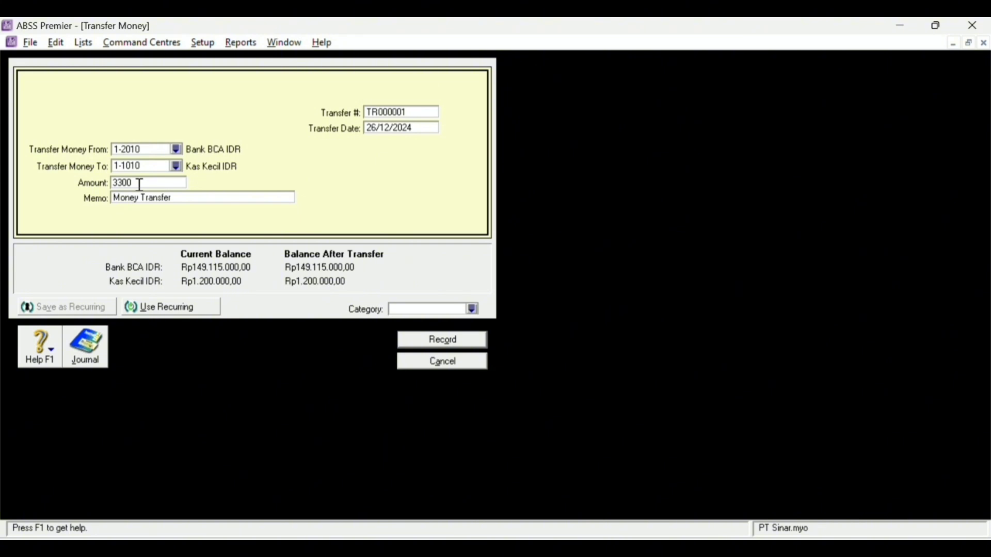
pyautogui.write('000')
pyautogui.press('Tab')
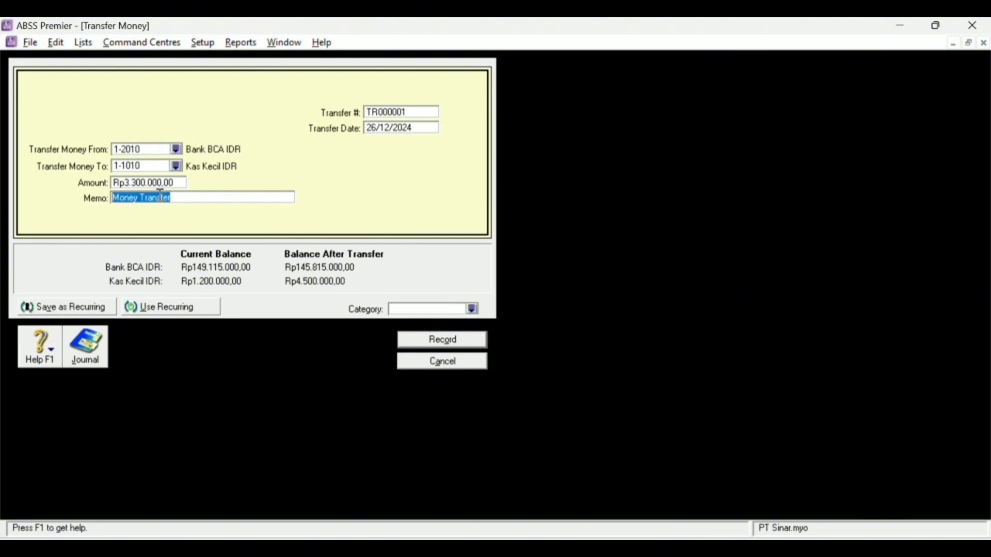
# - Enter memo 'Pengisian Pettycash Desember 2022', transfer number BKK12-5 and the date, then check the recap
pyautogui.write('Pen')
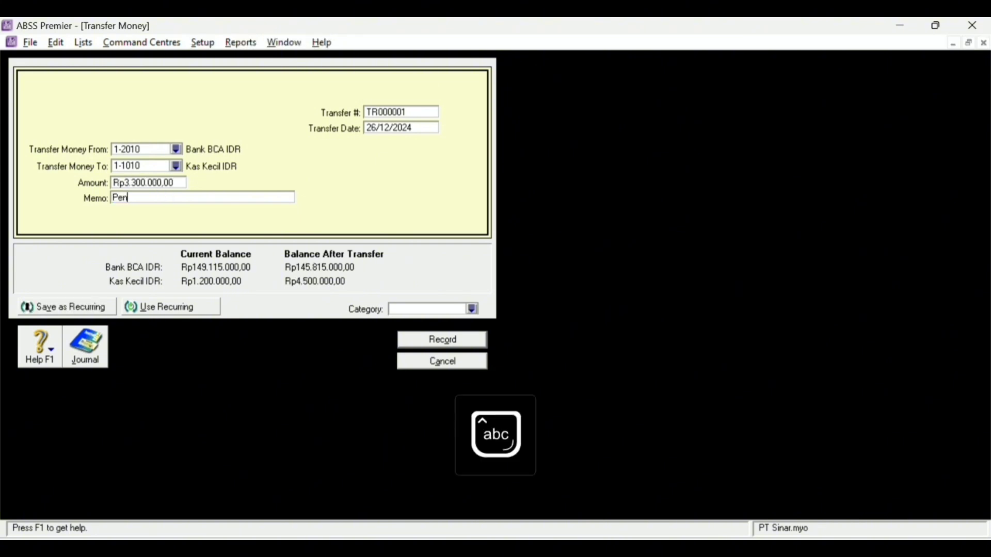
pyautogui.write('gisian Pettycash')
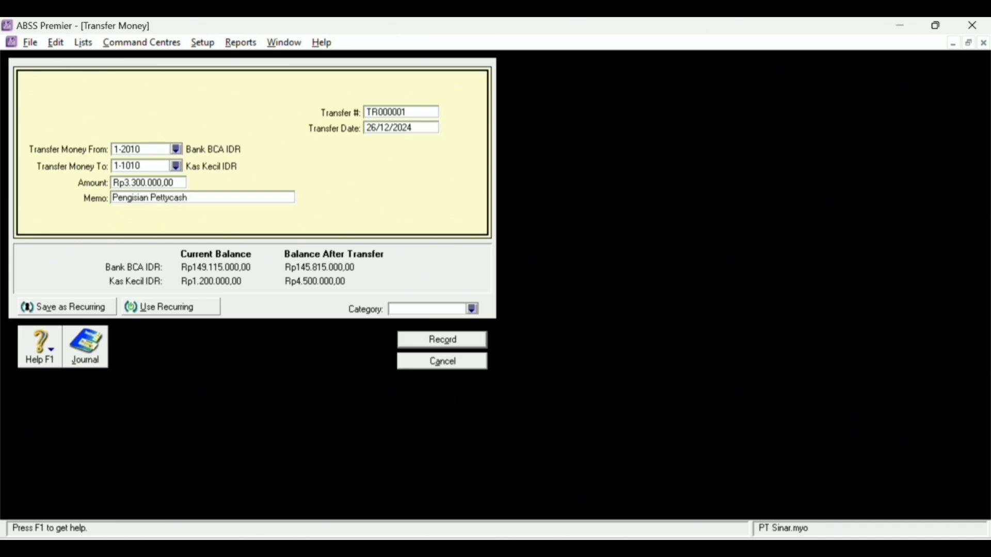
pyautogui.write(' Desember 2022')
pyautogui.click(377, 113)
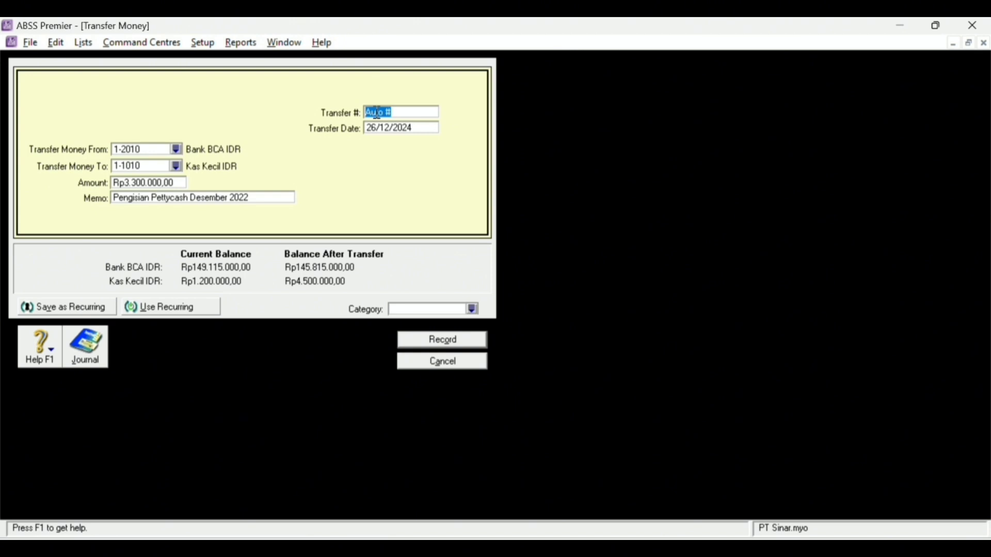
pyautogui.press('capslock')
pyautogui.write('BKK12-5')
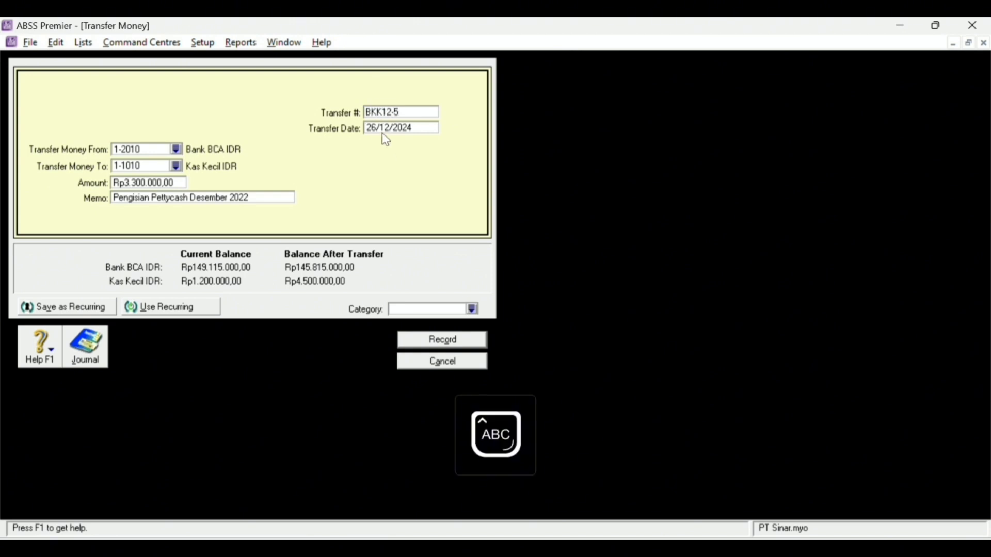
pyautogui.press('Tab')
pyautogui.write('31/12/2024')
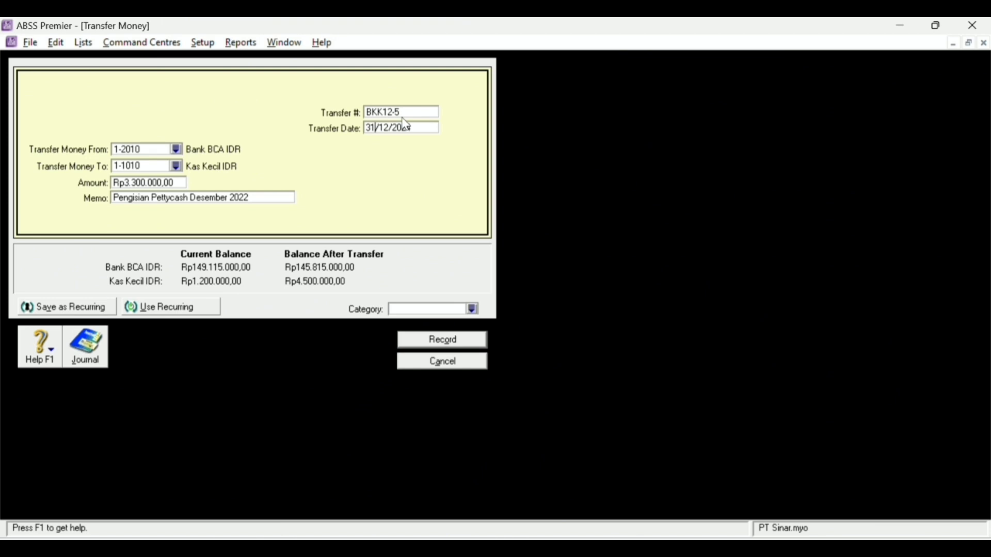
pyautogui.hotkey('ctrl', 'r')
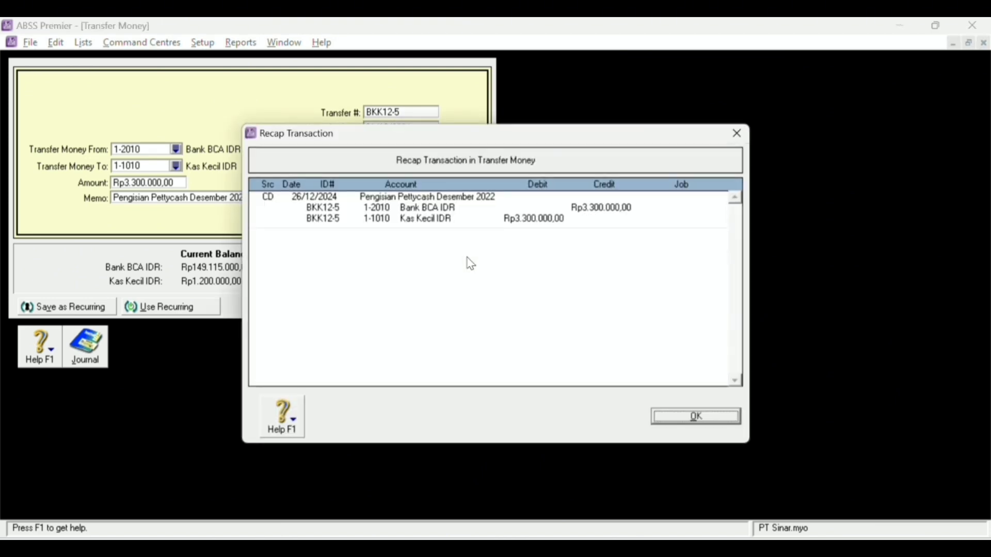
# - Dismiss the future-date warning and correct the transfer date to 31/12/2022
pyautogui.click(681, 420)
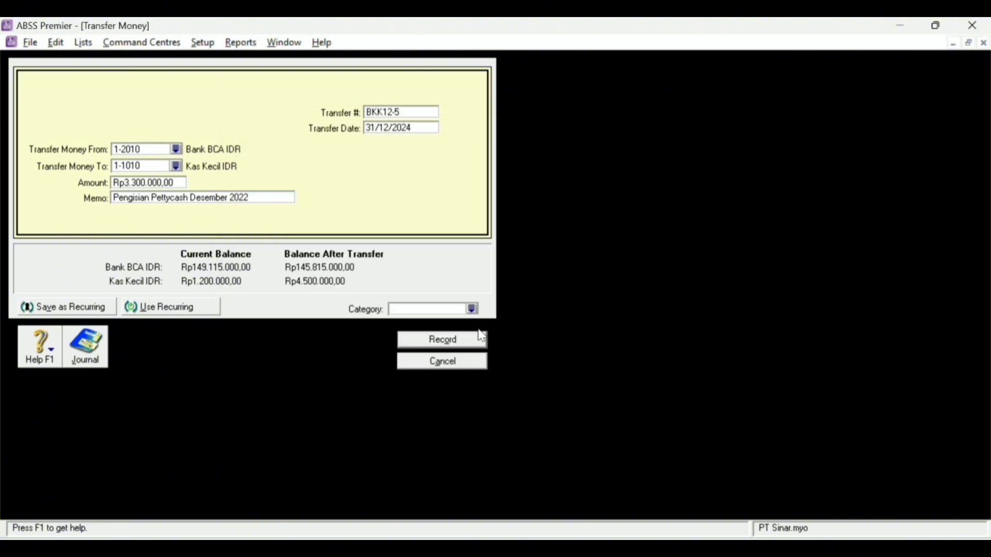
pyautogui.click(505, 335)
pyautogui.click(421, 128)
pyautogui.press('BackSpace')
pyautogui.write('2')
# - Set the category to Local, record the transfer, and go to the Inventory command centre
pyautogui.click(472, 309)
pyautogui.click(396, 212)
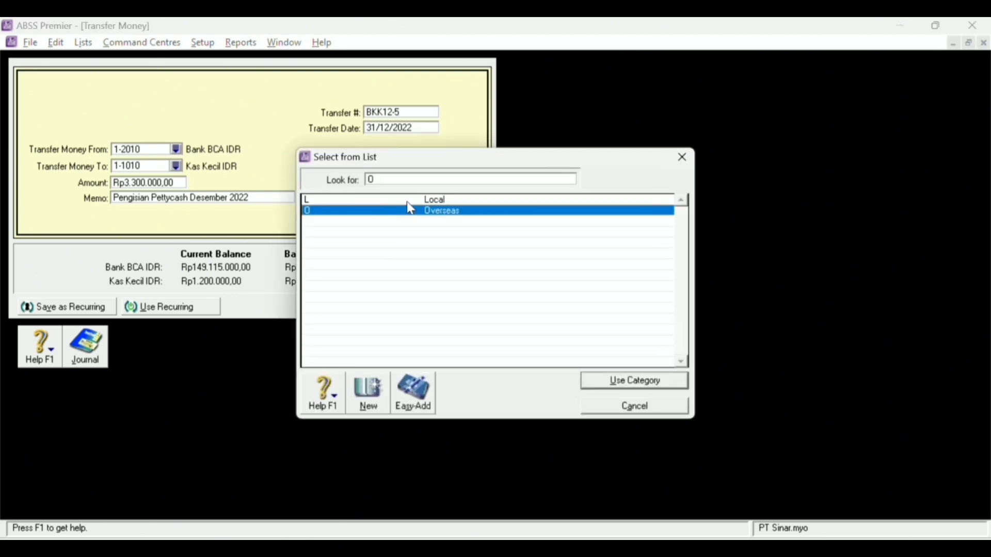
pyautogui.doubleClick(410, 200)
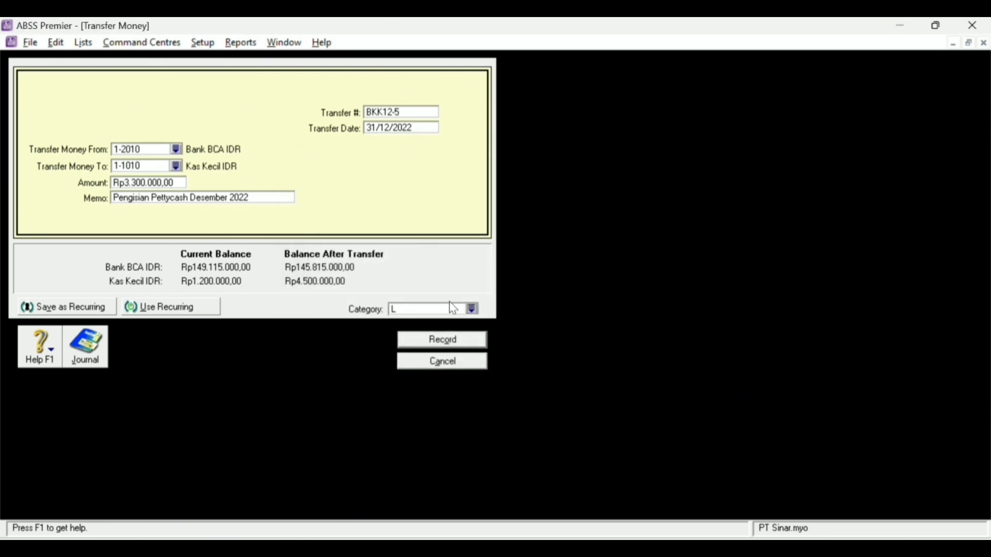
pyautogui.click(474, 343)
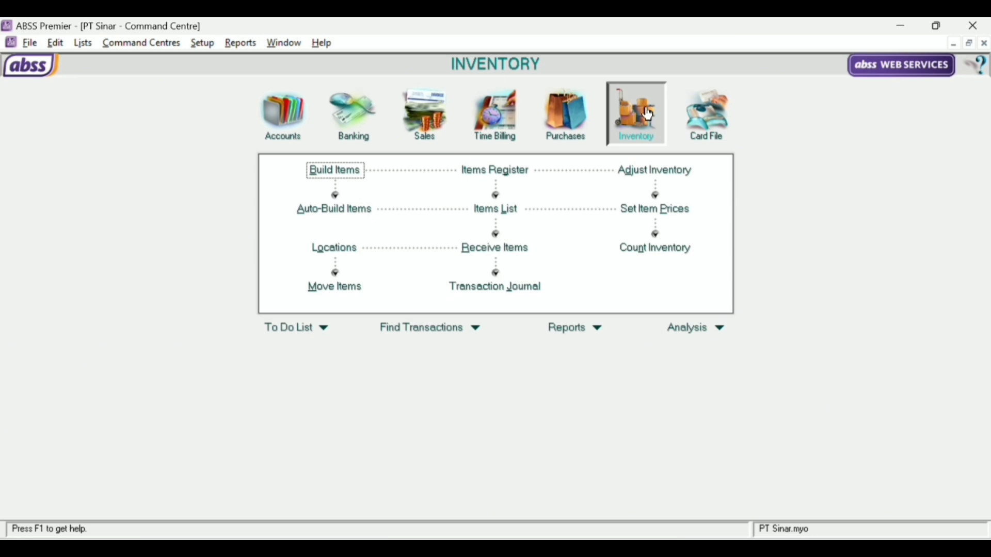
pyautogui.click(671, 171)
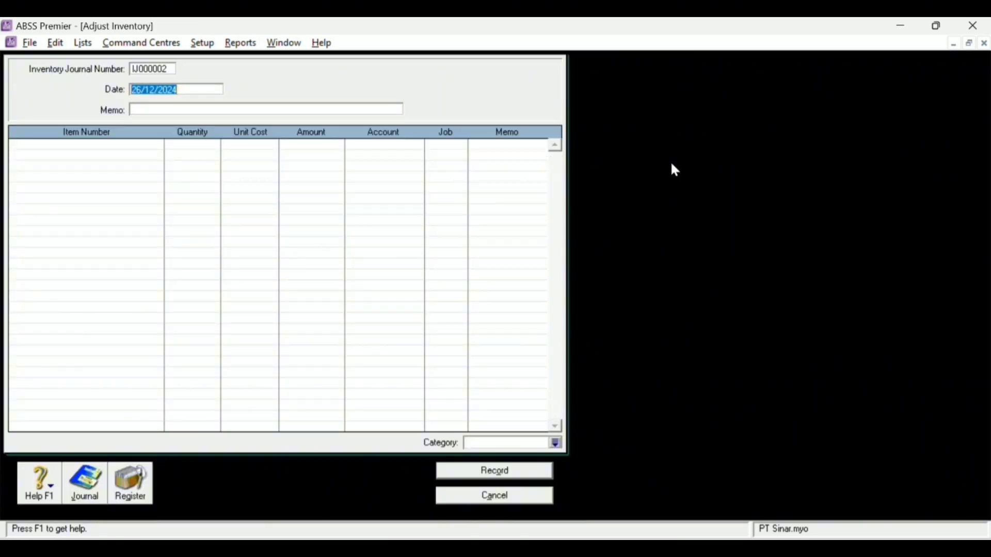
# - Number the inventory adjustment BM12-3 and date it 31/12/2022
pyautogui.click(154, 68)
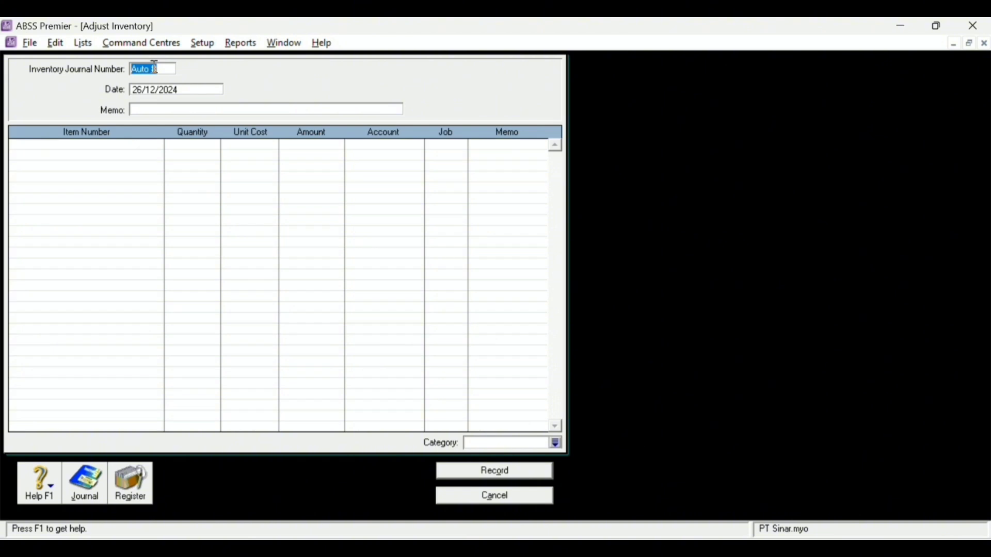
pyautogui.write('BM12-3')
pyautogui.press('Tab')
pyautogui.click(142, 88)
pyautogui.press('BackSpace')
pyautogui.press('BackSpace')
pyautogui.write('1')
pyautogui.press('BackSpace')
pyautogui.write('31')
pyautogui.click(181, 91)
pyautogui.press('BackSpace')
pyautogui.write('2')
pyautogui.press('Tab')
# - Enter memo 'Adjust Inventory' and bring up the item list for the first line
pyautogui.write('Adjus')
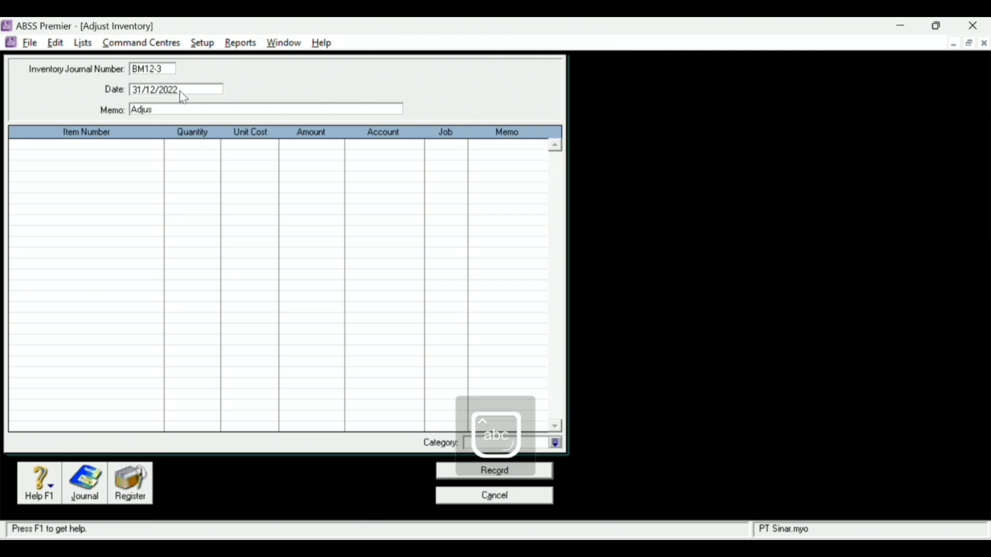
pyautogui.write('t Inventory')
pyautogui.press('Tab')
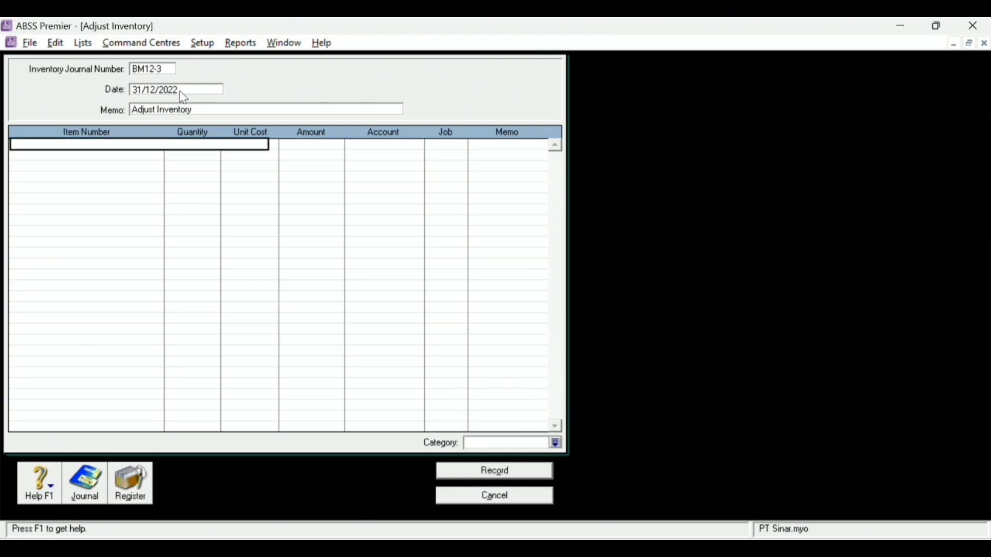
pyautogui.press('Tab')
# - Add item AU-N06 with quantity -2 as the first adjustment line
pyautogui.write('AU-N06')
pyautogui.click(627, 381)
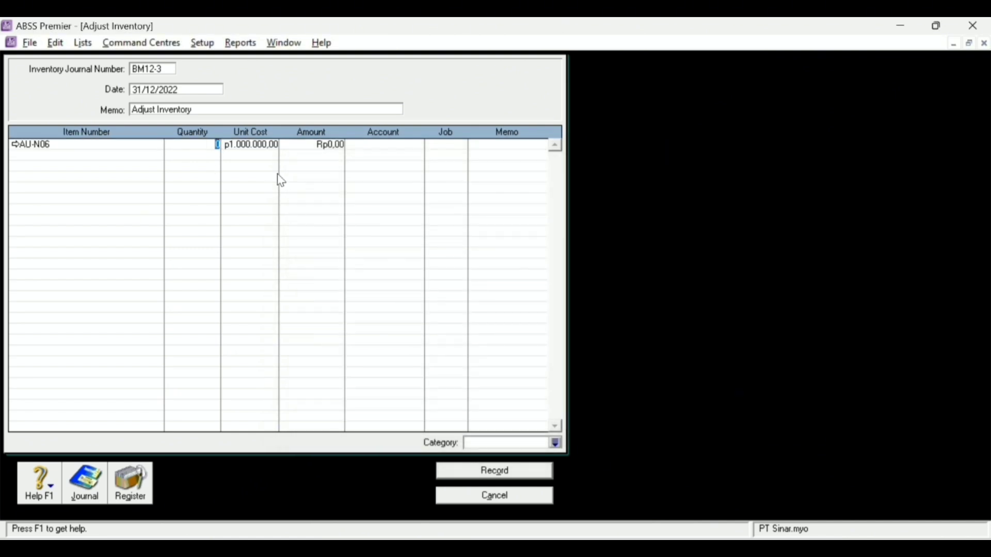
pyautogui.write('-2')
pyautogui.press('Tab')
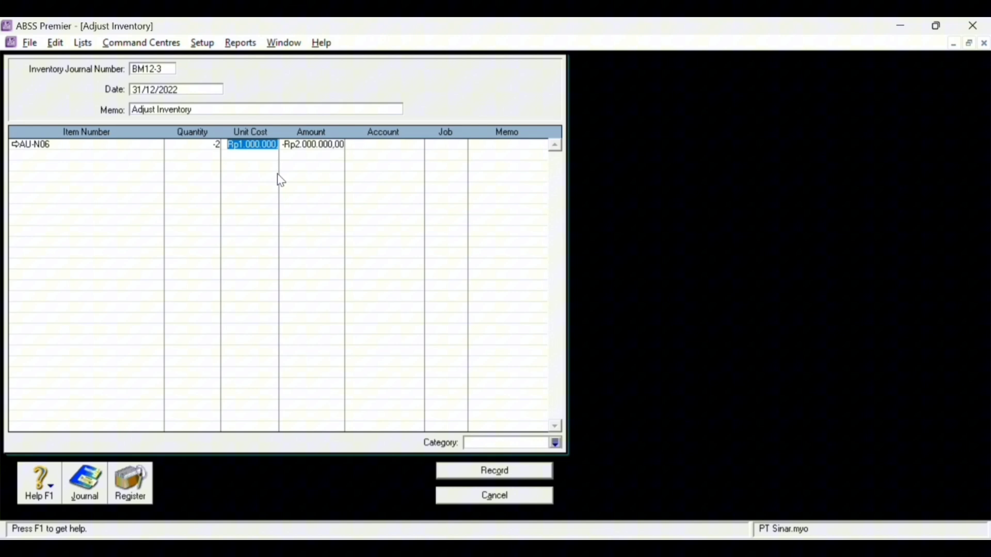
# - Add item AU-N08 with quantity -1 at unit cost Rp1.200.000 on the second line
pyautogui.click(109, 154)
pyautogui.press('Tab')
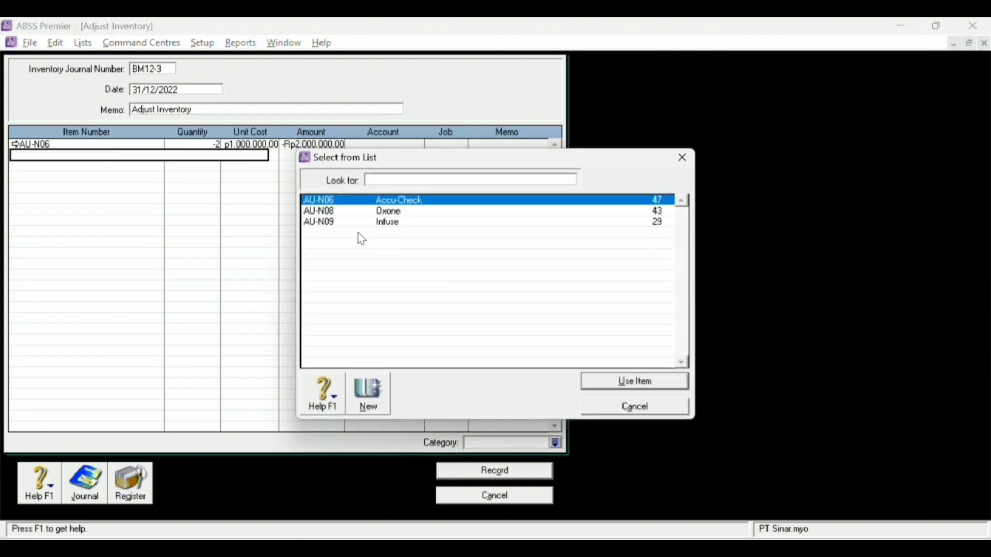
pyautogui.doubleClick(388, 221)
pyautogui.write('-1')
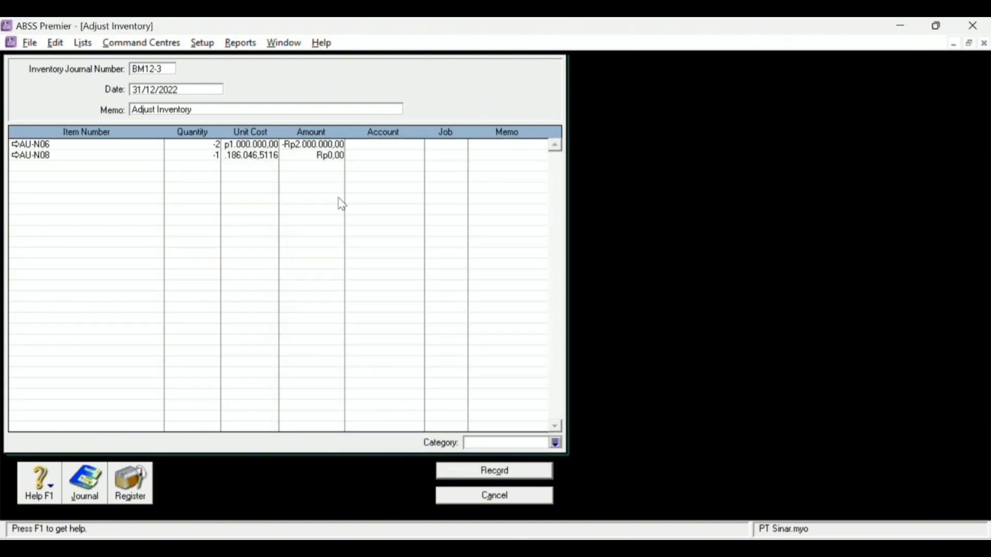
pyautogui.press('Tab')
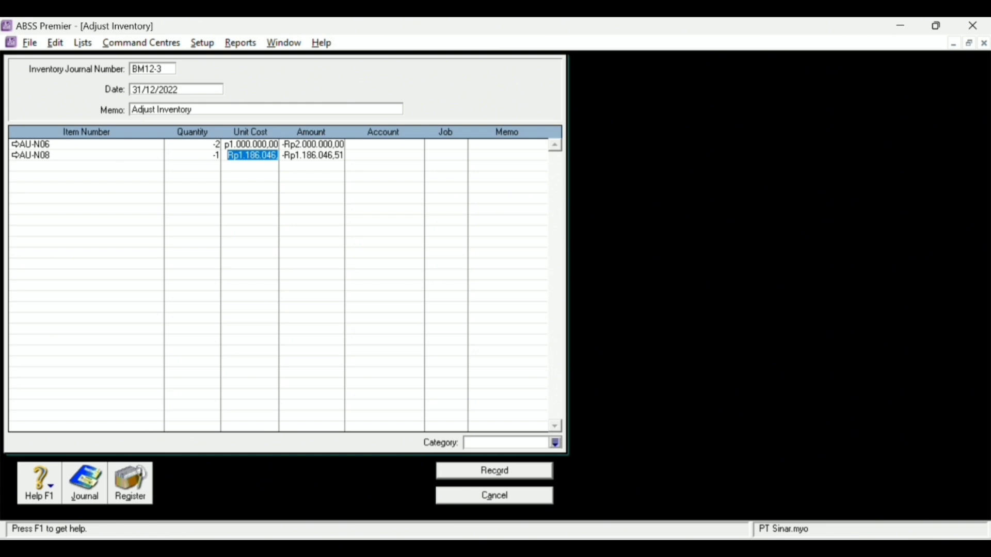
pyautogui.write('1200000')
pyautogui.press('Tab')
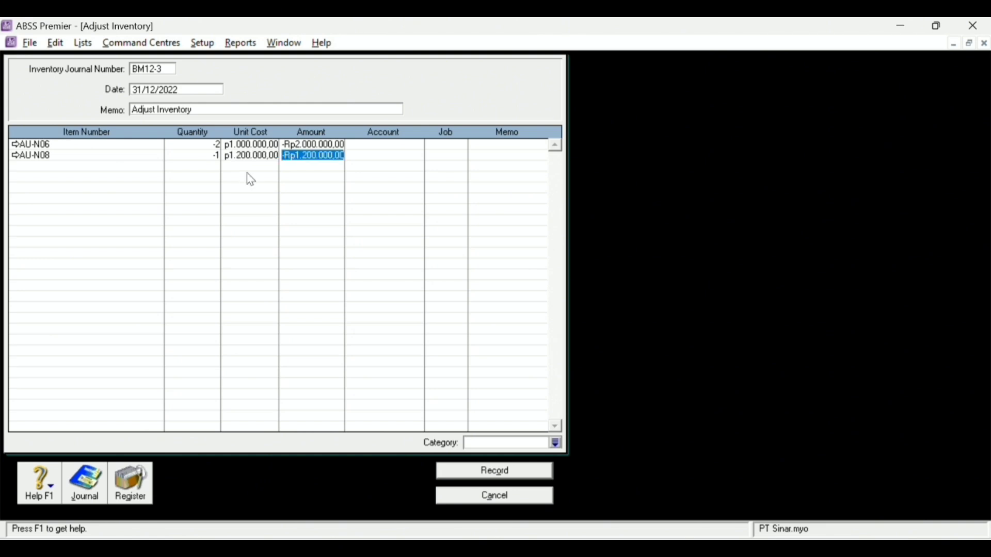
# - Add item AU-N09 with quantity -1 at unit cost Rp1.000.000 on the third line
pyautogui.click(99, 158)
pyautogui.click(91, 169)
pyautogui.press('Tab')
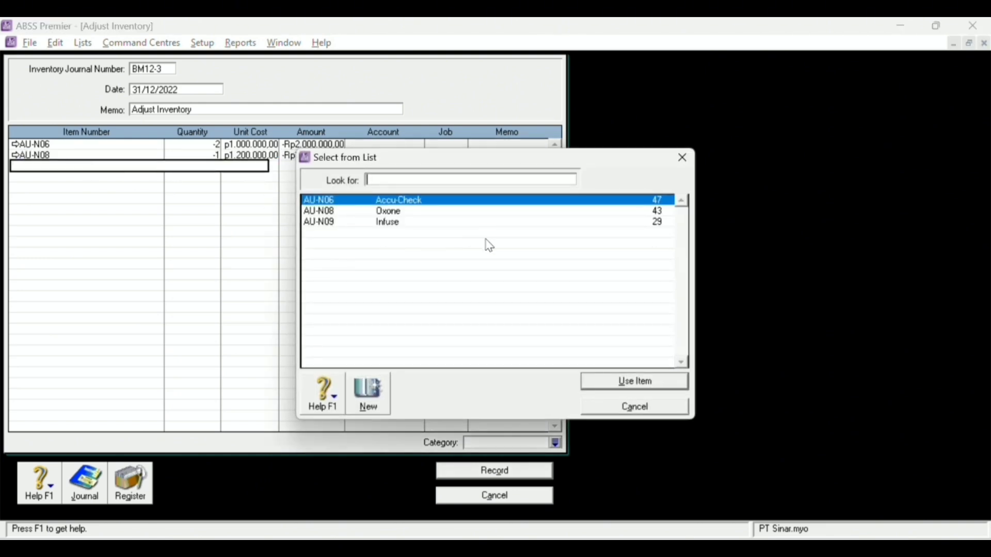
pyautogui.doubleClick(393, 222)
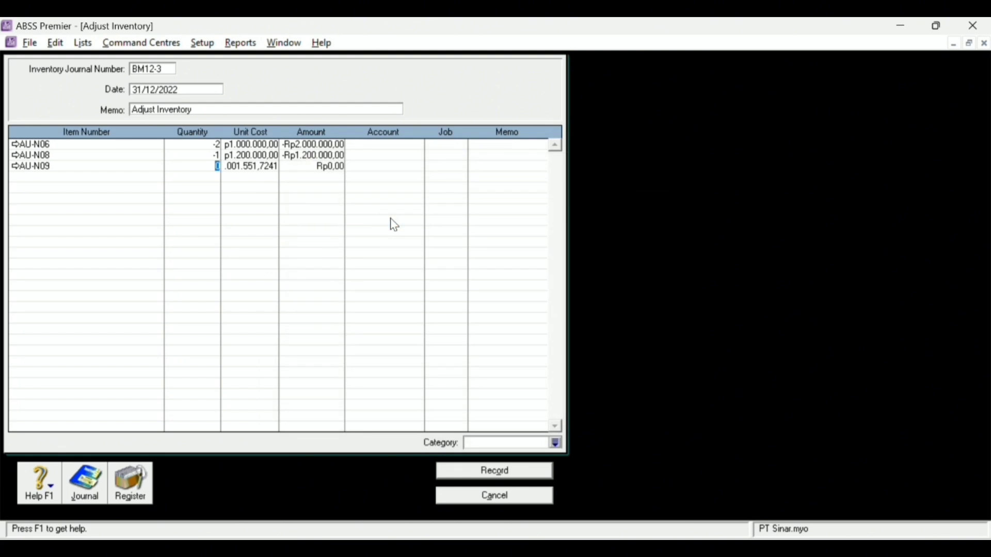
pyautogui.write('-1')
pyautogui.press('Tab')
pyautogui.press('Tab')
pyautogui.click(261, 166)
pyautogui.write('1')
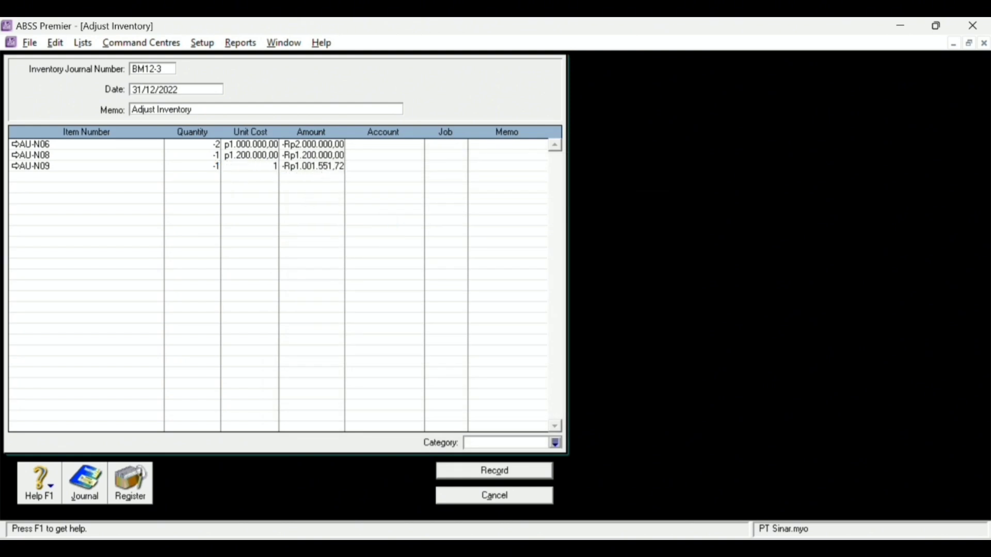
pyautogui.press('space')
pyautogui.click(262, 181)
pyautogui.write('000000')
pyautogui.press('Tab')
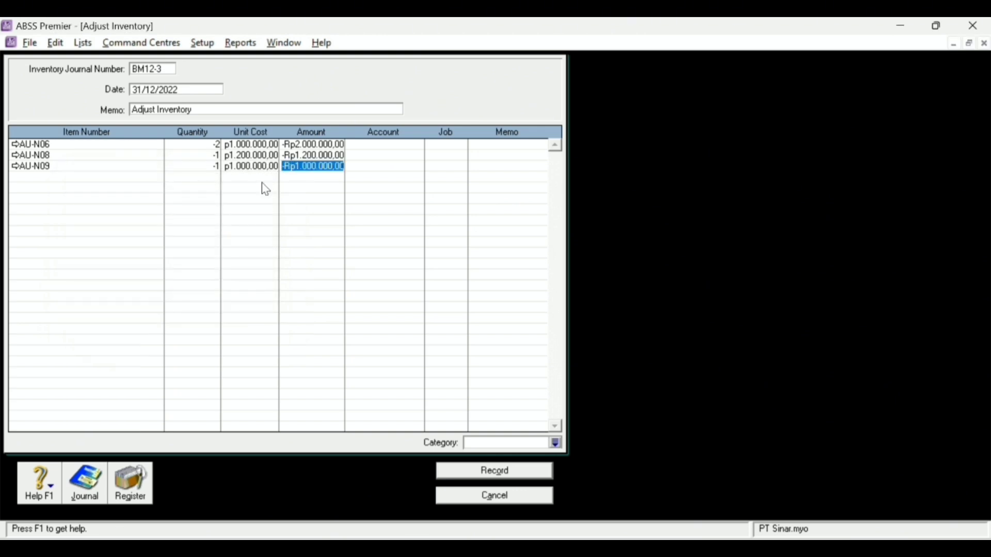
pyautogui.click(393, 144)
# - Assign account 5-1040 to all three adjustment lines
pyautogui.click(423, 151)
pyautogui.doubleClick(418, 144)
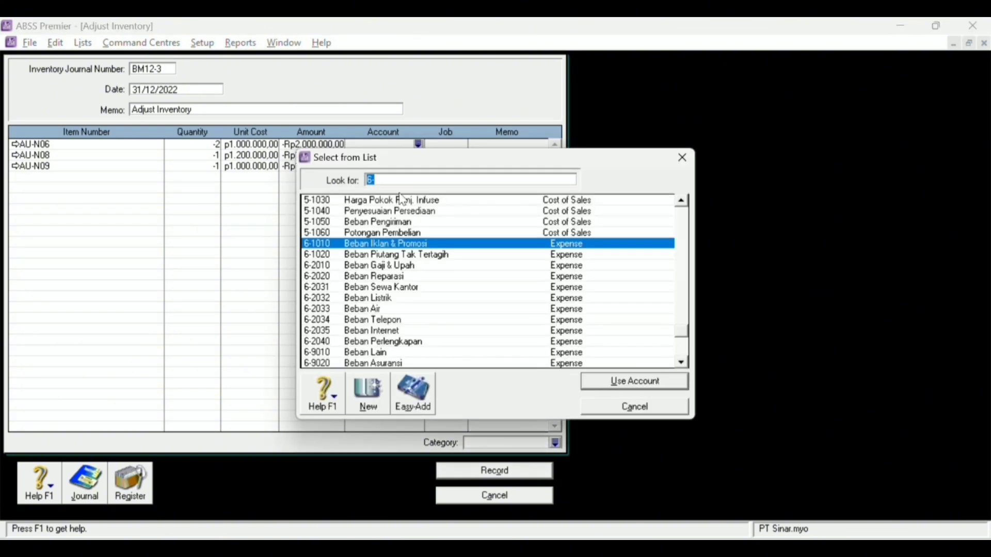
pyautogui.doubleClick(378, 211)
pyautogui.click(416, 157)
pyautogui.click(417, 157)
pyautogui.doubleClick(389, 212)
pyautogui.click(413, 166)
pyautogui.click(418, 166)
pyautogui.doubleClick(419, 213)
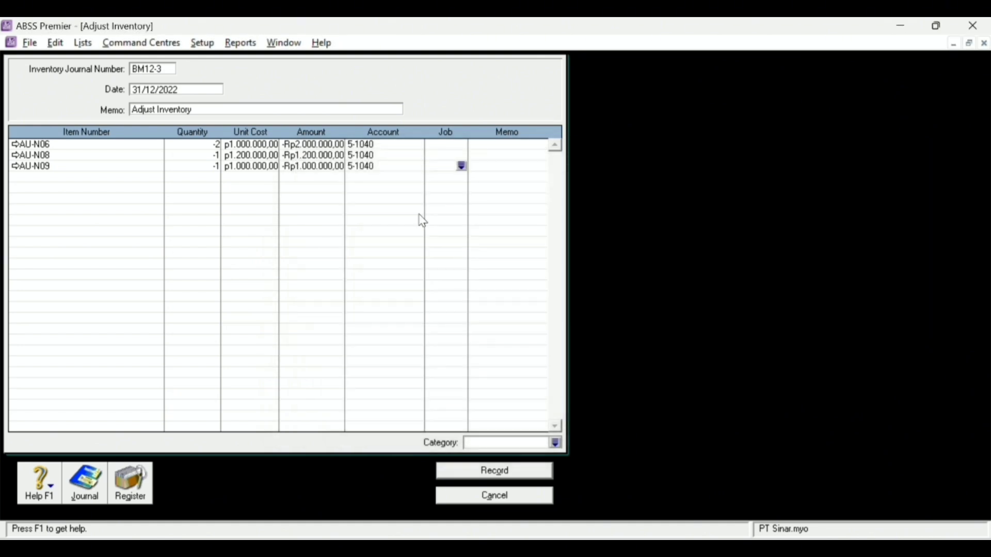
# - Assign job Produk to AU-N06, AU-N08 and AU-N09
pyautogui.click(457, 145)
pyautogui.click(462, 144)
pyautogui.doubleClick(407, 212)
pyautogui.click(447, 155)
pyautogui.click(461, 155)
pyautogui.doubleClick(381, 212)
pyautogui.click(461, 166)
pyautogui.doubleClick(385, 212)
# - Enter memo 'Rusak' on each of the three lines
pyautogui.click(518, 147)
pyautogui.write('Rusak')
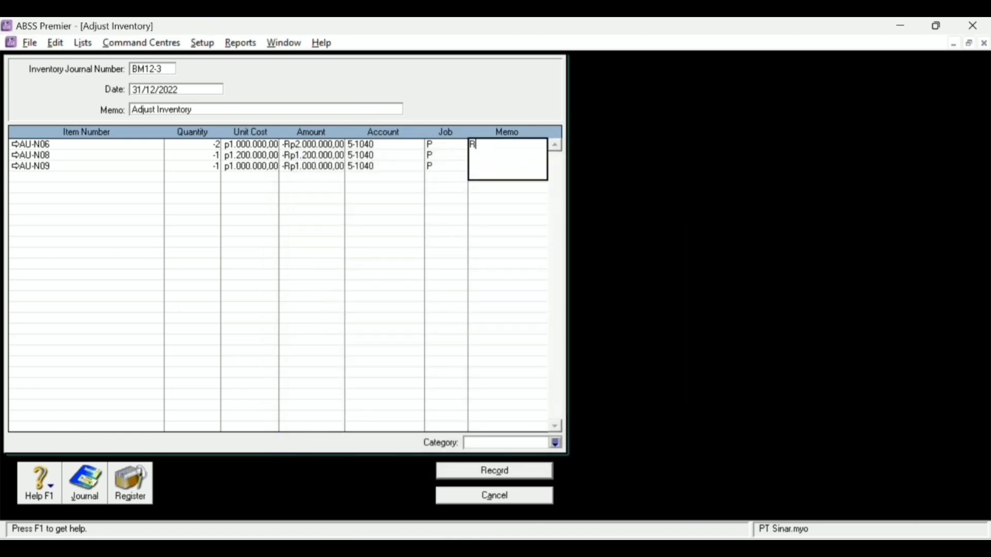
pyautogui.press('Tab')
pyautogui.click(515, 147)
pyautogui.press('Tab')
pyautogui.click(501, 159)
pyautogui.write('Rusak')
pyautogui.press('Tab')
pyautogui.click(498, 163)
pyautogui.write('Rusak')
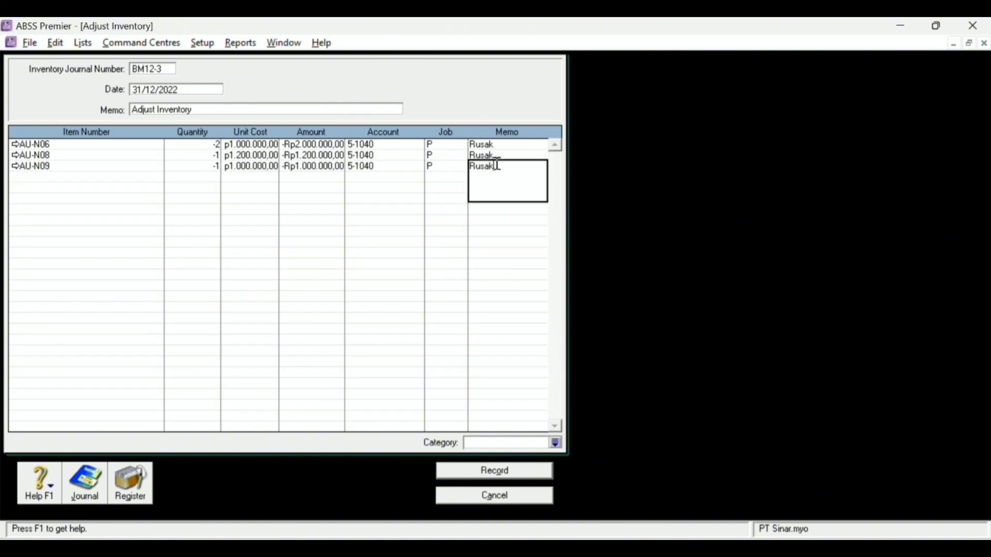
pyautogui.press('Tab')
# - Set category Local, review the recap, and record adjustment BM12-3
pyautogui.click(555, 443)
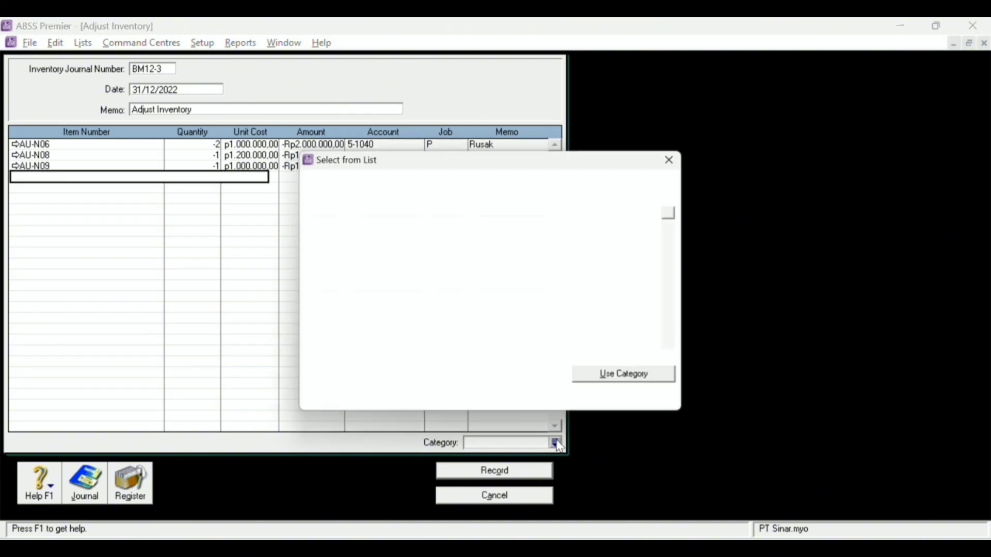
pyautogui.press('Return')
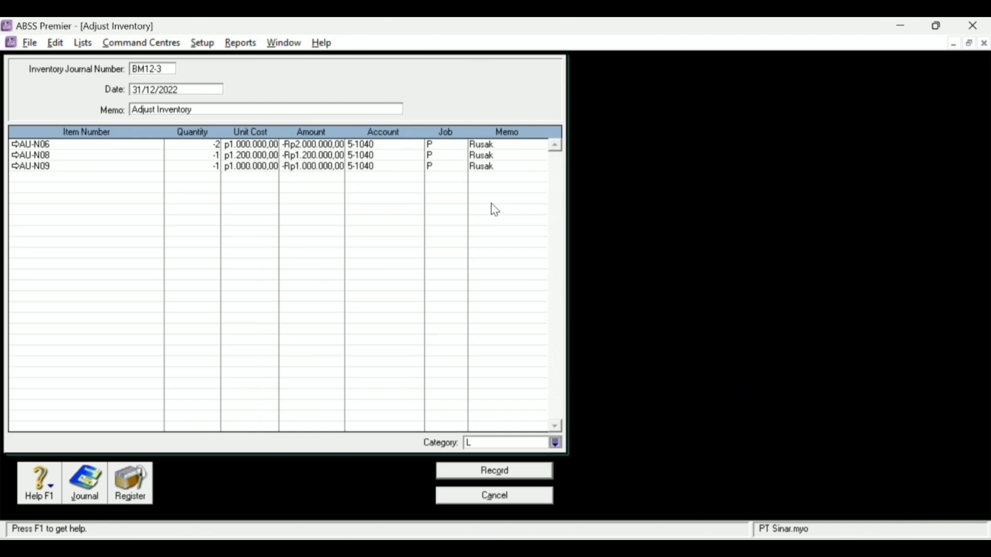
pyautogui.hotkey('ctrl', 'r')
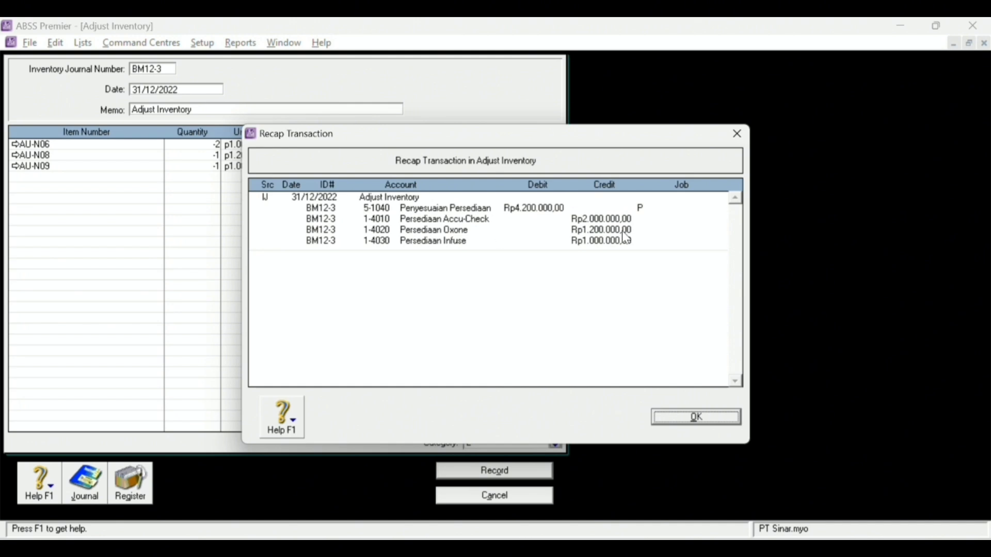
pyautogui.click(696, 417)
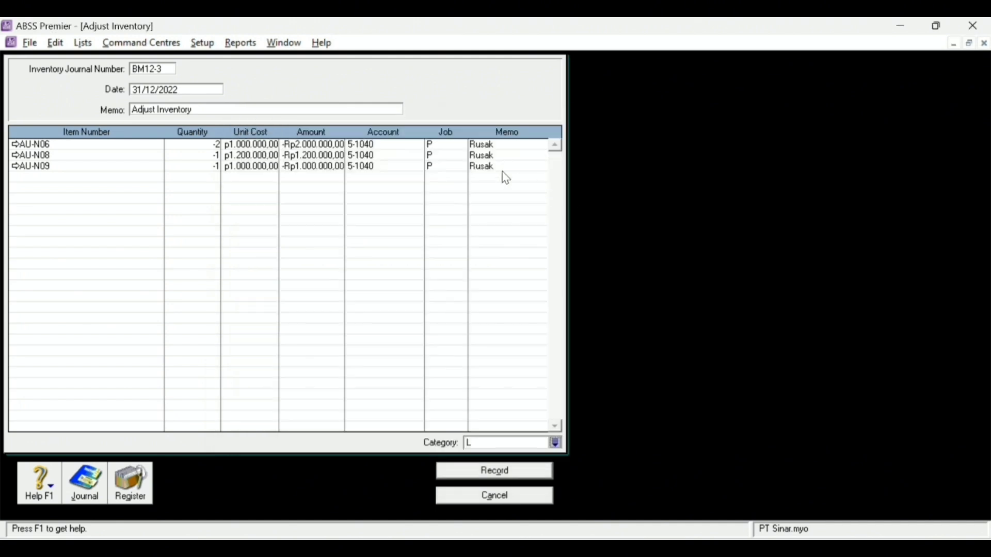
pyautogui.click(501, 476)
pyautogui.press('Escape')
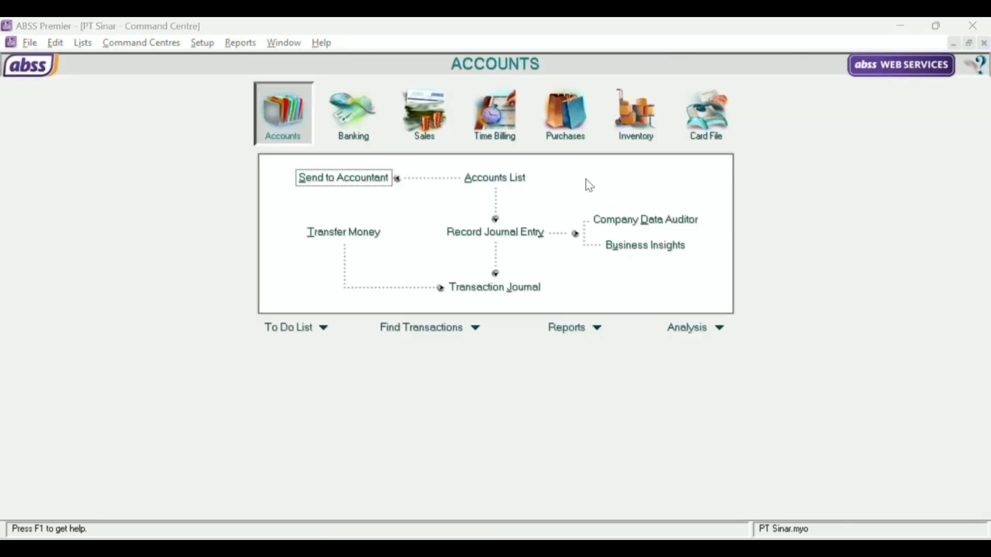
# - Open a new general journal numbered BM12-4 with memo 'Penyusutan Aktiva Tetap Desember 2022'
pyautogui.click(515, 233)
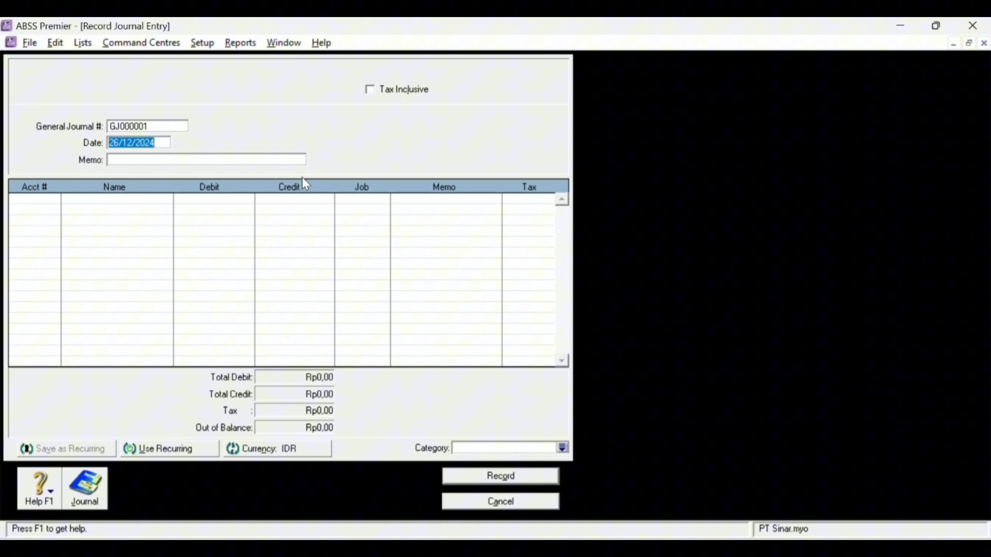
pyautogui.click(131, 128)
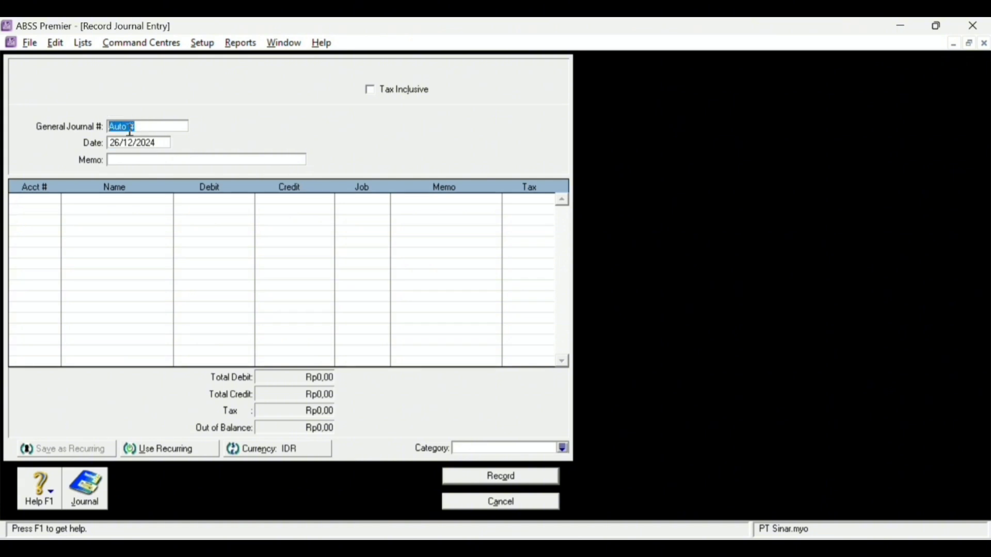
pyautogui.press('capslock')
pyautogui.write('BM12')
pyautogui.write('-4')
pyautogui.write('2')
pyautogui.write('P')
pyautogui.press('capslock')
pyautogui.write('en')
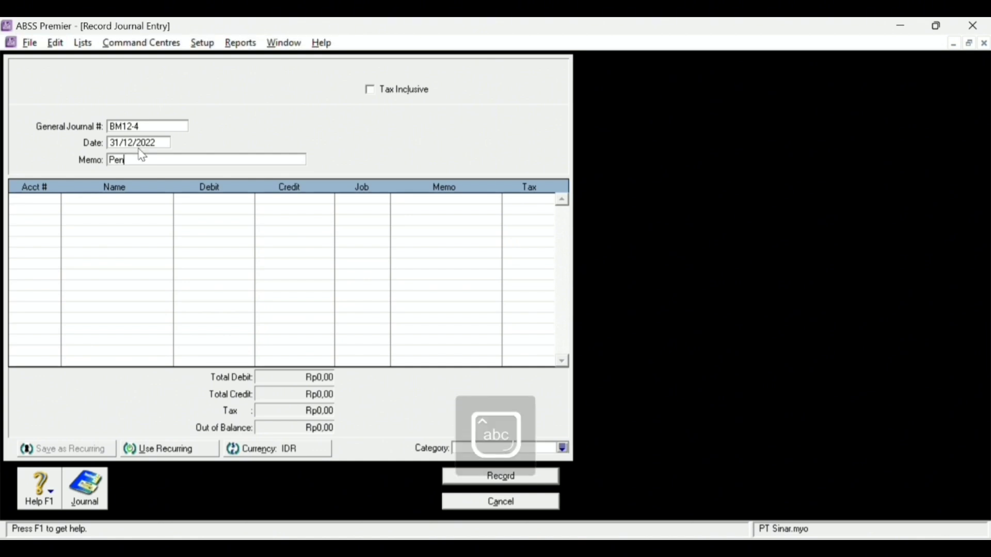
pyautogui.write('yusutan Aktiva Tetap Desember 2022')
pyautogui.press('Tab')
# - Debit 6-9041 Beban Peny. Bangunan and credit 1-7120 Akum. Peny. Bangunan Rp1.000.000
pyautogui.click(54, 199)
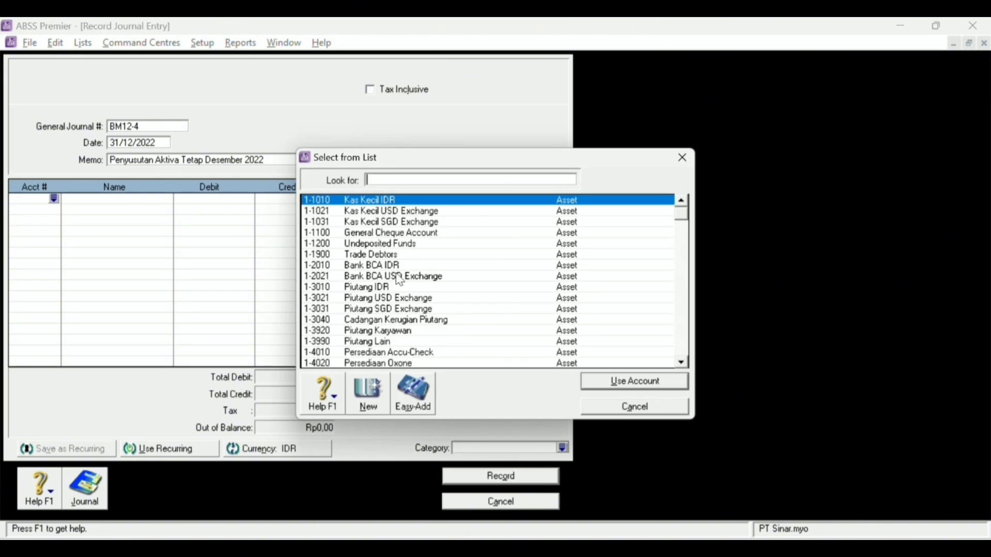
pyautogui.scroll(-20, 399, 280)
pyautogui.scroll(3, 404, 298)
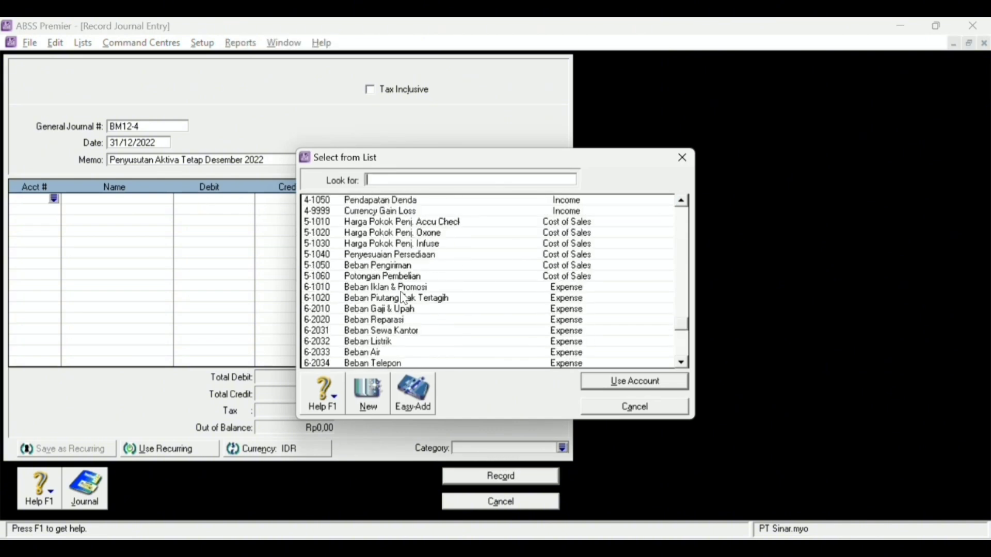
pyautogui.scroll(-4, 418, 299)
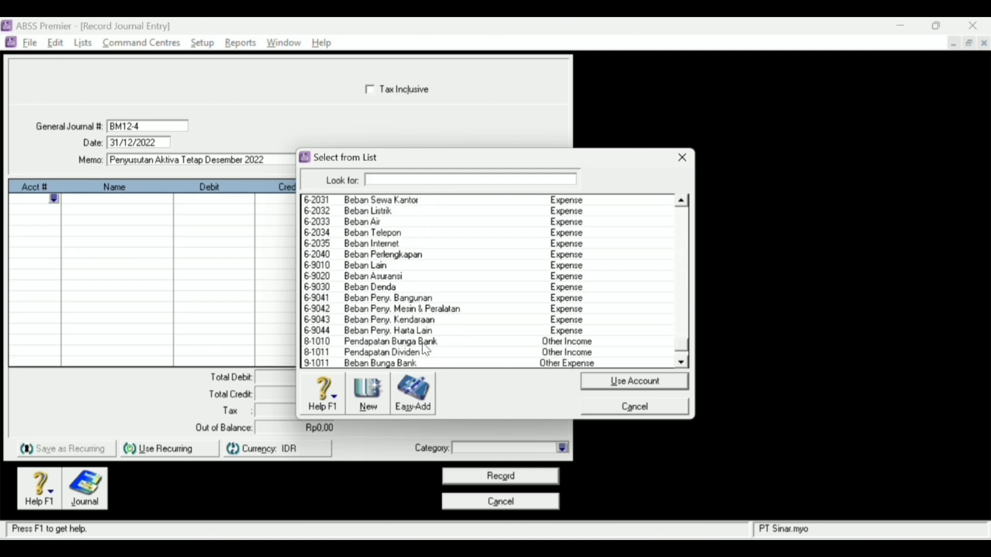
pyautogui.scroll(-1, 424, 350)
pyautogui.scroll(4, 423, 344)
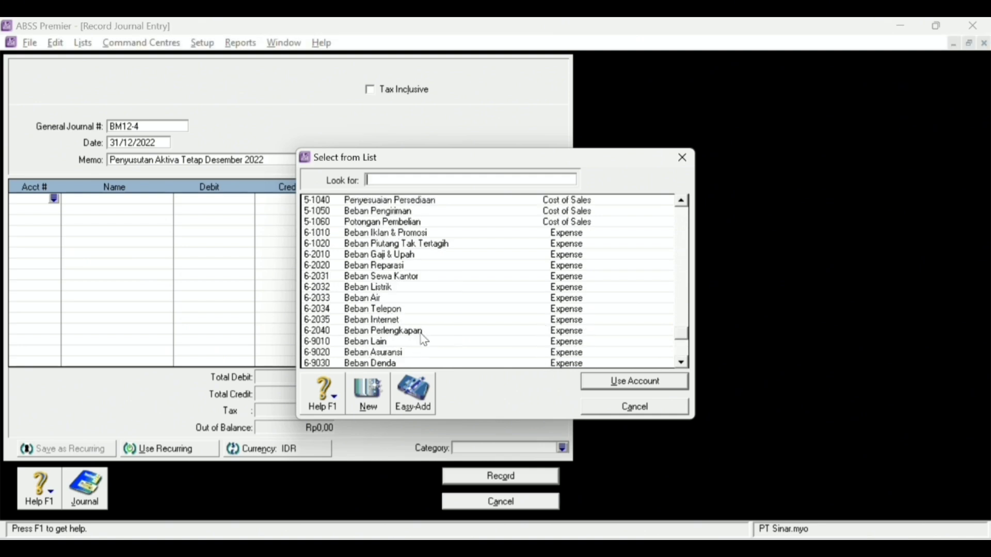
pyautogui.scroll(-3, 417, 315)
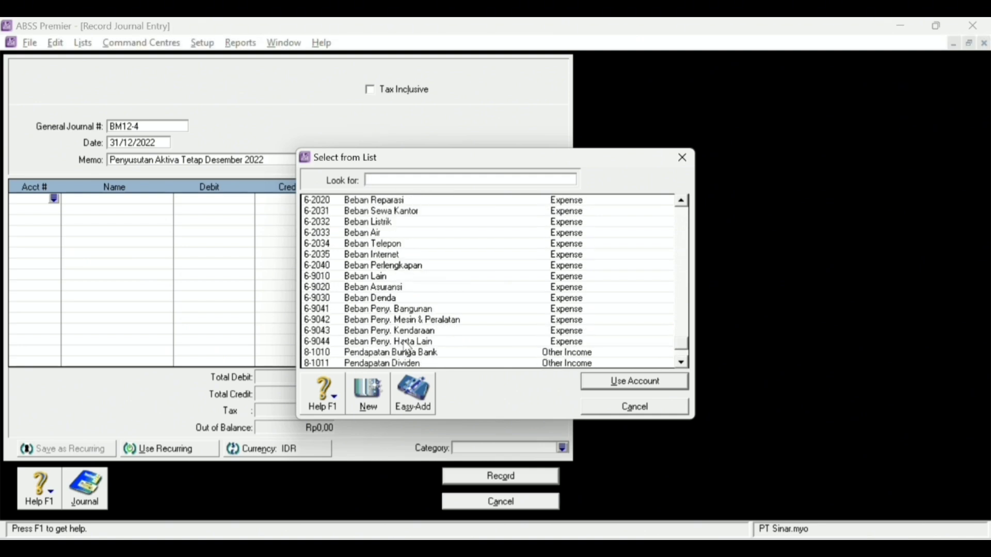
pyautogui.click(436, 320)
pyautogui.doubleClick(438, 309)
pyautogui.click(241, 201)
pyautogui.write('1000000')
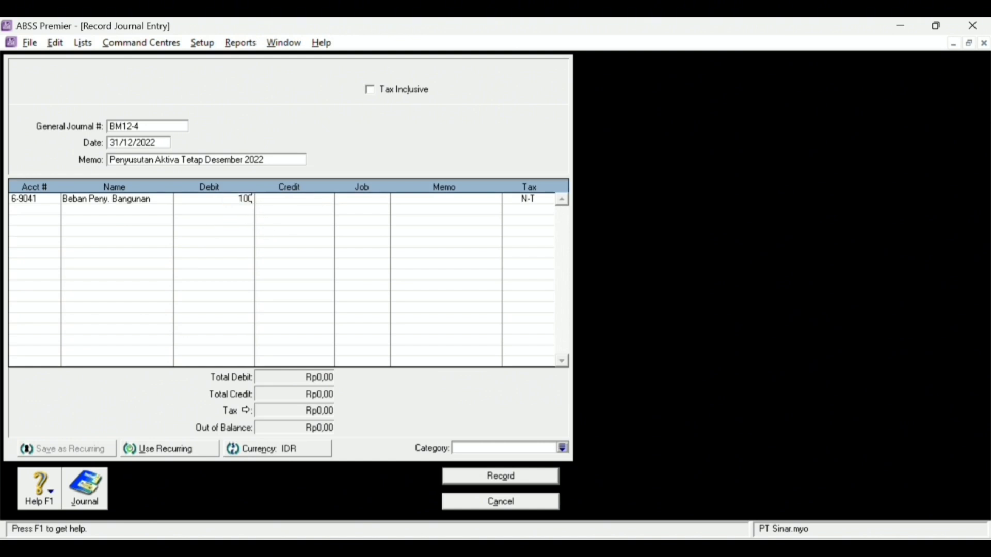
pyautogui.press('Tab')
pyautogui.click(40, 209)
pyautogui.click(54, 209)
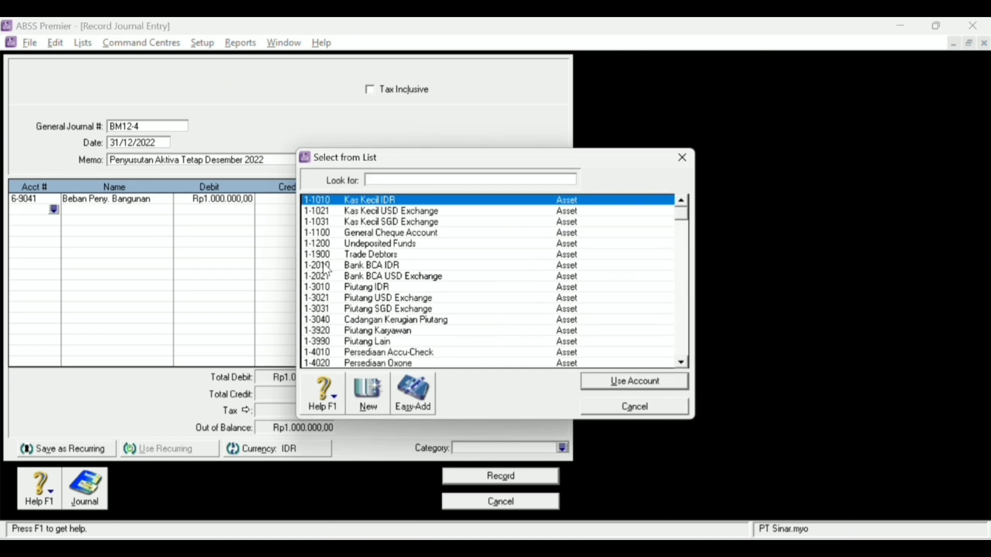
pyautogui.scroll(-4, 364, 269)
pyautogui.scroll(-5, 380, 298)
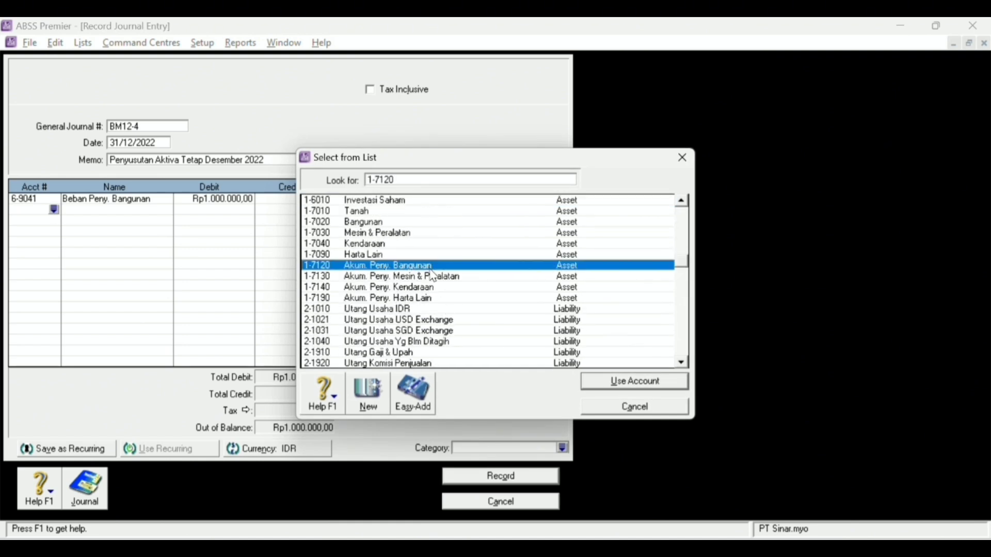
pyautogui.doubleClick(433, 266)
pyautogui.press('Tab')
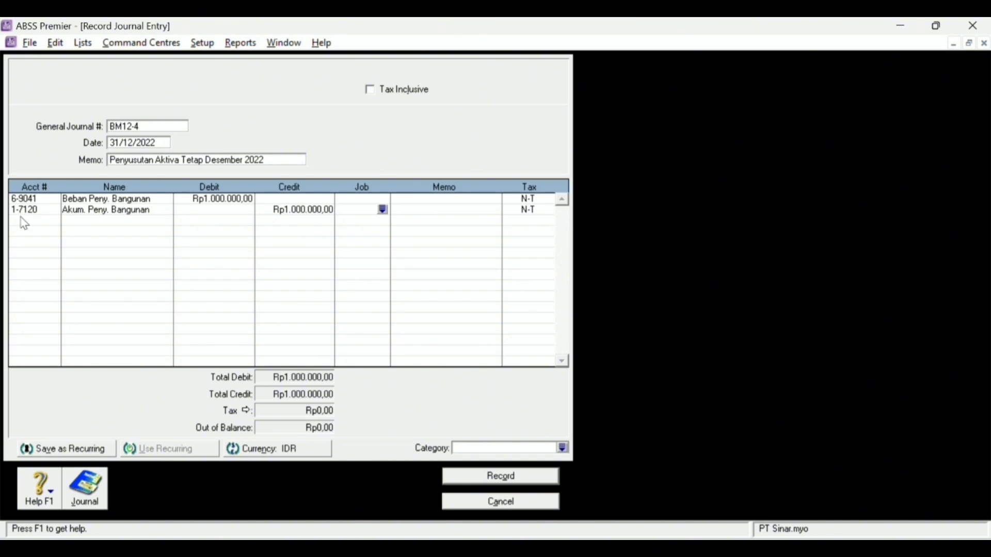
# - Debit 6-9042 machinery depreciation and credit 1-7130 accumulated depreciation Rp800.000
pyautogui.click(46, 221)
pyautogui.click(54, 220)
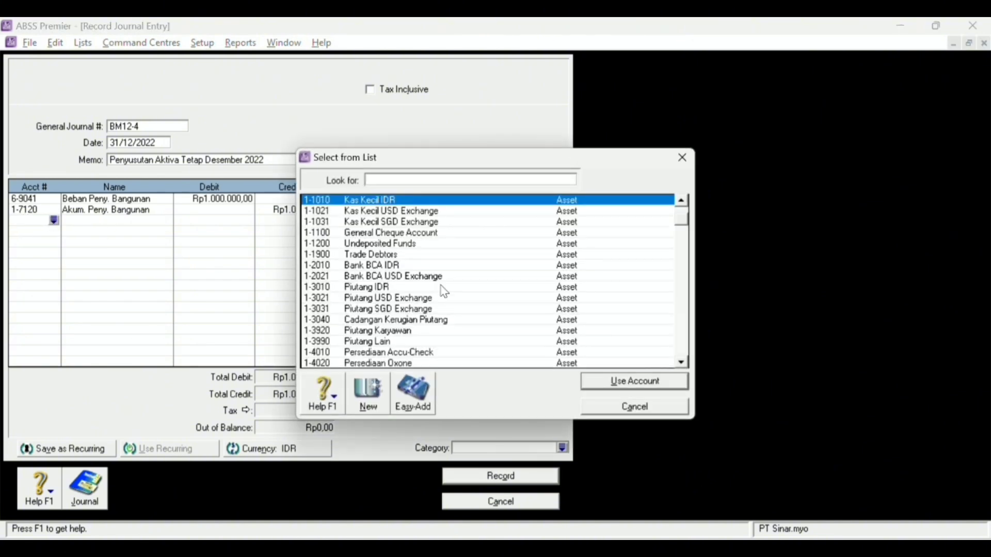
pyautogui.scroll(-15, 445, 292)
pyautogui.scroll(-10, 448, 292)
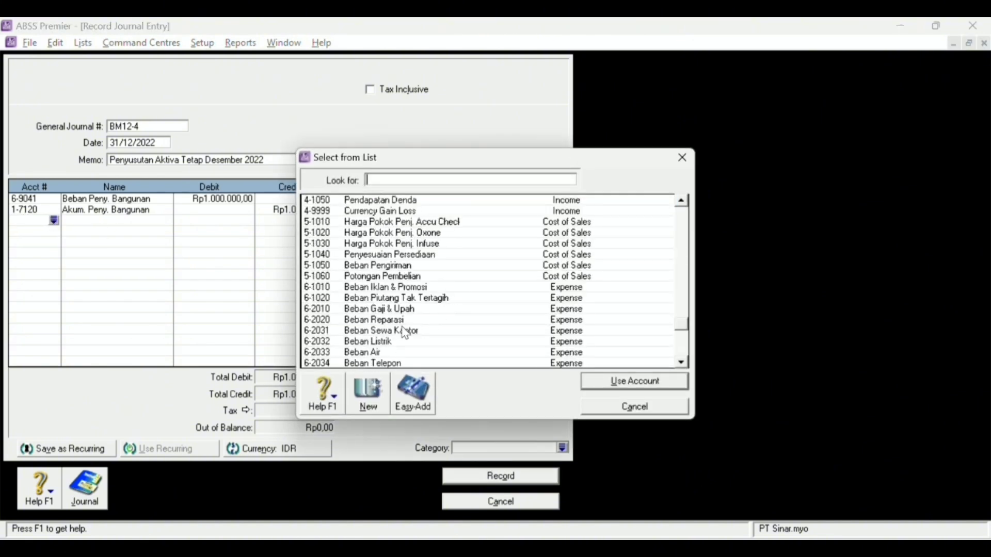
pyautogui.click(457, 309)
pyautogui.doubleClick(457, 315)
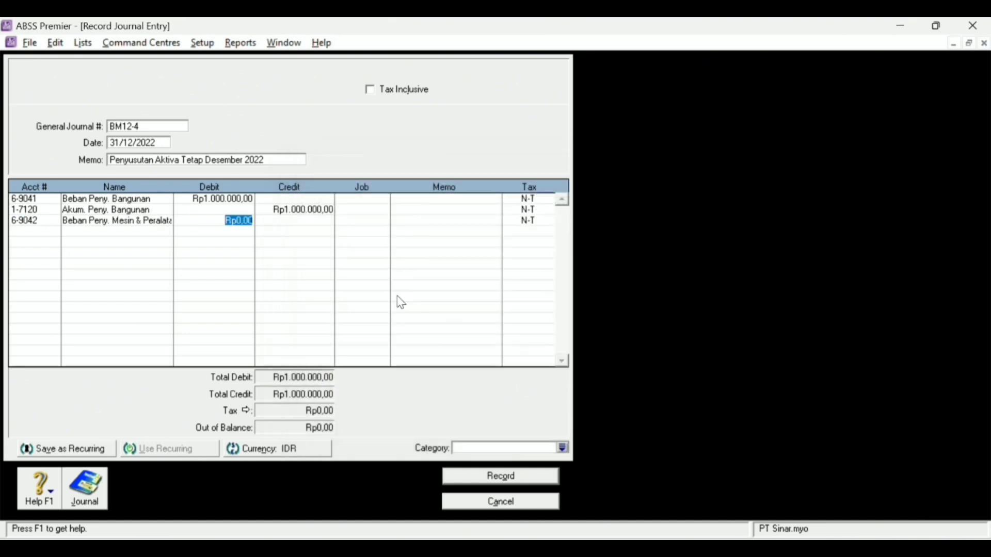
pyautogui.write('800000')
pyautogui.press('Tab')
pyautogui.click(44, 231)
pyautogui.click(54, 231)
pyautogui.scroll(-1, 413, 299)
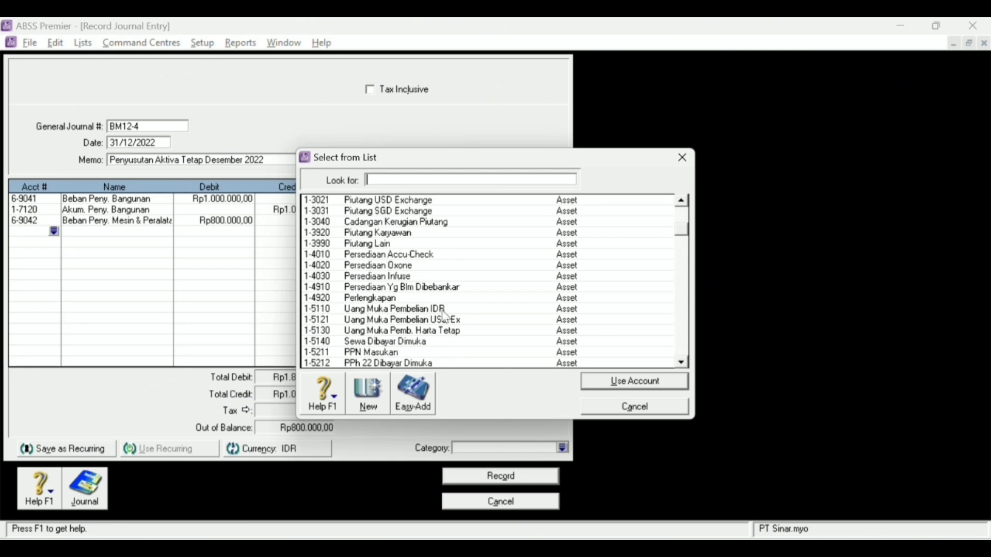
pyautogui.scroll(-2, 436, 299)
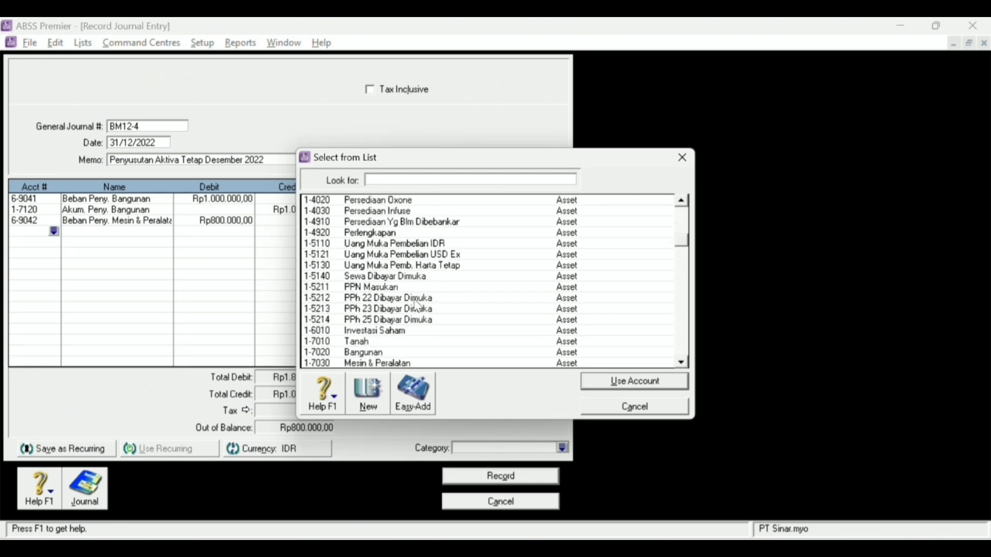
pyautogui.scroll(4, 417, 305)
pyautogui.scroll(-6, 420, 326)
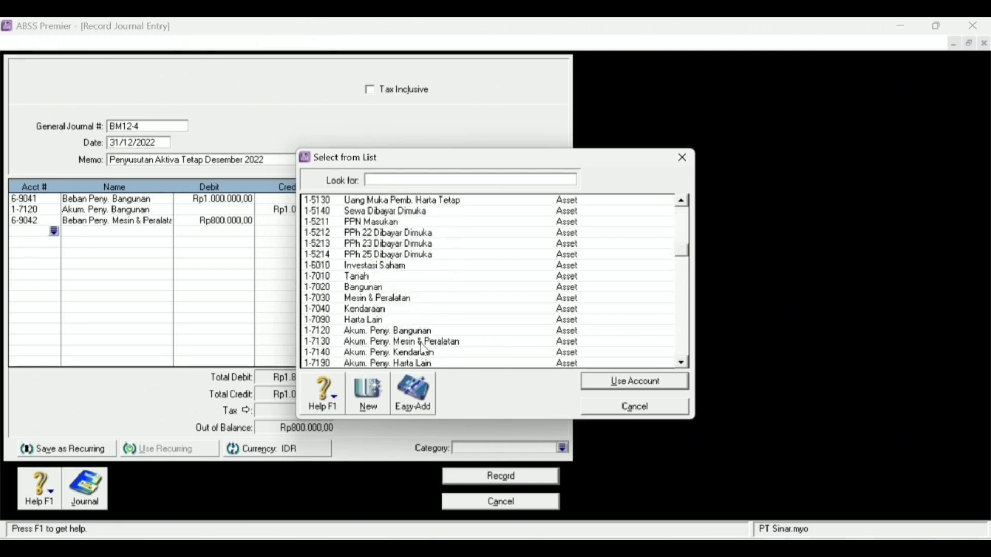
pyautogui.doubleClick(420, 342)
pyautogui.press('Tab')
pyautogui.press('Tab')
# - Debit 6-9043 and credit 1-7140 Rp500.000 for vehicles, and set category Local
pyautogui.click(20, 243)
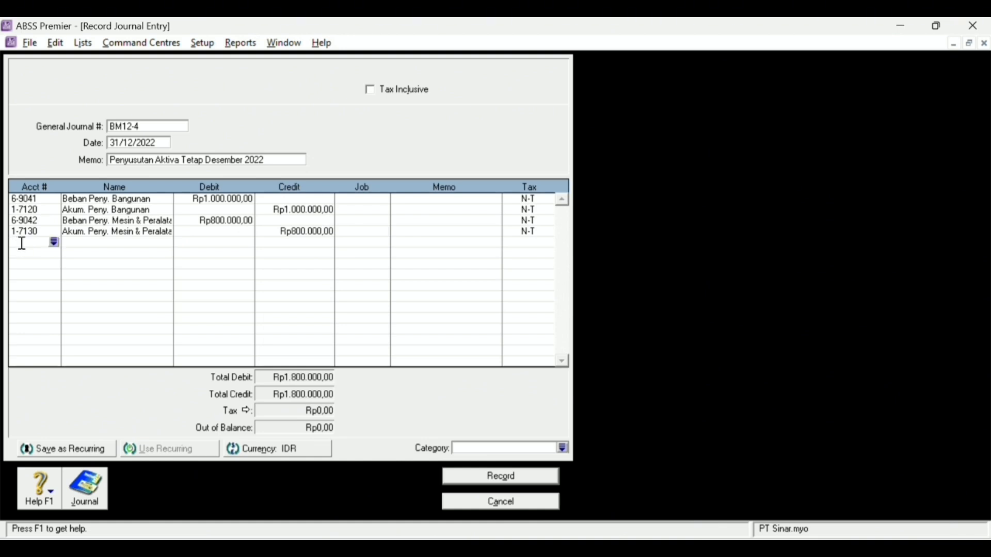
pyautogui.click(54, 242)
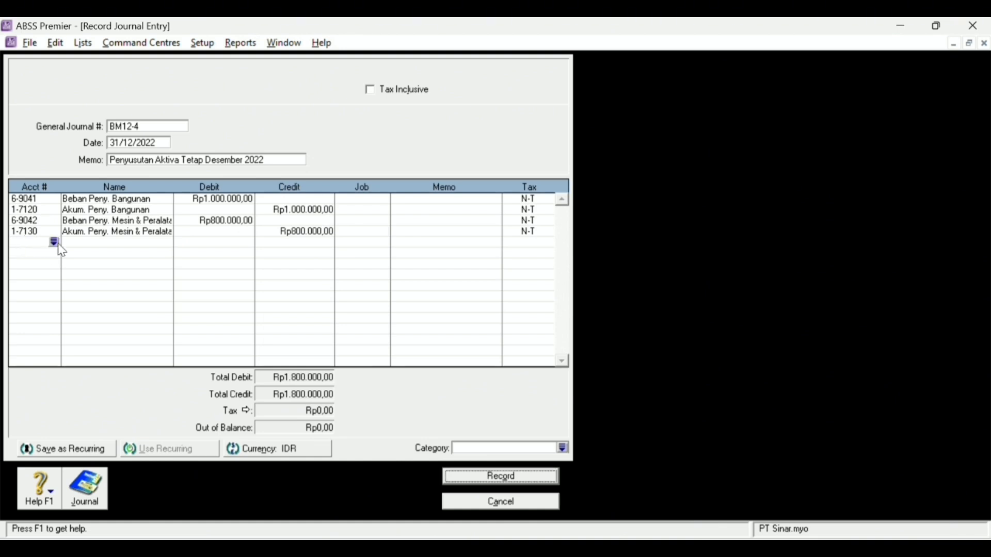
pyautogui.scroll(-7, 457, 308)
pyautogui.scroll(-15, 458, 308)
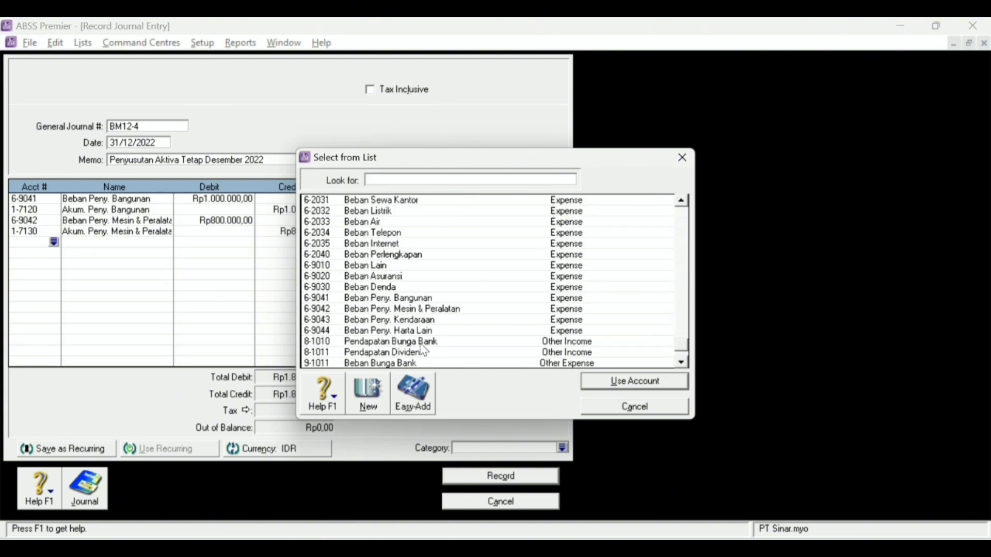
pyautogui.doubleClick(440, 320)
pyautogui.write('500000')
pyautogui.press('Tab')
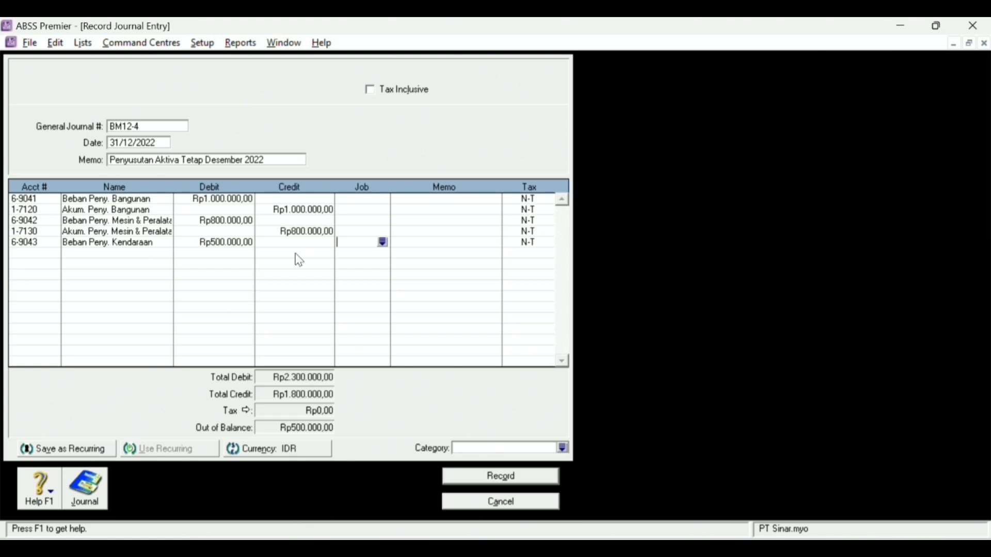
pyautogui.click(41, 258)
pyautogui.click(54, 253)
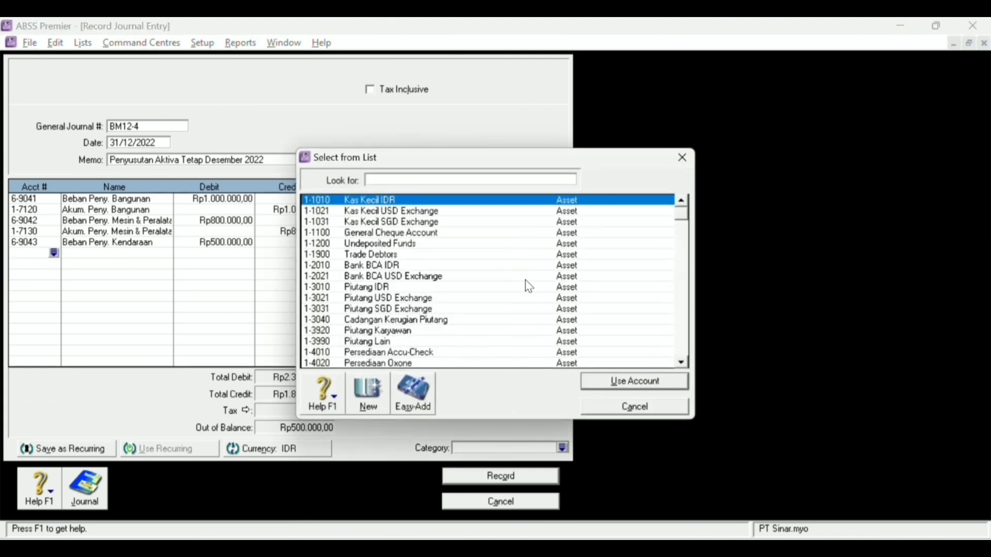
pyautogui.scroll(-5, 526, 288)
pyautogui.scroll(-3, 460, 321)
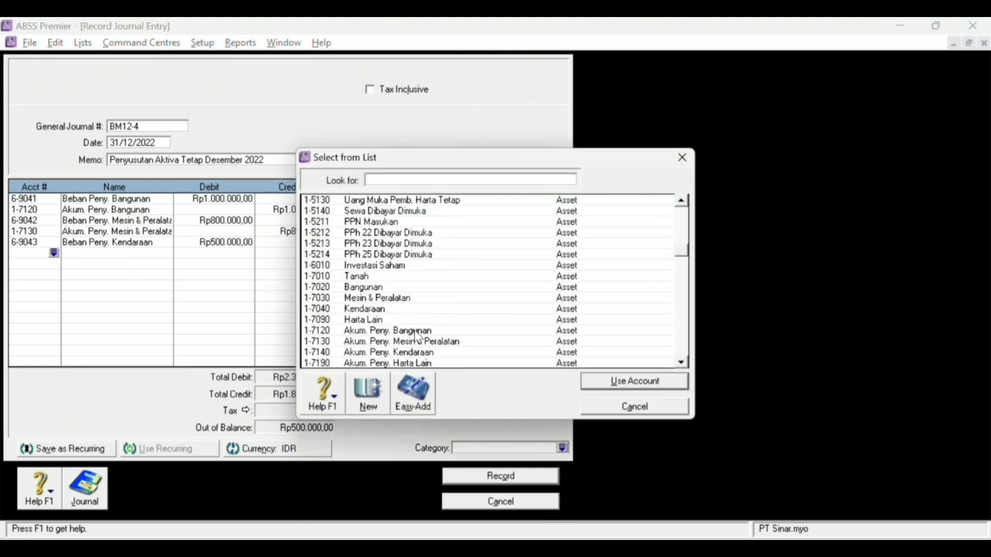
pyautogui.doubleClick(439, 320)
pyautogui.press('Tab')
pyautogui.press('Tab')
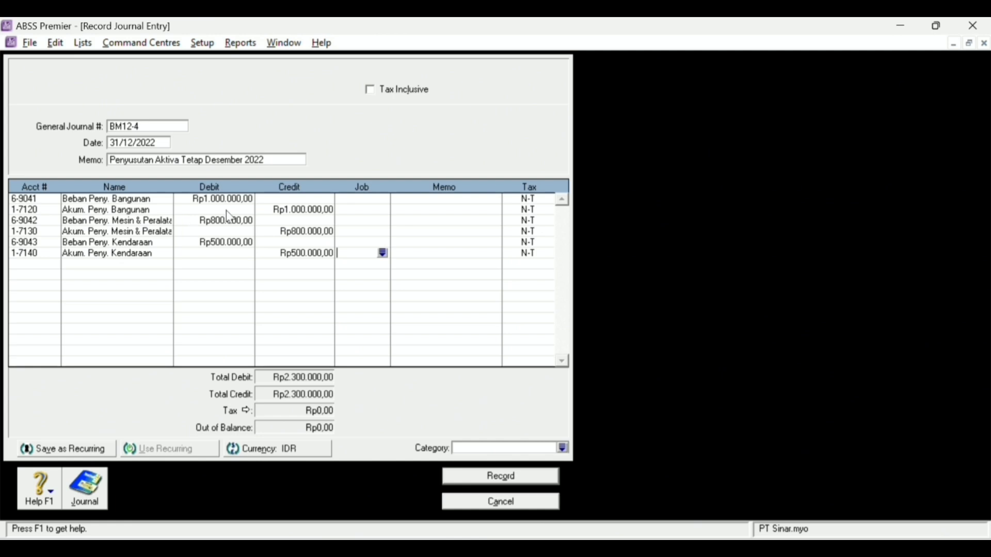
pyautogui.click(563, 448)
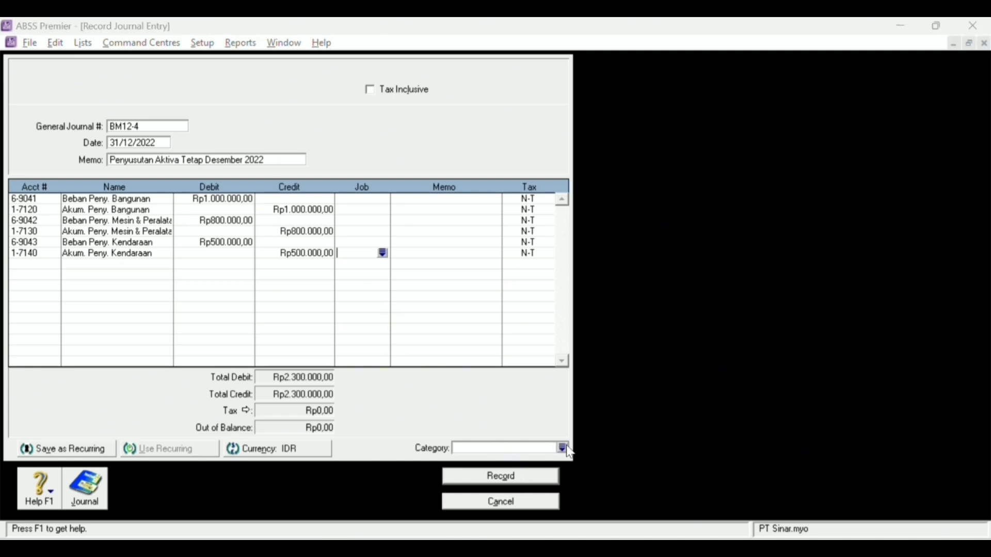
pyautogui.doubleClick(436, 202)
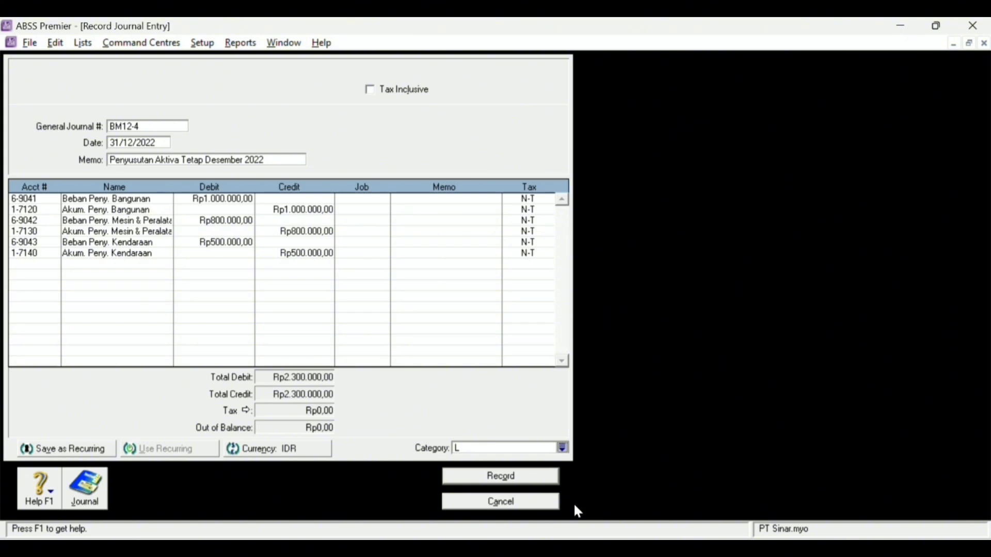
# - Record journal BM12-4 and start BM12-5 with memo 'Perlengkapan Terpakai Desember 2022'
pyautogui.click(528, 479)
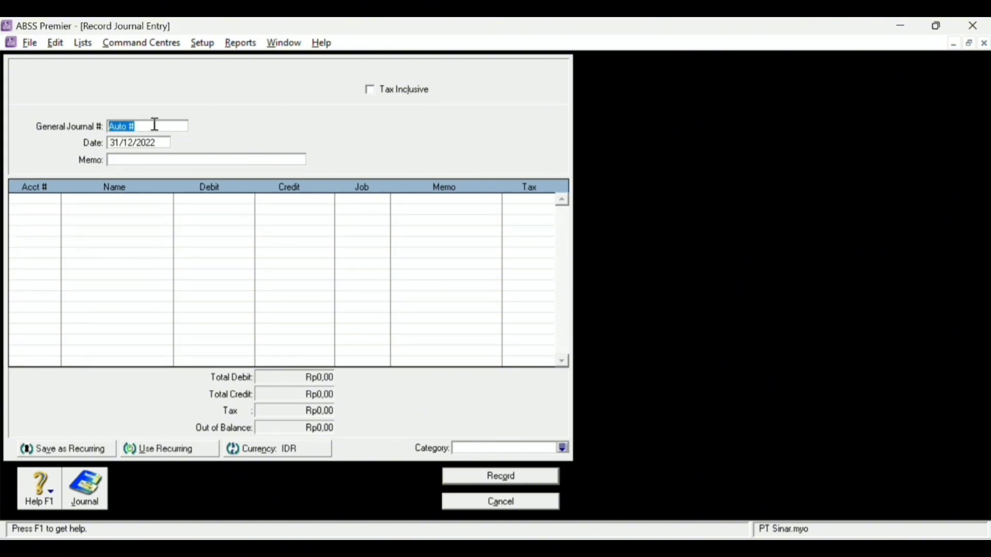
pyautogui.press('capslock')
pyautogui.write('B')
pyautogui.press('Tab')
pyautogui.press('Tab')
pyautogui.write('P')
pyautogui.press('capslock')
pyautogui.write('erlengkapan Terpa')
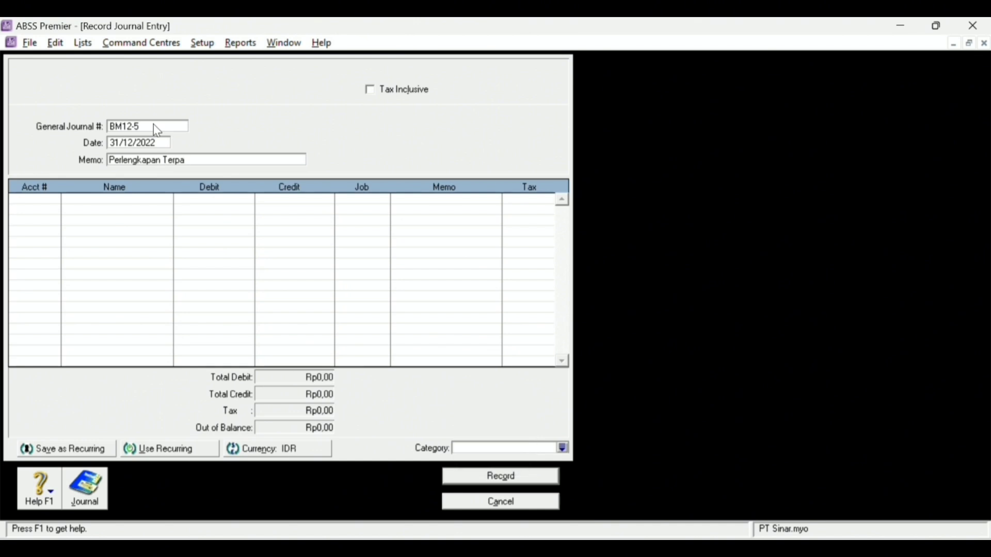
pyautogui.write('kai Desember 2022')
pyautogui.press('Tab')
# - Debit 6-2040 Beban Perlengkapan Rp6.600.000 on the first line
pyautogui.click(54, 199)
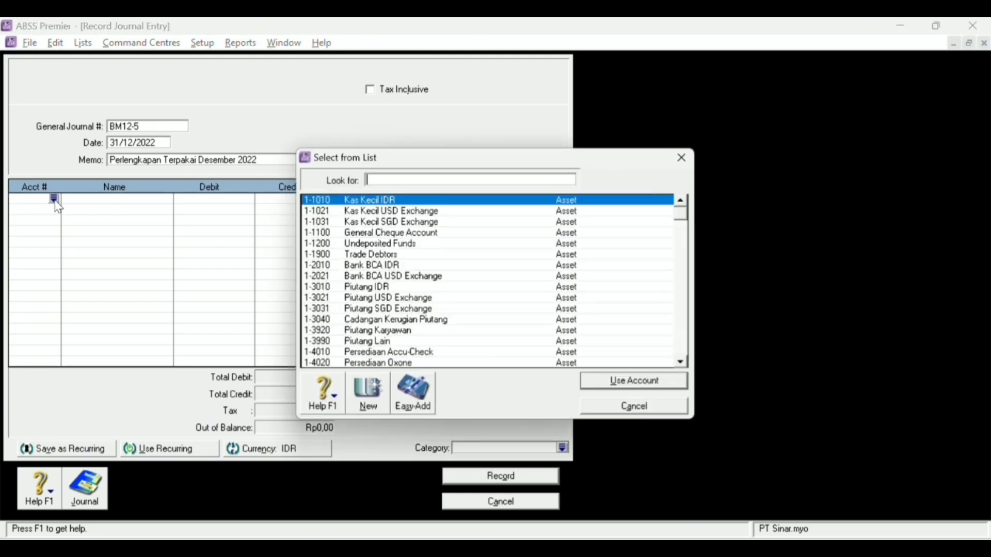
pyautogui.scroll(-10, 431, 308)
pyautogui.scroll(-15, 431, 308)
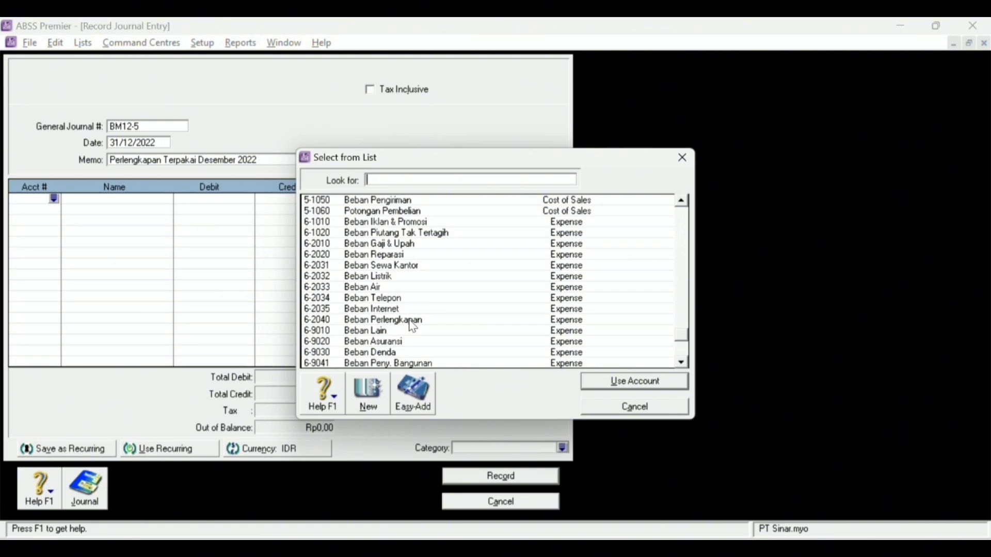
pyautogui.doubleClick(410, 320)
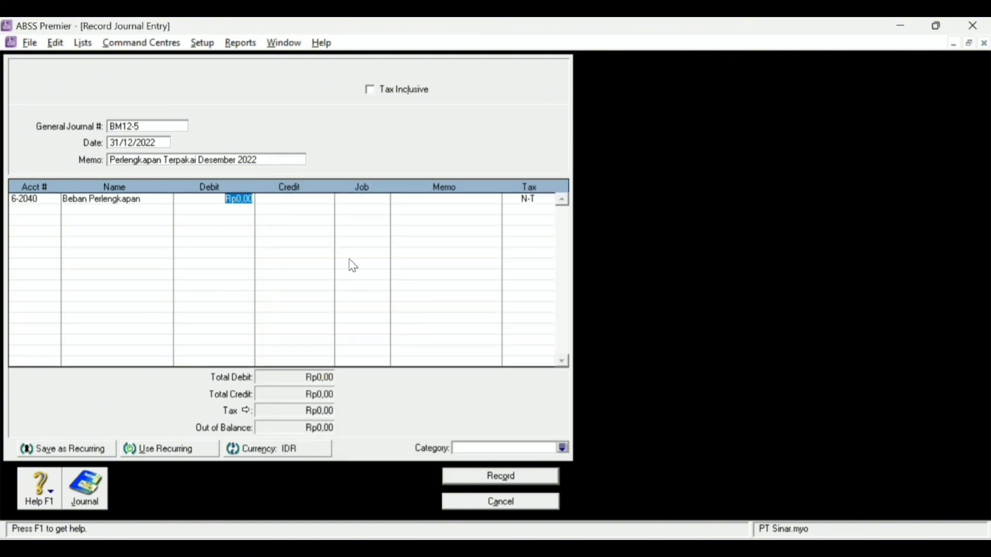
pyautogui.write('6800000')
pyautogui.press('Tab')
# - Credit 1-4920 Perlengkapan Rp6.600.000 and set the category to Local
pyautogui.click(38, 210)
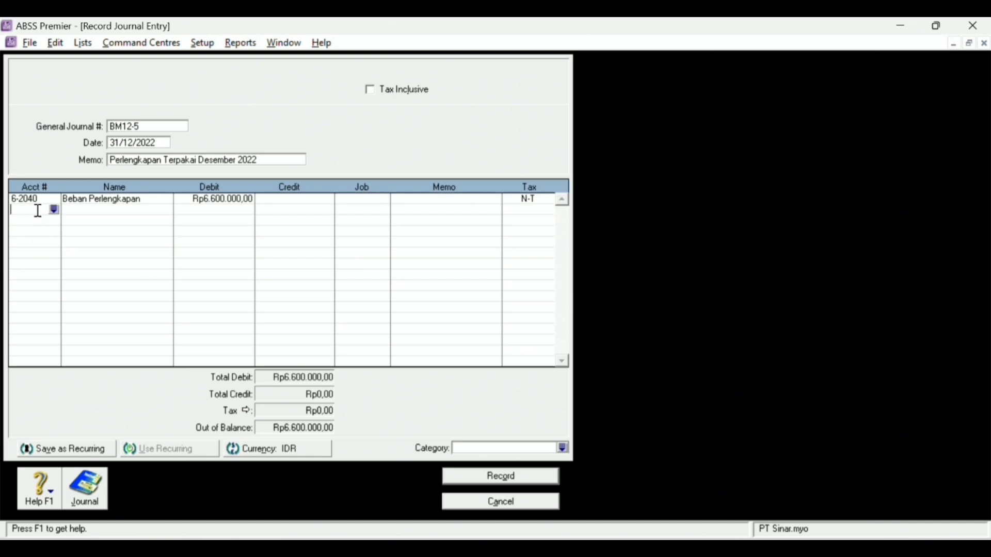
pyautogui.write('1-4920')
pyautogui.press('Tab')
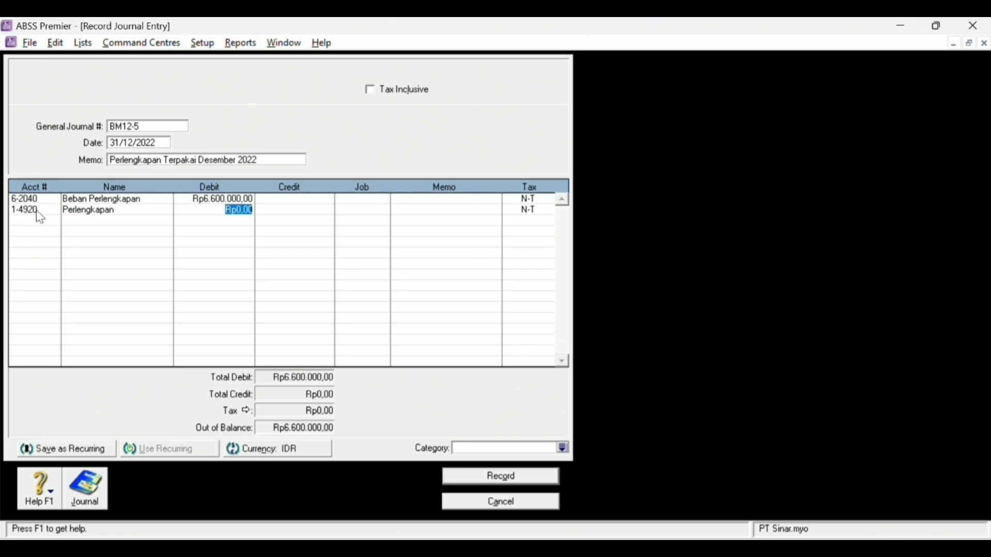
pyautogui.press('Tab')
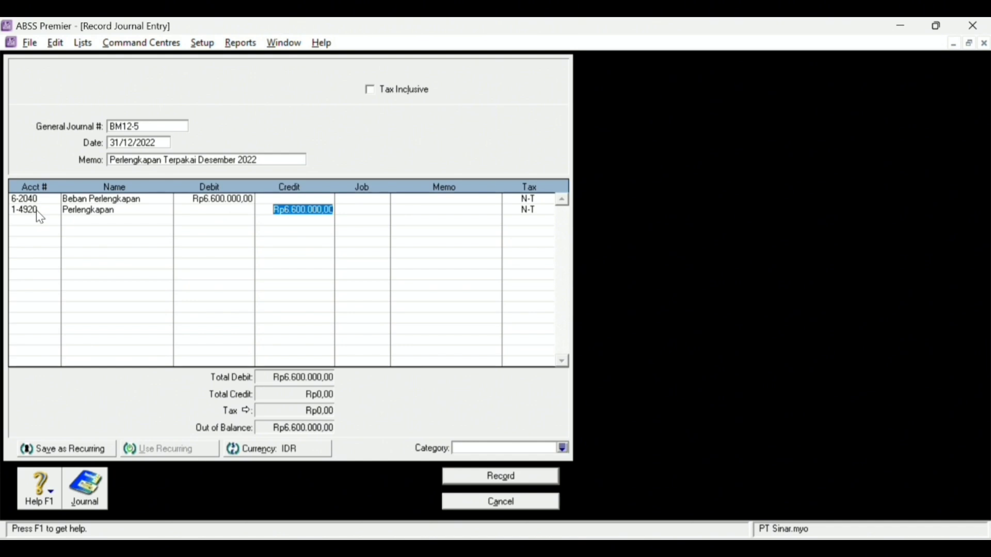
pyautogui.write('6.6')
pyautogui.write('00.000')
pyautogui.press('Tab')
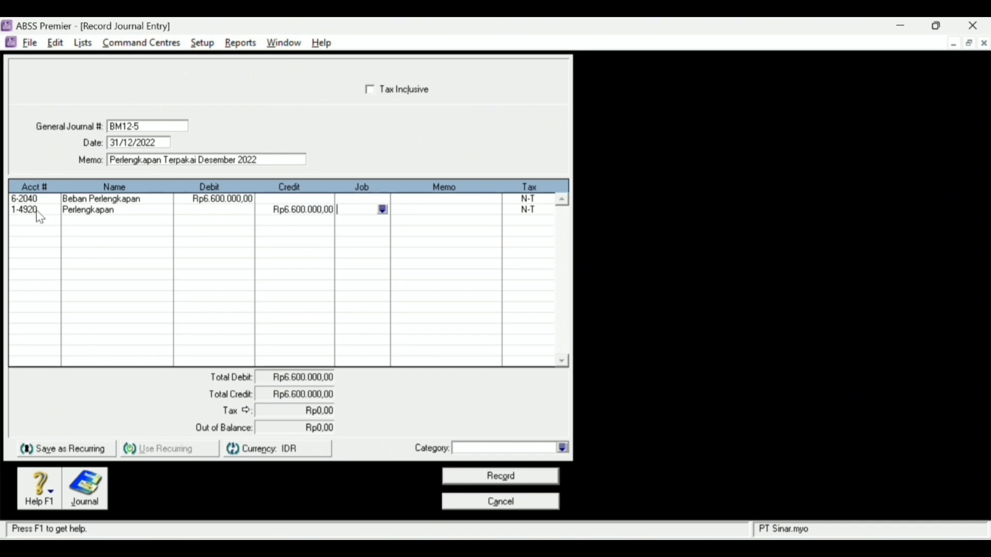
pyautogui.click(562, 448)
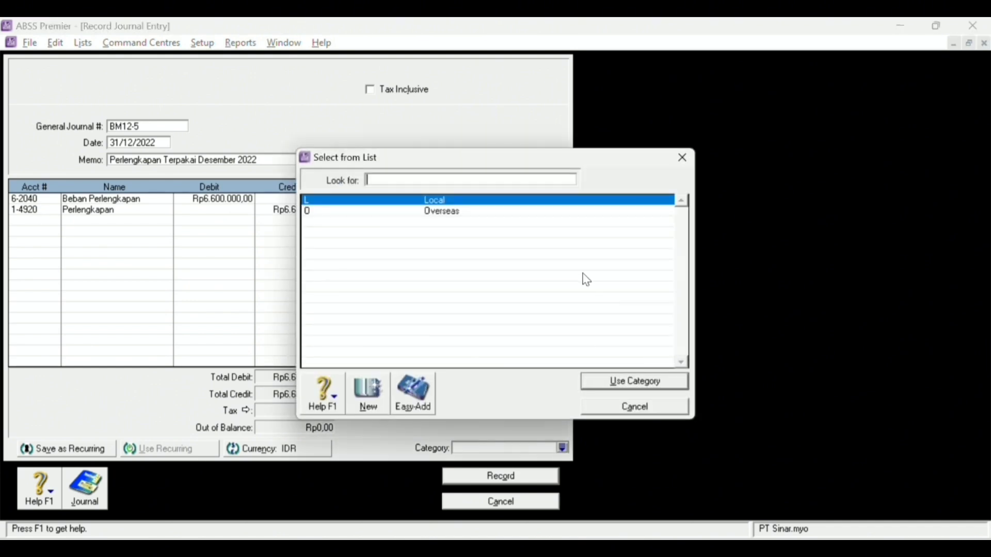
pyautogui.doubleClick(449, 199)
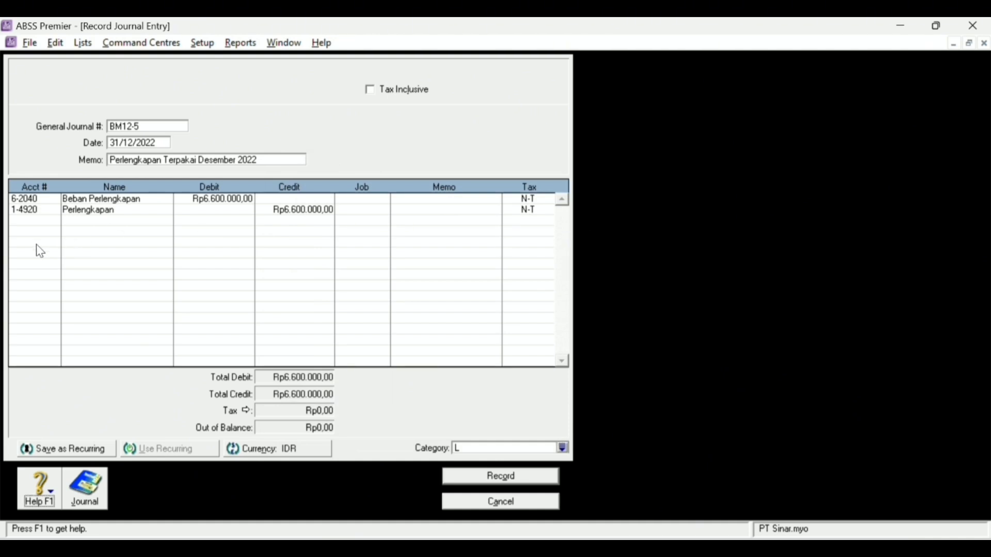
# - Record journal BM12-5, then start journal BM12-6 with memo 'Pajak Penghasilan Tahunan 2022'
pyautogui.click(545, 483)
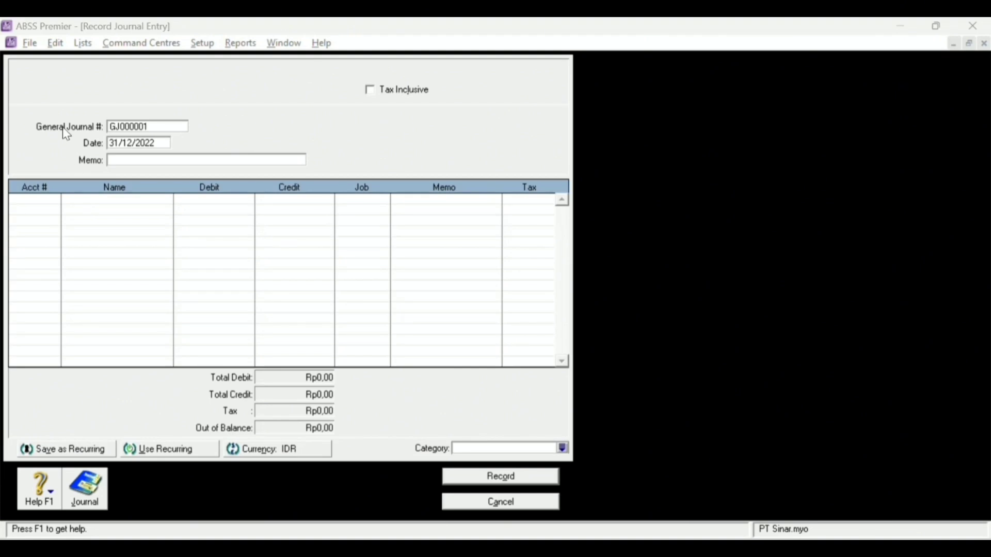
pyautogui.click(137, 125)
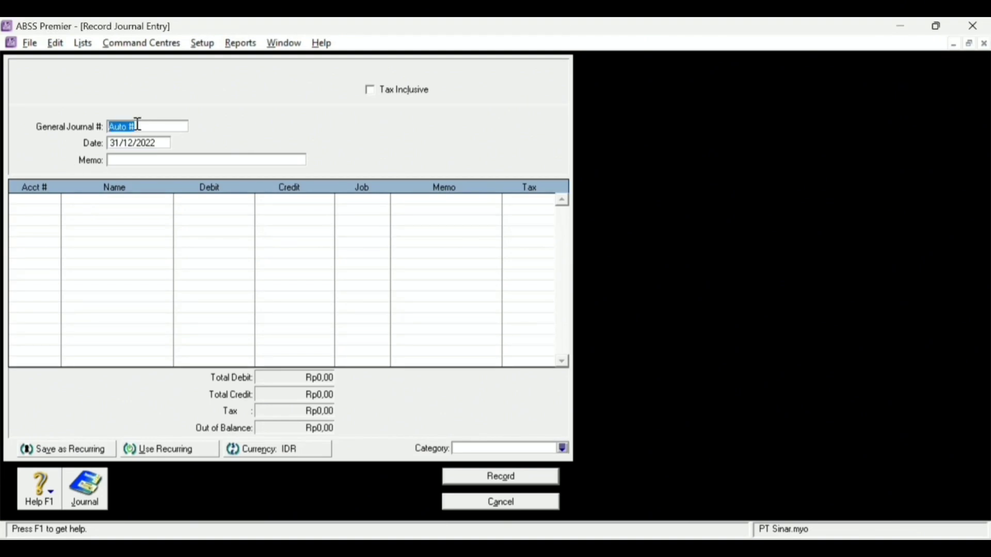
pyautogui.write('BM12-E')
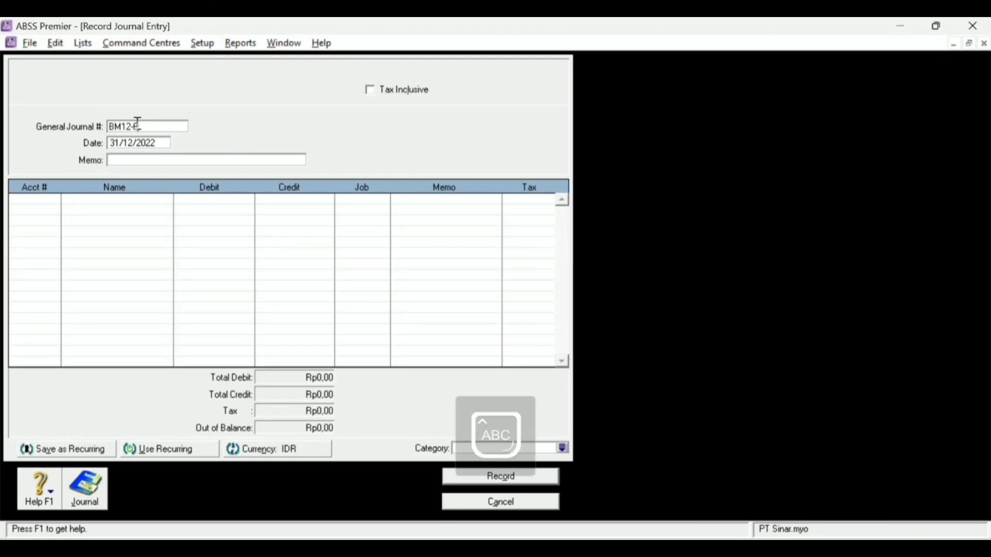
pyautogui.press('capslock')
pyautogui.click(150, 161)
pyautogui.write('Pajak Penghasilan')
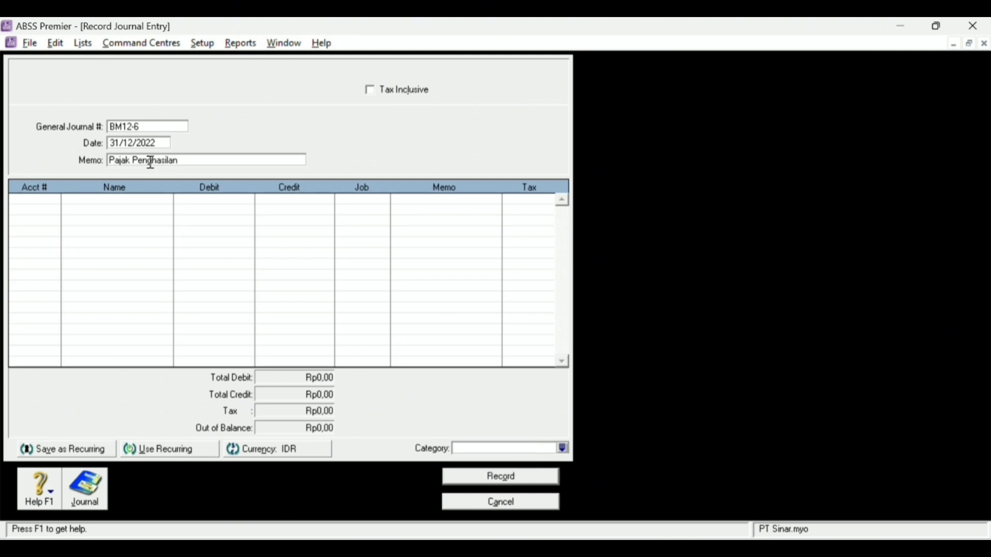
pyautogui.write(' Tahunan 2022')
pyautogui.press('Tab')
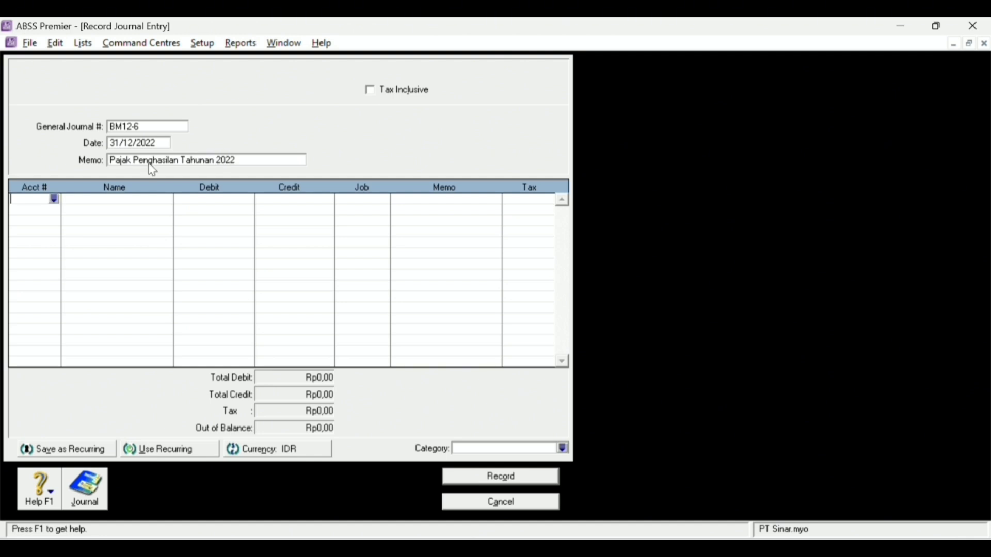
# - Debit Beban Pajak Penghasilan (9-9010) for Rp883.179,00 on the first journal line
pyautogui.click(55, 199)
pyautogui.moveTo(682, 215); pyautogui.dragTo(682, 361)
pyautogui.doubleClick(398, 362)
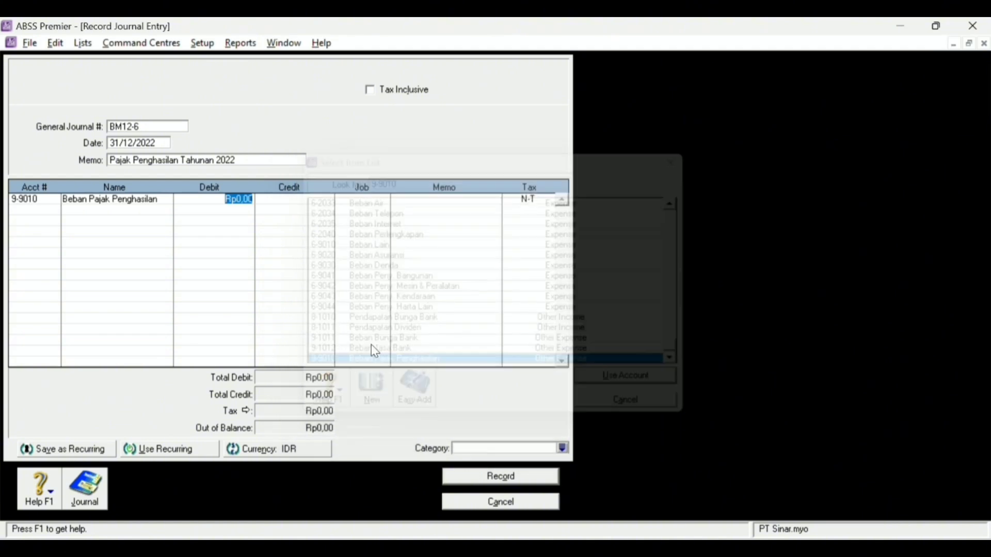
pyautogui.write('883189')
pyautogui.press('Tab')
# - Credit Utang PPh 29 (2-3015) for the balancing amount and set the category to Local
pyautogui.click(41, 212)
pyautogui.click(53, 210)
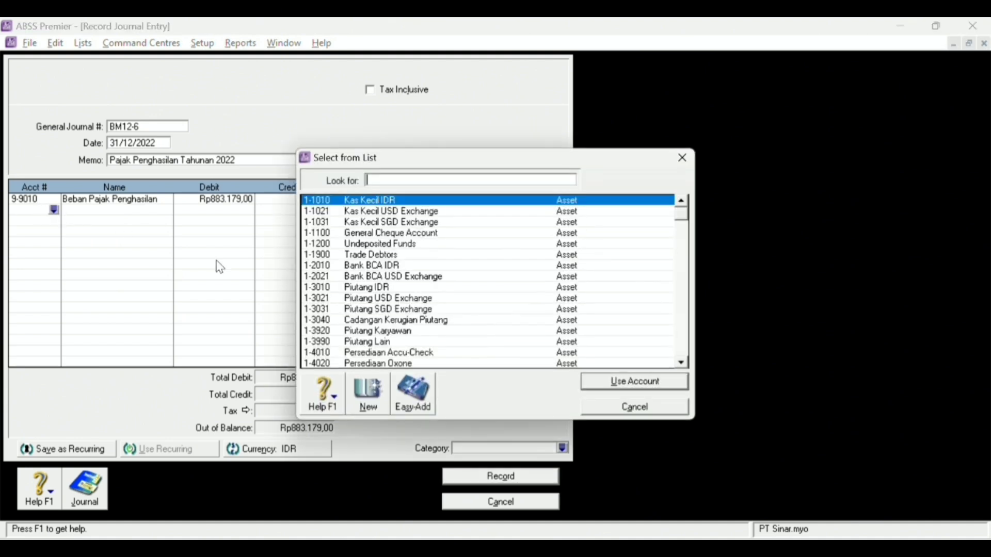
pyautogui.scroll(-4, 438, 302)
pyautogui.scroll(-2, 442, 310)
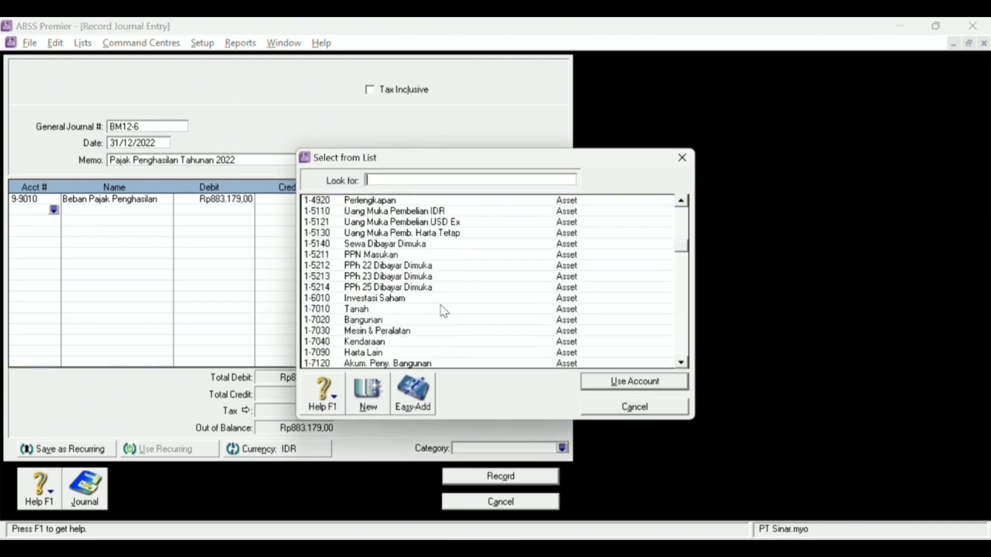
pyautogui.scroll(-5, 444, 311)
pyautogui.scroll(-3, 438, 279)
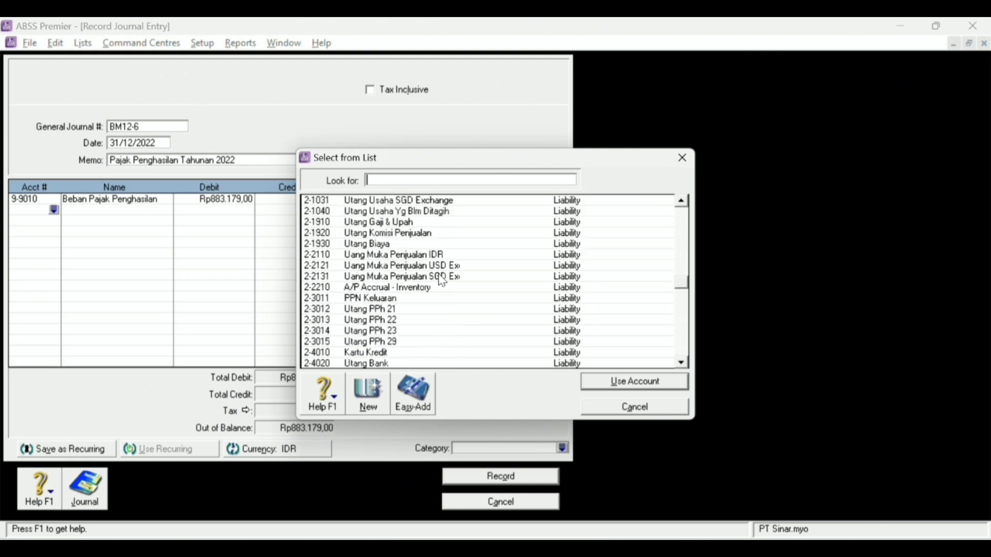
pyautogui.click(402, 309)
pyautogui.click(608, 381)
pyautogui.click(314, 211)
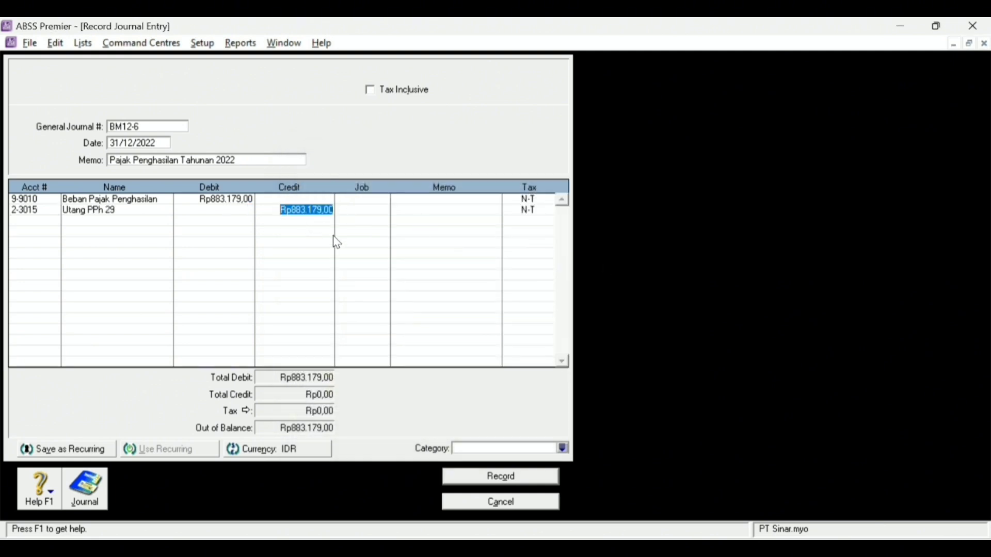
pyautogui.click(362, 211)
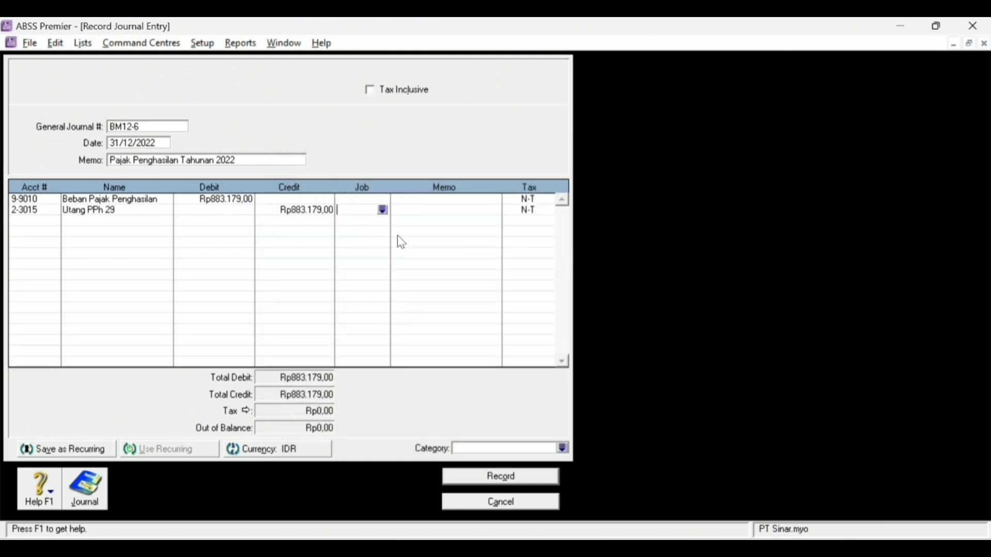
pyautogui.click(564, 449)
pyautogui.doubleClick(471, 201)
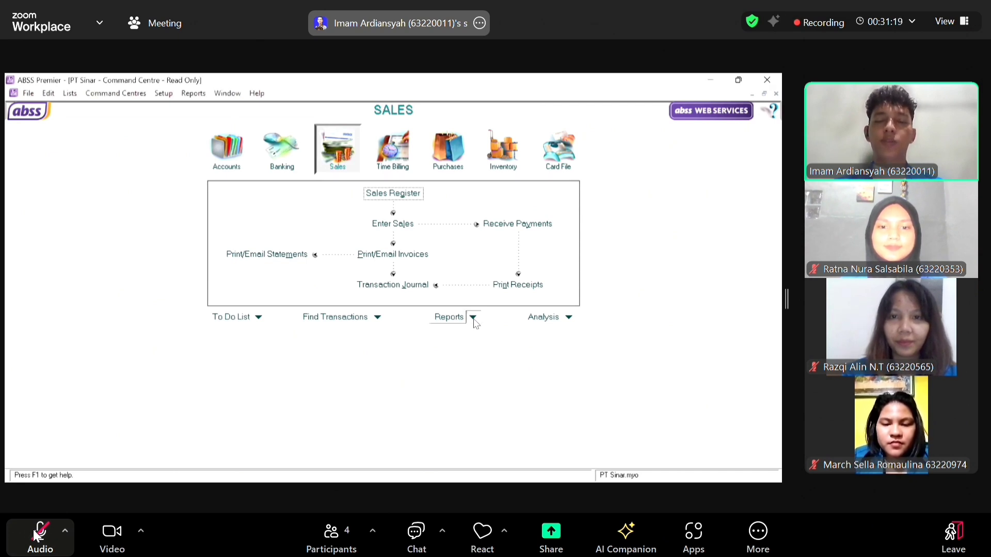
# - Open the Index to Reports from the Command Centre
pyautogui.click(473, 318)
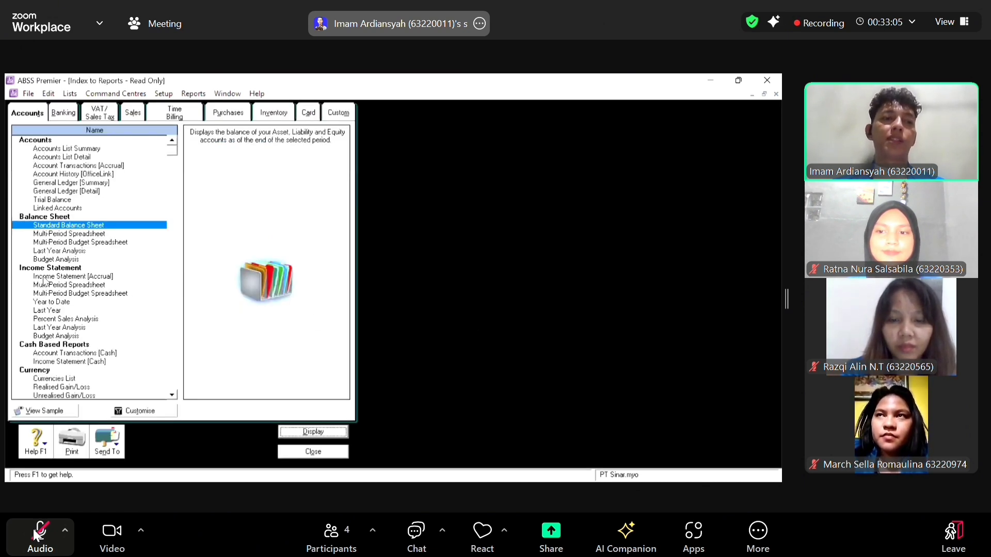
# - Display the accrual Income Statement from January to December 2022 and scroll to the Rp41.276.821,00 net profit
pyautogui.click(45, 278)
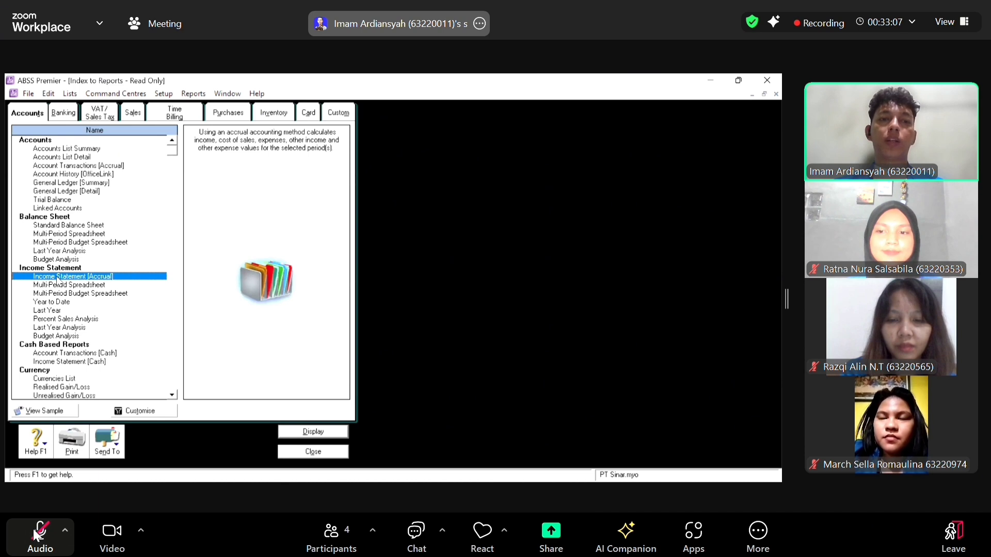
pyautogui.doubleClick(57, 281)
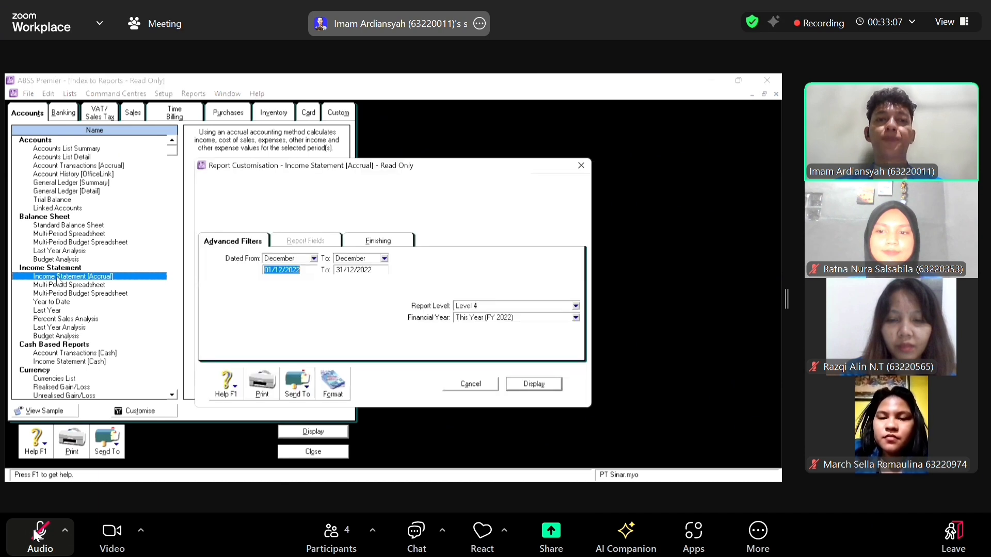
pyautogui.click(314, 259)
pyautogui.click(288, 277)
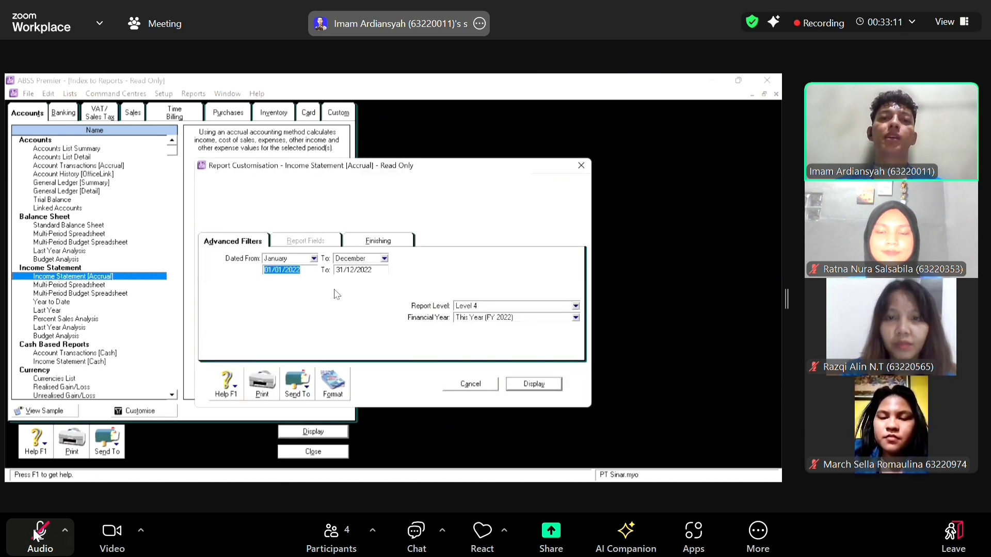
pyautogui.click(388, 242)
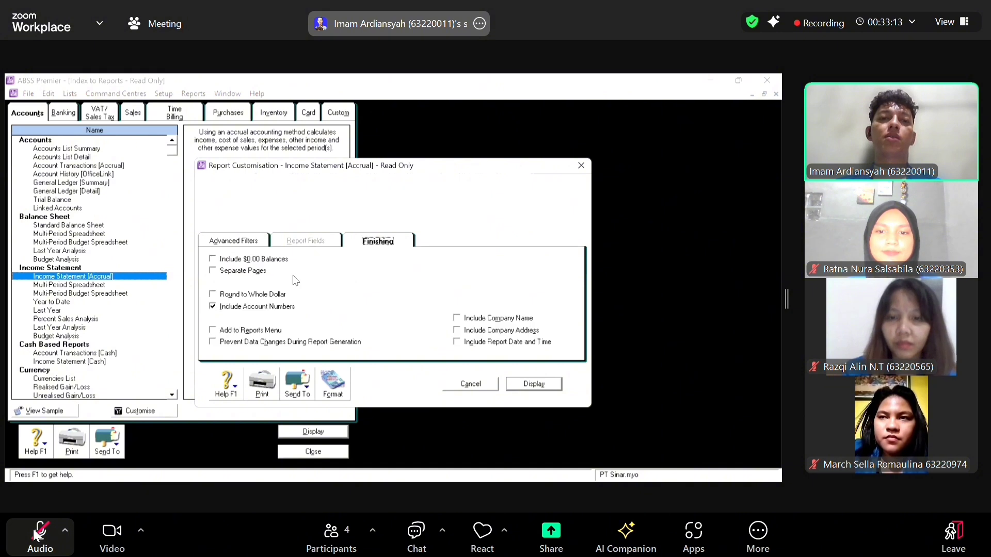
pyautogui.click(529, 396)
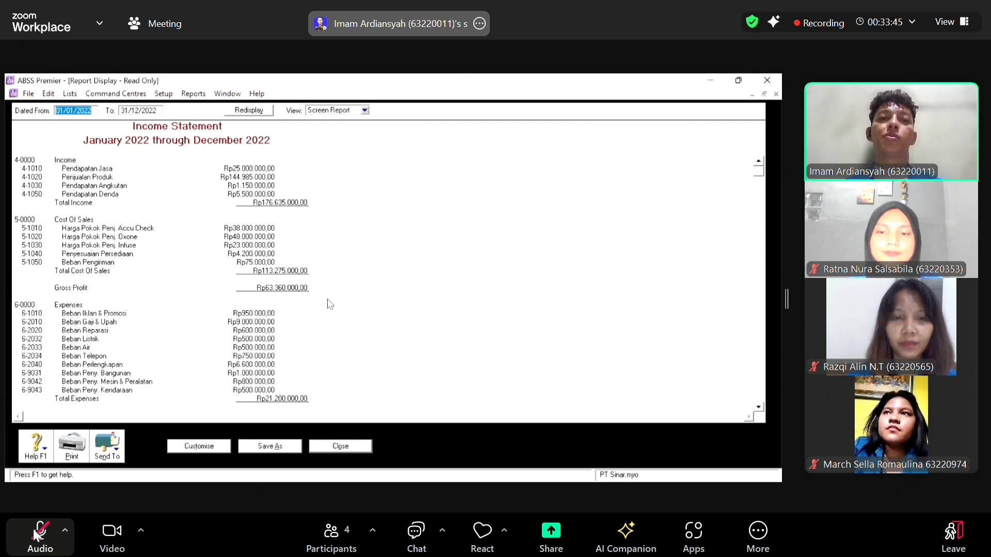
pyautogui.scroll(-2, 343, 305)
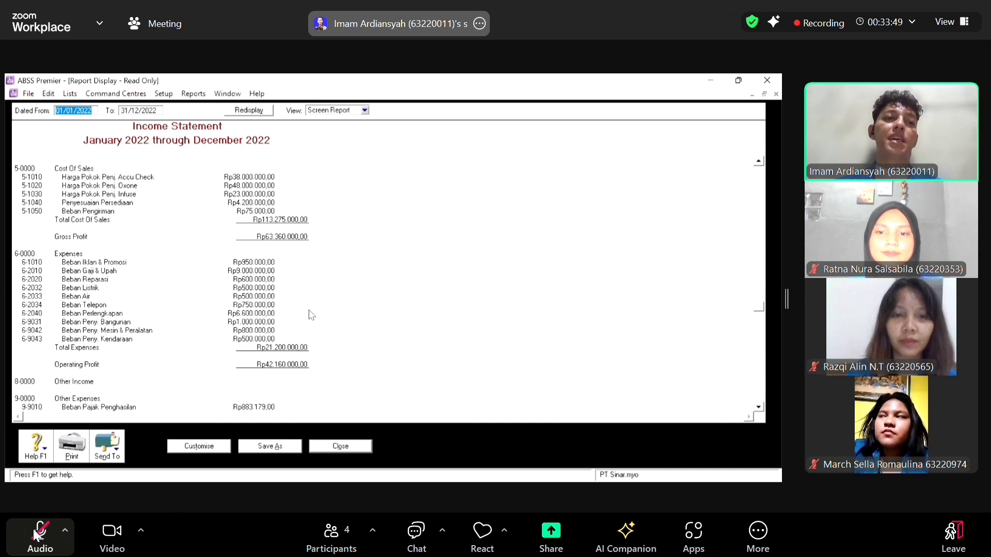
pyautogui.scroll(-1, 309, 315)
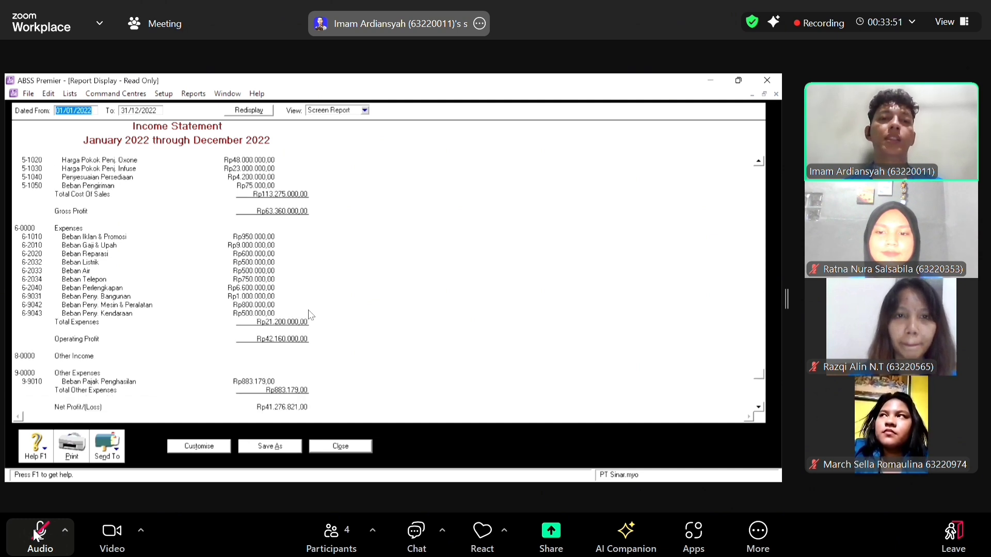